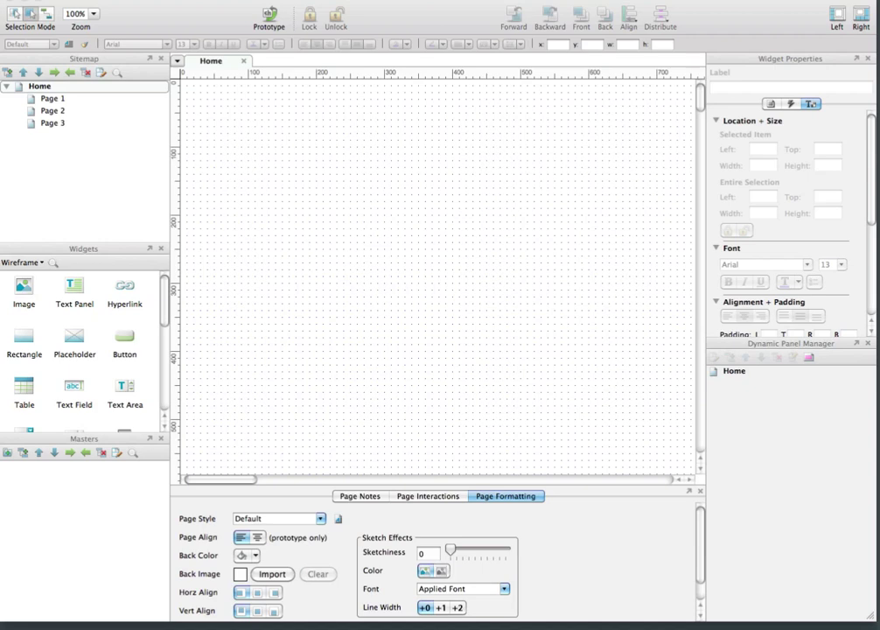
# - Review the page notes, page interactions and page formatting settings of the Home page
pyautogui.click(807, 559)
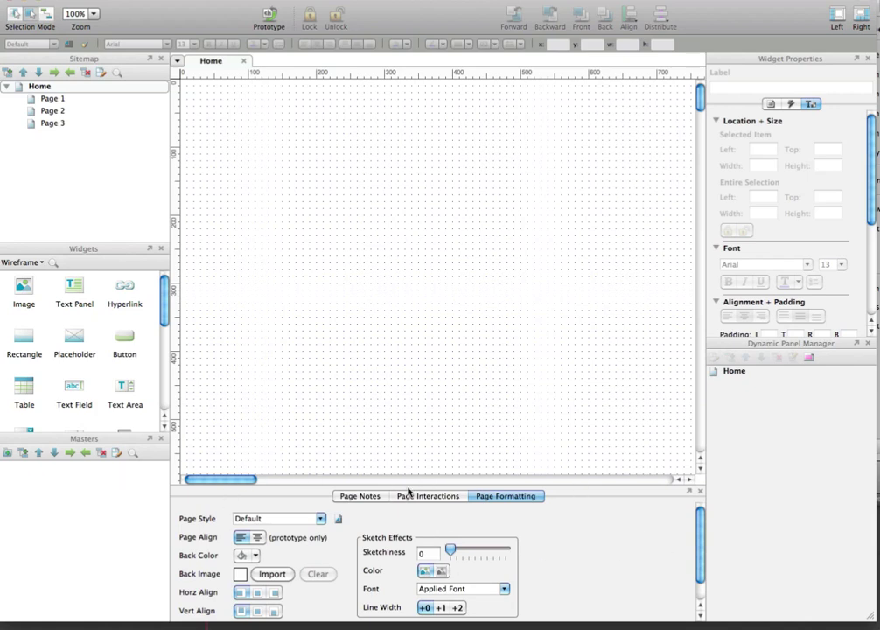
pyautogui.click(364, 496)
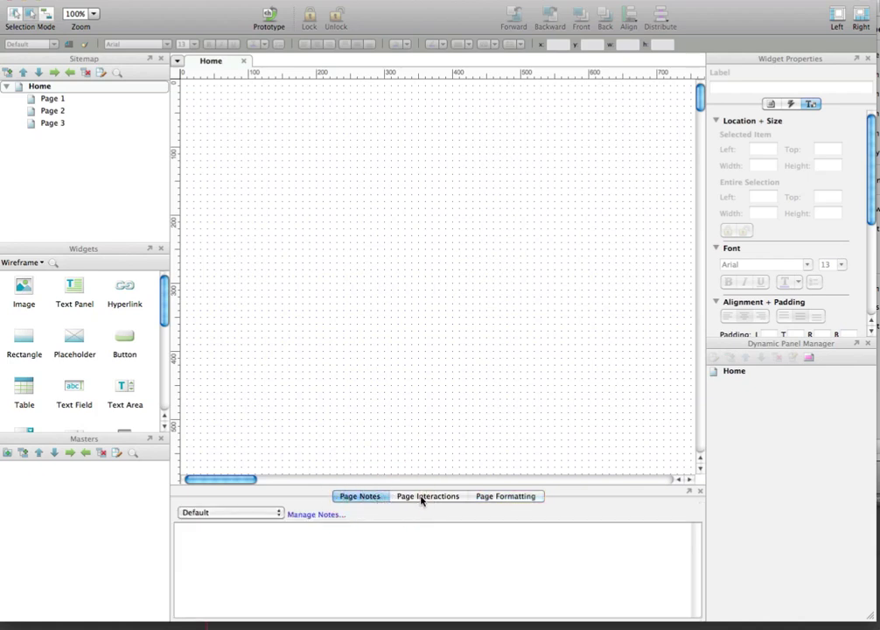
pyautogui.click(343, 588)
pyautogui.click(402, 497)
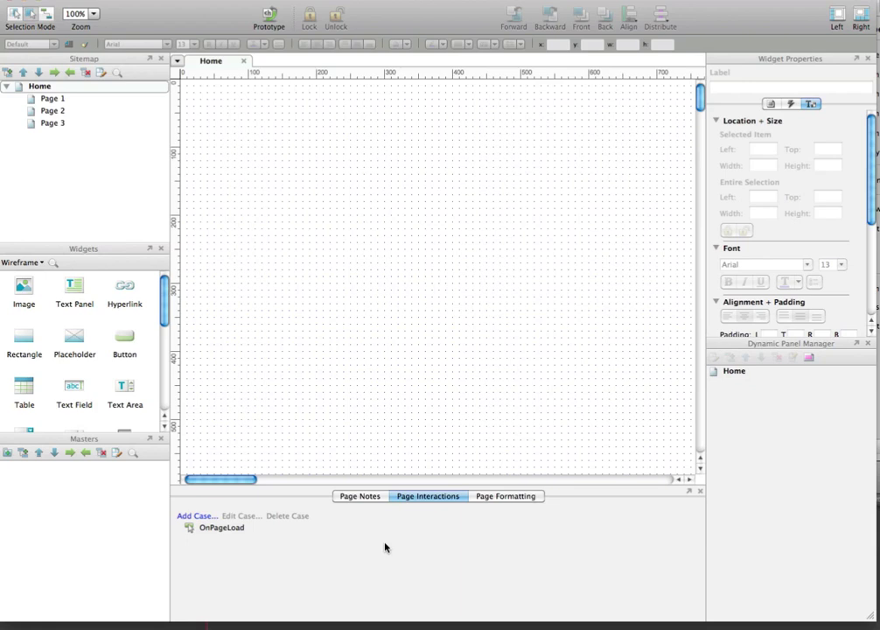
pyautogui.click(538, 496)
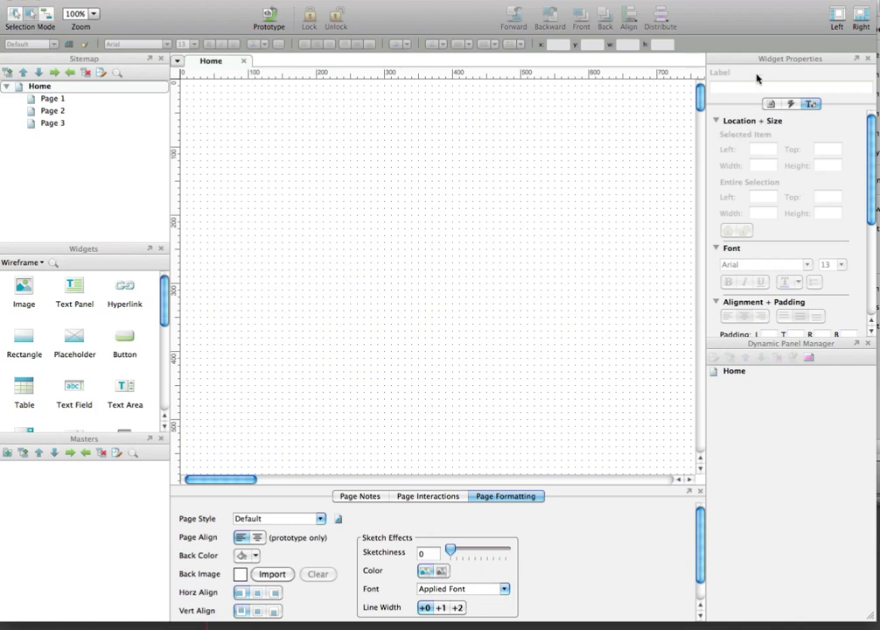
# - Enlarge the Widget Properties pane until its Ordering section fits, shrinking the Dynamic Panel Manager below it
pyautogui.scroll(-3, 800, 158)
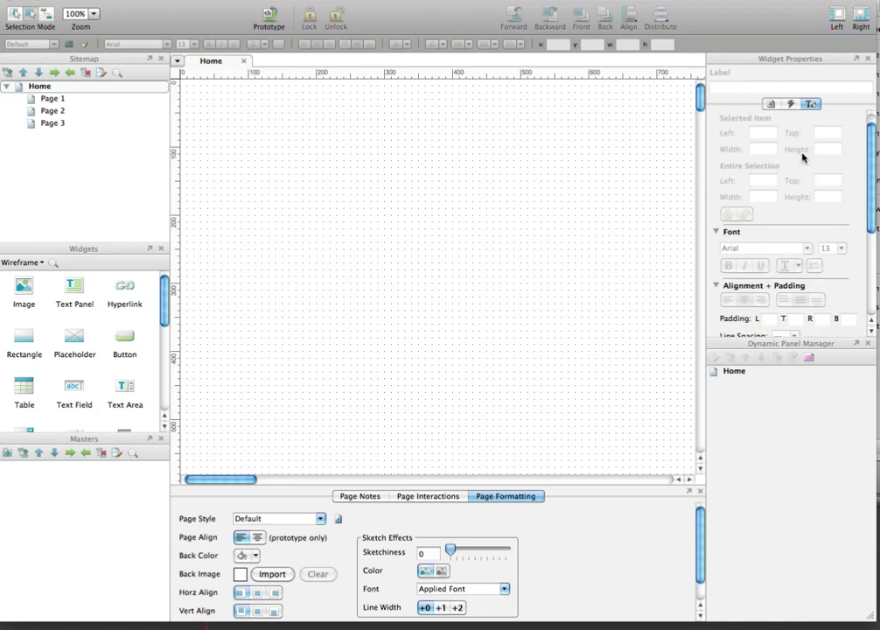
pyautogui.scroll(3, 801, 158)
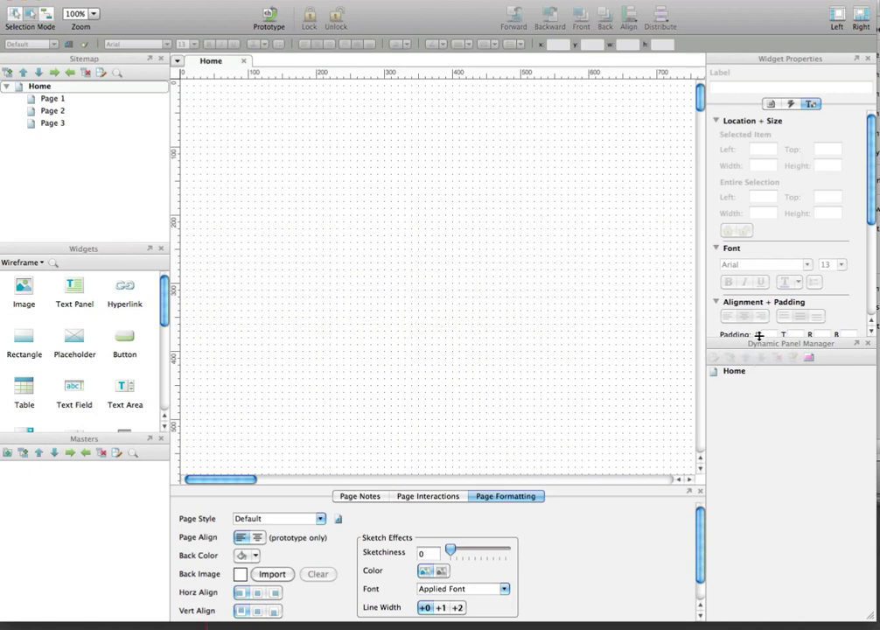
pyautogui.moveTo(759, 335); pyautogui.dragTo(755, 407)
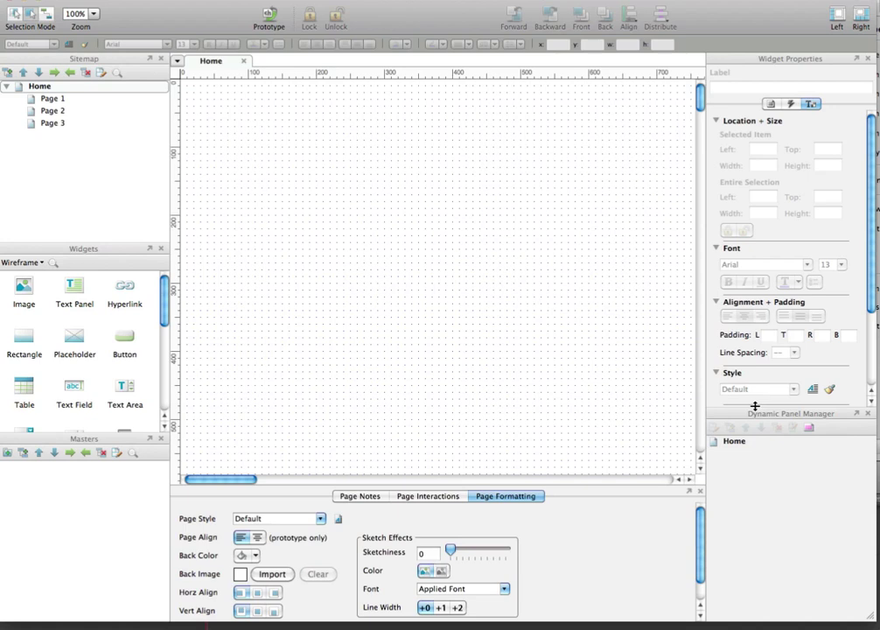
pyautogui.moveTo(756, 407); pyautogui.dragTo(754, 455)
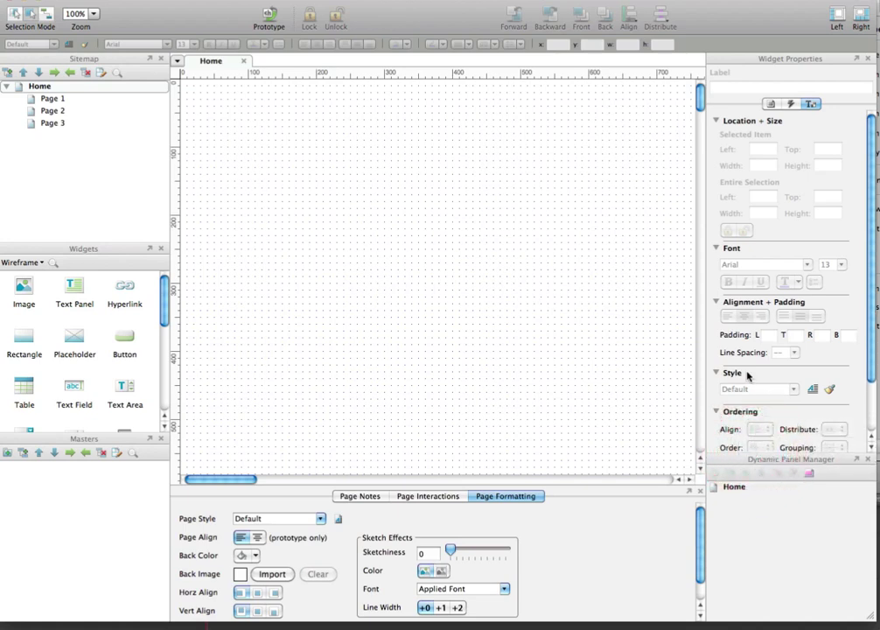
pyautogui.scroll(-3, 748, 376)
pyautogui.scroll(3, 748, 376)
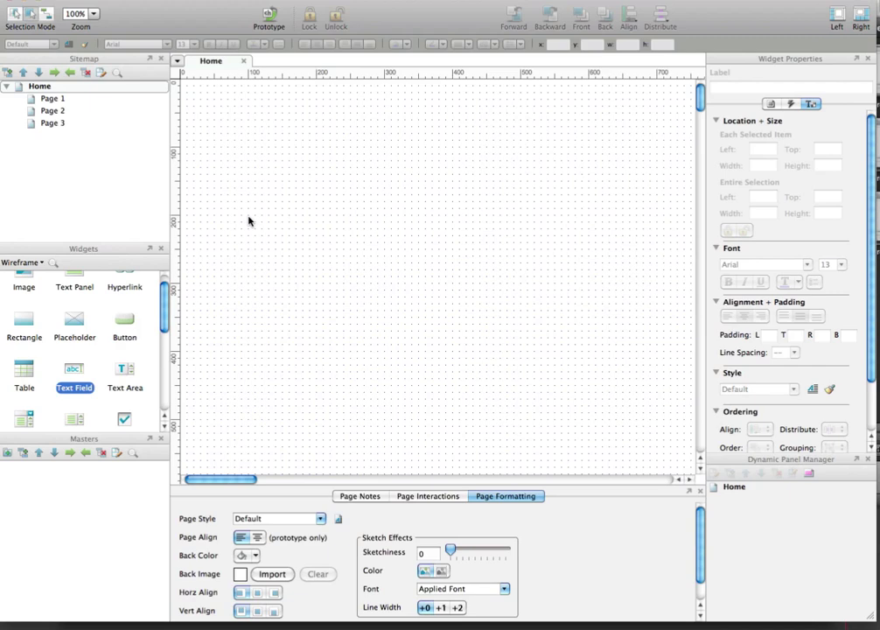
# - Switch to Safari and examine the Dribbble home page layout, from header navigation and shots grid to sidebar and footer
pyautogui.press('super+Tab')
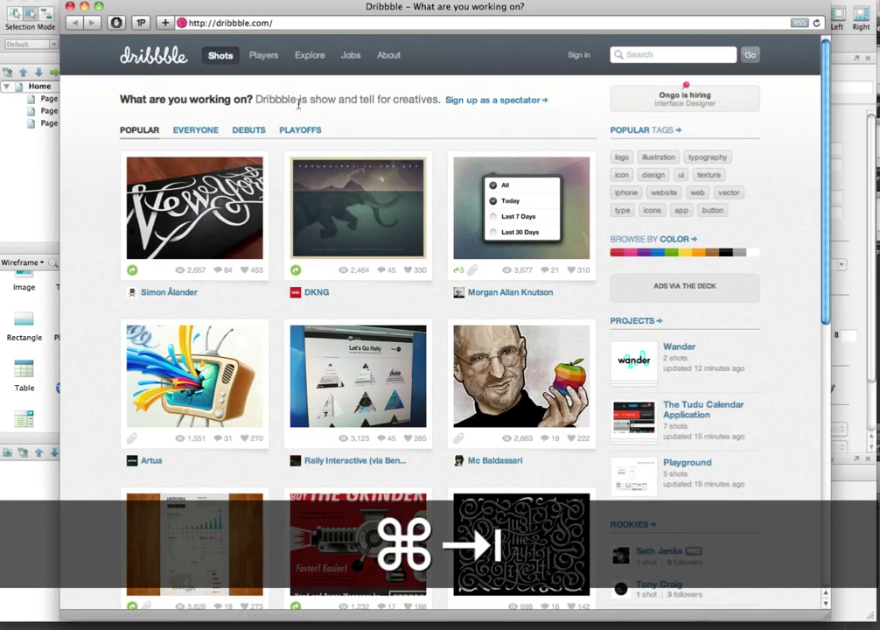
pyautogui.scroll(-5, 102, 120)
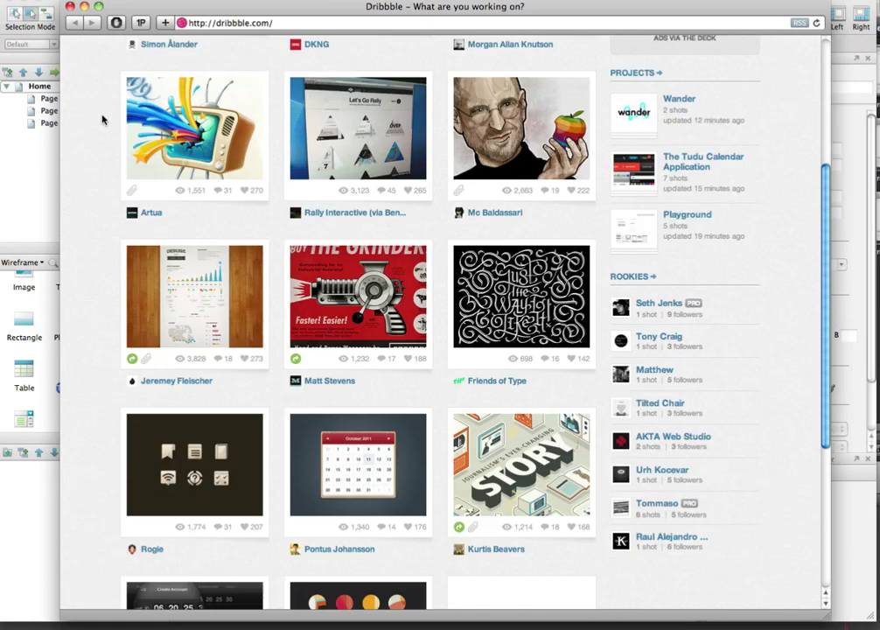
pyautogui.scroll(-5, 103, 119)
pyautogui.scroll(10, 103, 120)
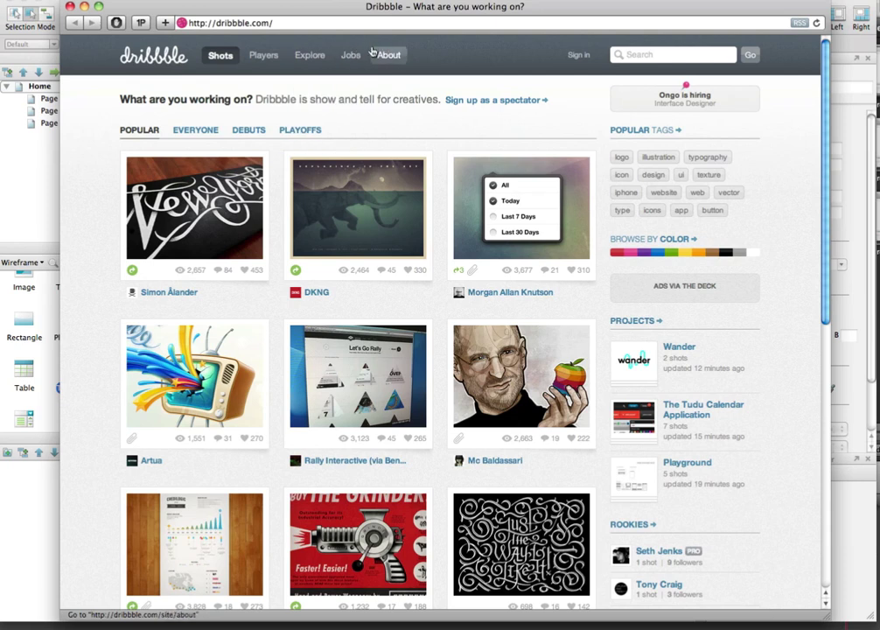
pyautogui.moveTo(298, 56)
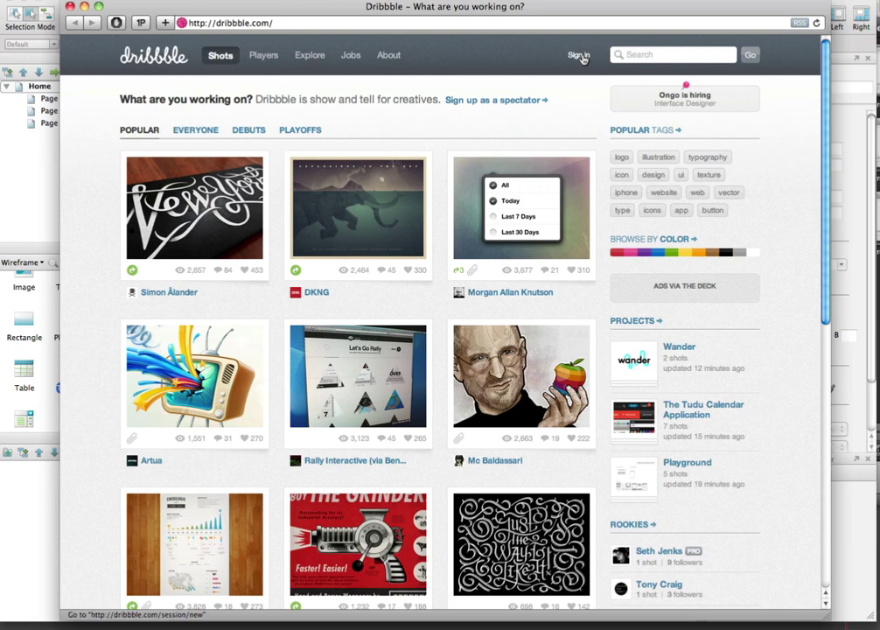
pyautogui.scroll(-1, 674, 388)
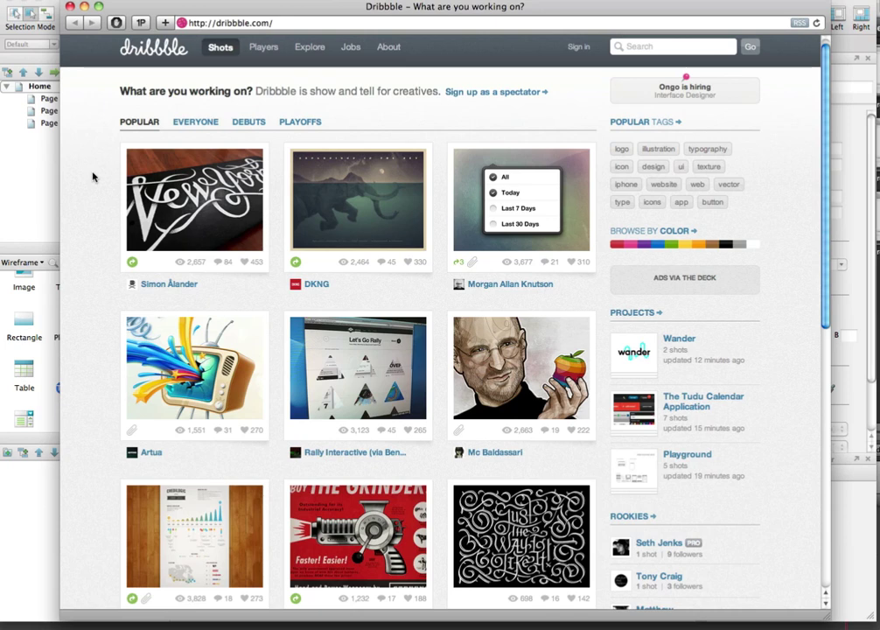
pyautogui.moveTo(126, 187)
pyautogui.scroll(-3, 93, 197)
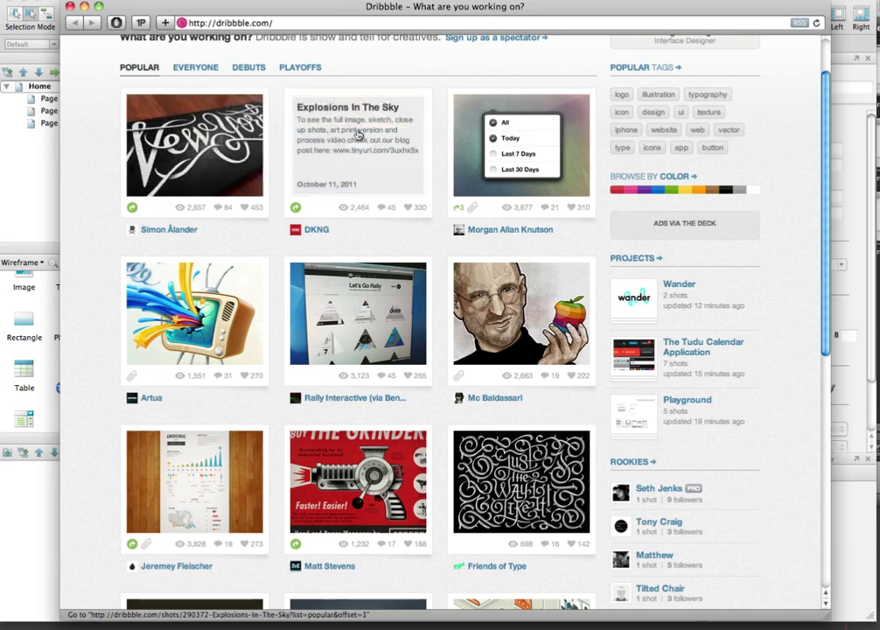
pyautogui.scroll(-5, 475, 382)
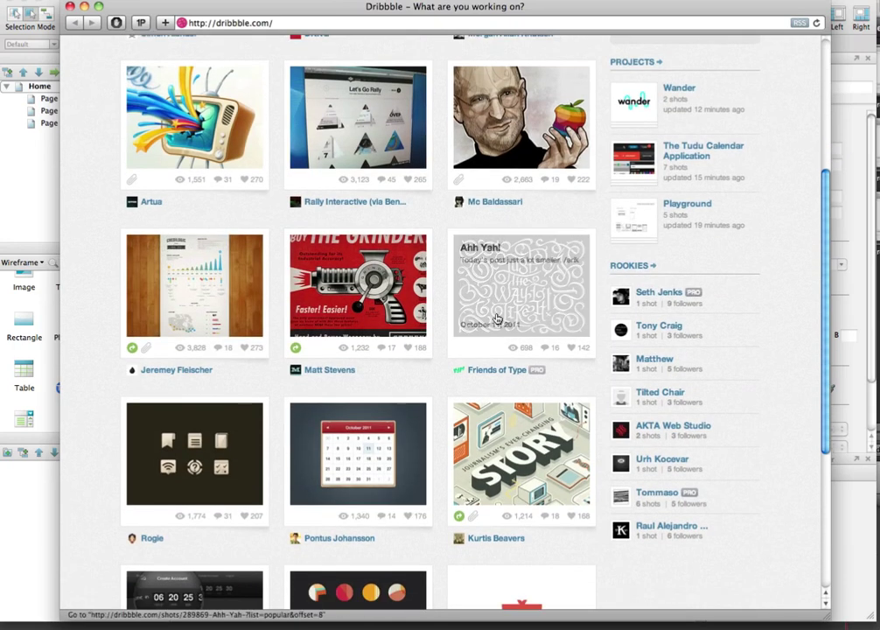
pyautogui.scroll(-4, 430, 271)
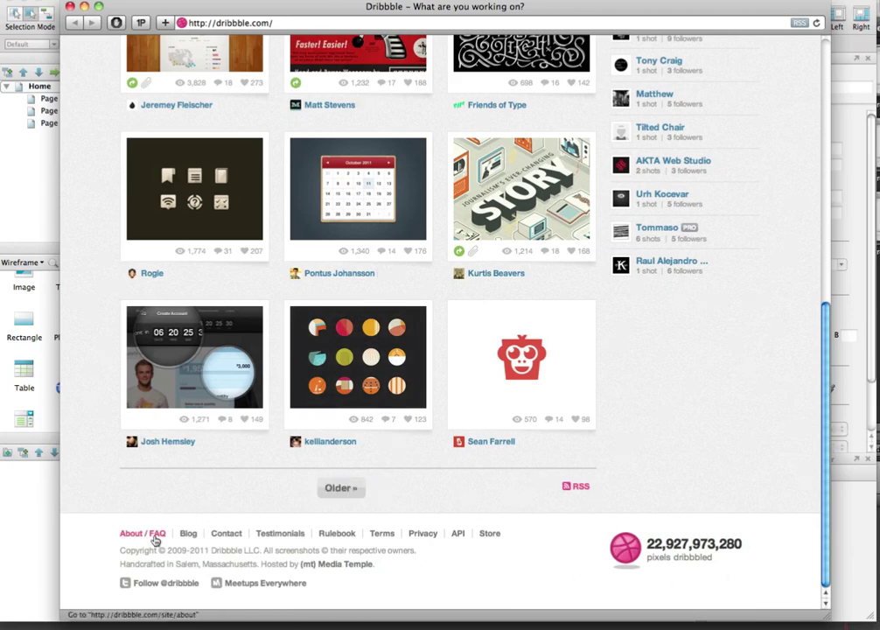
pyautogui.scroll(10, 613, 350)
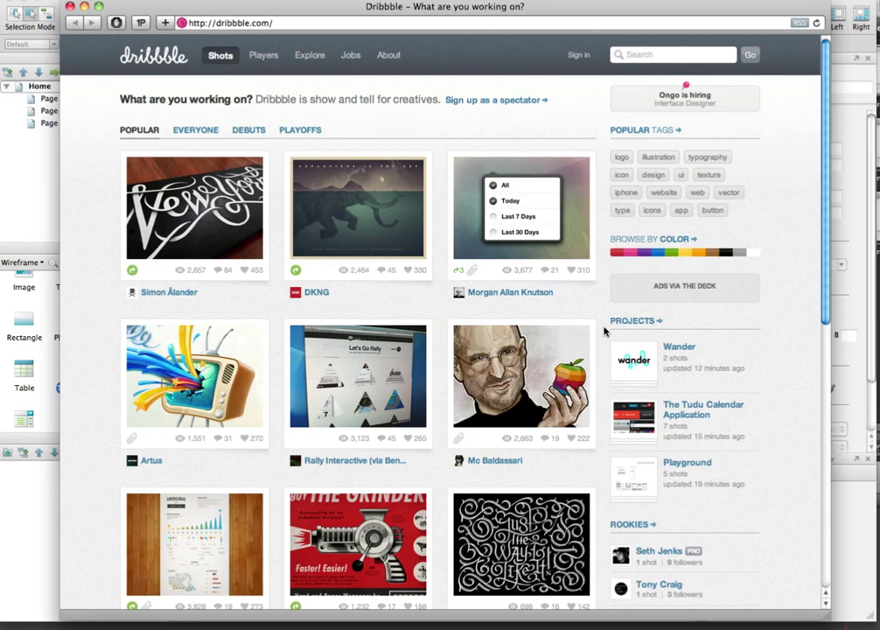
# - Enable showing the Develop menu in Safari's advanced preferences and close the preferences
pyautogui.press('super+Tab')
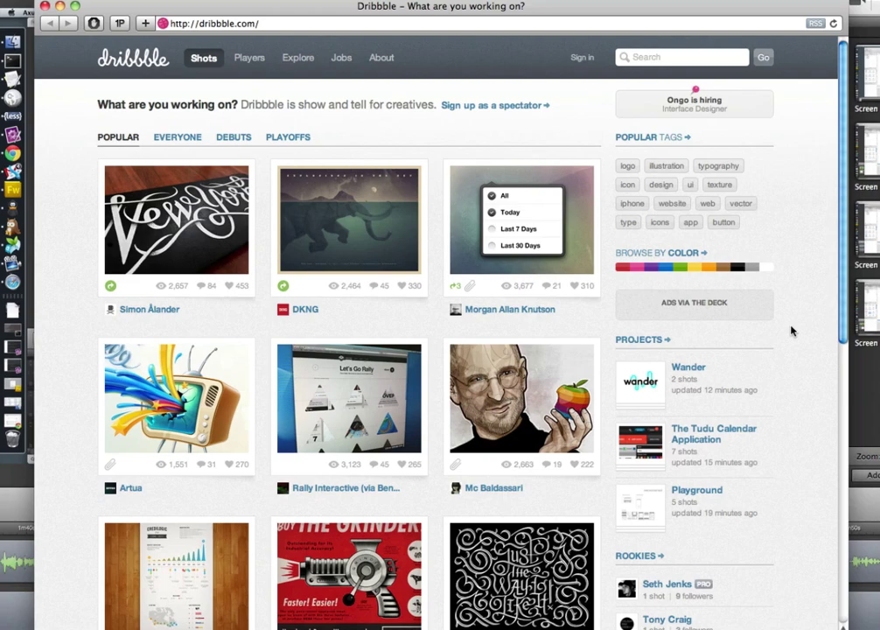
pyautogui.press('super+comma')
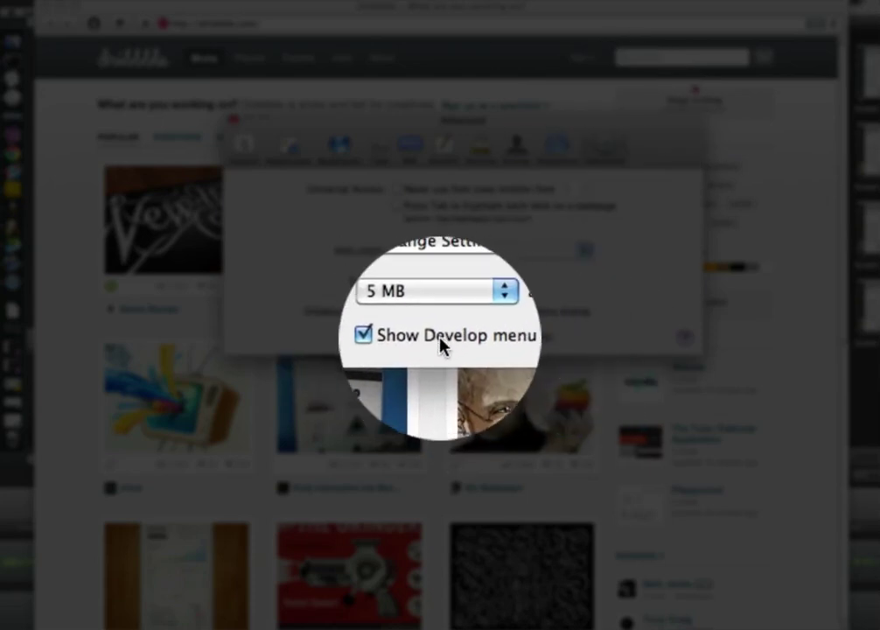
pyautogui.click(398, 338)
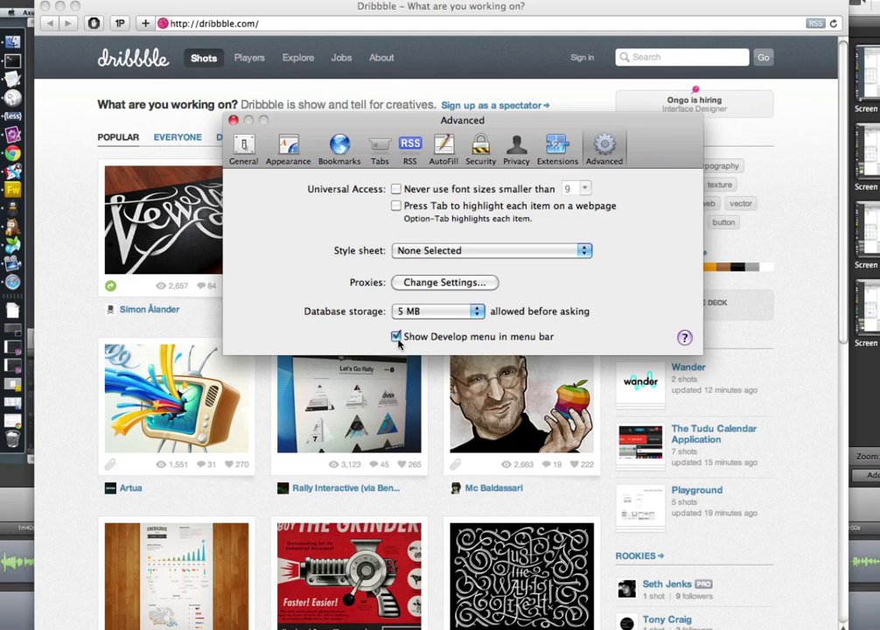
pyautogui.click(232, 120)
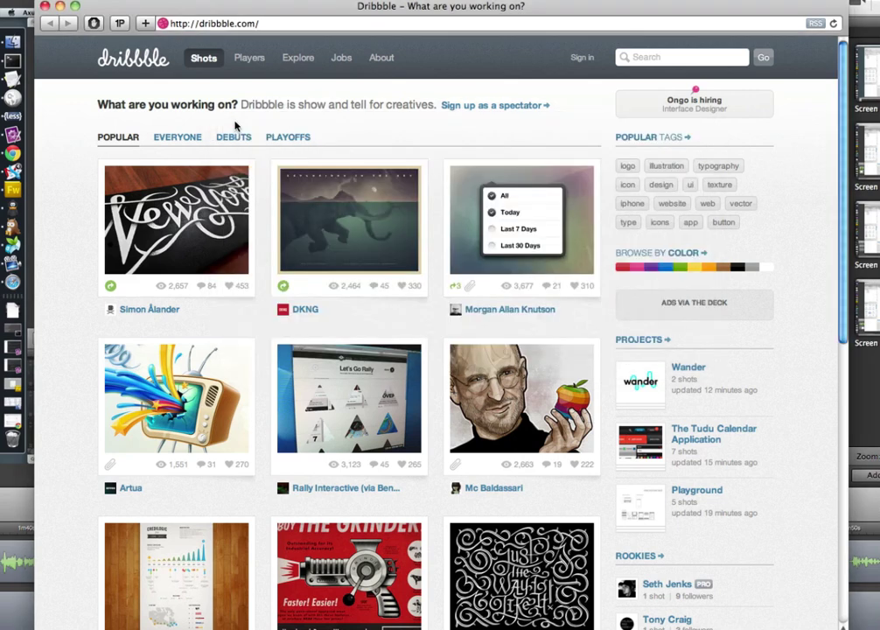
# - Inspect the Dribbble page in the Web Inspector, attached to the browser window at a reduced height
pyautogui.rightClick(369, 121)
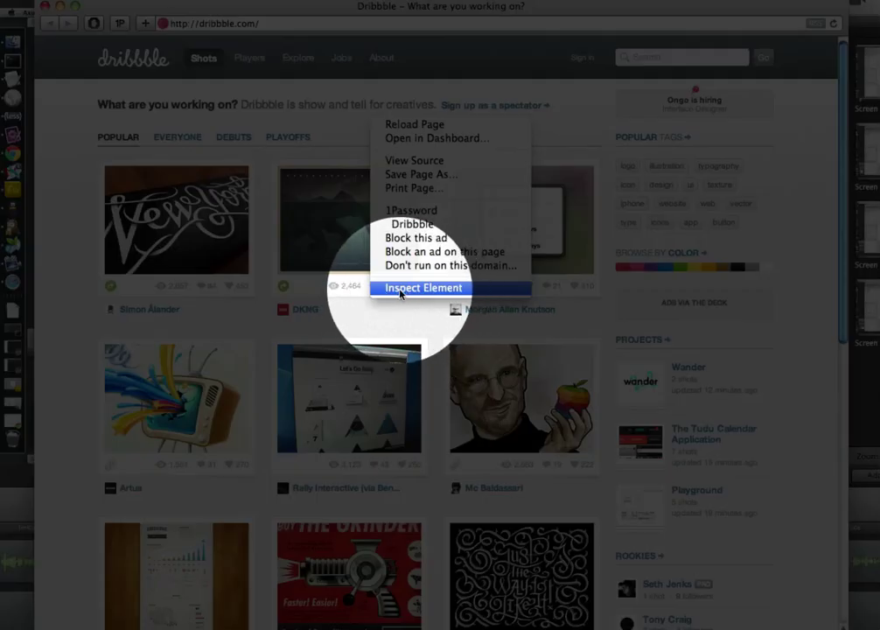
pyautogui.click(402, 289)
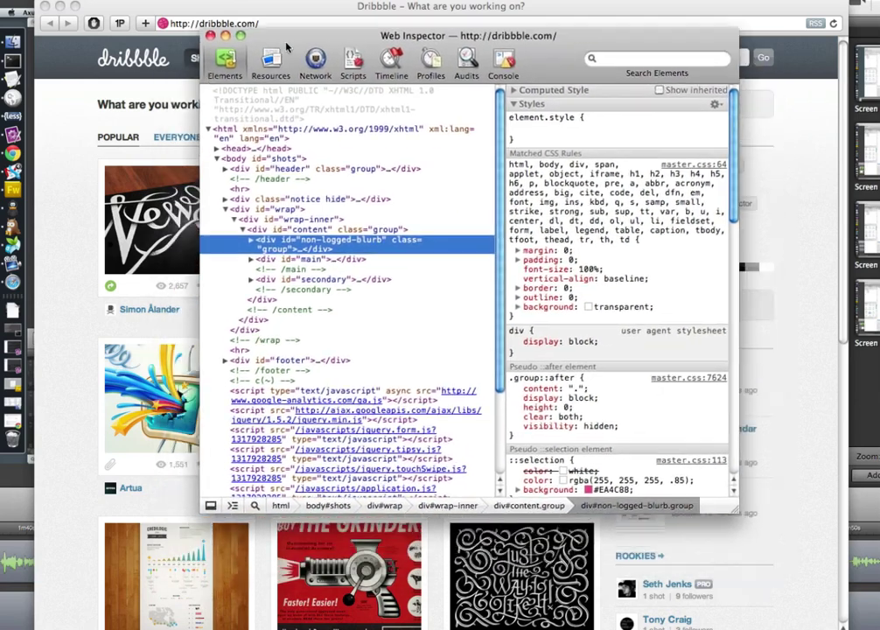
pyautogui.moveTo(286, 46); pyautogui.dragTo(276, 68)
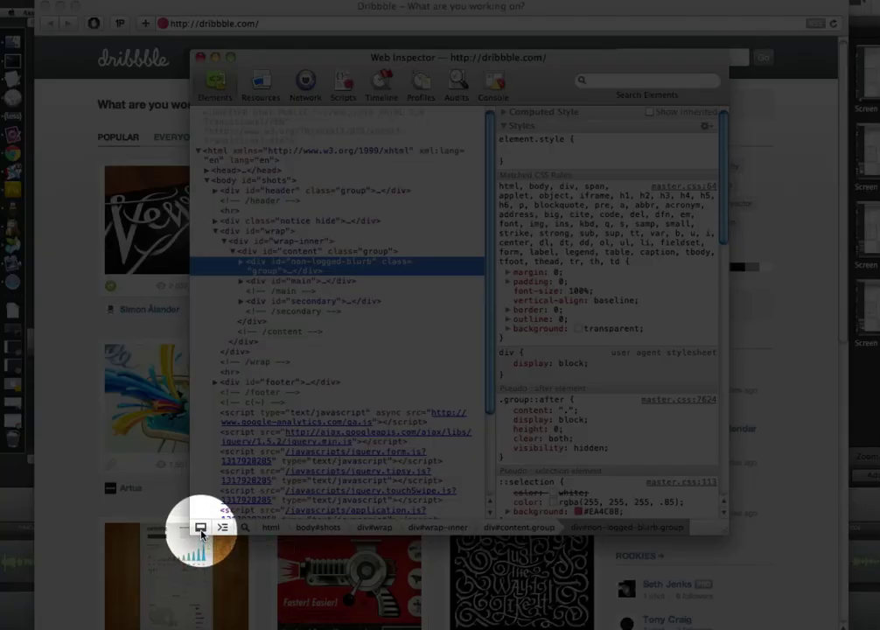
pyautogui.click(200, 531)
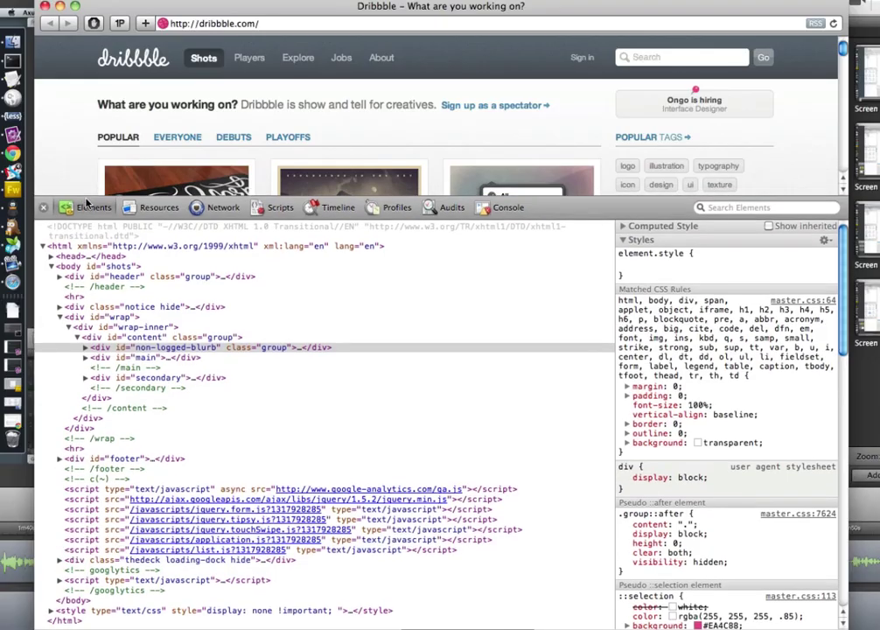
pyautogui.moveTo(84, 188); pyautogui.dragTo(83, 471)
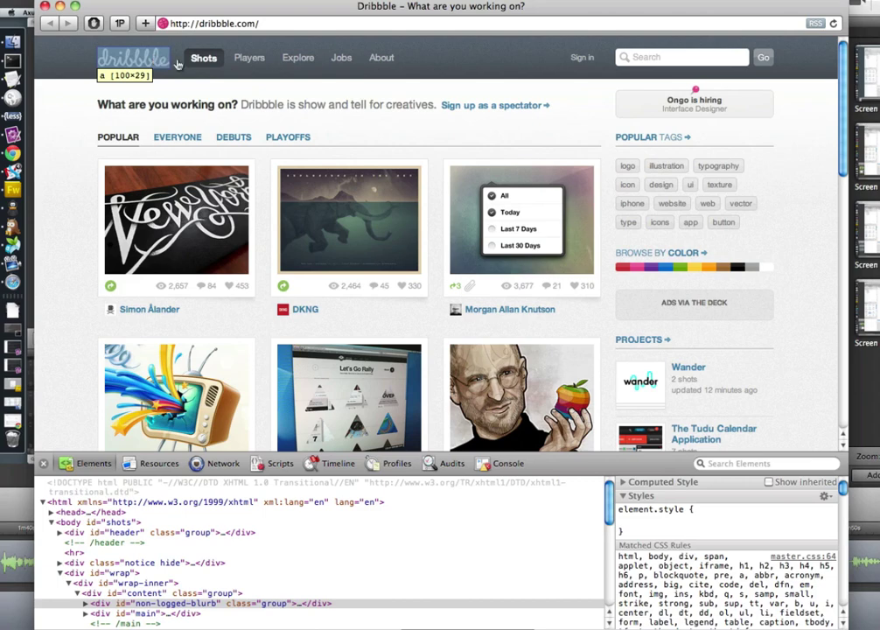
# - Inspect the "What are you working on?" text and examine its computed style, including the color property
pyautogui.moveTo(191, 64)
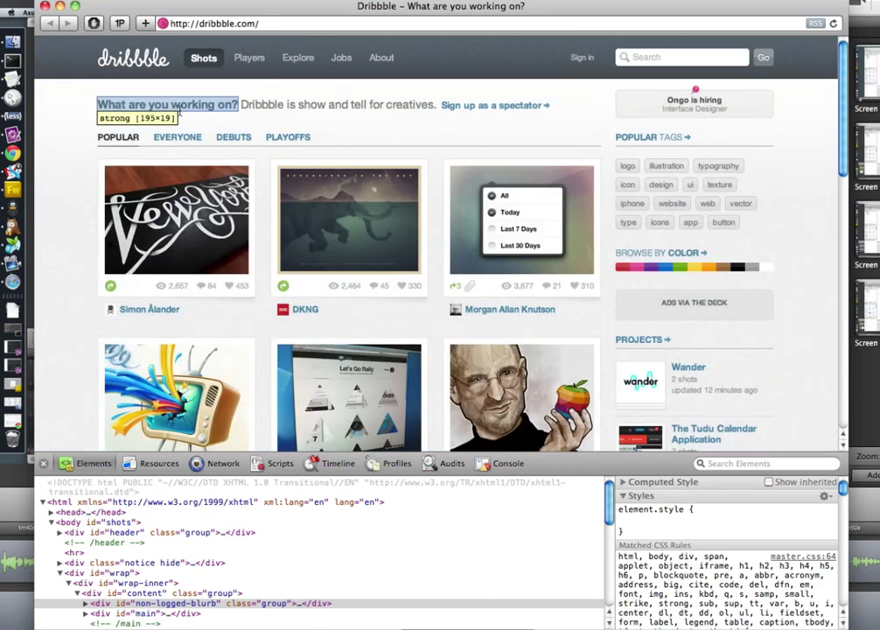
pyautogui.click(179, 107)
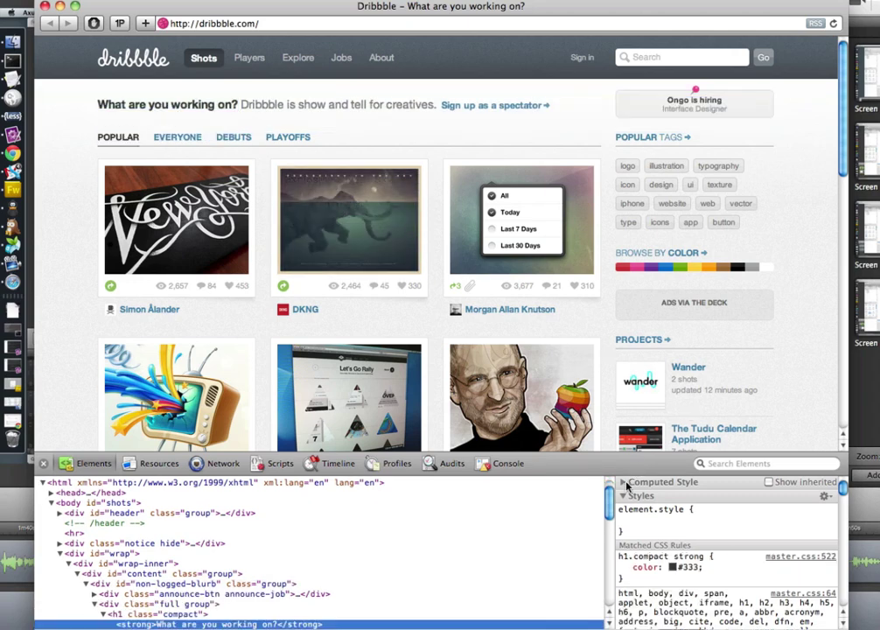
pyautogui.click(623, 482)
pyautogui.scroll(-3, 680, 545)
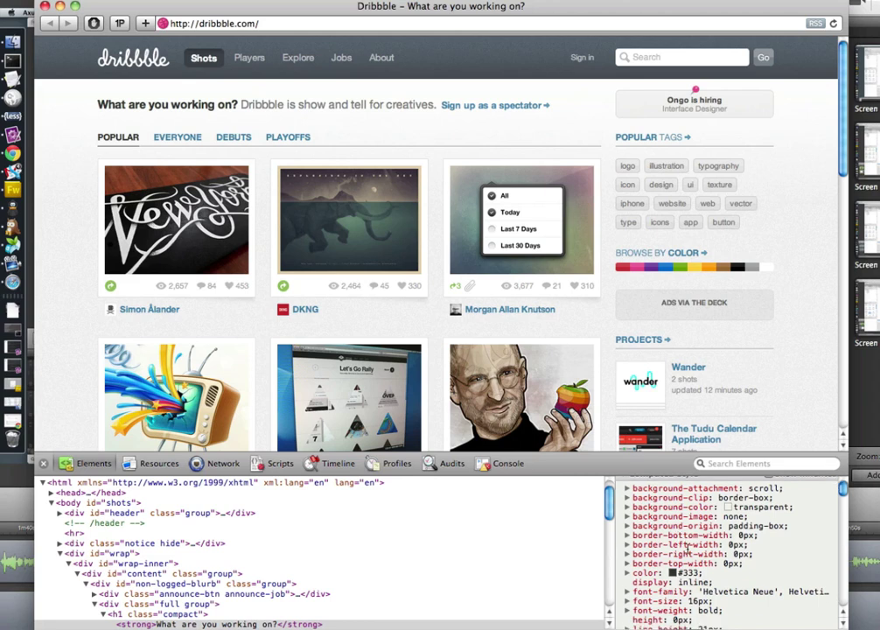
pyautogui.moveTo(636, 574); pyautogui.dragTo(715, 577)
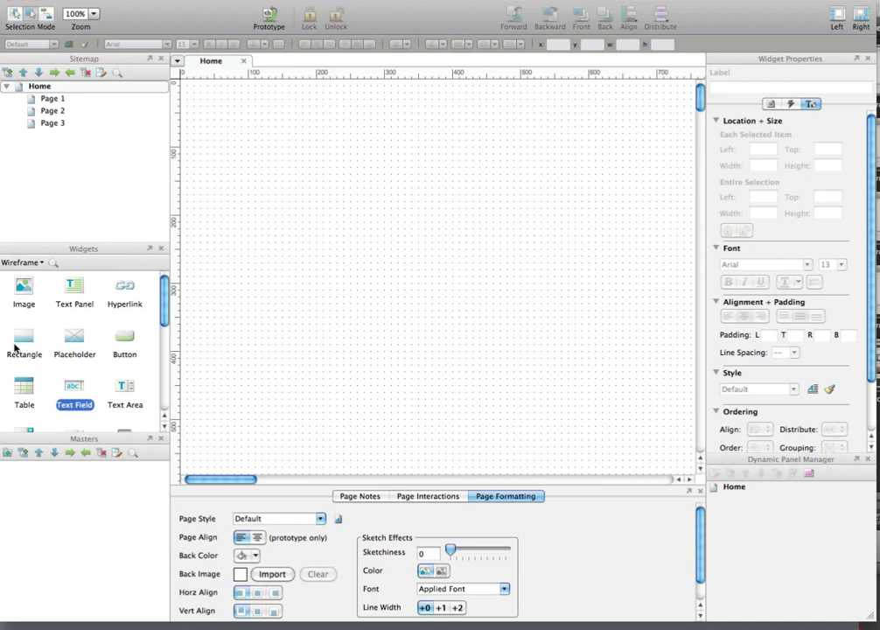
# - Place a rectangle on the Axure Home page canvas, about 220 by 70 in size, at about left 110, top 130
pyautogui.moveTo(16, 344); pyautogui.dragTo(310, 163)
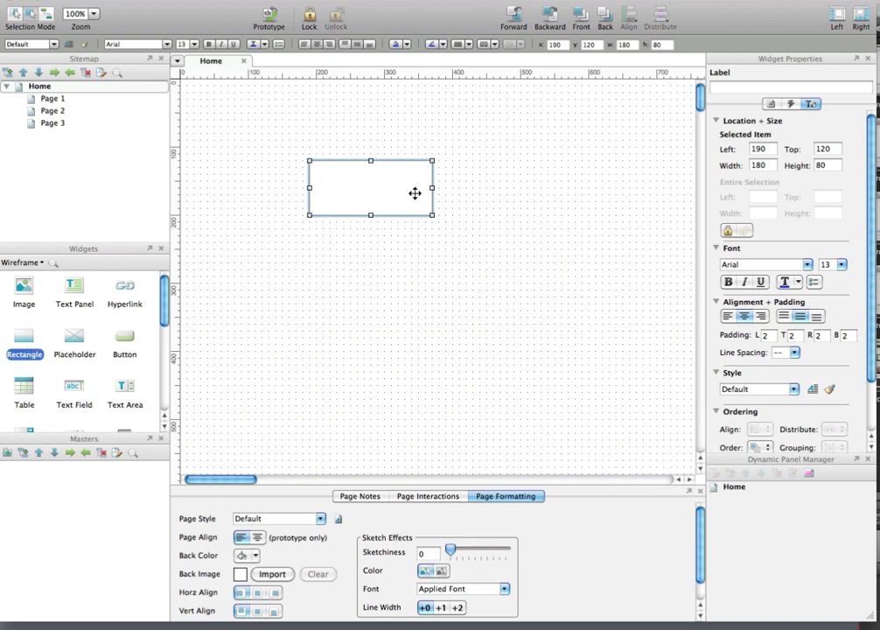
pyautogui.moveTo(429, 213); pyautogui.dragTo(458, 208)
pyautogui.moveTo(398, 193); pyautogui.dragTo(344, 199)
# - Set the rectangle's width to 940
pyautogui.doubleClick(758, 166)
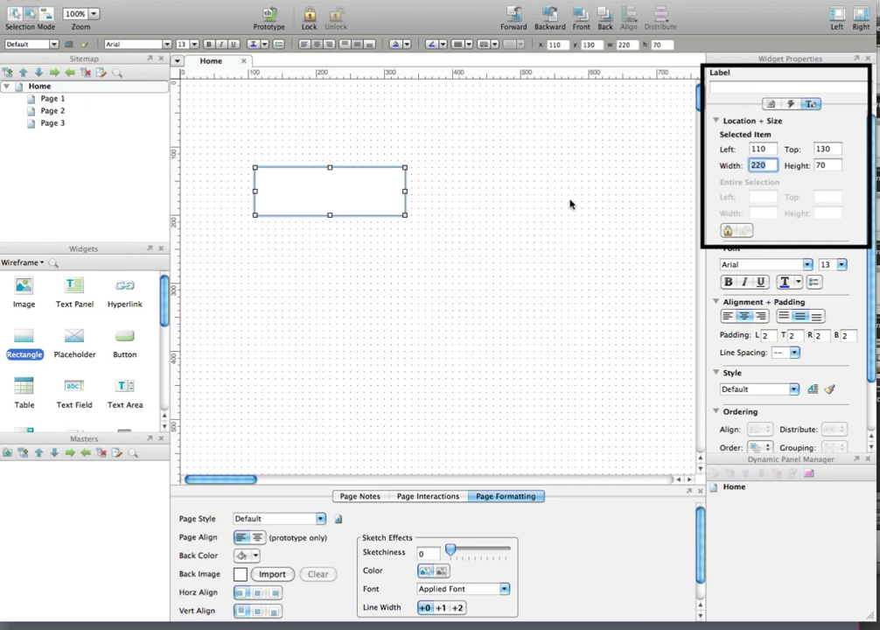
pyautogui.write('940')
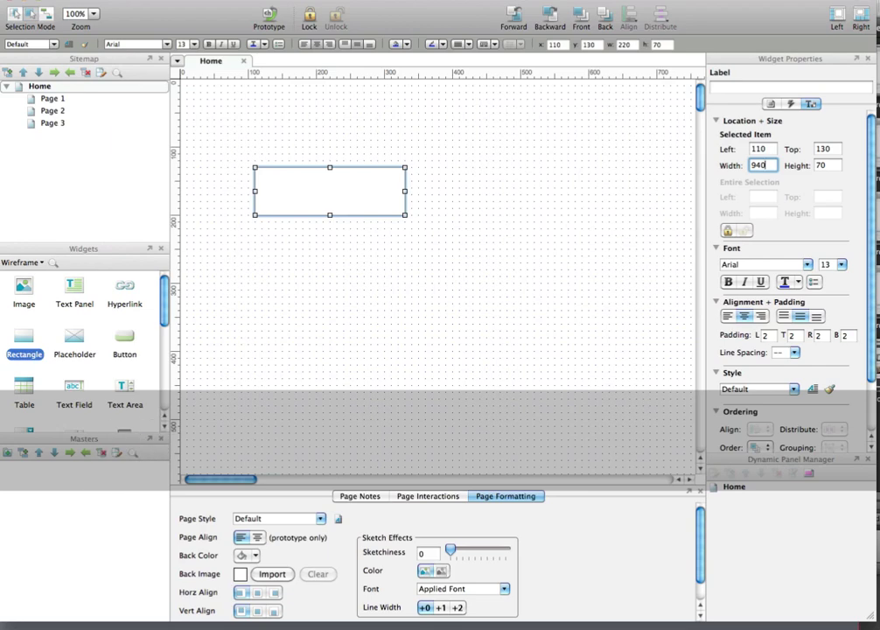
pyautogui.press('Tab')
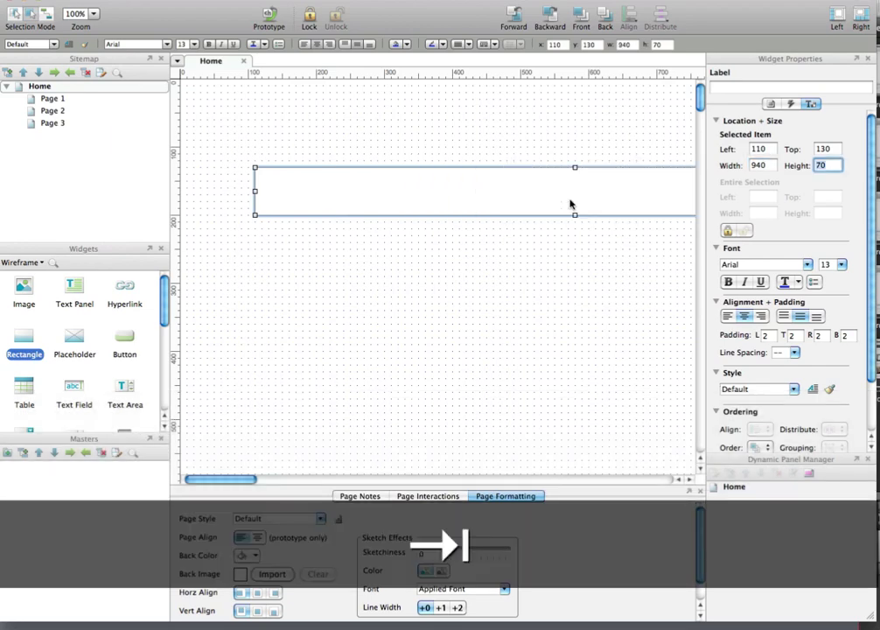
# - Set the rectangle's height to 59 and move it to about left 10, top 11 on the canvas
pyautogui.write('59')
pyautogui.press('Return')
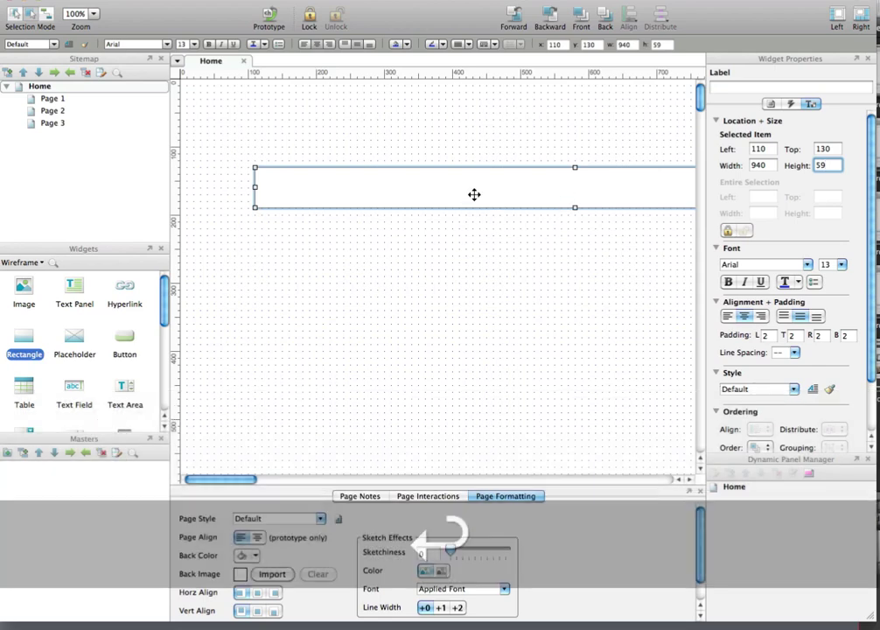
pyautogui.moveTo(474, 194); pyautogui.dragTo(369, 157)
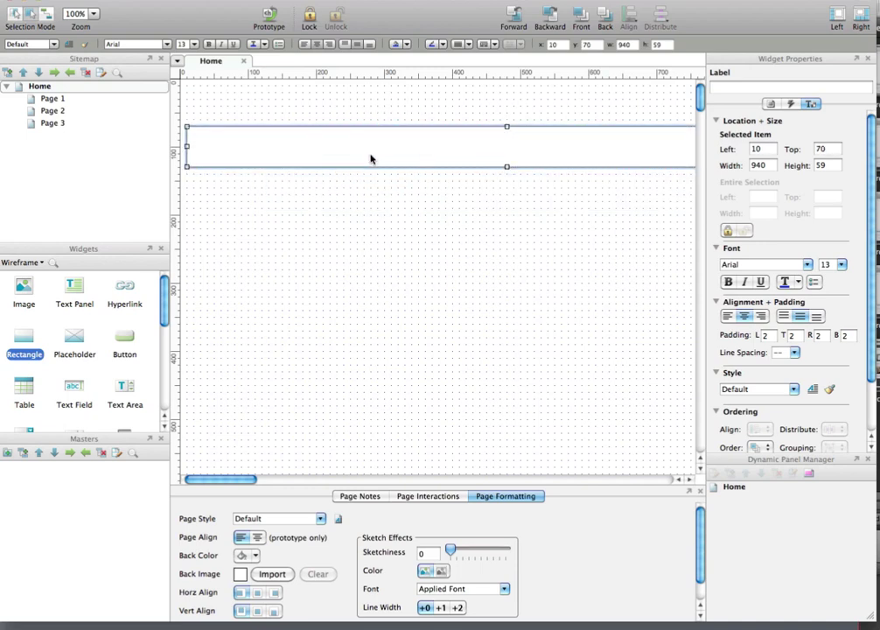
pyautogui.moveTo(342, 160); pyautogui.dragTo(342, 118)
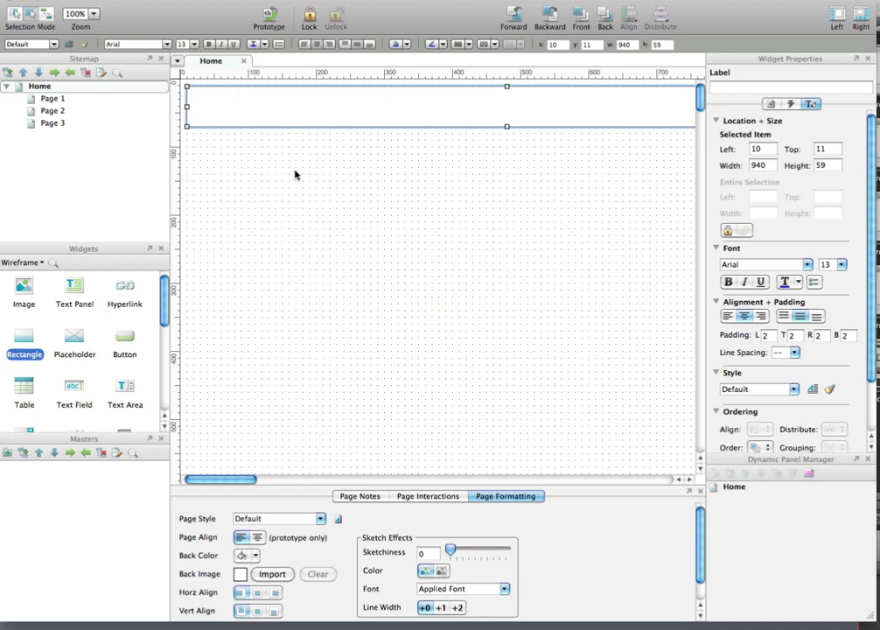
pyautogui.click(283, 221)
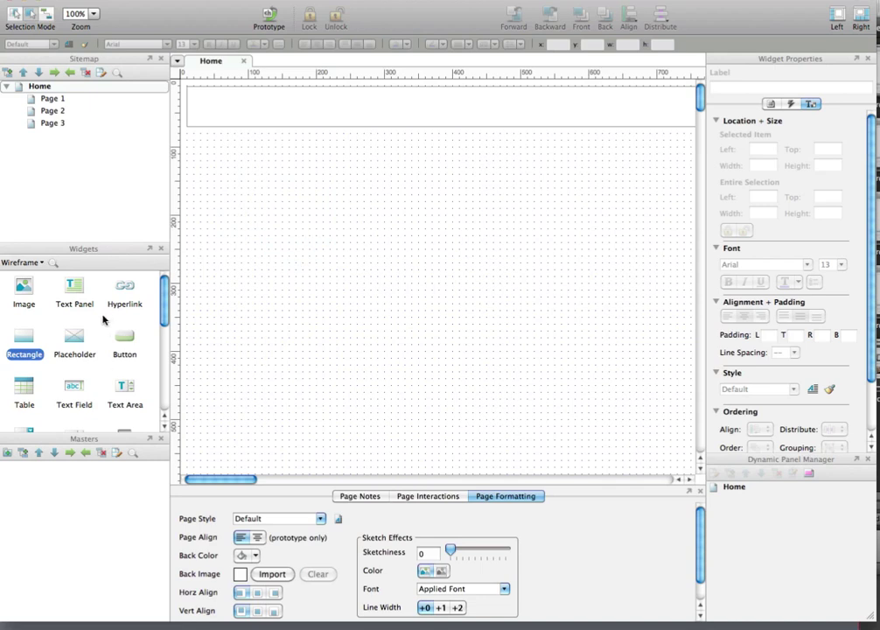
# - Add a placeholder below the header rectangle and shrink it to about 130 by 40
pyautogui.click(75, 340)
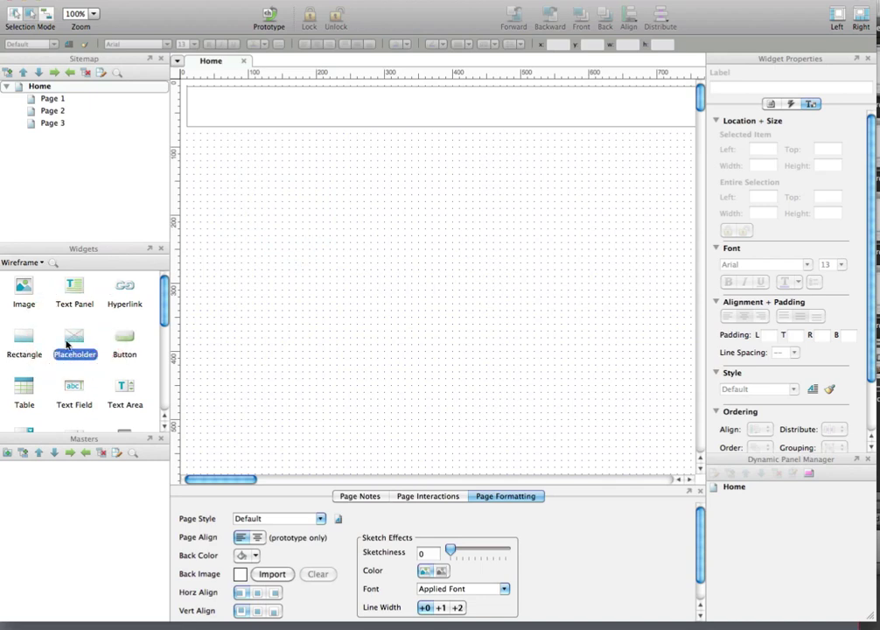
pyautogui.moveTo(66, 340); pyautogui.dragTo(219, 173)
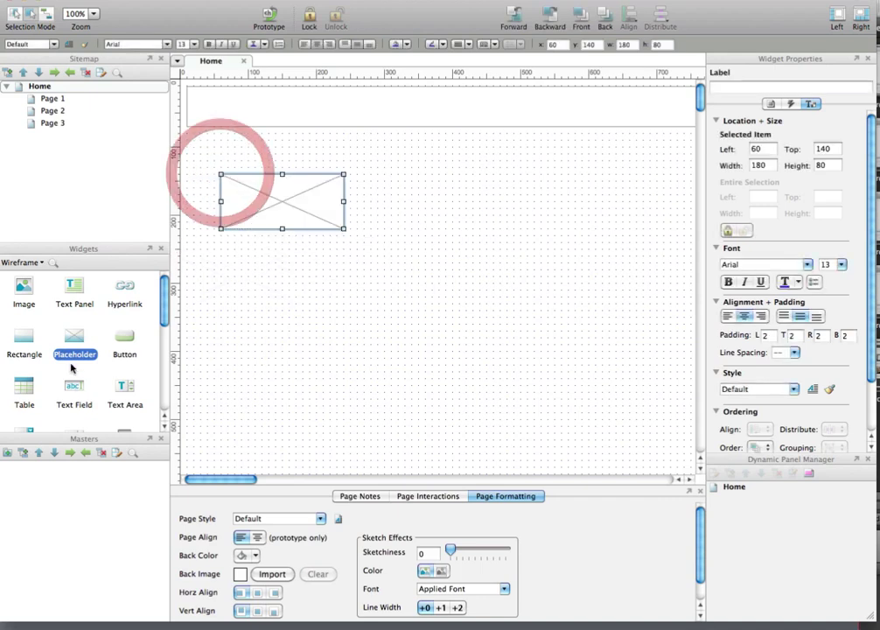
pyautogui.click(362, 220)
pyautogui.click(341, 229)
pyautogui.moveTo(341, 228); pyautogui.dragTo(325, 215)
pyautogui.click(365, 212)
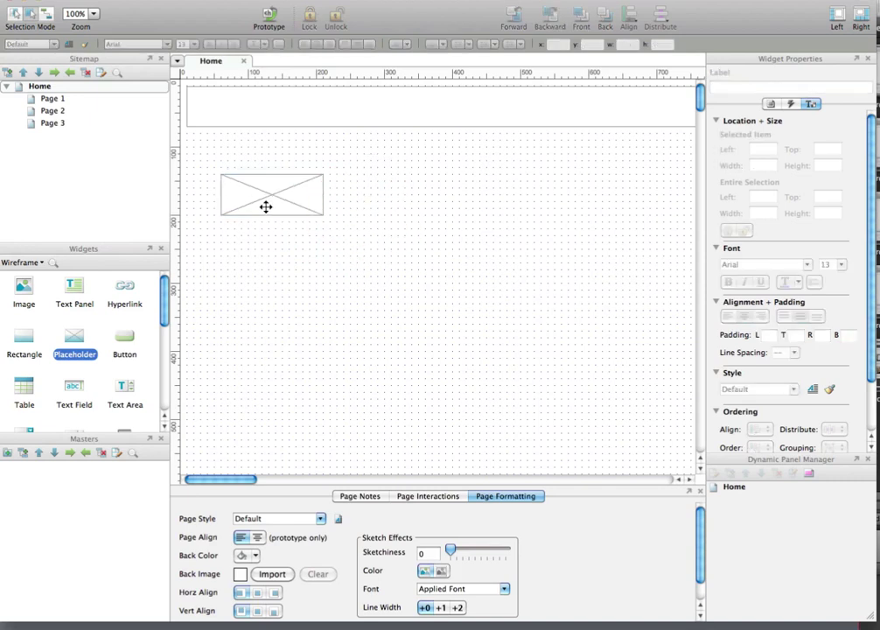
pyautogui.click(254, 188)
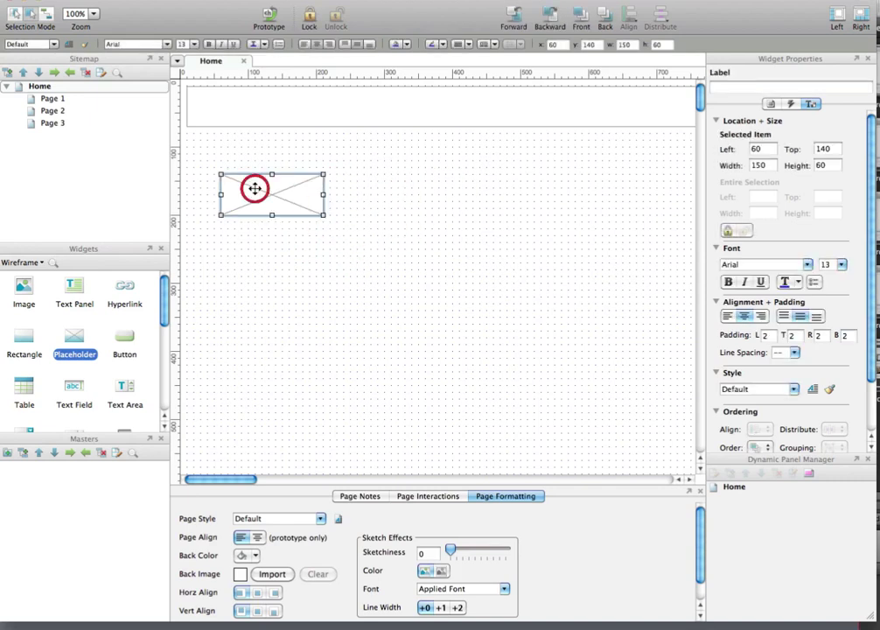
pyautogui.moveTo(323, 215); pyautogui.dragTo(320, 208)
pyautogui.moveTo(313, 203); pyautogui.dragTo(309, 202)
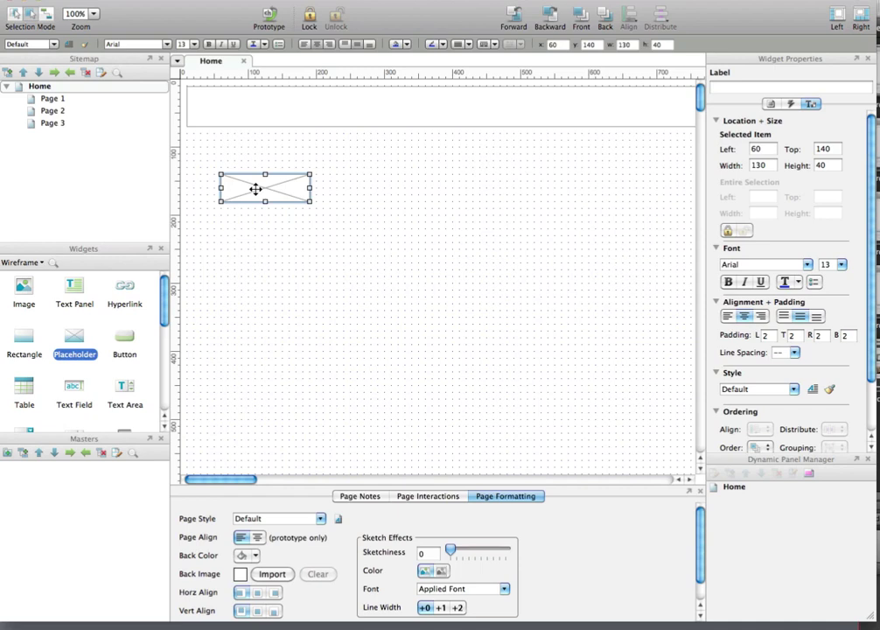
# - Move the placeholder into the header rectangle's left end, at about left 27, top 22
pyautogui.moveTo(252, 190)
pyautogui.mouseDown()
pyautogui.moveTo(230, 103)
pyautogui.moveTo(233, 109)
pyautogui.mouseUp()
pyautogui.press('Left')
pyautogui.press('Left')
pyautogui.press('Left')
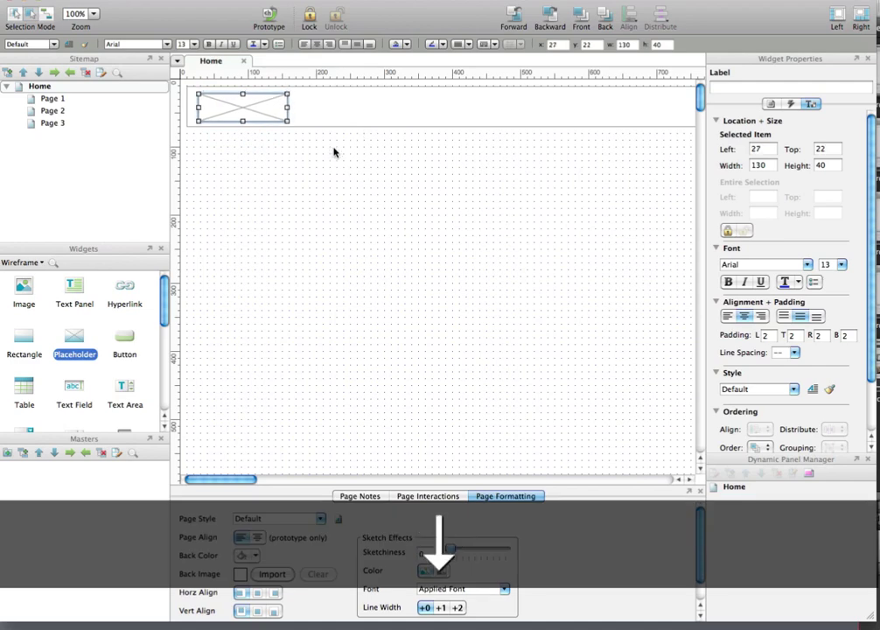
# - Check Dribbble's navigation in Safari and, back in Axure, add a "Shots" text panel beside the placeholder, 70 wide at about left 180, top 35
pyautogui.press('super+Tab')
pyautogui.press('super+Tab')
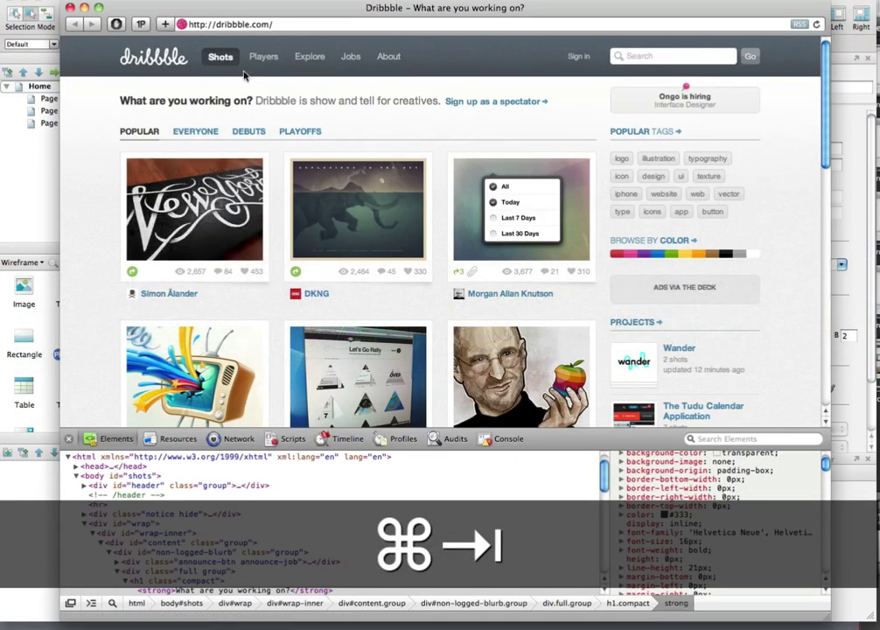
pyautogui.moveTo(333, 61)
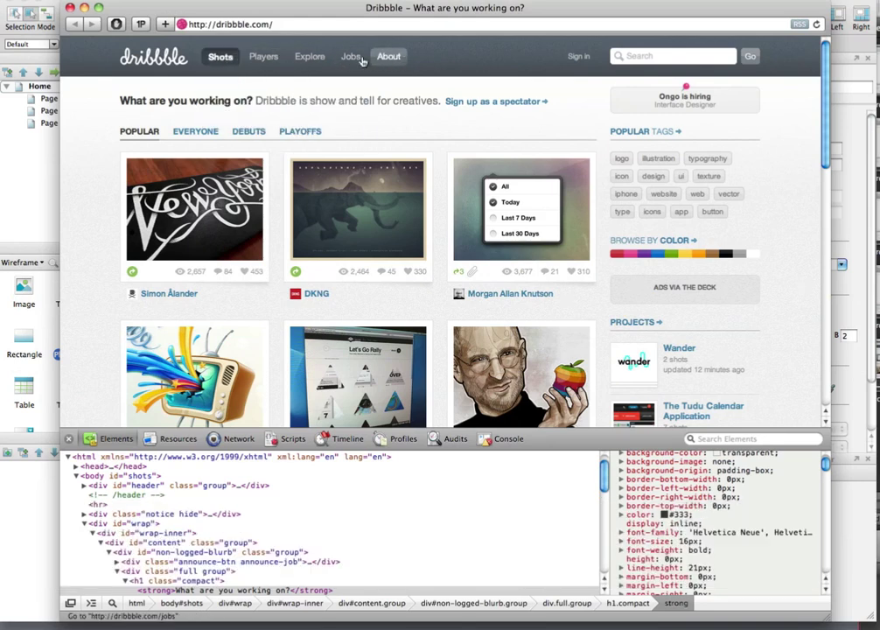
pyautogui.moveTo(232, 59)
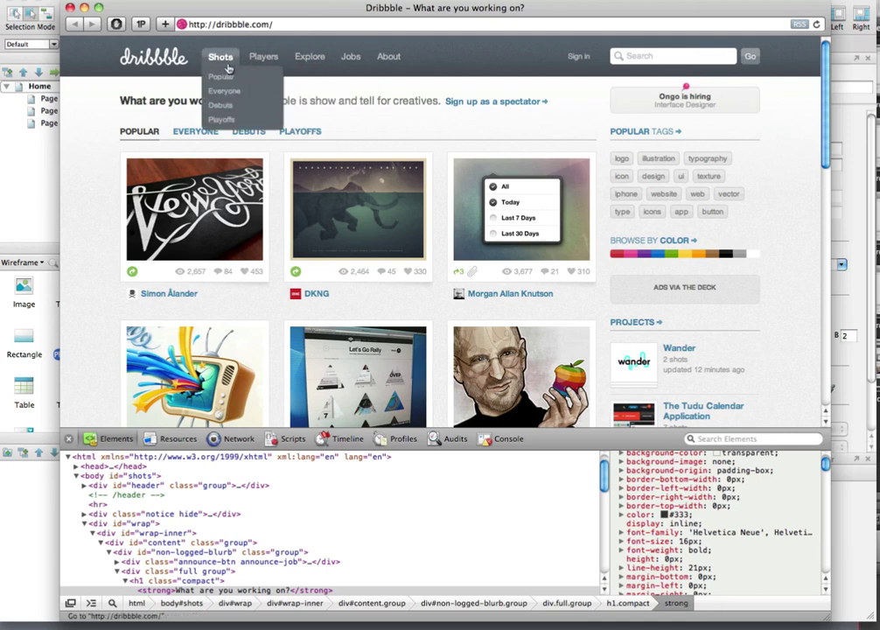
pyautogui.press('super+Tab')
pyautogui.moveTo(95, 314); pyautogui.dragTo(328, 190)
pyautogui.write('Shots')
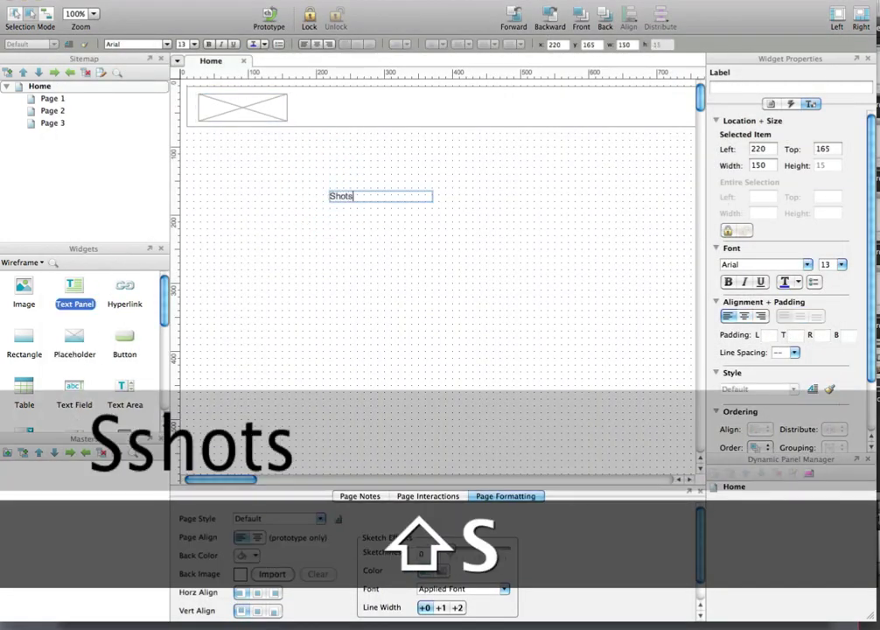
pyautogui.press('Escape')
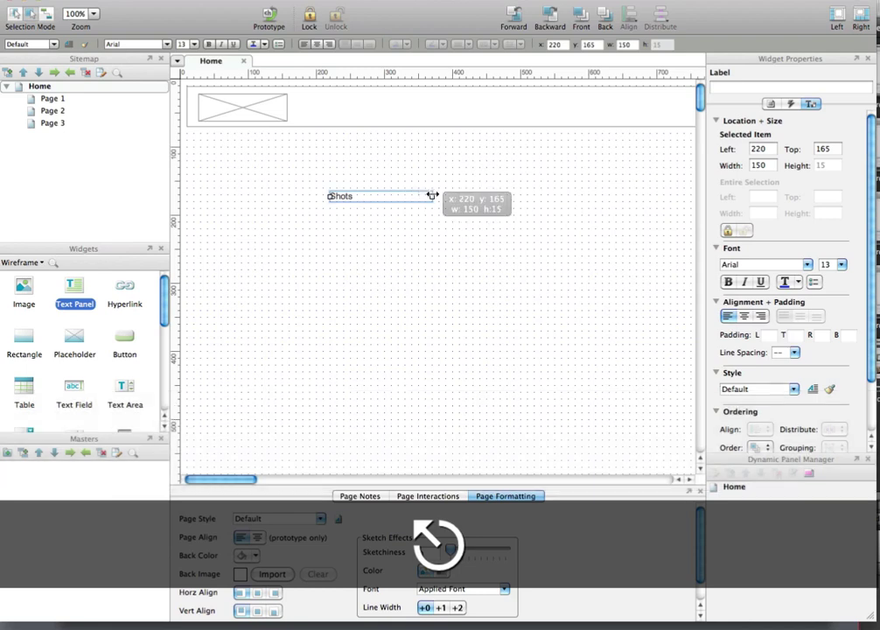
pyautogui.moveTo(431, 196); pyautogui.dragTo(318, 106)
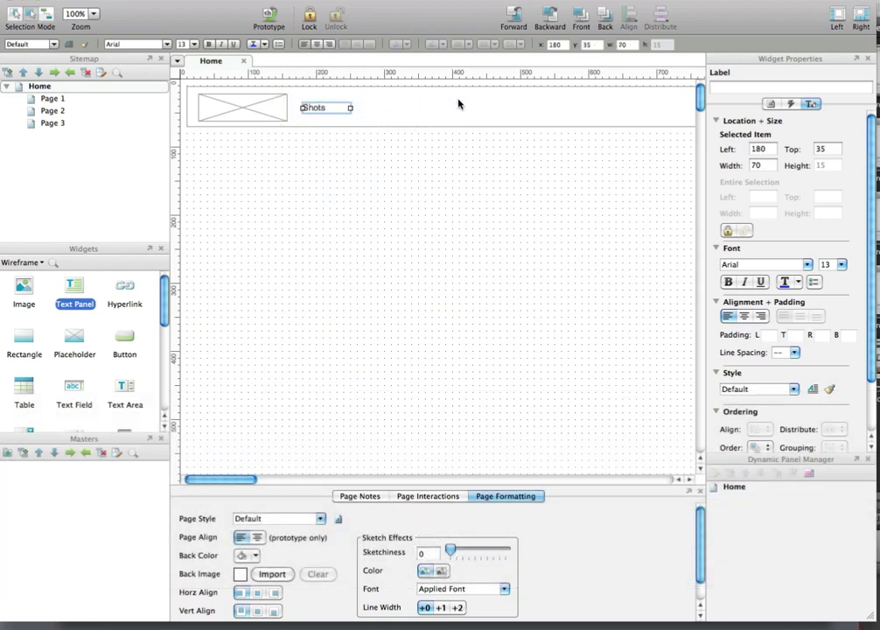
# - Duplicate the "Shots" label and change the copy's text to "Players", matching the Dribbble navigation in Safari
pyautogui.press('super+Tab')
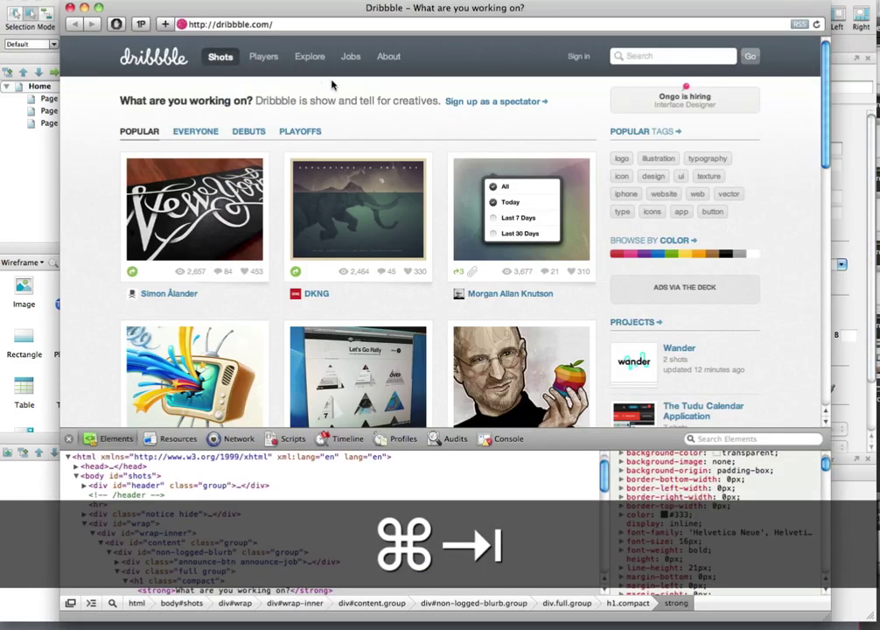
pyautogui.press('super+Tab')
pyautogui.press('super+c')
pyautogui.press('super+v')
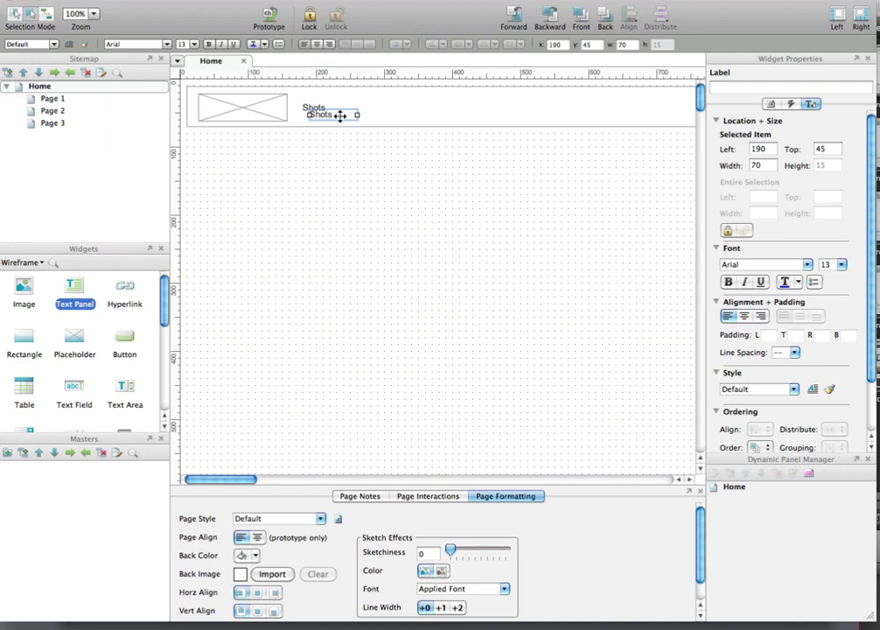
pyautogui.press('super+Tab')
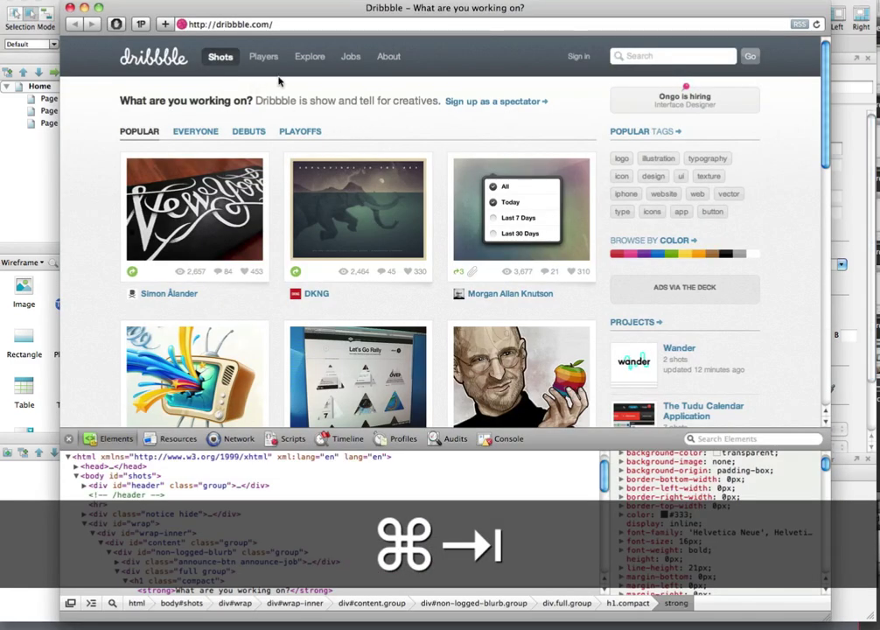
pyautogui.press('super+Tab')
pyautogui.write('Play')
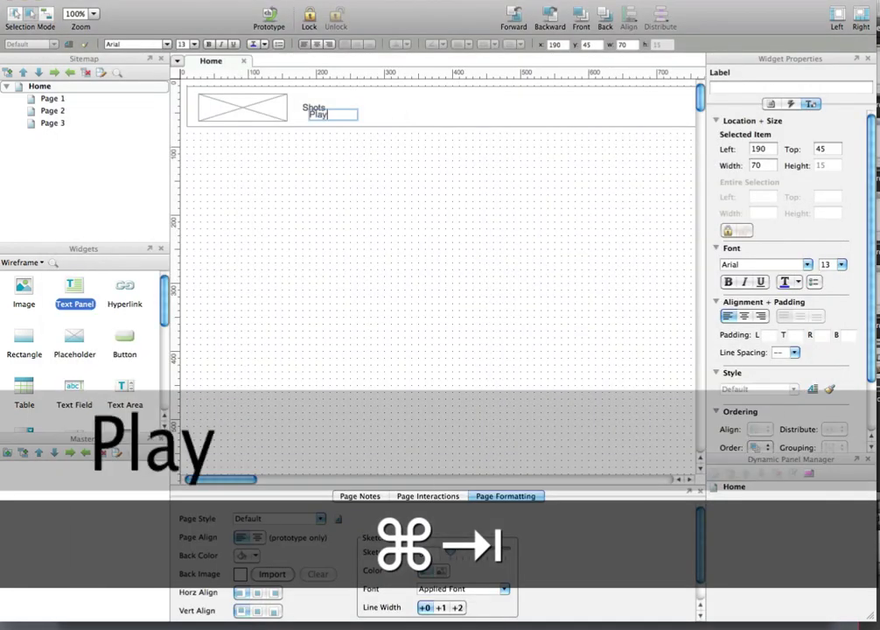
pyautogui.write('ers')
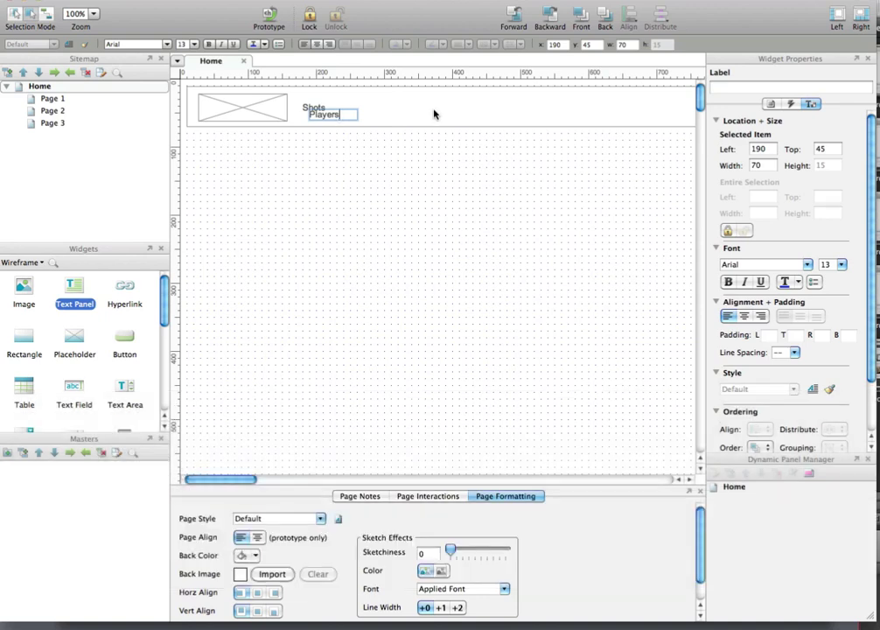
pyautogui.press('Escape')
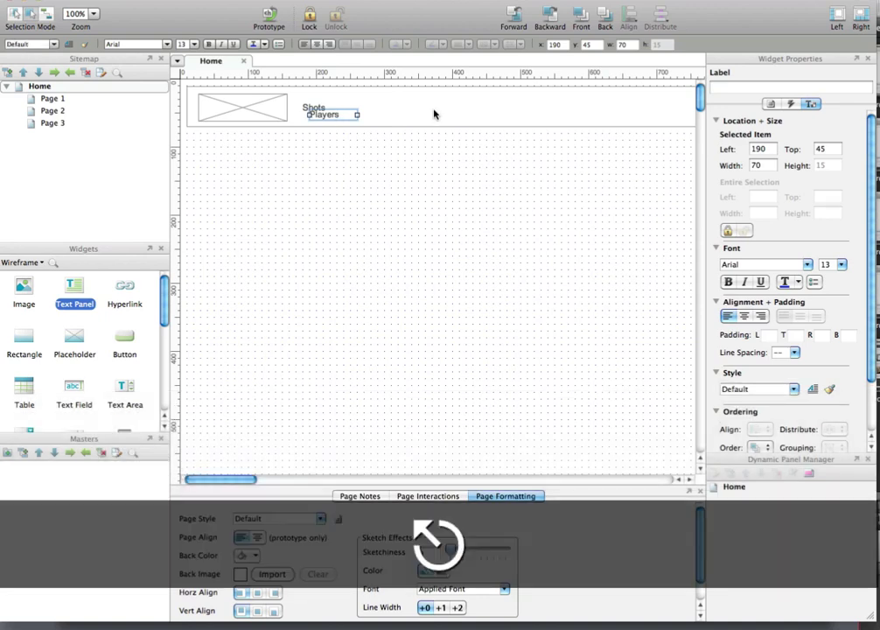
# - Paste another copy of the navigation label and change its text to "Explore"
pyautogui.press('super+Tab')
pyautogui.press('super+Tab')
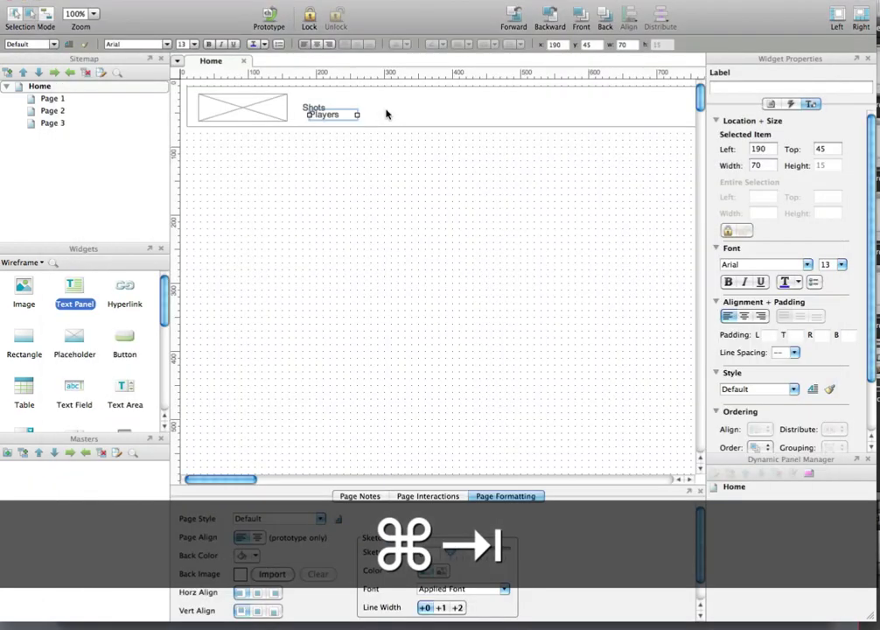
pyautogui.press('super+v')
pyautogui.write('Explore')
pyautogui.press('Escape')
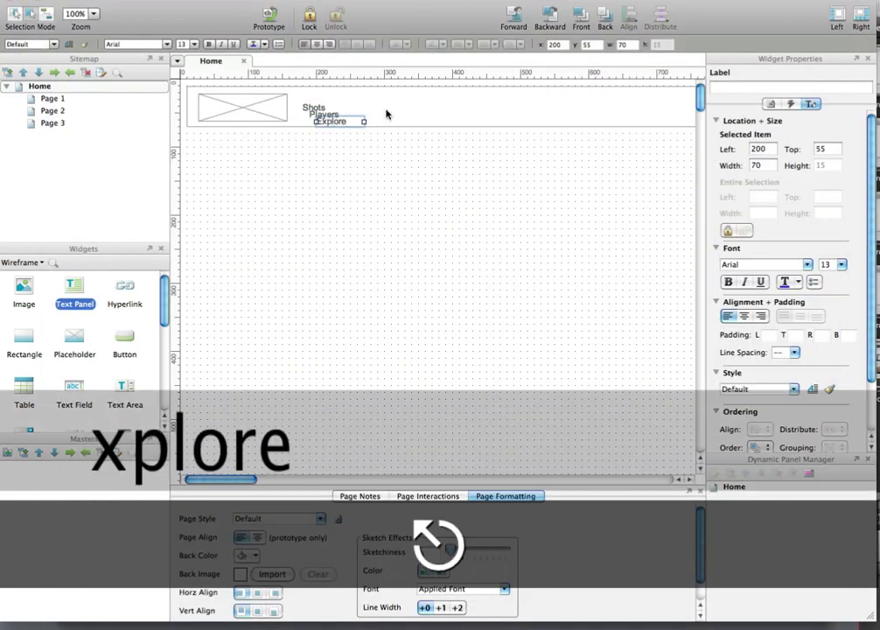
# - Duplicate the "Explore" label and change the copy's text to "Jobs", checking the name against the Dribbble page
pyautogui.press('super+c')
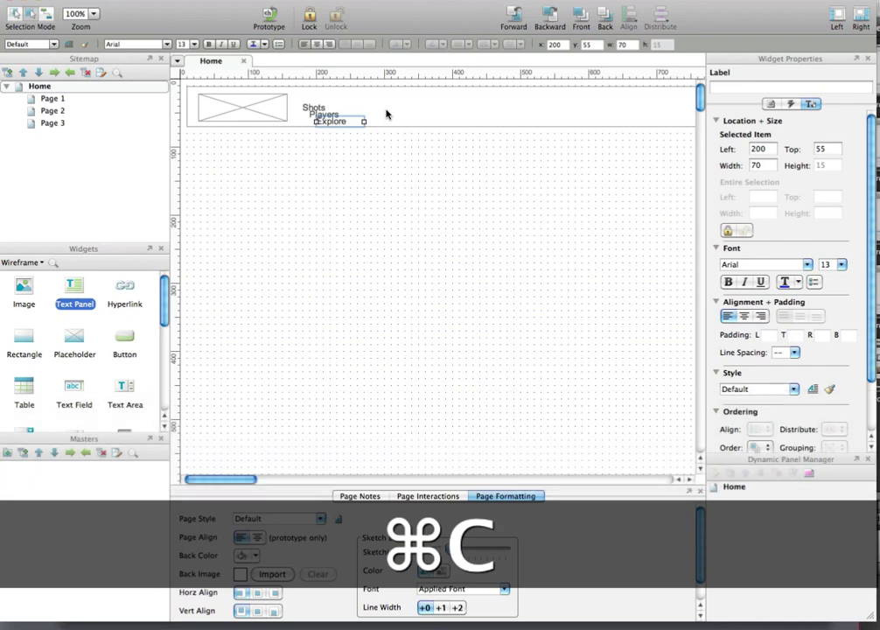
pyautogui.press('super+v')
pyautogui.press('super+Tab')
pyautogui.press('super+Tab')
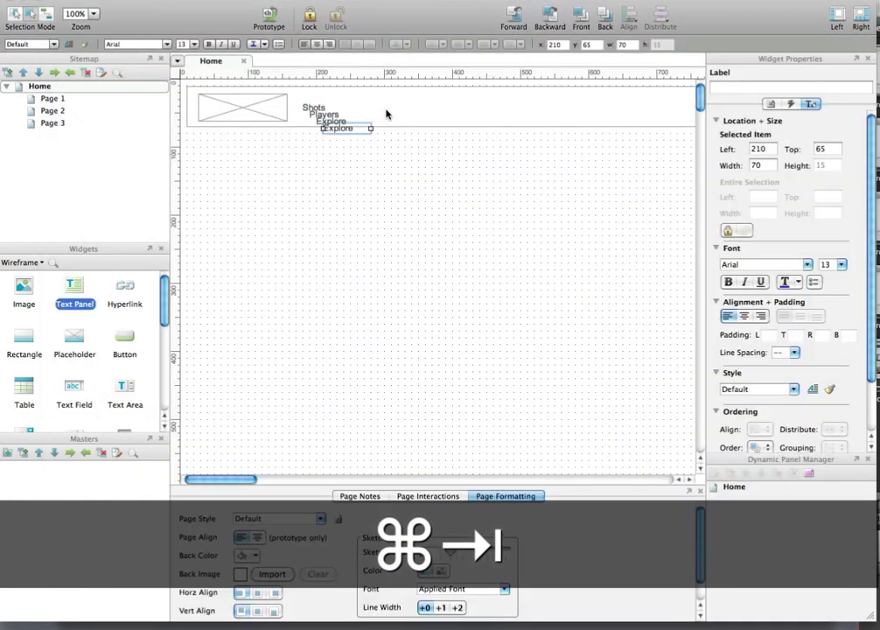
pyautogui.write('Jobs')
pyautogui.press('Escape')
# - Duplicate the "Jobs" label and change the copy's text to "About"
pyautogui.press('super+c')
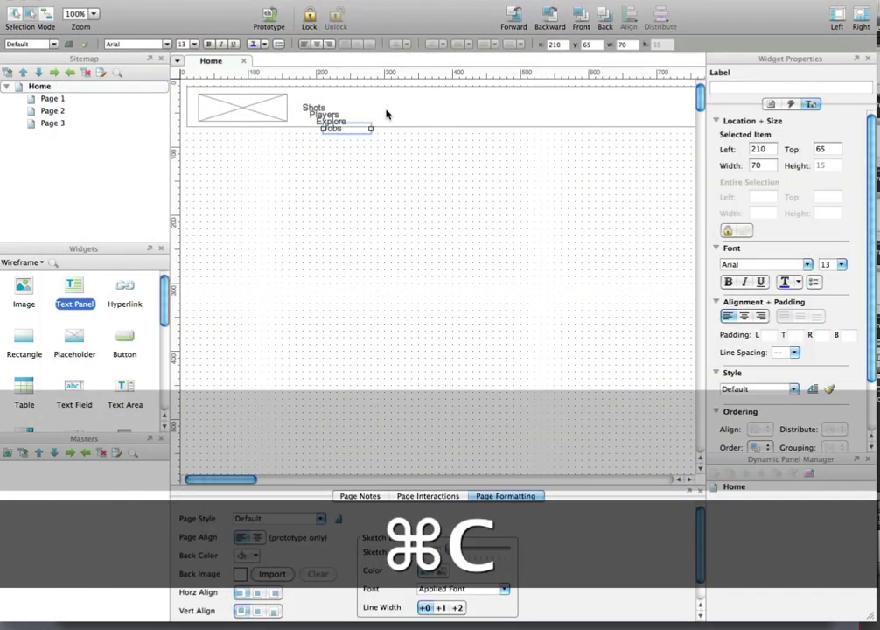
pyautogui.press('super+v')
pyautogui.write('Anout')
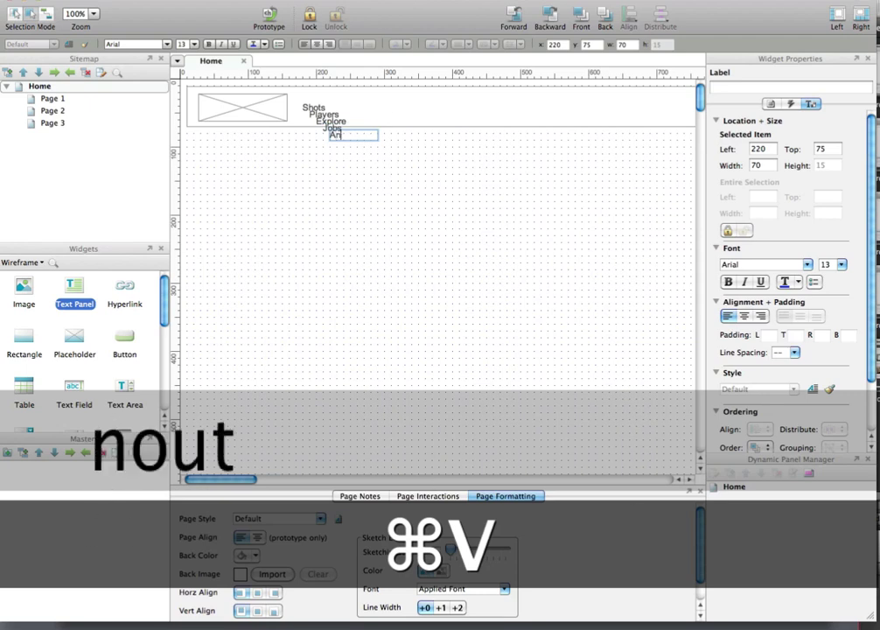
pyautogui.press('BackSpace')
pyautogui.press('BackSpace')
pyautogui.press('BackSpace')
pyautogui.press('BackSpace')
pyautogui.write('bout')
pyautogui.click(389, 246)
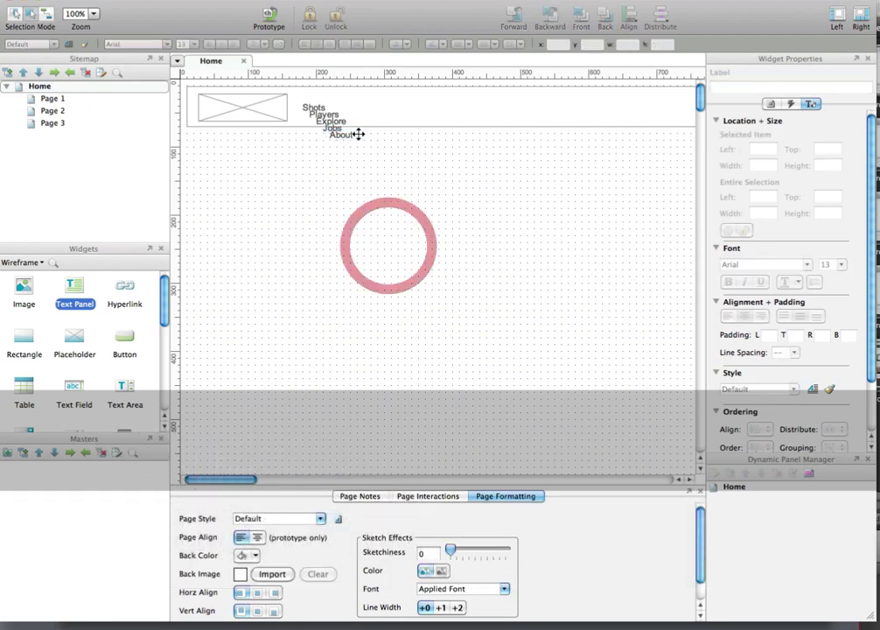
# - Line up Players, Explore, Jobs and About in the header row beside Shots, with Jobs at about left 370 and About at about left 460
pyautogui.moveTo(339, 133); pyautogui.dragTo(507, 111)
pyautogui.press('super+Tab')
pyautogui.press('super+Tab')
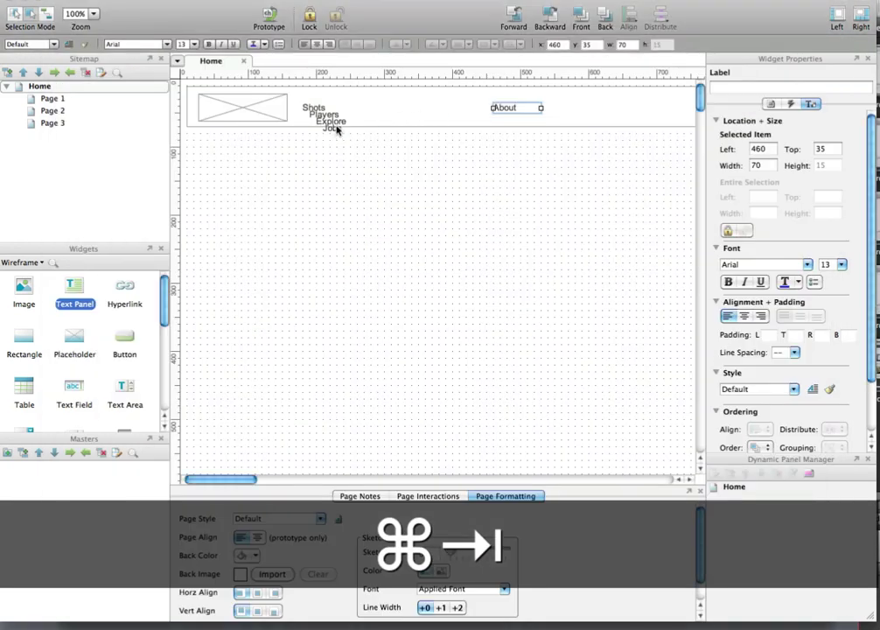
pyautogui.moveTo(337, 129); pyautogui.dragTo(442, 110)
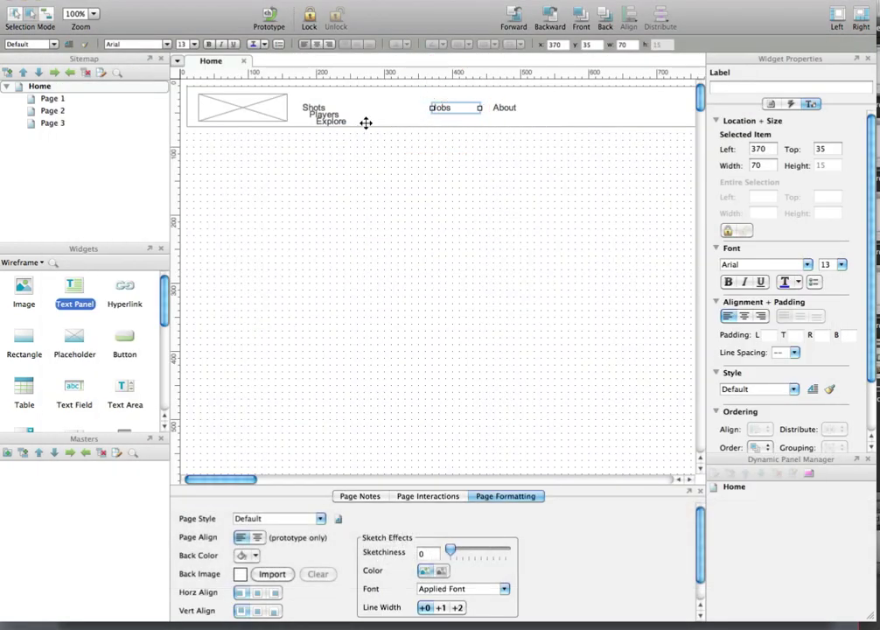
pyautogui.moveTo(366, 122); pyautogui.dragTo(403, 110)
pyautogui.moveTo(329, 115); pyautogui.dragTo(350, 106)
pyautogui.click(345, 222)
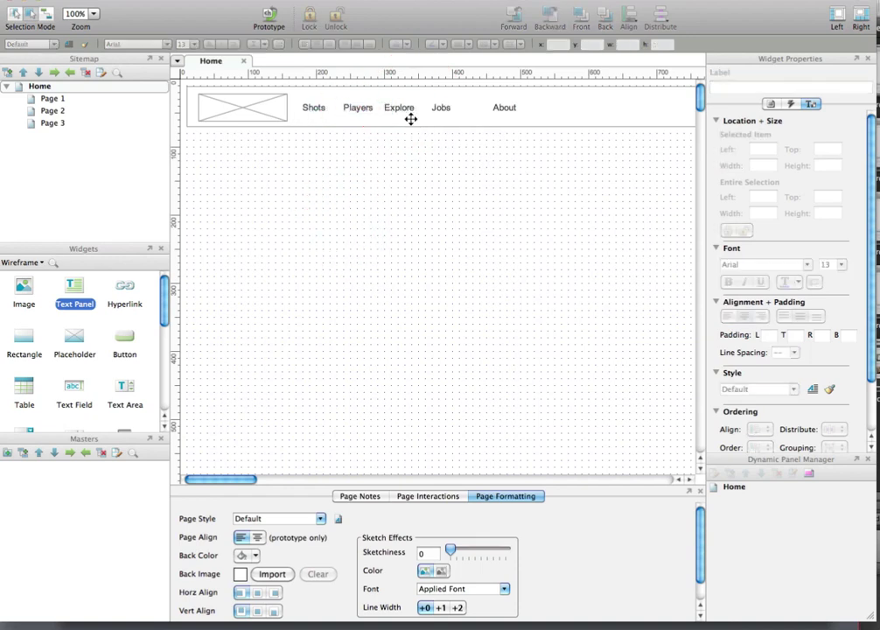
# - Distribute the five header navigation labels, Shots to About, horizontally and align their tops
pyautogui.moveTo(544, 155); pyautogui.dragTo(295, 85)
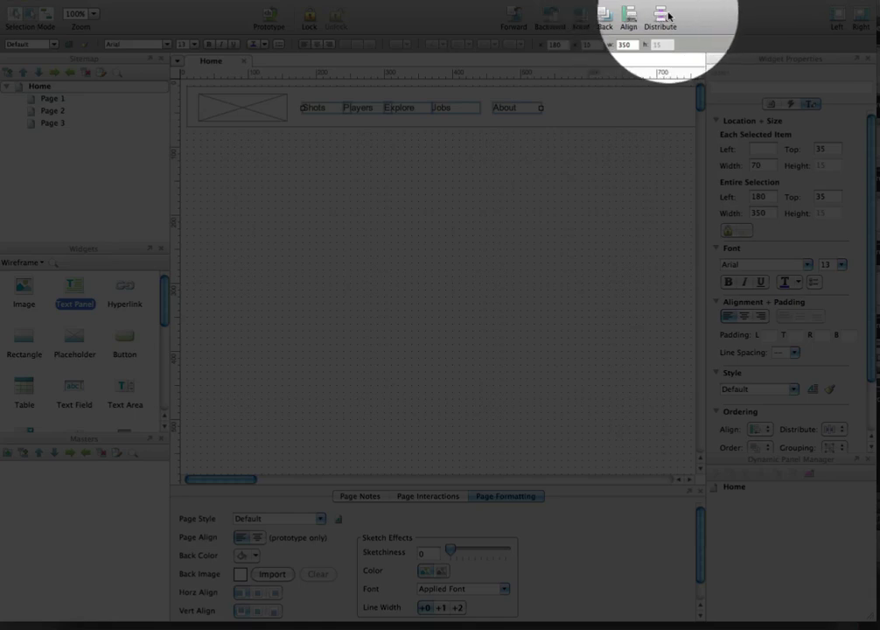
pyautogui.click(669, 16)
pyautogui.click(713, 38)
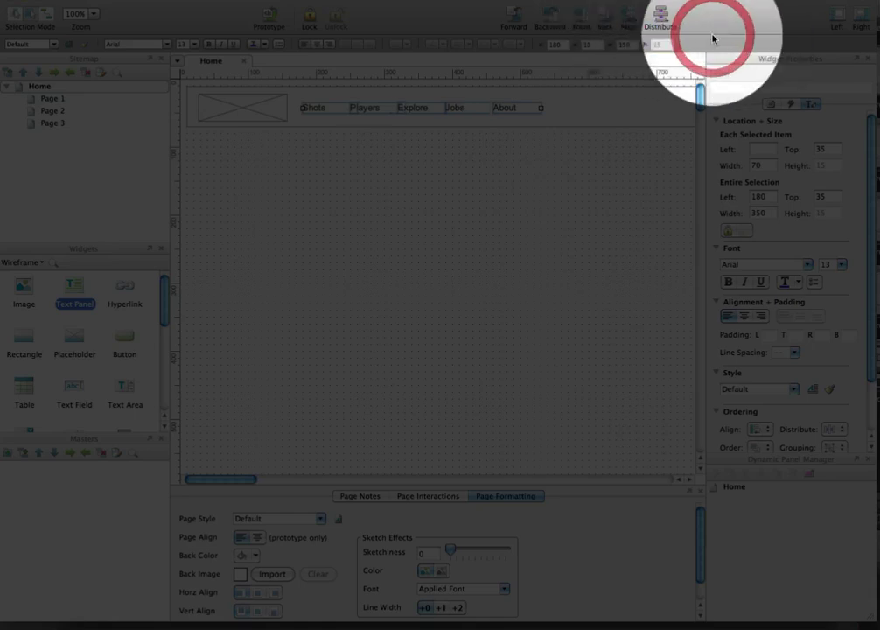
pyautogui.click(629, 16)
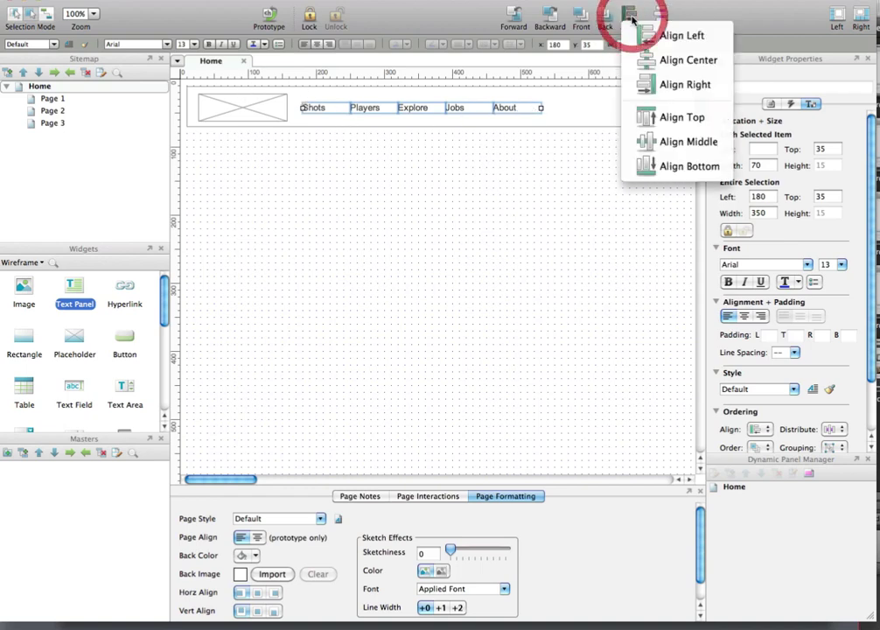
pyautogui.click(665, 119)
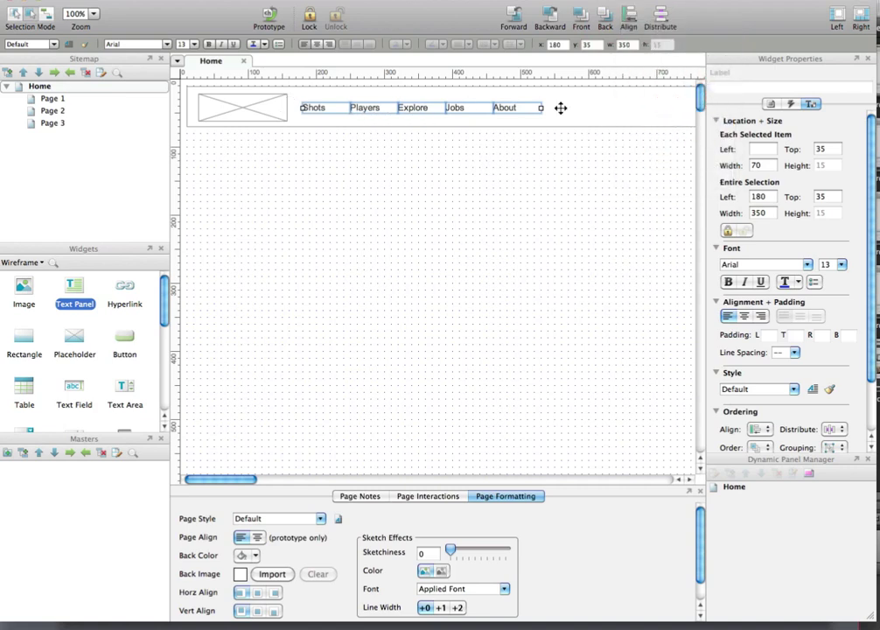
# - Move the Players label 30 px down, then align the tops of all five navigation labels
pyautogui.click(357, 108)
pyautogui.hotkey('shift', 'Down')
pyautogui.hotkey('shift', 'Down')
pyautogui.hotkey('shift', 'Down')
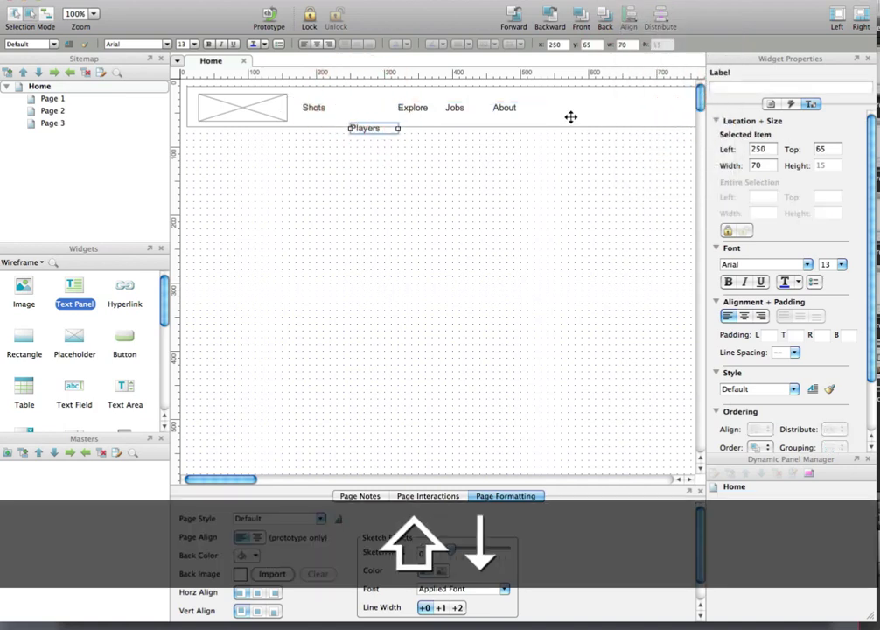
pyautogui.moveTo(578, 186); pyautogui.dragTo(295, 85)
pyautogui.click(635, 18)
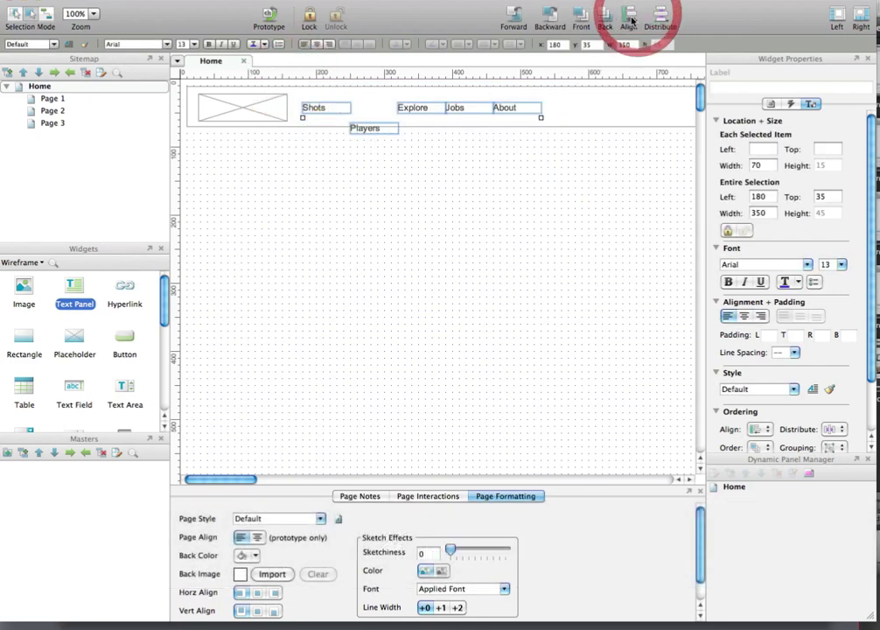
pyautogui.click(643, 116)
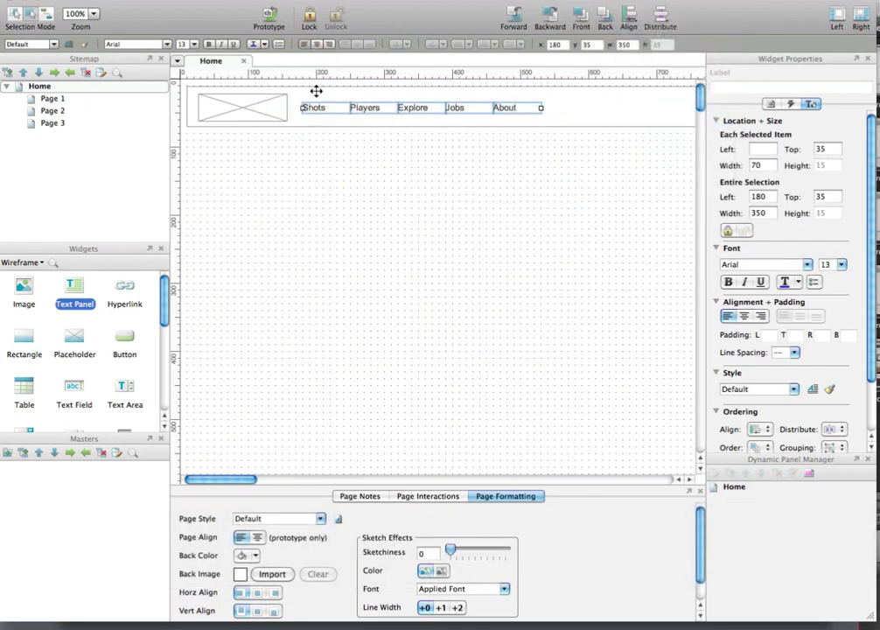
pyautogui.click(405, 161)
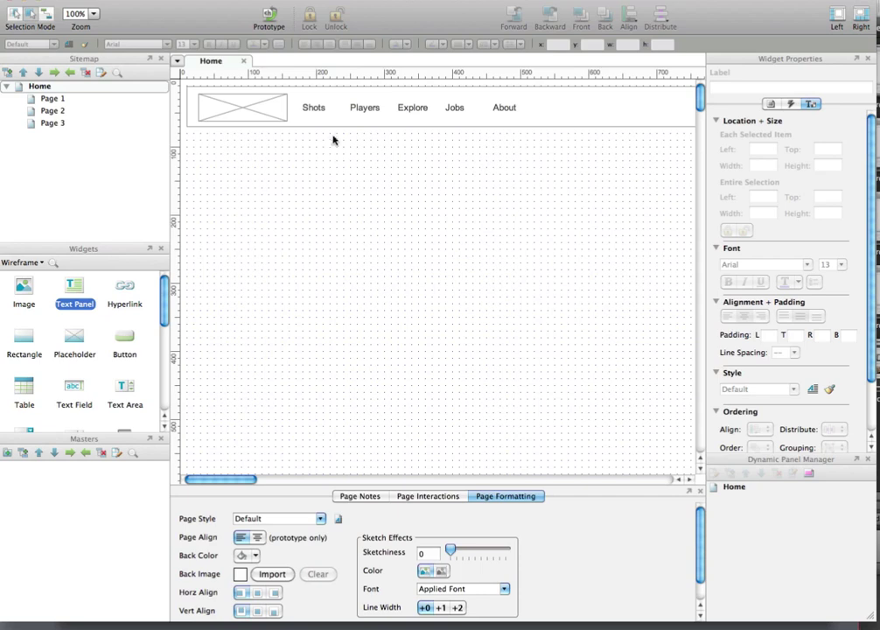
pyautogui.click(322, 105)
pyautogui.click(360, 106)
pyautogui.click(409, 106)
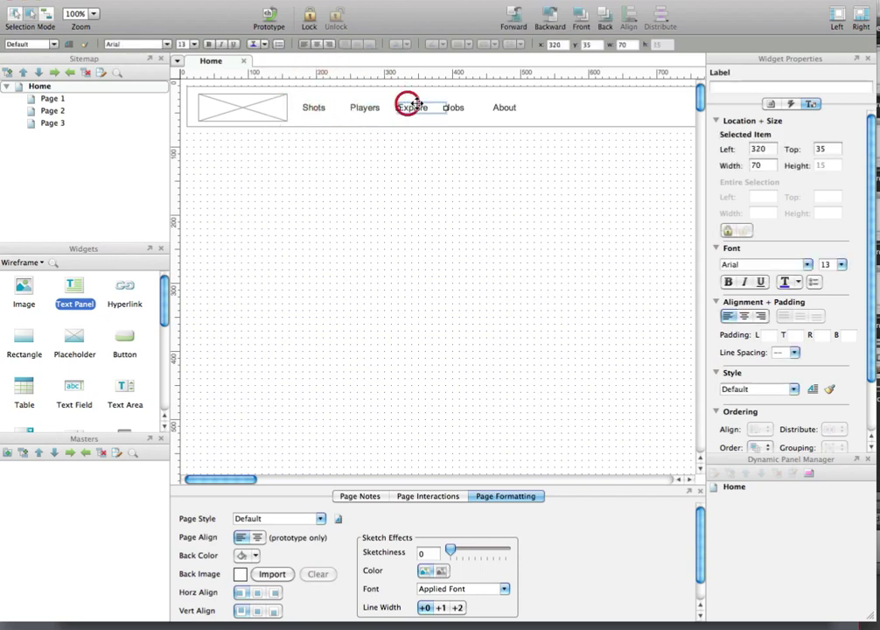
pyautogui.click(461, 107)
pyautogui.click(506, 108)
pyautogui.click(491, 230)
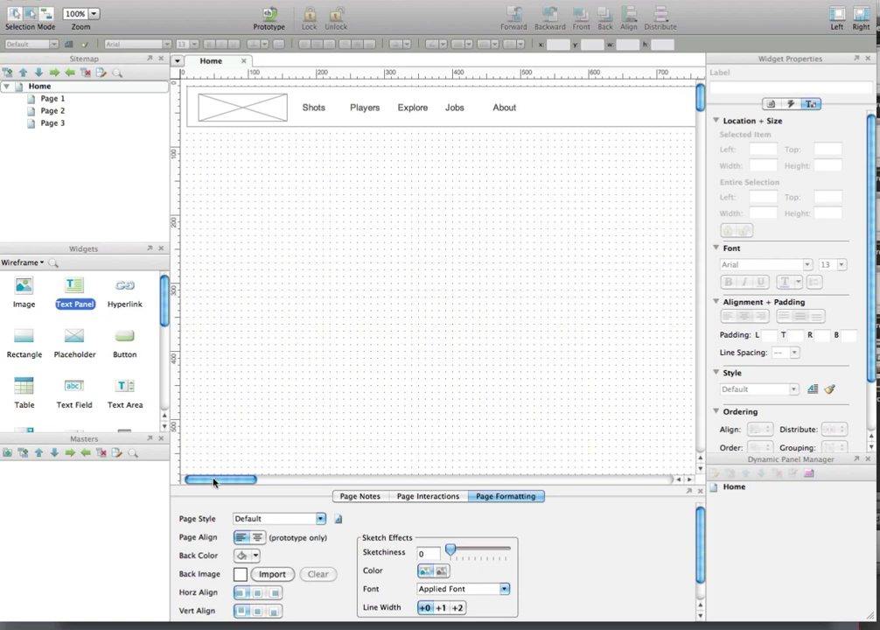
# - Check the Dribbble header, then add a text panel reading "Sign in" in the wireframe header at left 700, top 35
pyautogui.moveTo(213, 483); pyautogui.dragTo(250, 478)
pyautogui.press('super+Tab')
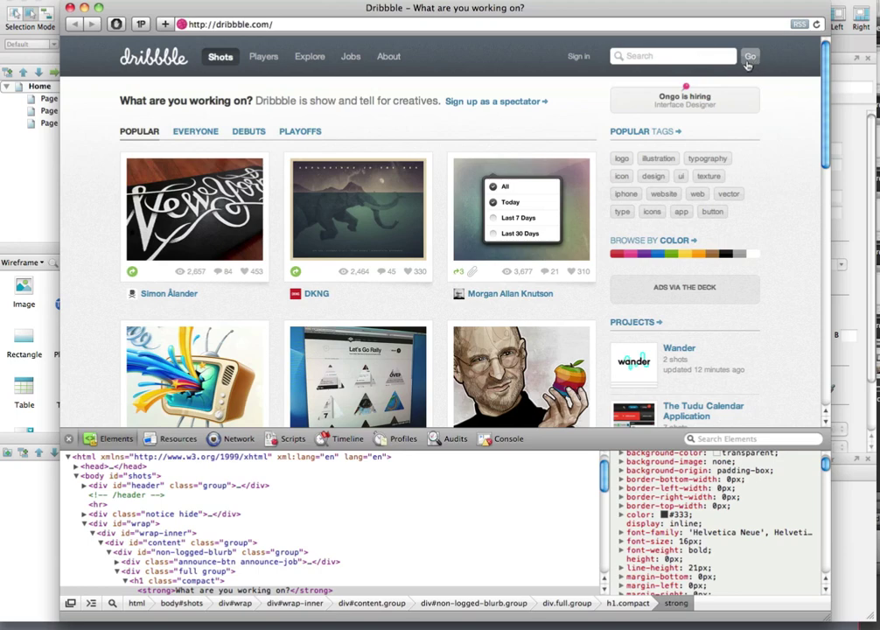
pyautogui.press('super+Tab')
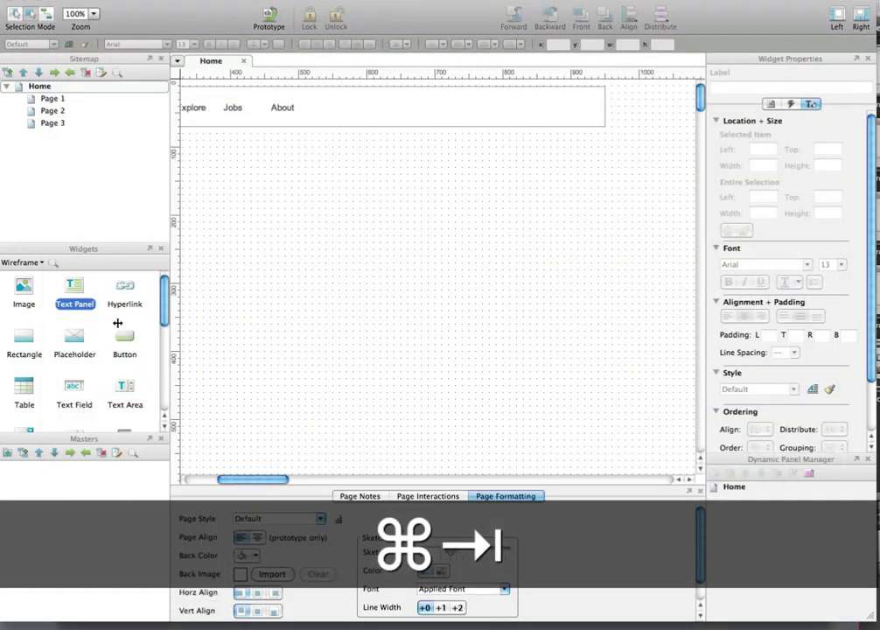
pyautogui.moveTo(74, 289); pyautogui.dragTo(442, 108)
pyautogui.write('Sign in')
pyautogui.click(337, 188)
# - Add a horizontal guide along the top of the header labels and narrow the Sign in label to 60 wide
pyautogui.moveTo(349, 79); pyautogui.dragTo(350, 102)
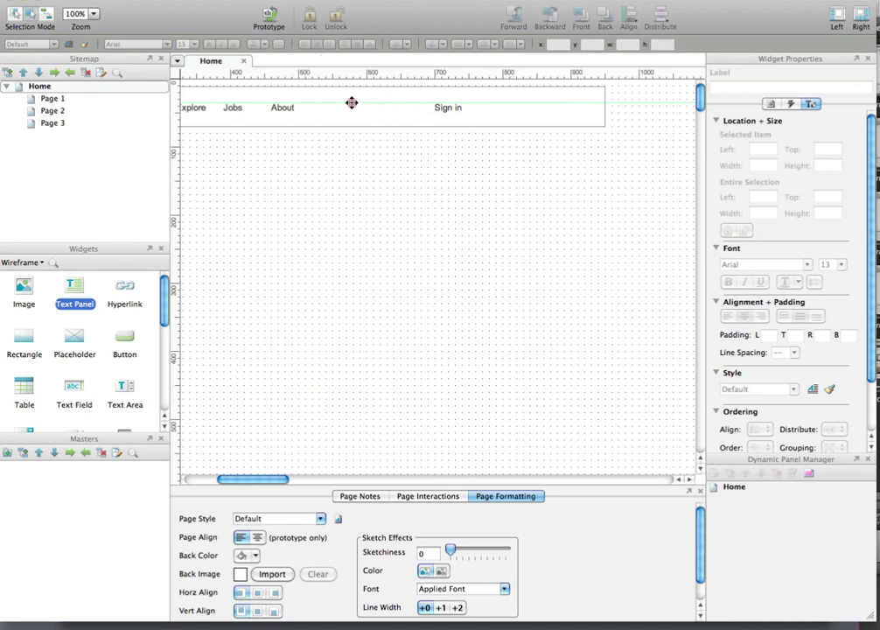
pyautogui.click(352, 103)
pyautogui.click(437, 107)
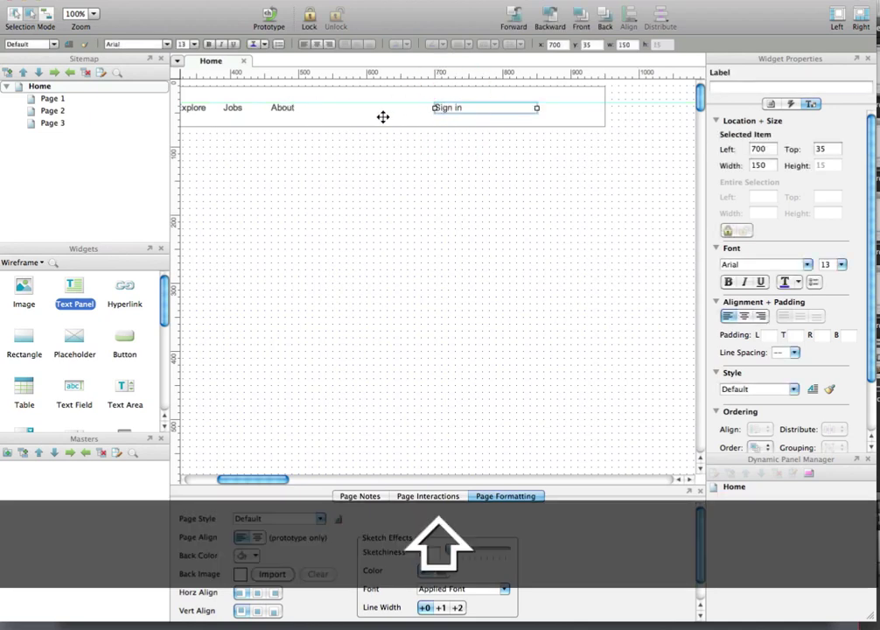
pyautogui.moveTo(536, 108); pyautogui.dragTo(475, 108)
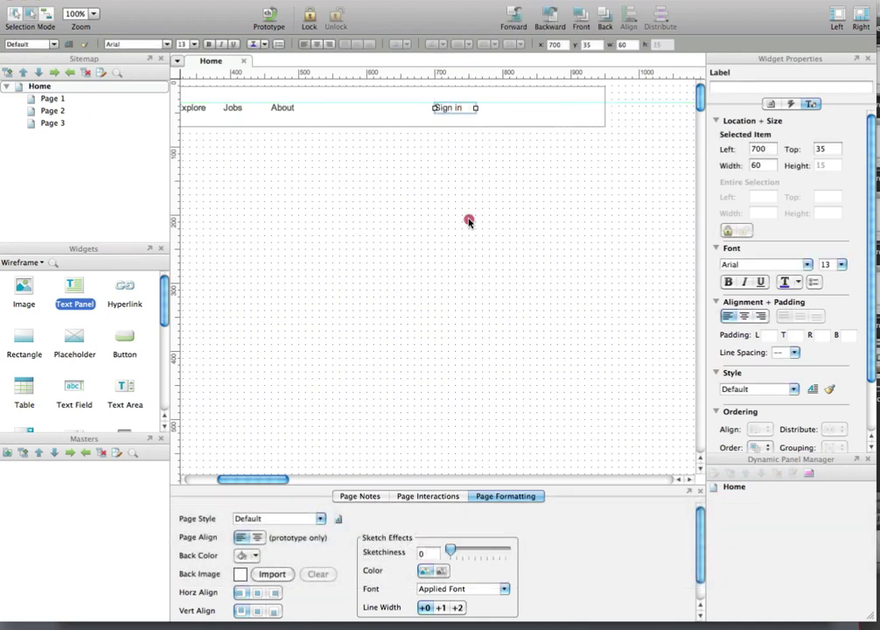
pyautogui.click(469, 222)
# - Switch to the Dribbble page and inspect the header's search text input to read its dimensions
pyautogui.press('super+Tab')
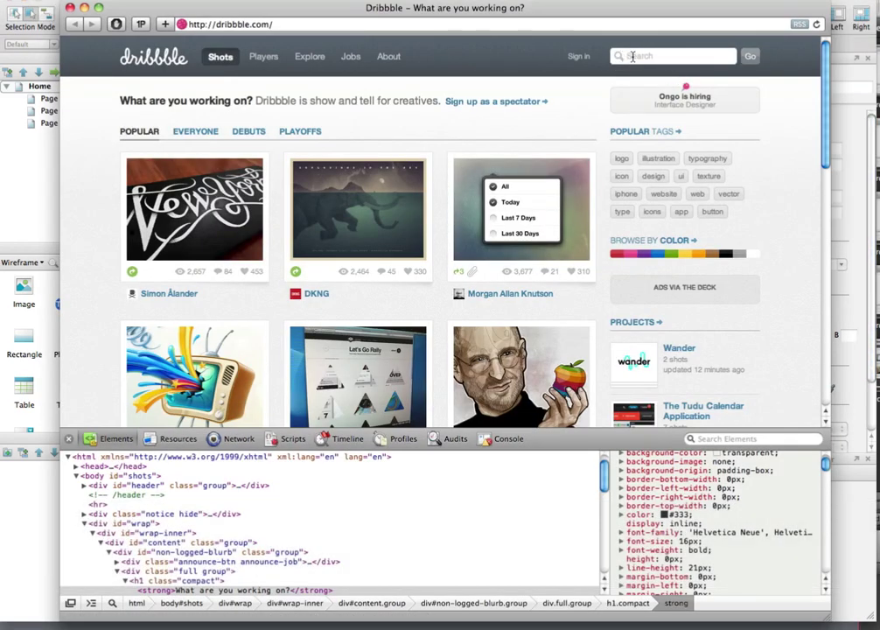
pyautogui.rightClick(630, 58)
pyautogui.click(637, 218)
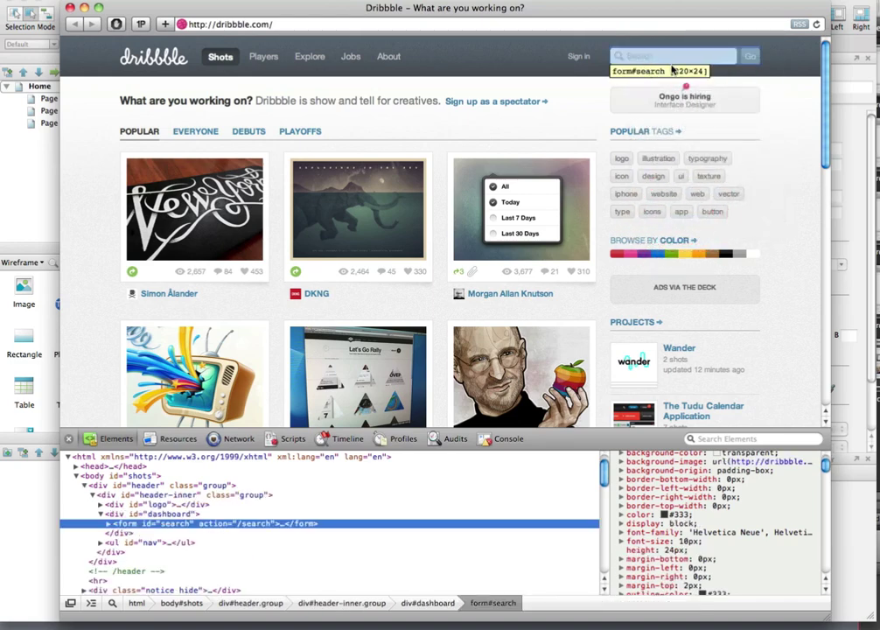
pyautogui.press('super+shift+c')
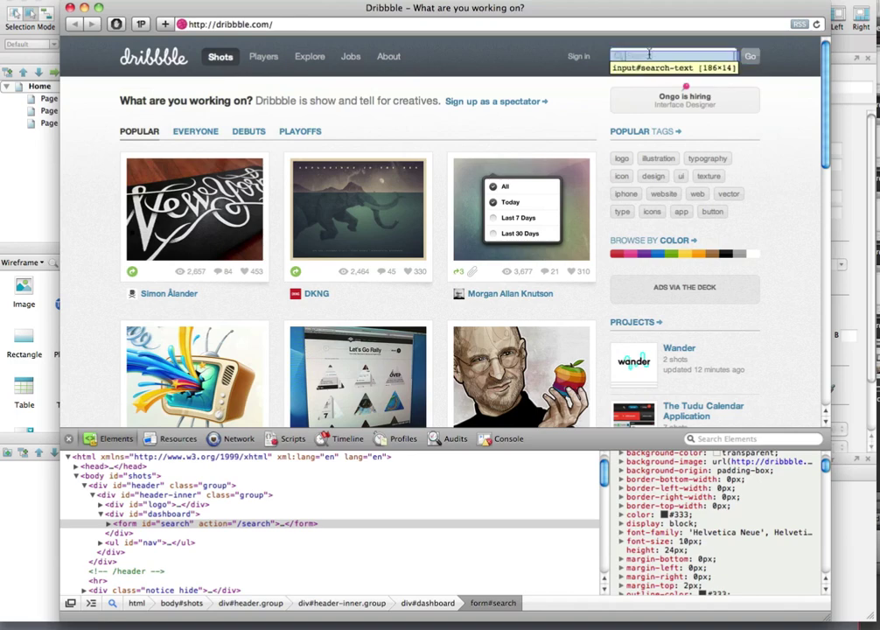
pyautogui.click(649, 54)
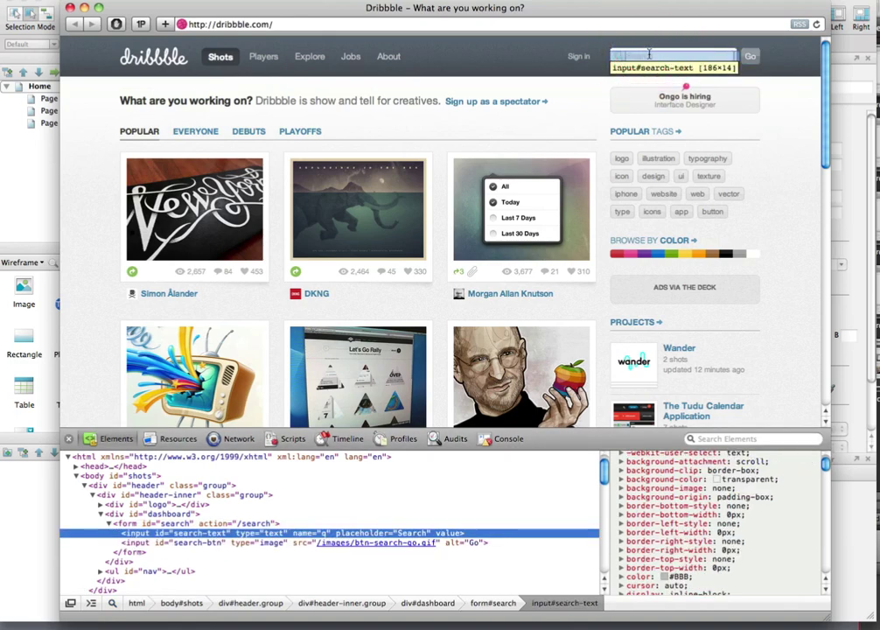
# - Back in Axure, place a text field below the header and size it 188 by 14, rechecking Dribbble's search input
pyautogui.press('super+Tab')
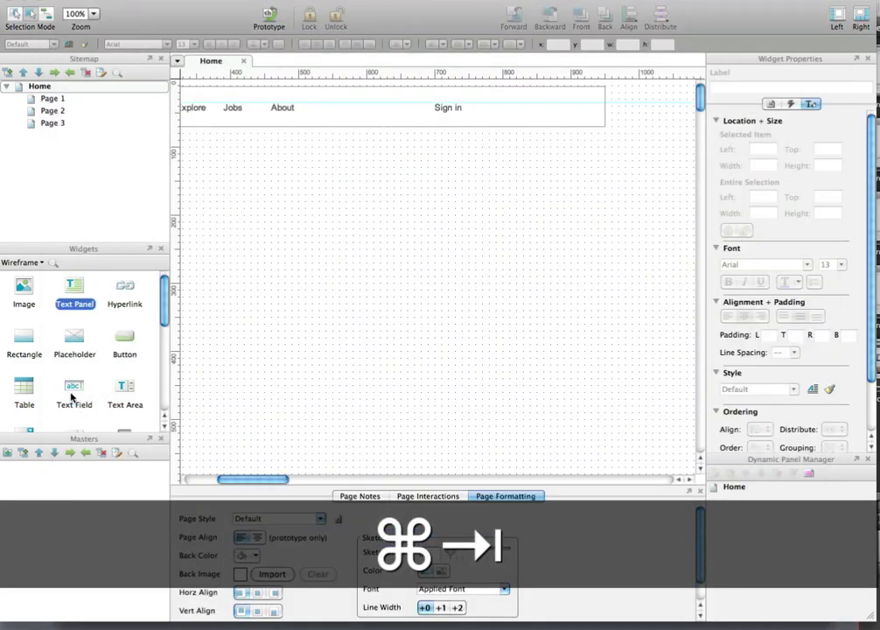
pyautogui.moveTo(72, 398); pyautogui.dragTo(368, 227)
pyautogui.doubleClick(759, 165)
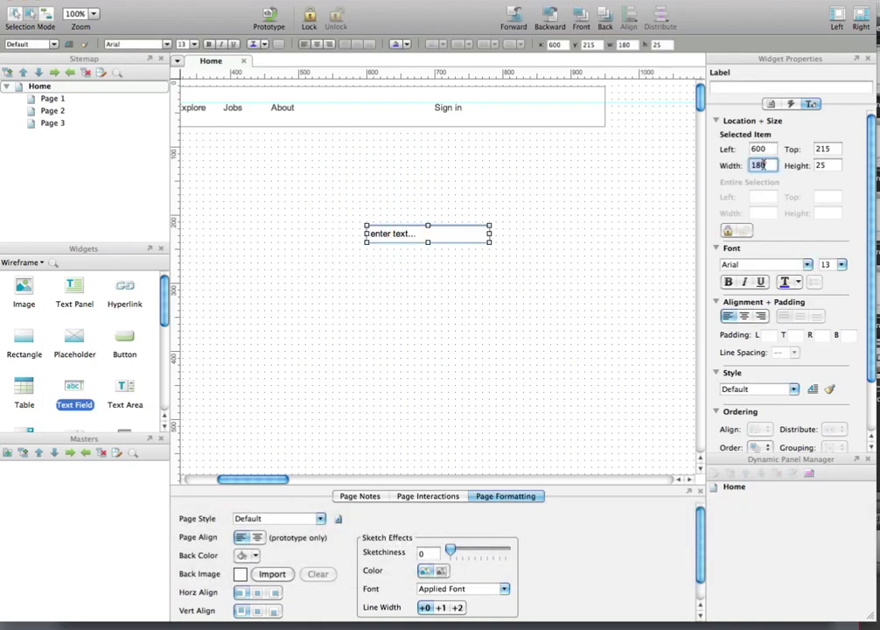
pyautogui.click(763, 164)
pyautogui.press('super+Tab')
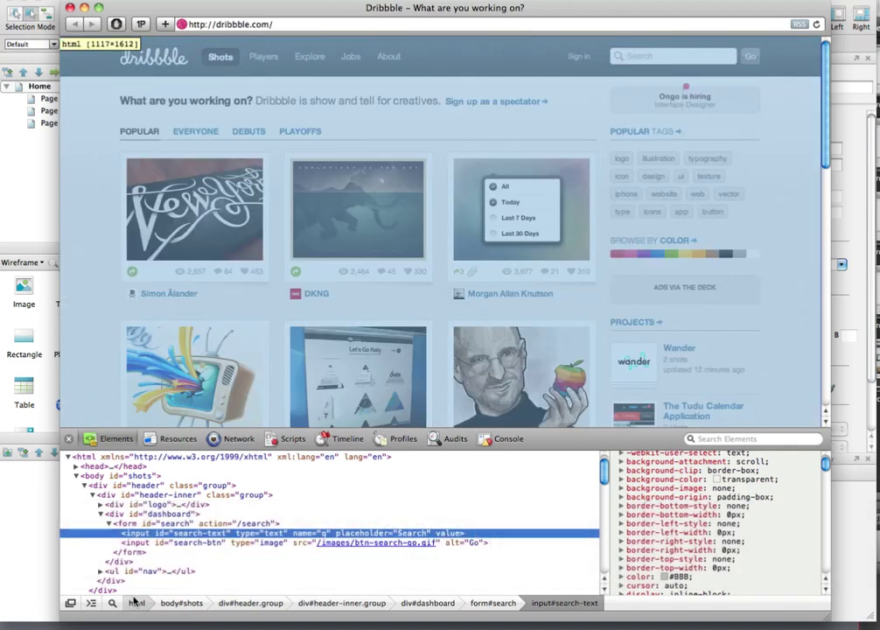
pyautogui.click(116, 603)
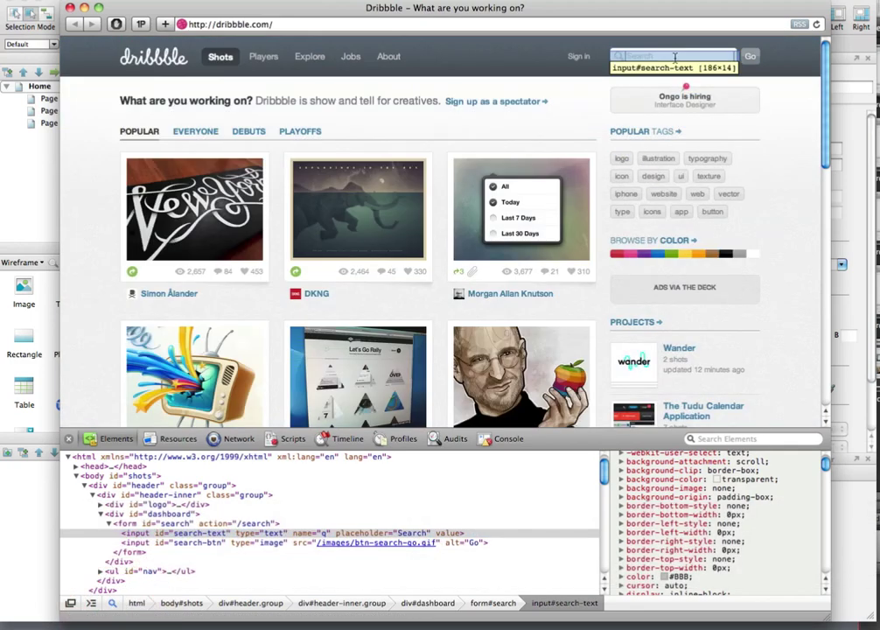
pyautogui.press('super+Tab')
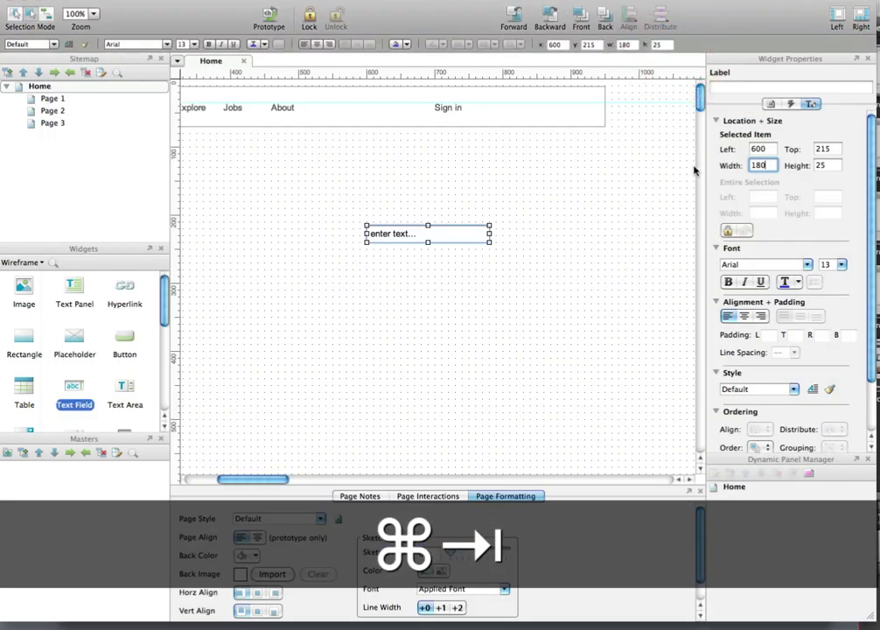
pyautogui.write('8')
pyautogui.press('Tab')
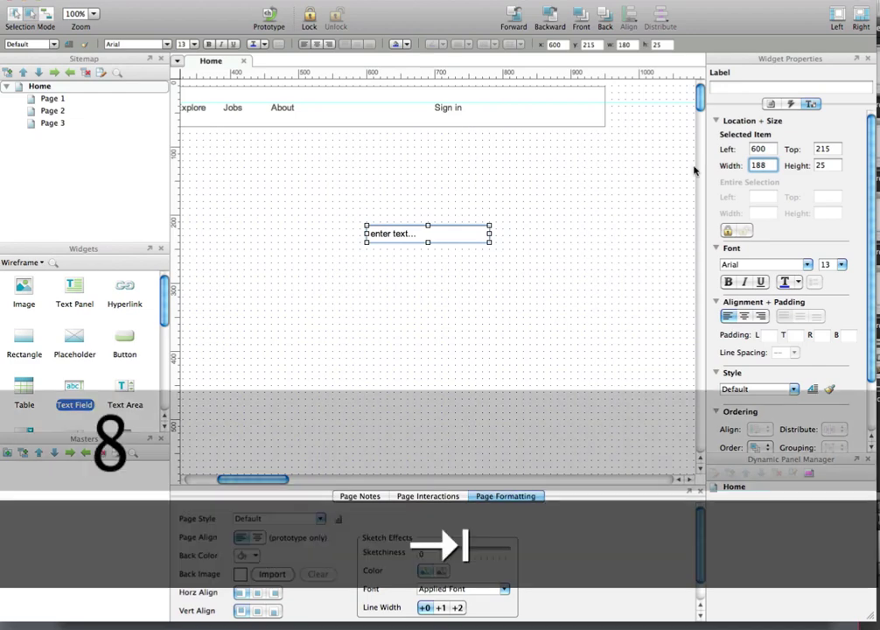
pyautogui.write('14')
pyautogui.press('Return')
pyautogui.click(311, 267)
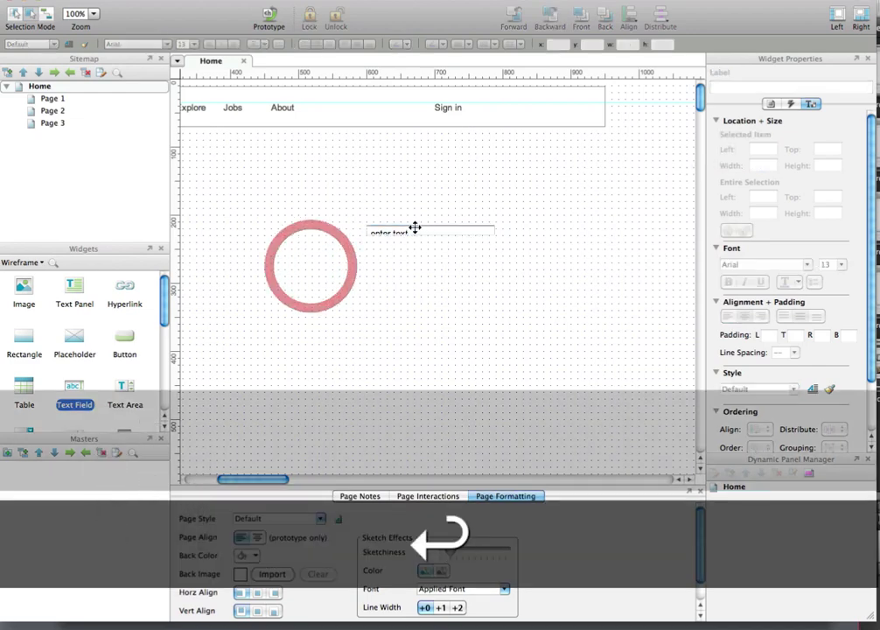
# - Restore the text field's height to 25 and move it into the header beside Sign in, at left 749, top 30
pyautogui.moveTo(416, 228); pyautogui.dragTo(536, 121)
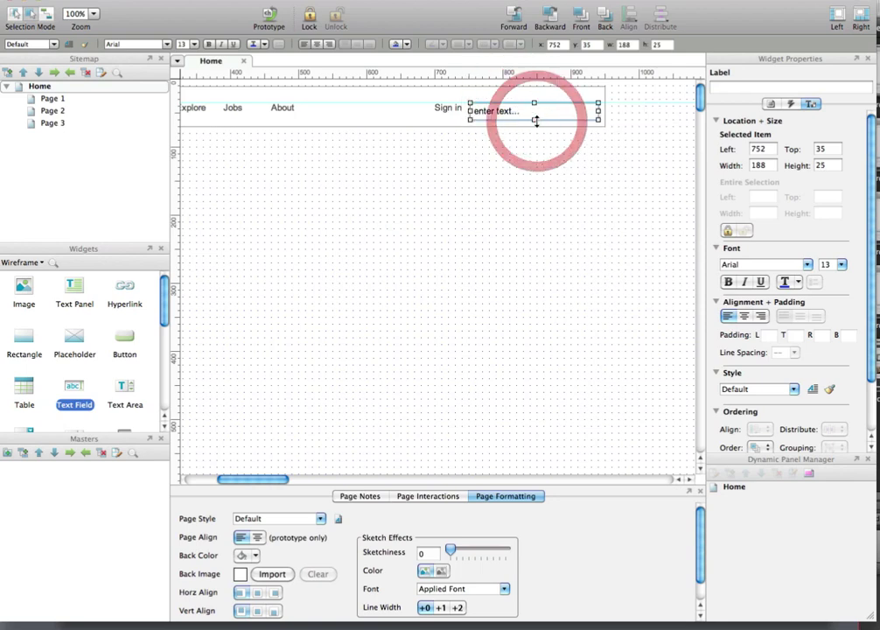
pyautogui.press('Up')
pyautogui.press('Up')
pyautogui.press('Up')
pyautogui.press('Up')
pyautogui.press('Up')
pyautogui.press('Left')
pyautogui.press('Left')
pyautogui.press('Left')
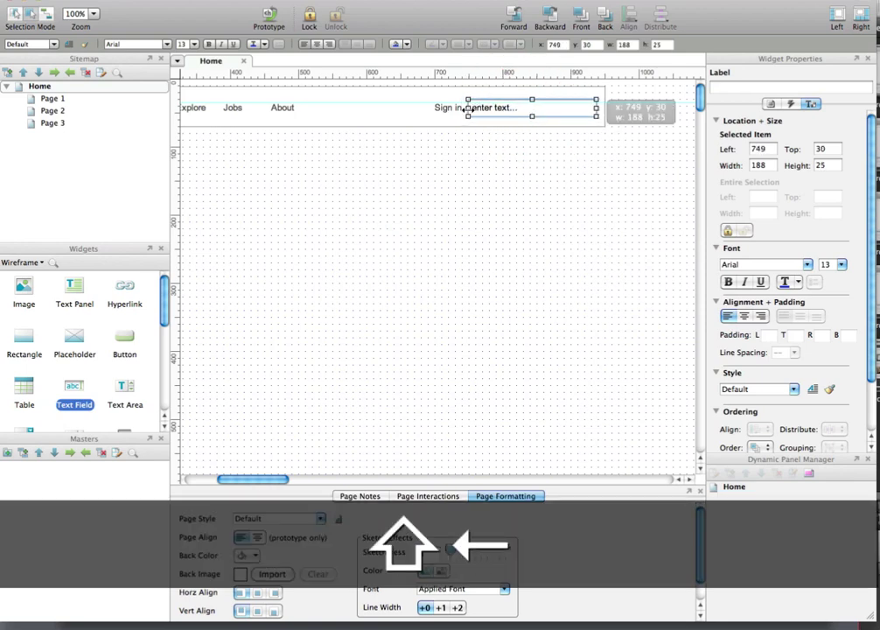
# - Move the Sign in label and the text field together toward About, with Sign in at left 653
pyautogui.keyDown('shift'); pyautogui.click(450, 107); pyautogui.keyUp('shift')
pyautogui.hotkey('shift', 'Left')
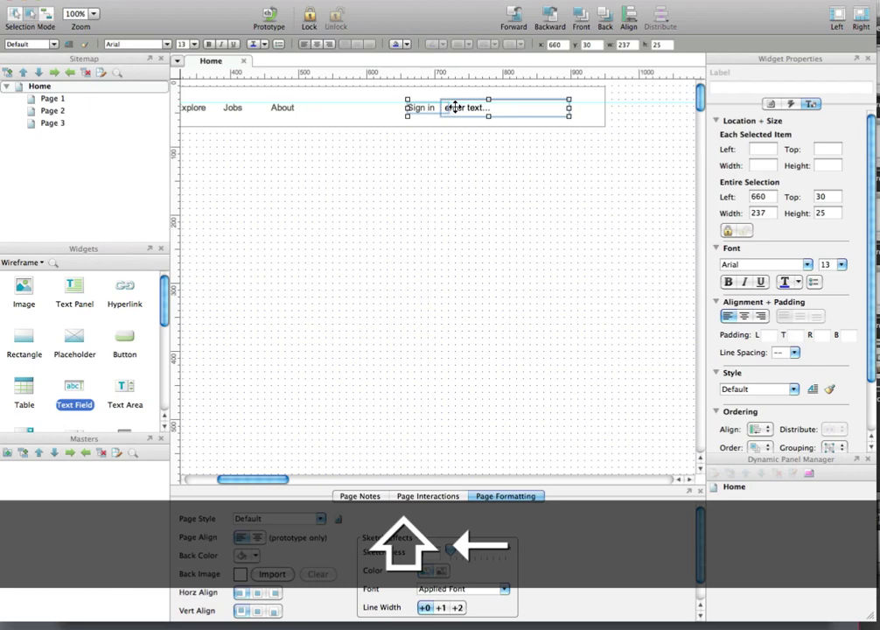
pyautogui.hotkey('shift', 'Left')
pyautogui.press('Right')
pyautogui.press('Right')
pyautogui.press('Right')
pyautogui.click(446, 212)
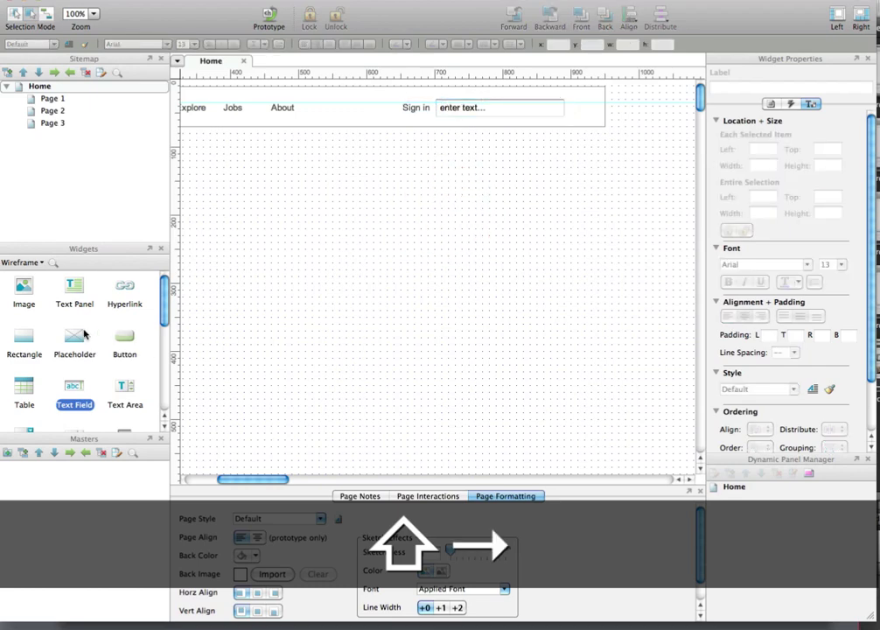
# - Add a button below the header at left 700, top 200, label it "Go" and narrow it to 30 wide
pyautogui.moveTo(123, 340); pyautogui.dragTo(436, 219)
pyautogui.doubleClick(432, 220)
pyautogui.write('Go')
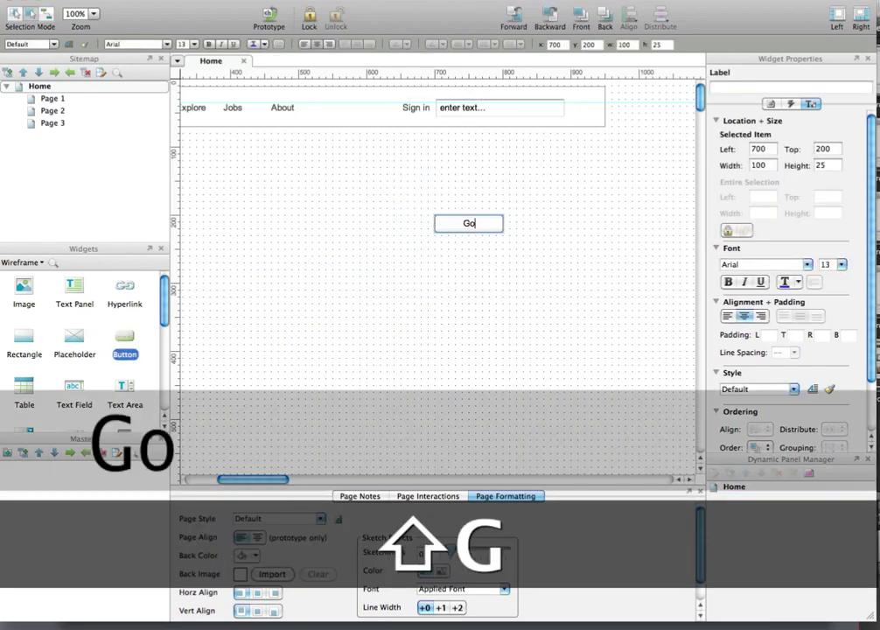
pyautogui.click(442, 191)
pyautogui.click(442, 216)
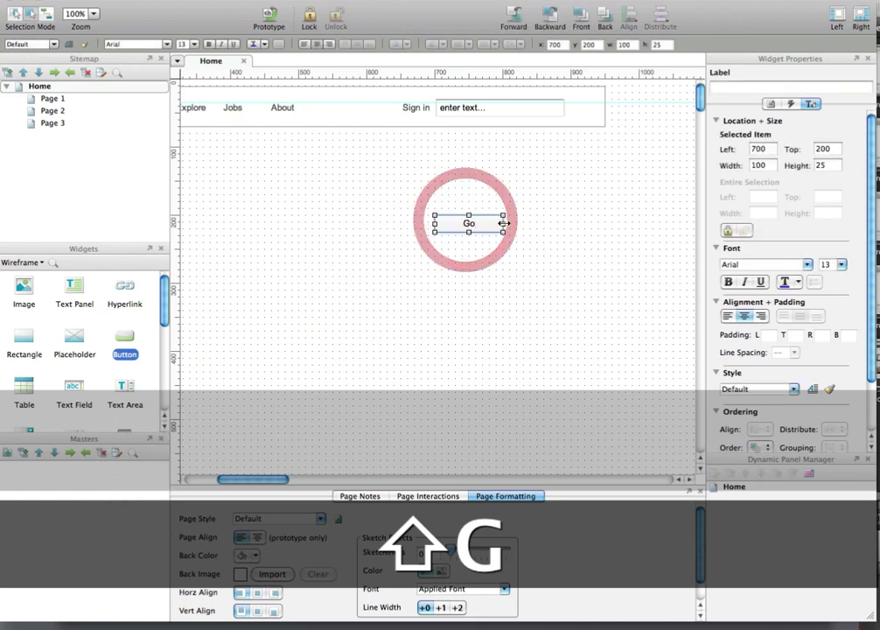
pyautogui.moveTo(490, 224); pyautogui.dragTo(455, 224)
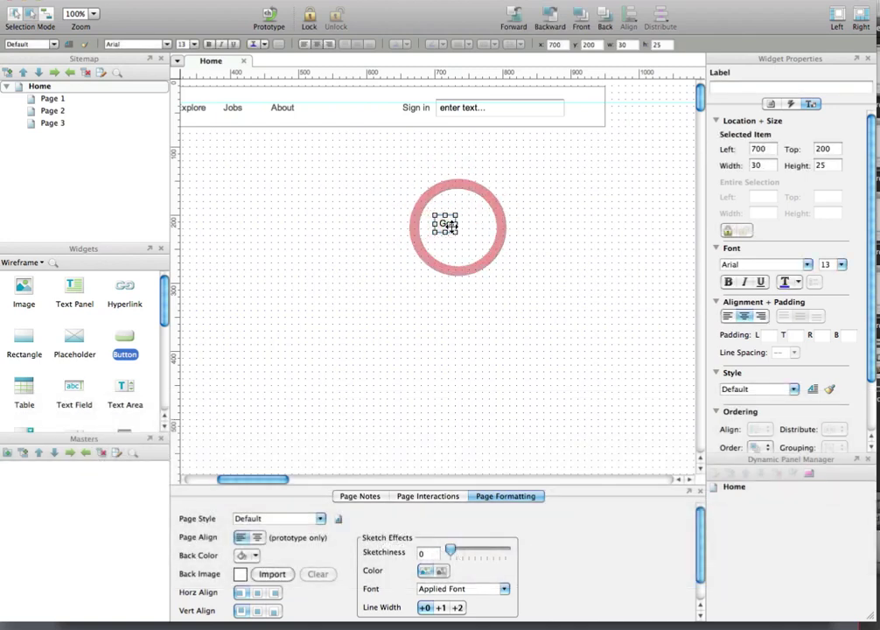
# - Place the Go button beside the header text field and shift Sign in, the field and the button about 10 px right
pyautogui.moveTo(637, 106); pyautogui.dragTo(394, 93)
pyautogui.click(620, 116)
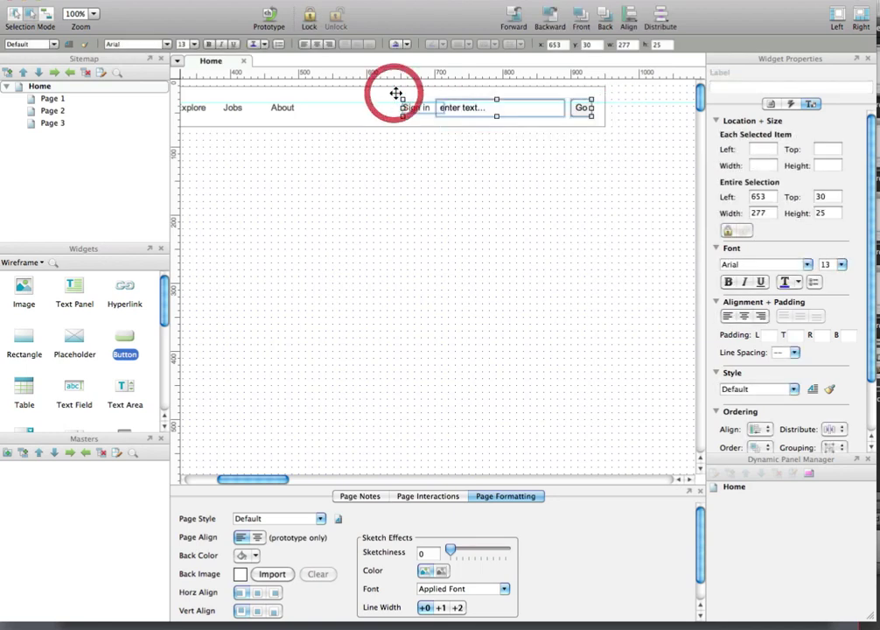
pyautogui.click(363, 225)
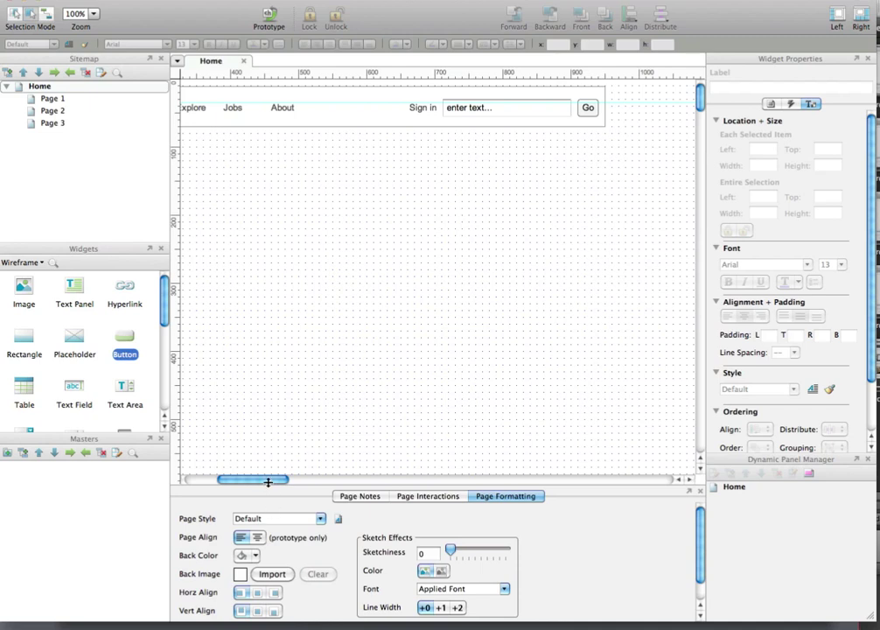
pyautogui.moveTo(269, 481); pyautogui.dragTo(214, 479)
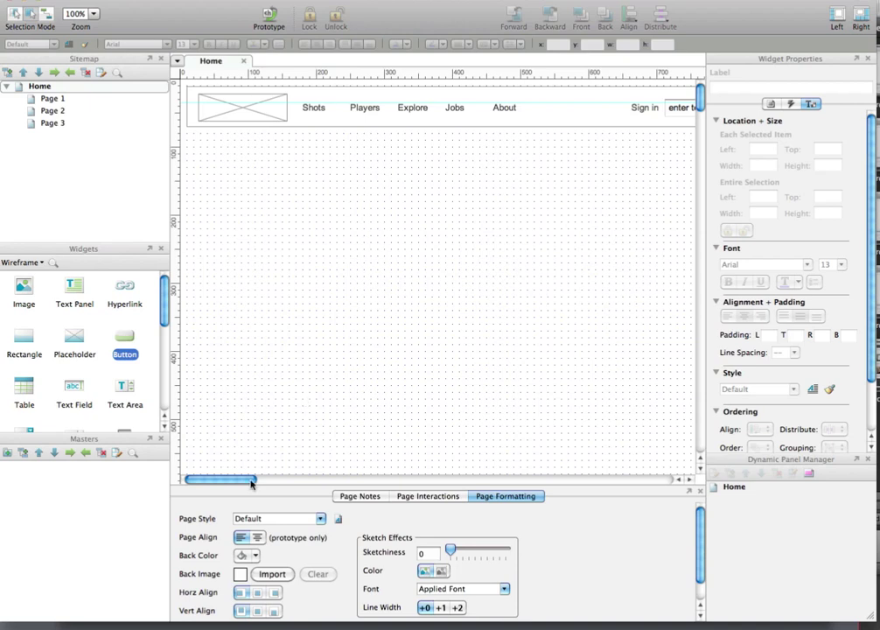
pyautogui.moveTo(238, 482); pyautogui.dragTo(218, 482)
pyautogui.moveTo(701, 93); pyautogui.dragTo(711, 74)
pyautogui.scroll(-5, 355, 346)
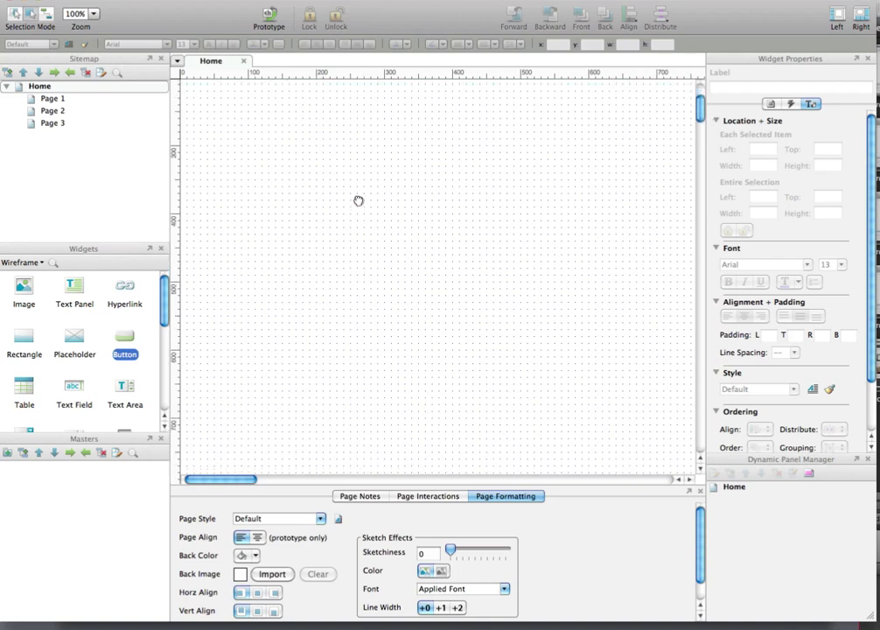
pyautogui.scroll(4, 382, 204)
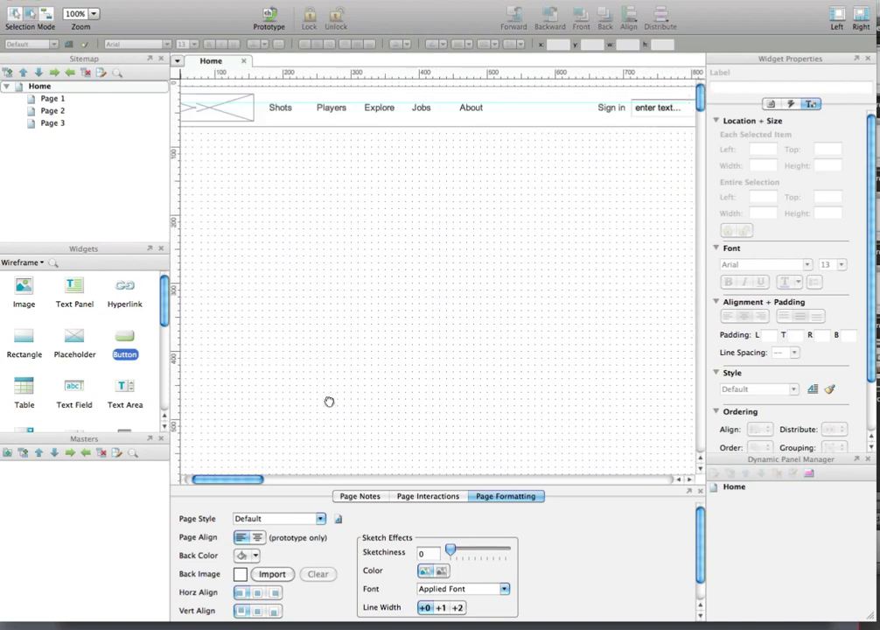
pyautogui.scroll(1, 307, 345)
pyautogui.hscroll(-2, 307, 346)
pyautogui.click(407, 418)
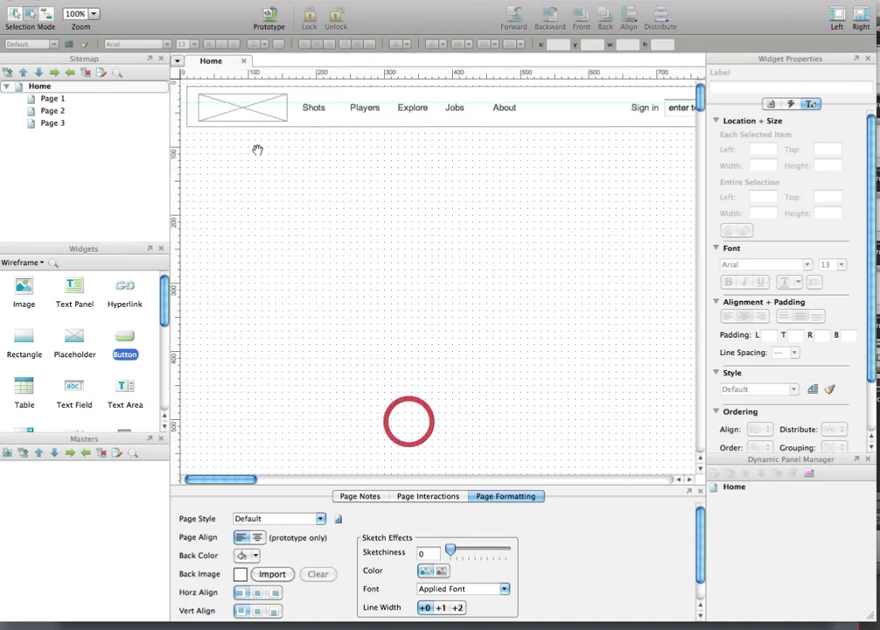
pyautogui.moveTo(279, 202); pyautogui.dragTo(315, 278)
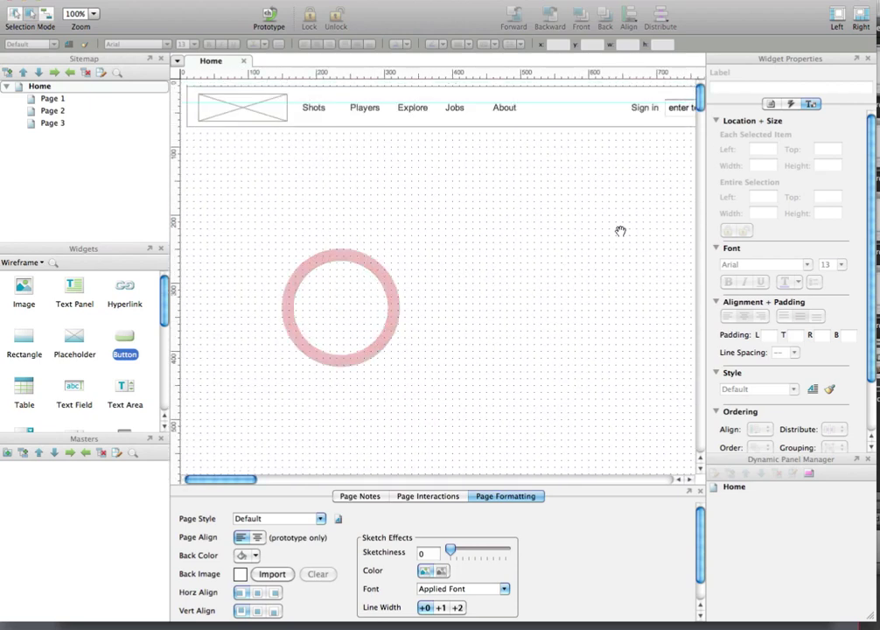
pyautogui.moveTo(619, 229); pyautogui.dragTo(606, 245)
pyautogui.click(372, 224)
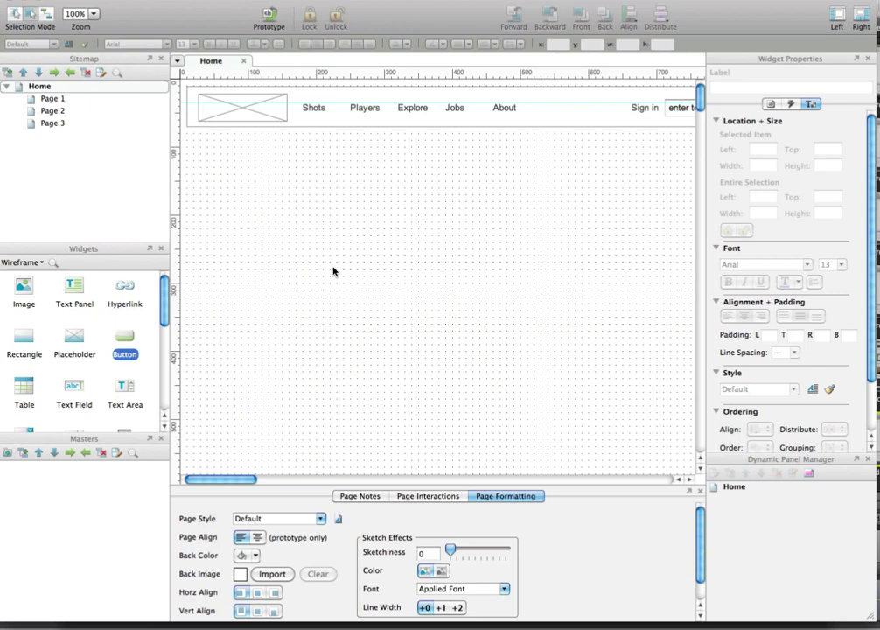
# - Copy the tagline "What are you working on? Dribbble is show and tell for creatives." from the browser's Dribbble page into the Axure wireframe below the header, 450 wide
pyautogui.press('super+Tab')
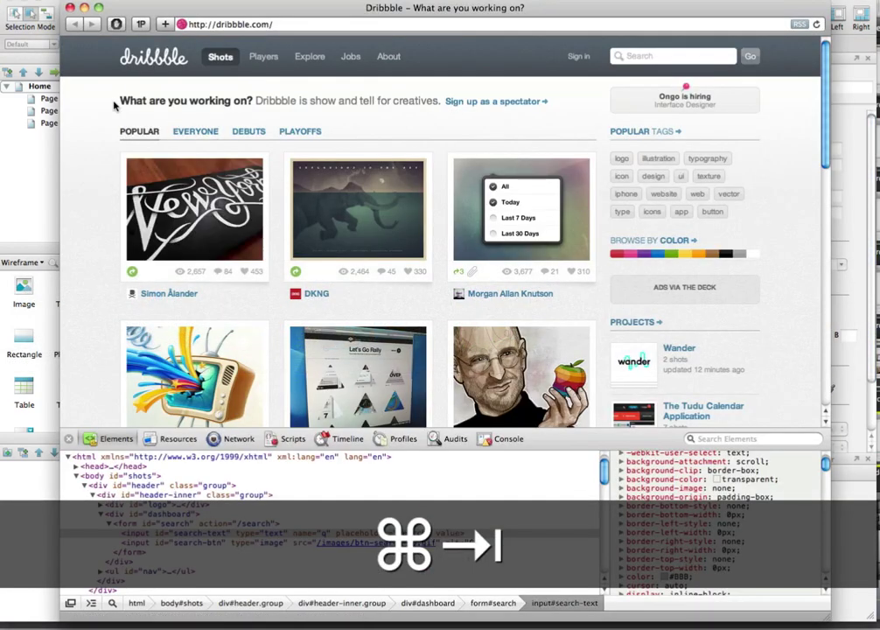
pyautogui.moveTo(117, 101)
pyautogui.mouseDown()
pyautogui.moveTo(587, 106)
pyautogui.moveTo(121, 103)
pyautogui.mouseUp()
pyautogui.click(128, 105)
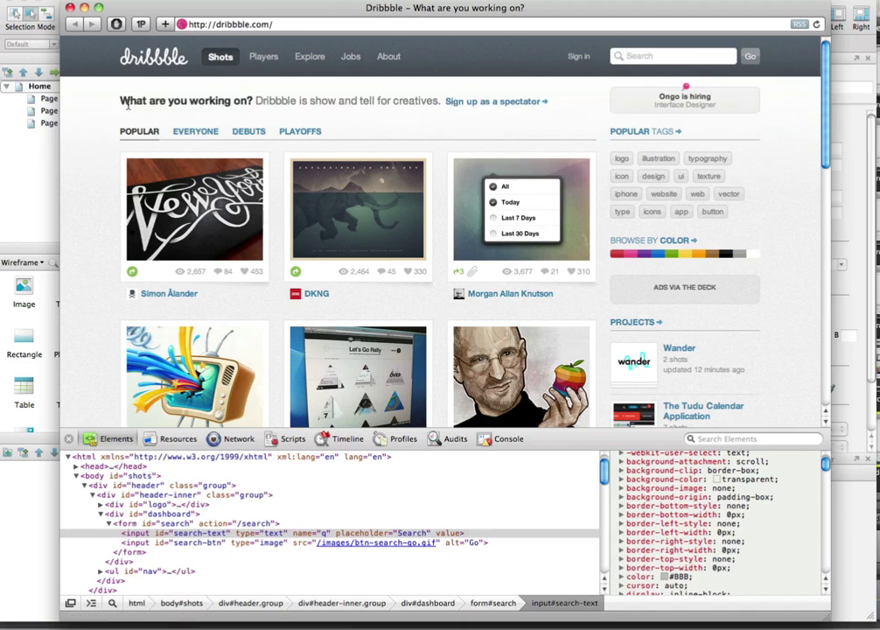
pyautogui.press('super+Tab')
pyautogui.write('What are you working on? Dribbble is show and tell for creatives.')
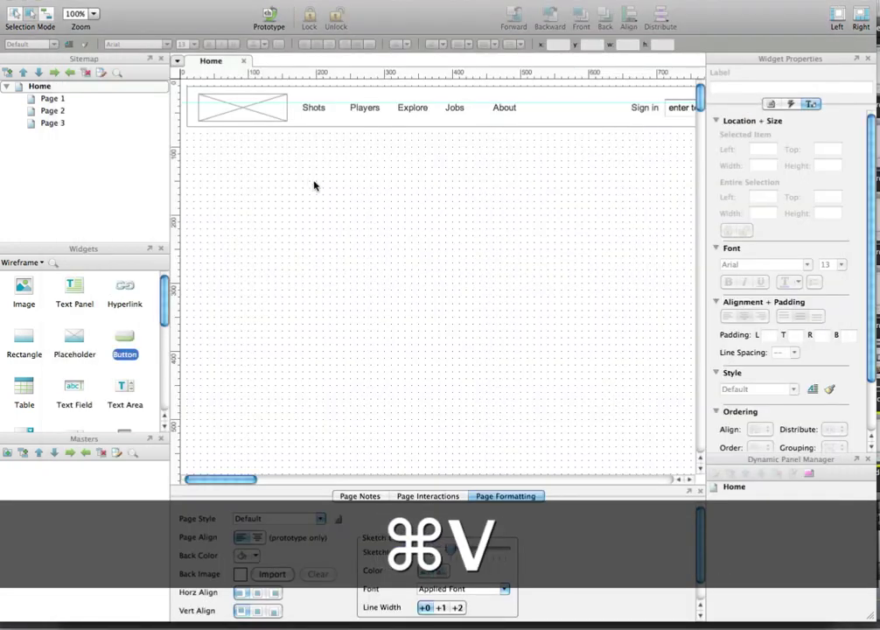
pyautogui.moveTo(420, 301); pyautogui.dragTo(239, 156)
pyautogui.moveTo(323, 156); pyautogui.dragTo(493, 159)
# - Compare the tagline's placement with the Dribbble page in the browser and nudge it to left 10, top 92
pyautogui.press('super+Tab')
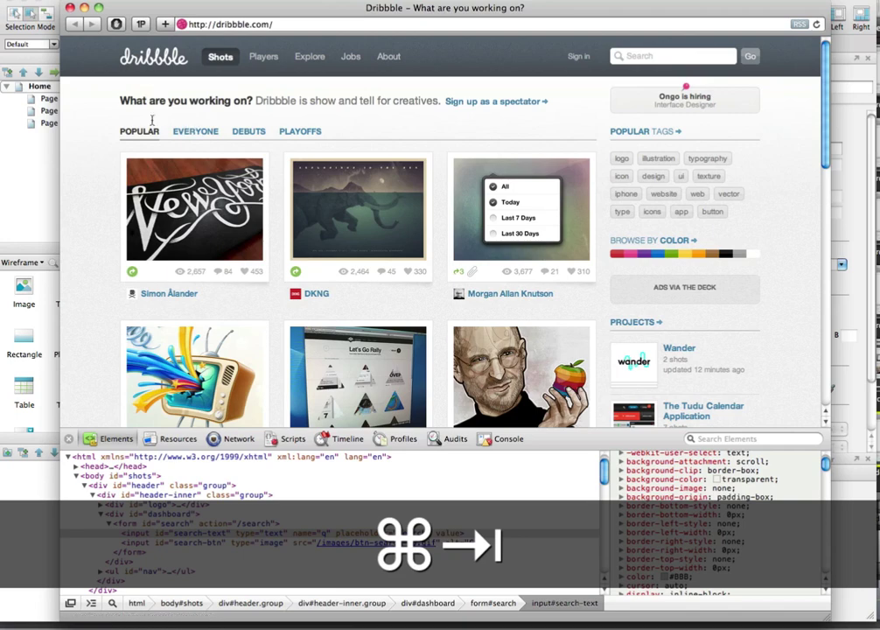
pyautogui.press('super+Tab')
pyautogui.hotkey('shift', 'Down')
pyautogui.hotkey('shift', 'Up')
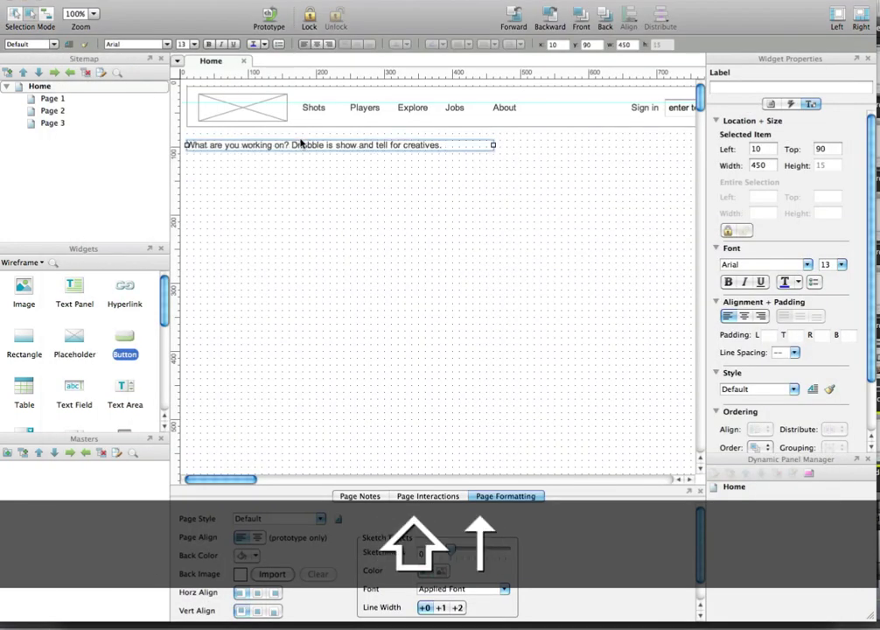
pyautogui.press('Down')
pyautogui.press('Down')
pyautogui.press('Down')
pyautogui.press('Up')
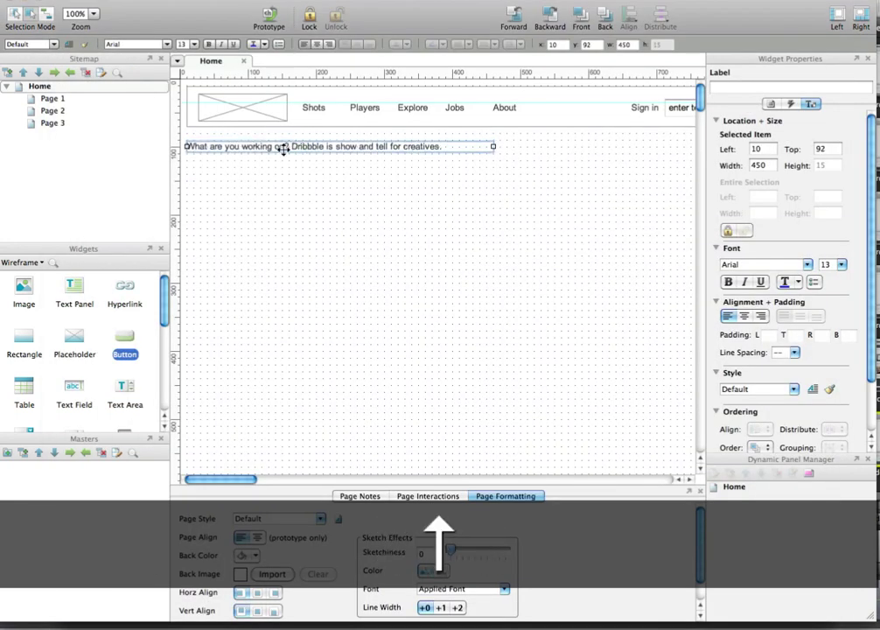
pyautogui.press('Escape')
# - Format the tagline's "What are you working on?" part in bold at font size 16
pyautogui.click(281, 147)
pyautogui.doubleClick(283, 147)
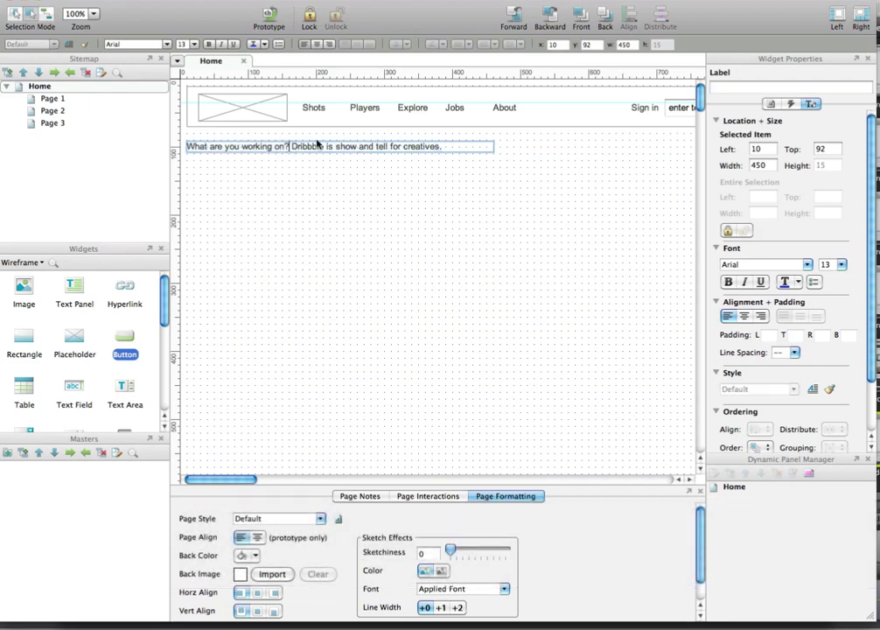
pyautogui.press('super+shift+Left')
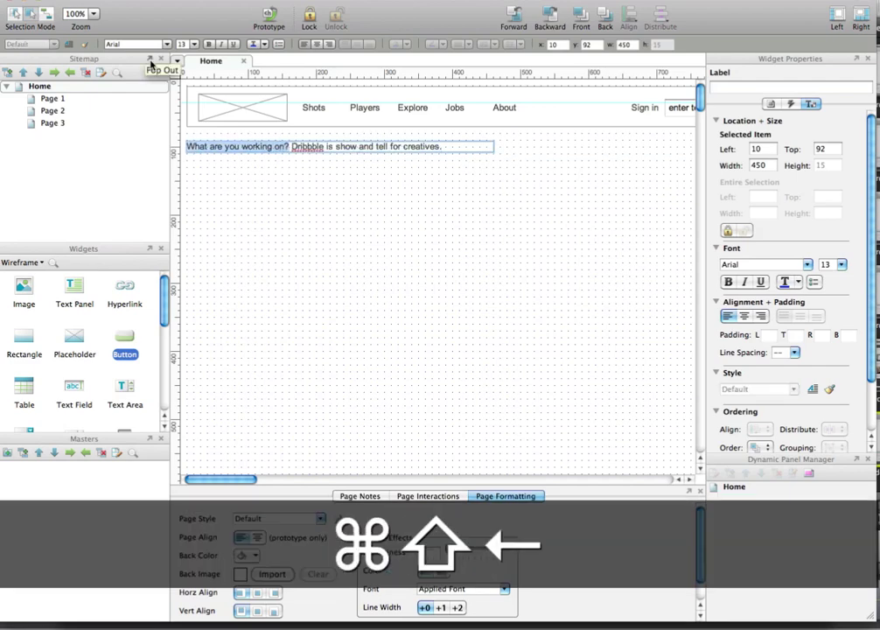
pyautogui.doubleClick(183, 44)
pyautogui.write('16')
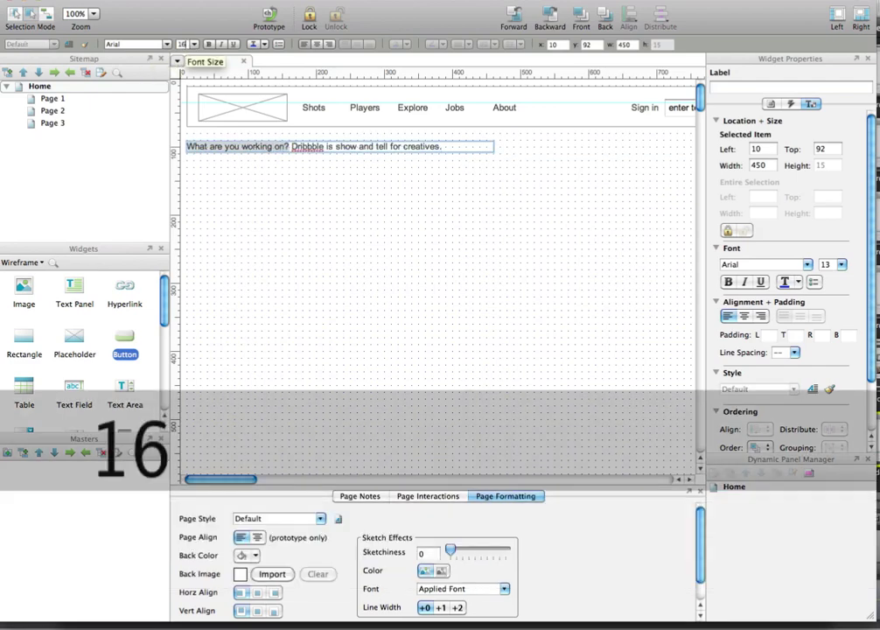
pyautogui.press('Return')
pyautogui.click(208, 44)
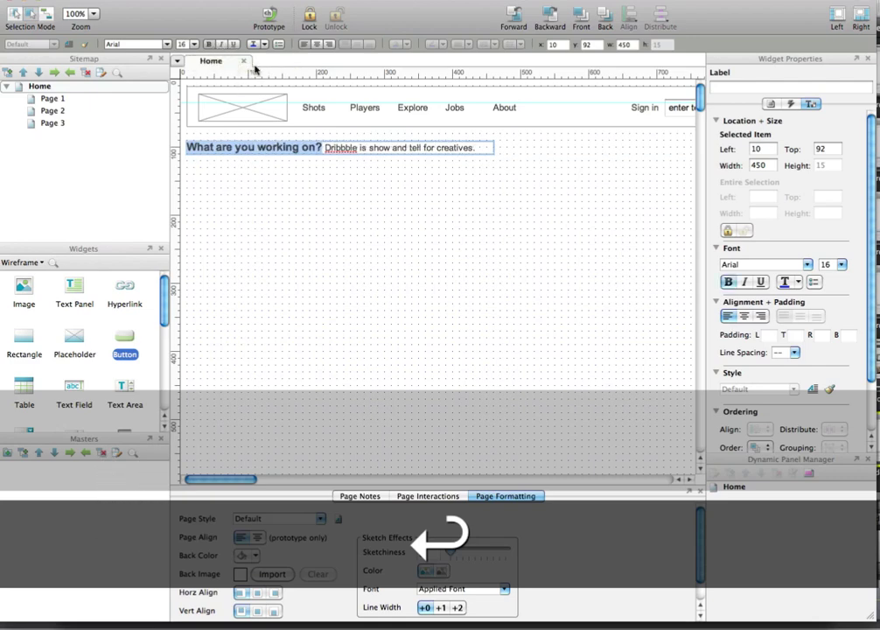
# - Set "Dribbble is show and tell for creatives." to font size 14 and widen the tagline to 460
pyautogui.moveTo(326, 148); pyautogui.dragTo(492, 151)
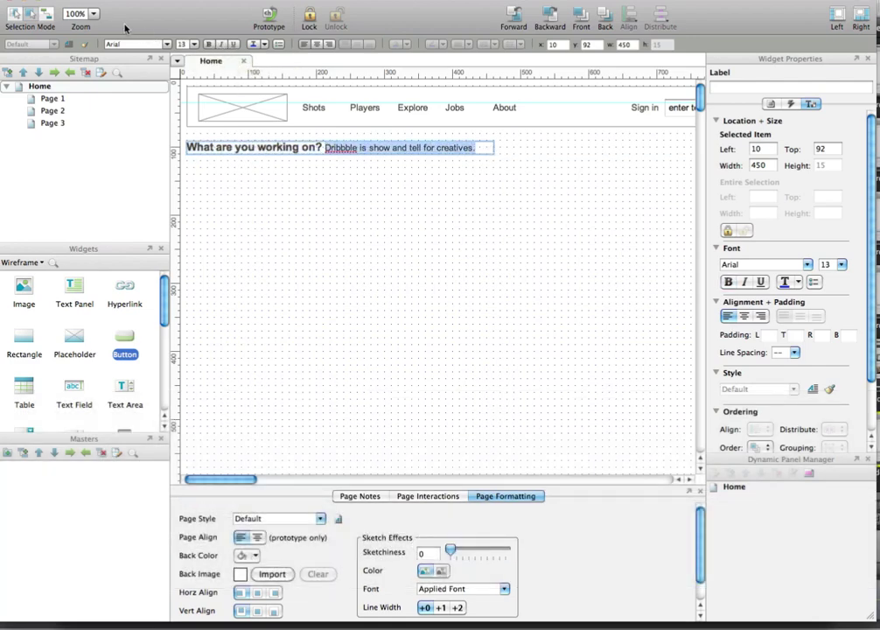
pyautogui.write('14')
pyautogui.press('Return')
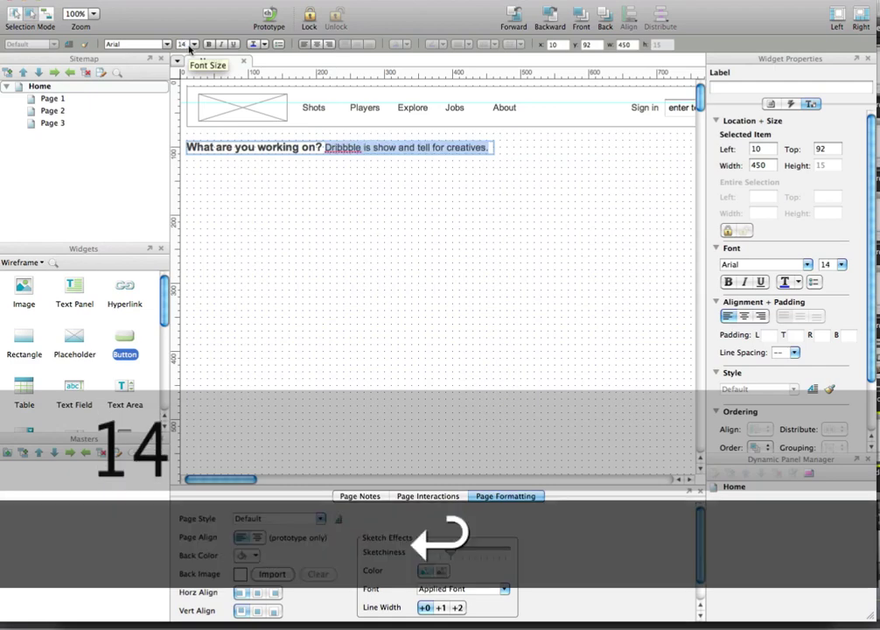
pyautogui.click(472, 160)
pyautogui.click(480, 145)
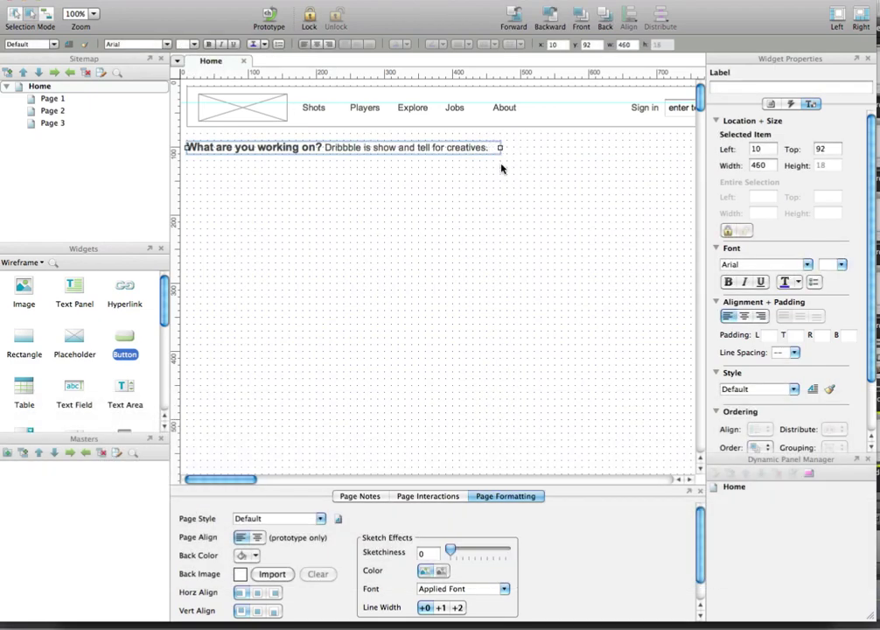
pyautogui.click(493, 176)
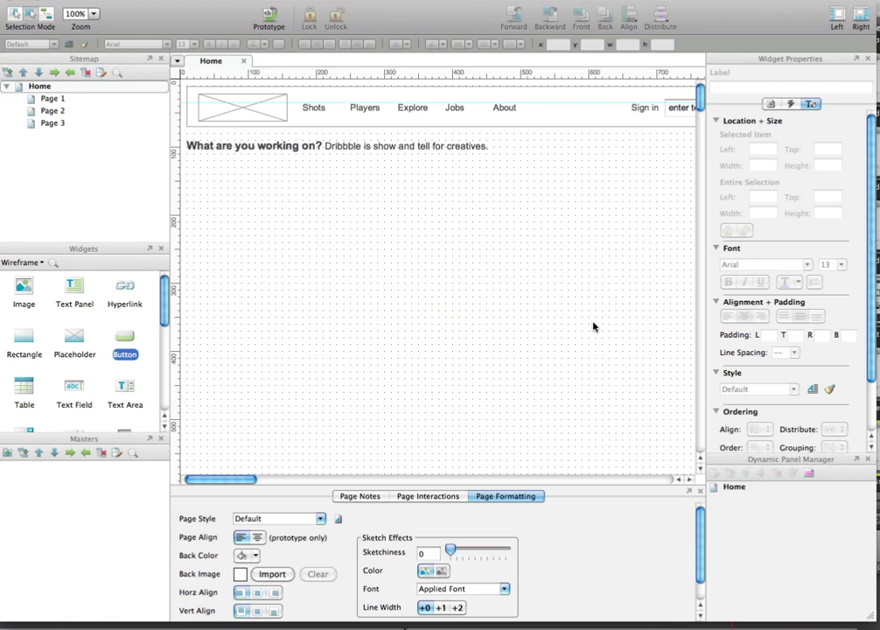
# - Try nudging the tagline down, first in 1 px and then in 10 px increments, to top 162
pyautogui.click(296, 146)
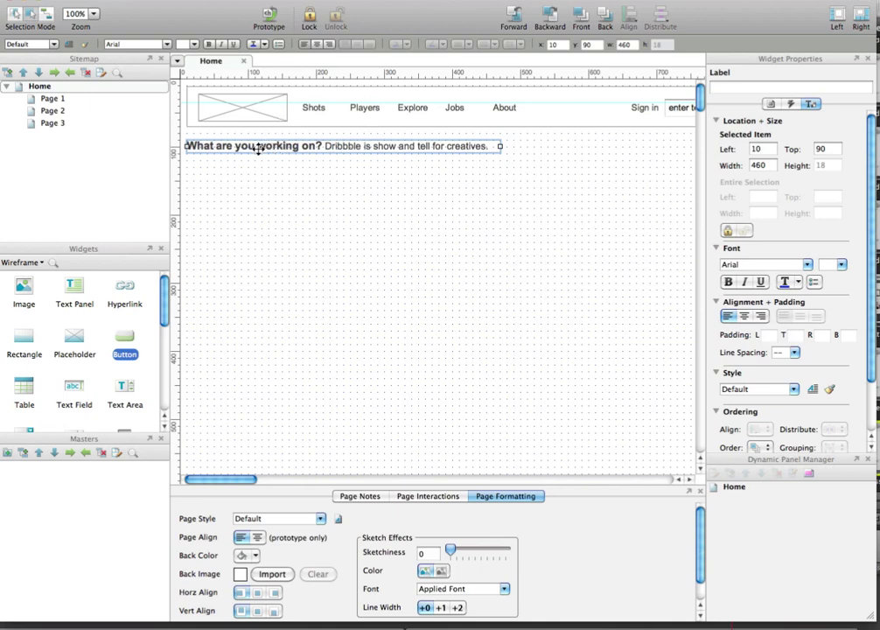
pyautogui.moveTo(259, 149); pyautogui.dragTo(236, 147)
pyautogui.click(271, 177)
pyautogui.press('Down')
pyautogui.press('Down')
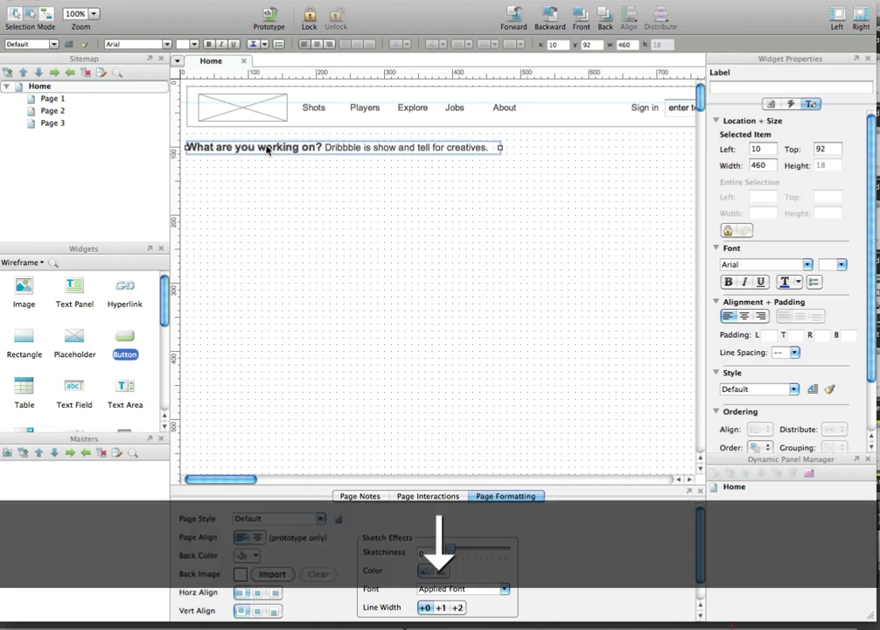
pyautogui.press('Down')
pyautogui.press('Down')
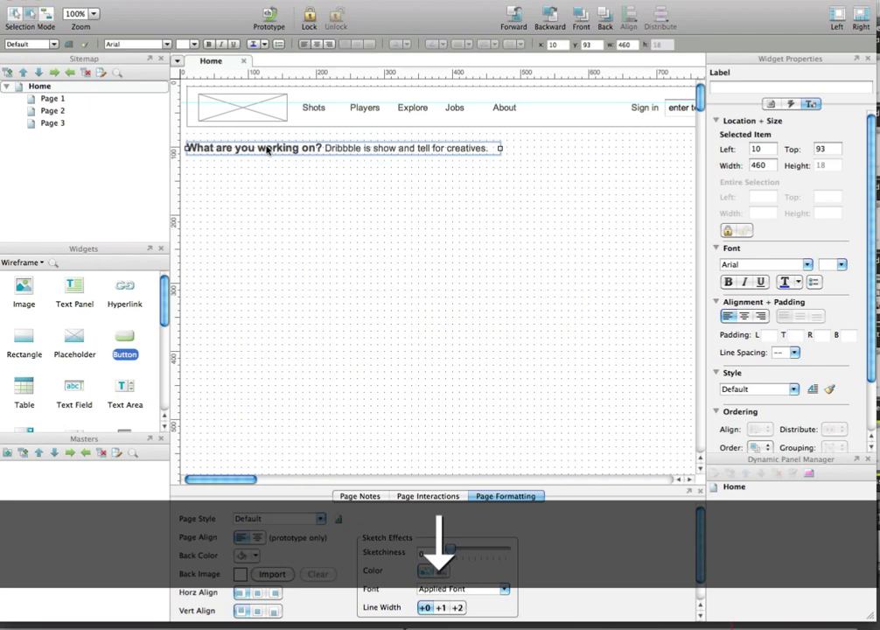
pyautogui.press('Down')
pyautogui.press('Down')
pyautogui.press('Down')
pyautogui.press('Down')
pyautogui.press('Down')
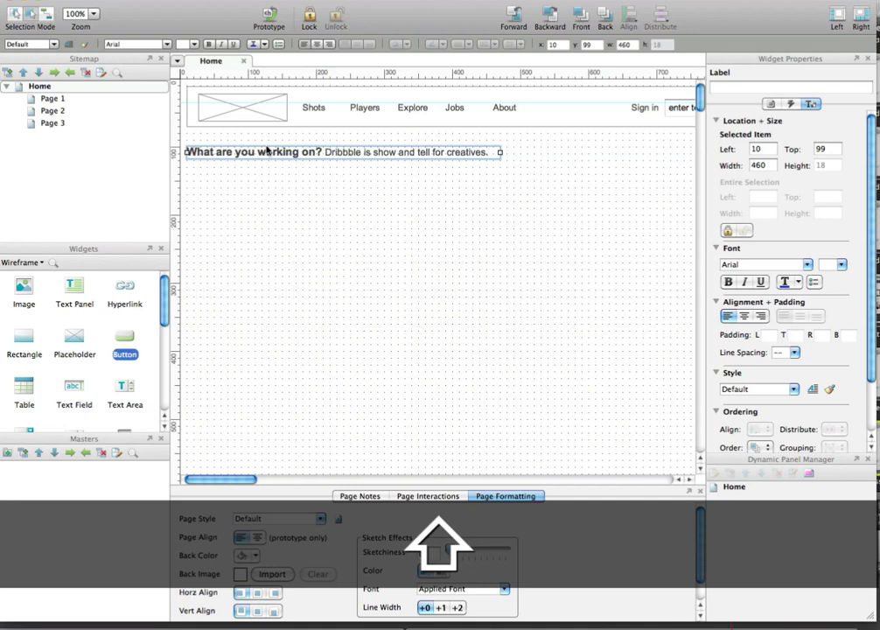
pyautogui.press('Down')
pyautogui.press('Down')
pyautogui.press('Down')
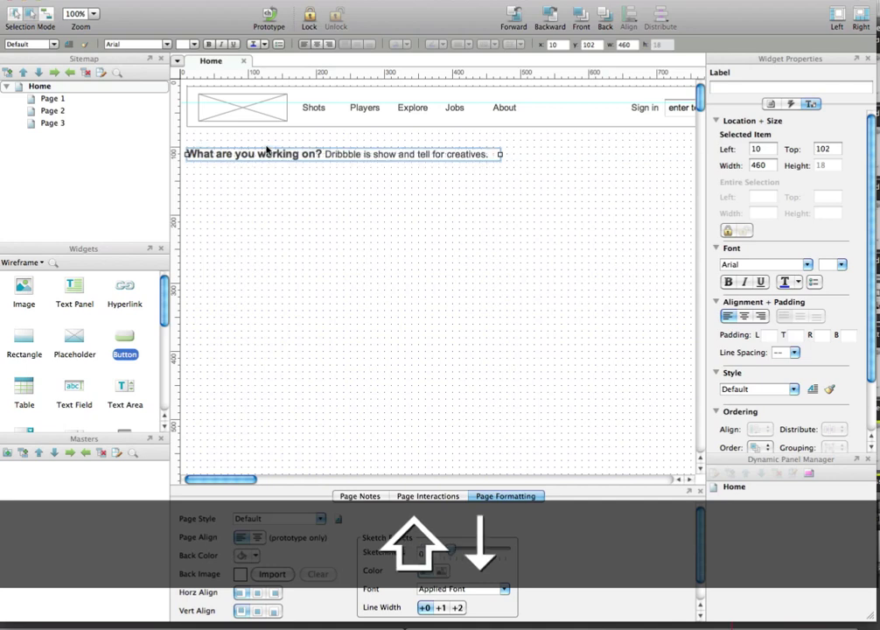
pyautogui.hotkey('shift', 'Down')
pyautogui.hotkey('shift', 'Down')
pyautogui.hotkey('shift', 'Down')
pyautogui.hotkey('shift', 'Down')
pyautogui.hotkey('shift', 'Down')
pyautogui.hotkey('shift', 'Down')
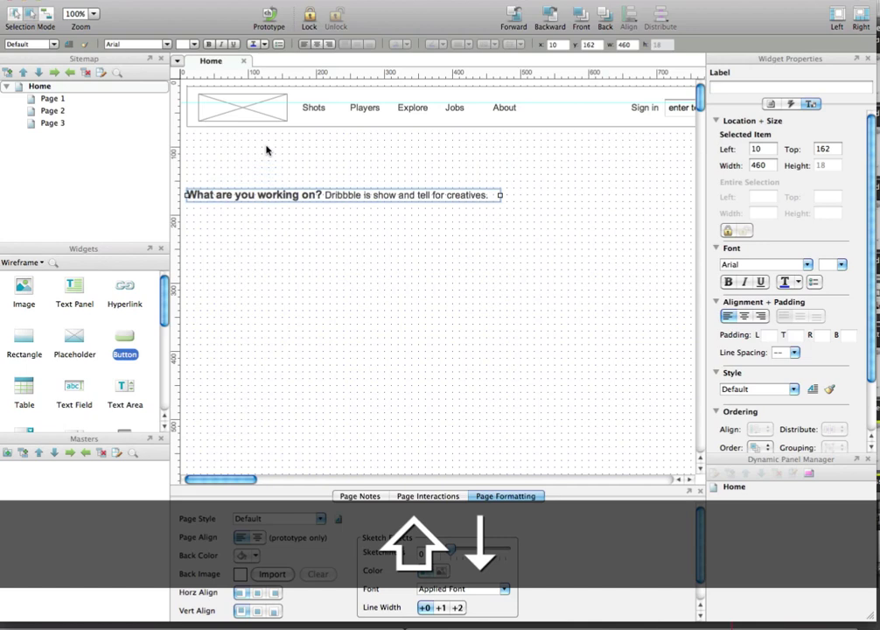
# - Nudge the tagline up to just beneath the header, at left 10, top 85
pyautogui.hotkey('shift', 'Up')
pyautogui.hotkey('shift', 'Up')
pyautogui.hotkey('shift', 'Up')
pyautogui.hotkey('shift', 'Up')
pyautogui.hotkey('shift', 'Up')
pyautogui.hotkey('shift', 'Up')
pyautogui.hotkey('shift', 'Up')
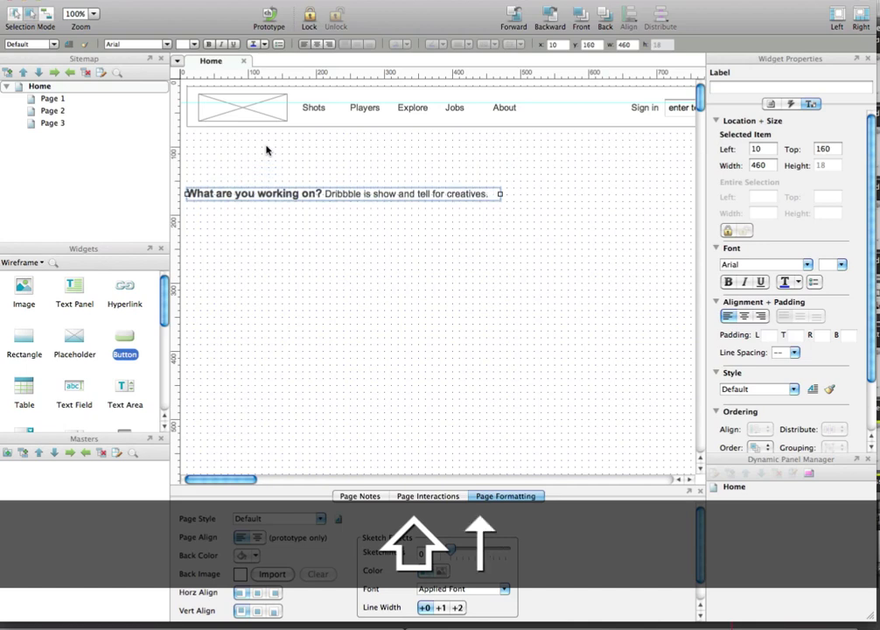
pyautogui.hotkey('shift', 'Up')
pyautogui.hotkey('shift', 'Up')
pyautogui.press('Up')
pyautogui.press('Up')
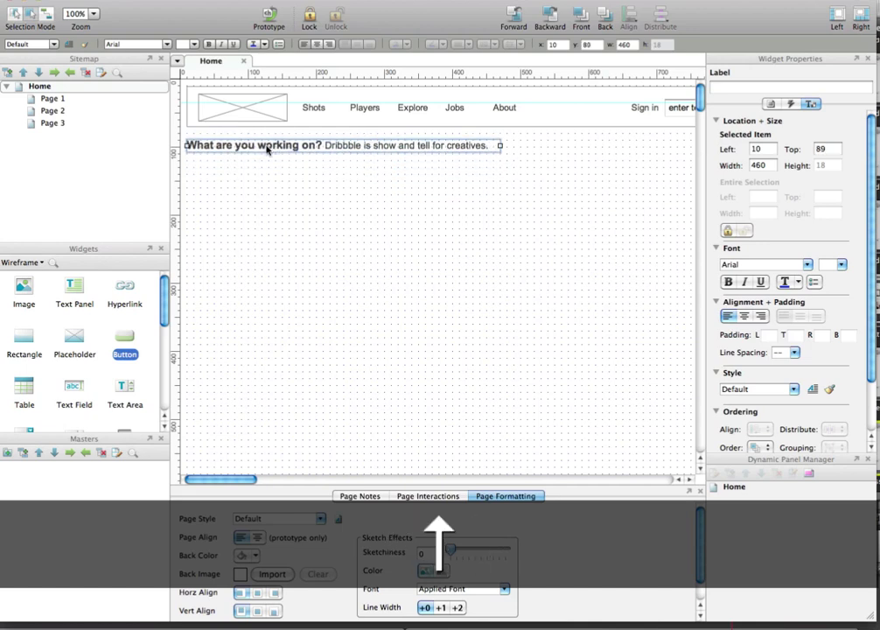
pyautogui.press('Left')
pyautogui.press('Right')
pyautogui.press('Left')
pyautogui.press('Right')
pyautogui.press('Up')
pyautogui.press('Up')
pyautogui.press('Up')
pyautogui.press('Up')
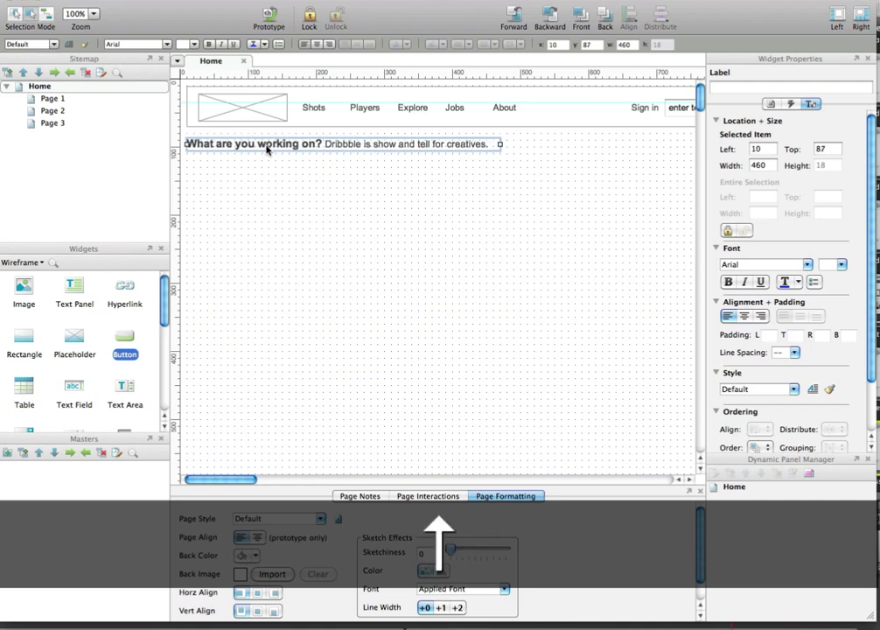
pyautogui.press('Down')
pyautogui.press('Down')
pyautogui.press('Down')
pyautogui.press('Down')
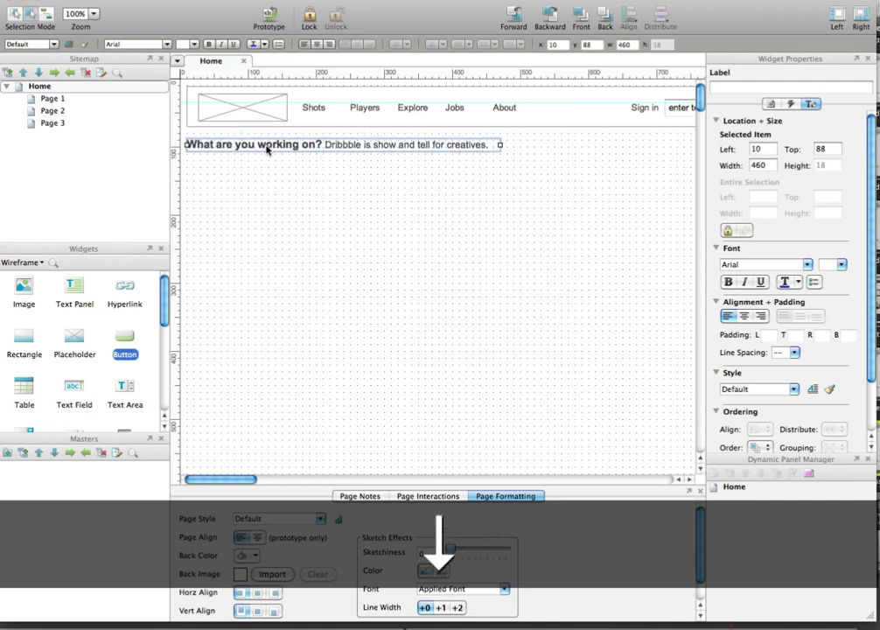
pyautogui.press('Up')
pyautogui.press('Up')
pyautogui.press('Up')
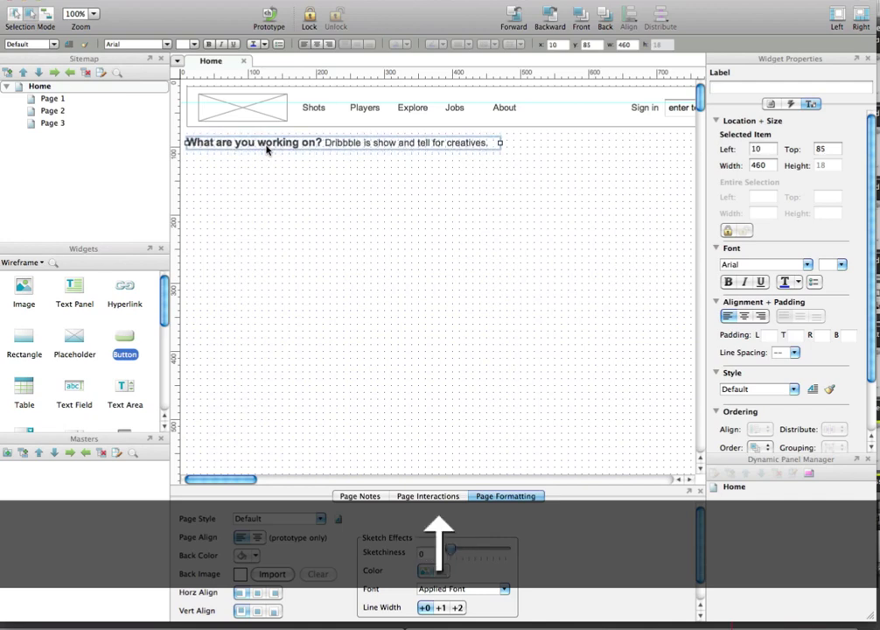
pyautogui.click(339, 315)
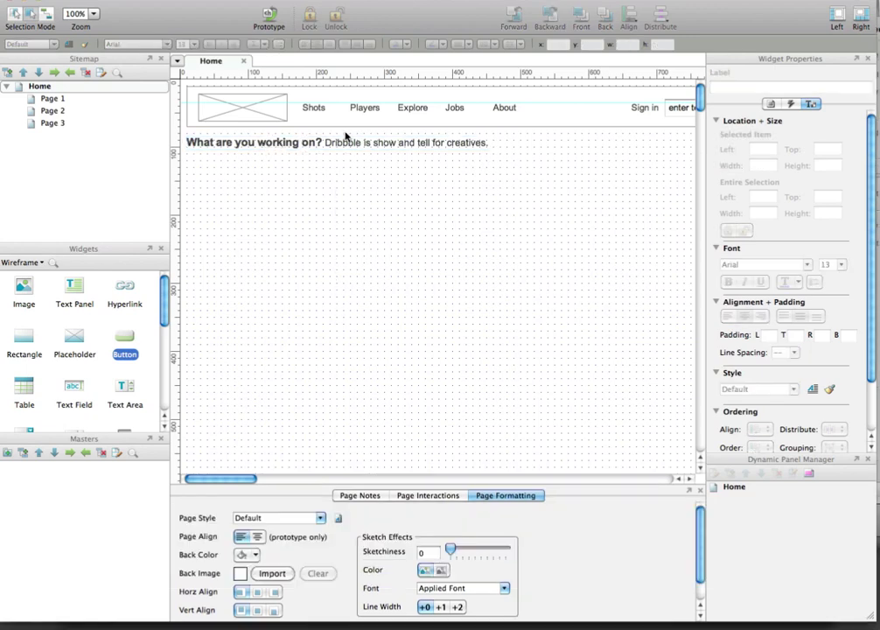
# - Place a rectangle under the right end of the header, at left 770, top 90
pyautogui.moveTo(578, 193); pyautogui.dragTo(450, 199)
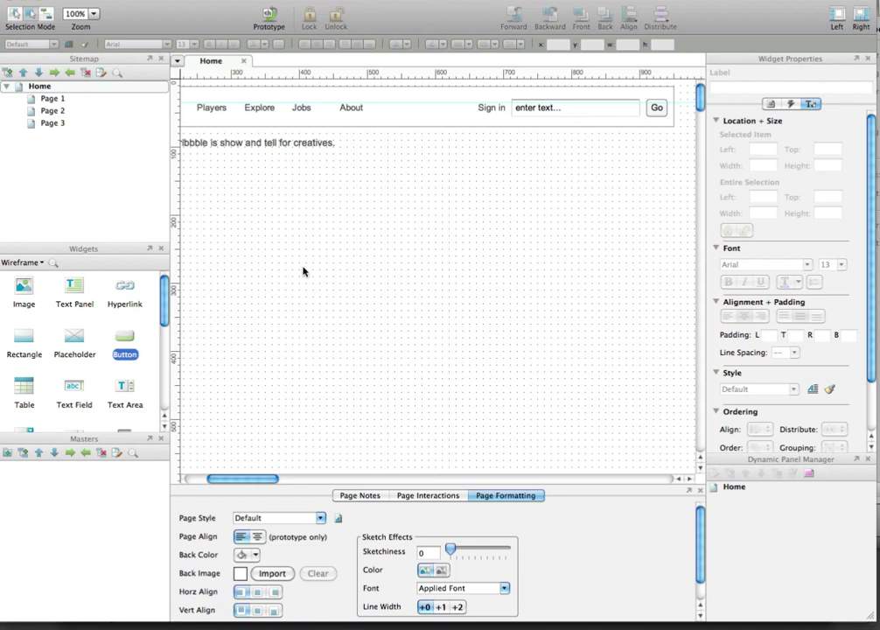
pyautogui.press('super+Tab')
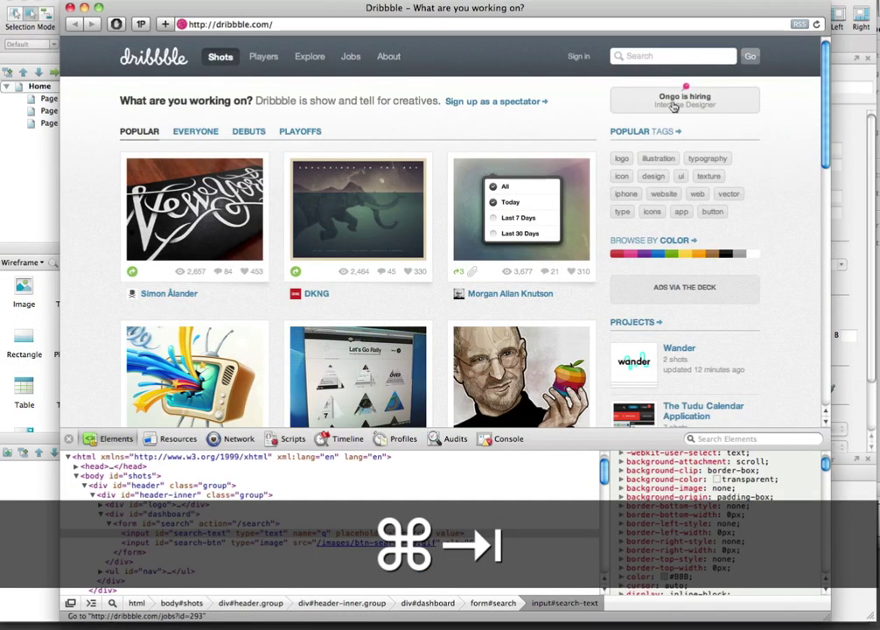
pyautogui.press('super+Tab')
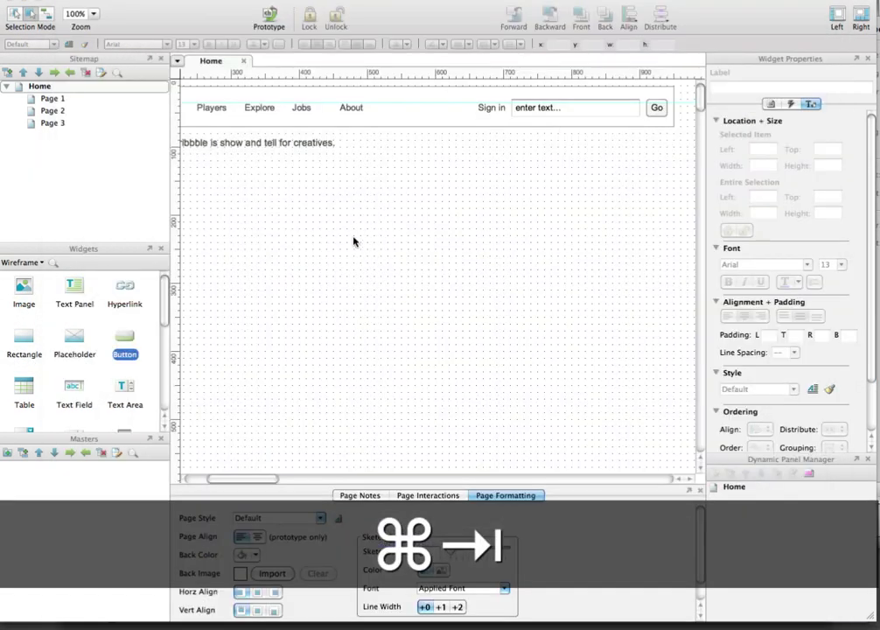
pyautogui.moveTo(23, 340); pyautogui.dragTo(551, 138)
# - Switch to the browser and inspect the dimensions of the "Ongo is hiring" box on the Dribbble page
pyautogui.press('super+Tab')
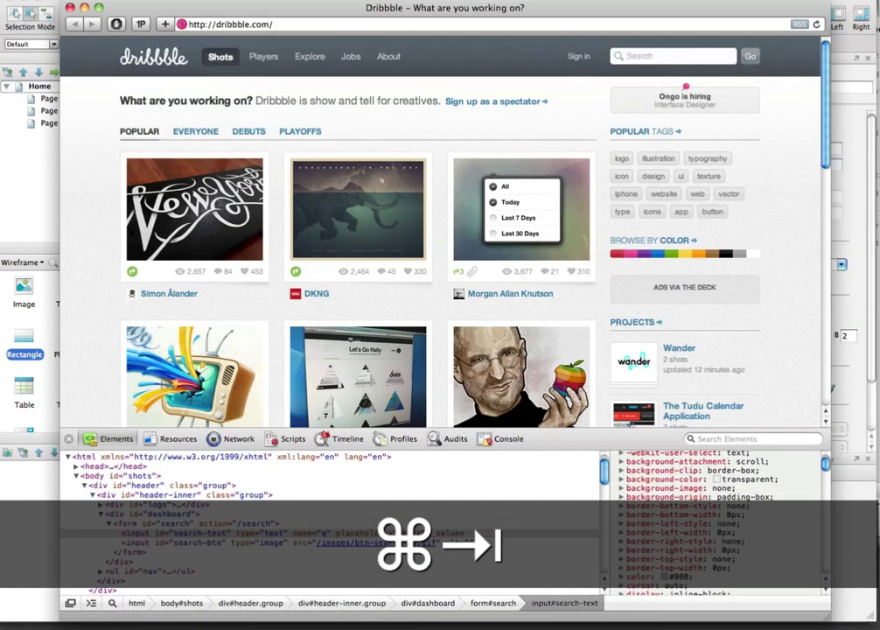
pyautogui.click(114, 606)
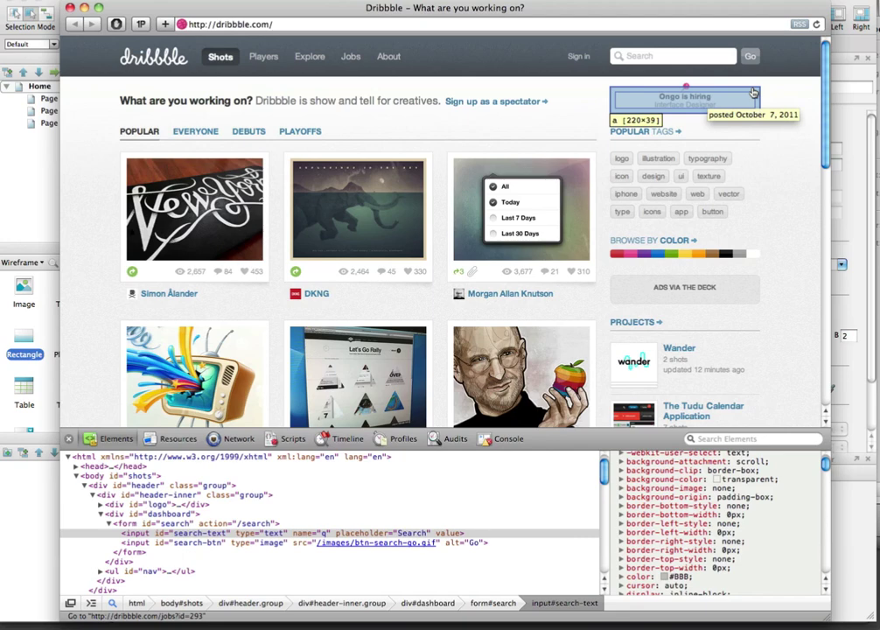
pyautogui.press('super+Tab')
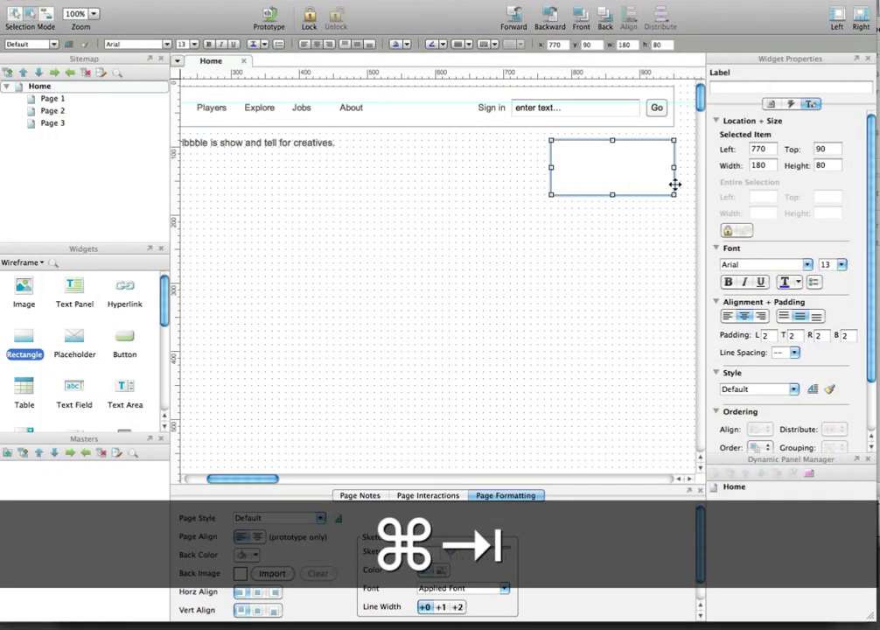
# - Set the rectangle's width to 220 and its height to 39
pyautogui.click(763, 165)
pyautogui.write('2')
pyautogui.press('super+shift+Down')
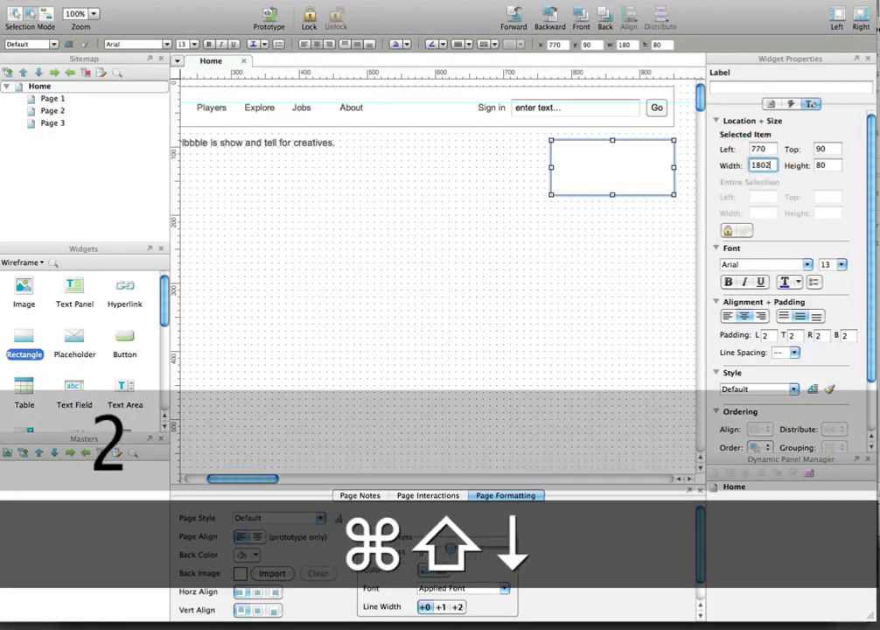
pyautogui.press('super+shift+Left')
pyautogui.write('220')
pyautogui.press('Tab')
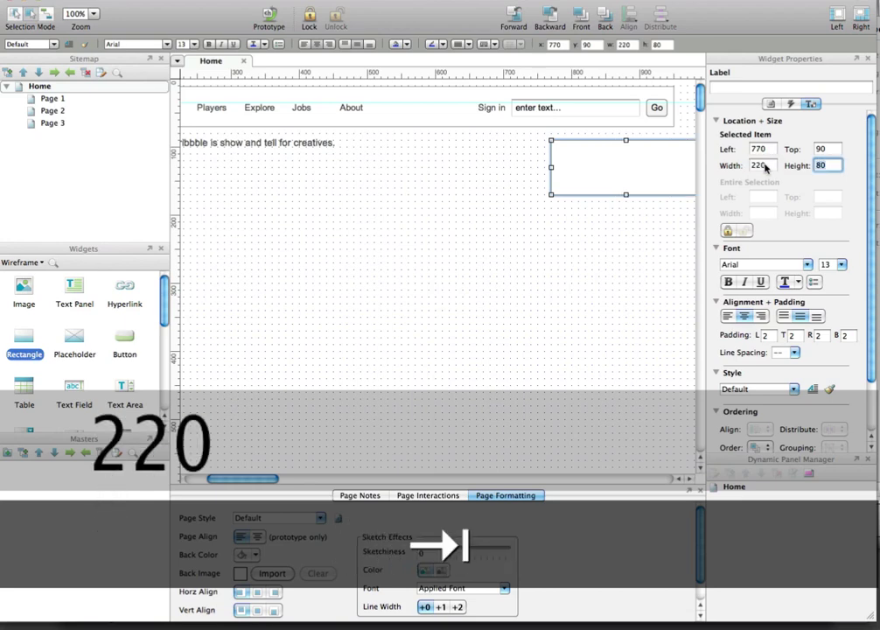
pyautogui.write('3')
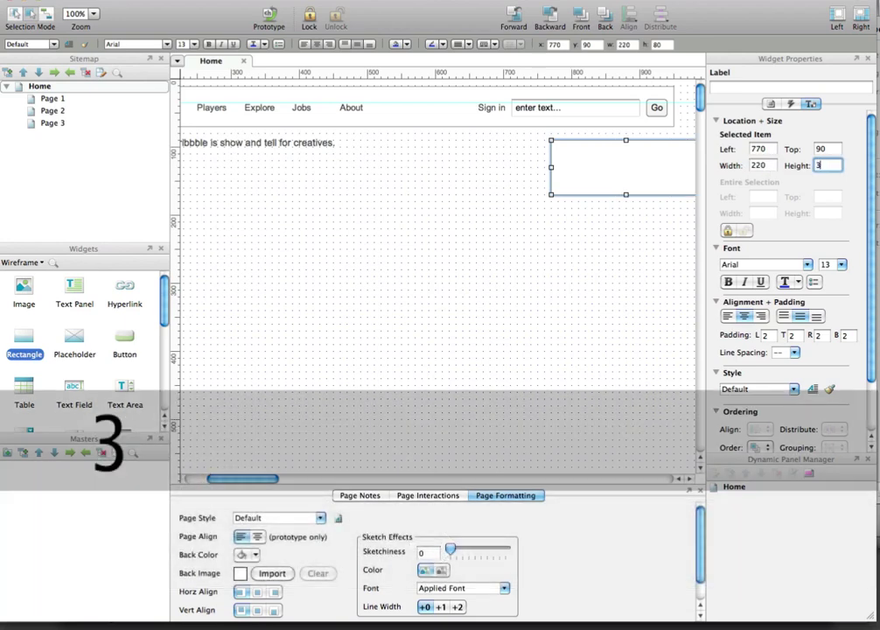
pyautogui.write('9')
pyautogui.press('Return')
pyautogui.click(544, 233)
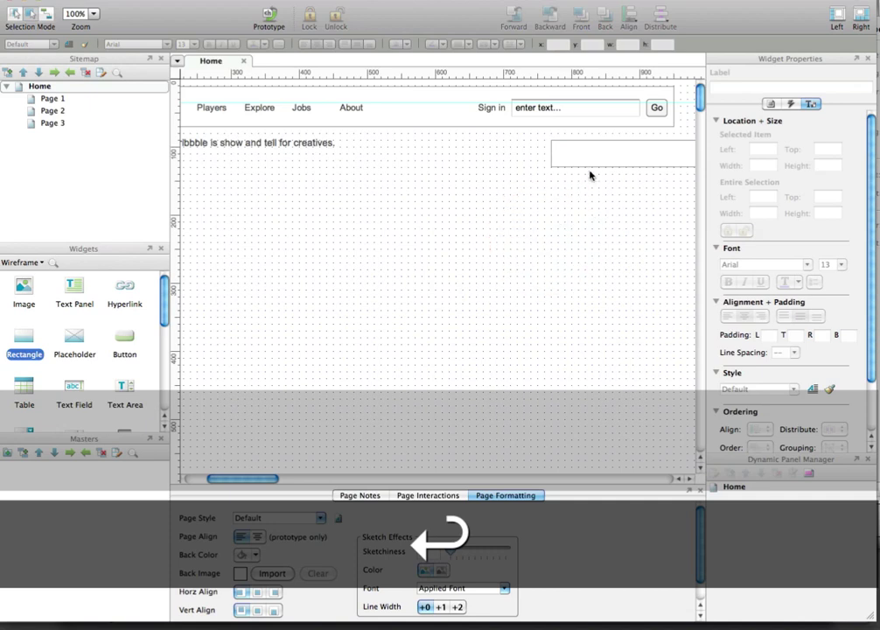
# - Move the rectangle to left 730, top 90, so its right edge lines up with the header's
pyautogui.moveTo(590, 154); pyautogui.dragTo(567, 153)
pyautogui.click(580, 203)
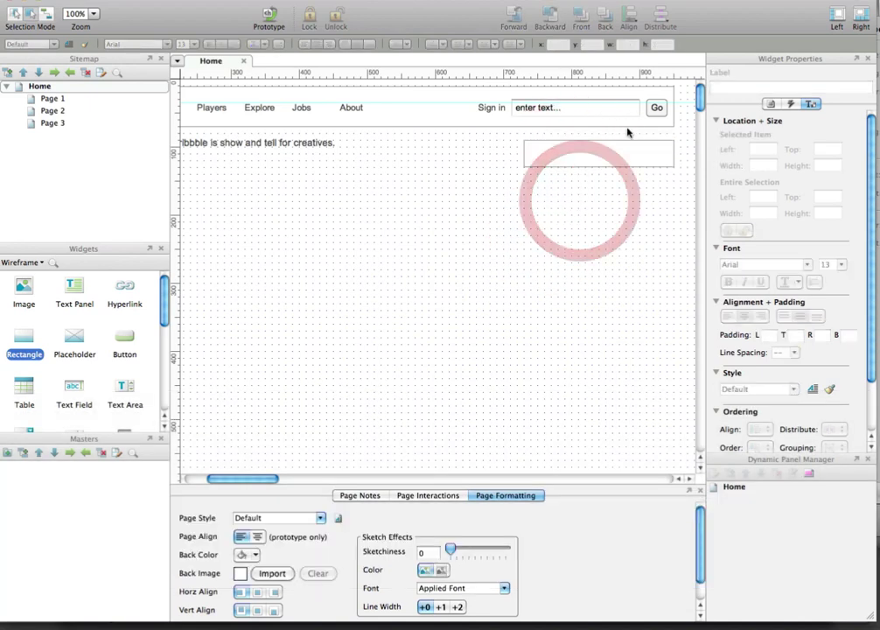
pyautogui.click(573, 157)
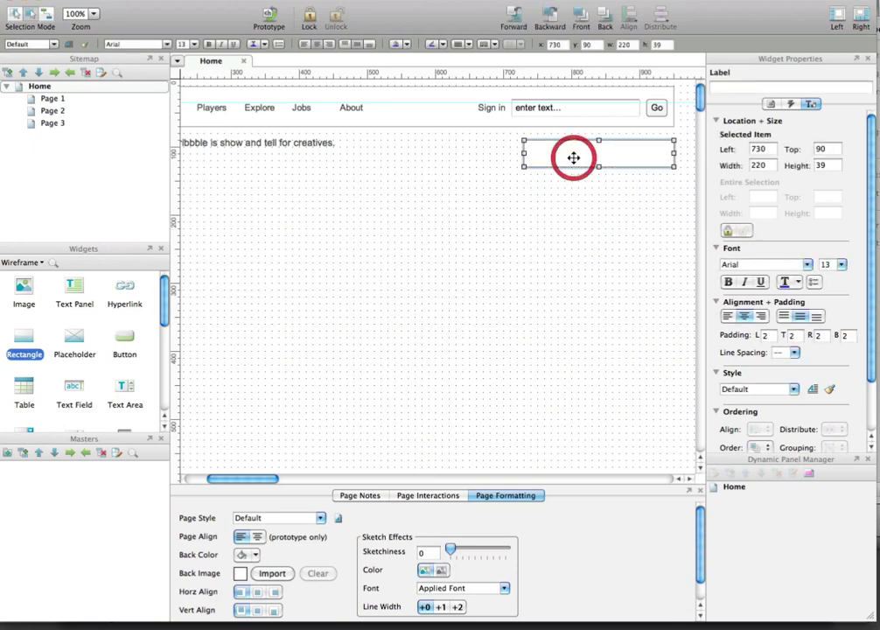
# - Check the hiring box on the Dribbble page in the browser and change the rectangle's shape to Rounded Rectangle
pyautogui.press('super+Tab')
pyautogui.click(585, 82)
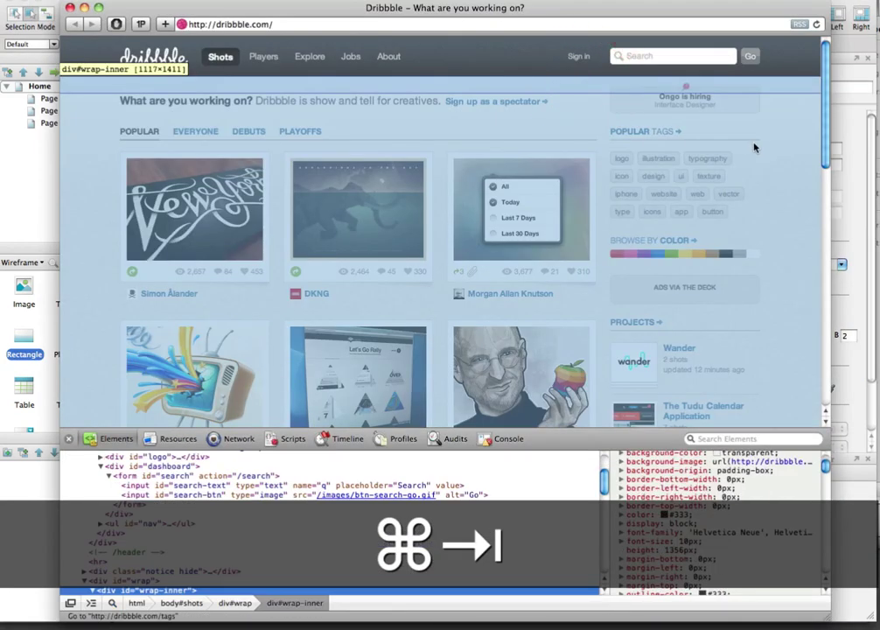
pyautogui.press('Escape')
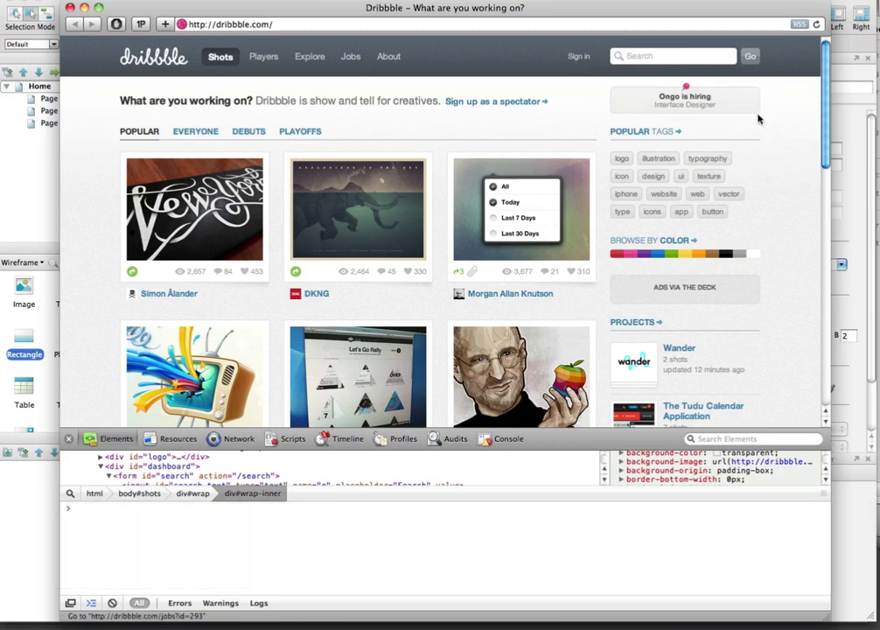
pyautogui.press('super+Tab')
pyautogui.click(497, 229)
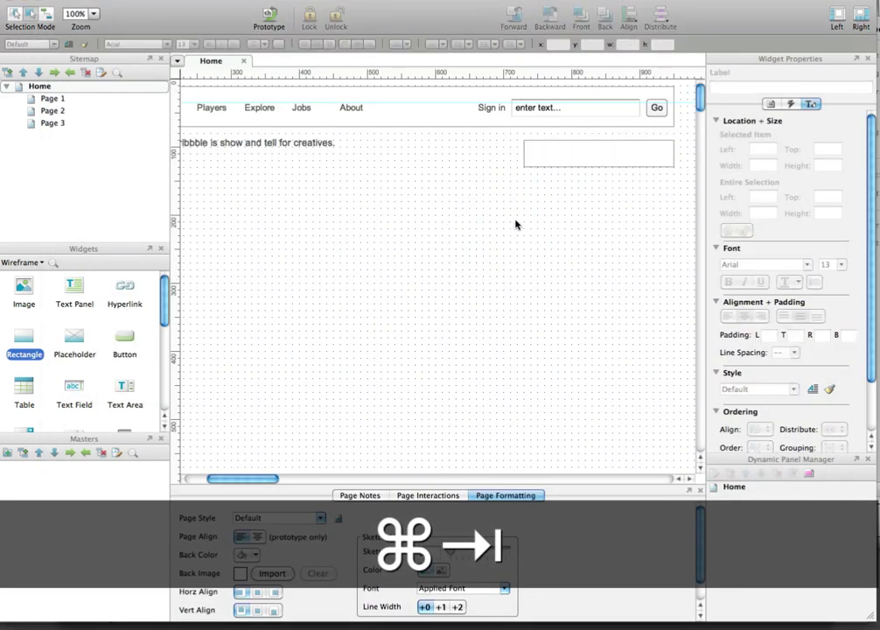
pyautogui.click(540, 149)
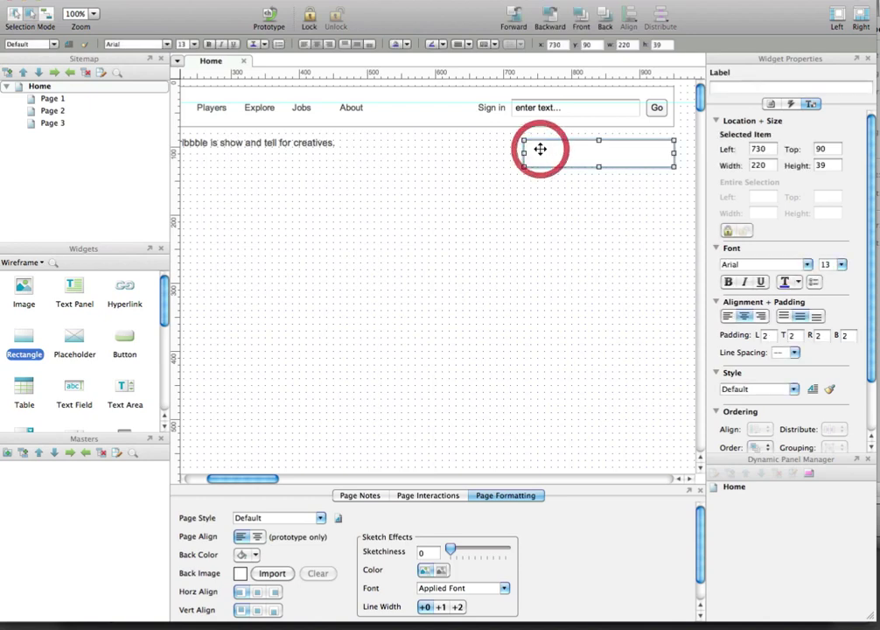
pyautogui.rightClick(547, 155)
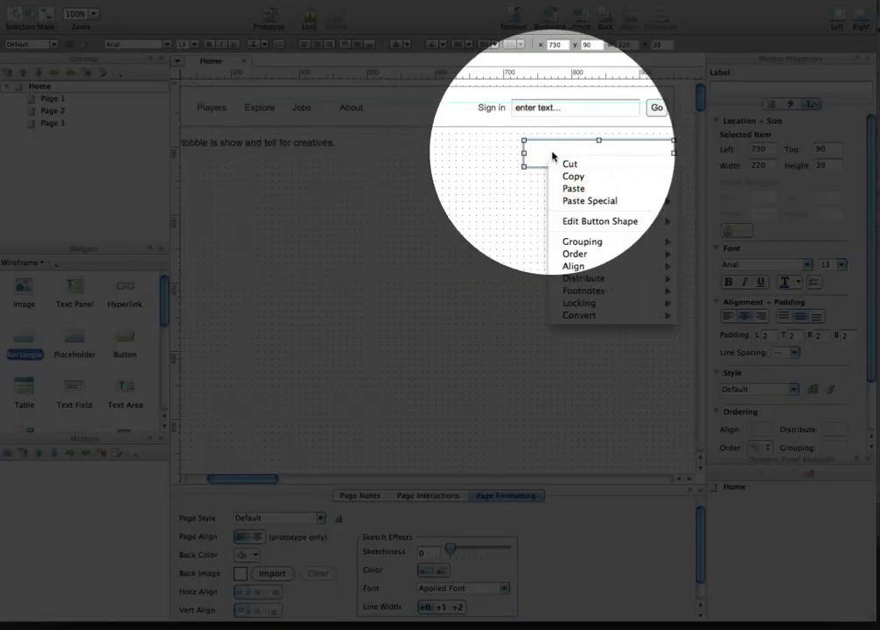
pyautogui.moveTo(631, 224)
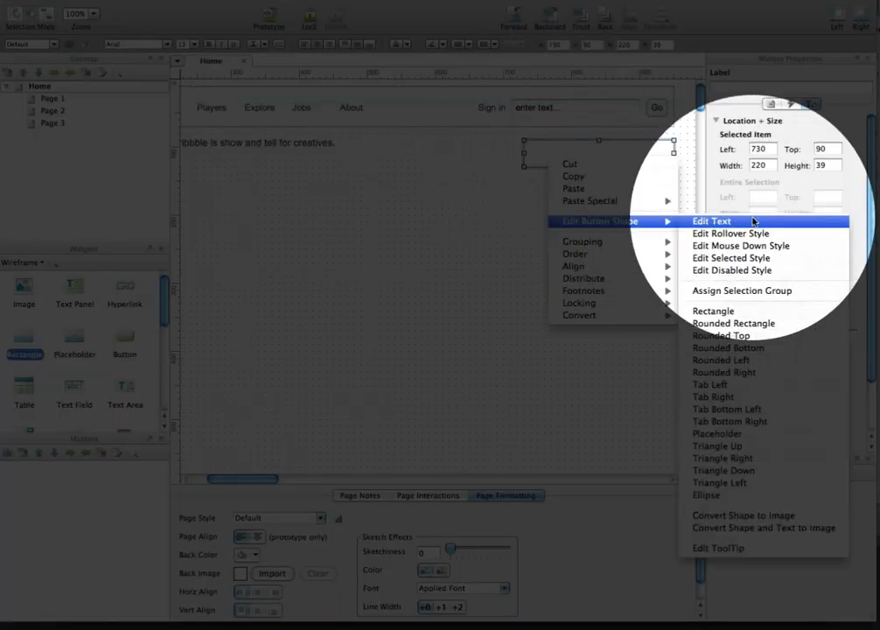
pyautogui.click(751, 311)
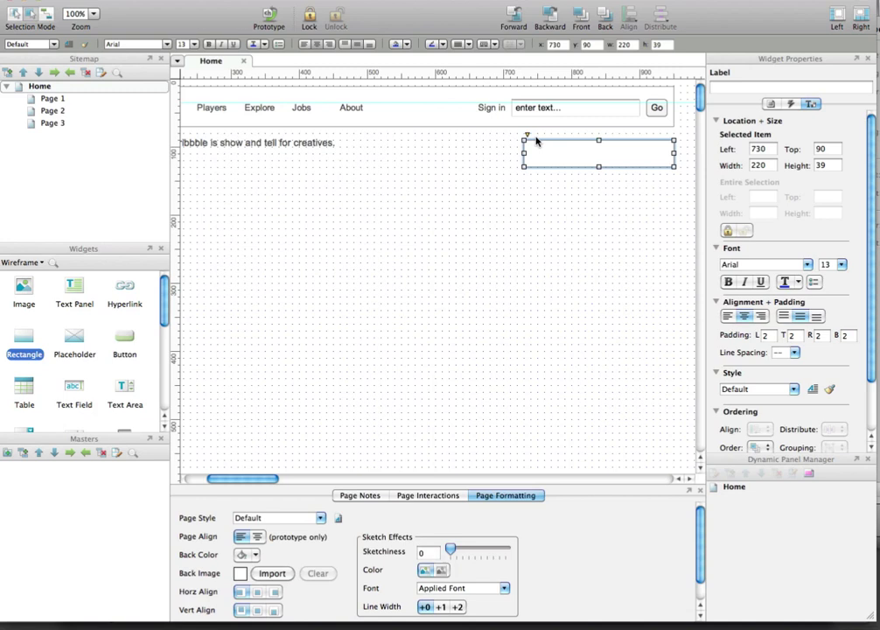
# - Slightly increase the rounded rectangle's corner radius, working at 400% zoom
pyautogui.click(93, 14)
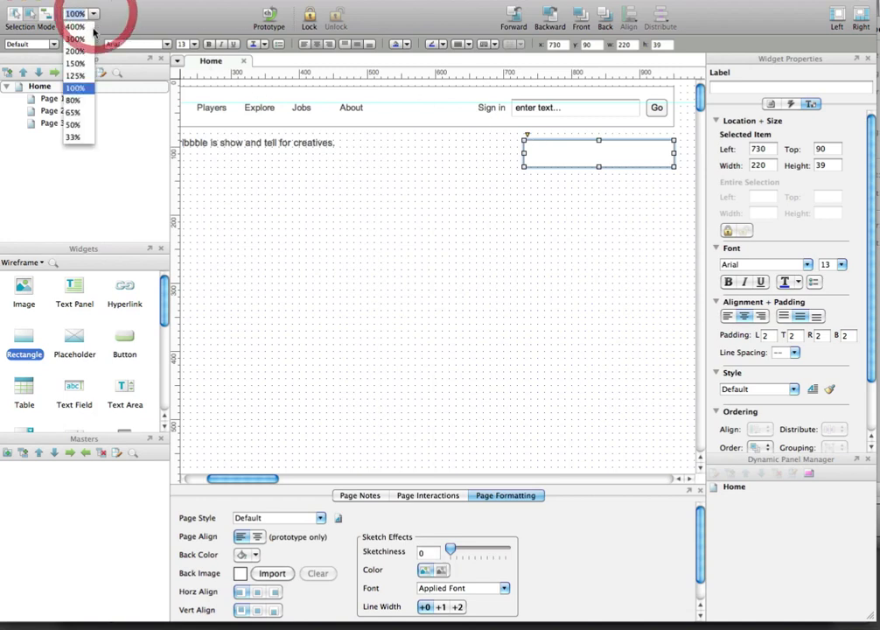
pyautogui.click(77, 64)
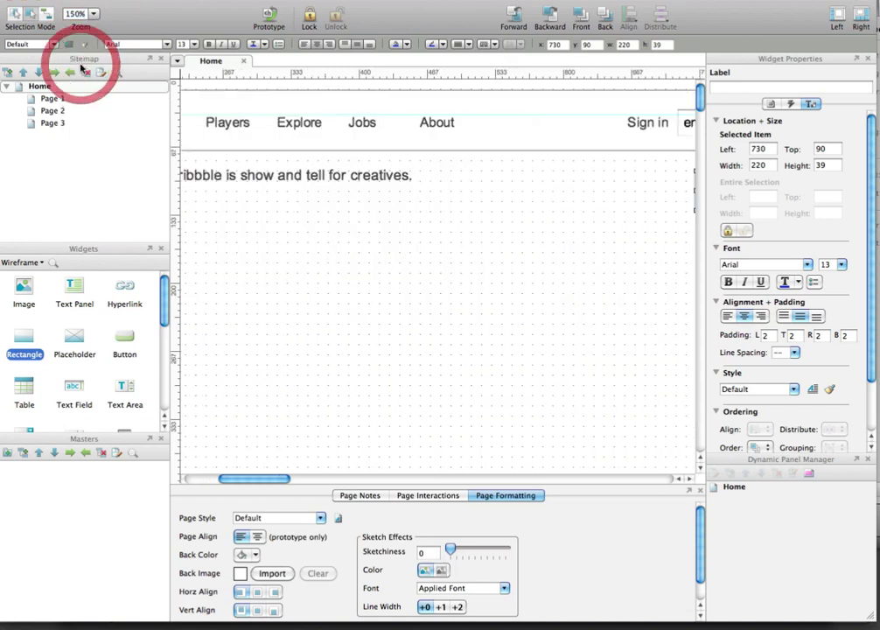
pyautogui.hscroll(5, 432, 258)
pyautogui.moveTo(468, 250); pyautogui.dragTo(415, 257)
pyautogui.press('super')
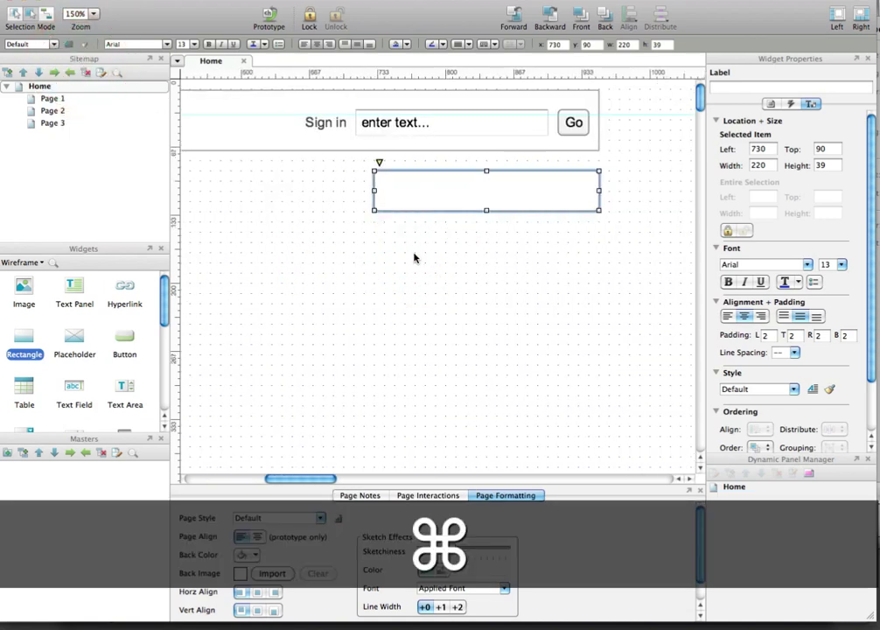
pyautogui.press('super+equal')
pyautogui.press('super+equal')
pyautogui.press('super+equal')
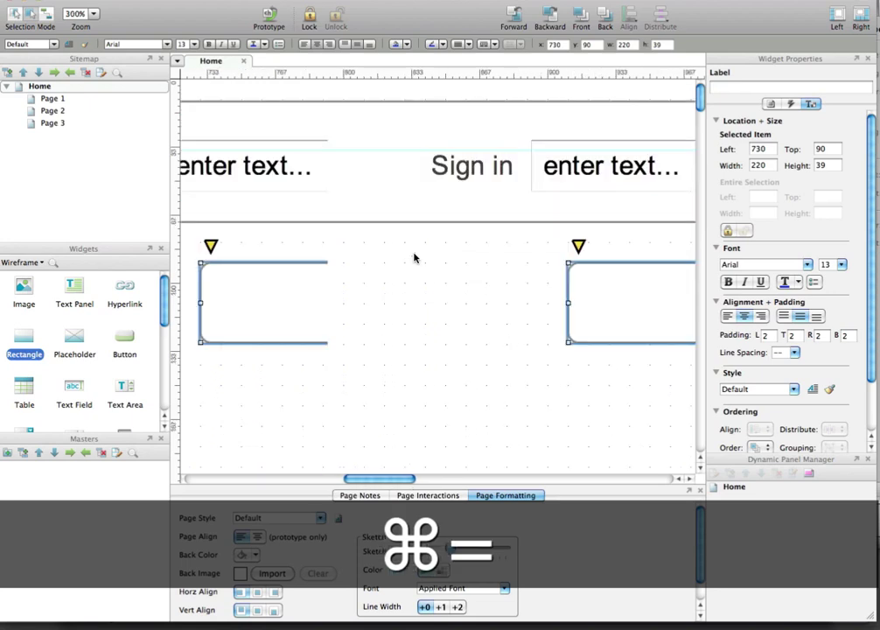
pyautogui.moveTo(547, 308); pyautogui.dragTo(225, 253)
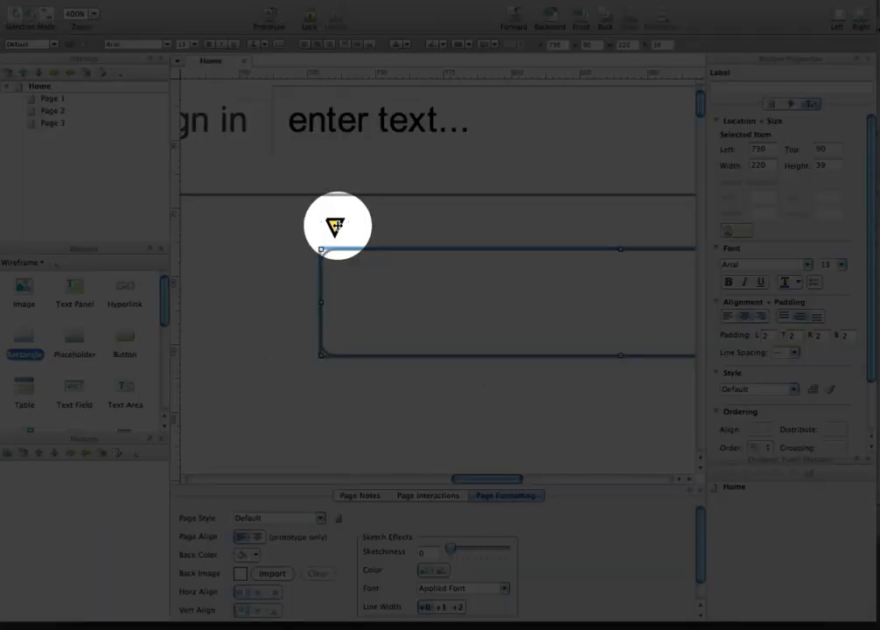
pyautogui.moveTo(335, 228)
pyautogui.mouseDown()
pyautogui.moveTo(523, 230)
pyautogui.moveTo(329, 228)
pyautogui.moveTo(420, 225)
pyautogui.moveTo(340, 226)
pyautogui.mouseUp()
pyautogui.click(304, 228)
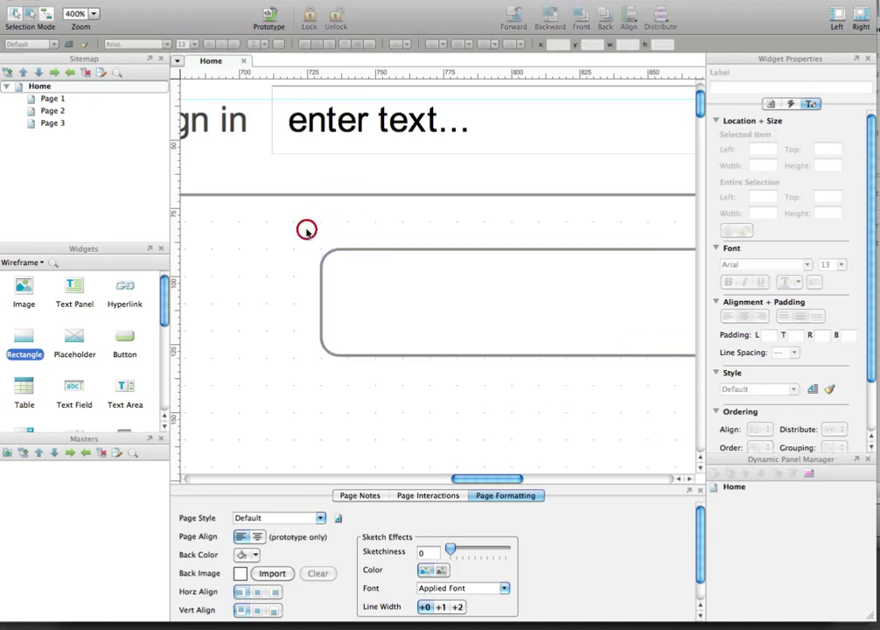
# - Return the canvas to 100% zoom and bring the header and the rounded box into view
pyautogui.press('super')
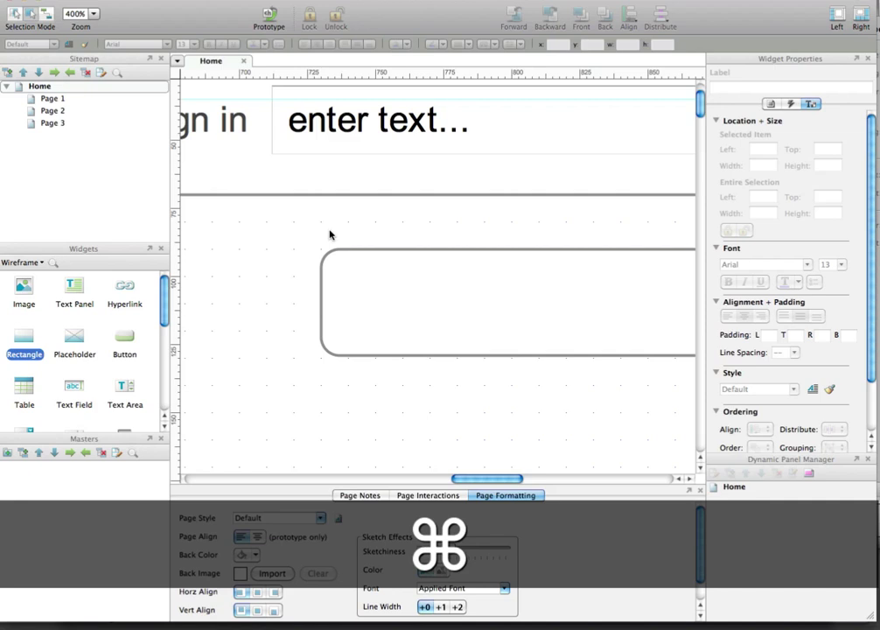
pyautogui.click(81, 14)
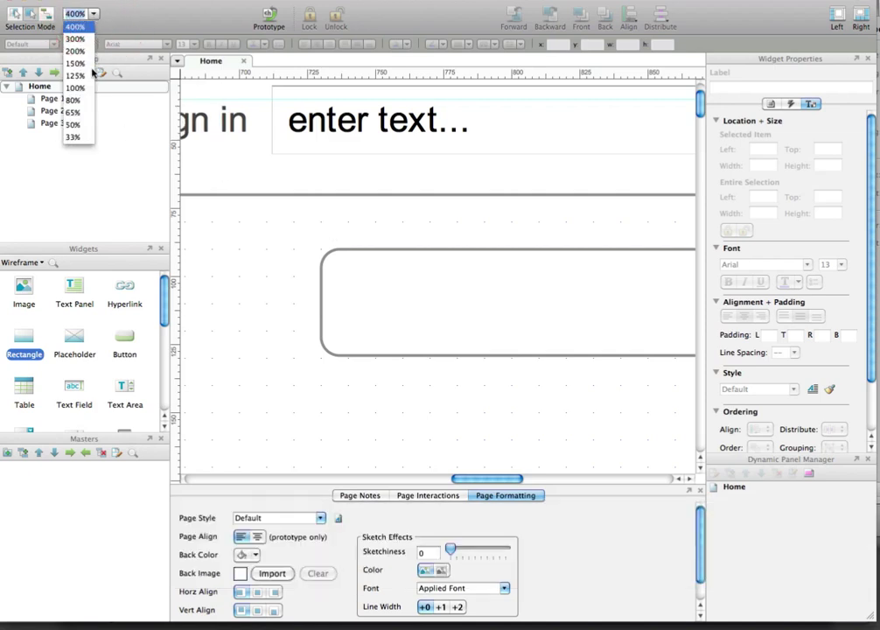
pyautogui.click(93, 21)
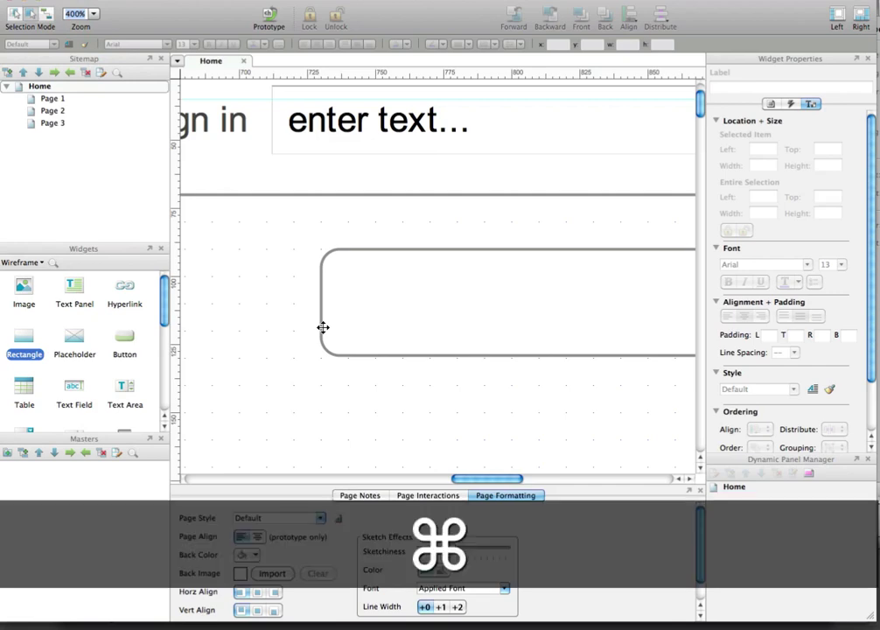
pyautogui.press('super+minus')
pyautogui.click(262, 320)
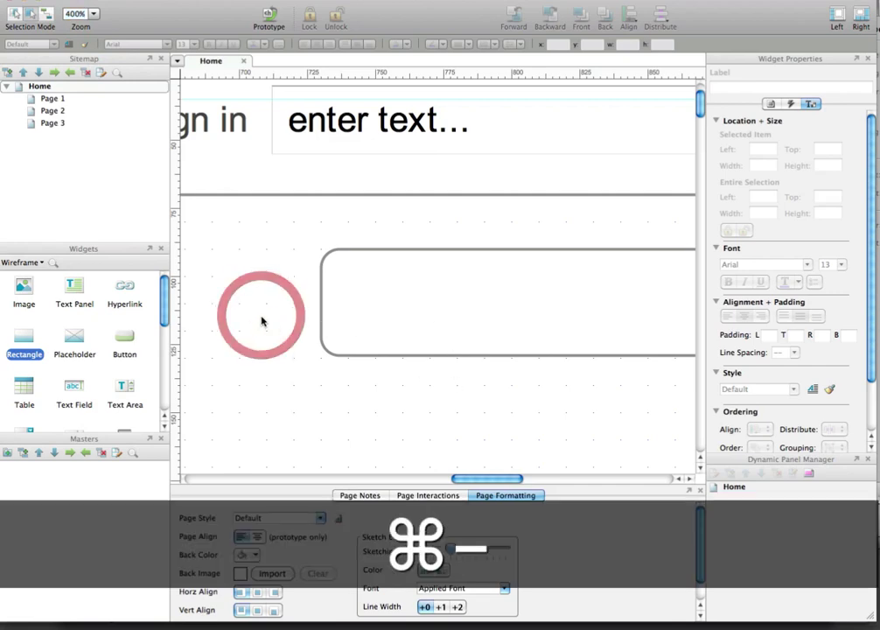
pyautogui.press('super+minus')
pyautogui.press('super+minus')
pyautogui.press('super+minus')
pyautogui.press('super+minus')
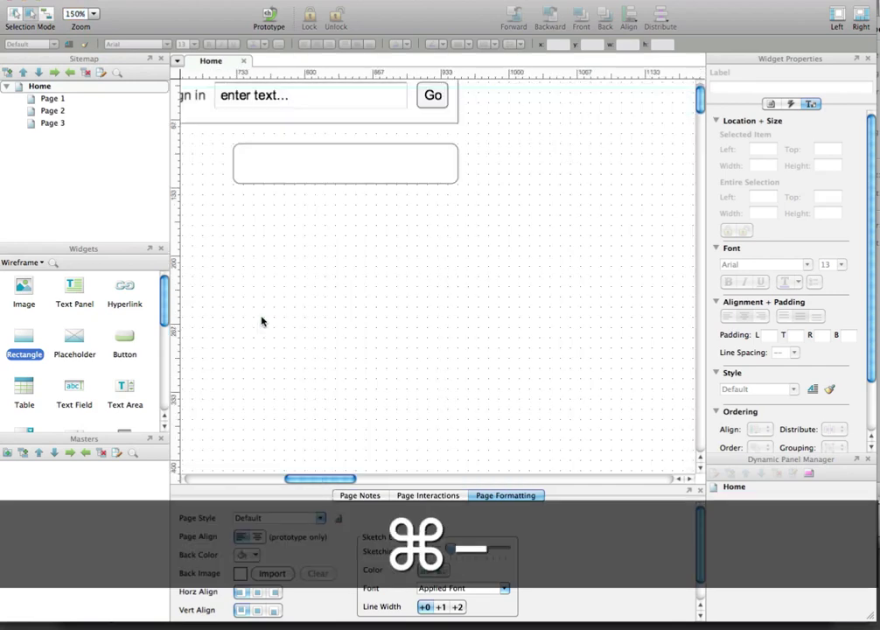
pyautogui.press('super+minus')
pyautogui.press('super+minus')
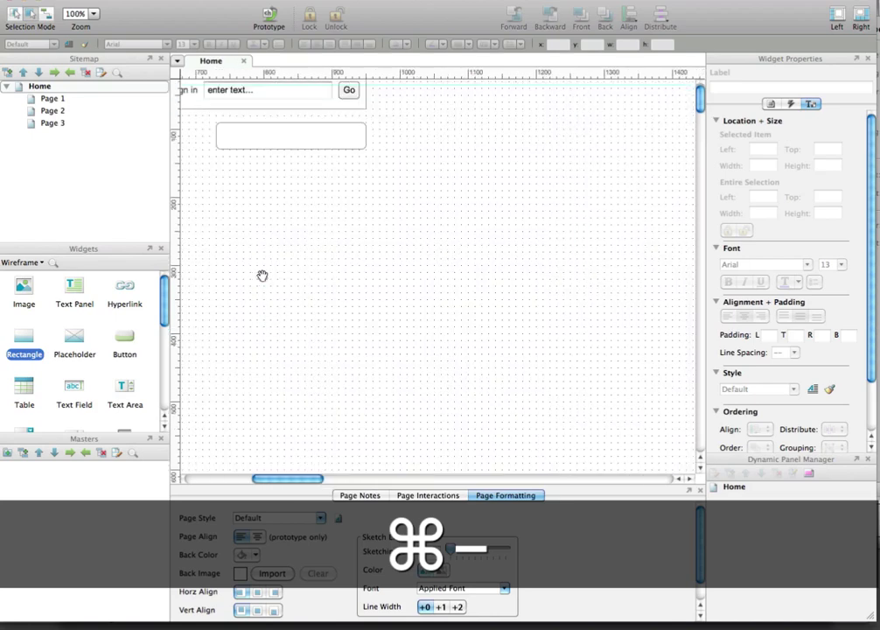
pyautogui.moveTo(263, 276)
pyautogui.mouseDown()
pyautogui.moveTo(598, 295)
pyautogui.moveTo(544, 300)
pyautogui.mouseUp()
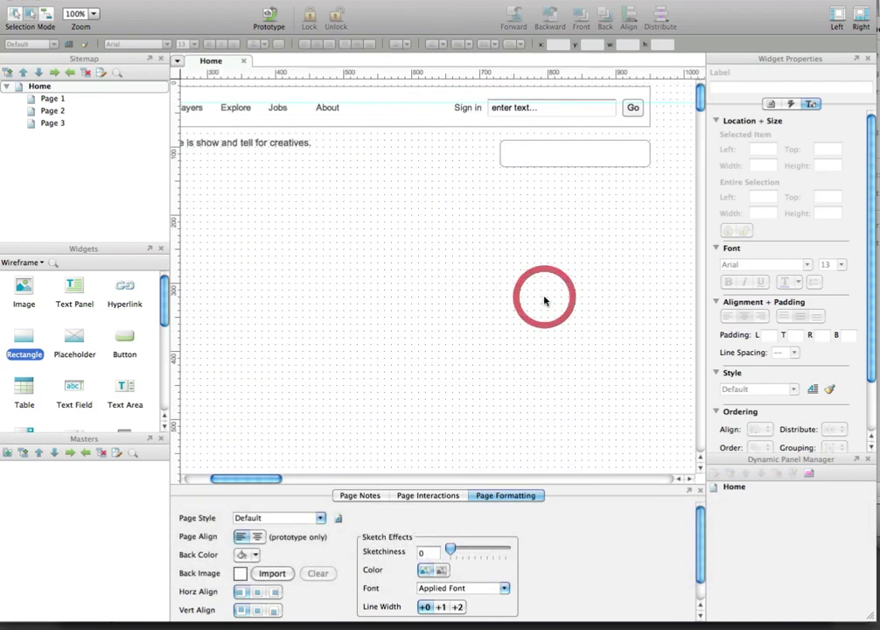
# - Add a text panel inside the rounded box at left 790, top 100, reading "Ongo is hiring!"
pyautogui.press('super+Tab')
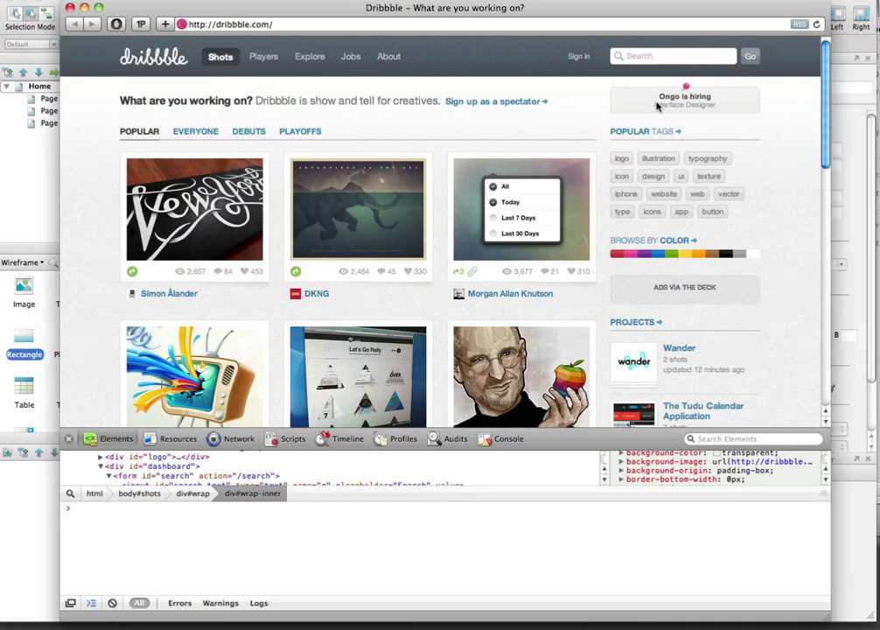
pyautogui.press('super+Tab')
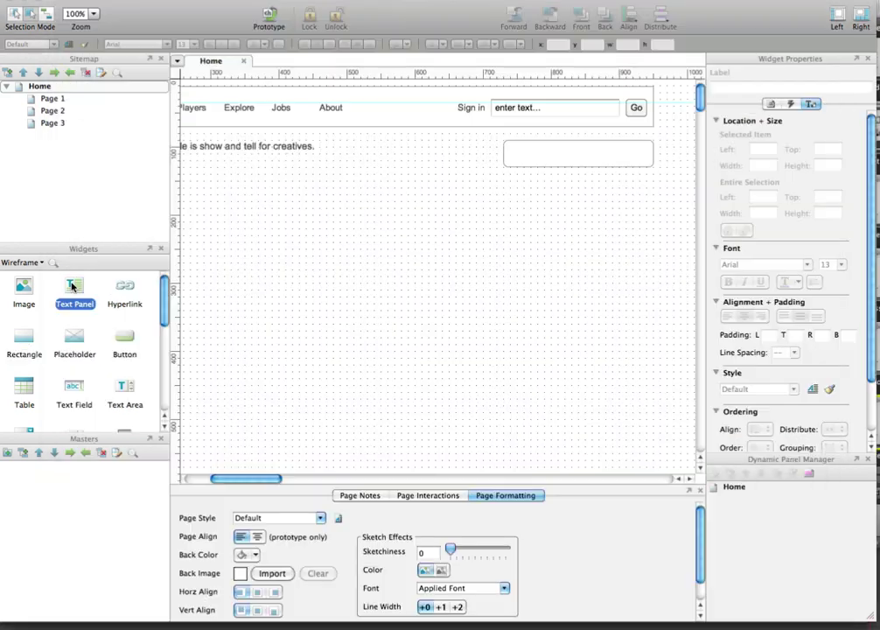
pyautogui.moveTo(75, 289); pyautogui.dragTo(547, 152)
pyautogui.write('Ongo is hiring!')
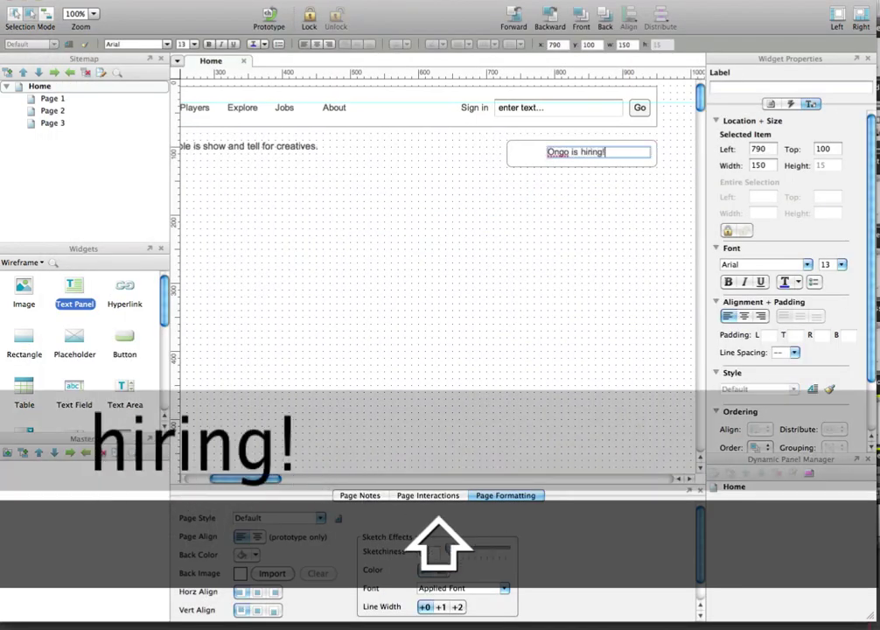
# - Add a text panel reading "Interface designer" beneath the hiring text in the rounded box, at left 780, top 110
pyautogui.click(687, 111)
pyautogui.press('super+Tab')
pyautogui.press('super+Tab')
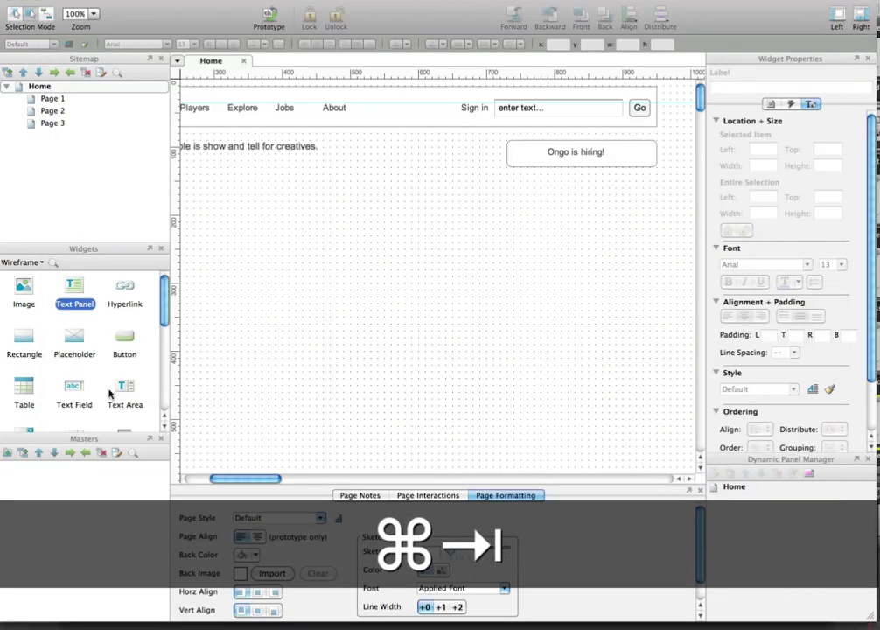
pyautogui.moveTo(75, 289); pyautogui.dragTo(538, 140)
pyautogui.write('Interface designer')
pyautogui.press('Escape')
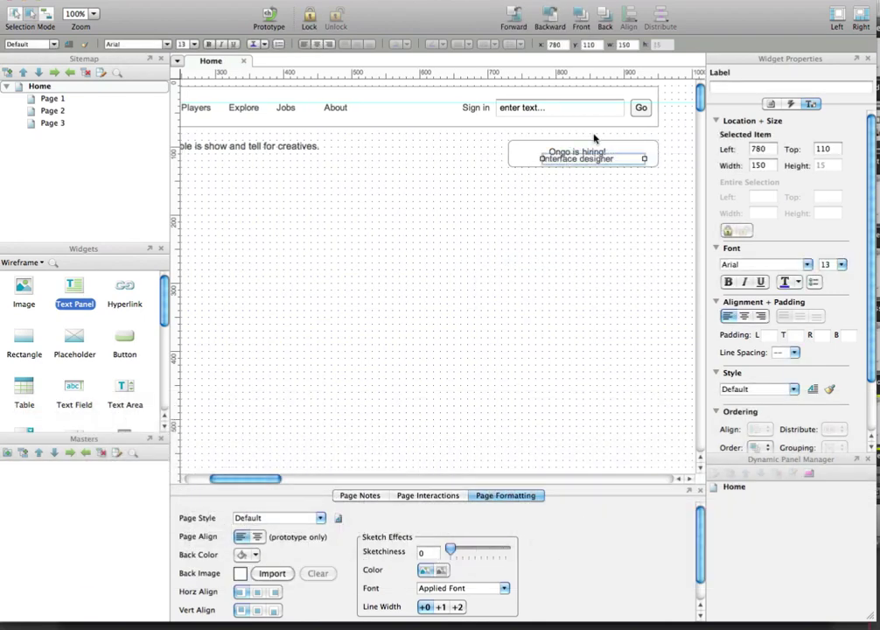
# - Move the "Ongo is hiring!" text up to top 96, clear of the "Interface designer" line
pyautogui.press('super+shift+3')
pyautogui.click(576, 230)
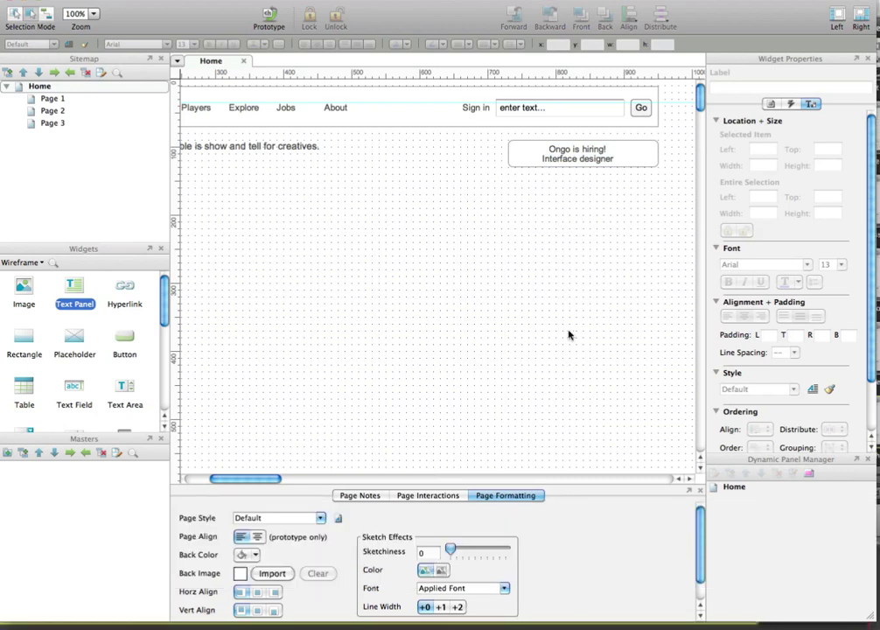
pyautogui.click(561, 149)
pyautogui.click(575, 238)
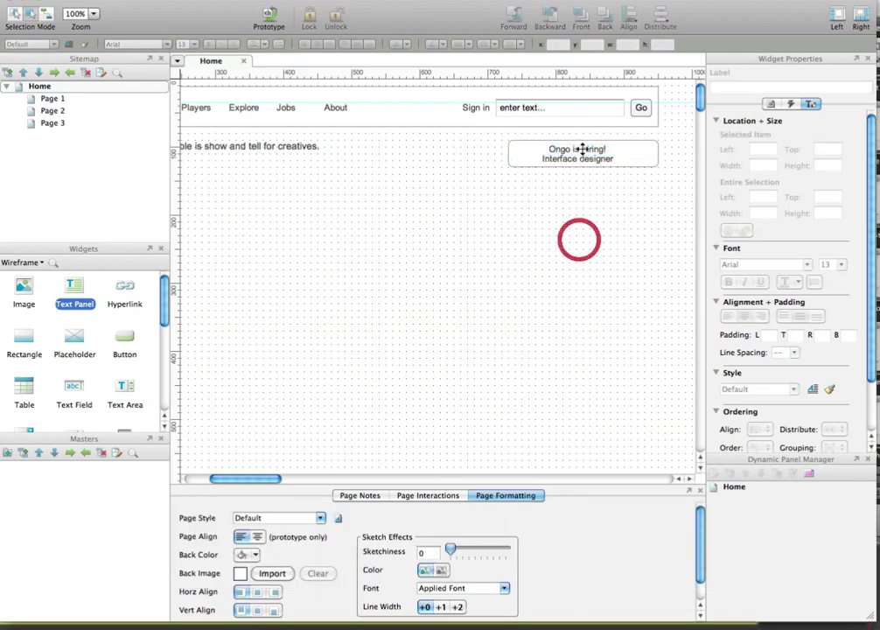
pyautogui.click(580, 149)
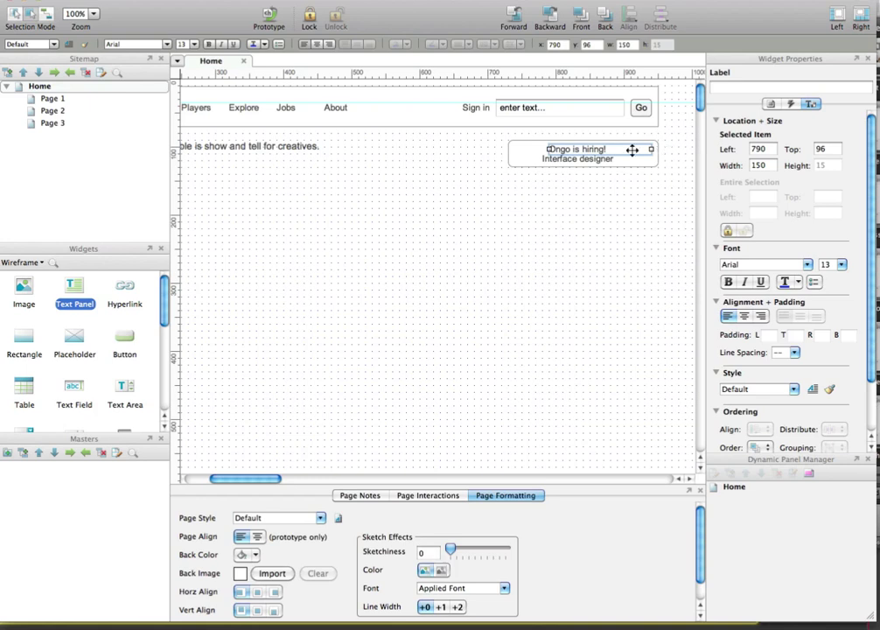
pyautogui.click(603, 220)
pyautogui.click(594, 155)
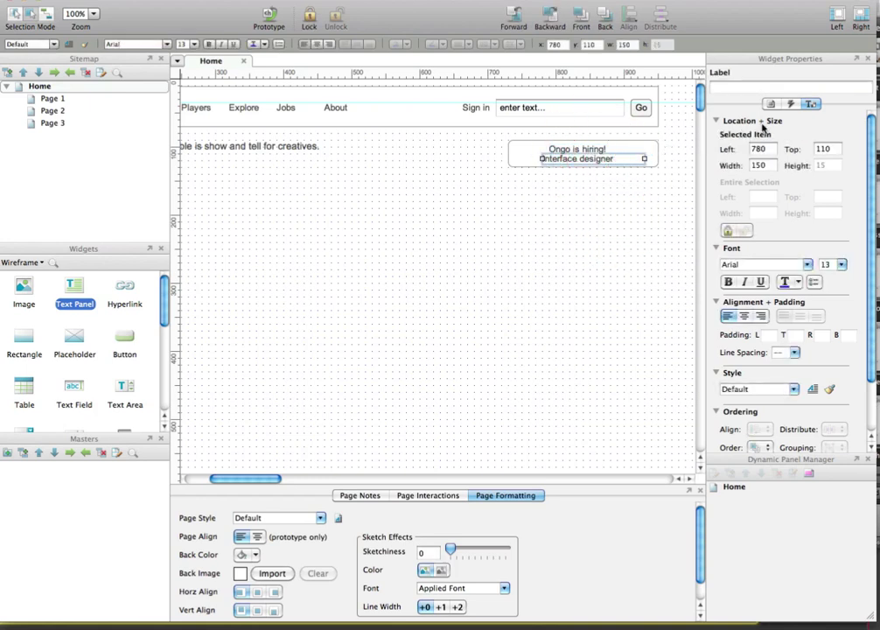
# - Try to centre the "Ongo is hiring!" text over the line below by moving it to left 796, top 96
pyautogui.moveTo(601, 149); pyautogui.dragTo(613, 149)
pyautogui.press('Left')
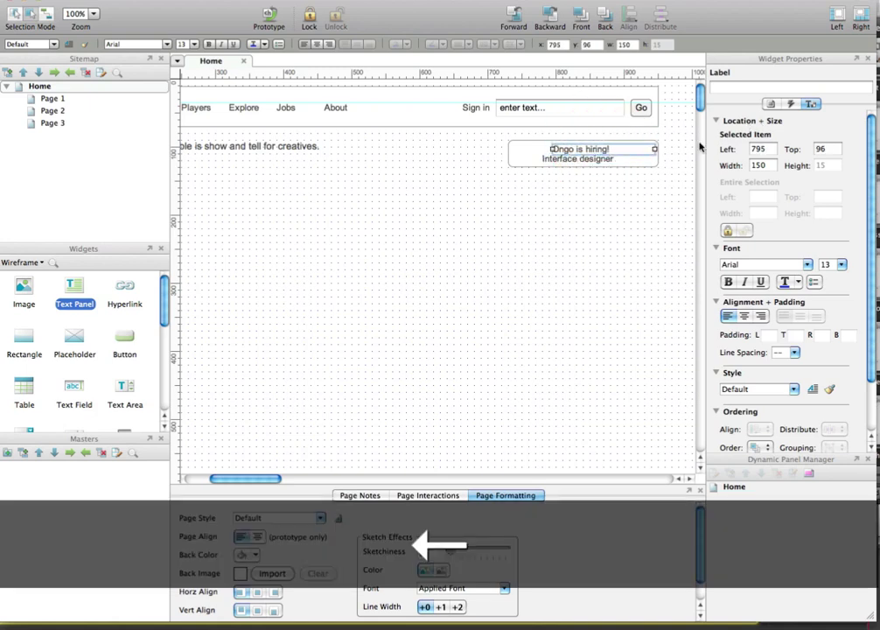
pyautogui.press('Up')
pyautogui.press('Right')
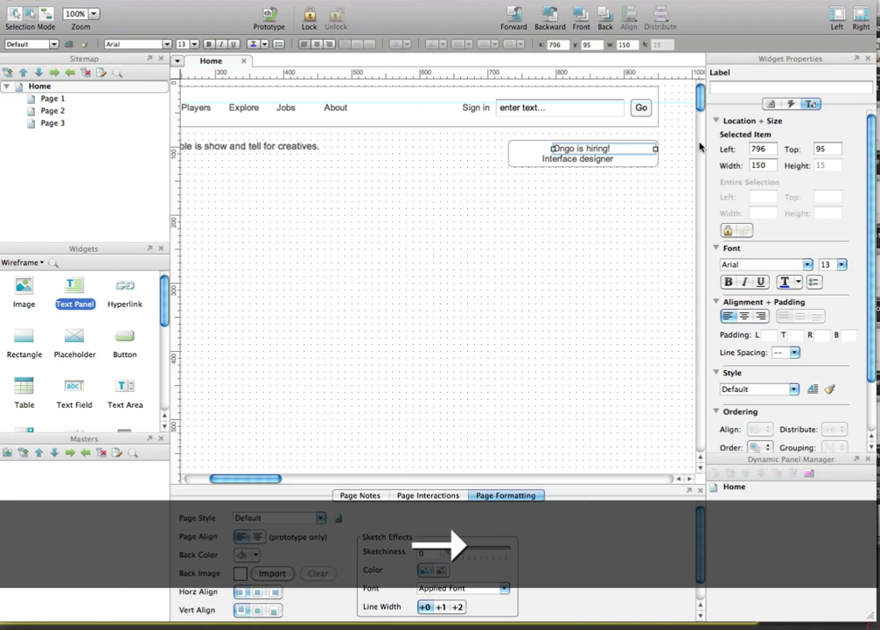
pyautogui.press('Up')
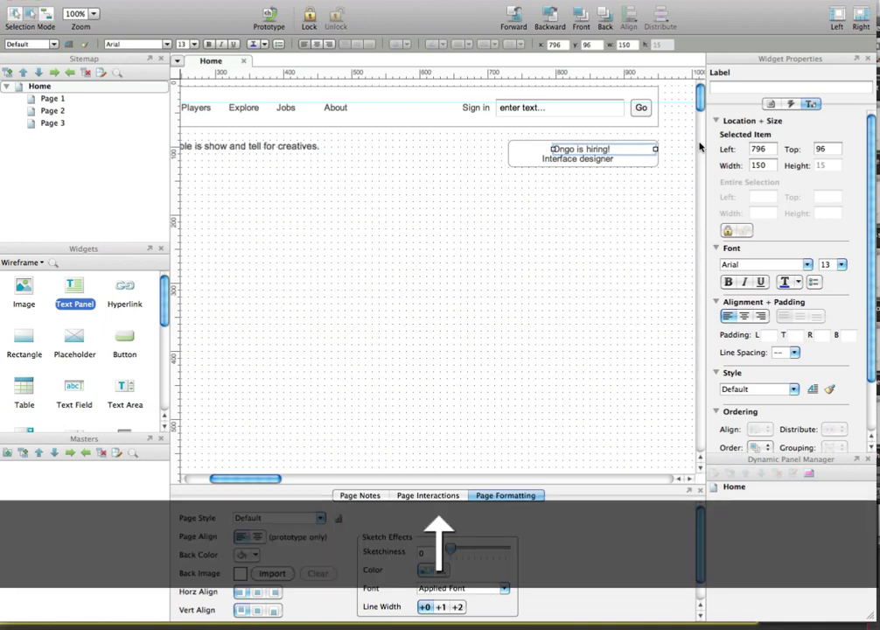
pyautogui.press('Down')
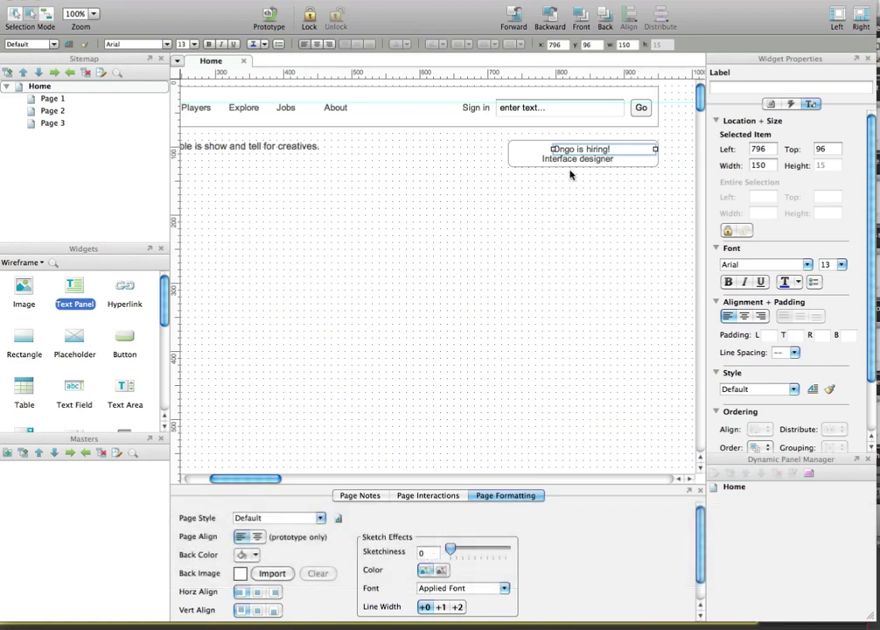
# - Stretch the "Ongo is hiring!" text panel across the rounded box, left 730 and width 220, and centre-align its text
pyautogui.moveTo(553, 149); pyautogui.dragTo(509, 149)
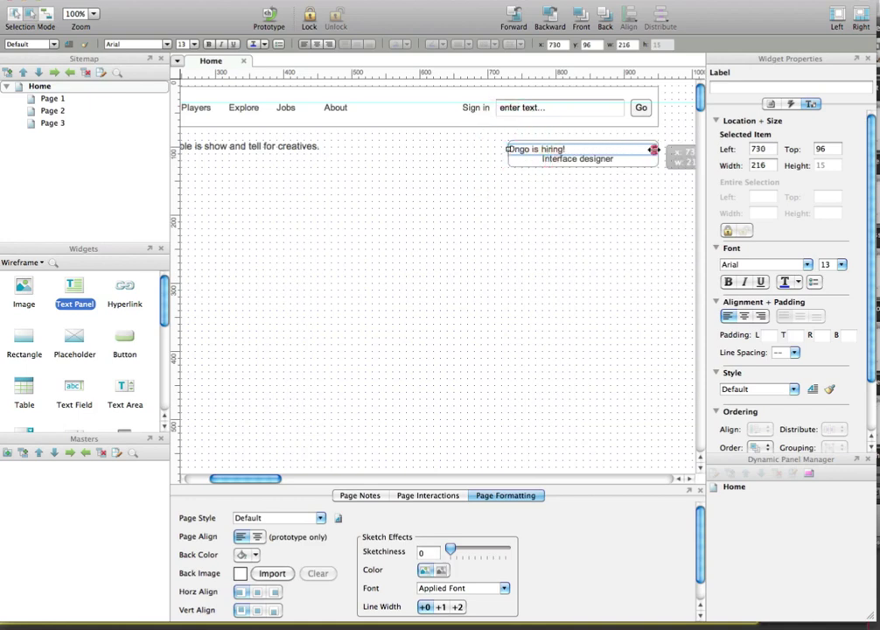
pyautogui.moveTo(654, 149); pyautogui.dragTo(658, 149)
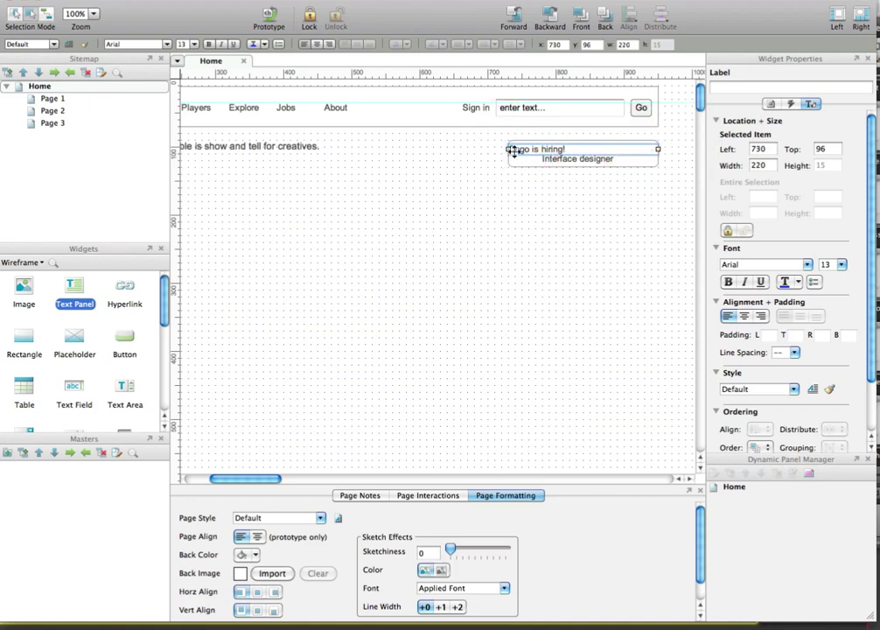
pyautogui.moveTo(513, 150); pyautogui.dragTo(508, 152)
pyautogui.click(317, 45)
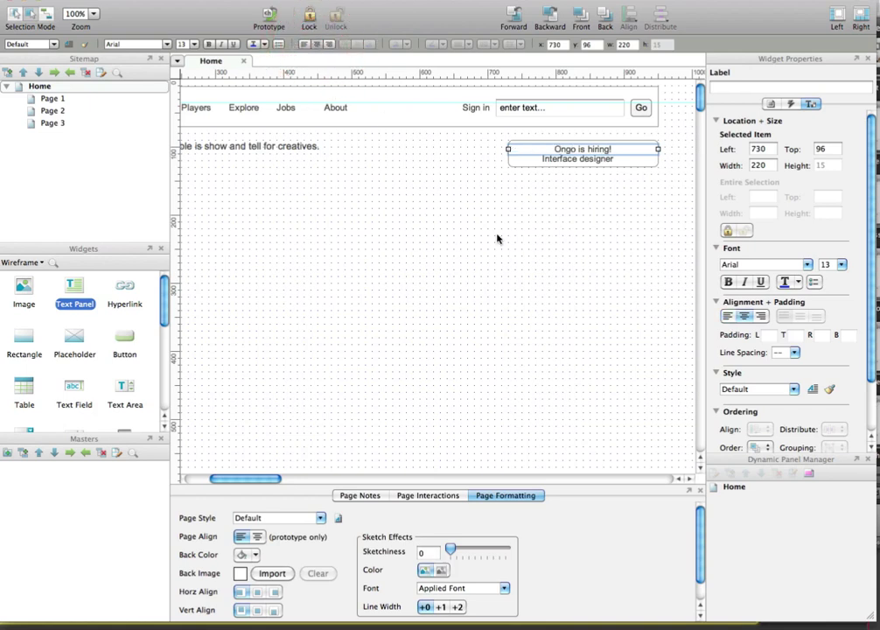
pyautogui.click(497, 237)
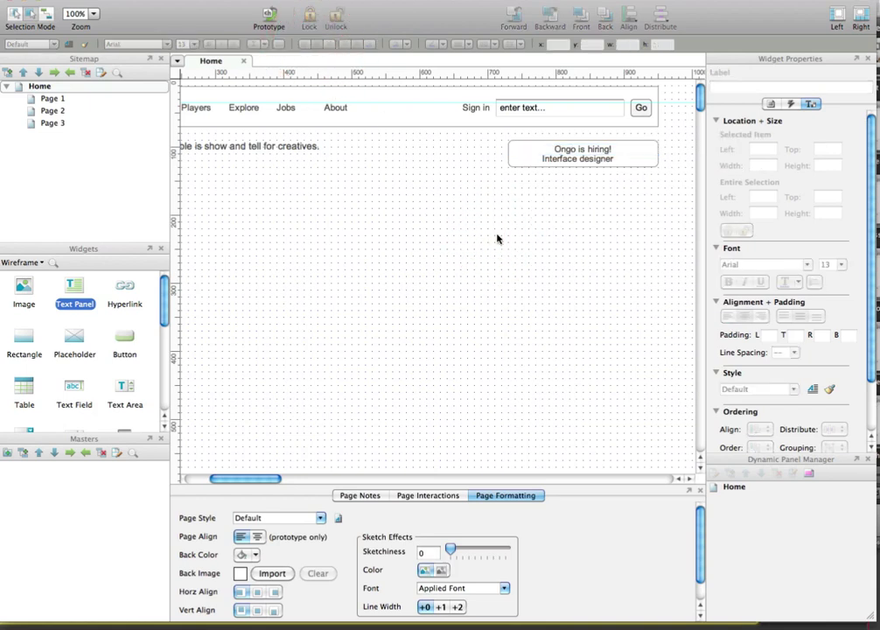
# - Stretch the "Interface designer" text panel to left 730, width 220 and centre-align its text
pyautogui.click(582, 160)
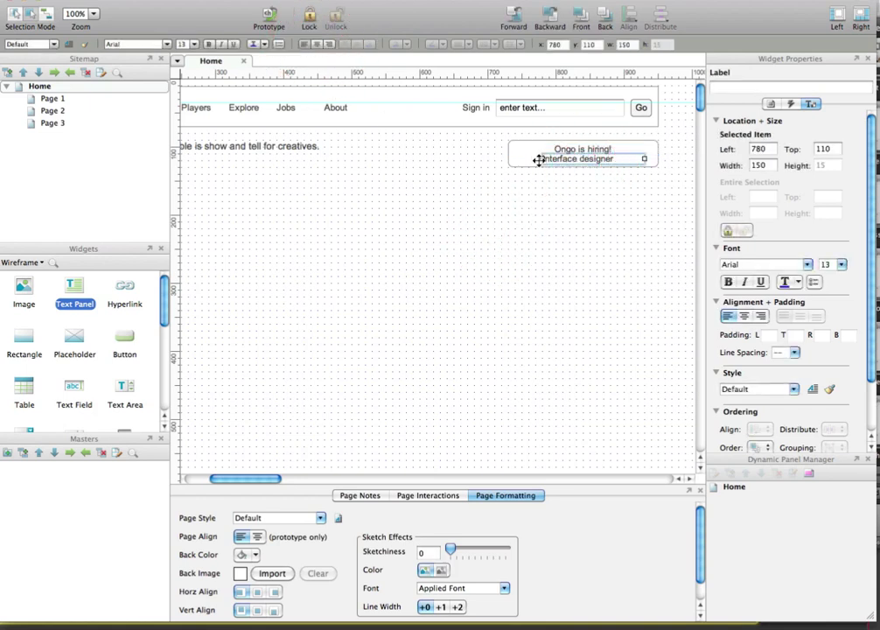
pyautogui.moveTo(548, 159); pyautogui.dragTo(523, 160)
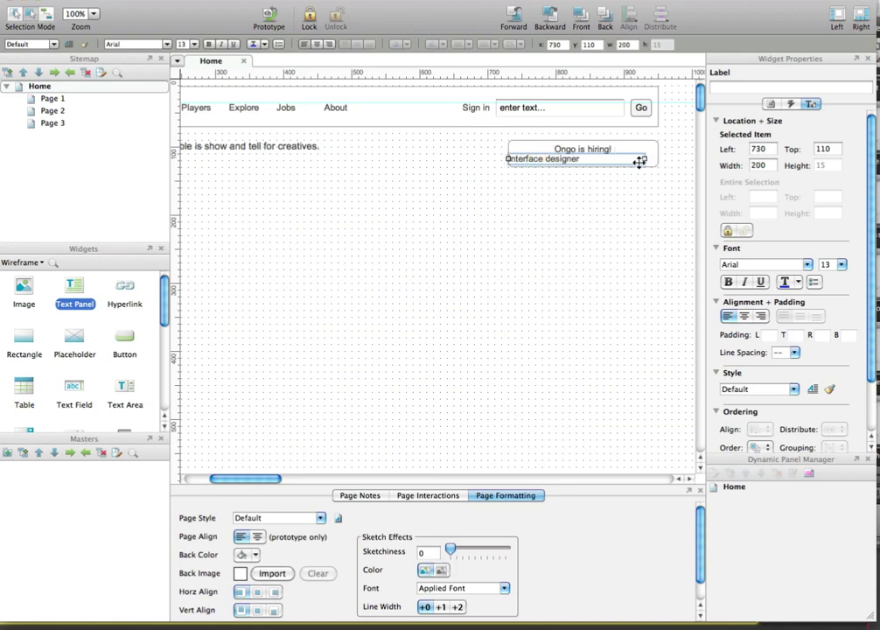
pyautogui.moveTo(644, 159); pyautogui.dragTo(658, 159)
pyautogui.click(314, 46)
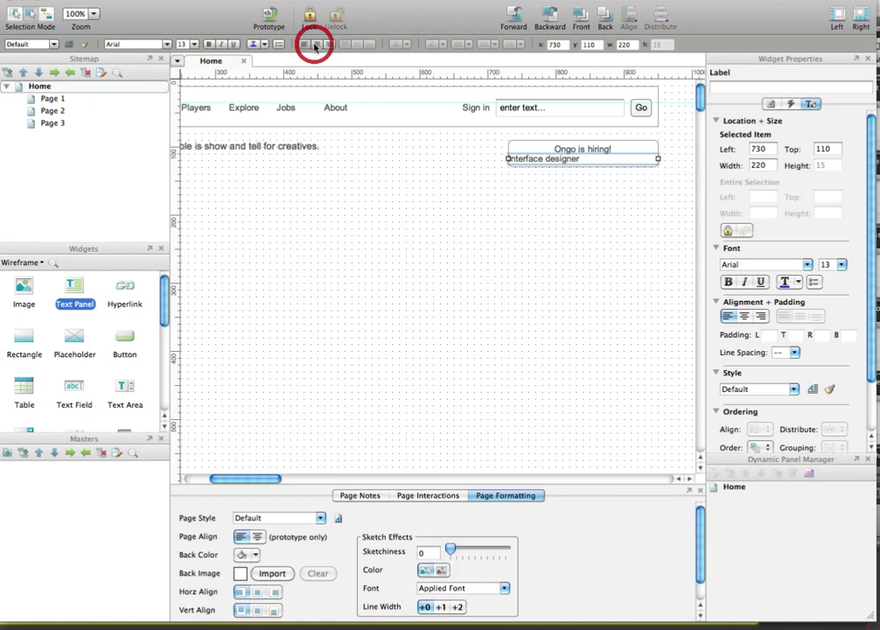
pyautogui.click(557, 244)
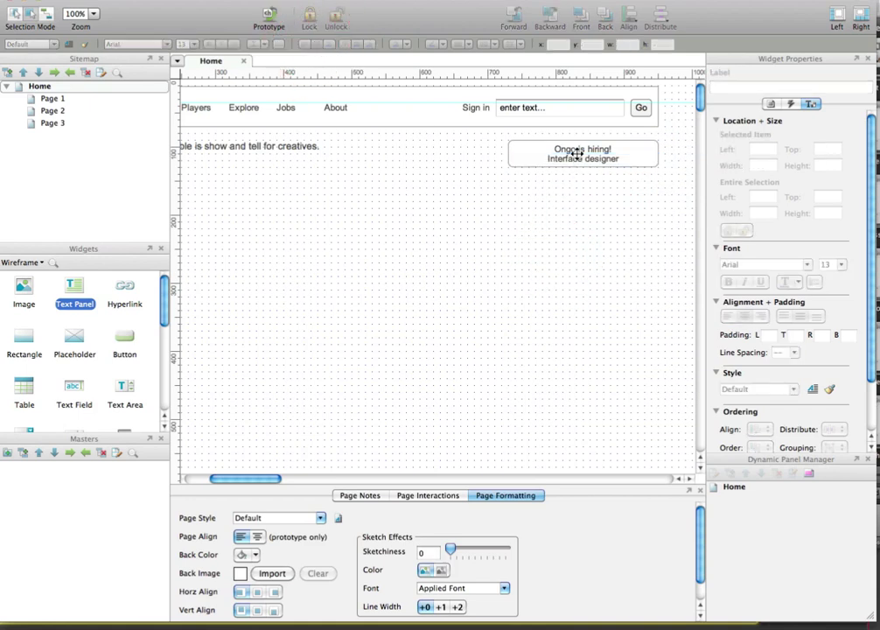
# - Spread the two lines apart by moving "Ongo is hiring!" to top 94 and "Interface designer" to top 111
pyautogui.click(577, 153)
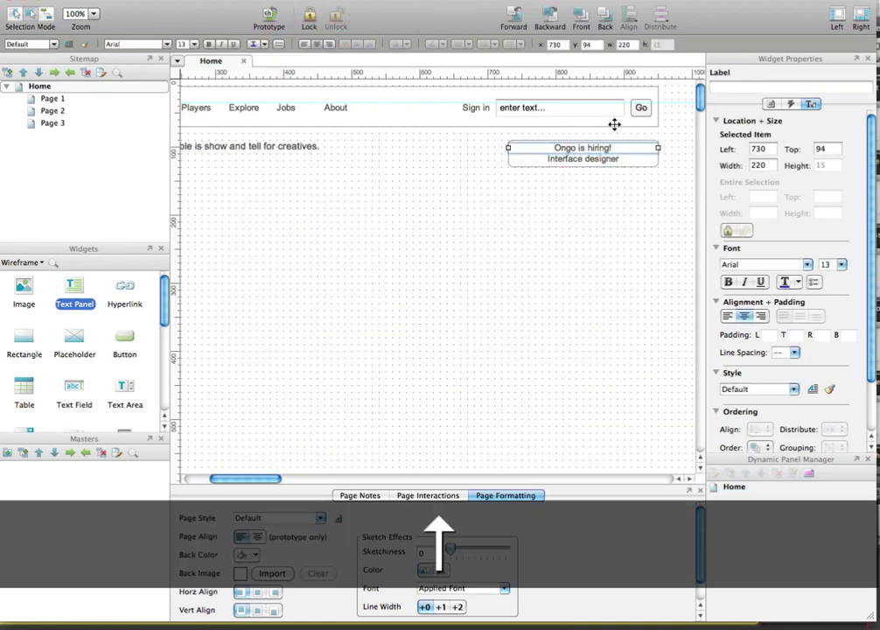
pyautogui.click(600, 163)
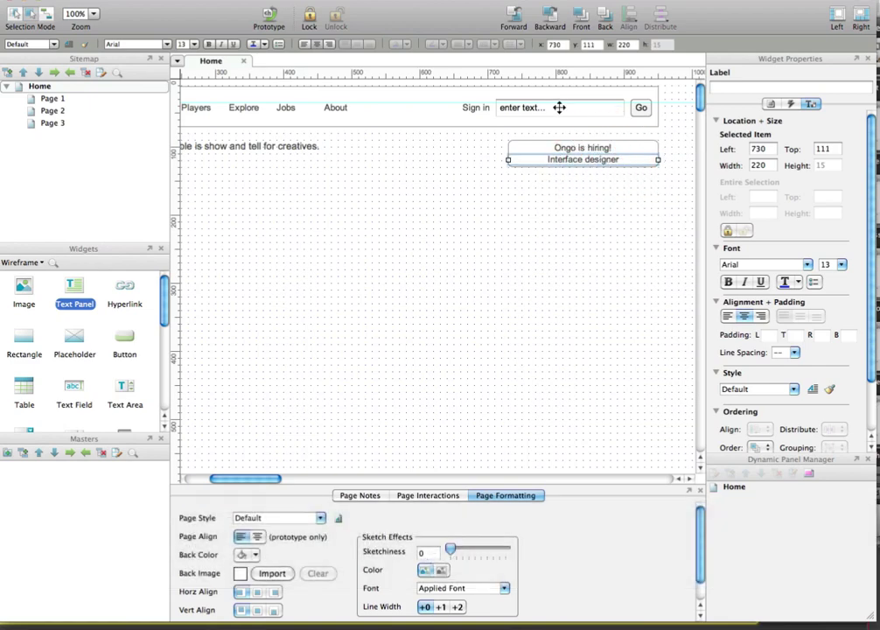
pyautogui.click(565, 348)
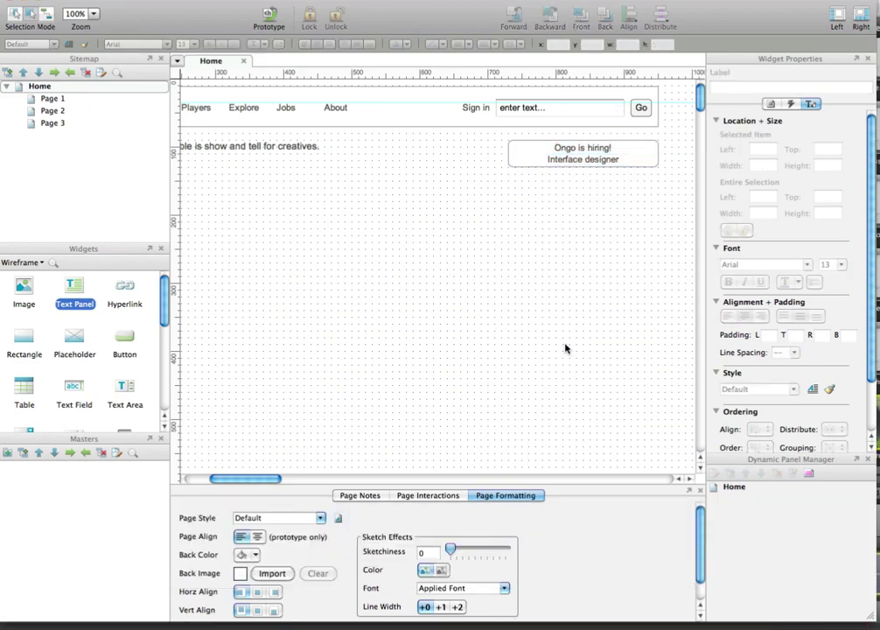
# - Set the font size of the "Interface designer" text to 11
pyautogui.click(583, 160)
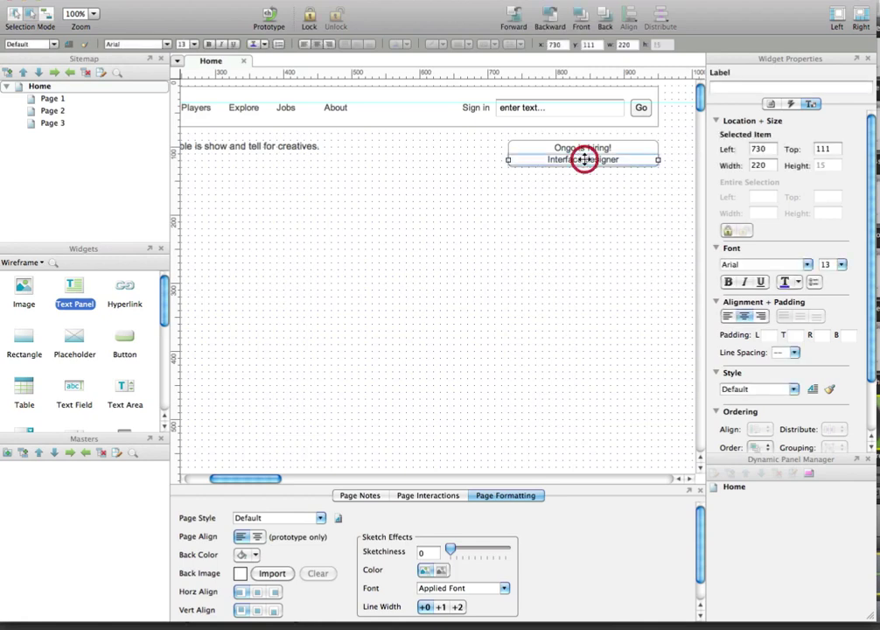
pyautogui.click(184, 44)
pyautogui.write('11')
pyautogui.press('Return')
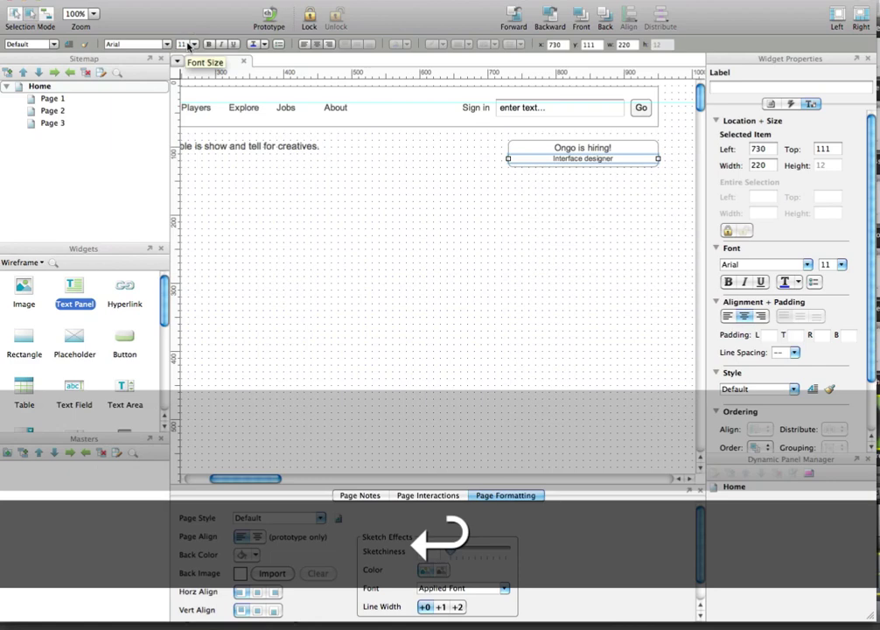
# - Make the "Ongo is hiring!" text bold
pyautogui.click(558, 146)
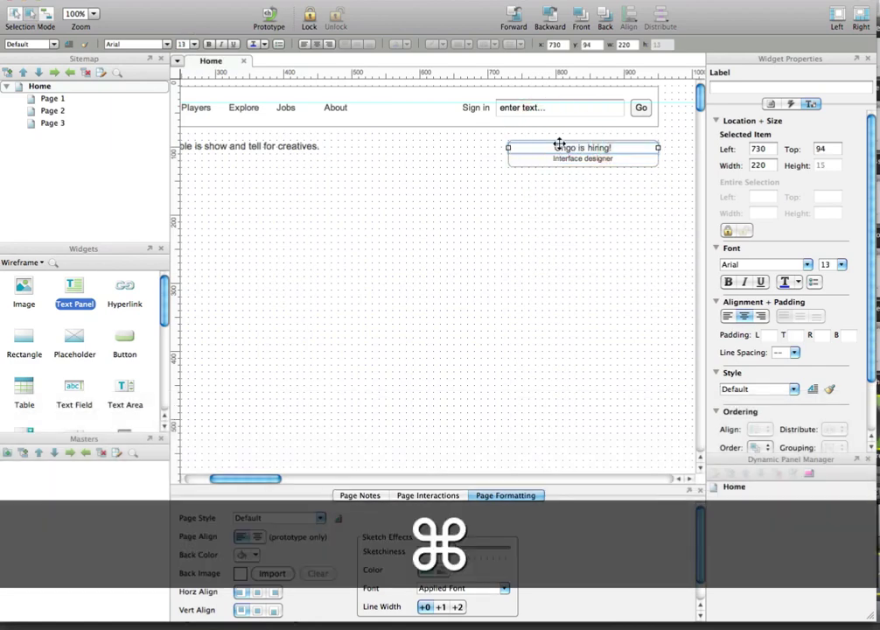
pyautogui.click(210, 45)
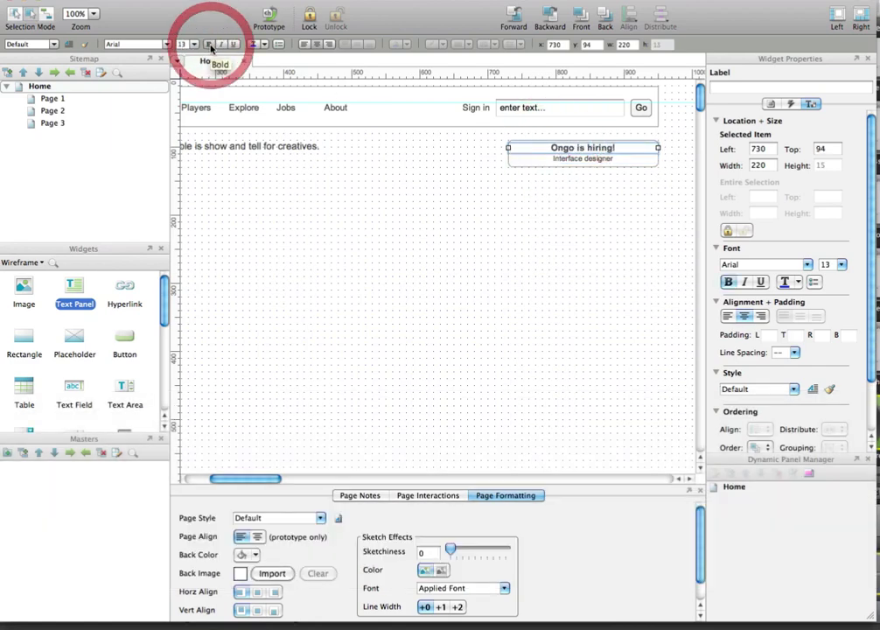
pyautogui.press('super+b')
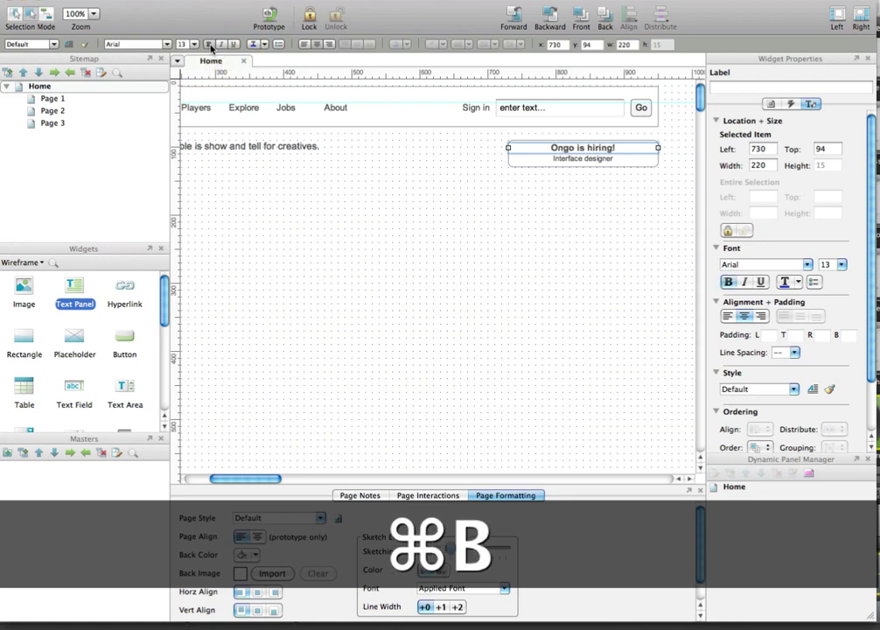
# - Lower both lines in the rounded box, "Interface designer" to top 113 and "Ongo is hiring!" to top 96
pyautogui.click(598, 160)
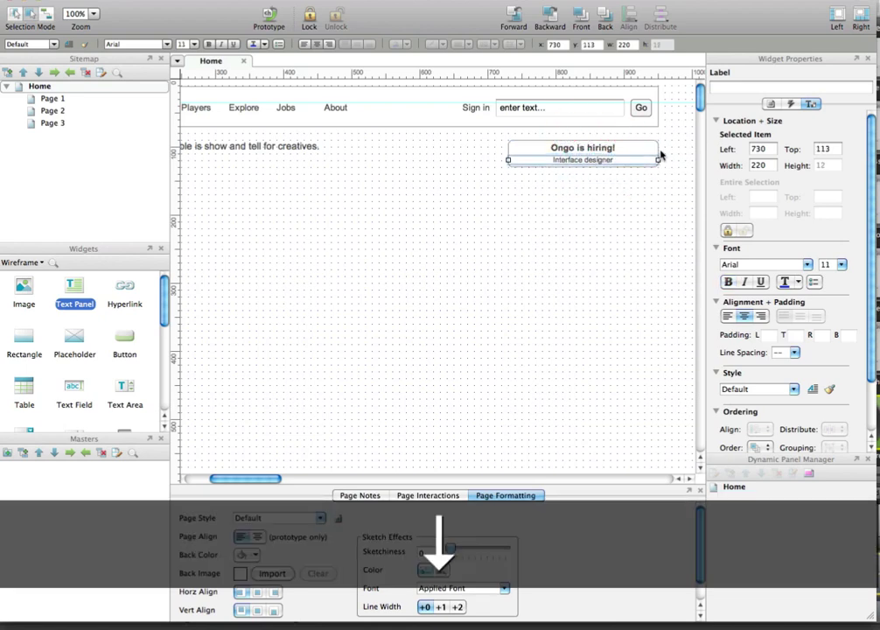
pyautogui.click(651, 149)
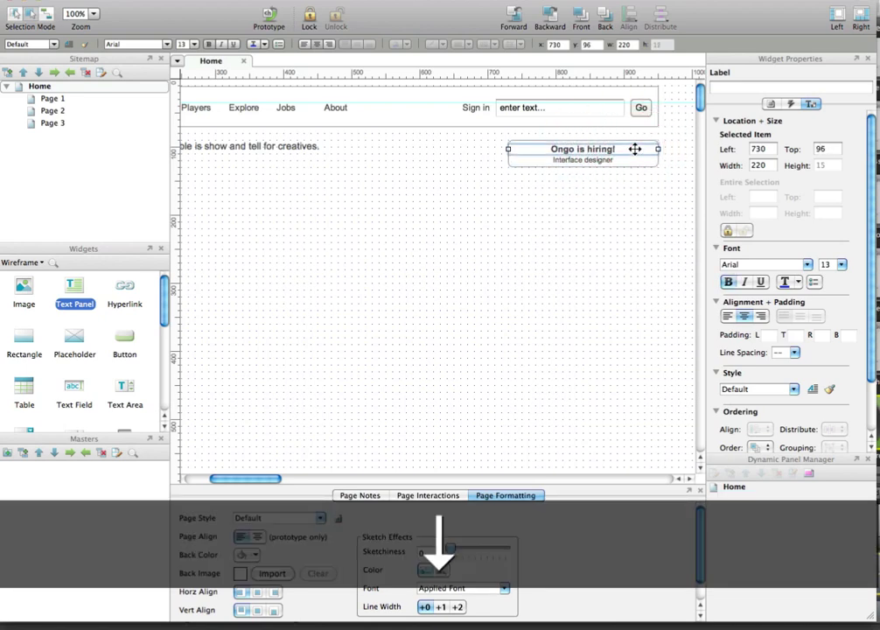
pyautogui.click(544, 228)
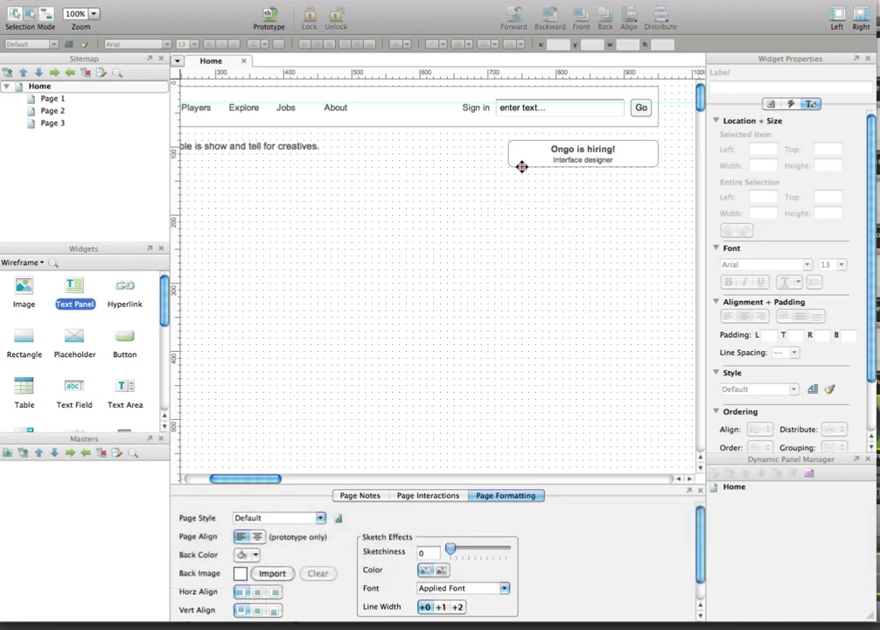
# - Fill the rounded hiring box with the solid colour f1f1f1
pyautogui.click(519, 168)
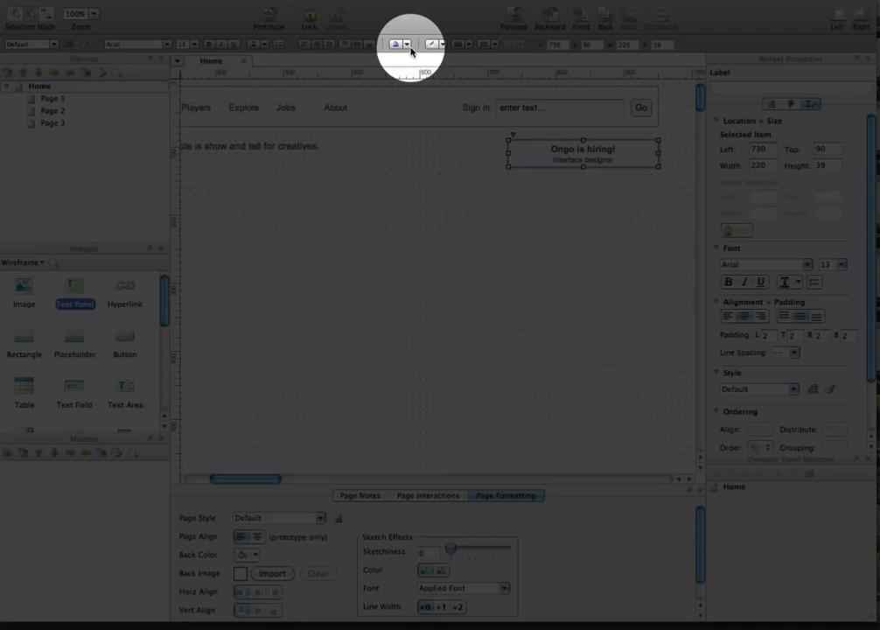
pyautogui.click(406, 43)
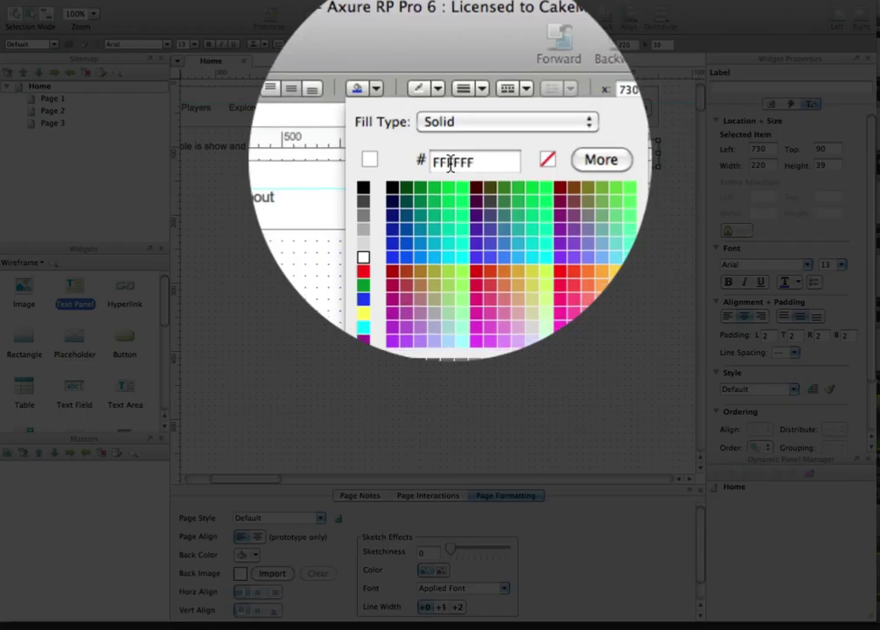
pyautogui.doubleClick(449, 88)
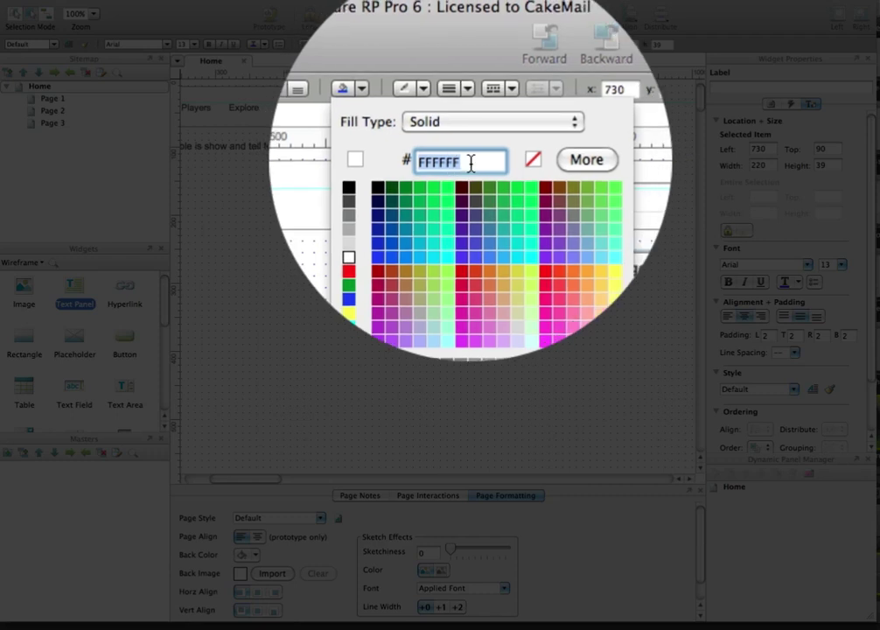
pyautogui.write('f1f1f1')
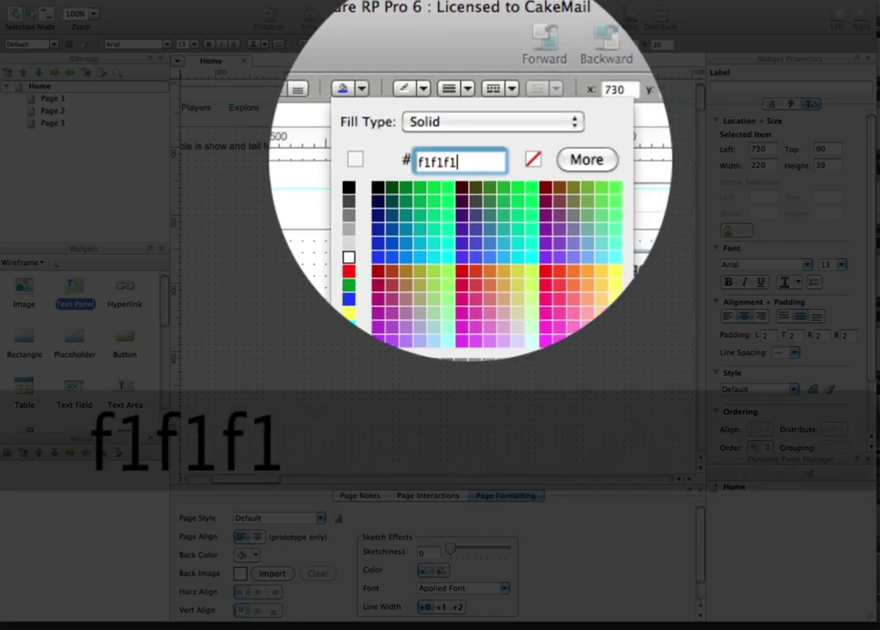
pyautogui.press('Return')
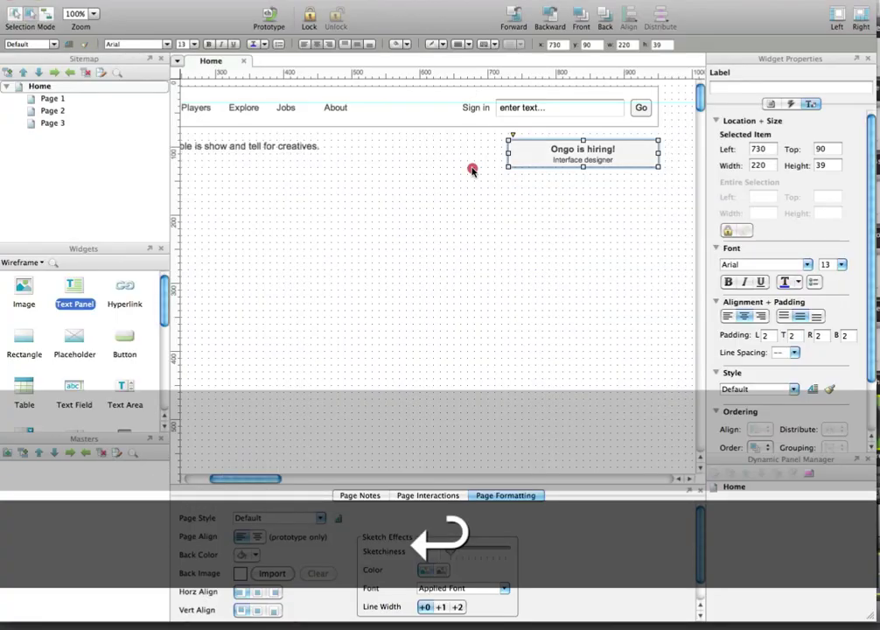
pyautogui.click(472, 169)
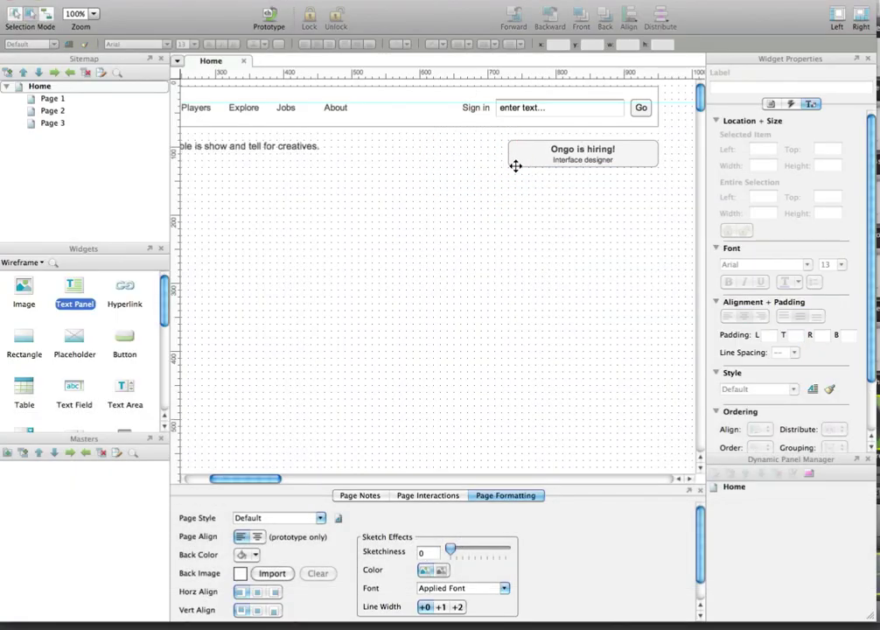
# - Set the border of the rounded hiring box to the solid colour cccccc
pyautogui.click(517, 166)
pyautogui.click(443, 46)
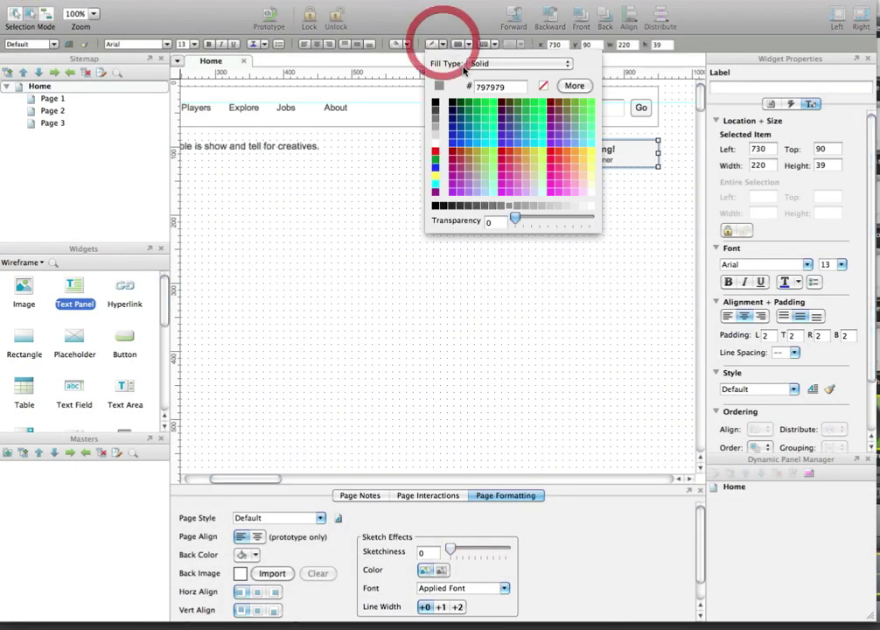
pyautogui.doubleClick(497, 86)
pyautogui.write('cccccc')
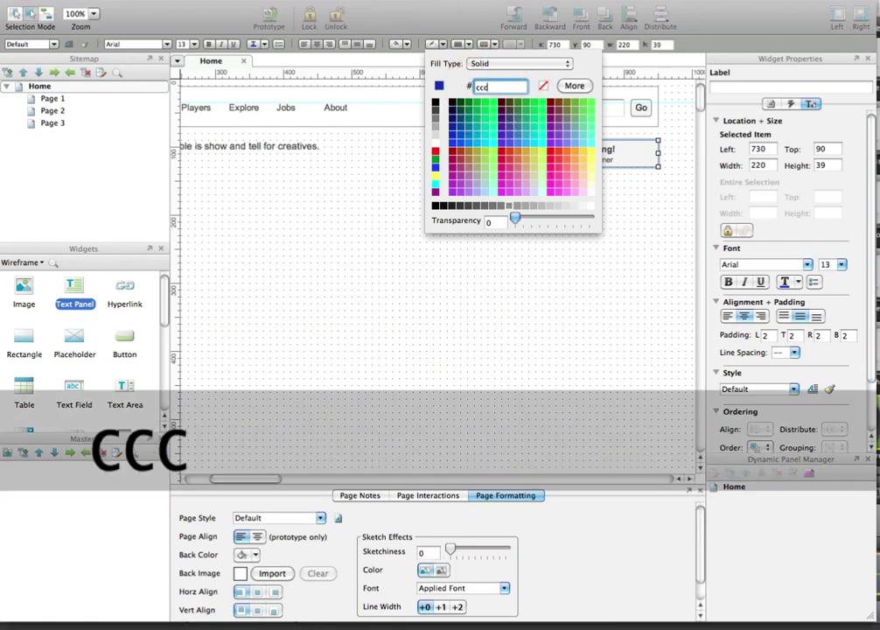
pyautogui.doubleClick(515, 89)
pyautogui.write('cccccc')
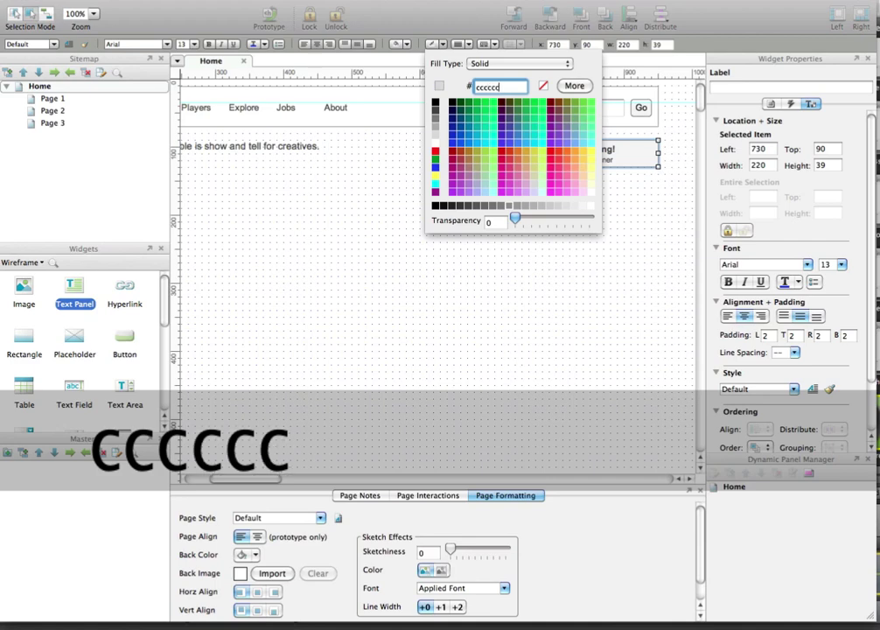
pyautogui.press('Return')
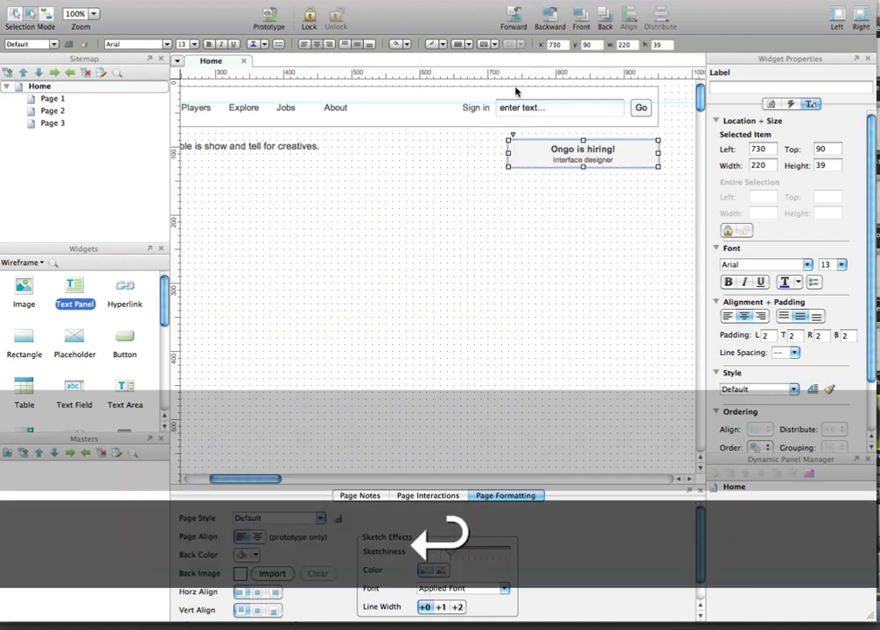
pyautogui.click(408, 236)
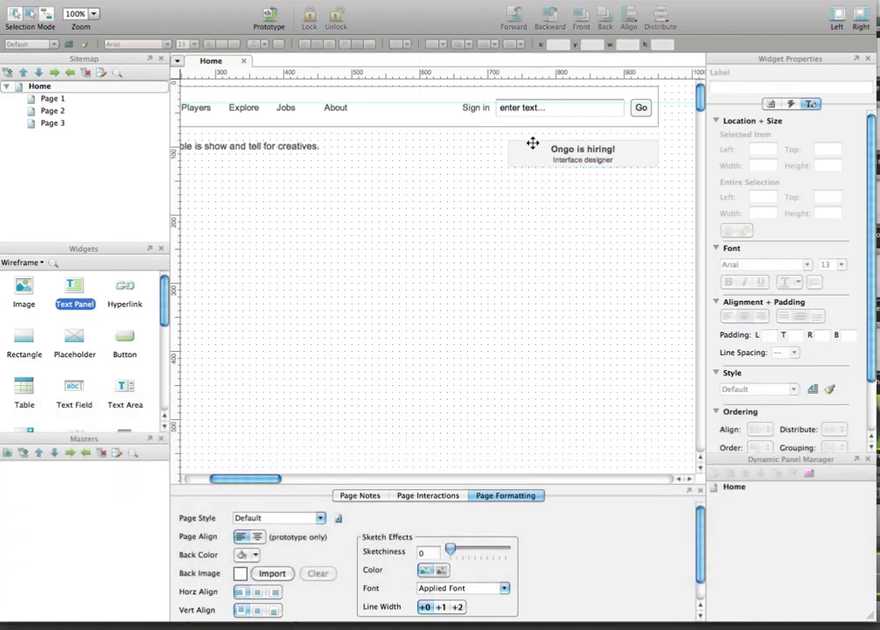
# - Check the Dribbble page in the browser, then move the "What are you working on?" tagline to left 12, top 101
pyautogui.press('super+Tab')
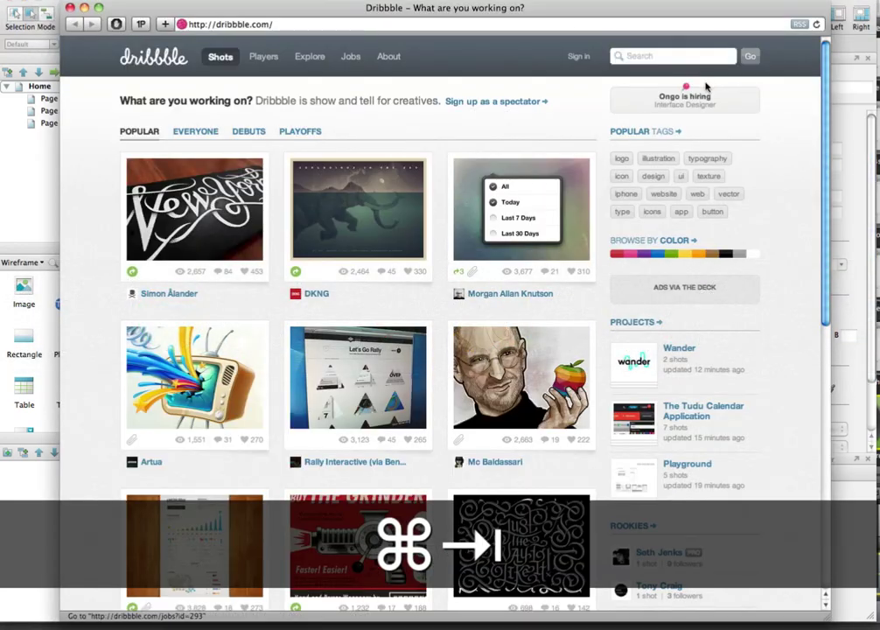
pyautogui.press('super+Tab')
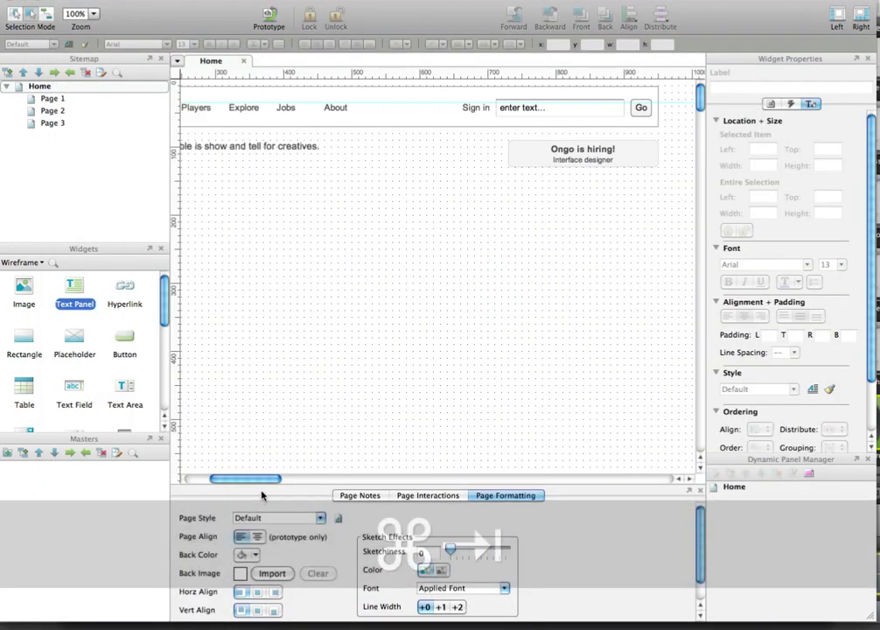
pyautogui.moveTo(260, 482); pyautogui.dragTo(238, 478)
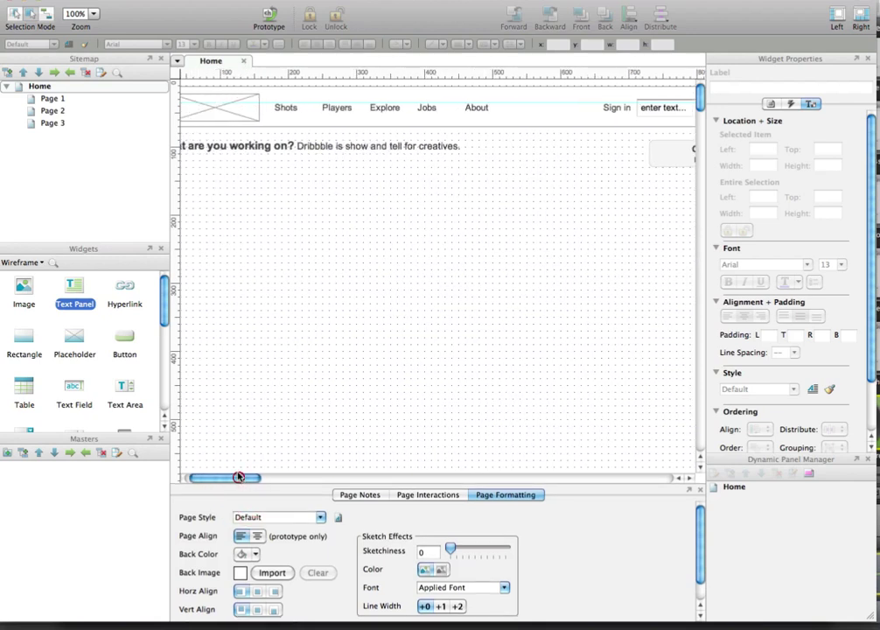
pyautogui.click(385, 148)
pyautogui.hotkey('shift', 'Down')
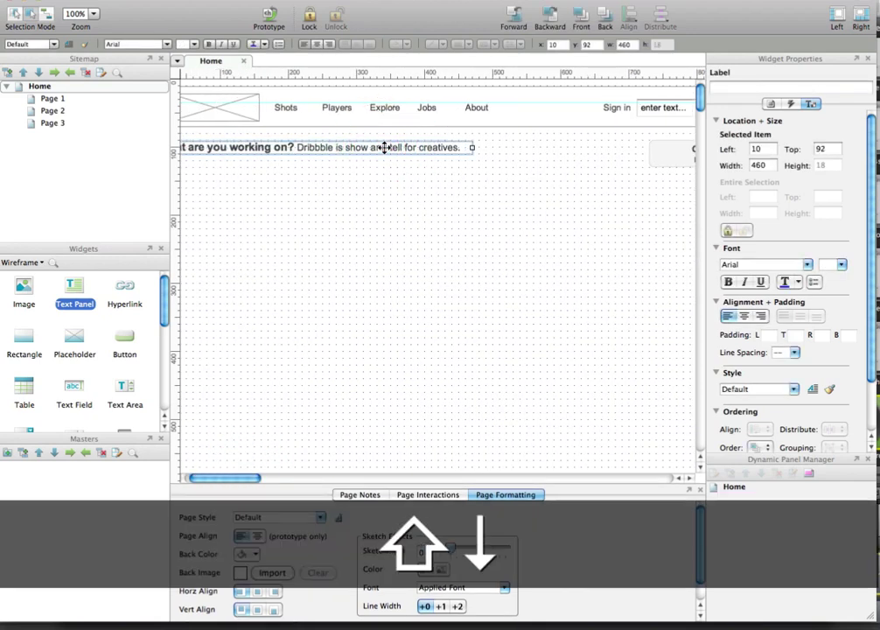
pyautogui.hotkey('shift', 'Down')
pyautogui.moveTo(384, 153)
pyautogui.mouseDown()
pyautogui.moveTo(615, 159)
pyautogui.moveTo(390, 159)
pyautogui.mouseUp()
pyautogui.moveTo(230, 479); pyautogui.dragTo(158, 477)
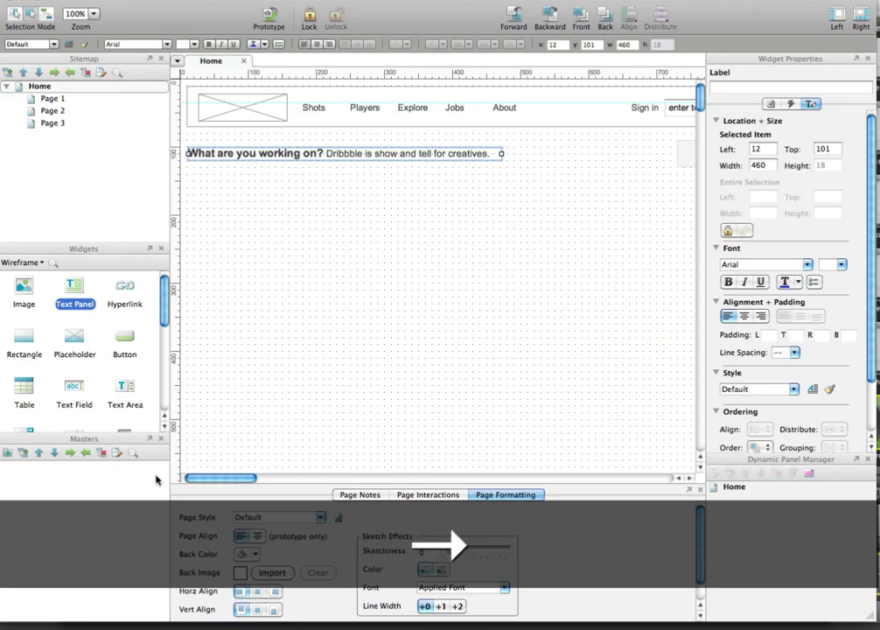
pyautogui.click(447, 329)
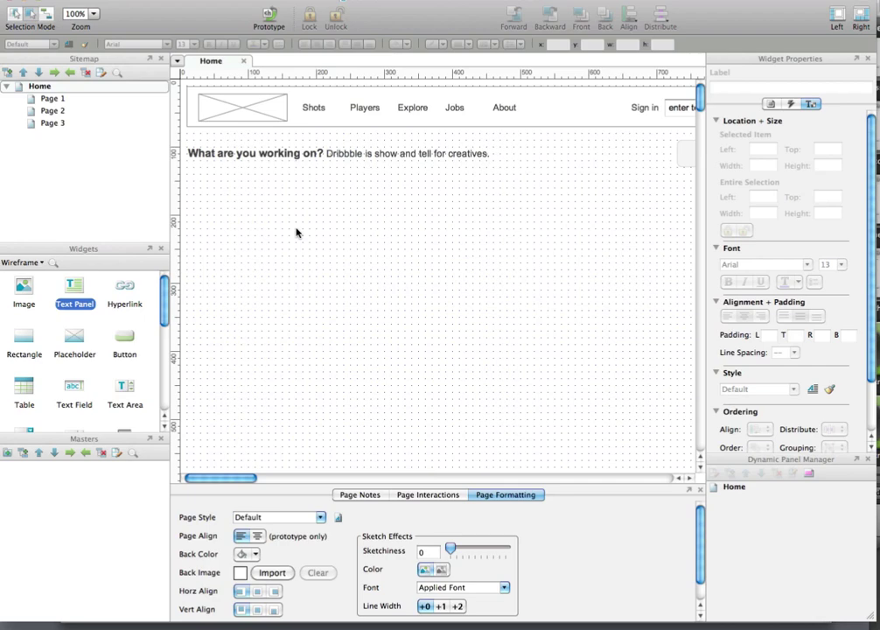
# - Add a bold POPULAR label at left 10, top 145 below the tagline and an 80-wide EVERYONE label beside it
pyautogui.press('super+Tab')
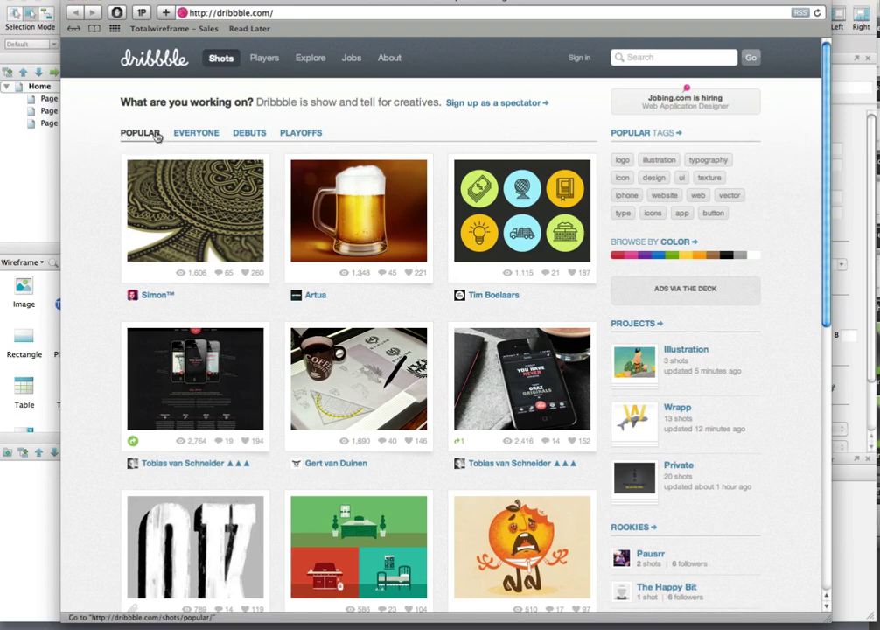
pyautogui.press('super+Tab')
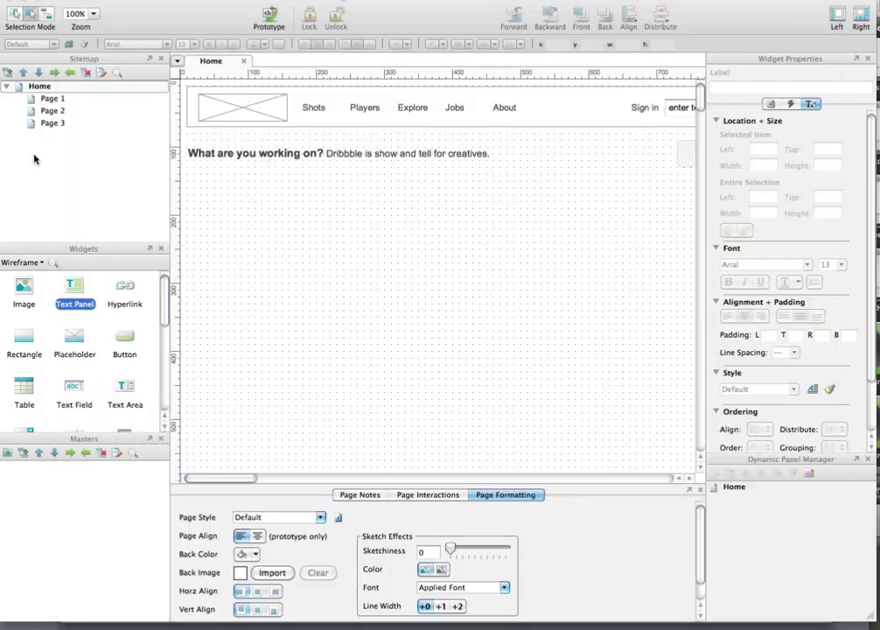
pyautogui.moveTo(74, 289); pyautogui.dragTo(183, 180)
pyautogui.write('POPULAR')
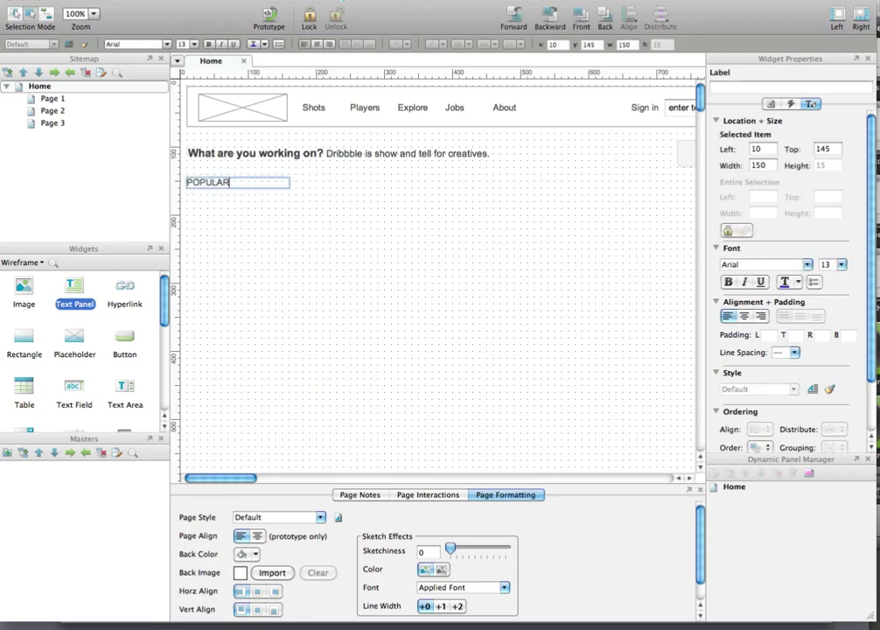
pyautogui.moveTo(294, 182)
pyautogui.mouseDown()
pyautogui.moveTo(226, 189)
pyautogui.moveTo(226, 181)
pyautogui.moveTo(280, 182)
pyautogui.mouseUp()
pyautogui.write('EVERYONE')
pyautogui.press('Escape')
# - Duplicate the EVERYONE label, place the copy at left 190, top 145, and change its text to DEBUTS
pyautogui.hotkey('ctrl', 'c')
pyautogui.hotkey('ctrl', 'v')
pyautogui.hotkey('shift', 'Right')
pyautogui.hotkey('shift', 'Right')
pyautogui.hotkey('shift', 'Right')
pyautogui.hotkey('shift', 'Right')
pyautogui.hotkey('shift', 'Right')
pyautogui.hotkey('shift', 'Right')
pyautogui.hotkey('shift', 'Right')
pyautogui.hotkey('shift', 'Right')
pyautogui.hotkey('shift', 'Right')
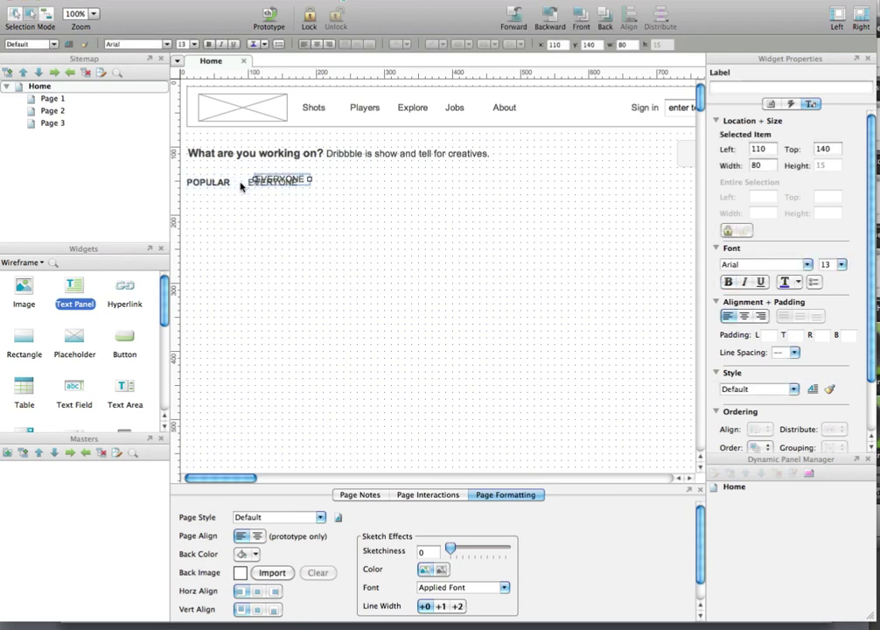
pyautogui.write('DEBUTS')
pyautogui.press('Escape')
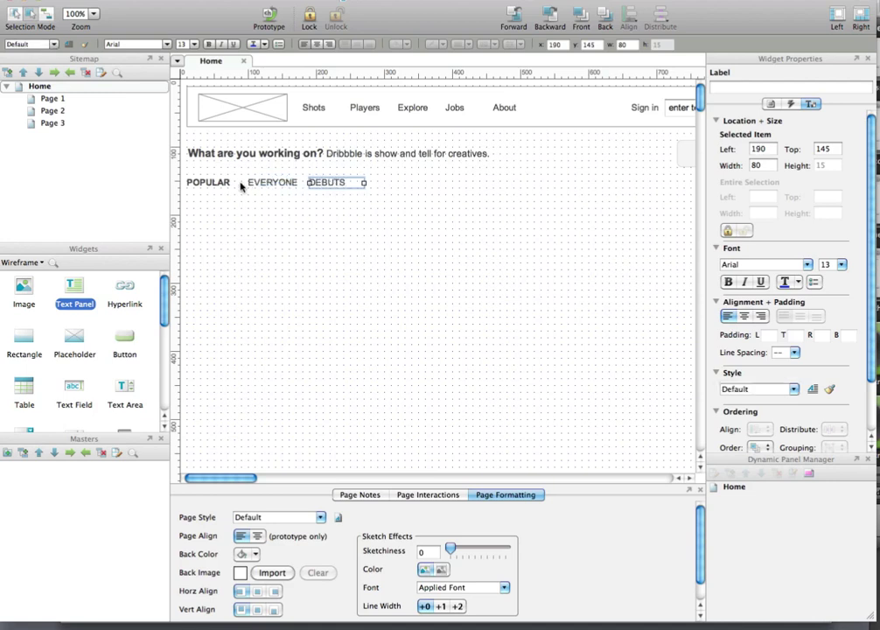
# - Duplicate the DEBUTS label, place the copy at left 270, top 145, and change its text to PLAYOFFS
pyautogui.hotkey('ctrl', 'c')
pyautogui.hotkey('ctrl', 'v')
pyautogui.hotkey('shift', 'Right')
pyautogui.hotkey('shift', 'Right')
pyautogui.hotkey('shift', 'Right')
pyautogui.hotkey('shift', 'Right')
pyautogui.hotkey('shift', 'Right')
pyautogui.hotkey('shift', 'Right')
pyautogui.hotkey('shift', 'Right')
pyautogui.hotkey('shift', 'Right')
pyautogui.write('PLAYOFFS')
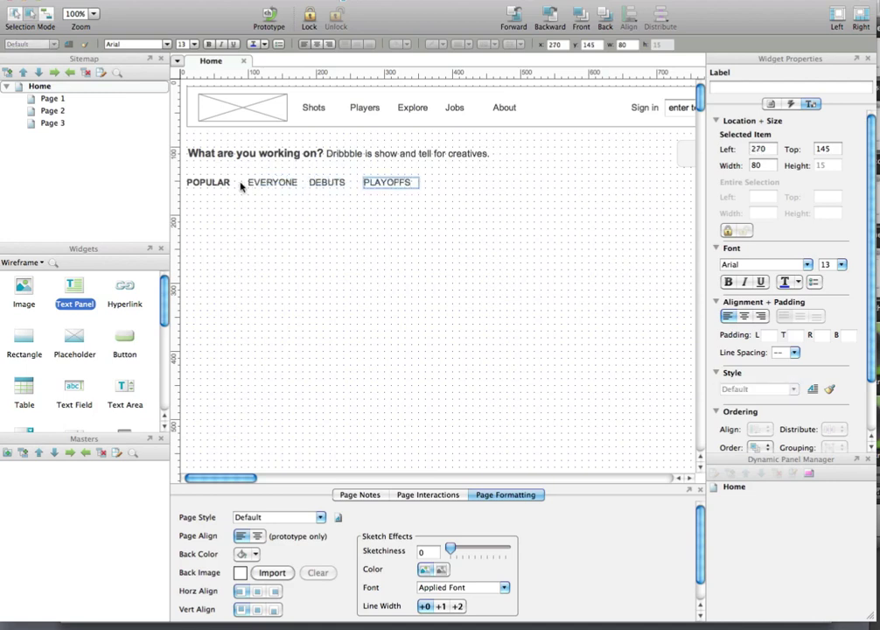
# - Distribute the four tab labels from POPULAR to PLAYOFFS horizontally
pyautogui.click(323, 214)
pyautogui.moveTo(538, 238); pyautogui.dragTo(209, 163)
pyautogui.click(661, 16)
pyautogui.click(744, 35)
pyautogui.click(585, 290)
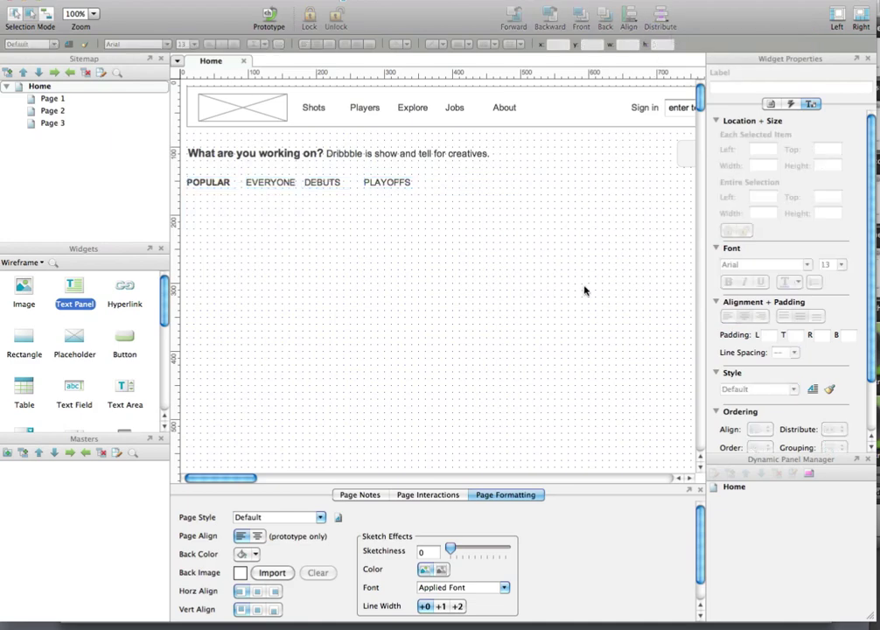
# - Add a long horizontal line under the tab labels and a short heavier line beneath POPULAR
pyautogui.scroll(-3, 76, 329)
pyautogui.moveTo(74, 311); pyautogui.dragTo(645, 201)
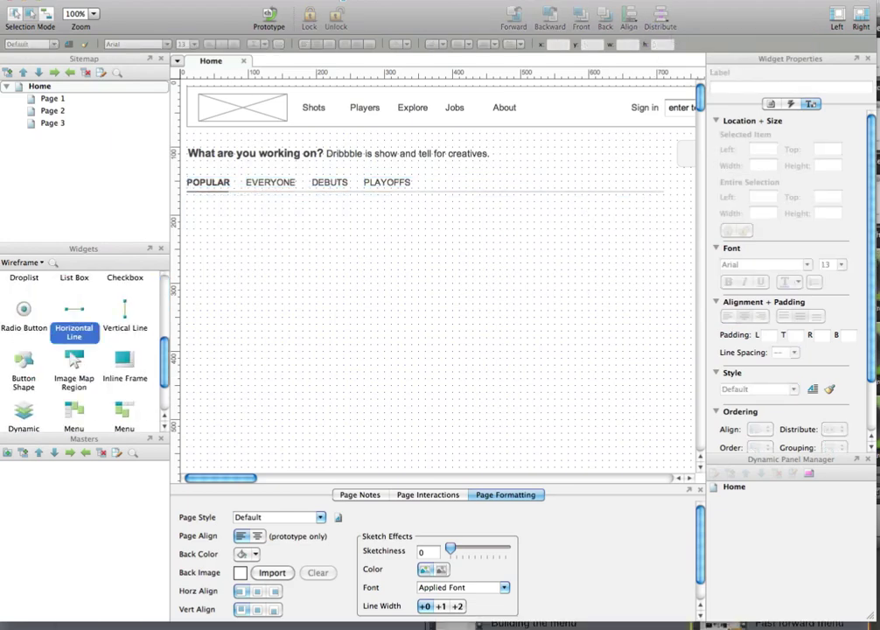
# - Check the shot thumbnails on the Dribbble page, then try out a rectangle of about 200 by 160 on the canvas
pyautogui.press('super+Tab')
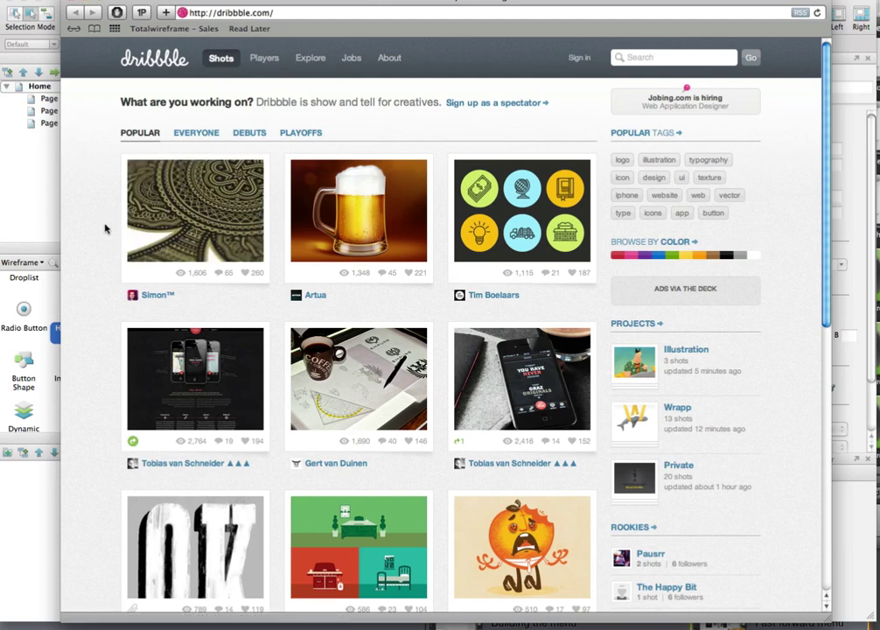
pyautogui.moveTo(163, 225)
pyautogui.moveTo(122, 229)
pyautogui.click(15, 225)
pyautogui.scroll(5, 73, 368)
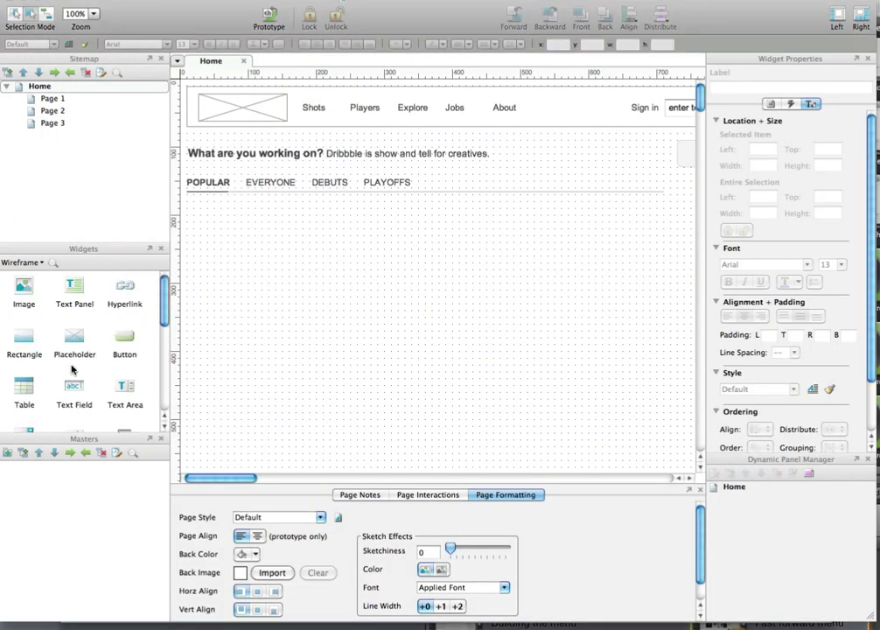
pyautogui.moveTo(25, 336); pyautogui.dragTo(234, 270)
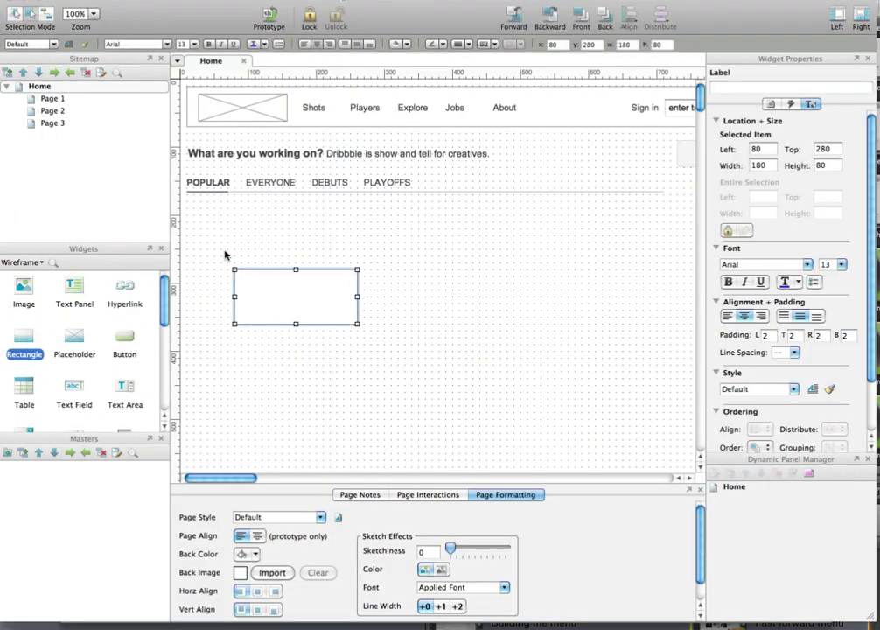
pyautogui.click(226, 254)
pyautogui.click(263, 289)
pyautogui.moveTo(357, 324); pyautogui.dragTo(372, 379)
pyautogui.click(427, 245)
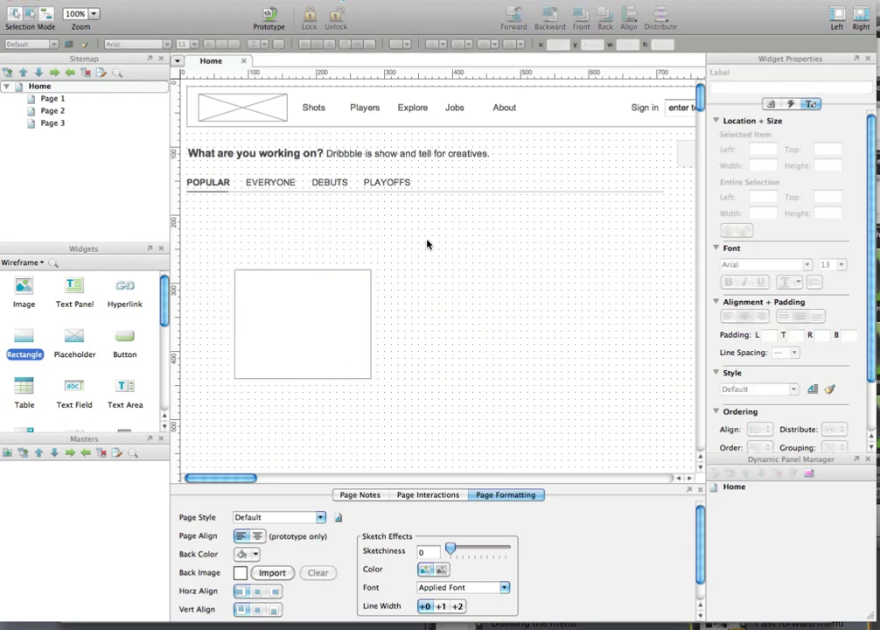
# - Locate the Dynamic Panel widget in the wireframe widget library
pyautogui.scroll(-3, 74, 354)
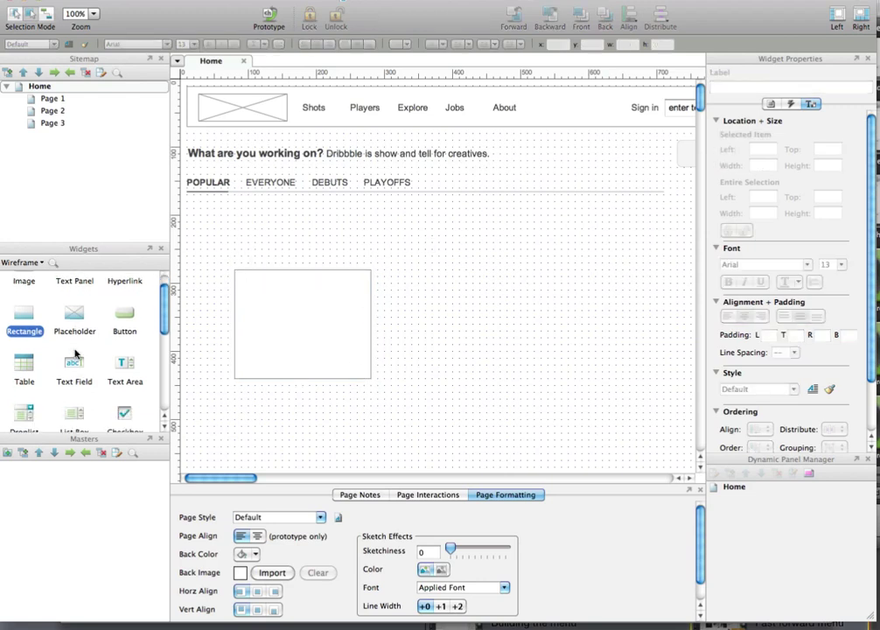
pyautogui.scroll(-5, 75, 355)
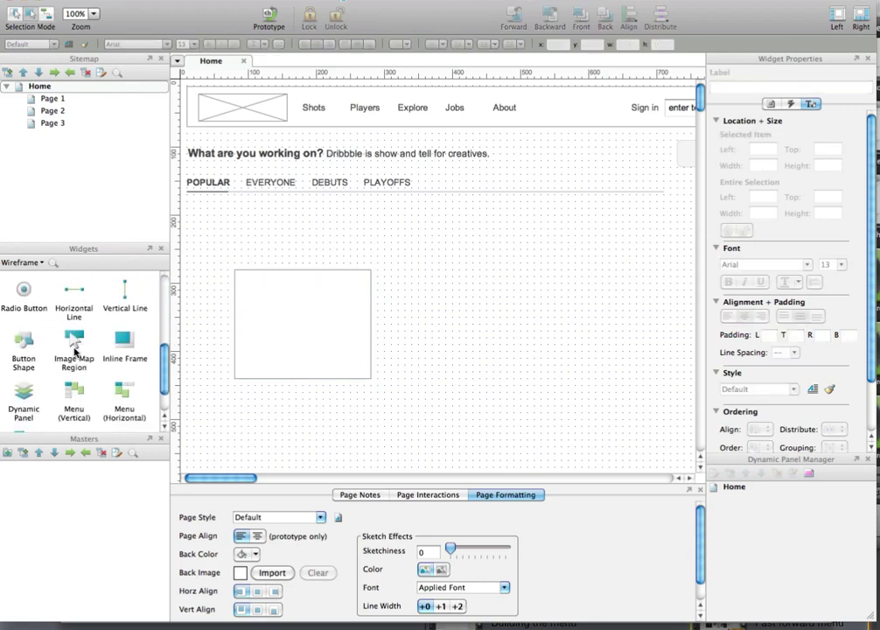
pyautogui.scroll(-2, 73, 354)
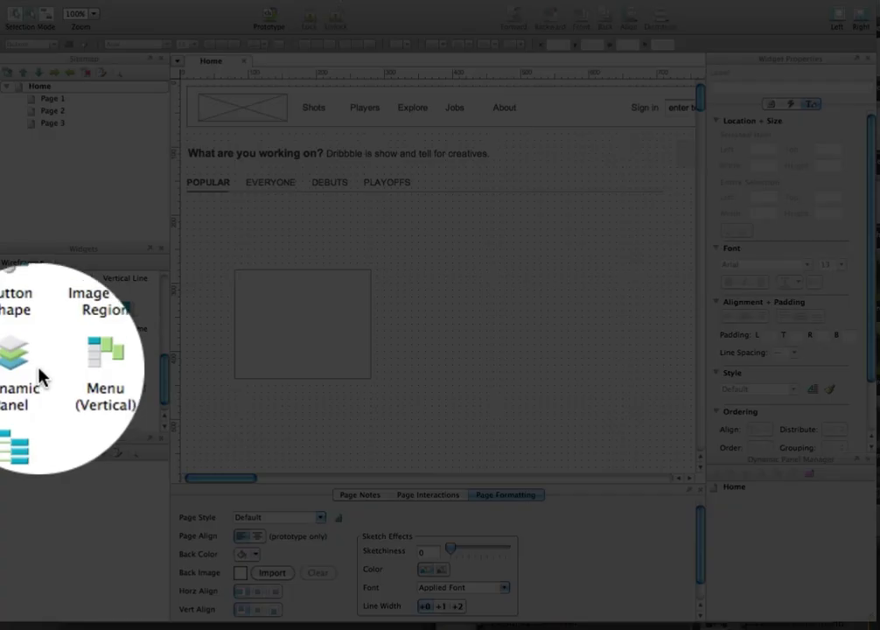
pyautogui.click(31, 340)
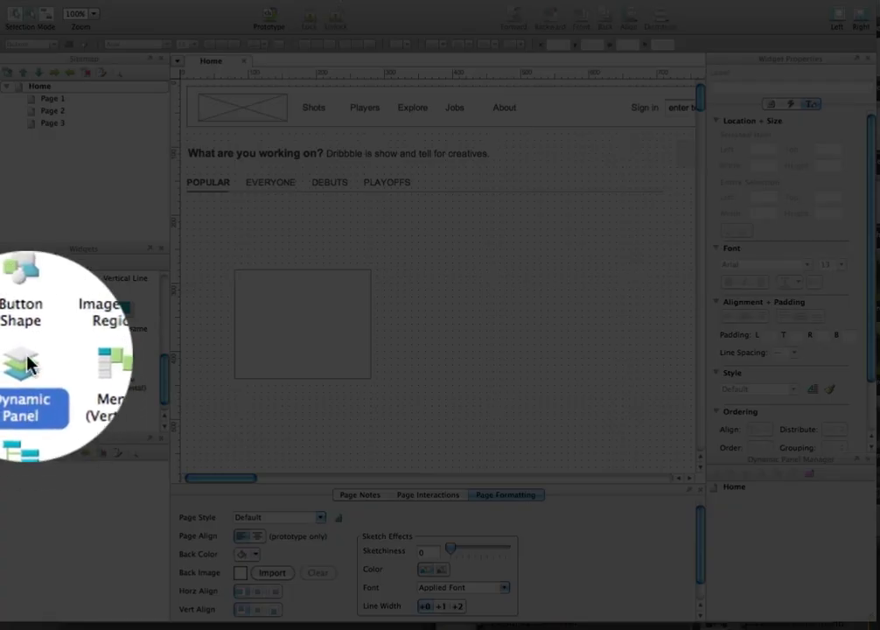
# - Place a rectangle at left 10, top 180 below the POPULAR tab and size it to 220 wide by 191 high
pyautogui.press('super+Tab')
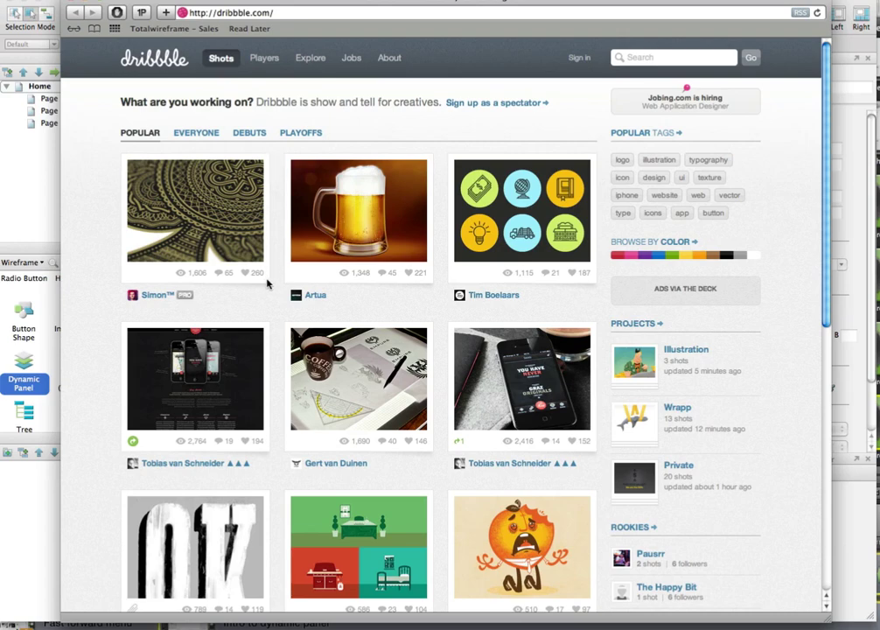
pyautogui.press('super+Tab')
pyautogui.scroll(5, 52, 360)
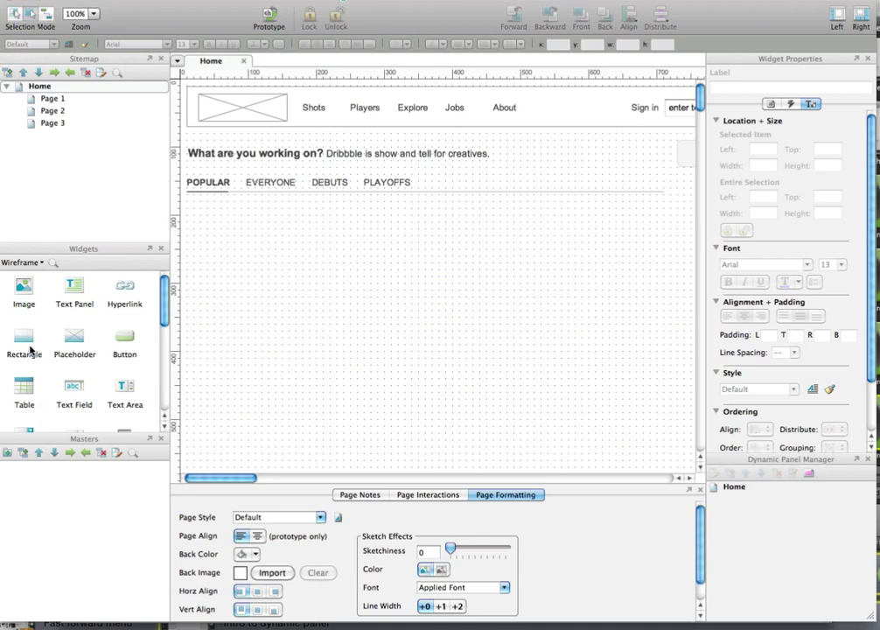
pyautogui.moveTo(30, 348); pyautogui.dragTo(186, 200)
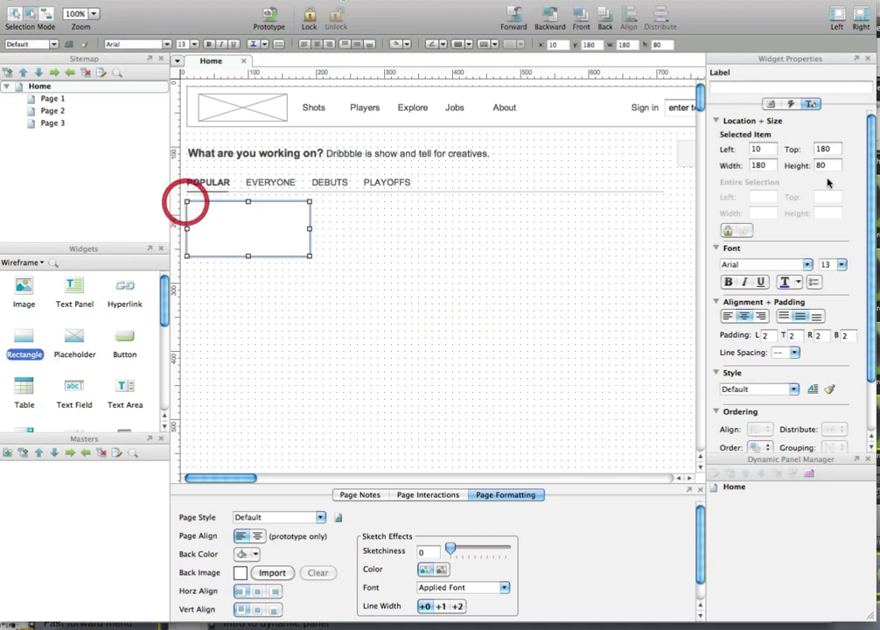
pyautogui.doubleClick(761, 166)
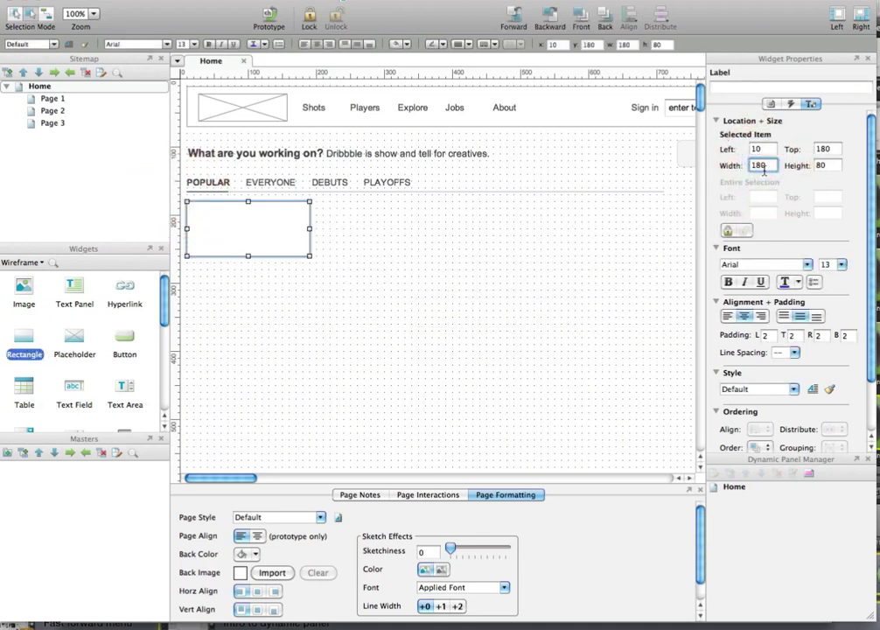
pyautogui.write('220')
pyautogui.press('Tab')
pyautogui.write('191')
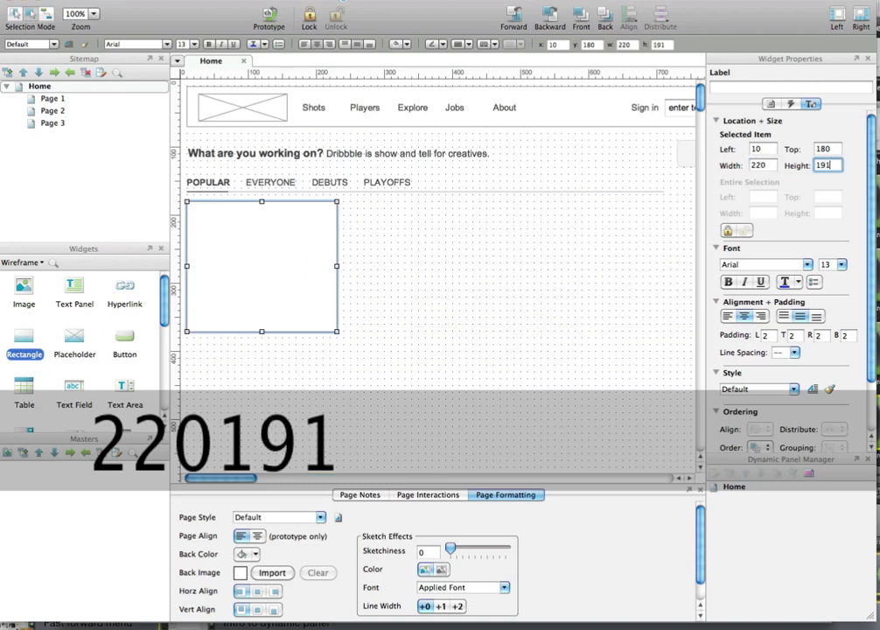
pyautogui.click(417, 269)
# - Place a placeholder at left 20, top 190 inside the shot card and size it to 200 wide by 150 high
pyautogui.press('super+Tab')
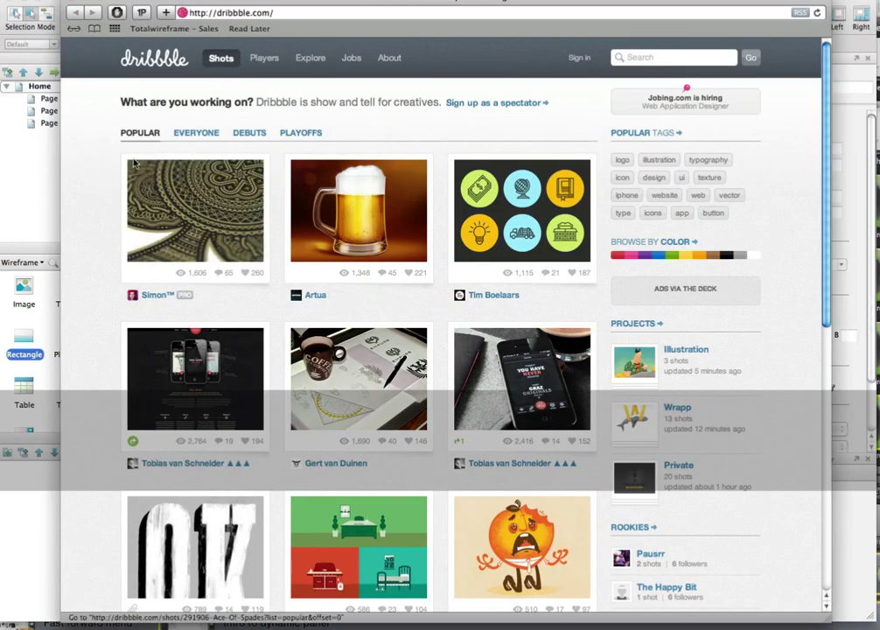
pyautogui.moveTo(145, 229)
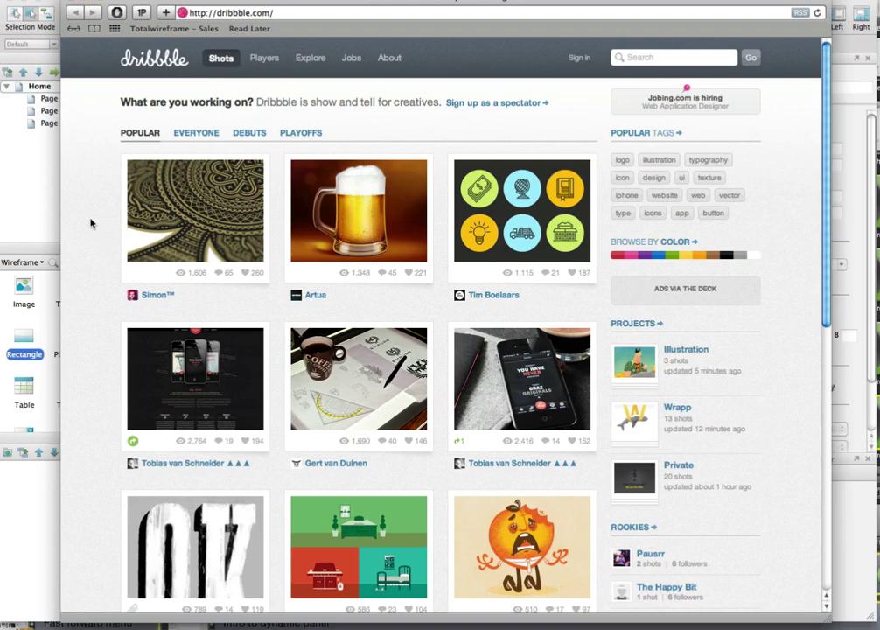
pyautogui.click(33, 210)
pyautogui.moveTo(74, 340); pyautogui.dragTo(195, 205)
pyautogui.doubleClick(772, 165)
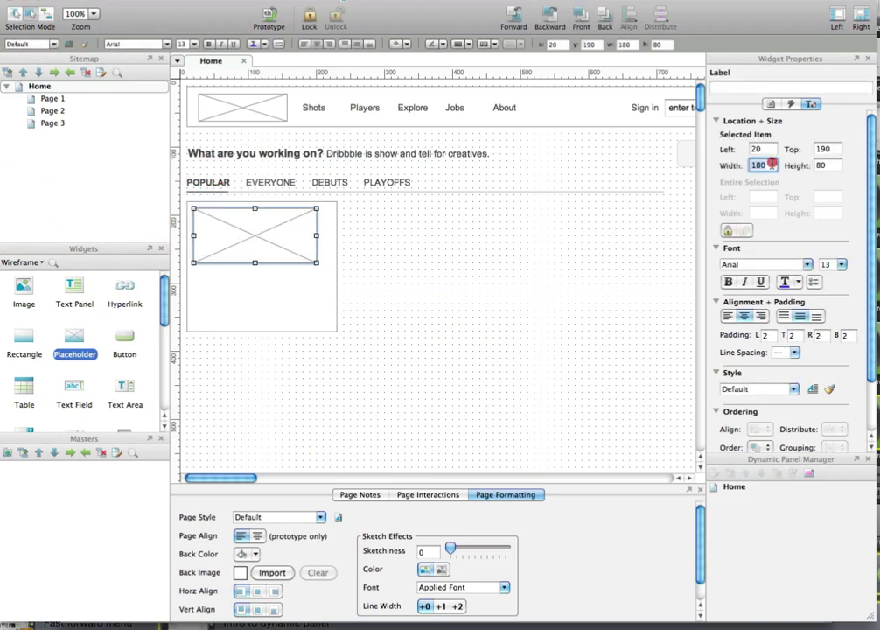
pyautogui.click(772, 165)
pyautogui.write('20')
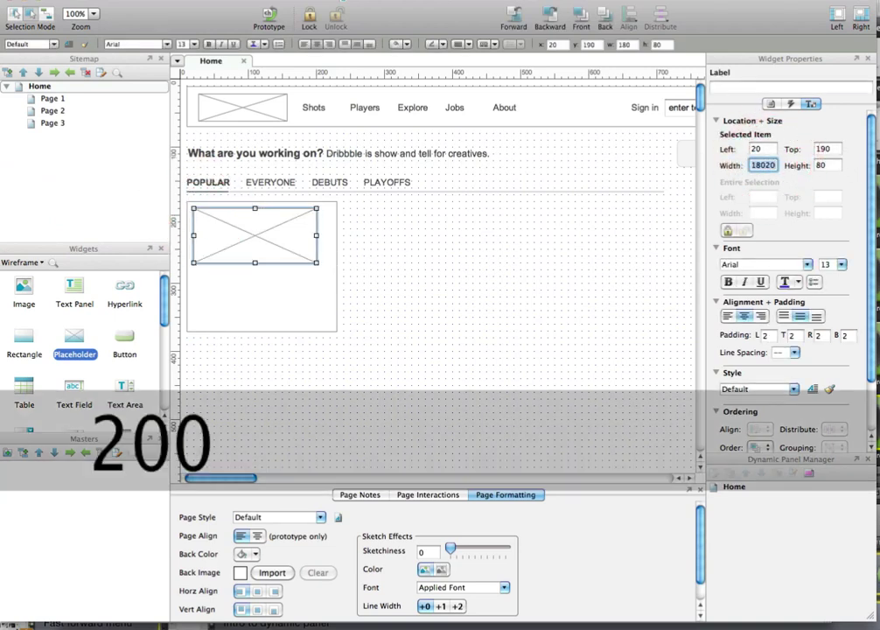
pyautogui.write('0200')
pyautogui.press('Tab')
pyautogui.write('15')
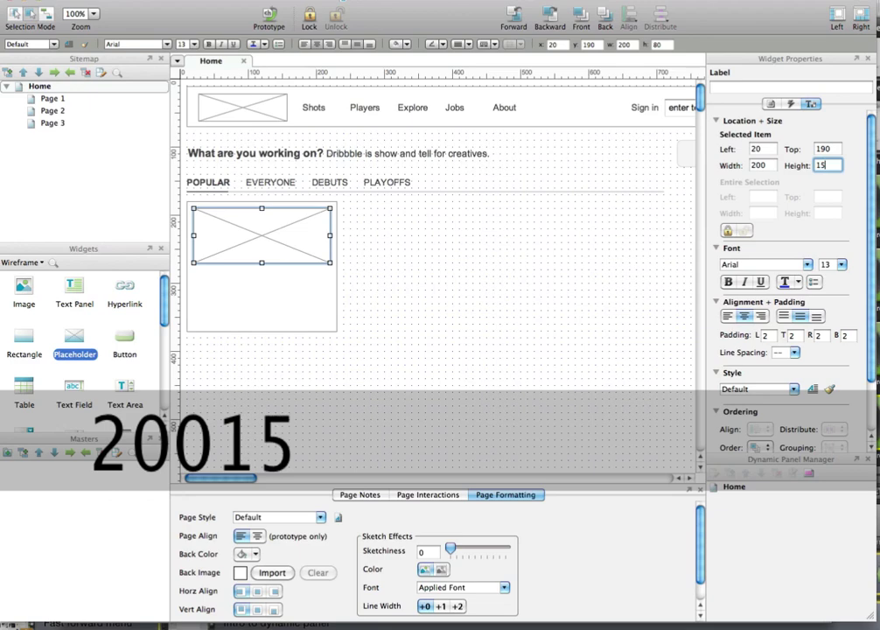
pyautogui.write('0')
pyautogui.click(448, 273)
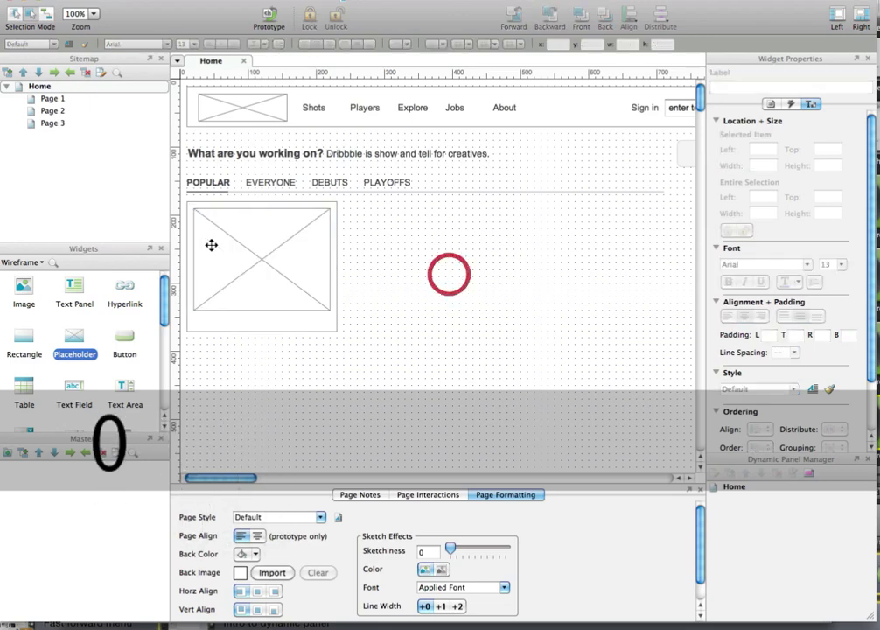
pyautogui.click(213, 244)
pyautogui.click(418, 249)
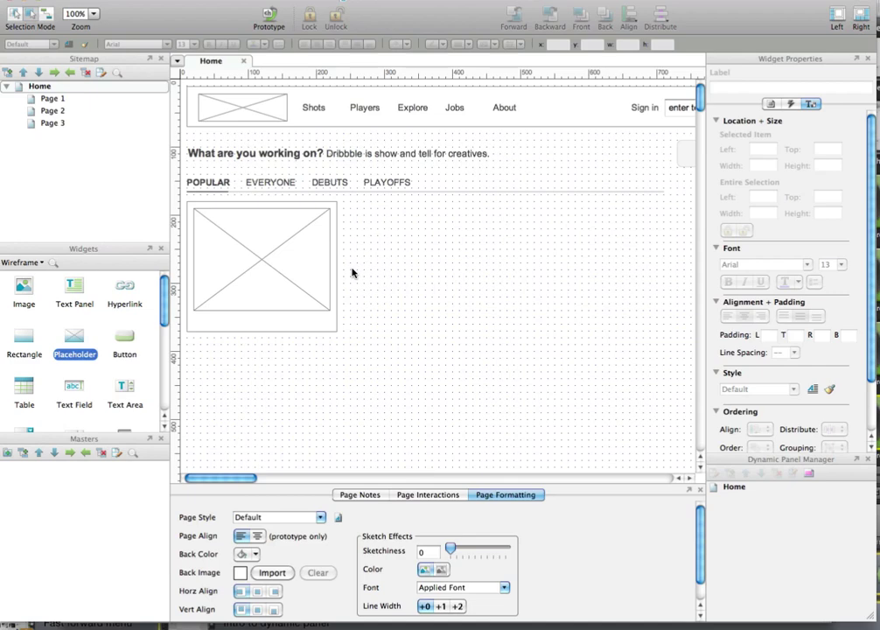
# - Check the first shot's statistics on the Dribbble page and add a text panel reading 1,606 below the wireframe card
pyautogui.press('super+Tab')
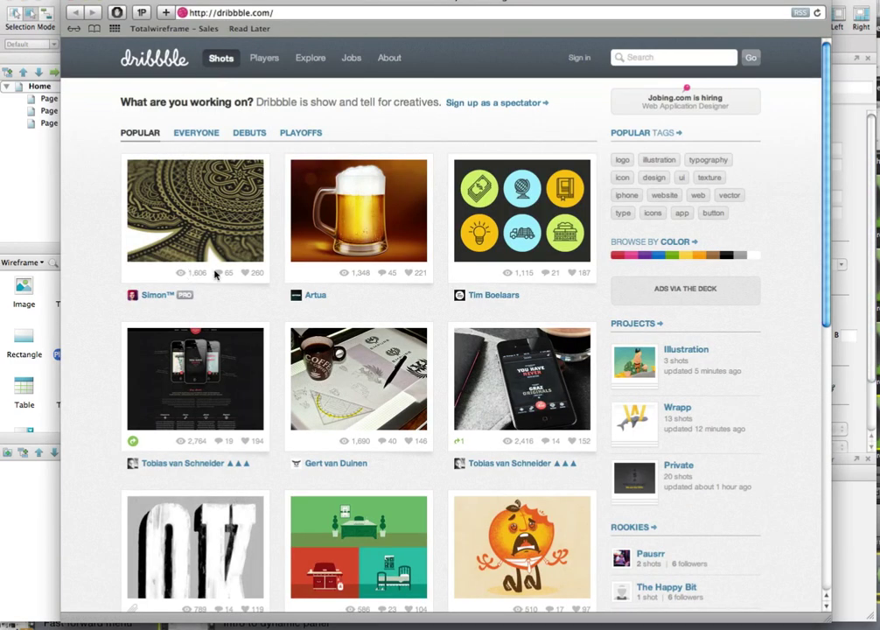
pyautogui.press('super+Tab')
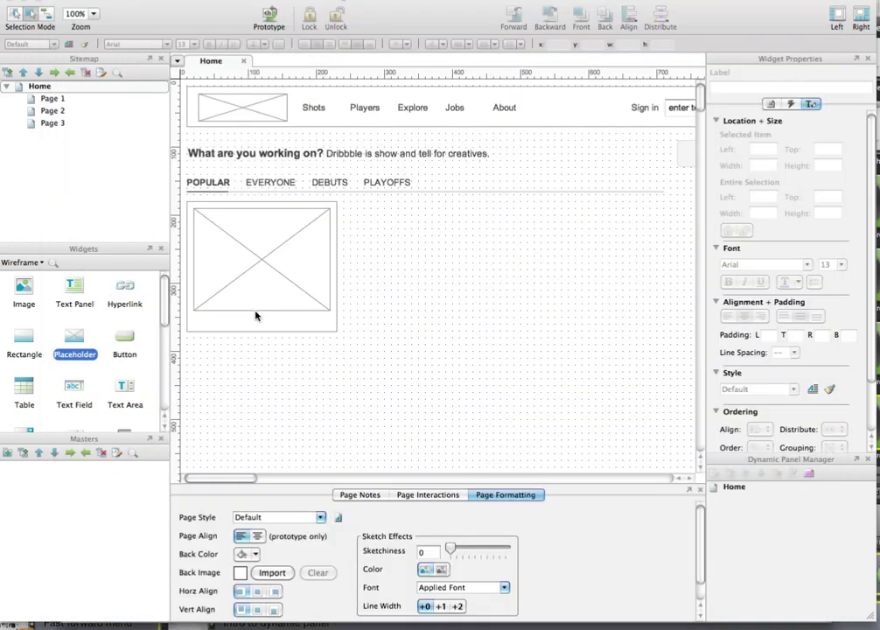
pyautogui.moveTo(74, 289); pyautogui.dragTo(246, 390)
pyautogui.press('super+Tab')
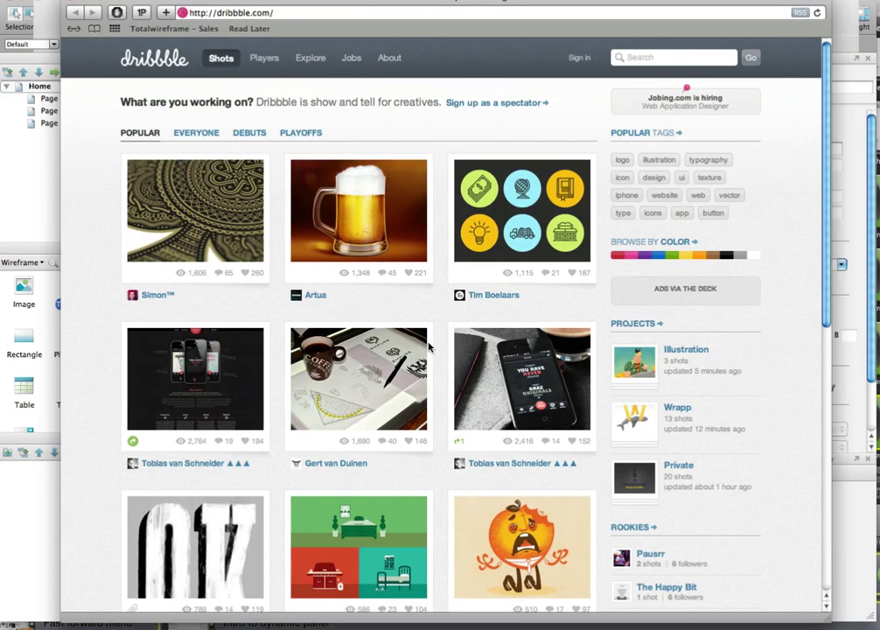
pyautogui.press('super+Tab')
pyautogui.write('1,')
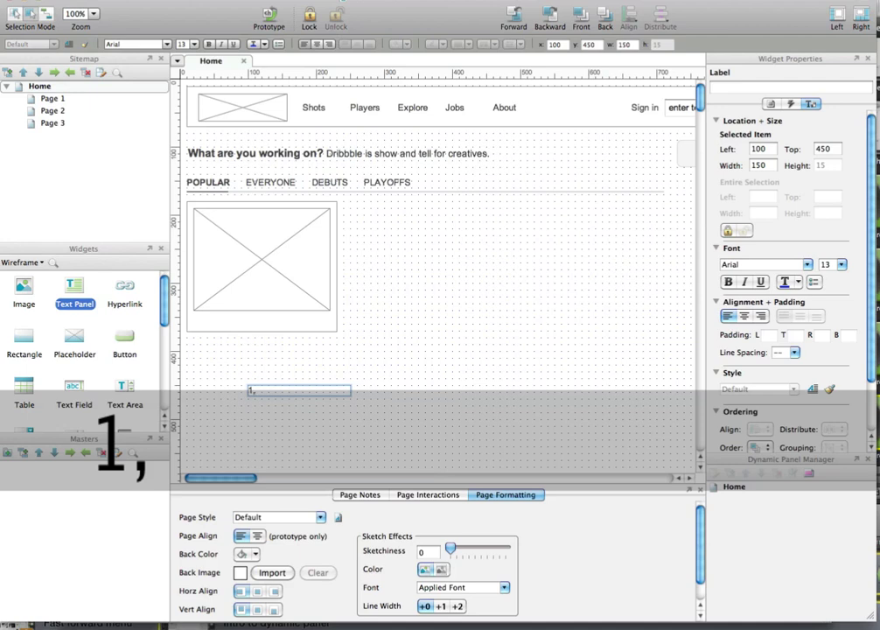
pyautogui.write('606')
pyautogui.click(428, 342)
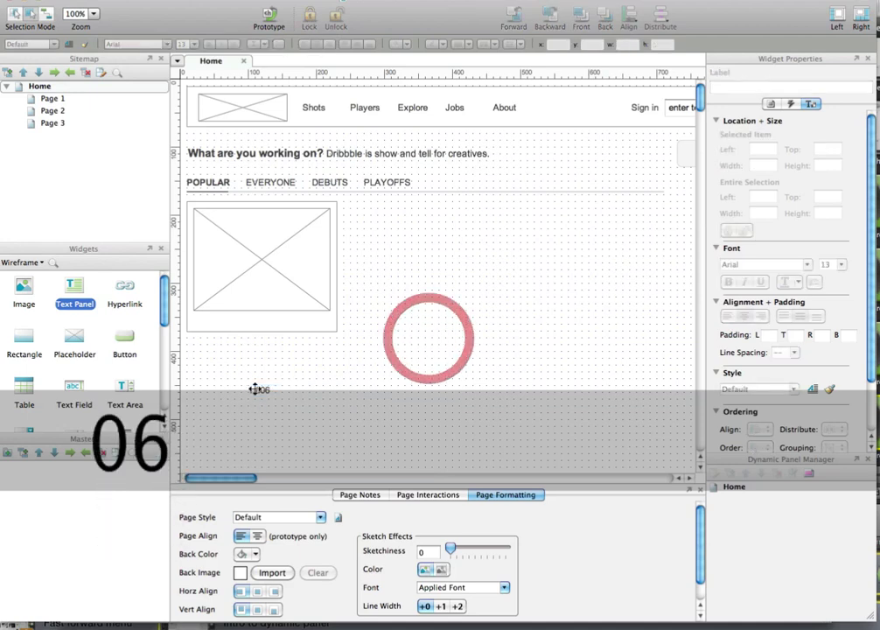
# - Narrow the 1,606 text panel to 50 wide and set its font size to 11
pyautogui.click(257, 387)
pyautogui.moveTo(351, 390); pyautogui.dragTo(282, 390)
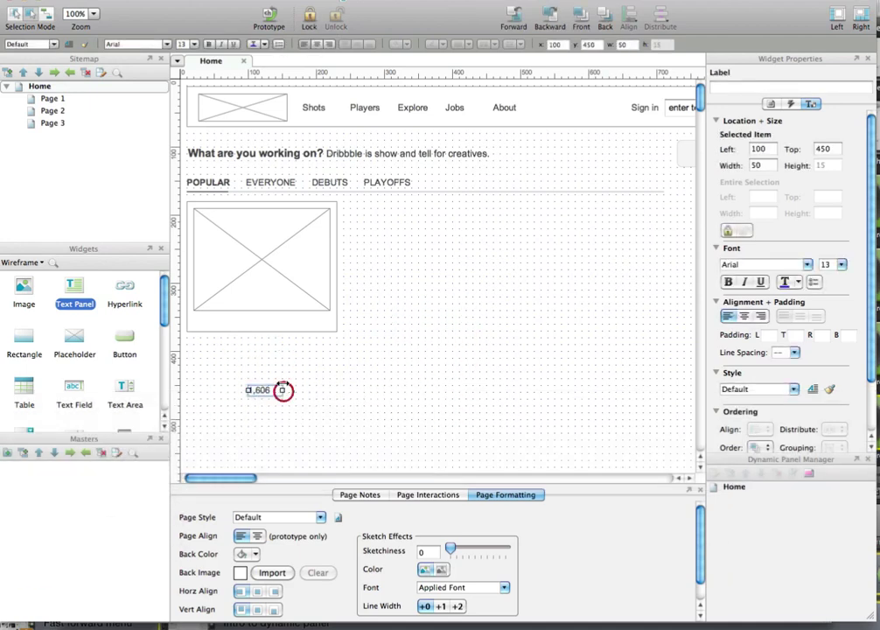
pyautogui.click(182, 44)
pyautogui.write('1')
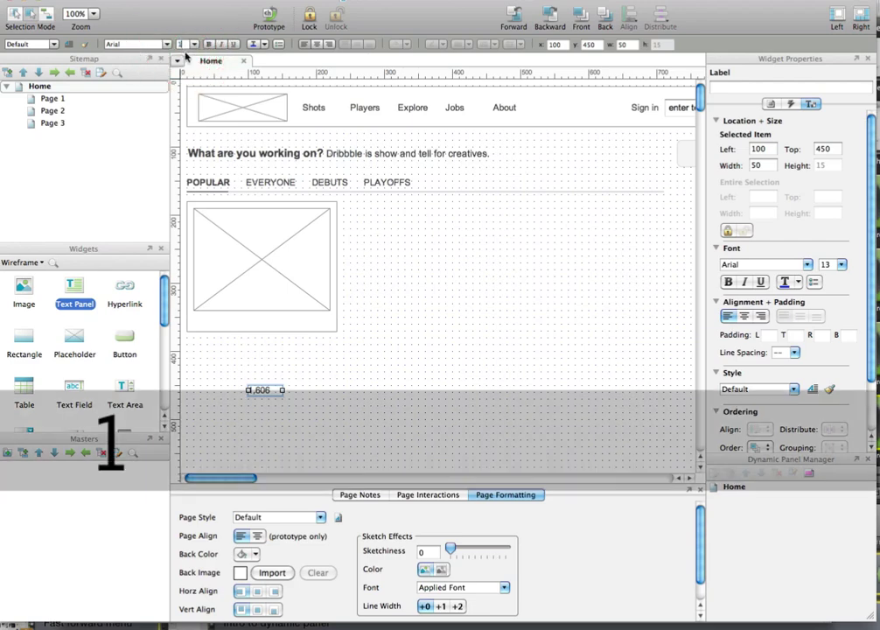
pyautogui.write('1')
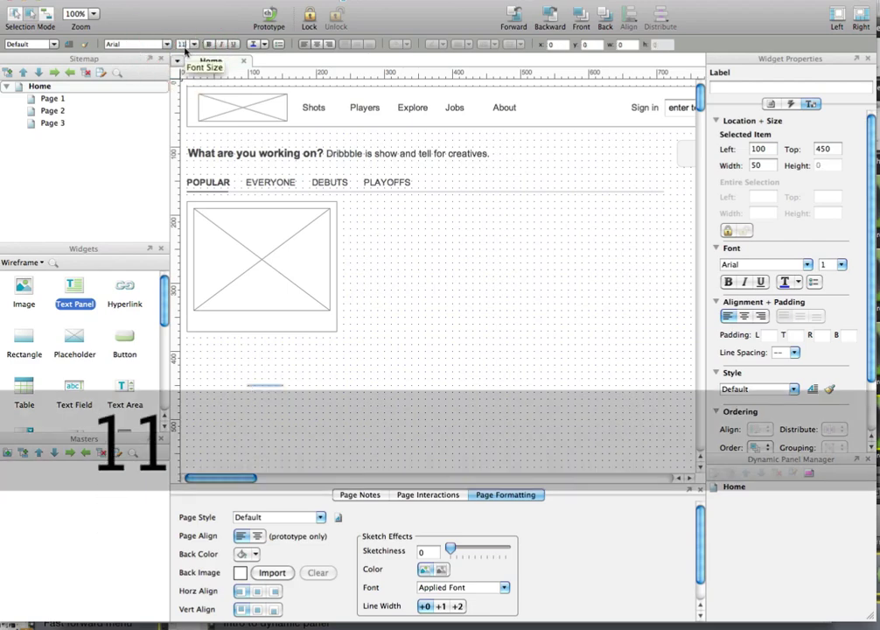
pyautogui.click(402, 445)
pyautogui.click(258, 390)
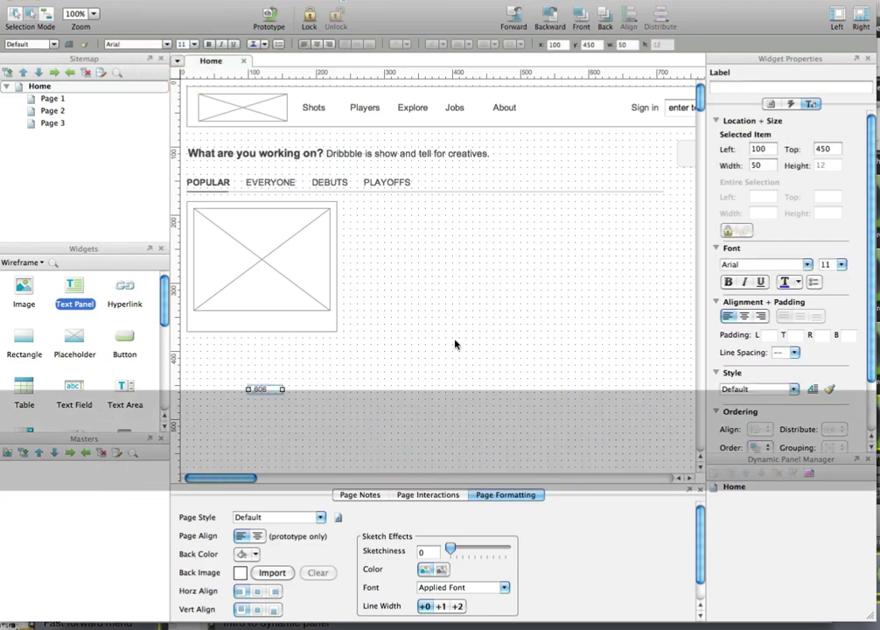
# - Move the 1,606 text panel into the card, beneath the image placeholder at left 120, top 350
pyautogui.hotkey('shift', 'Up')
pyautogui.hotkey('shift', 'Up')
pyautogui.hotkey('shift', 'Up')
pyautogui.hotkey('shift', 'Up')
pyautogui.hotkey('shift', 'Up')
pyautogui.hotkey('shift', 'Up')
pyautogui.hotkey('shift', 'Up')
pyautogui.hotkey('shift', 'Up')
pyautogui.hotkey('shift', 'Up')
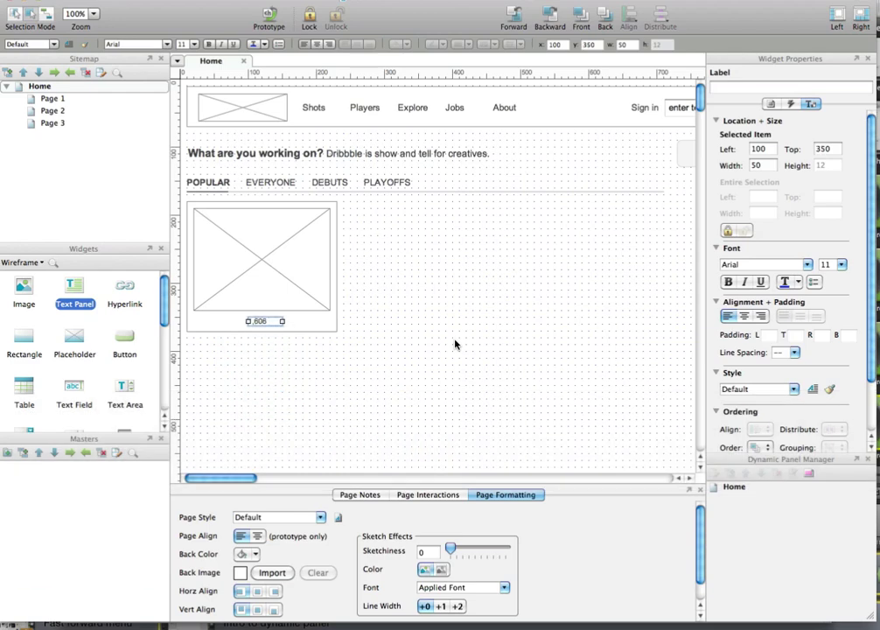
pyautogui.hotkey('shift', 'Right')
pyautogui.hotkey('shift', 'Right')
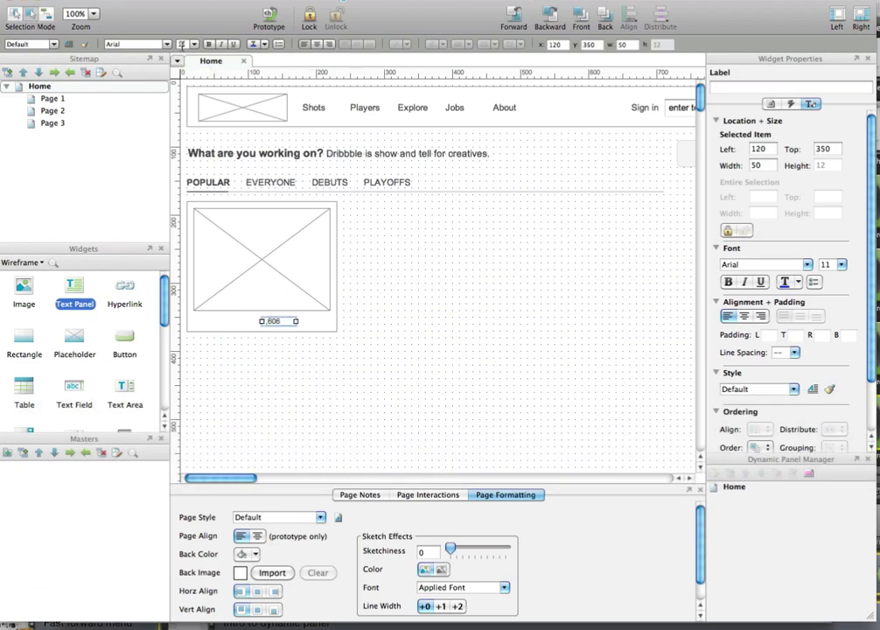
# - Duplicate the 1,606 text panel at left 130, top 360 and change the copy's text to 65
pyautogui.hotkey('shift', 'Right')
pyautogui.hotkey('shift', 'Down')
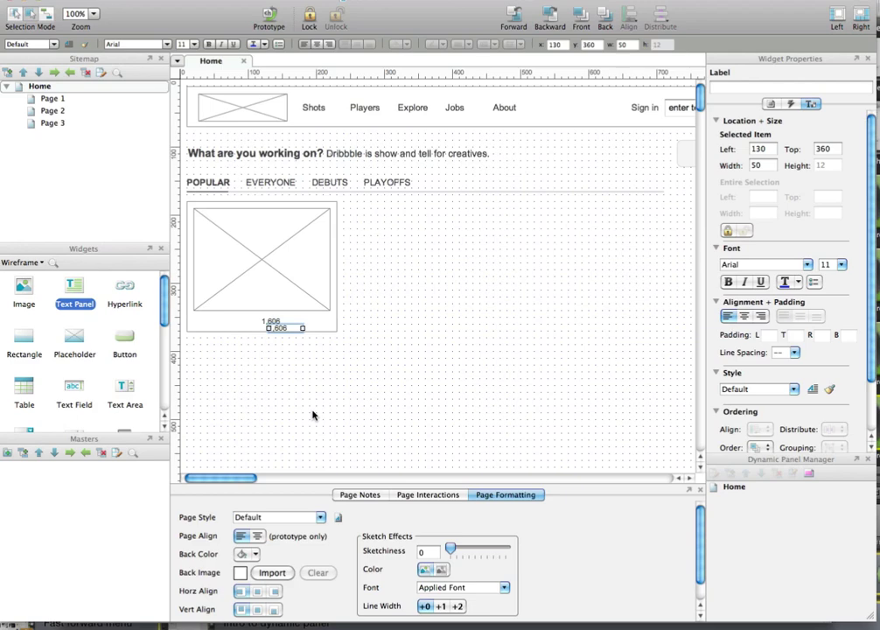
pyautogui.write('65')
pyautogui.press('Escape')
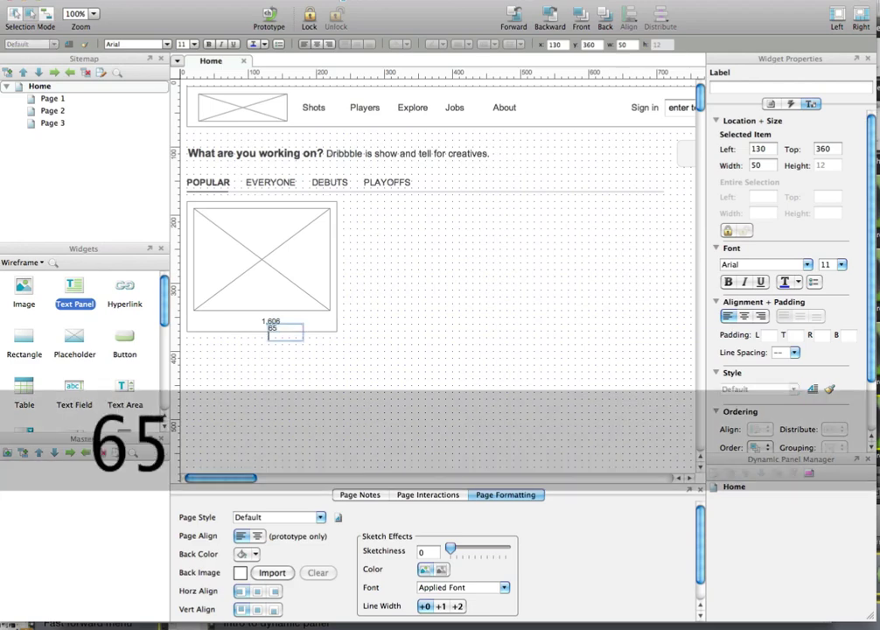
# - Duplicate the 65 text panel at left 140, top 370 and change the copy's text to 260
pyautogui.hotkey('shift', 'Right')
pyautogui.hotkey('shift', 'Down')
pyautogui.press('Return')
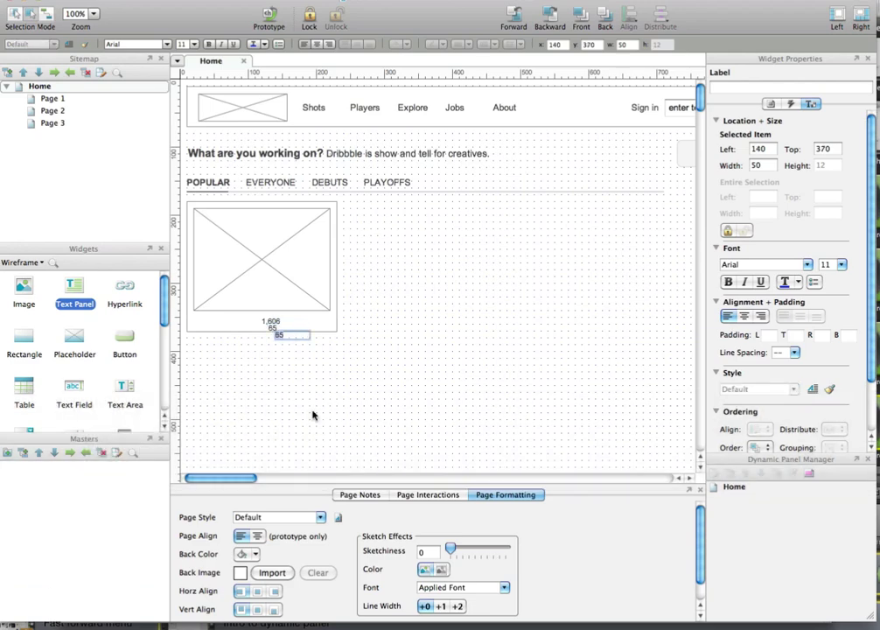
pyautogui.write('2690')
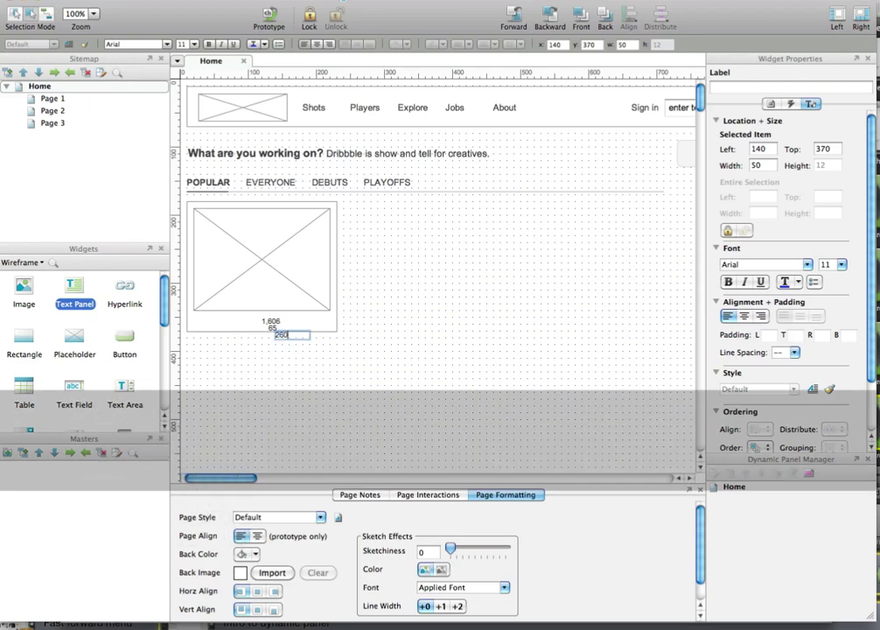
pyautogui.click(338, 455)
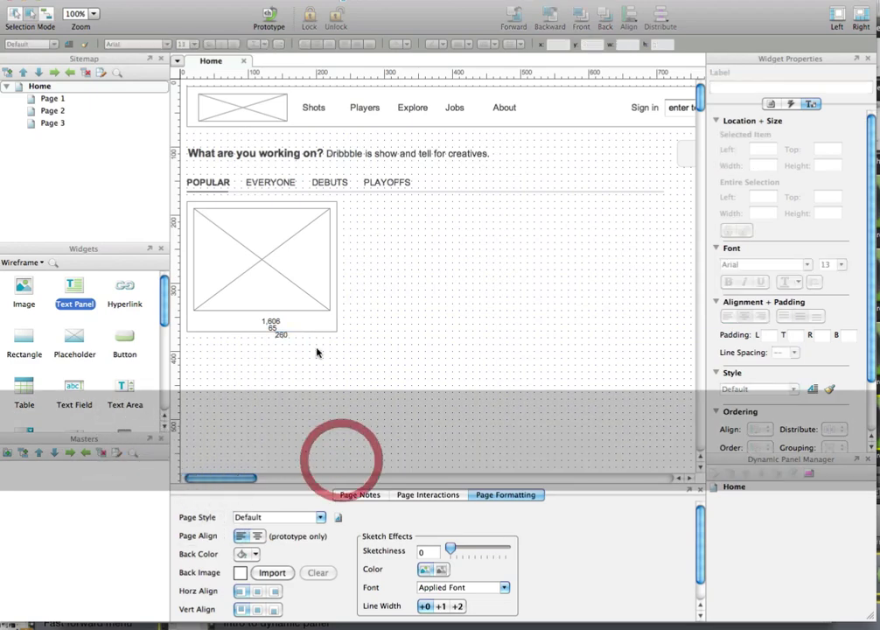
# - Narrow the 260 text panel to 30 wide and move it to top 350 at the card's right edge
pyautogui.click(304, 336)
pyautogui.moveTo(304, 335); pyautogui.dragTo(298, 336)
pyautogui.hotkey('shift', 'Up')
pyautogui.hotkey('shift', 'Up')
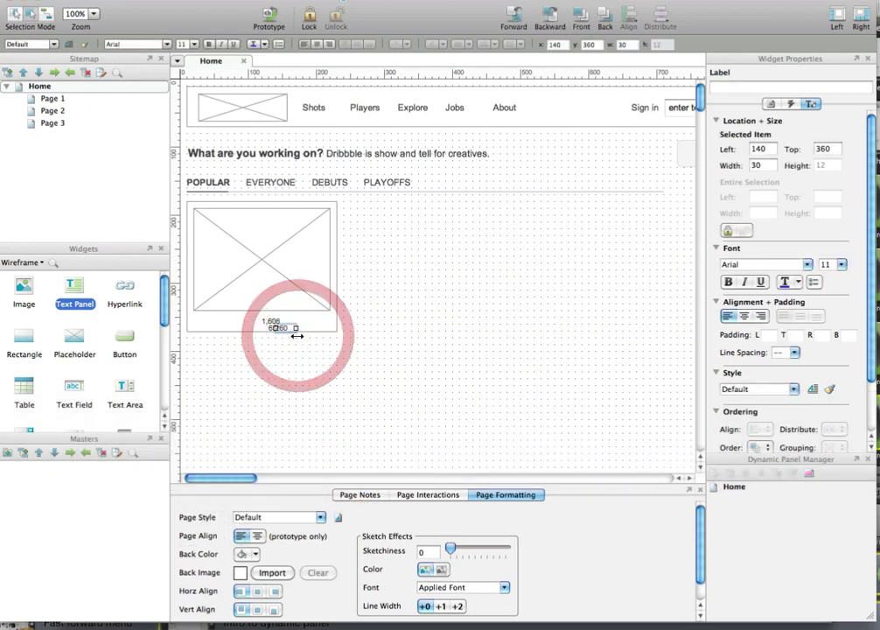
pyautogui.hotkey('shift', 'Right')
pyautogui.hotkey('shift', 'Right')
pyautogui.hotkey('shift', 'Right')
pyautogui.hotkey('shift', 'Right')
pyautogui.hotkey('shift', 'Right')
pyautogui.hotkey('shift', 'Right')
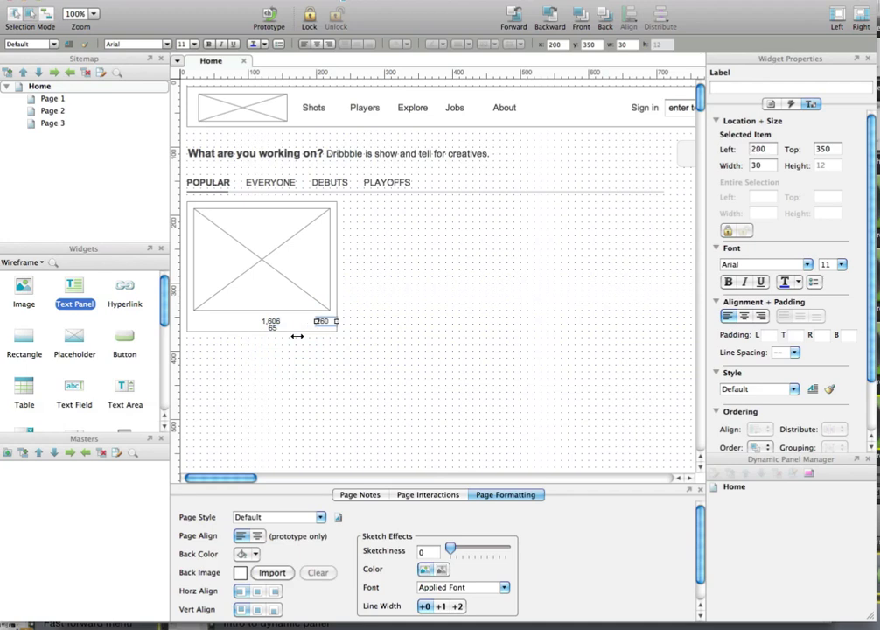
pyautogui.press('Right')
# - Move the 65 text panel between the other two counts at left 169, top 350 and narrow it to 21 wide
pyautogui.click(280, 327)
pyautogui.hotkey('shift', 'Up')
pyautogui.hotkey('shift', 'Up')
pyautogui.press('Down')
pyautogui.press('Down')
pyautogui.press('Down')
pyautogui.press('Down')
pyautogui.press('Down')
pyautogui.press('Down')
pyautogui.press('Down')
pyautogui.press('Down')
pyautogui.press('Down')
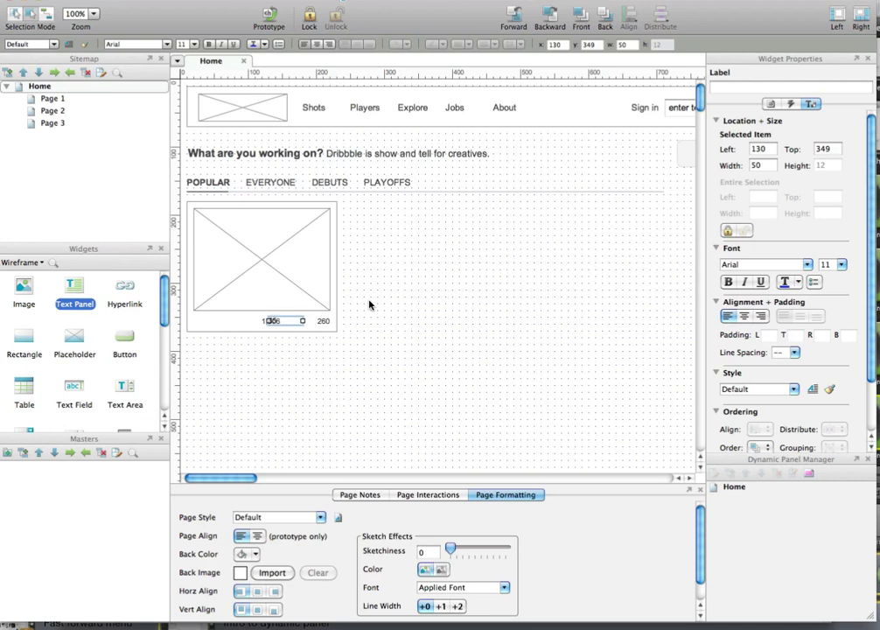
pyautogui.hotkey('shift', 'Right')
pyautogui.hotkey('shift', 'Right')
pyautogui.hotkey('shift', 'Right')
pyautogui.hotkey('shift', 'Right')
pyautogui.press('Left')
pyautogui.press('Down')
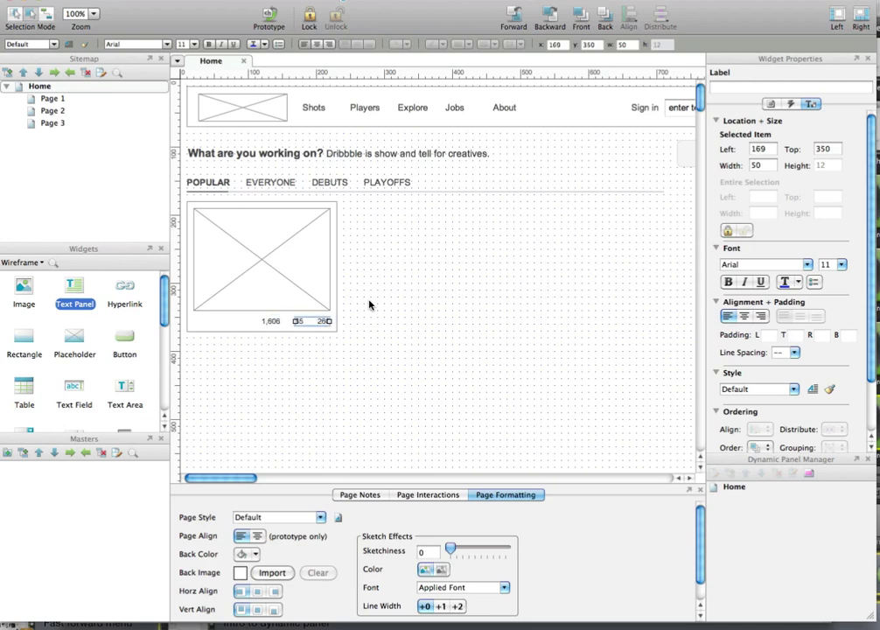
pyautogui.moveTo(332, 321); pyautogui.dragTo(308, 321)
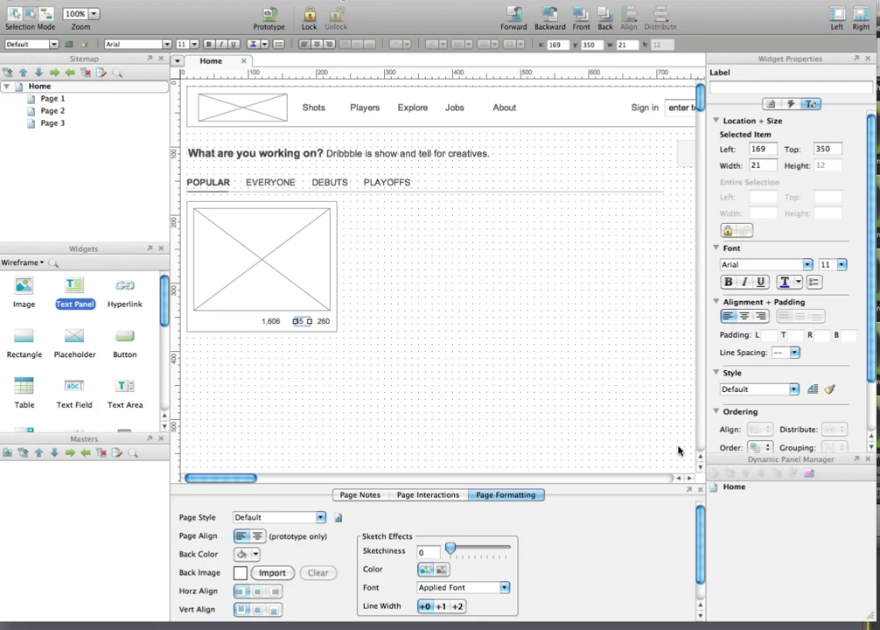
# - Place a new placeholder at left 60, top 410 below the card and shrink it to 10 by 10
pyautogui.click(546, 315)
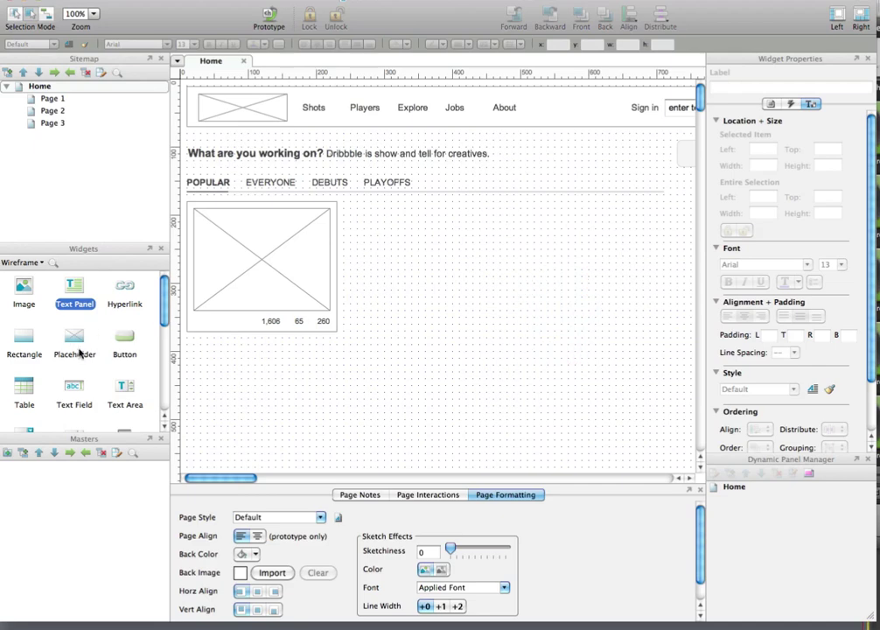
pyautogui.moveTo(63, 342); pyautogui.dragTo(219, 358)
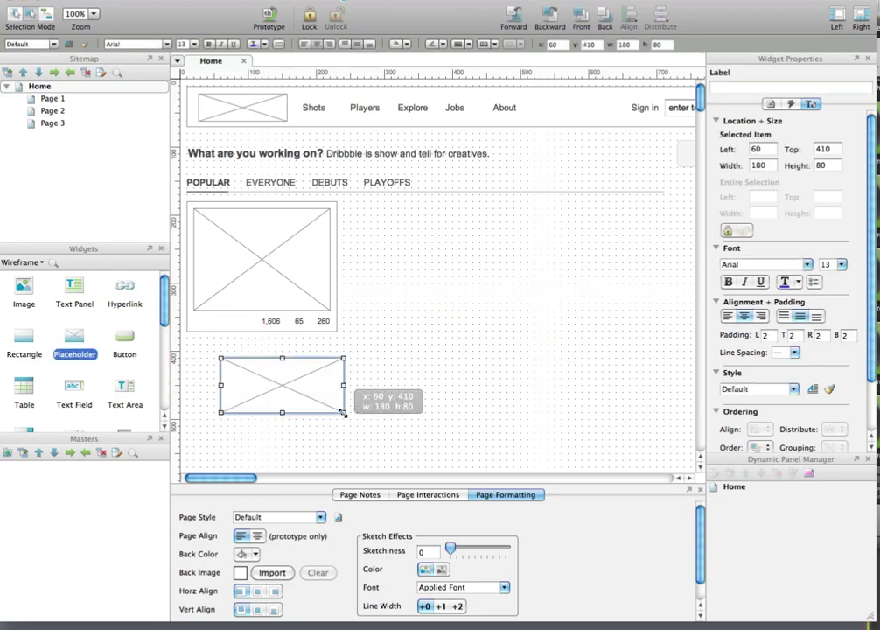
pyautogui.moveTo(343, 413); pyautogui.dragTo(225, 363)
pyautogui.click(231, 368)
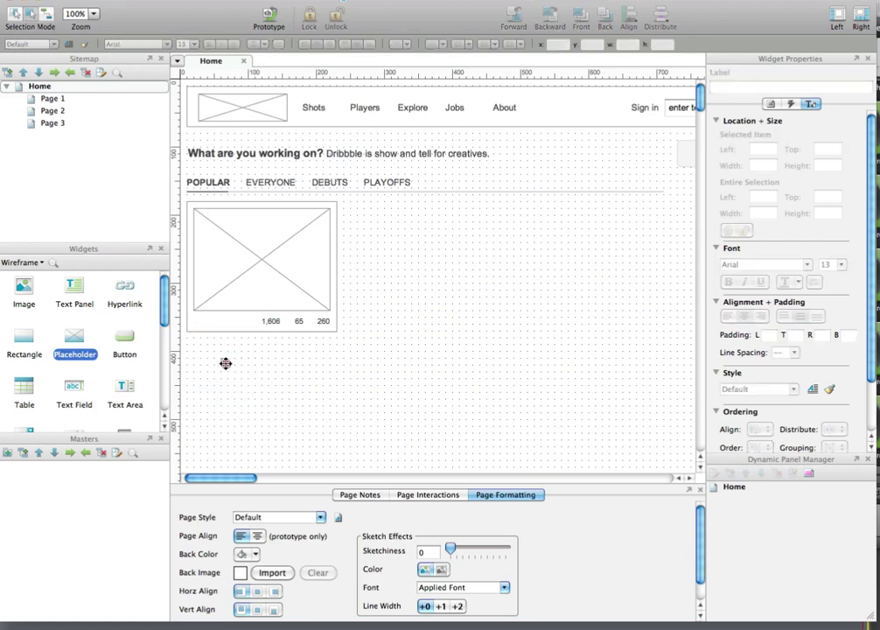
# - Move the small placeholder to left 105, top 350, just before the 1,606 count, and copy it
pyautogui.keyDown('shift'); pyautogui.click(225, 362); pyautogui.keyUp('shift')
pyautogui.hotkey('shift', 'Up')
pyautogui.hotkey('shift', 'Up')
pyautogui.hotkey('shift', 'Up')
pyautogui.hotkey('shift', 'Up')
pyautogui.hotkey('shift', 'Up')
pyautogui.hotkey('shift', 'Up')
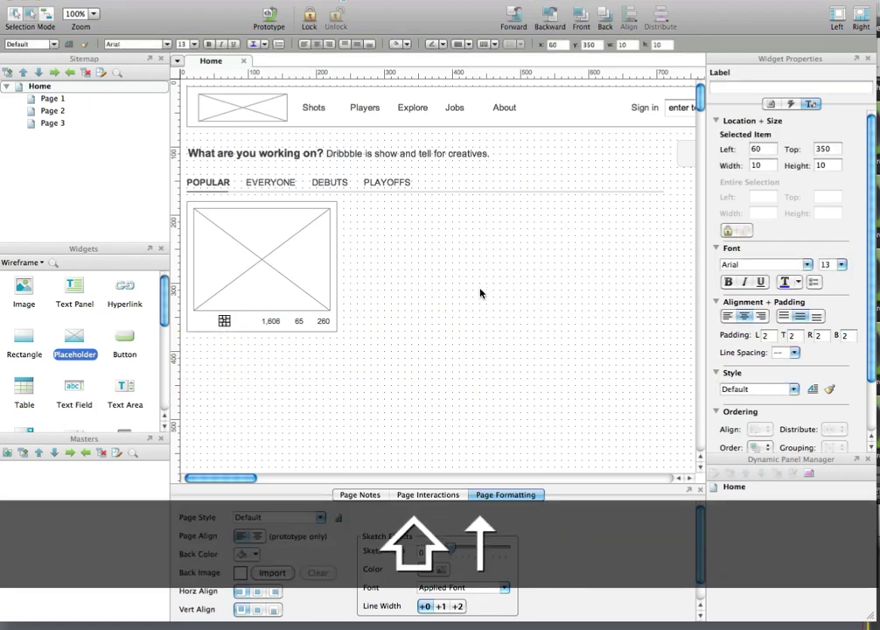
pyautogui.hotkey('shift', 'Right')
pyautogui.hotkey('shift', 'Right')
pyautogui.hotkey('shift', 'Right')
pyautogui.hotkey('shift', 'Right')
pyautogui.press('Right')
pyautogui.press('Right')
pyautogui.press('Right')
pyautogui.press('Right')
pyautogui.press('Right')
pyautogui.press('super+c')
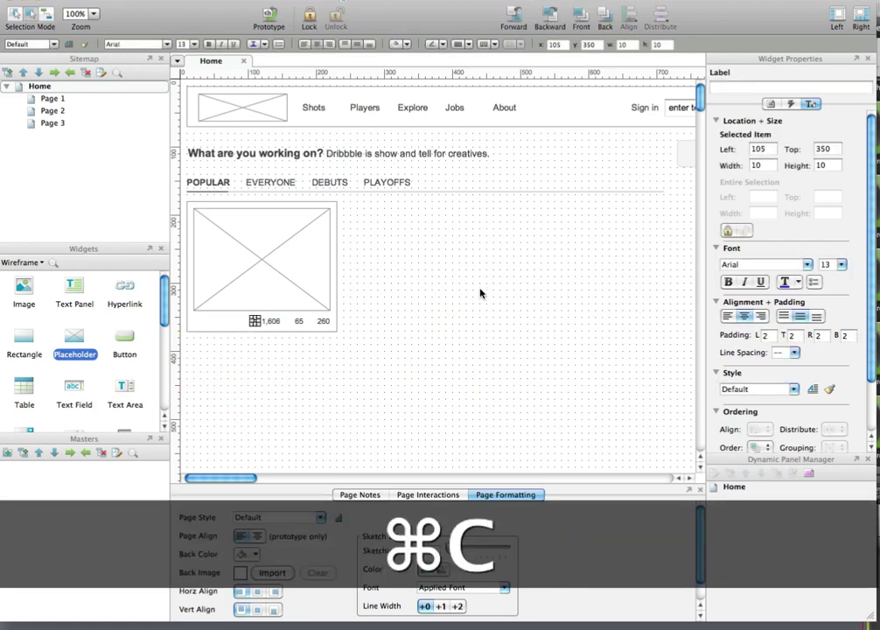
# - Place a copy of the 10 × 10 placeholder icon directly before the 65 count in the thumbnail card
pyautogui.hotkey('shift', 'Up')
pyautogui.hotkey('shift', 'Down')
pyautogui.hotkey('shift', 'Up')
pyautogui.hotkey('shift', 'Right')
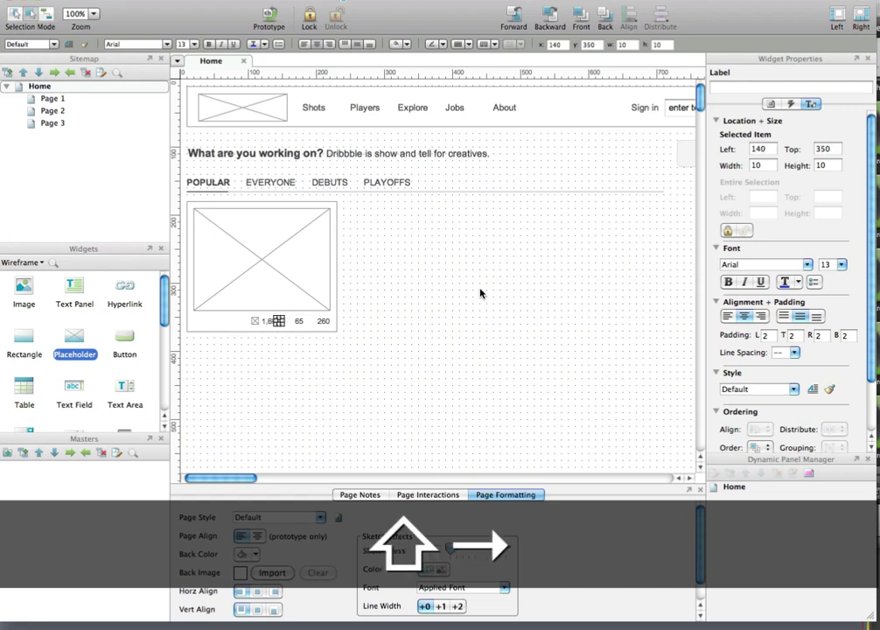
pyautogui.hotkey('shift', 'Right')
pyautogui.press('Left')
# - Paste another copy of the small placeholder icon and position it before the 260 count, at left 187, top 350
pyautogui.press('super+v')
pyautogui.hotkey('shift', 'Up')
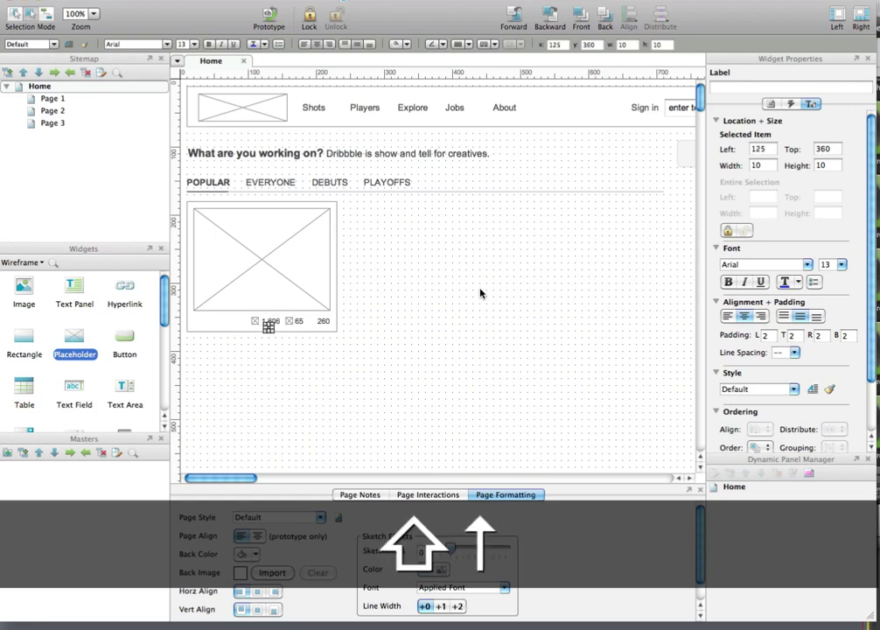
pyautogui.hotkey('shift', 'Up')
pyautogui.hotkey('shift', 'Right')
pyautogui.hotkey('shift', 'Right')
pyautogui.hotkey('shift', 'Right')
pyautogui.hotkey('shift', 'Right')
pyautogui.hotkey('shift', 'Right')
pyautogui.hotkey('shift', 'Right')
pyautogui.hotkey('shift', 'Right')
pyautogui.press('Left')
pyautogui.press('Left')
pyautogui.press('Left')
pyautogui.press('Left')
pyautogui.press('Left')
pyautogui.press('Left')
pyautogui.press('Left')
pyautogui.press('Left')
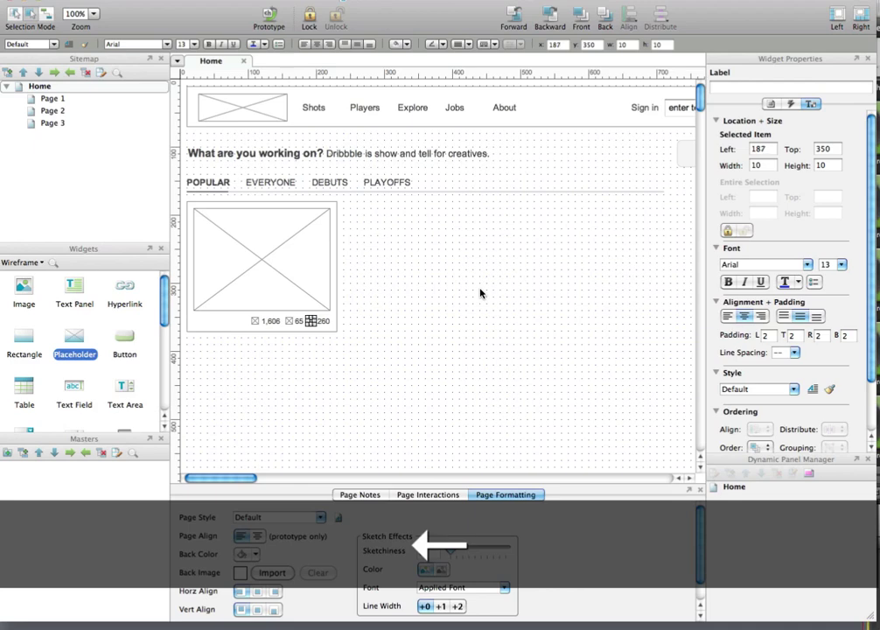
pyautogui.click(480, 293)
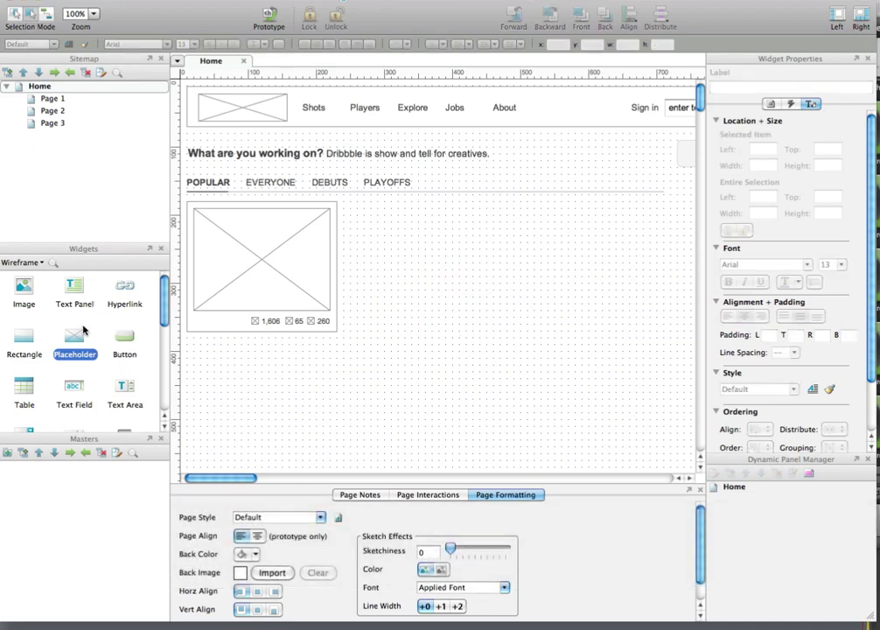
# - Add a text panel with the author's name below the thumbnail card, at left 30, top 380
pyautogui.moveTo(76, 283); pyautogui.dragTo(200, 343)
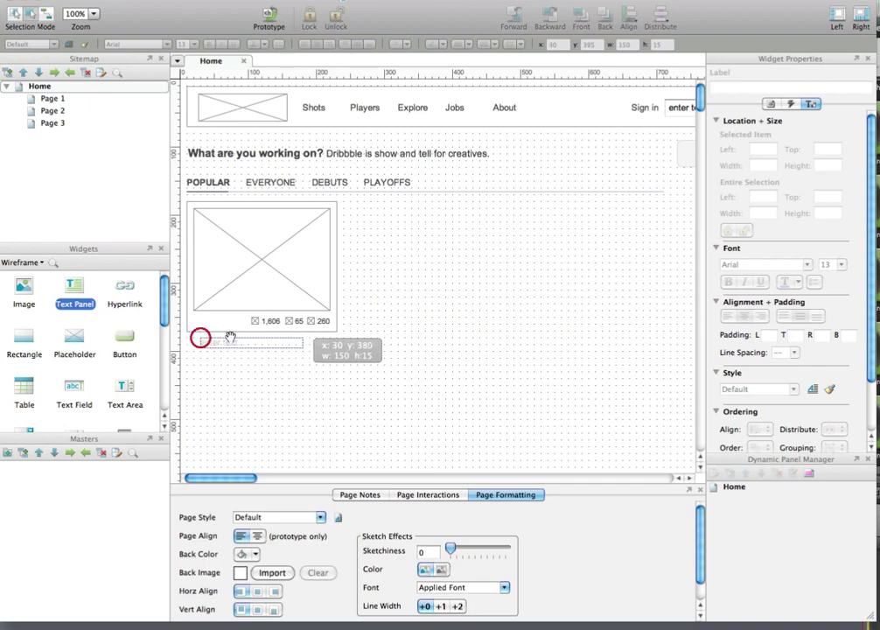
pyautogui.write('Simon')
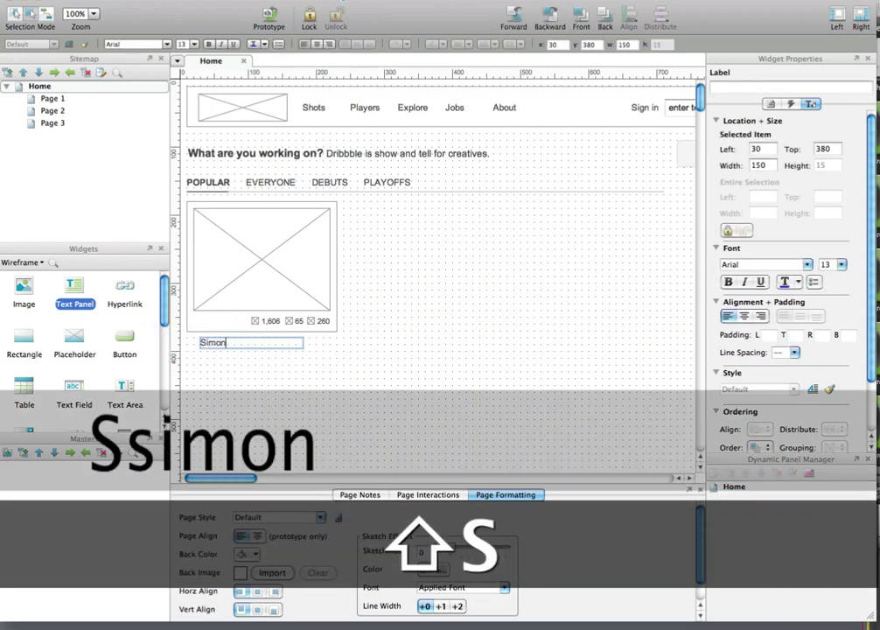
pyautogui.press('Escape')
# - Add a placeholder in the empty area below the card and set its width and height to 15
pyautogui.moveTo(75, 341); pyautogui.dragTo(306, 379)
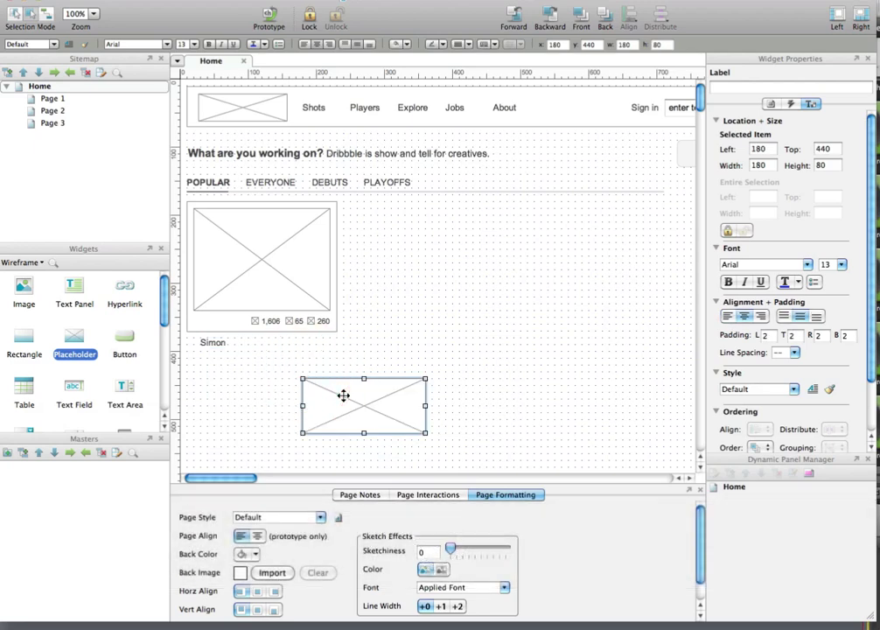
pyautogui.doubleClick(758, 166)
pyautogui.write('15')
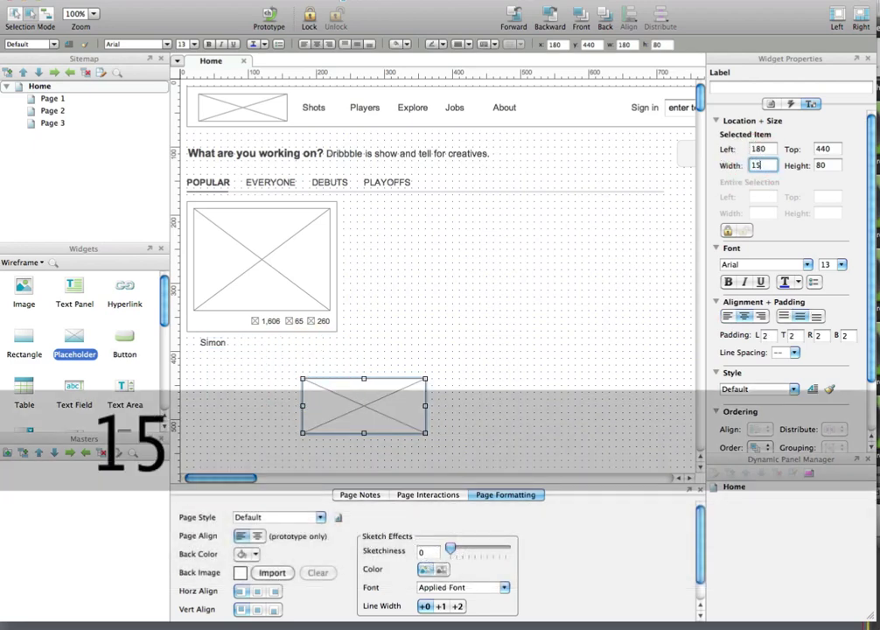
pyautogui.press('Tab')
pyautogui.write('15')
pyautogui.press('Return')
pyautogui.click(413, 329)
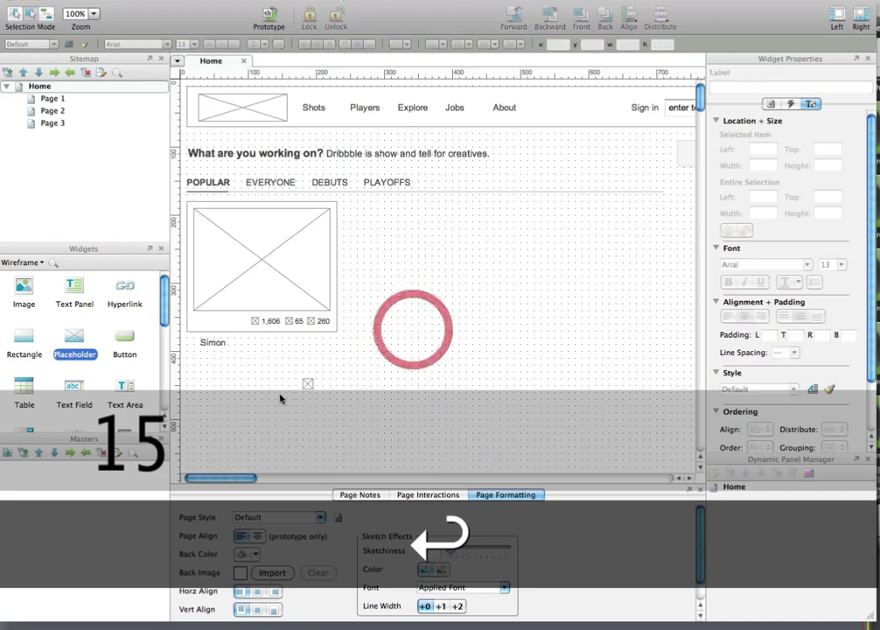
# - Move the 15 × 15 placeholder in front of the author's name, to left 10, top 380
pyautogui.click(306, 381)
pyautogui.hotkey('shift', 'Up')
pyautogui.hotkey('shift', 'Up')
pyautogui.hotkey('shift', 'Up')
pyautogui.hotkey('shift', 'Up')
pyautogui.hotkey('shift', 'Up')
pyautogui.hotkey('shift', 'Left')
pyautogui.hotkey('shift', 'Left')
pyautogui.hotkey('shift', 'Left')
pyautogui.hotkey('shift', 'Left')
pyautogui.hotkey('shift', 'Left')
pyautogui.hotkey('shift', 'Left')
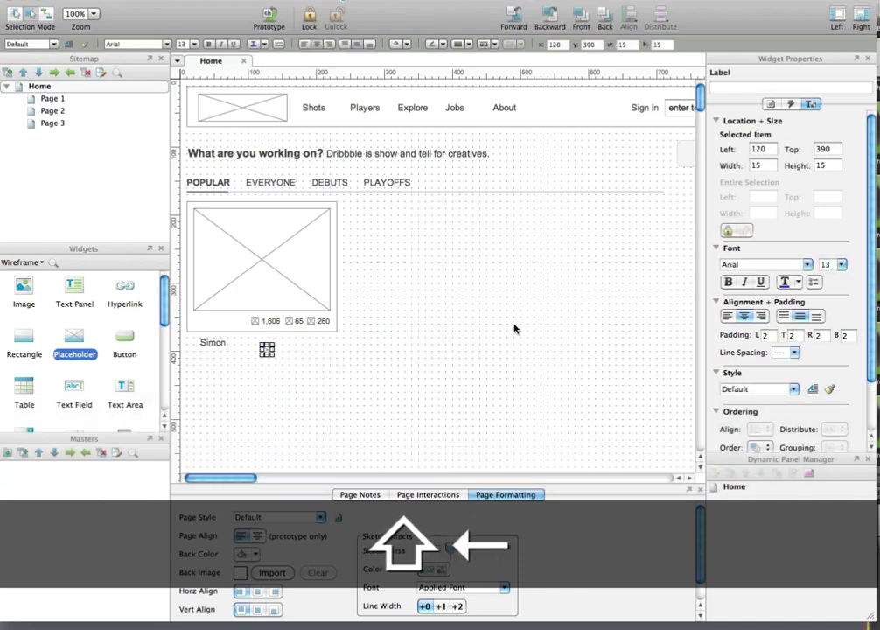
pyautogui.hotkey('shift', 'Up')
pyautogui.hotkey('shift', 'Left')
pyautogui.hotkey('shift', 'Left')
pyautogui.hotkey('shift', 'Left')
pyautogui.hotkey('shift', 'Left')
pyautogui.hotkey('shift', 'Left')
pyautogui.hotkey('shift', 'Left')
pyautogui.hotkey('shift', 'Left')
pyautogui.hotkey('shift', 'Left')
pyautogui.hotkey('shift', 'Left')
pyautogui.hotkey('shift', 'Left')
pyautogui.hotkey('shift', 'Left')
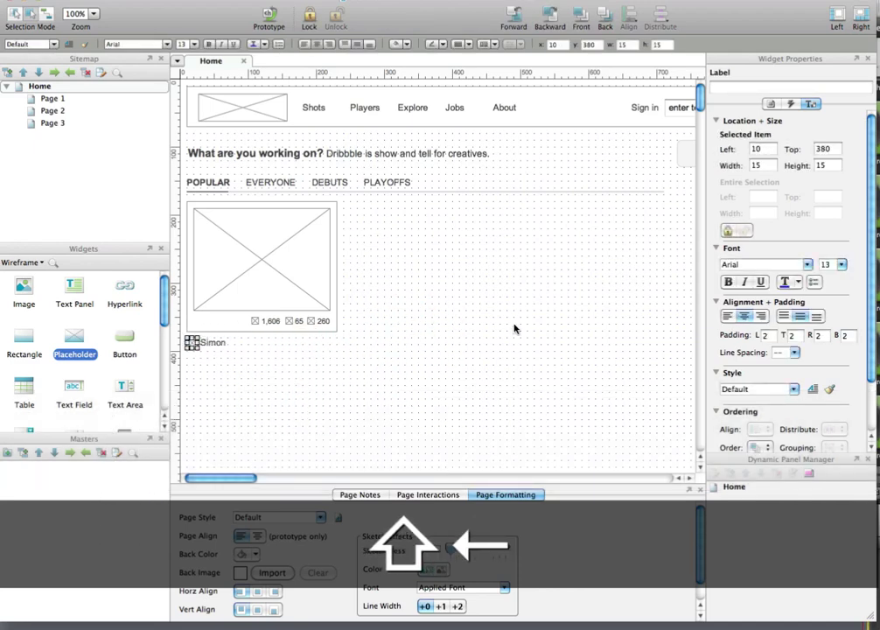
pyautogui.click(515, 325)
# - Nudge the author's name to line up with the avatar placeholder and make the text bold
pyautogui.click(223, 344)
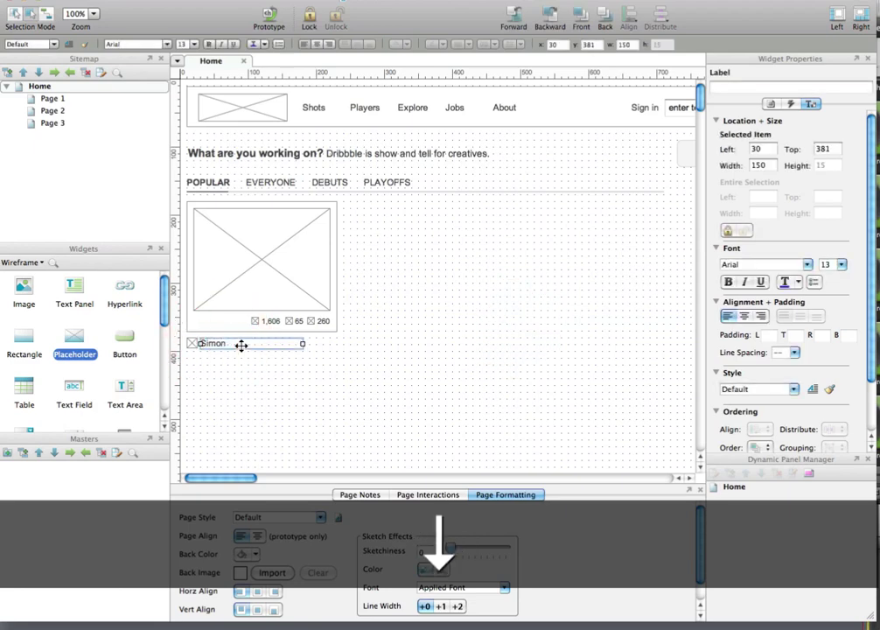
pyautogui.press('Up')
pyautogui.press('Right')
pyautogui.press('super+b')
pyautogui.click(298, 387)
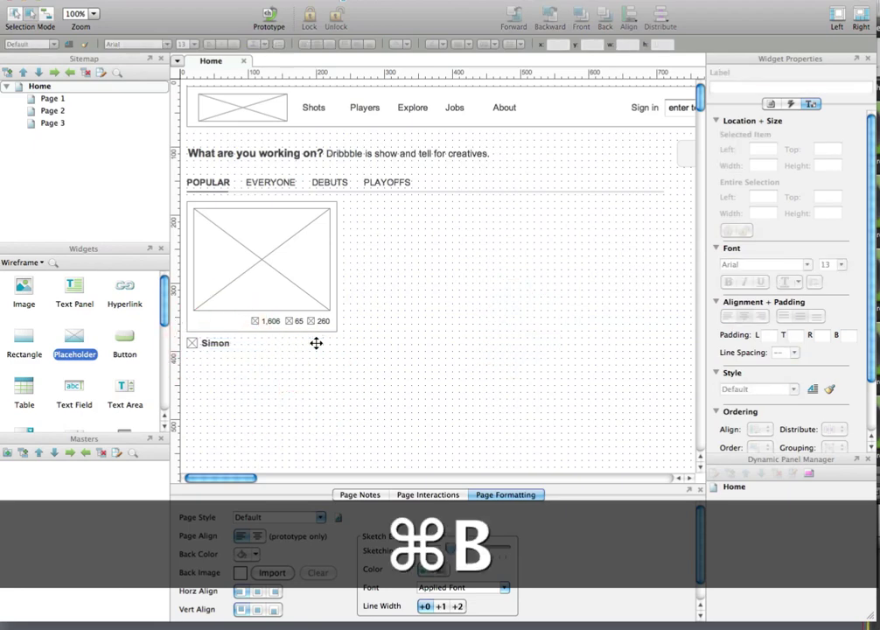
# - Switch to the browser to examine the thumbnail cards on the Dribbble page, and return to the Axure wireframe
pyautogui.click(402, 339)
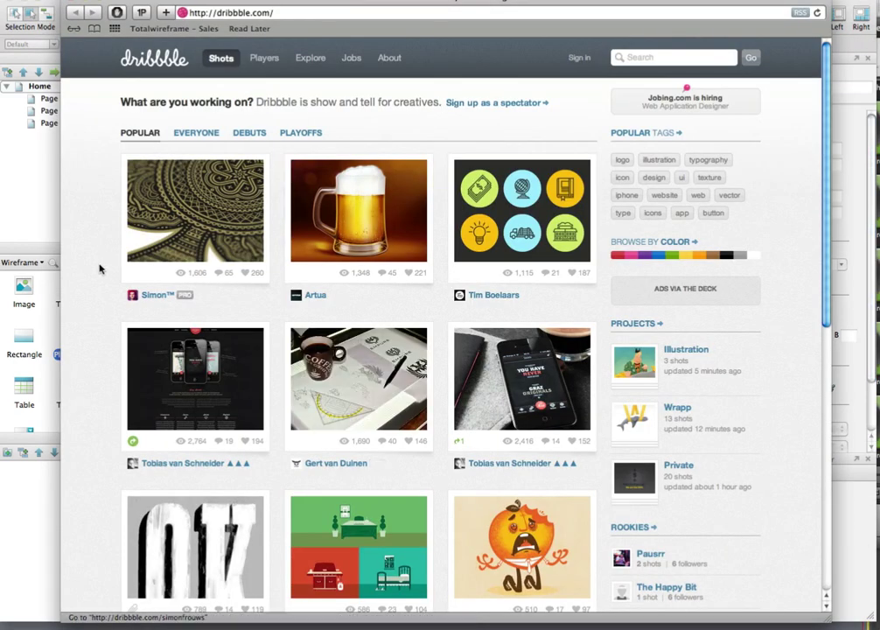
pyautogui.click(92, 248)
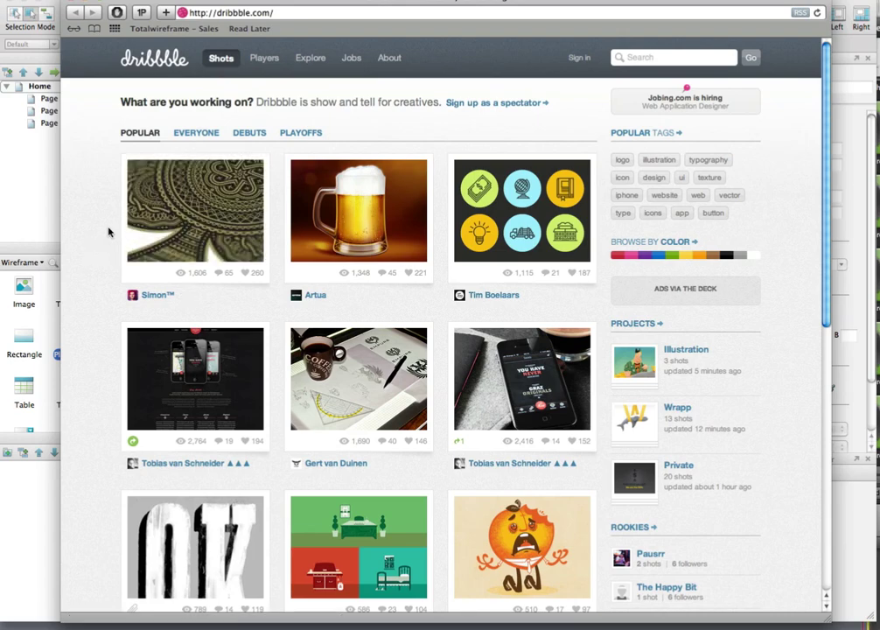
pyautogui.click(33, 203)
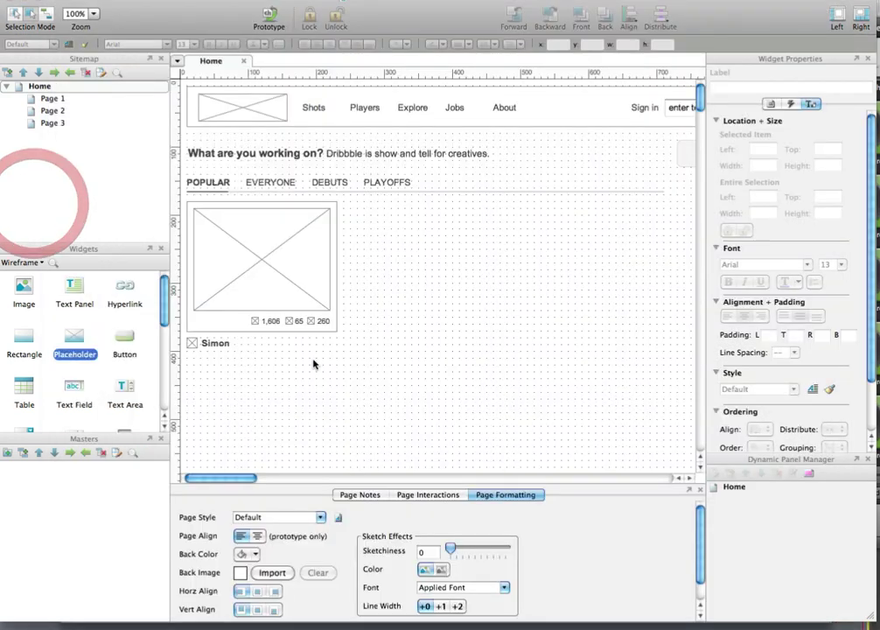
# - Add a Dynamic Panel over the thumbnail card at left 10, top 180, and enlarge it to 230 × 230
pyautogui.click(301, 362)
pyautogui.scroll(-5, 87, 350)
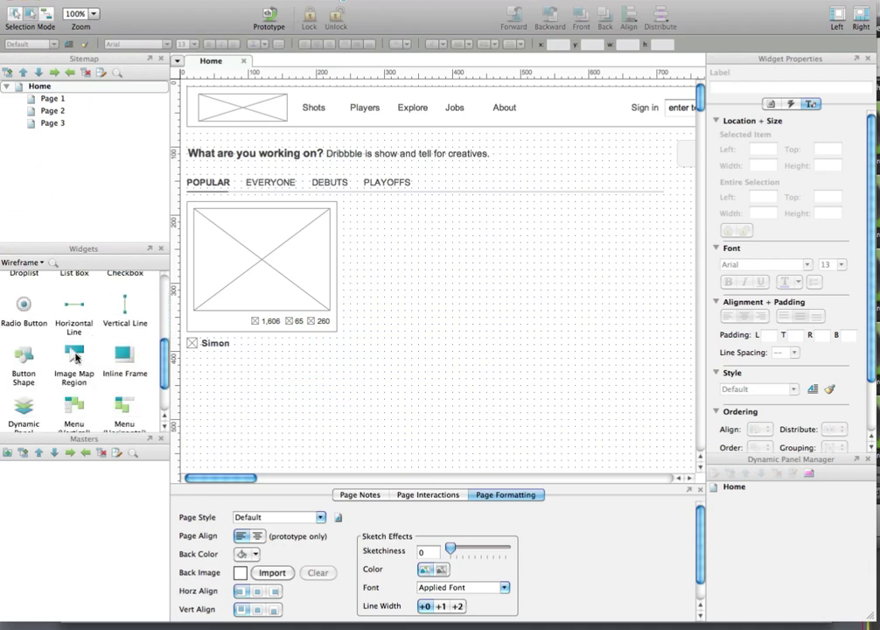
pyautogui.scroll(-1, 76, 357)
pyautogui.click(23, 385)
pyautogui.moveTo(321, 320); pyautogui.dragTo(388, 251)
pyautogui.moveTo(457, 319); pyautogui.dragTo(259, 271)
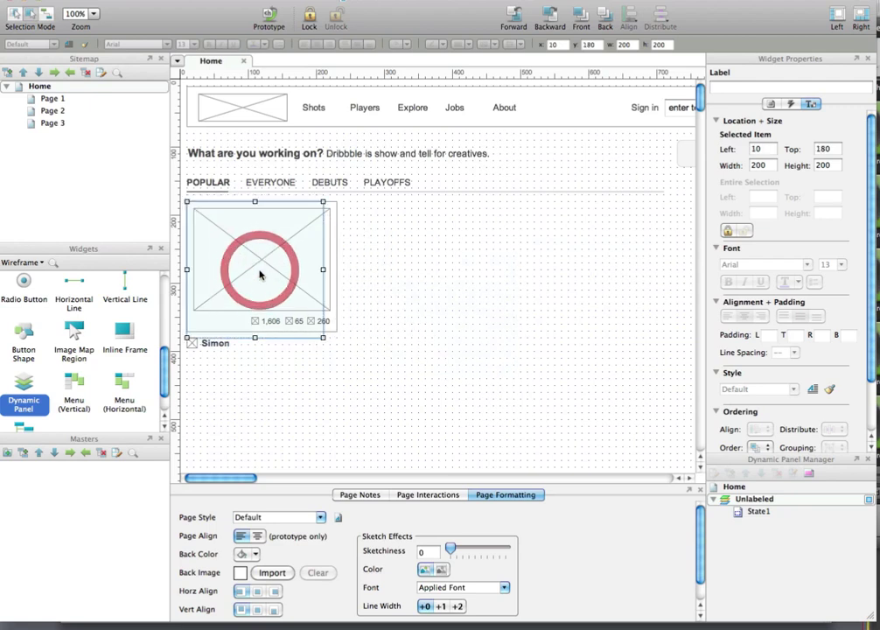
pyautogui.moveTo(323, 339); pyautogui.dragTo(343, 357)
pyautogui.click(387, 331)
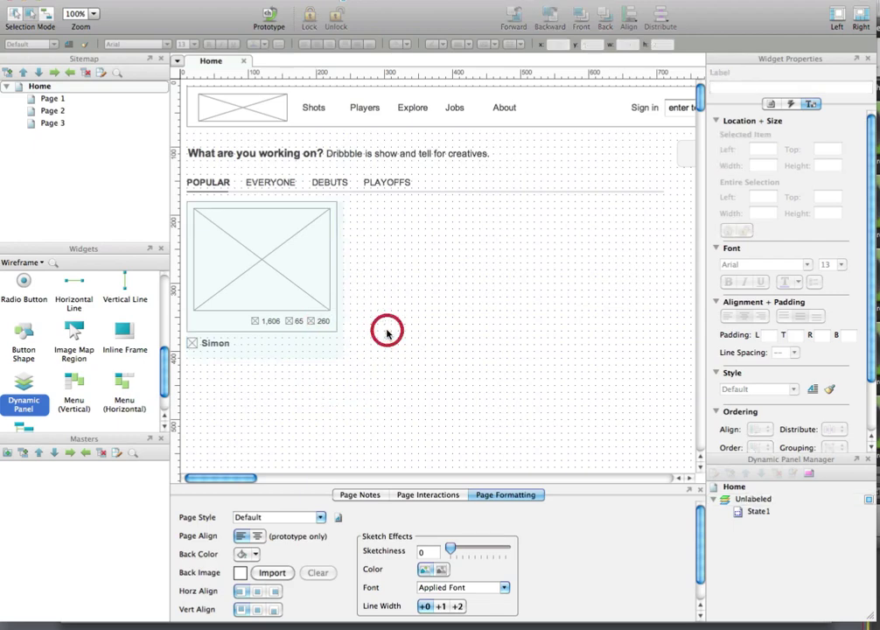
# - Shrink the dynamic panel over the thumbnail card to 220 × 220
pyautogui.click(303, 334)
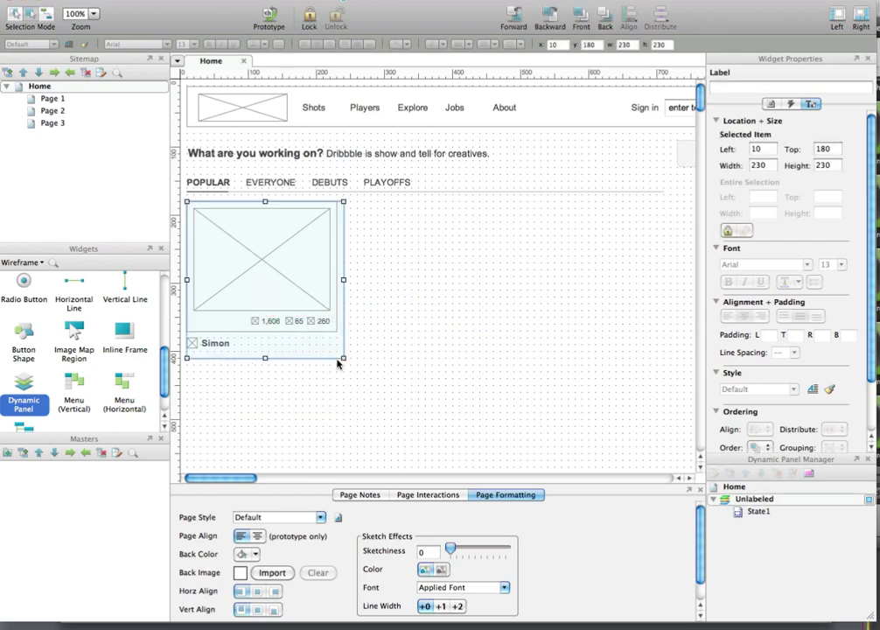
pyautogui.moveTo(342, 359); pyautogui.dragTo(342, 358)
pyautogui.moveTo(340, 357); pyautogui.dragTo(339, 351)
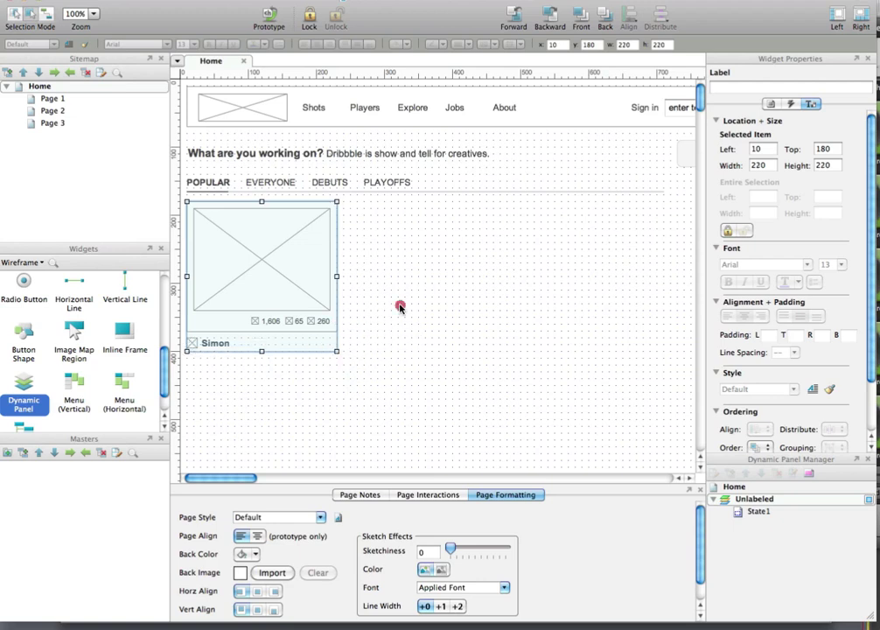
pyautogui.click(401, 306)
# - Move the dynamic panel beside the card to left 260, top 180, and bring it back over the card
pyautogui.click(306, 286)
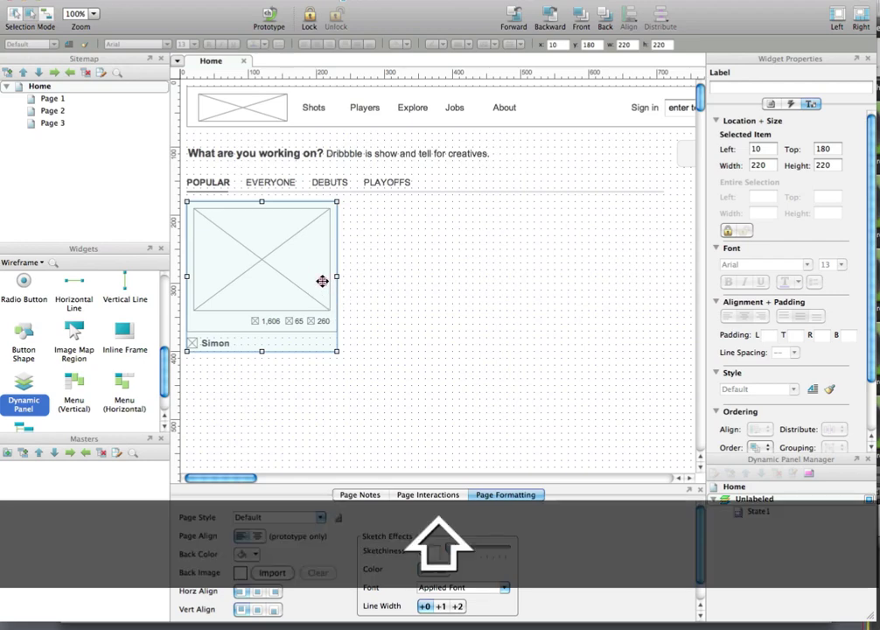
pyautogui.moveTo(323, 282); pyautogui.dragTo(495, 282)
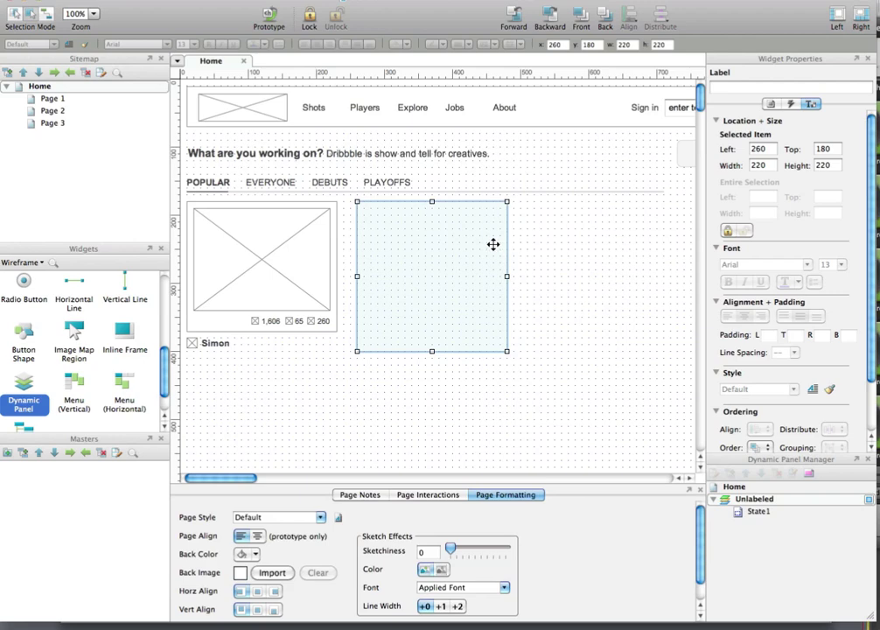
pyautogui.moveTo(472, 249); pyautogui.dragTo(305, 248)
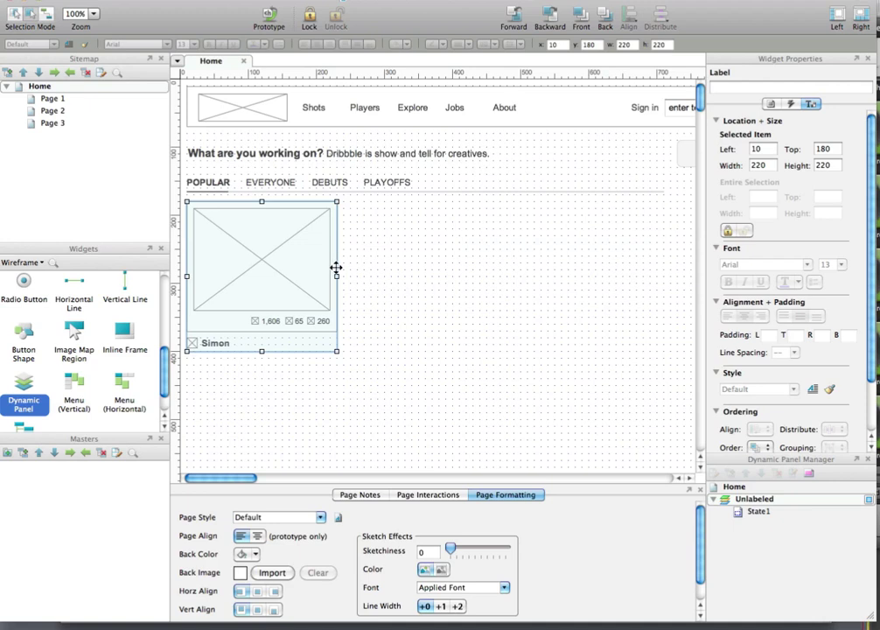
# - Resize the dynamic panel to 230 × 230 and move it beside the card, to left 260, top 180
pyautogui.moveTo(336, 276); pyautogui.dragTo(344, 276)
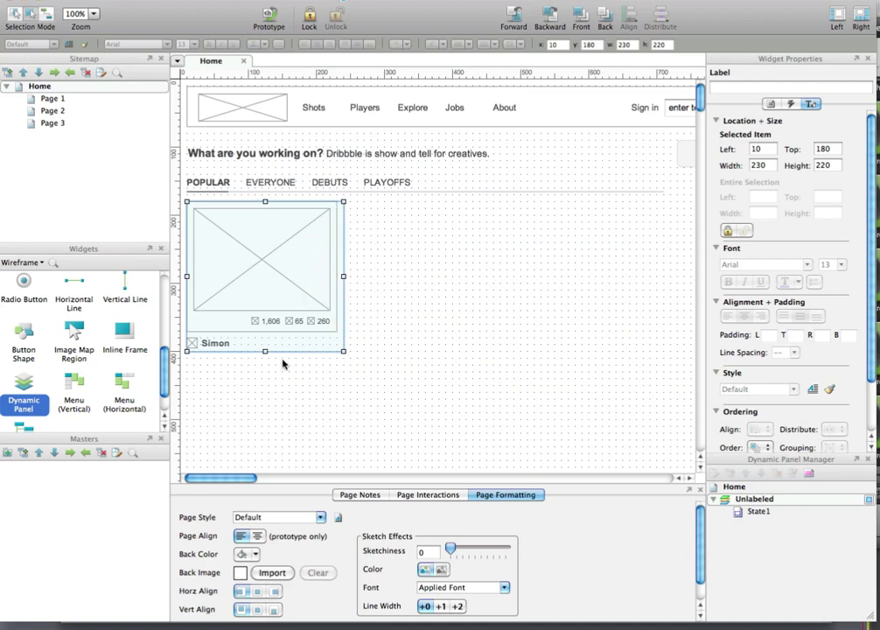
pyautogui.moveTo(265, 352); pyautogui.dragTo(265, 358)
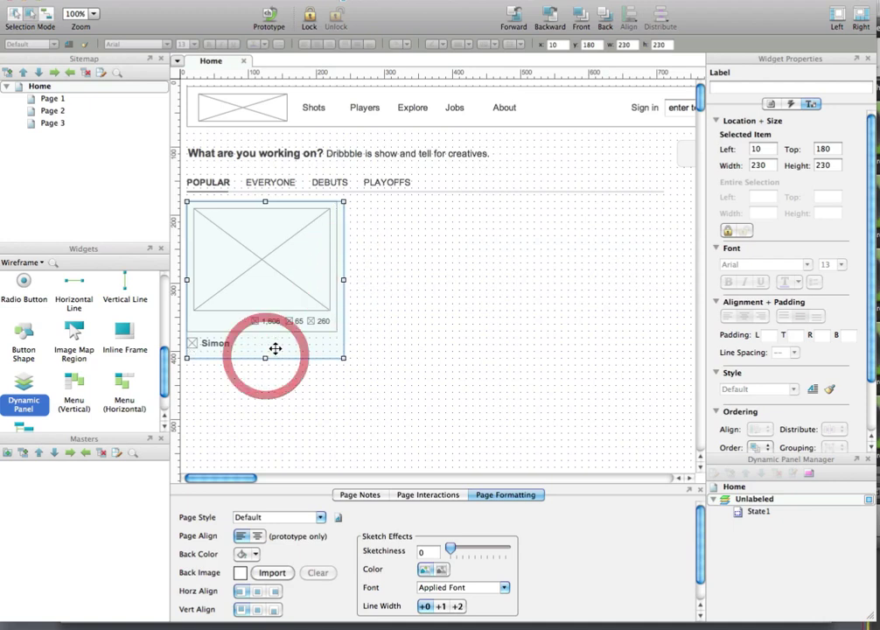
pyautogui.moveTo(249, 287); pyautogui.dragTo(435, 286)
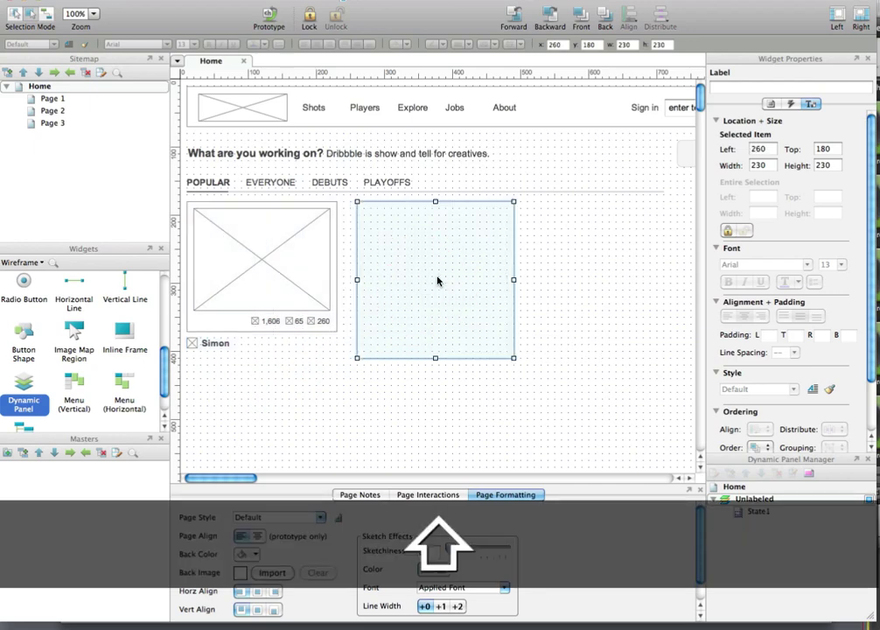
# - Label the dynamic panel "DP Thumbnail" and open its State1 for editing
pyautogui.click(437, 278)
pyautogui.doubleClick(438, 278)
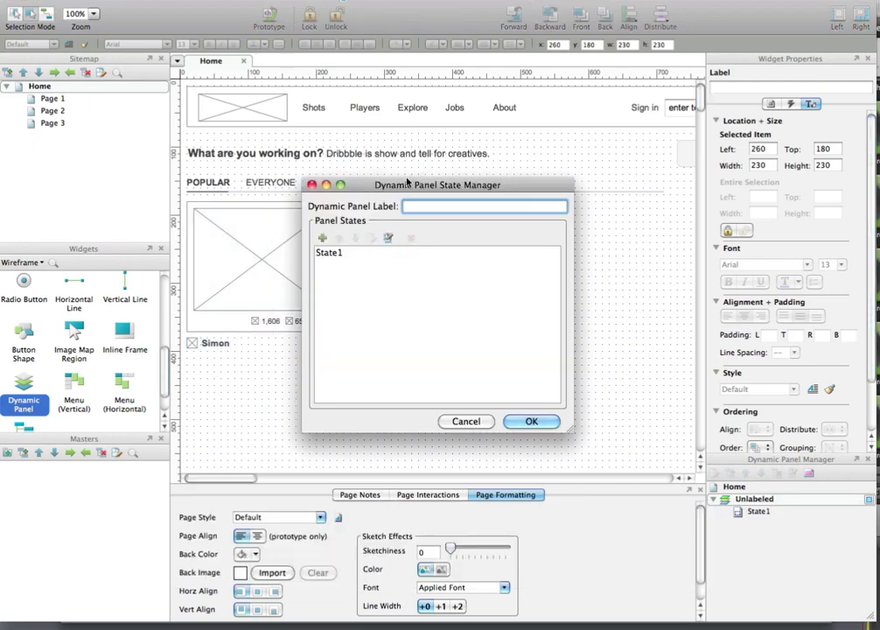
pyautogui.moveTo(414, 185); pyautogui.dragTo(419, 203)
pyautogui.click(442, 229)
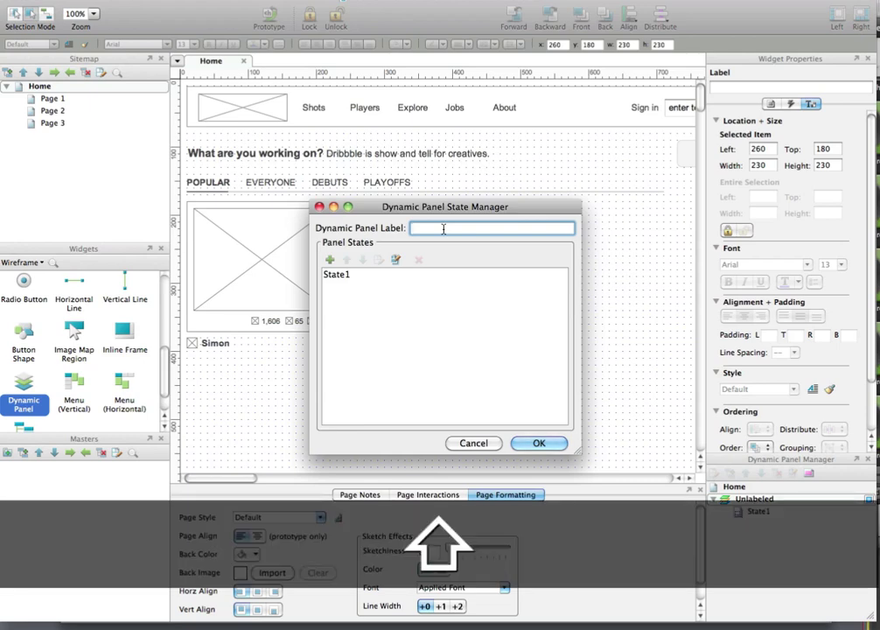
pyautogui.write('DP')
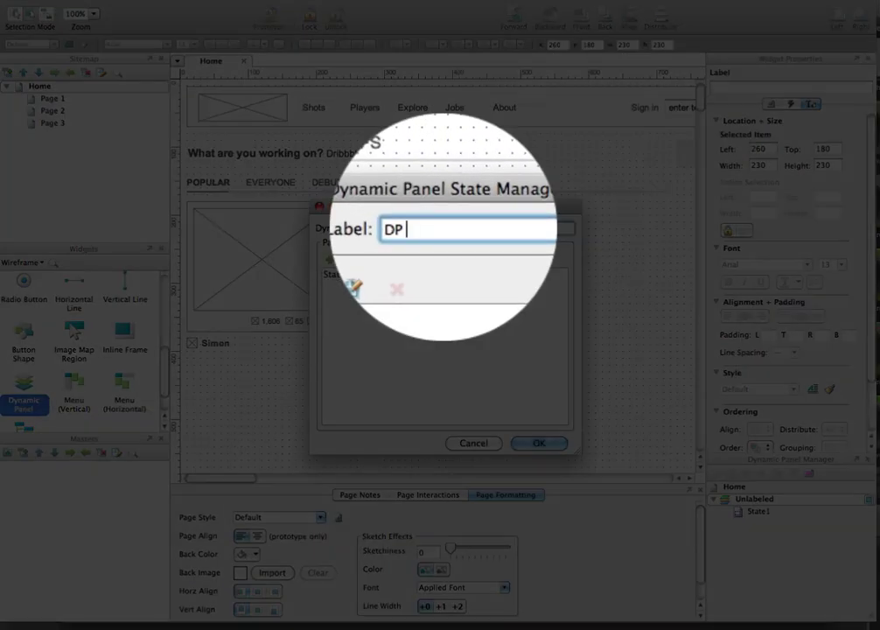
pyautogui.press('Left')
pyautogui.press('Left')
pyautogui.hotkey('shift', 'Right')
pyautogui.hotkey('shift', 'Right')
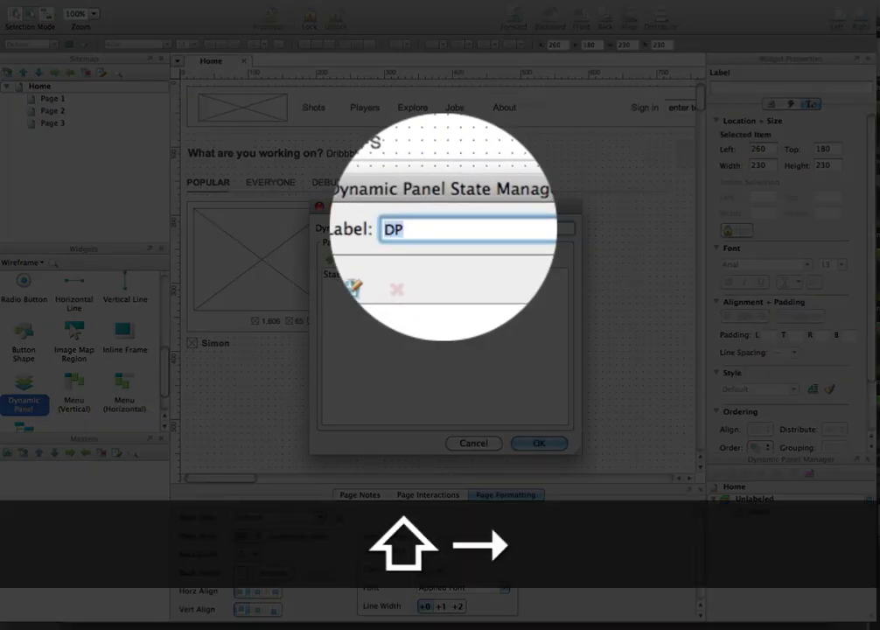
pyautogui.press('Right')
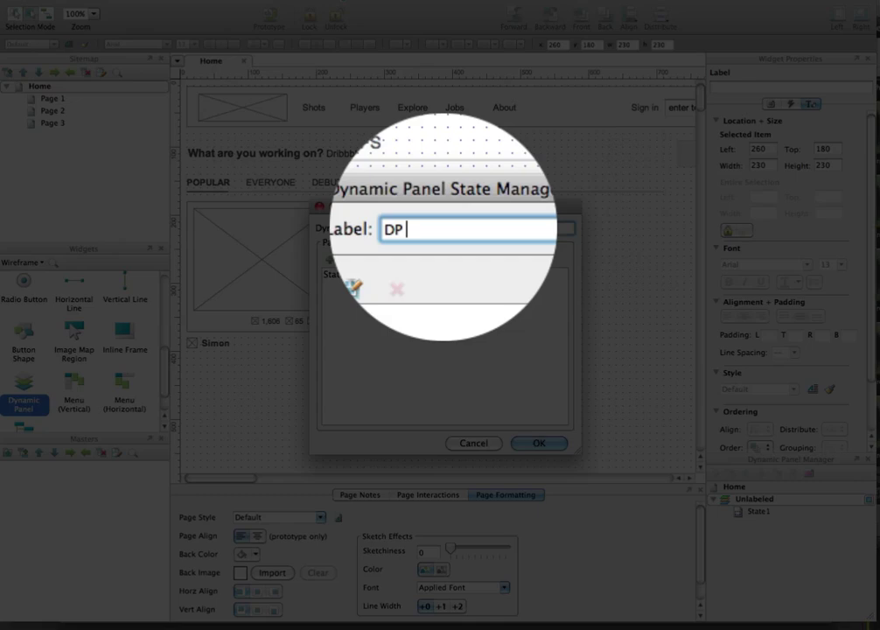
pyautogui.write('Thumbmai')
pyautogui.press('BackSpace')
pyautogui.press('BackSpace')
pyautogui.press('BackSpace')
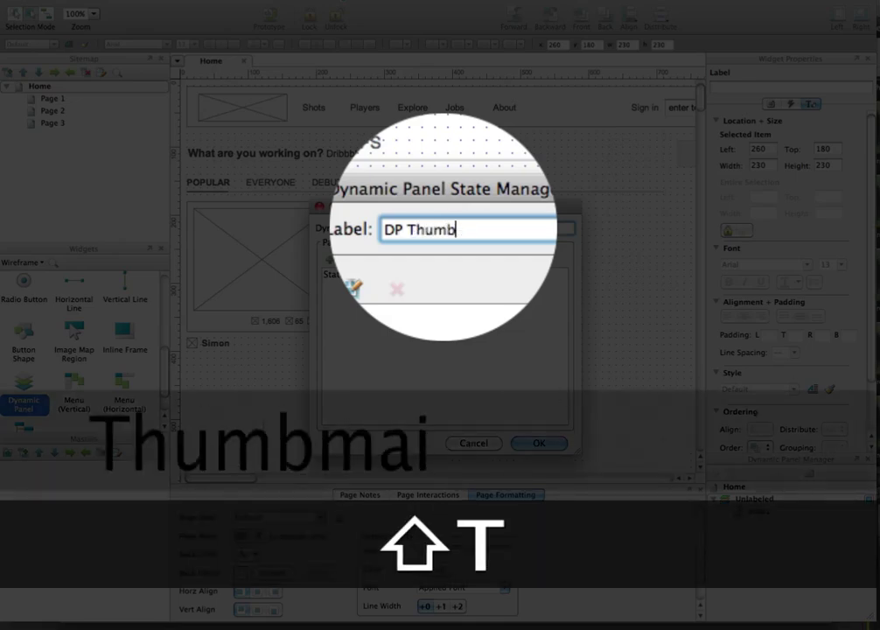
pyautogui.write('nail')
pyautogui.click(412, 274)
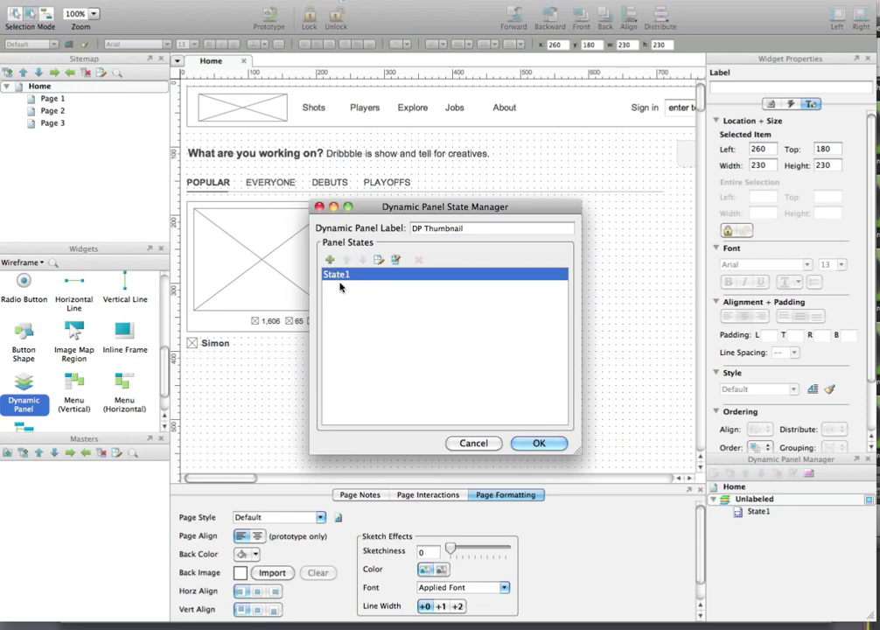
pyautogui.doubleClick(354, 276)
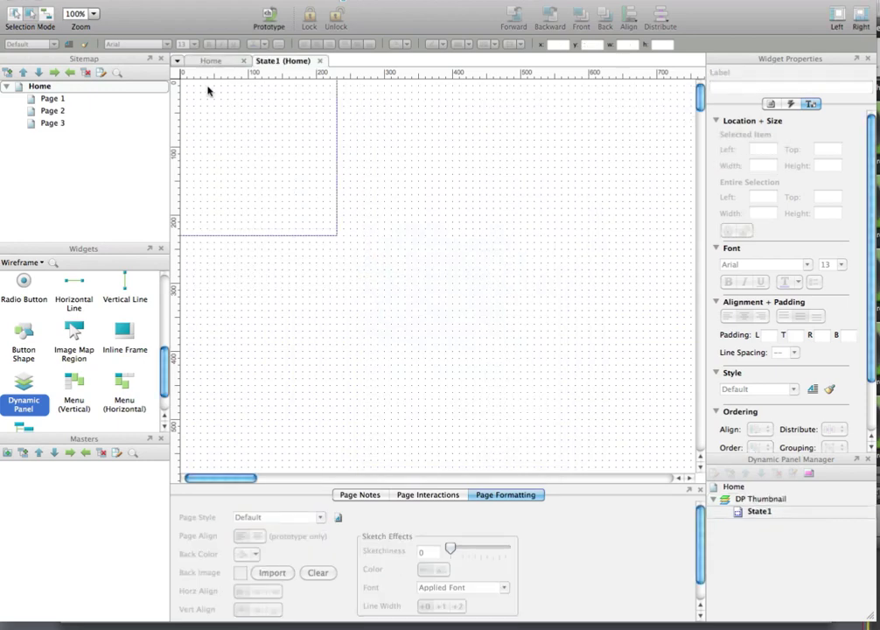
# - Return to the Home page and rename State1 of the DP Thumbnail panel as "Unactive"
pyautogui.click(210, 61)
pyautogui.doubleClick(385, 293)
pyautogui.click(349, 253)
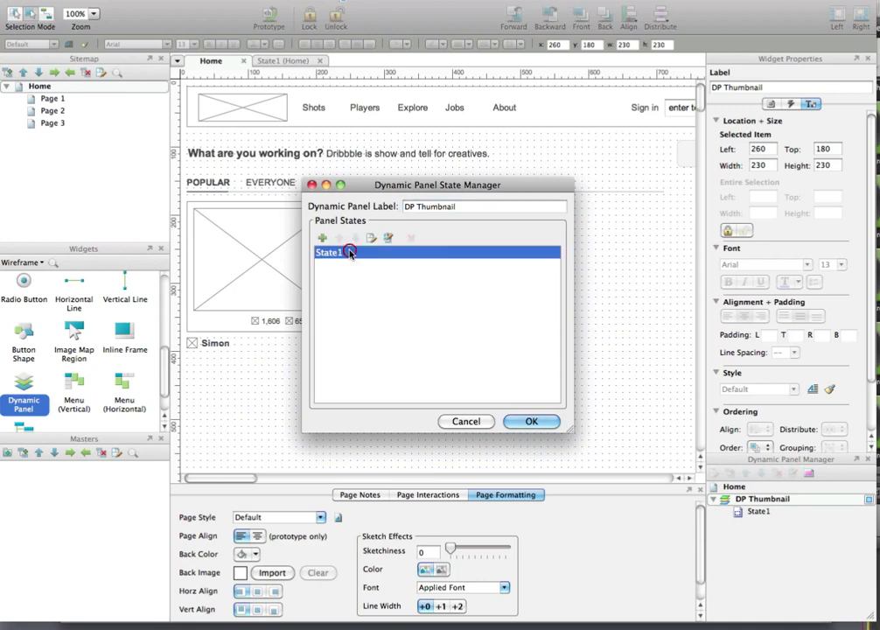
pyautogui.click(338, 255)
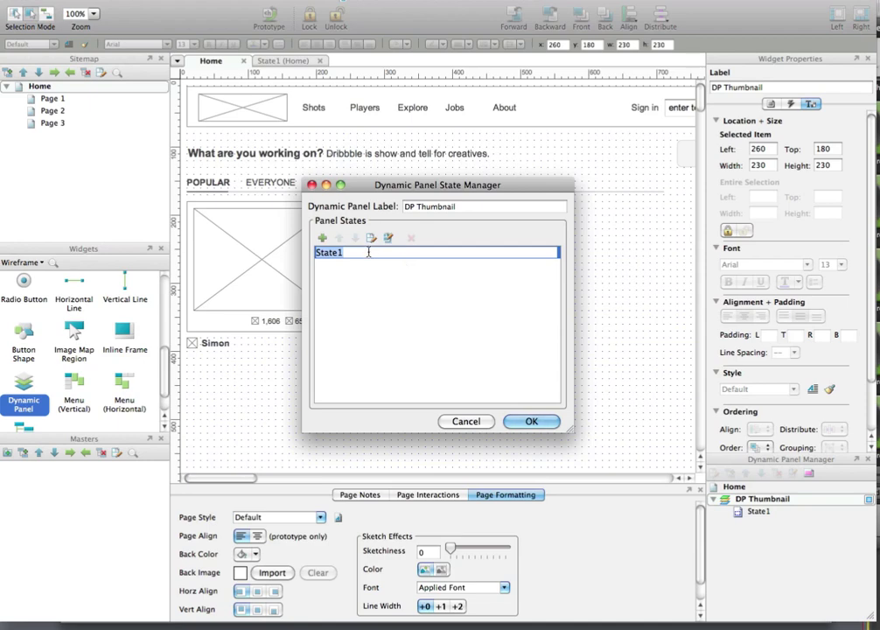
pyautogui.write('Unacti')
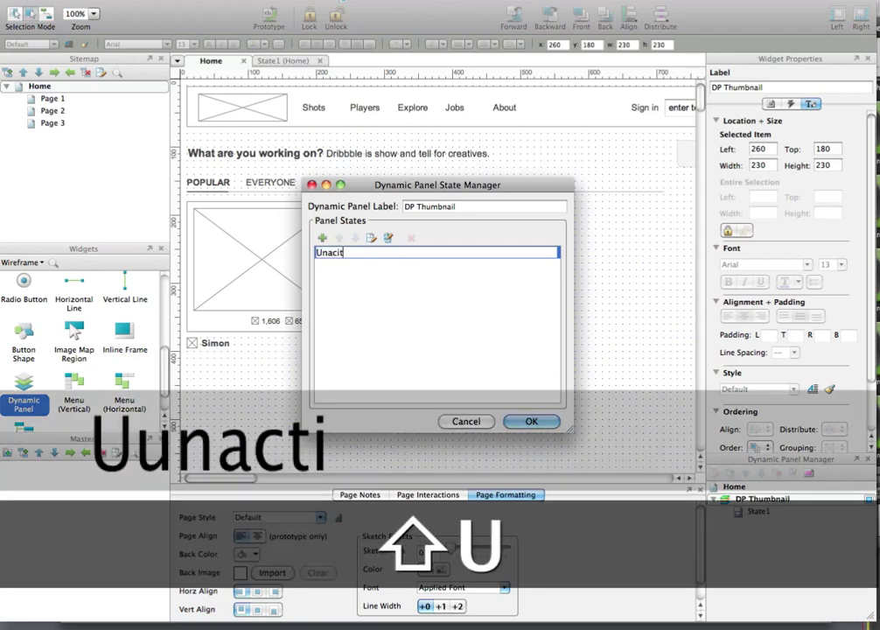
pyautogui.write('ve')
# - Add a second panel state named "Active" and open all states for editing
pyautogui.click(322, 237)
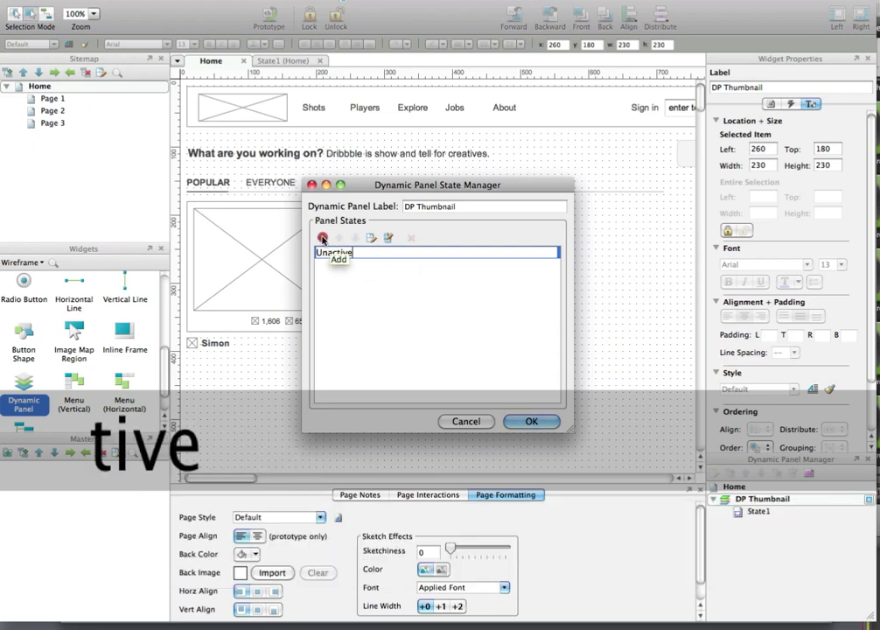
pyautogui.write('Active')
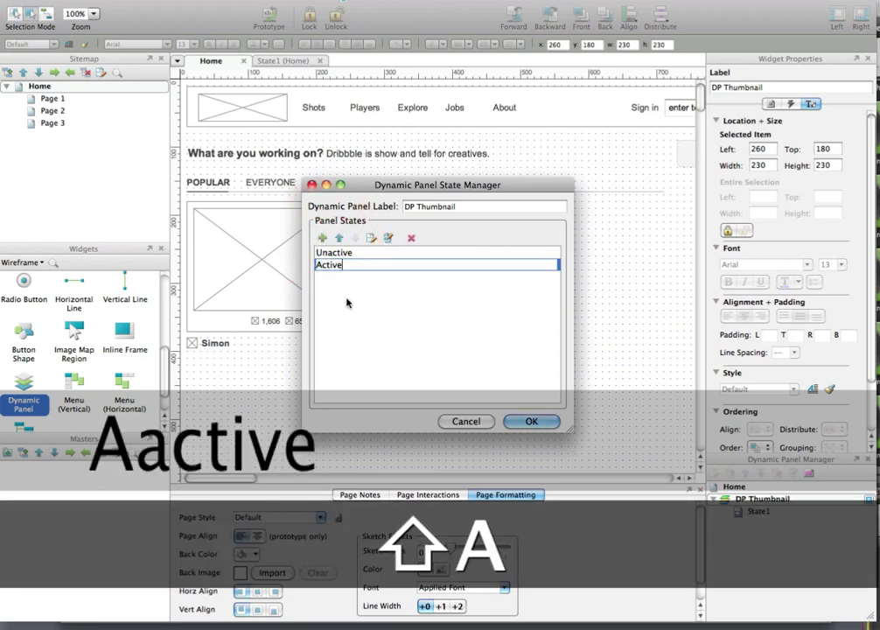
pyautogui.click(353, 329)
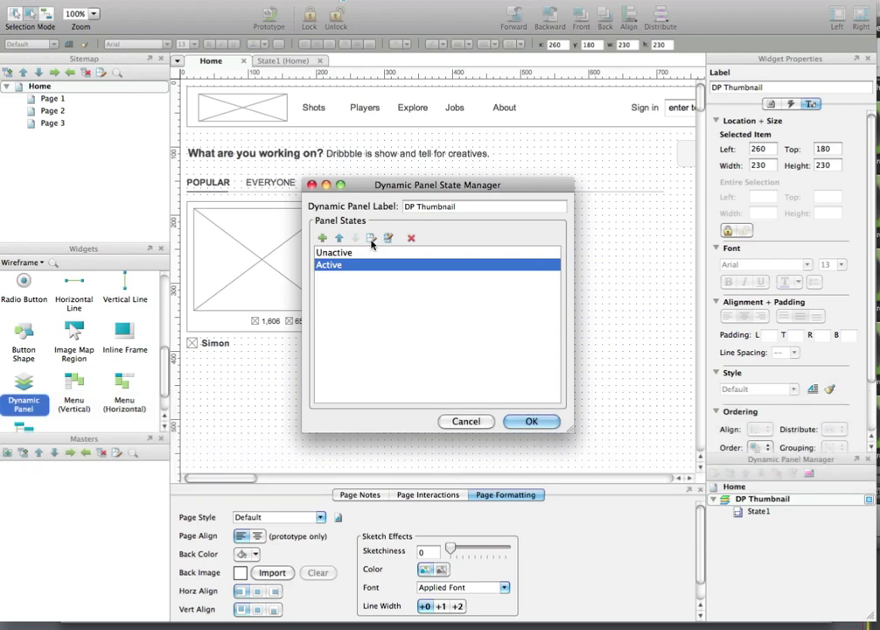
pyautogui.click(386, 238)
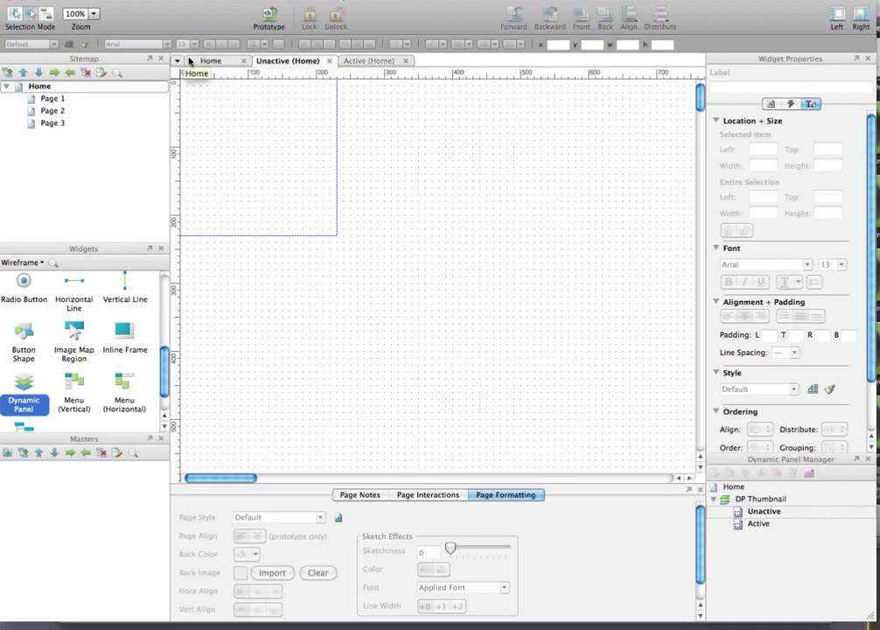
pyautogui.click(230, 60)
pyautogui.click(289, 60)
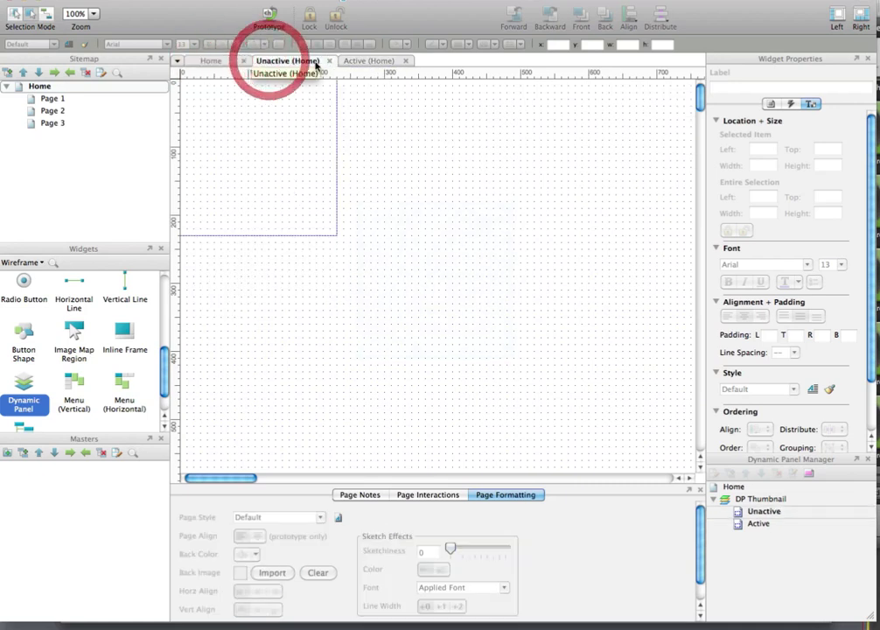
pyautogui.click(375, 63)
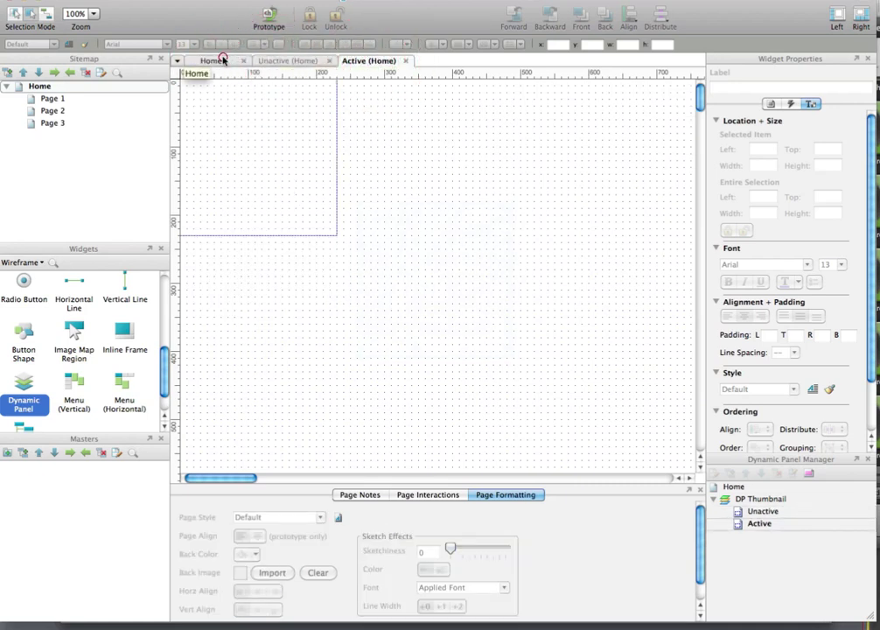
# - Cut the whole thumbnail card from the Home page and paste it into the Unactive state at left 0, top 0
pyautogui.click(222, 59)
pyautogui.moveTo(181, 362); pyautogui.dragTo(344, 200)
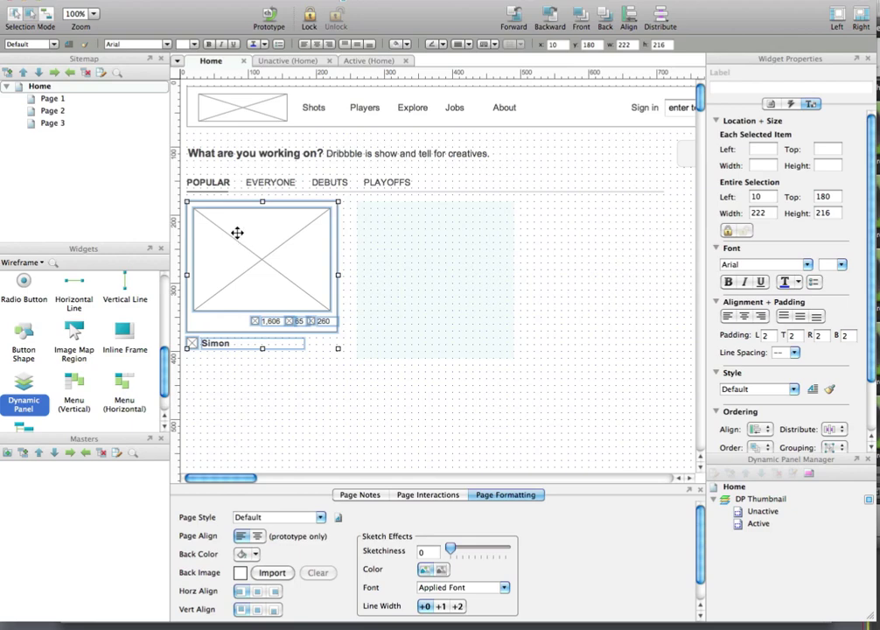
pyautogui.press('super+x')
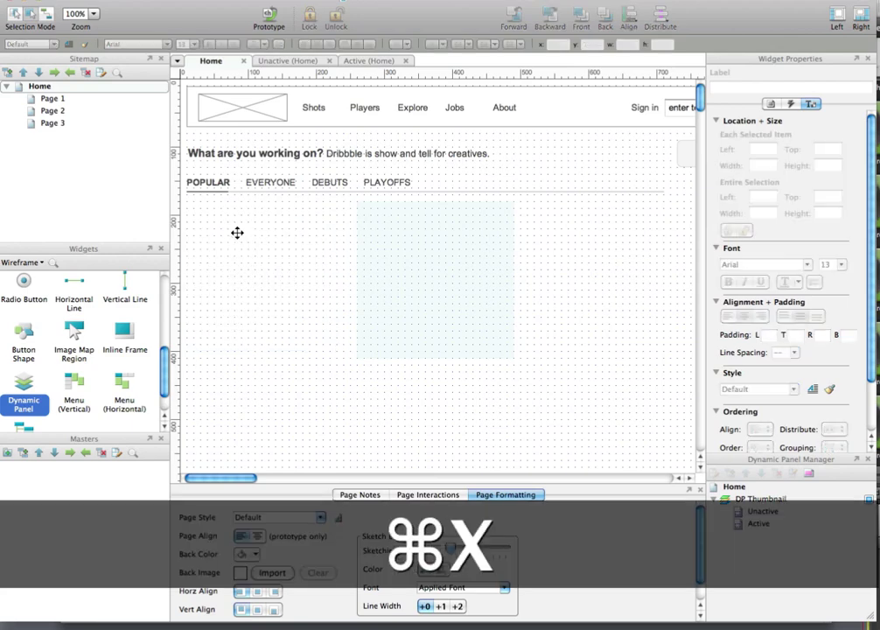
pyautogui.click(282, 60)
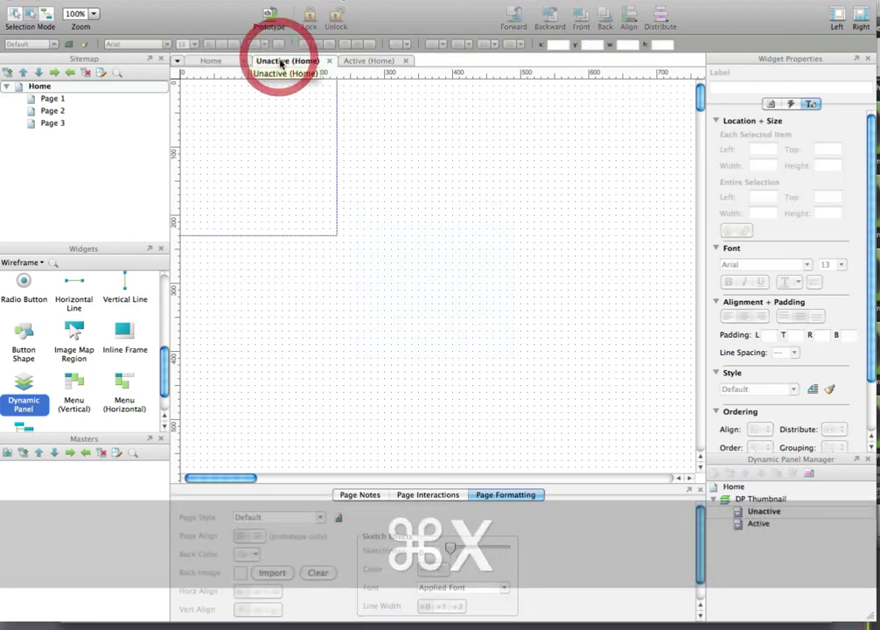
pyautogui.press('super+v')
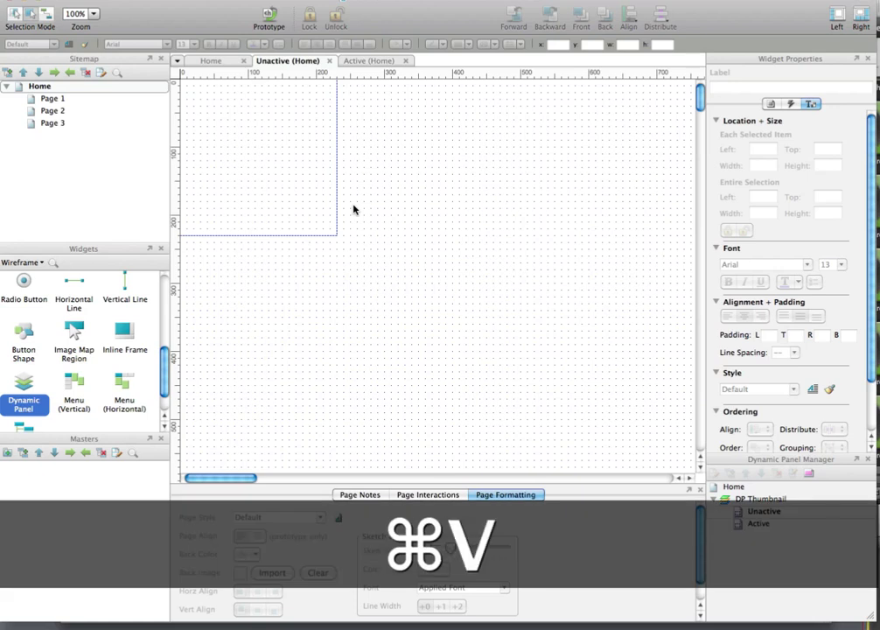
pyautogui.moveTo(240, 273); pyautogui.dragTo(229, 149)
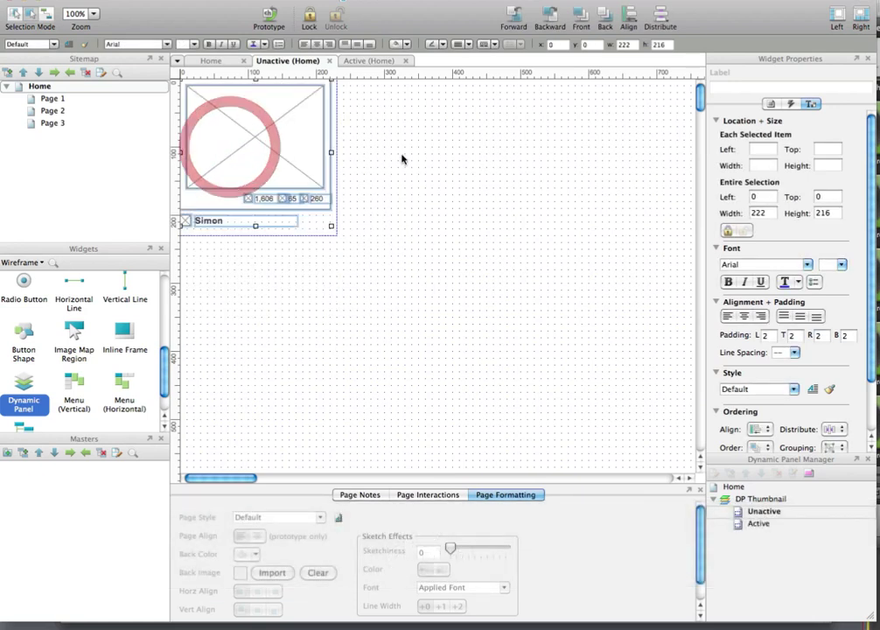
pyautogui.click(393, 156)
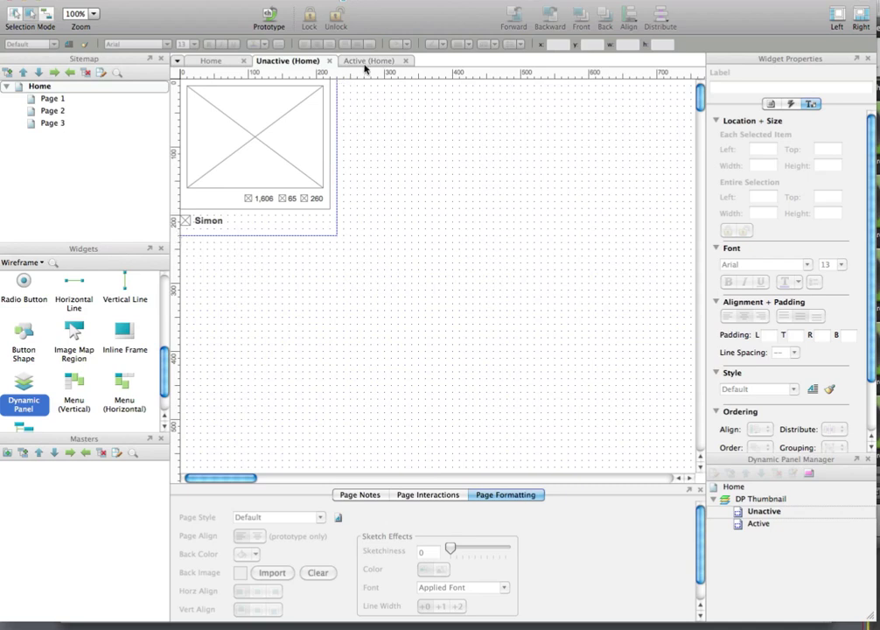
# - Enlarge the DP Thumbnail panel on the Home page to 430 × 360
pyautogui.click(208, 60)
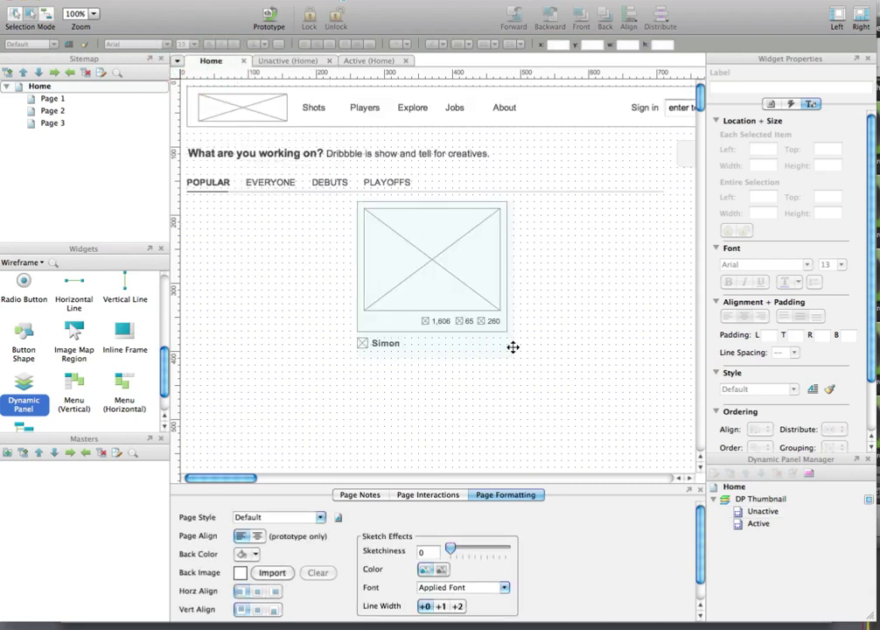
pyautogui.click(463, 326)
pyautogui.moveTo(514, 359); pyautogui.dragTo(650, 447)
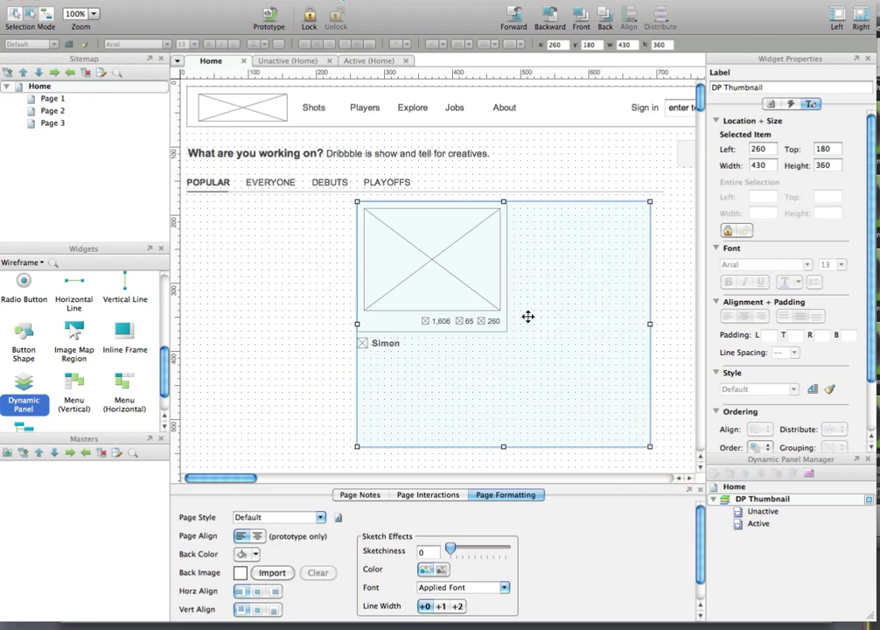
# - Move the DP Thumbnail panel to left 150, top 190
pyautogui.moveTo(579, 374); pyautogui.dragTo(499, 367)
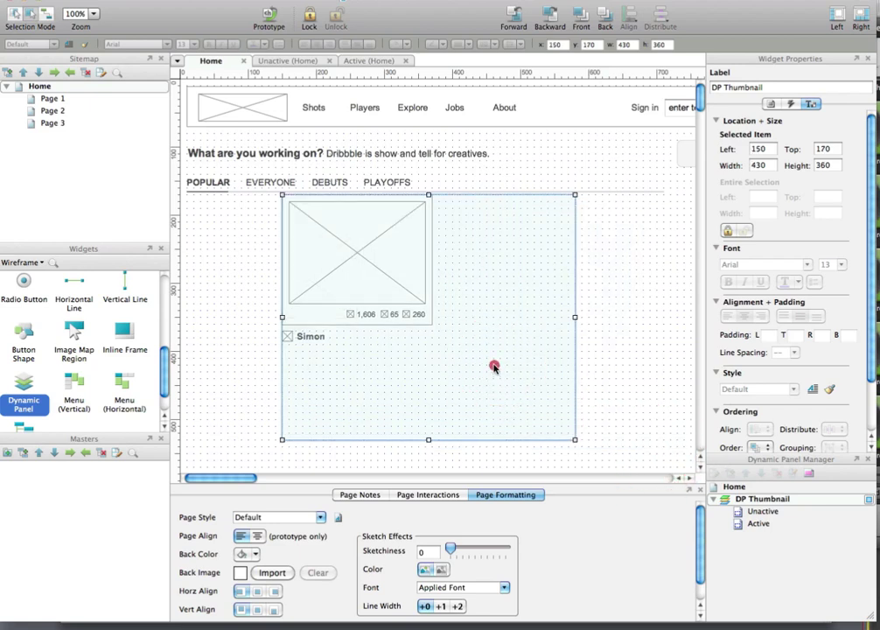
pyautogui.click(495, 372)
pyautogui.moveTo(442, 279); pyautogui.dragTo(442, 296)
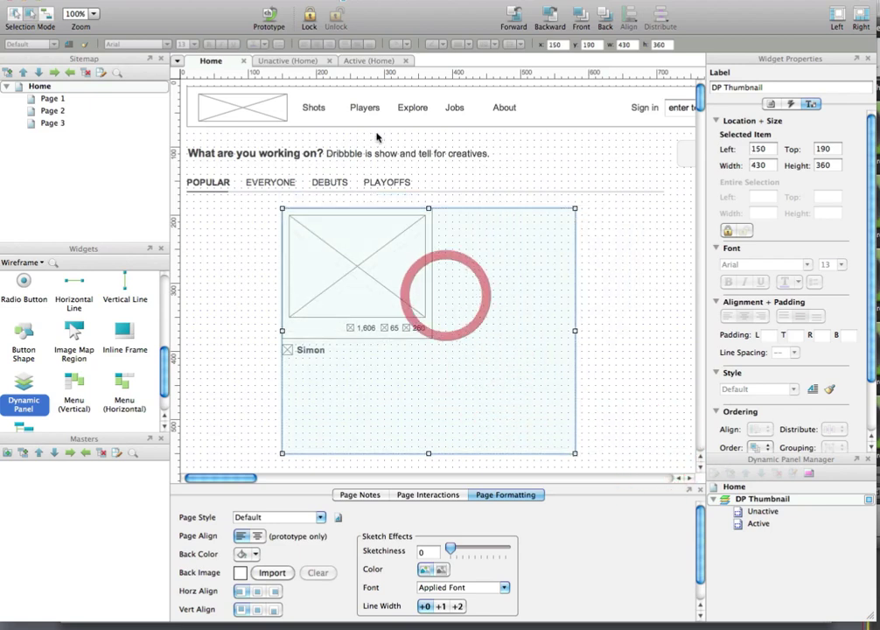
# - Check the panel boundary in the Unactive state, and shrink the panel on the Home page to 230 × 220
pyautogui.click(278, 60)
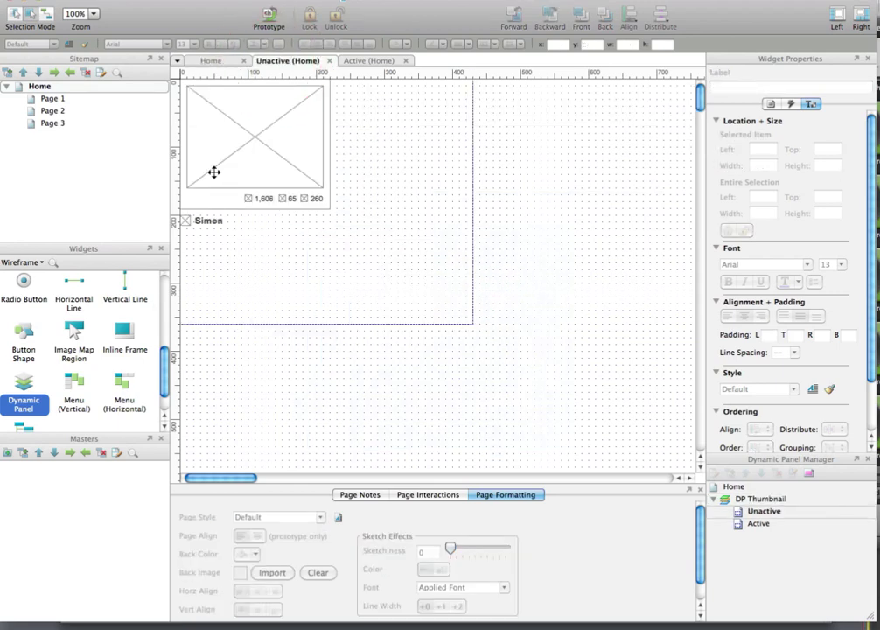
pyautogui.click(203, 61)
pyautogui.click(504, 336)
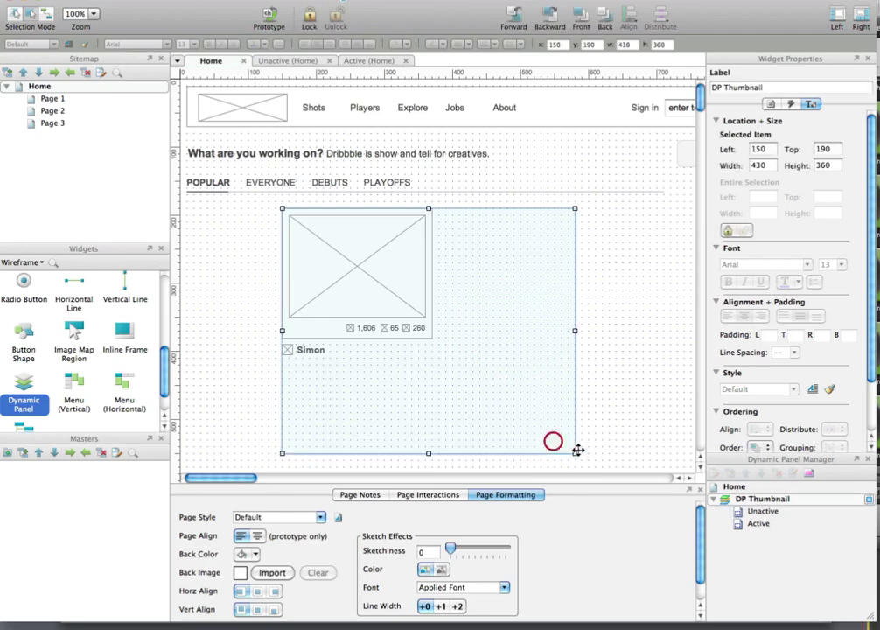
pyautogui.moveTo(578, 450); pyautogui.dragTo(436, 358)
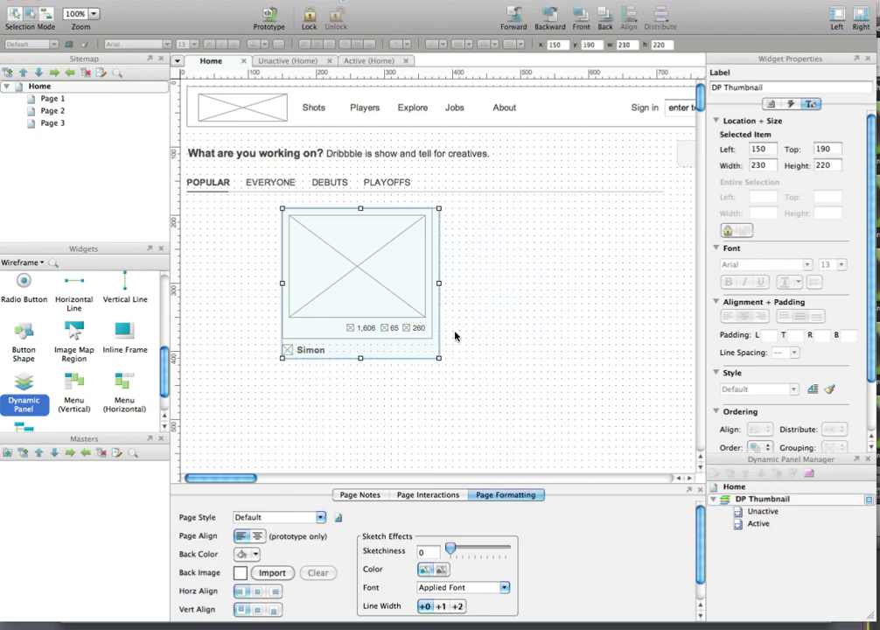
pyautogui.click(456, 335)
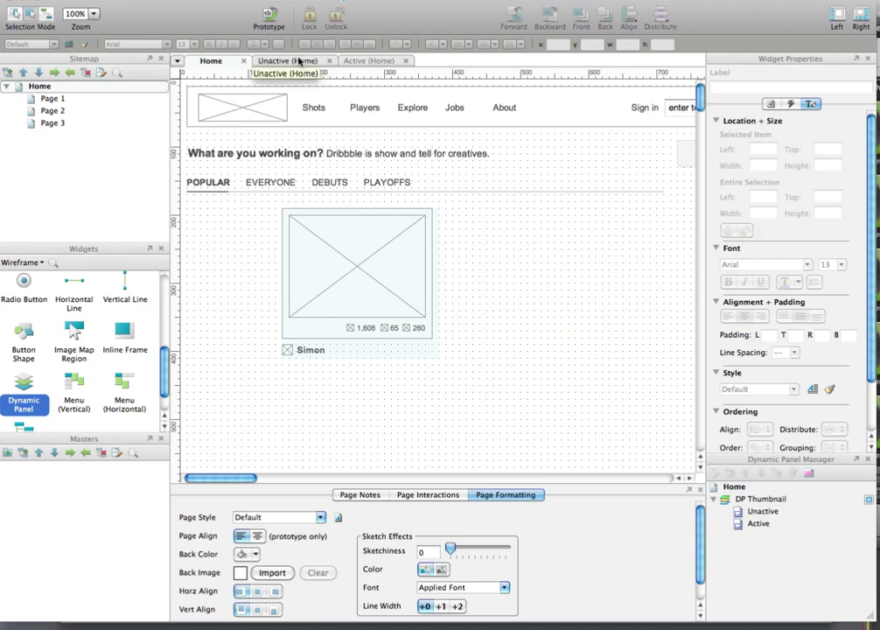
# - Copy all widgets of the card in the Unactive state and paste them into the Active state
pyautogui.click(297, 62)
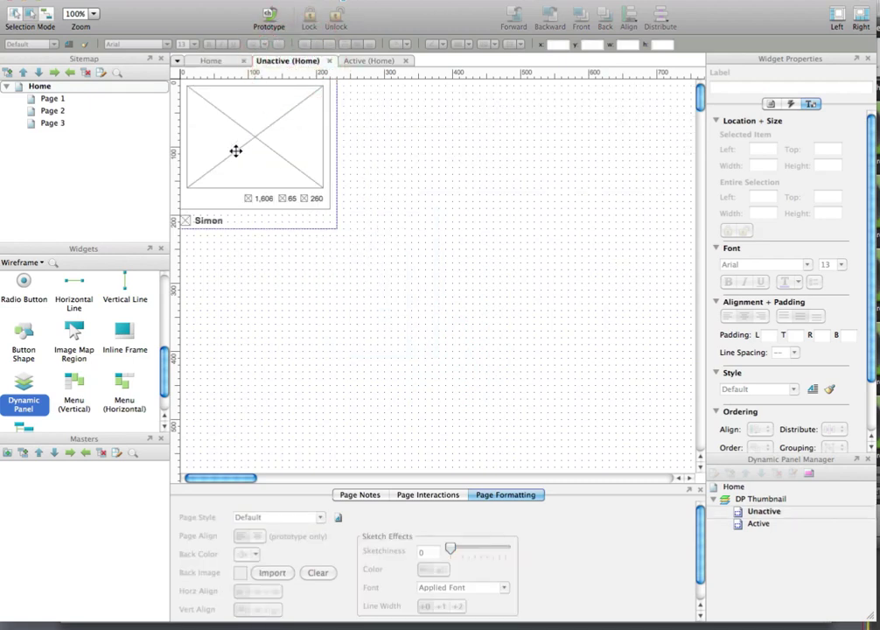
pyautogui.click(240, 124)
pyautogui.press('super+a')
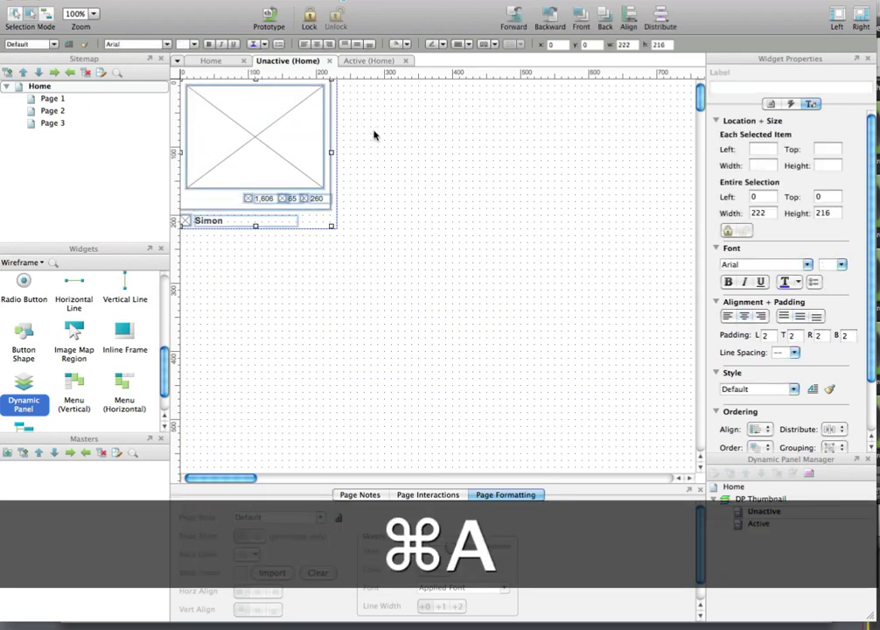
pyautogui.press('super+c')
pyautogui.click(368, 63)
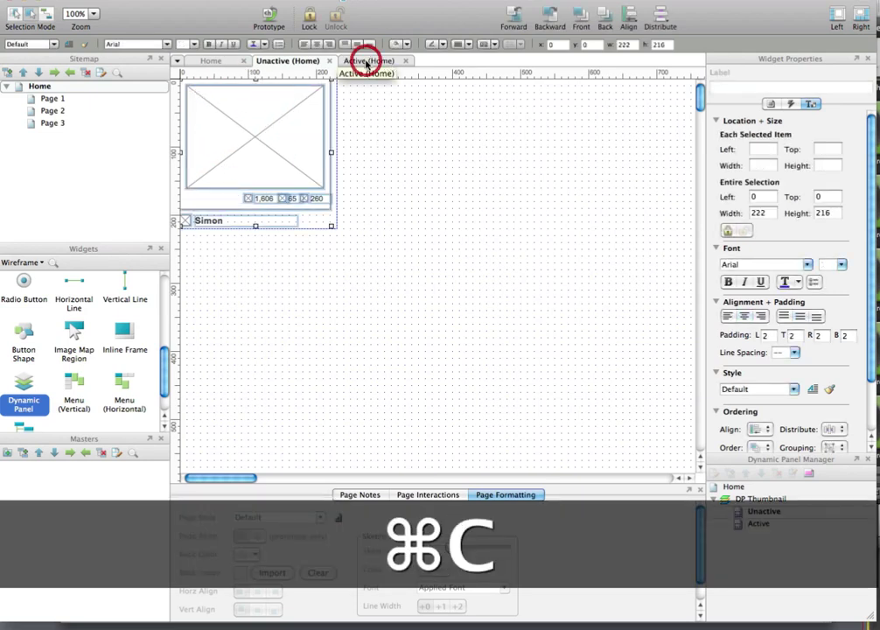
pyautogui.press('super+v')
pyautogui.click(420, 218)
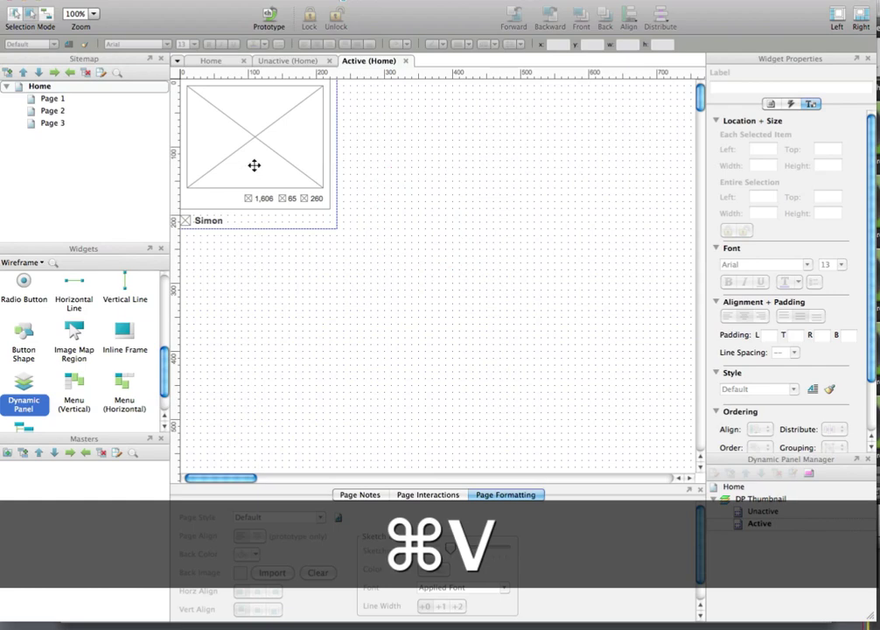
# - Compare the Unactive and Active states, and check the first shot's hover text on the Dribbble site in the browser
pyautogui.click(282, 63)
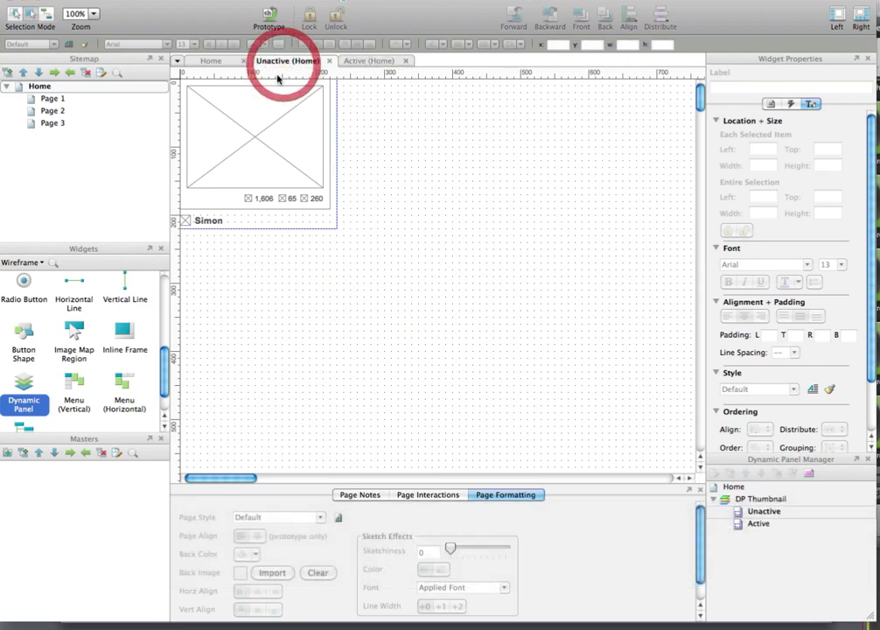
pyautogui.click(389, 61)
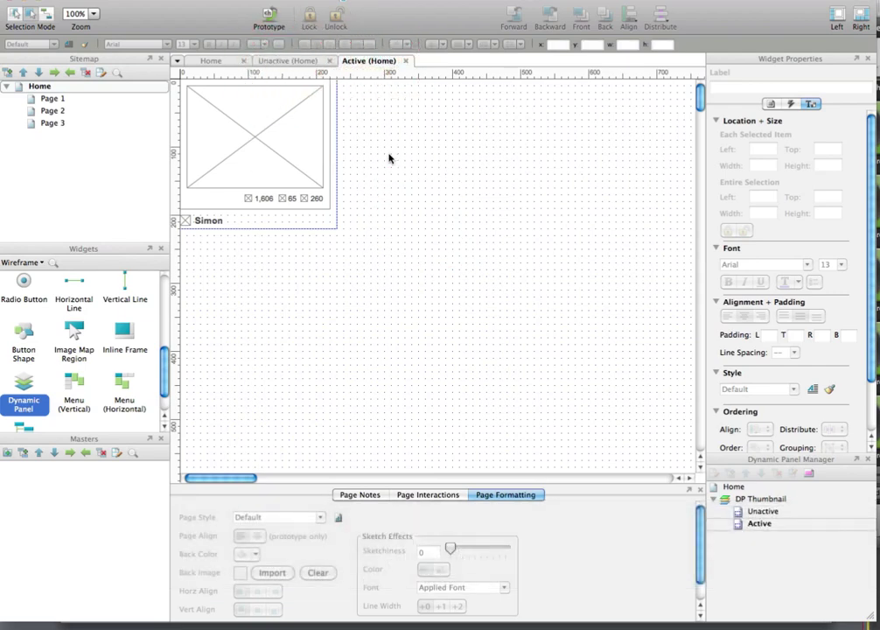
pyautogui.press('super+Tab')
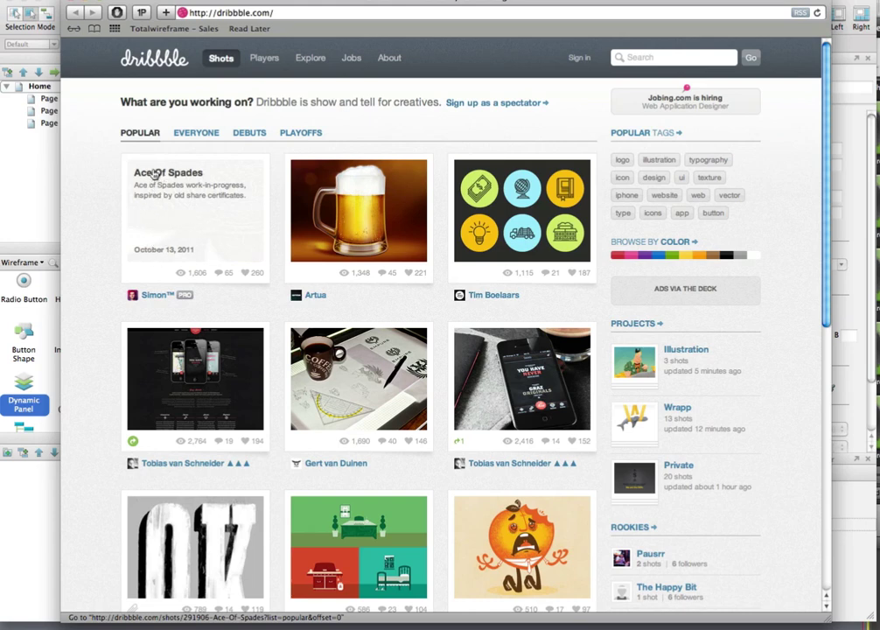
pyautogui.click(46, 181)
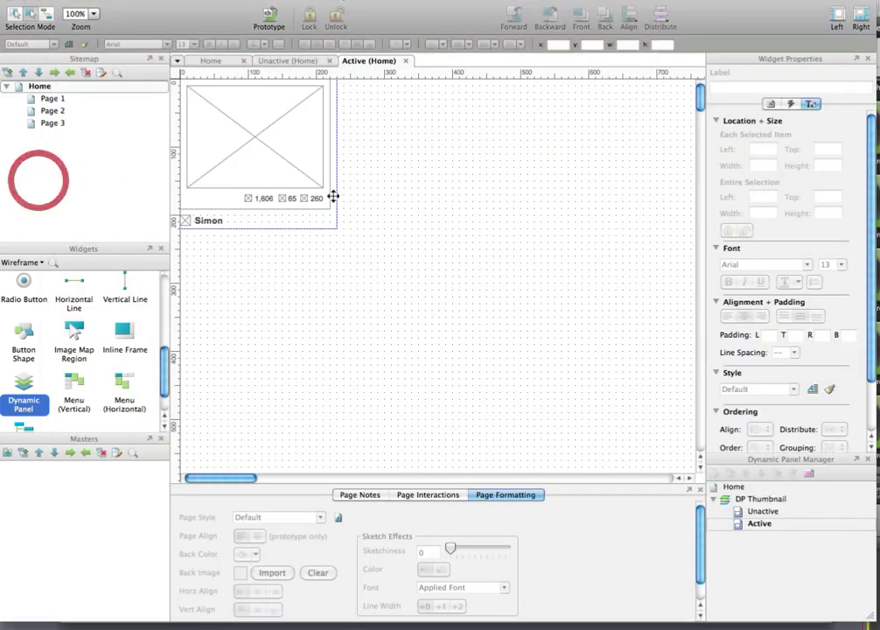
# - Add a text panel reading "Ace of spades" on the empty canvas below the card in the Active state
pyautogui.click(292, 129)
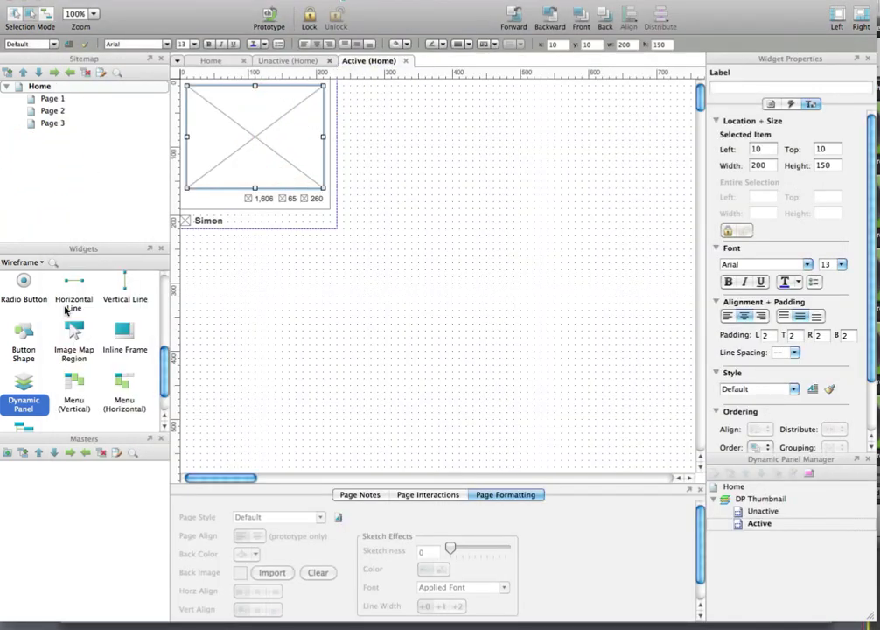
pyautogui.scroll(5, 52, 333)
pyautogui.moveTo(74, 289); pyautogui.dragTo(272, 287)
pyautogui.doubleClick(276, 291)
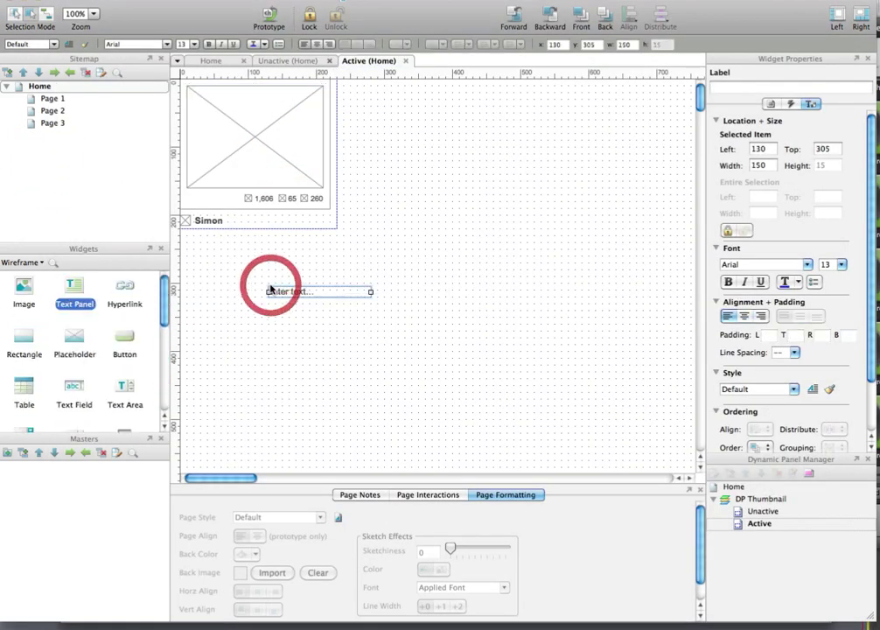
pyautogui.write('Active')
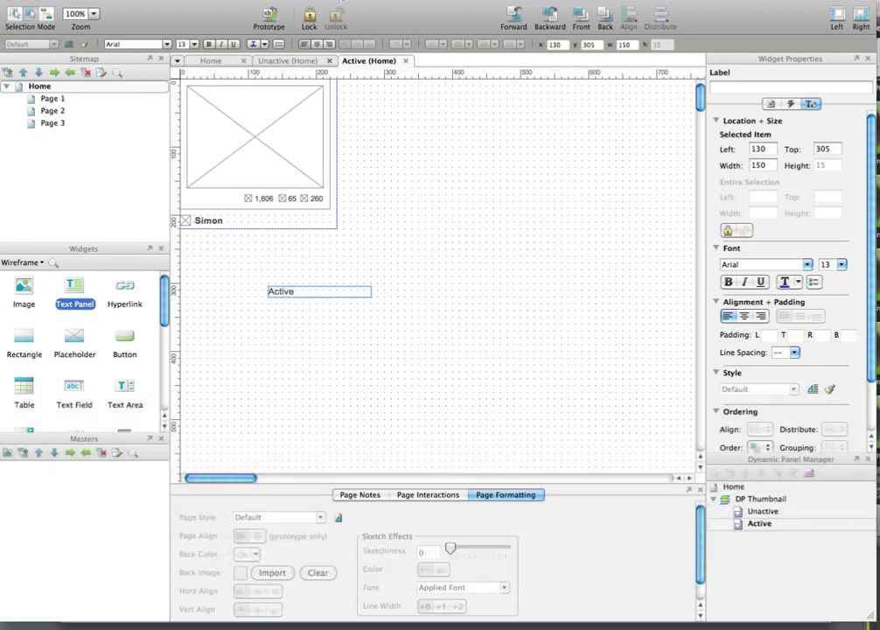
pyautogui.press('super+shift+Left')
pyautogui.write('Ace of ')
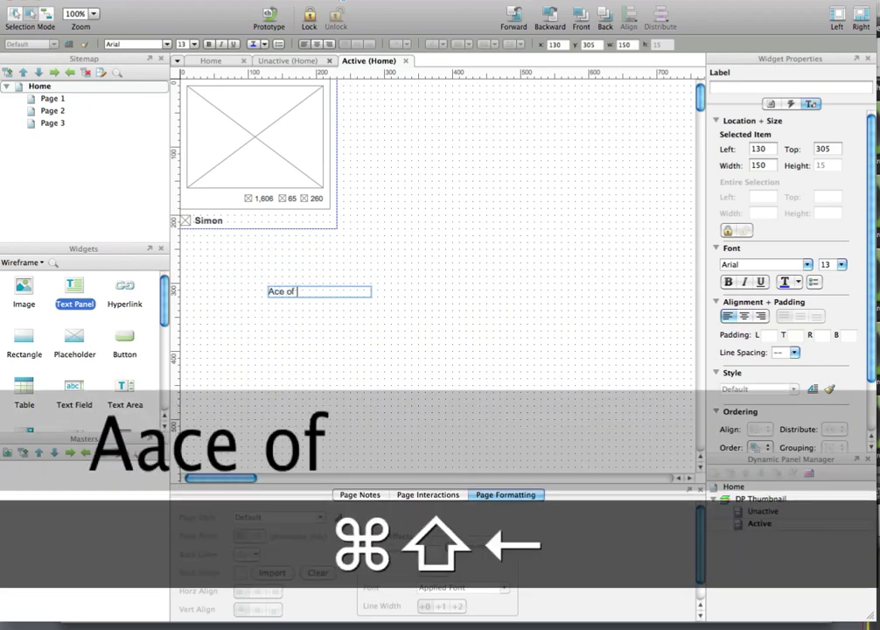
pyautogui.write('spades')
pyautogui.click(333, 262)
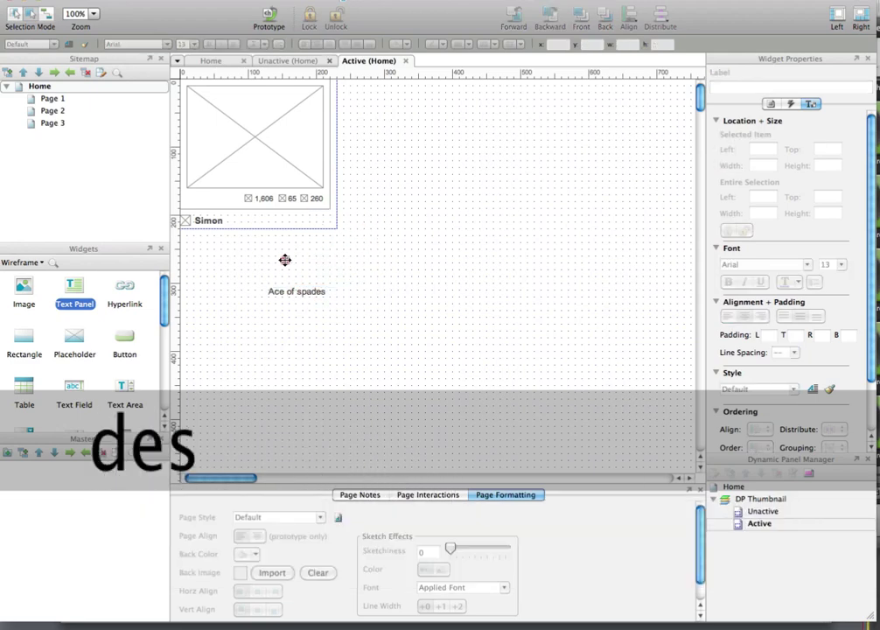
# - Move the "Ace of spades" title onto the image placeholder at left 21, top 21, and format it as bold, size 16
pyautogui.moveTo(293, 293); pyautogui.dragTo(228, 98)
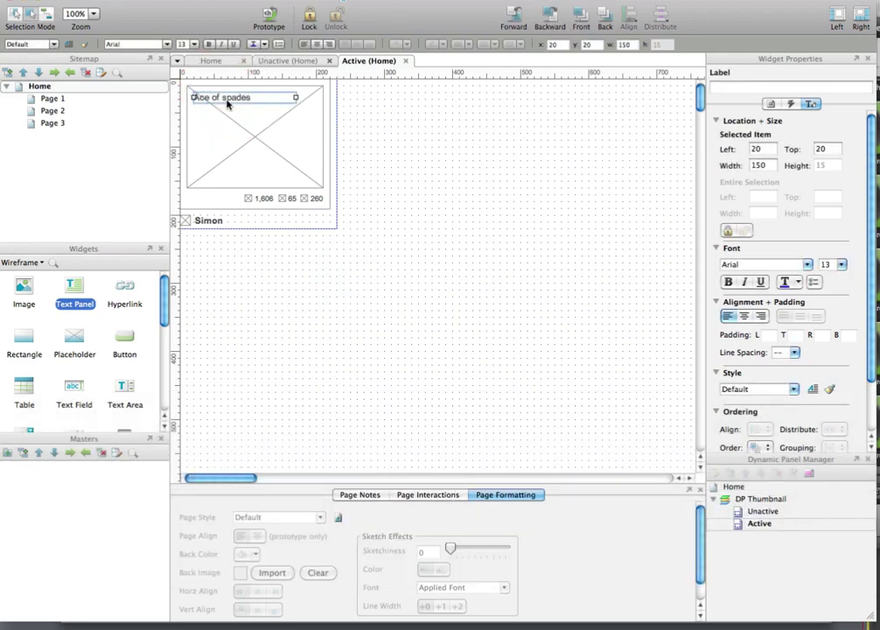
pyautogui.press('Down')
pyautogui.press('Right')
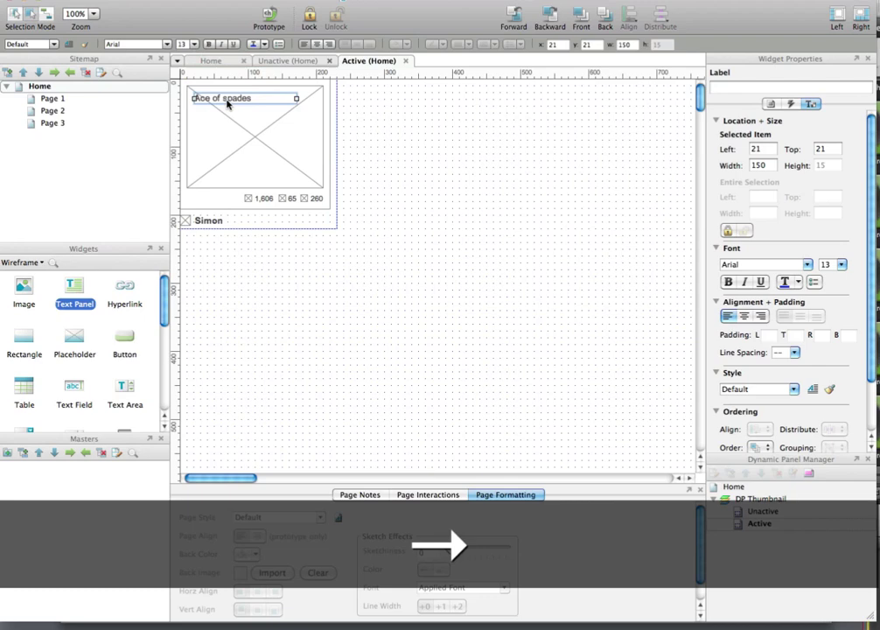
pyautogui.click(182, 44)
pyautogui.write('16')
pyautogui.press('Return')
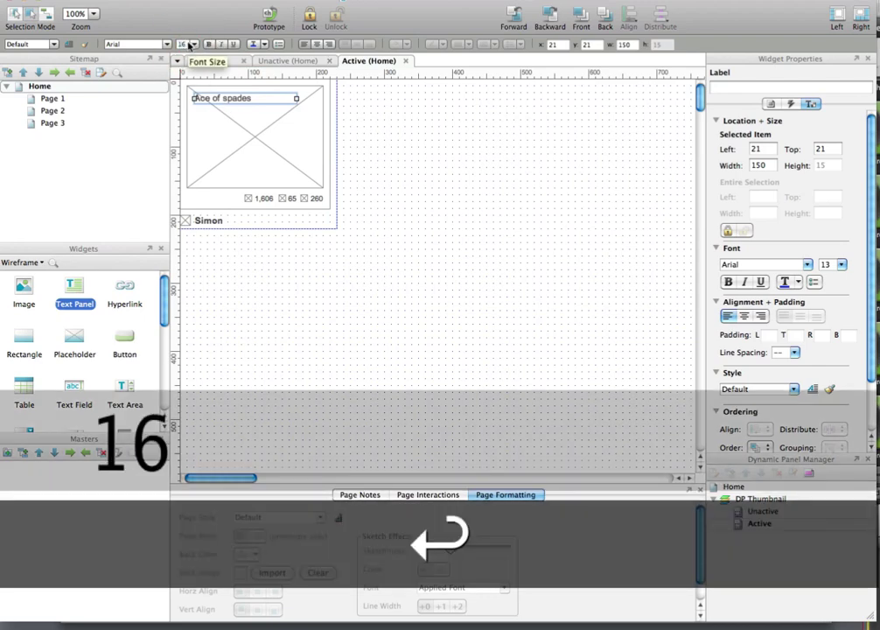
pyautogui.press('super+b')
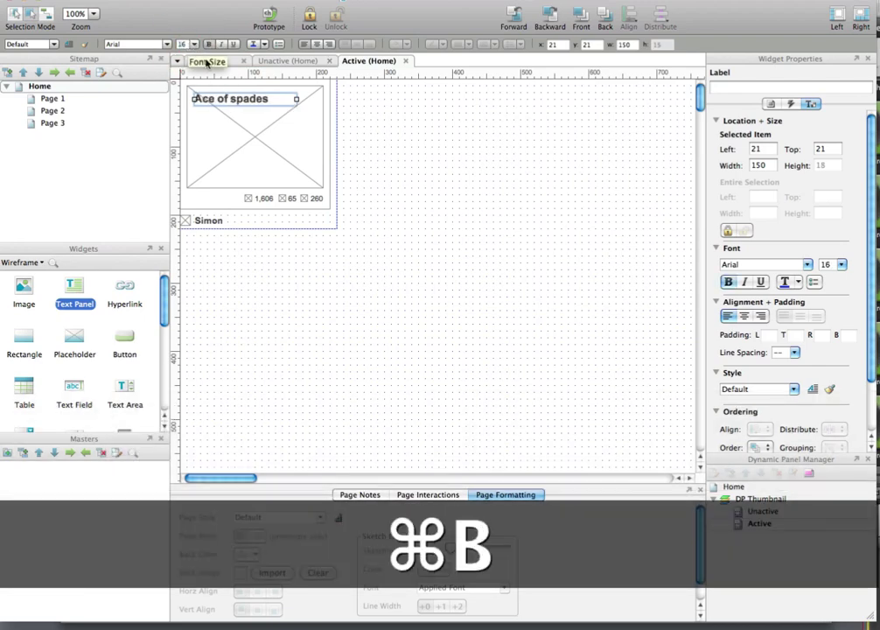
# - Add a text panel below the card reading "Aces of Spaces work-in-progress, inspired by old share certificates."
pyautogui.click(402, 308)
pyautogui.moveTo(75, 288); pyautogui.dragTo(251, 278)
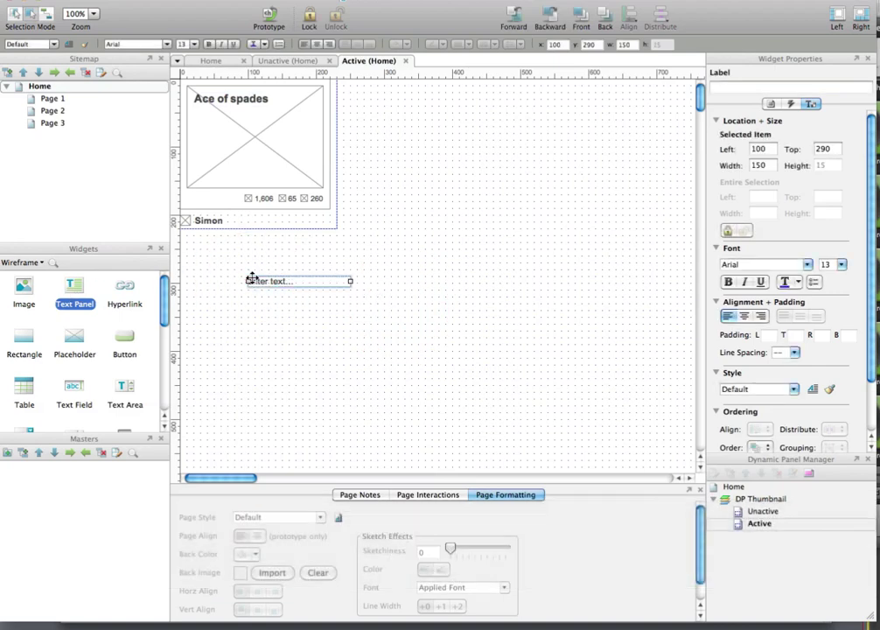
pyautogui.write('Aces of Spaces work0')
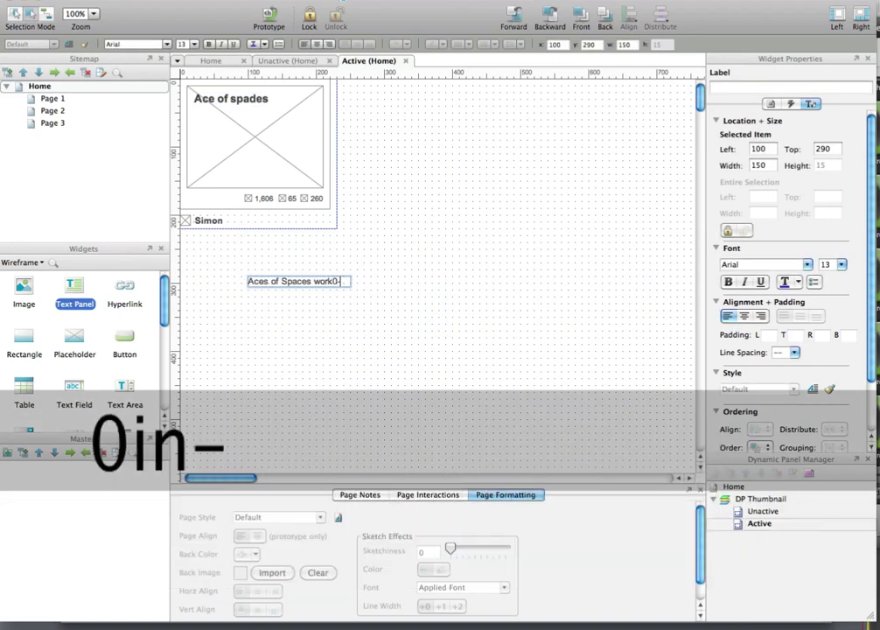
pyautogui.press('BackSpace')
pyautogui.write('-in-progress')
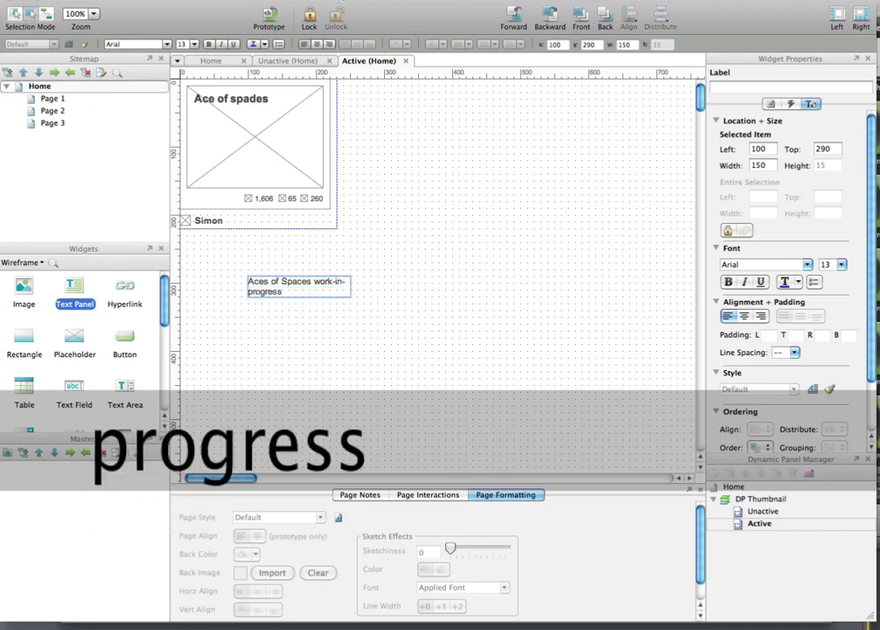
pyautogui.write(', inspi')
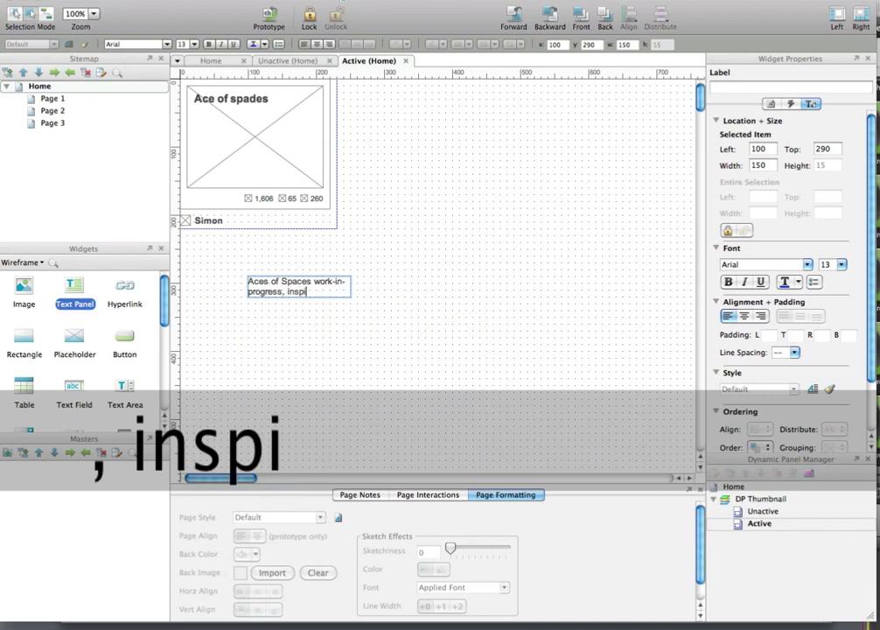
pyautogui.write('red by old sha')
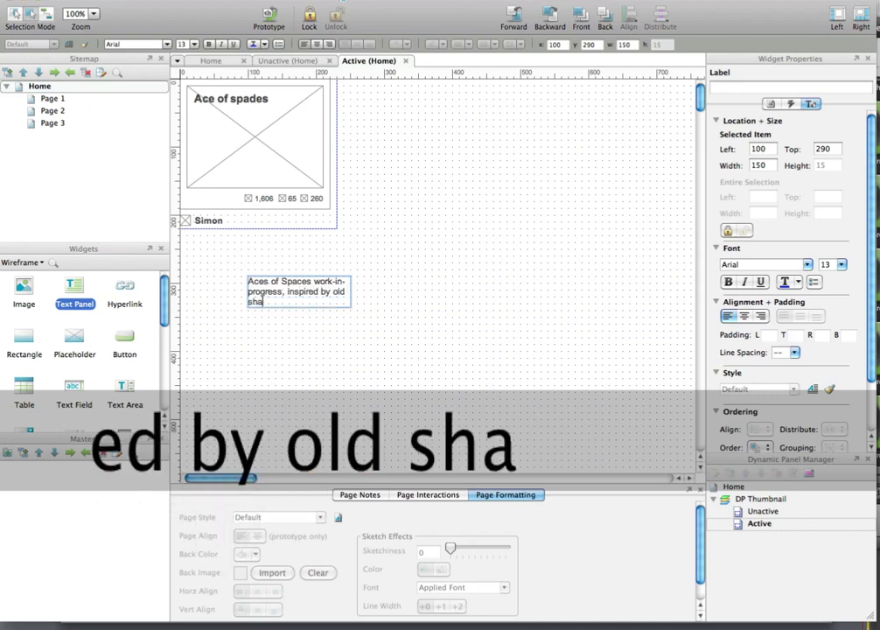
pyautogui.write('re certifc')
pyautogui.press('BackSpace')
pyautogui.write('i')
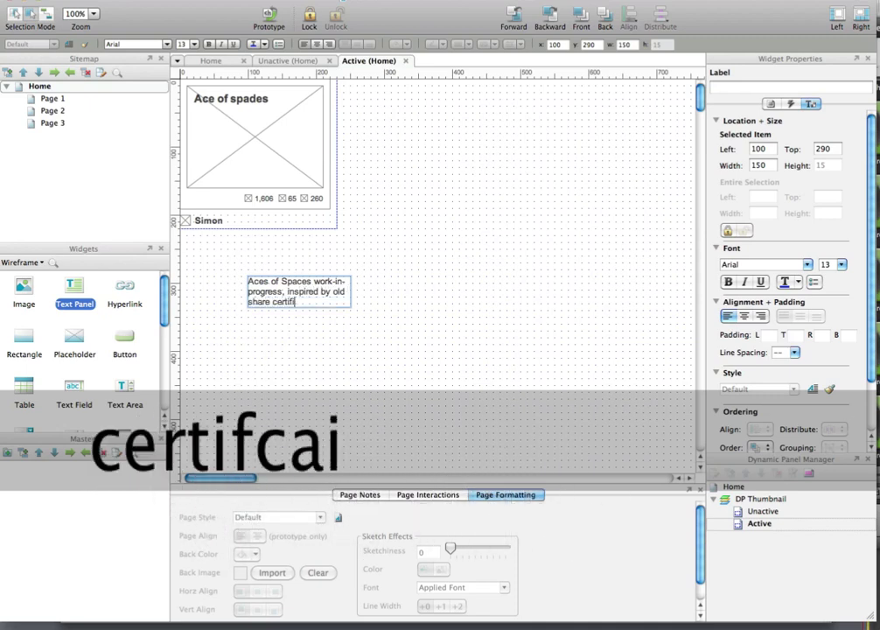
pyautogui.write('cates.')
pyautogui.click(335, 220)
# - Move the description text under the title at left 20, top 50, and widen it to 180
pyautogui.click(284, 293)
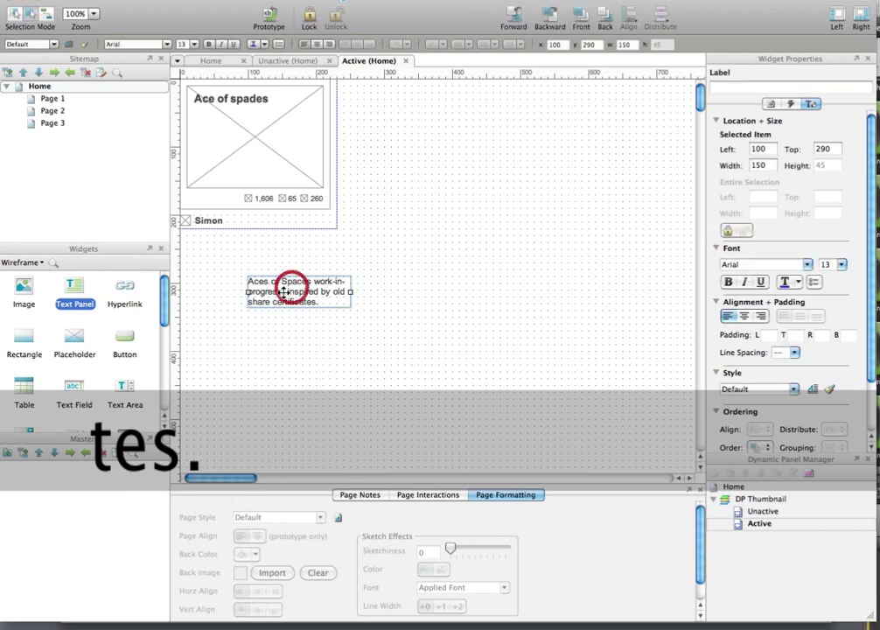
pyautogui.moveTo(284, 293); pyautogui.dragTo(229, 128)
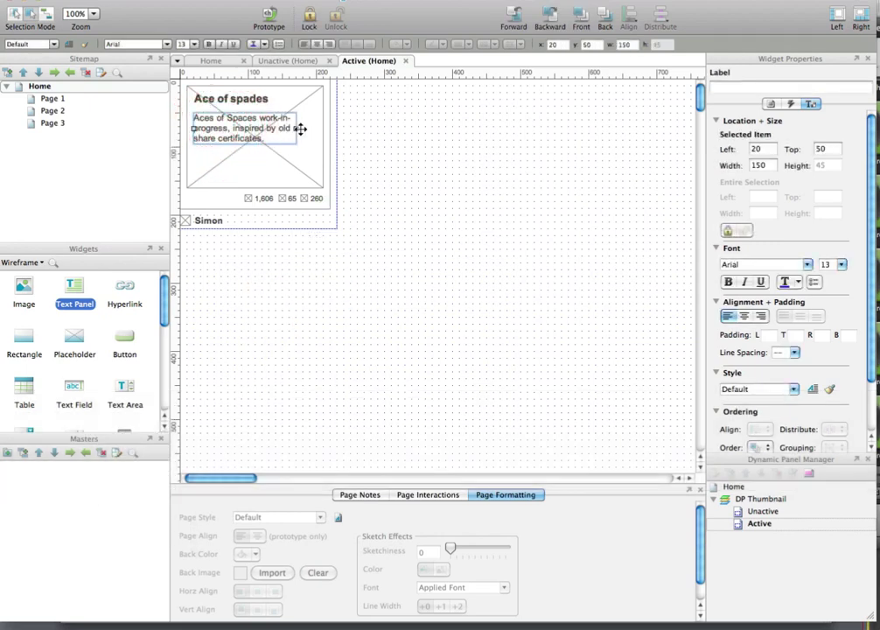
pyautogui.moveTo(300, 129); pyautogui.dragTo(318, 129)
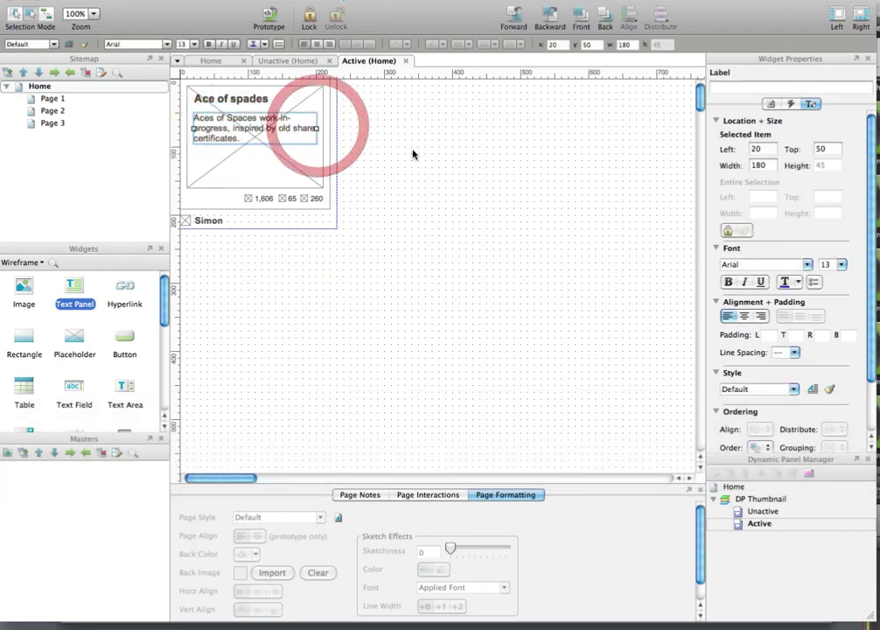
pyautogui.click(414, 154)
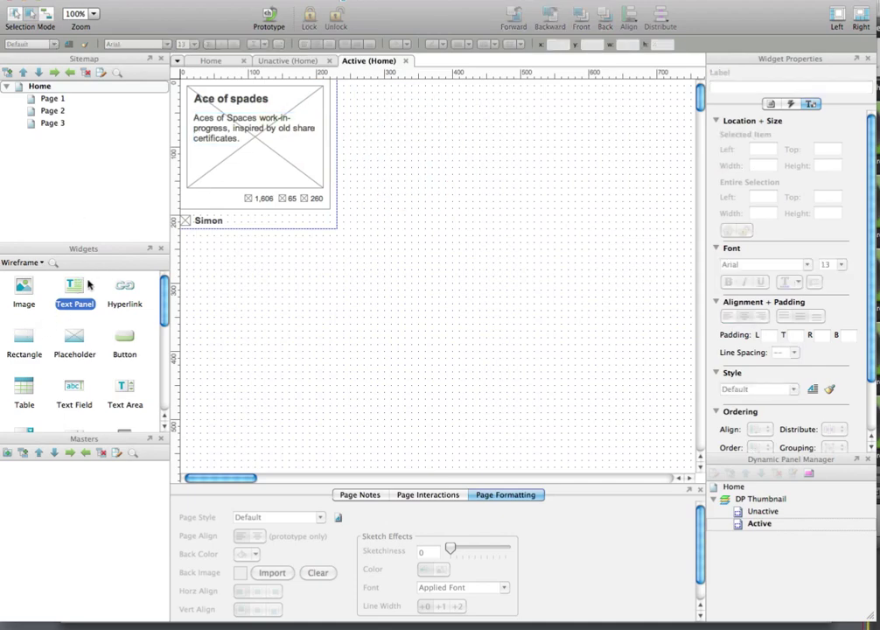
# - Add a text panel below the card reading "October 13, 2011" and make it bold
pyautogui.moveTo(88, 286); pyautogui.dragTo(296, 277)
pyautogui.write('Octob')
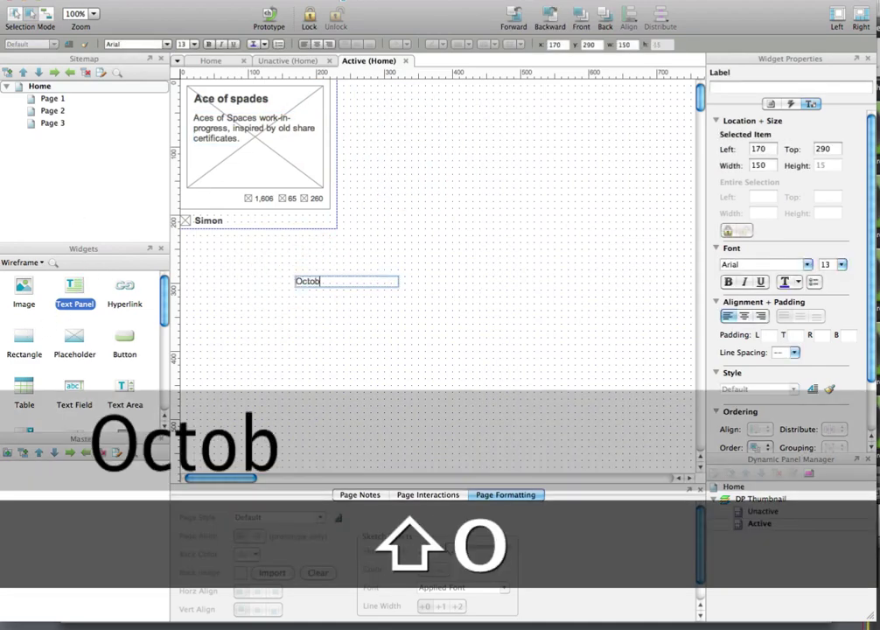
pyautogui.write('er 13,2011')
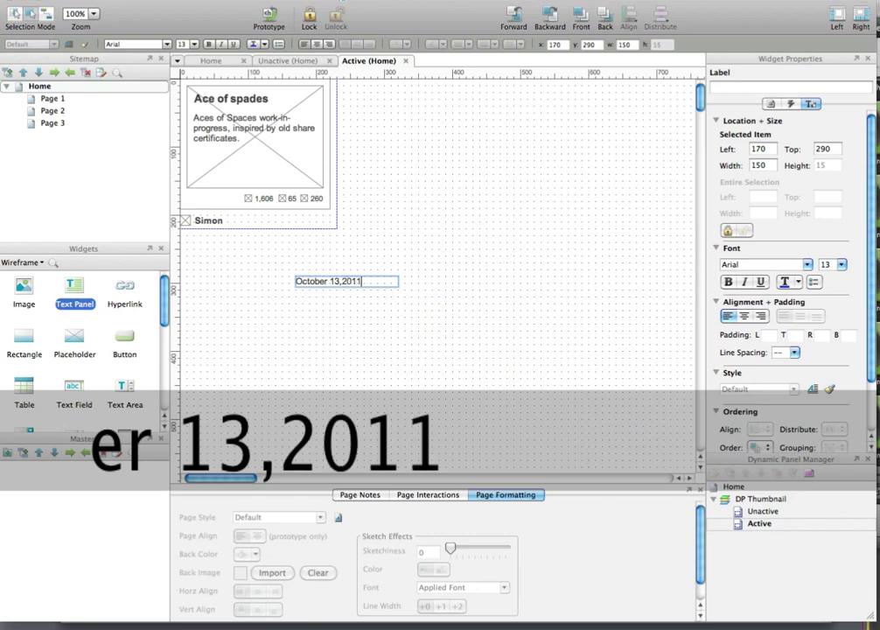
pyautogui.press('Escape')
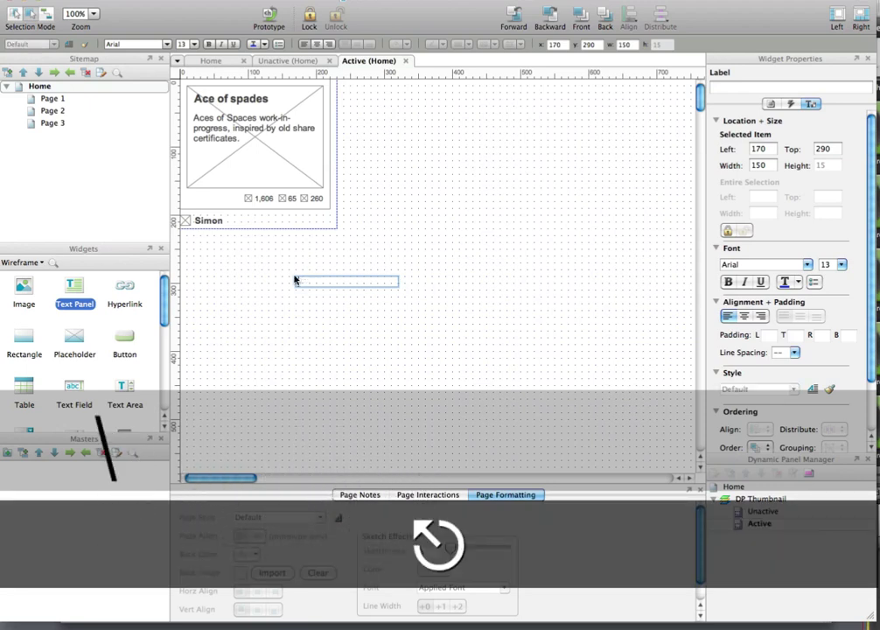
pyautogui.press('super+z')
pyautogui.press('Escape')
pyautogui.press('super+z')
pyautogui.press('Left')
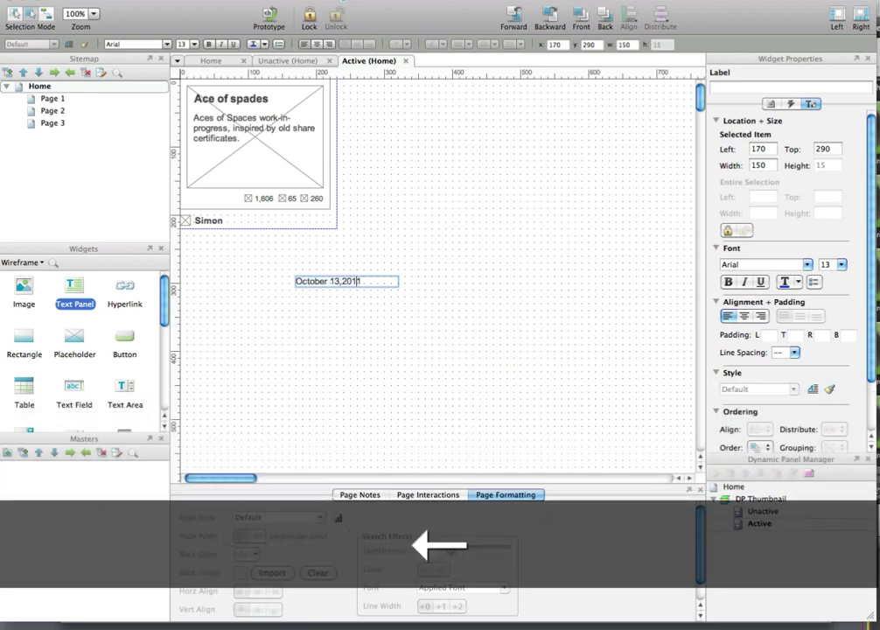
pyautogui.press('Escape')
pyautogui.press('super+b')
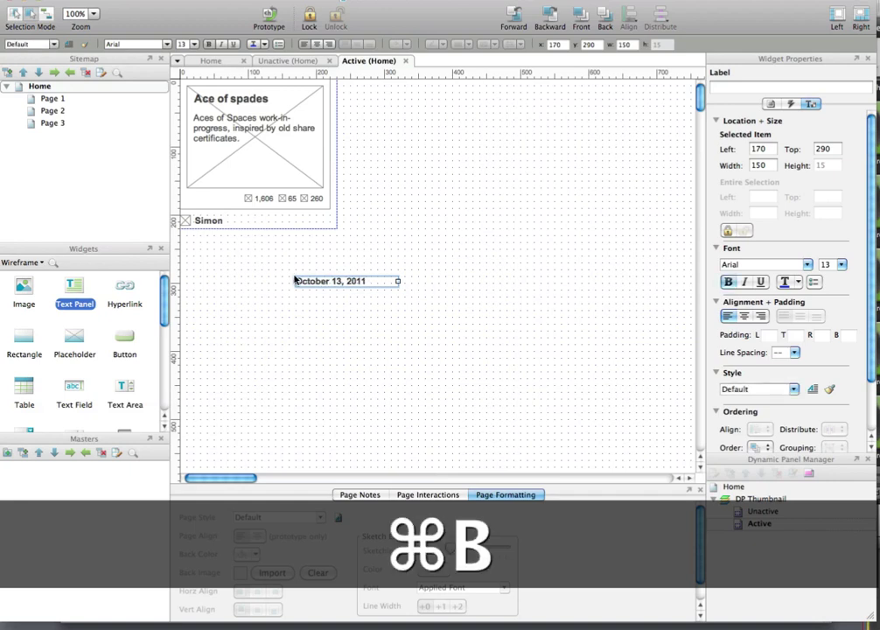
# - Move the date text to the lower part of the image placeholder at left 20, top 135
pyautogui.moveTo(304, 277); pyautogui.dragTo(208, 178)
pyautogui.press('Down')
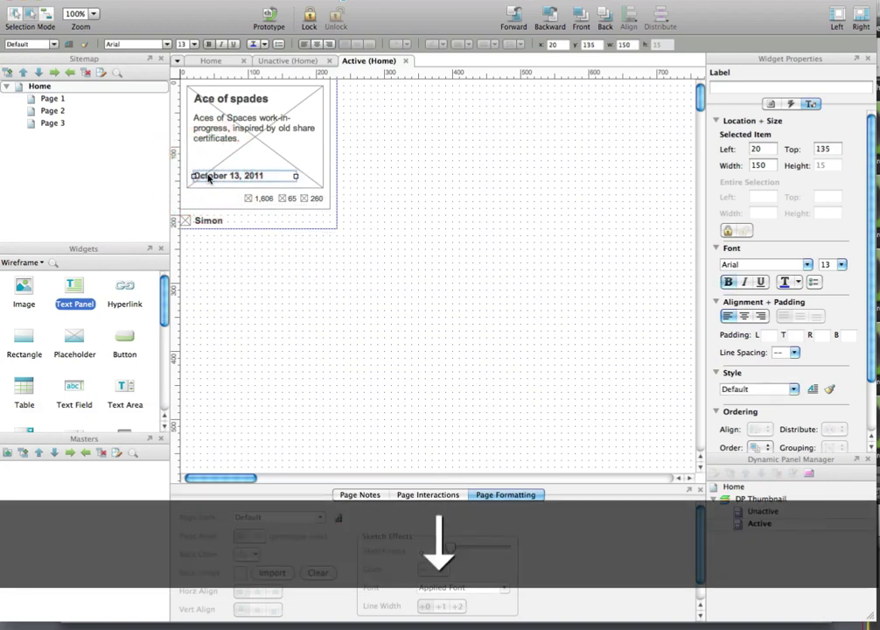
pyautogui.click(406, 195)
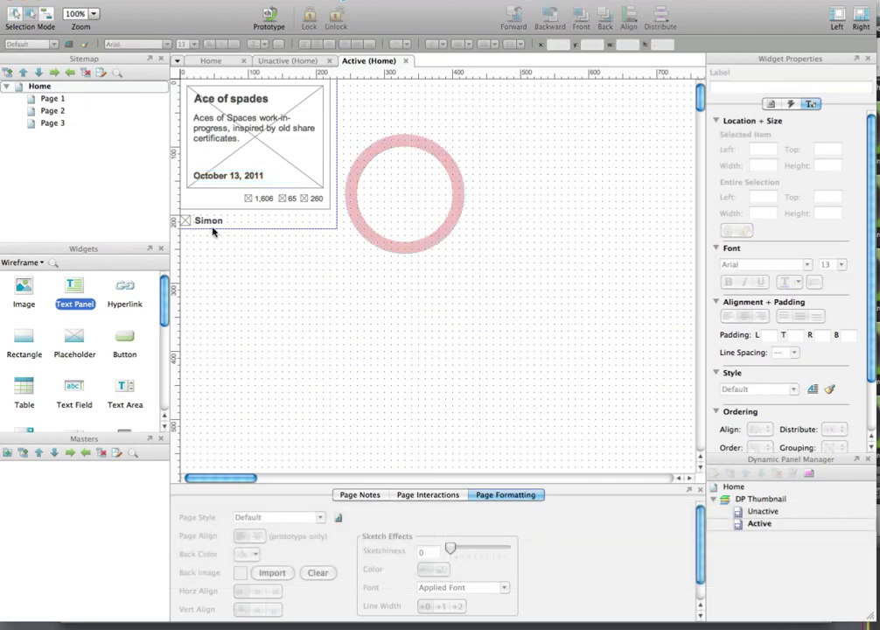
# - Place a rectangle below the card at left 160, top 260, and resize it to 50 × 20
pyautogui.moveTo(74, 299); pyautogui.dragTo(266, 294)
pyautogui.press('Delete')
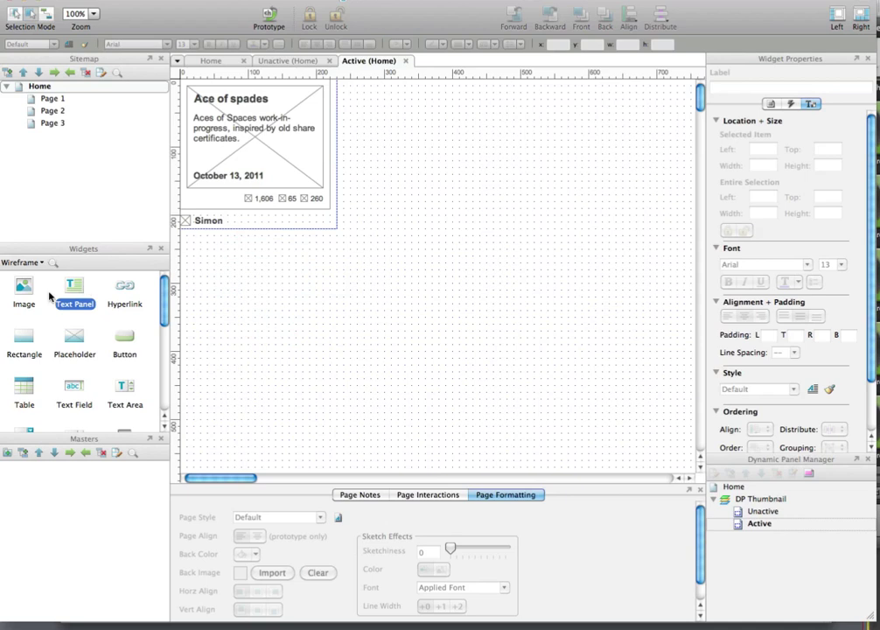
pyautogui.moveTo(50, 342); pyautogui.dragTo(289, 255)
pyautogui.moveTo(412, 308); pyautogui.dragTo(324, 275)
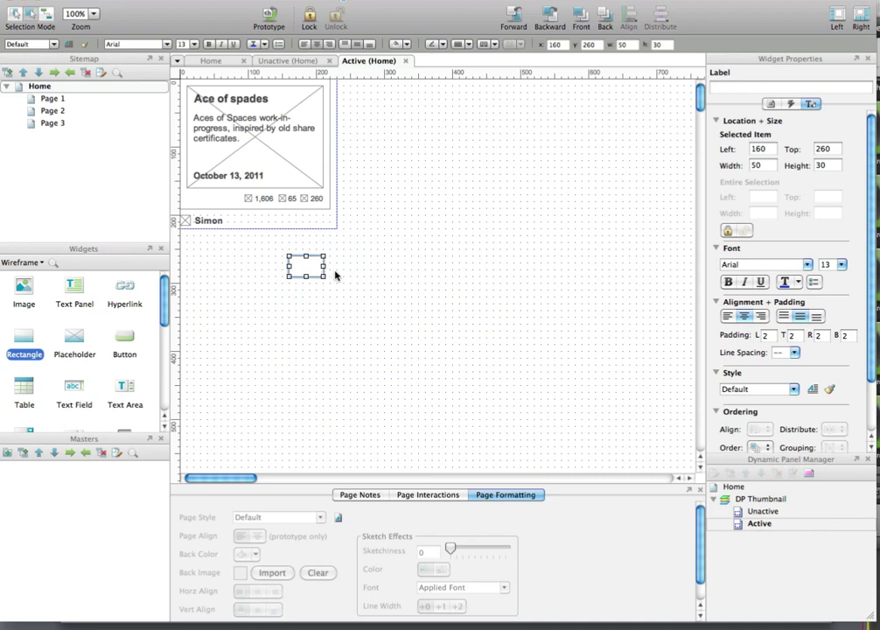
pyautogui.click(309, 269)
pyautogui.moveTo(308, 279); pyautogui.dragTo(307, 271)
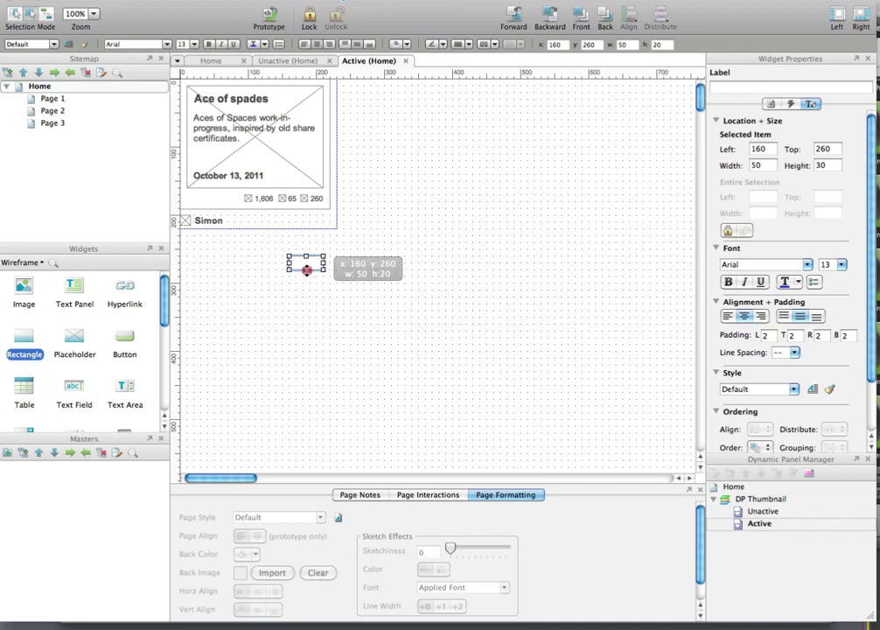
# - Label the small rectangle below the card "PRO"
pyautogui.click(308, 263)
pyautogui.press('Return')
pyautogui.write('PRO')
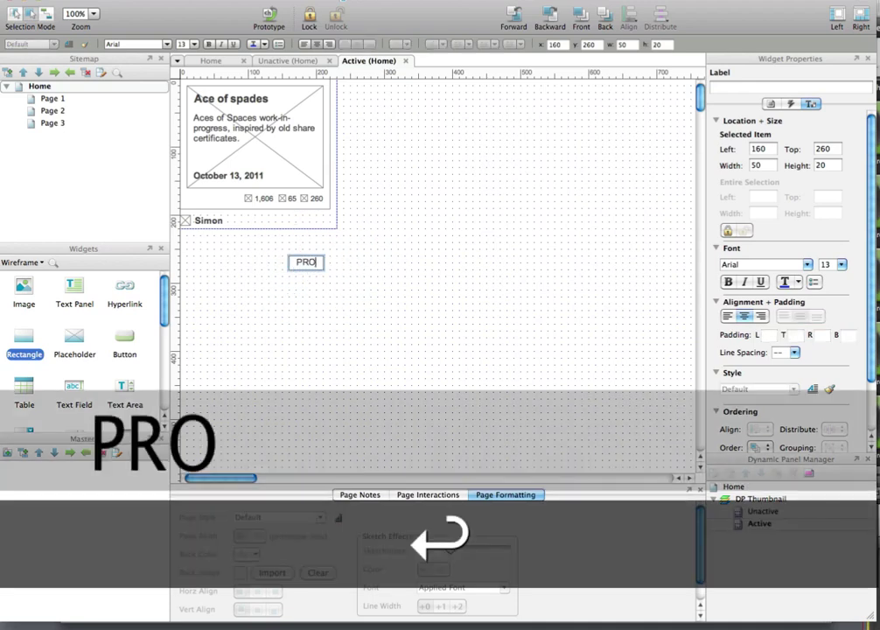
pyautogui.click(378, 261)
# - Change the PRO rectangle's button shape to a rounded rectangle
pyautogui.rightClick(313, 263)
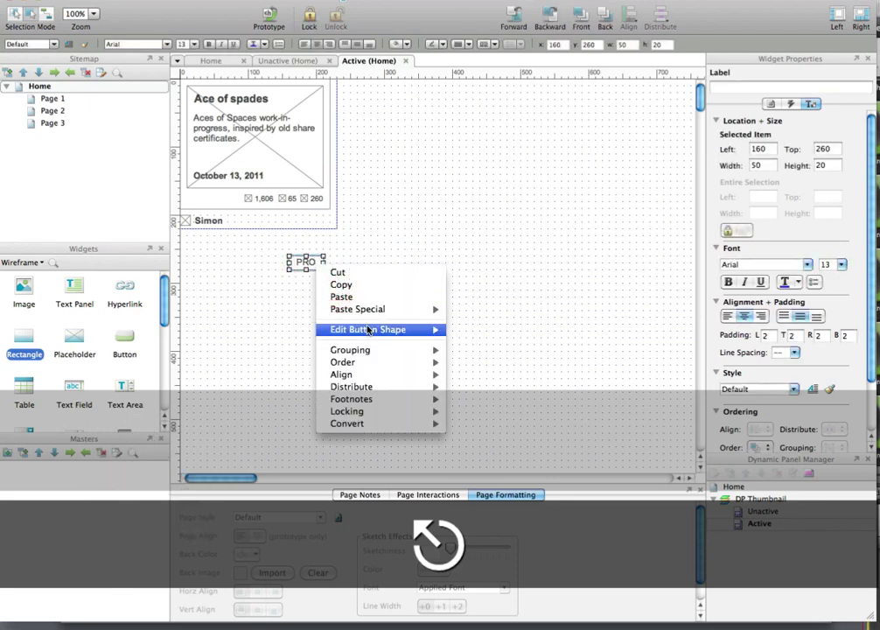
pyautogui.moveTo(368, 329)
pyautogui.click(504, 431)
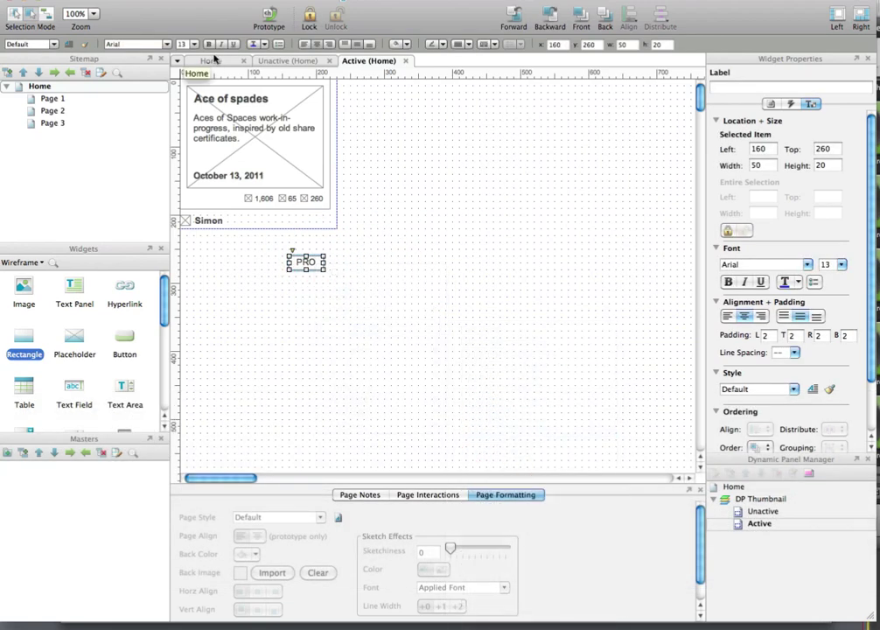
pyautogui.press('super+equal')
pyautogui.press('super+equal')
pyautogui.press('super+equal')
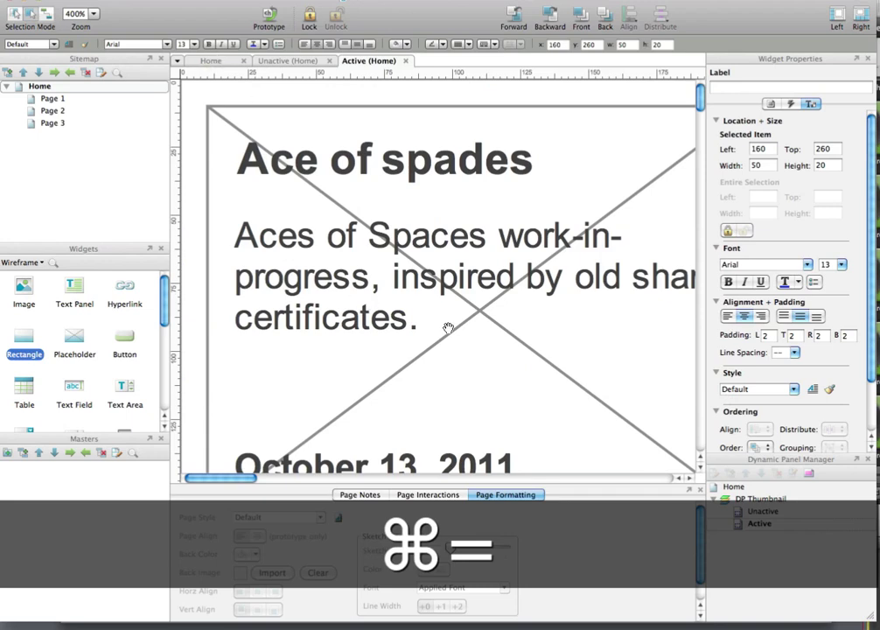
pyautogui.scroll(-10, 449, 328)
pyautogui.hscroll(3, 407, 145)
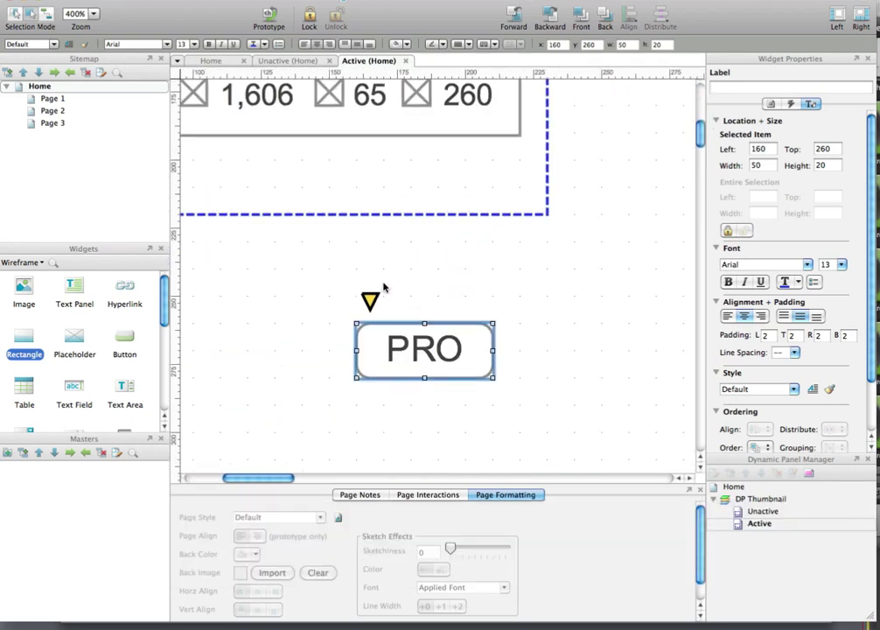
pyautogui.click(450, 266)
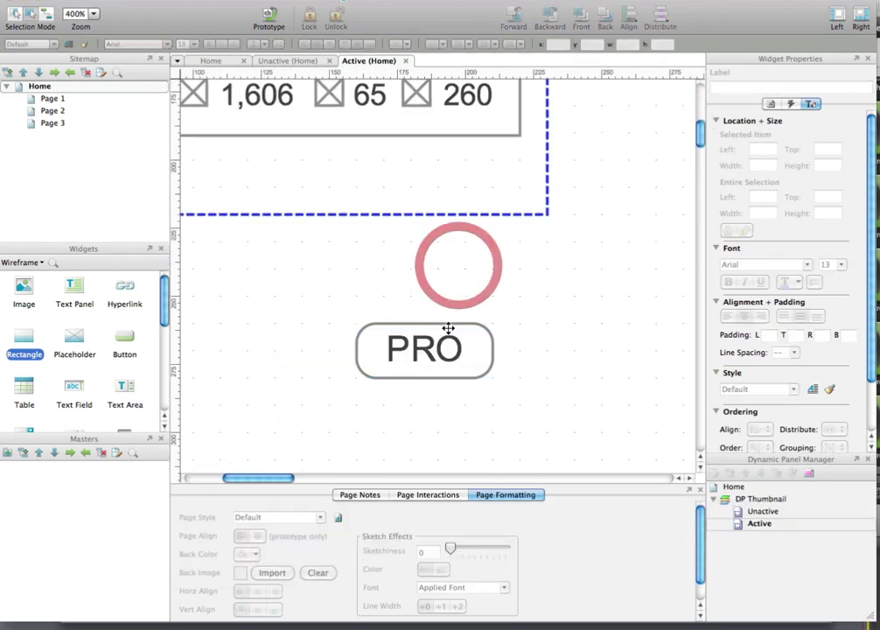
# - Set the font size of the PRO badge text to 12
pyautogui.click(444, 345)
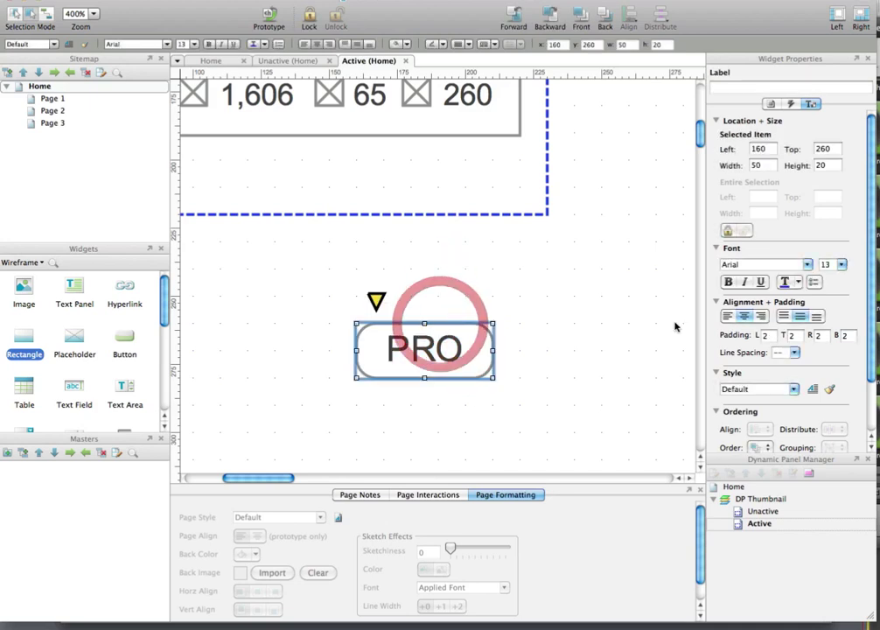
pyautogui.scroll(-4, 796, 292)
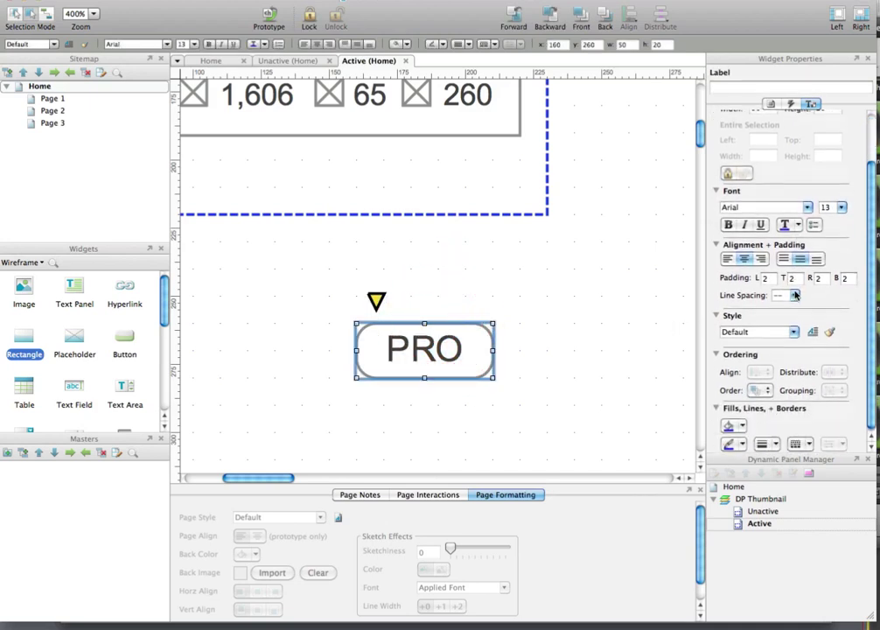
pyautogui.scroll(2, 795, 293)
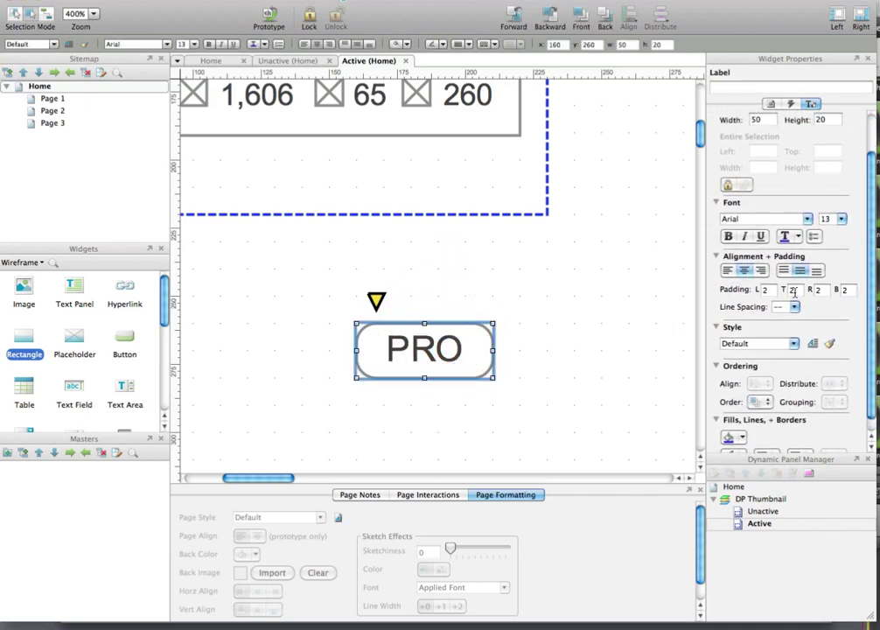
pyautogui.click(841, 235)
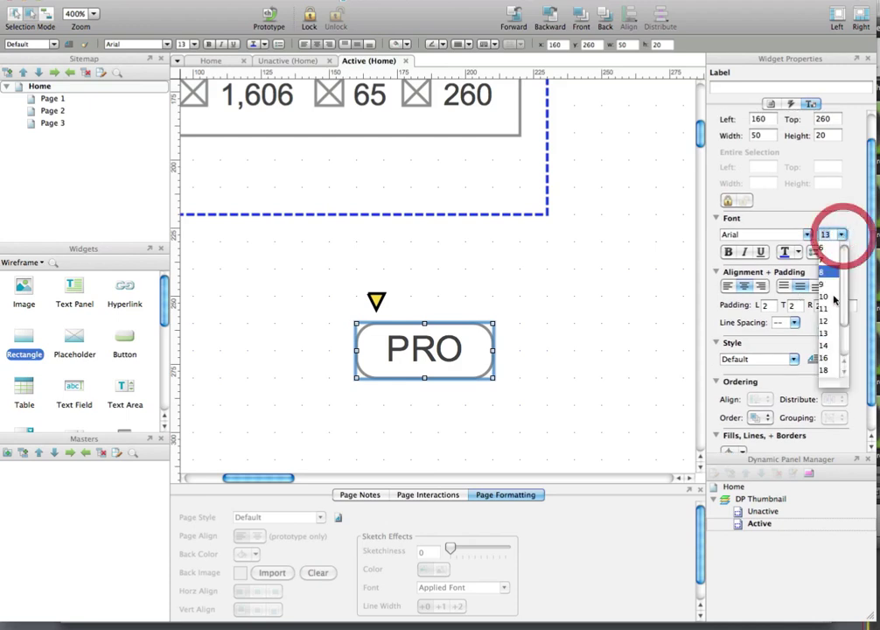
pyautogui.click(831, 317)
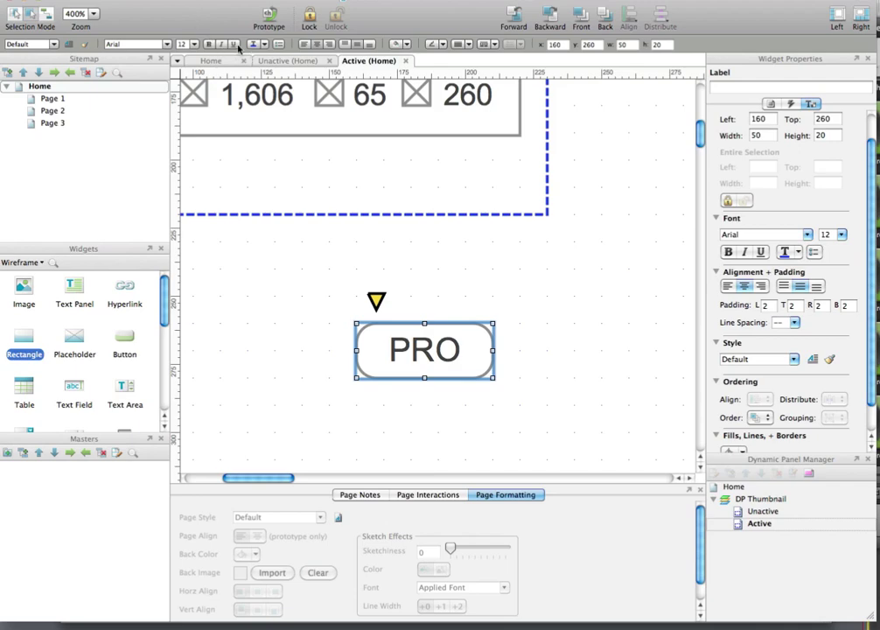
# - Move the PRO badge beside the author name under the card, at left 70, top 197
pyautogui.moveTo(414, 375); pyautogui.dragTo(289, 267)
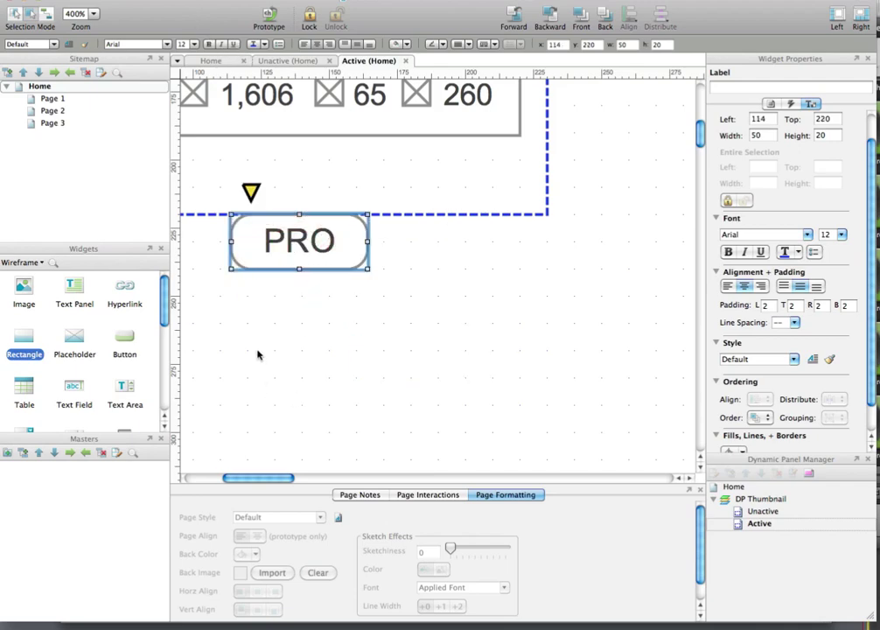
pyautogui.moveTo(257, 350); pyautogui.dragTo(443, 404)
pyautogui.scroll(3, 443, 404)
pyautogui.hscroll(-5, 442, 405)
pyautogui.moveTo(475, 294); pyautogui.dragTo(354, 234)
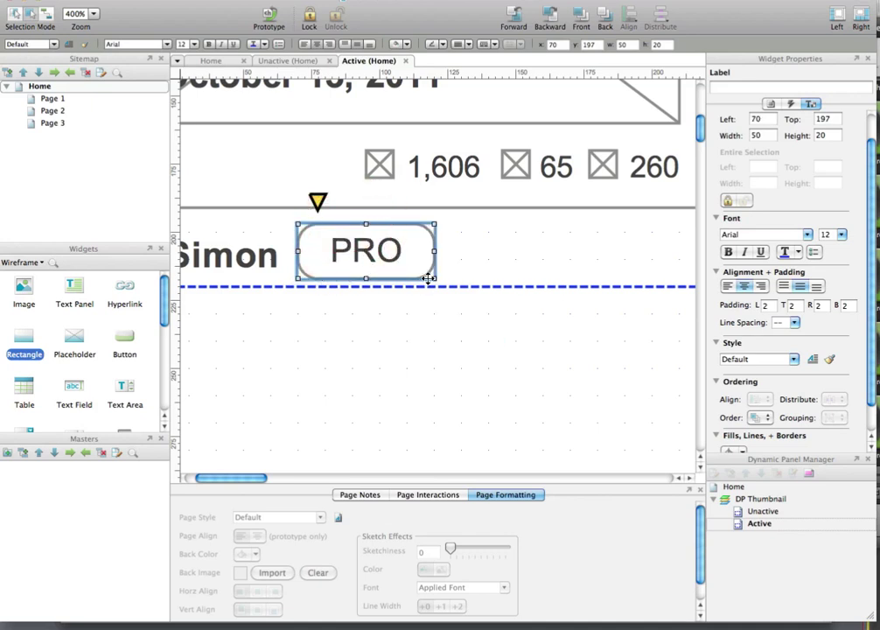
# - Resize the PRO badge to 40 × 16 and nudge it to left 67, top 199, next to the author name
pyautogui.moveTo(430, 276); pyautogui.dragTo(406, 263)
pyautogui.press('Down')
pyautogui.press('Down')
pyautogui.press('Down')
pyautogui.press('Down')
pyautogui.press('Down')
pyautogui.press('Down')
pyautogui.press('Down')
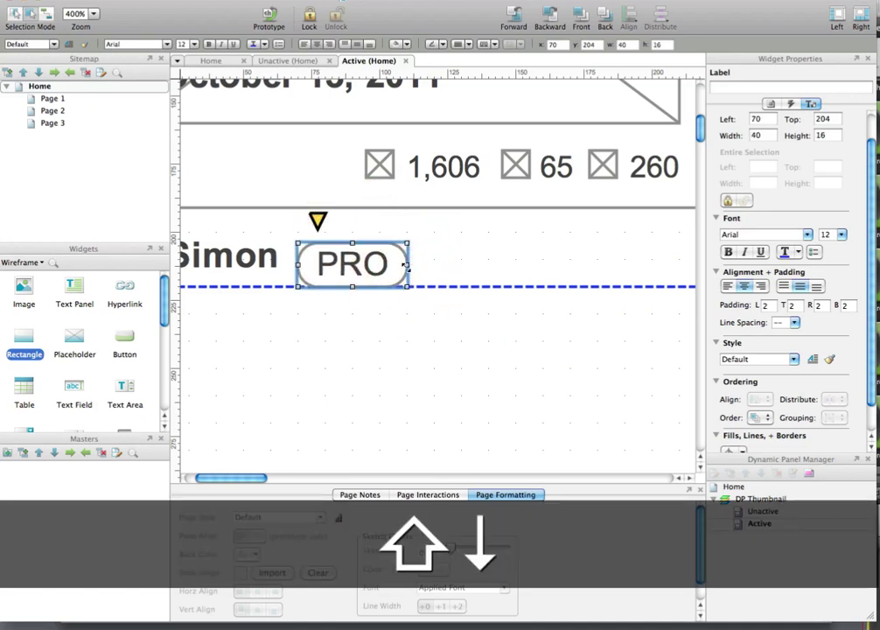
pyautogui.press('Up')
pyautogui.press('Up')
pyautogui.press('Up')
pyautogui.press('Up')
pyautogui.press('Up')
pyautogui.press('Left')
pyautogui.press('Left')
pyautogui.press('Left')
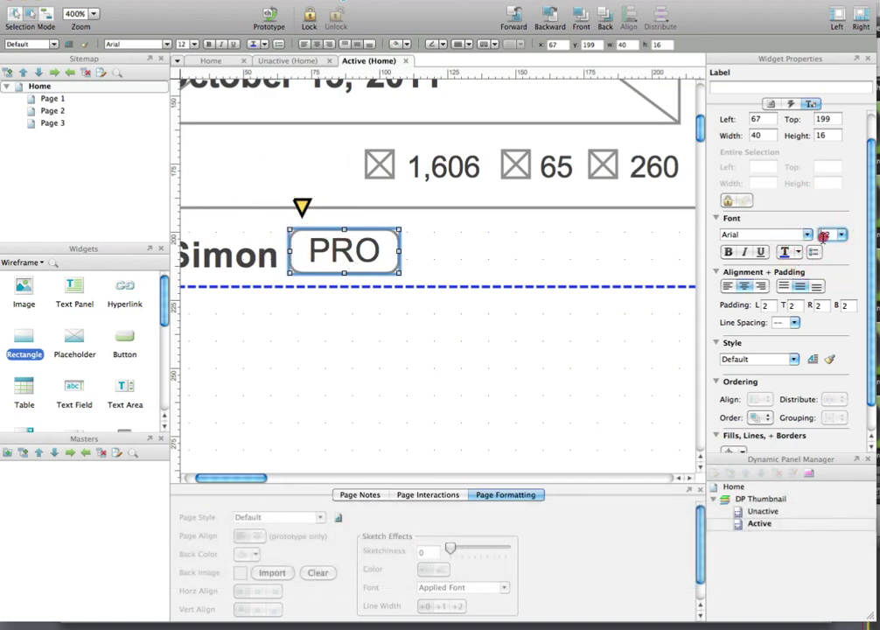
# - Reduce the PRO badge text to font size 10
pyautogui.write('10')
pyautogui.press('Return')
pyautogui.click(556, 256)
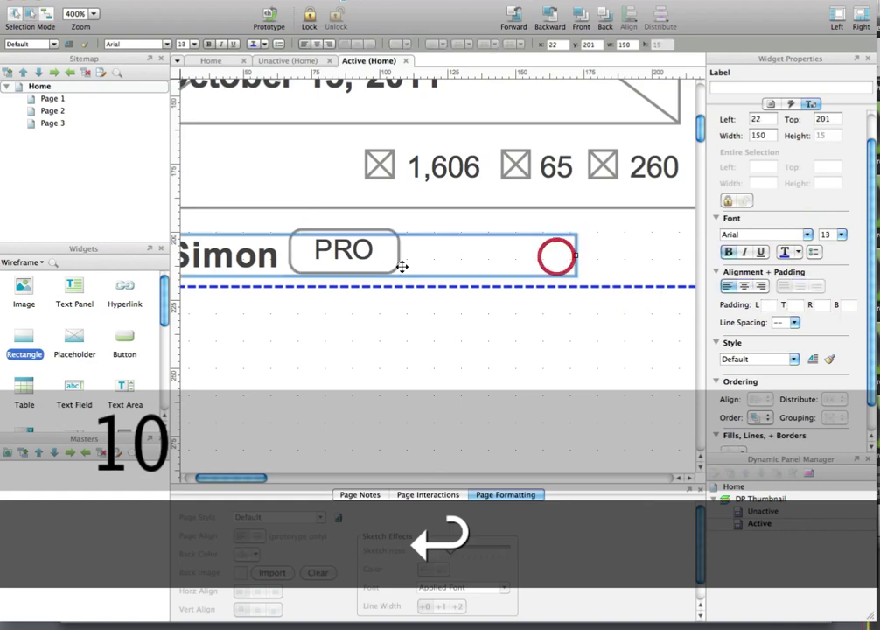
# - Fill the PRO badge with gray and change its text color to white
pyautogui.click(363, 263)
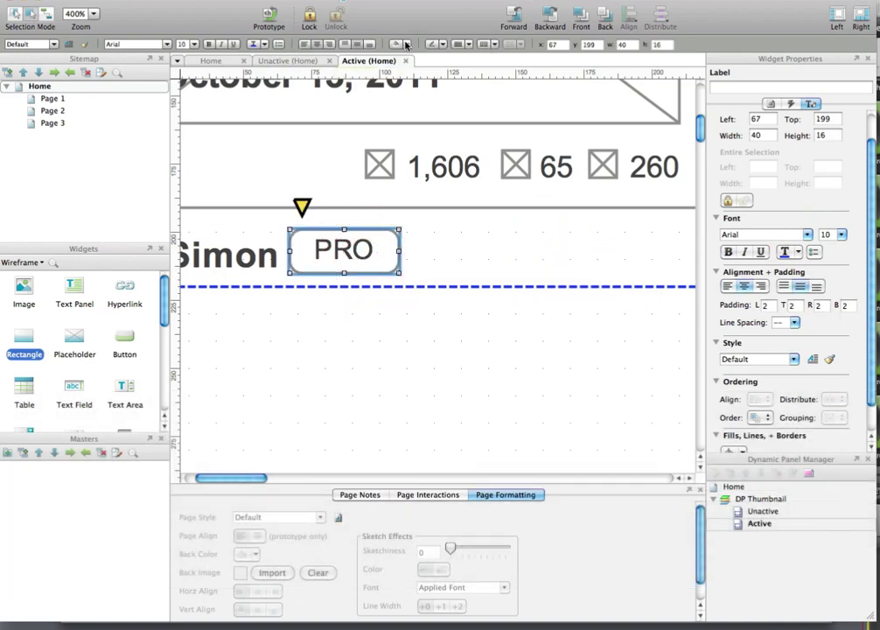
pyautogui.click(411, 44)
pyautogui.click(411, 43)
pyautogui.click(409, 142)
pyautogui.click(399, 122)
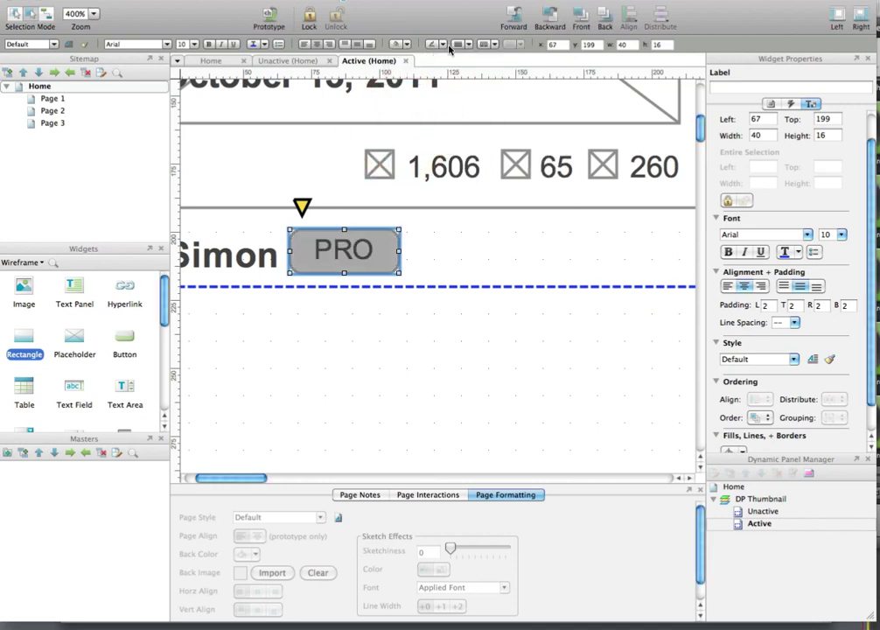
pyautogui.click(264, 44)
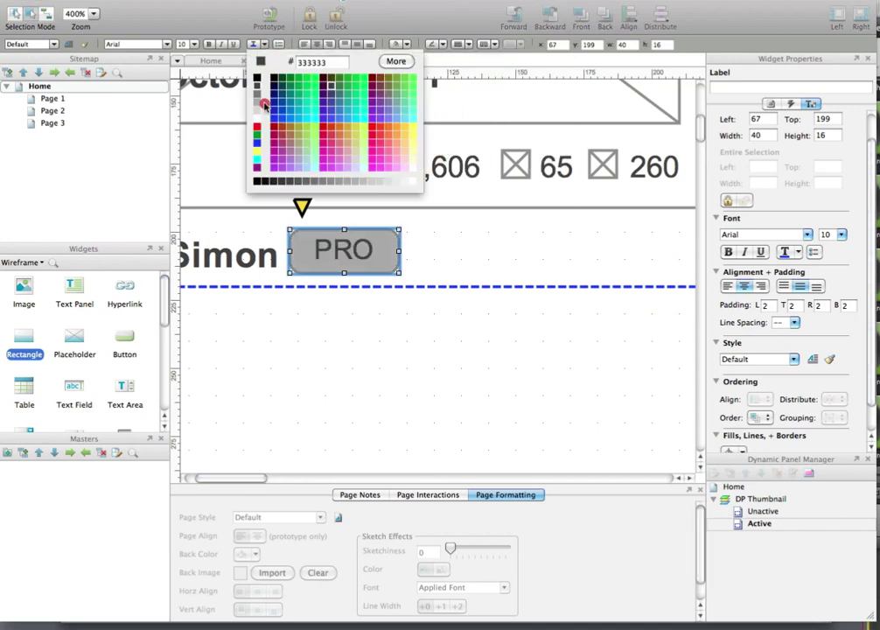
pyautogui.click(259, 120)
pyautogui.click(491, 250)
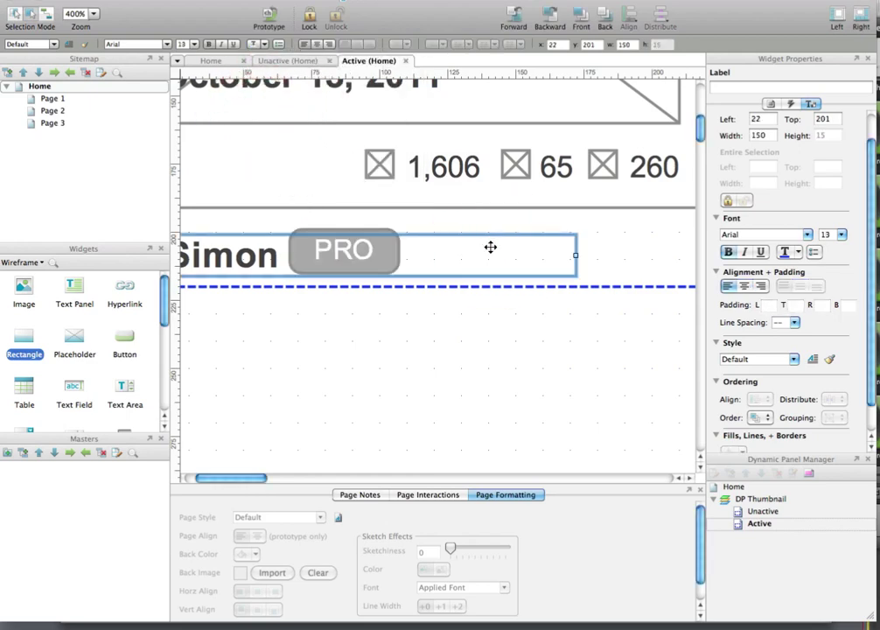
# - Compare the whole thumbnail card in the Unactive and Active states at 100% zoom
pyautogui.press('super+minus')
pyautogui.press('super+minus')
pyautogui.press('super+minus')
pyautogui.press('super+minus')
pyautogui.click(491, 251)
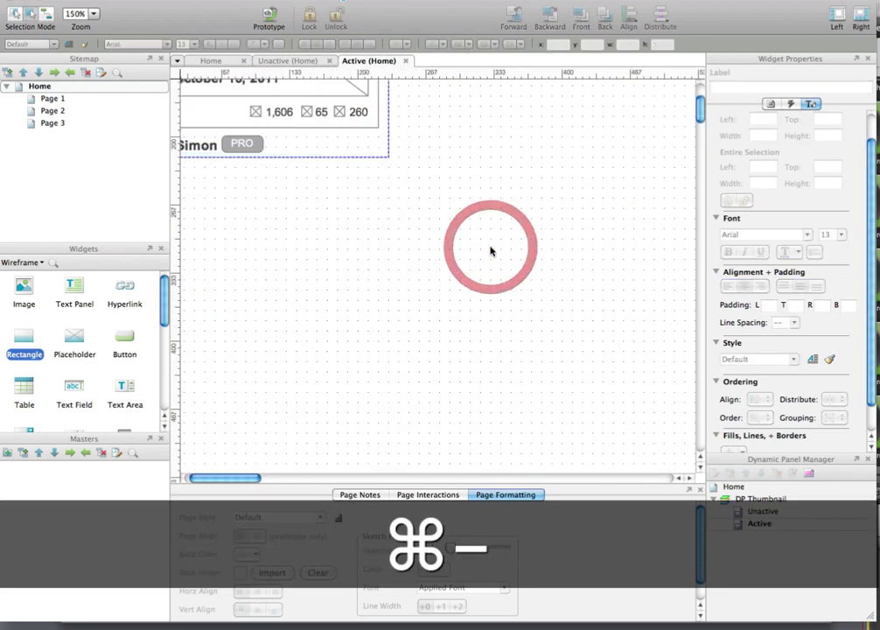
pyautogui.press('super+minus')
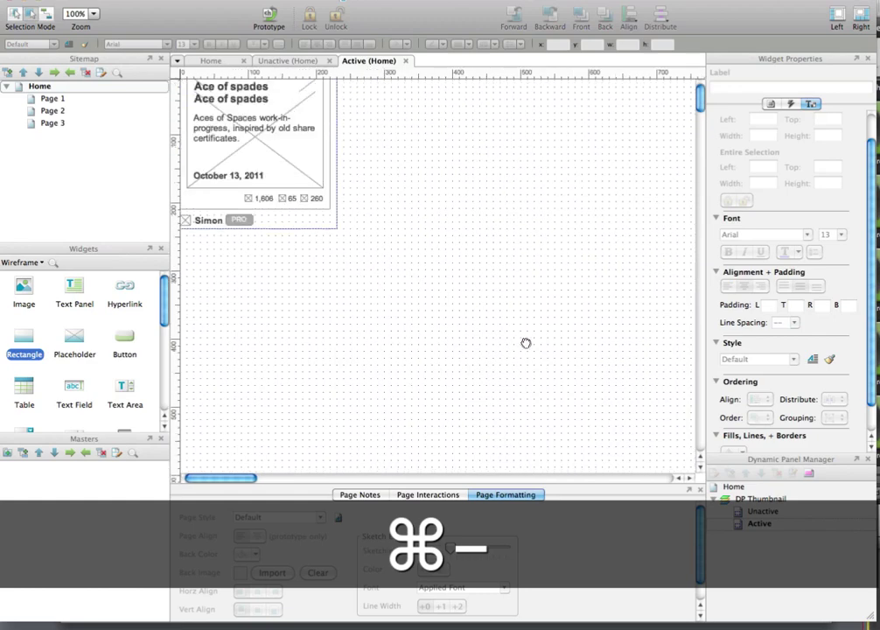
pyautogui.click(558, 374)
pyautogui.click(543, 327)
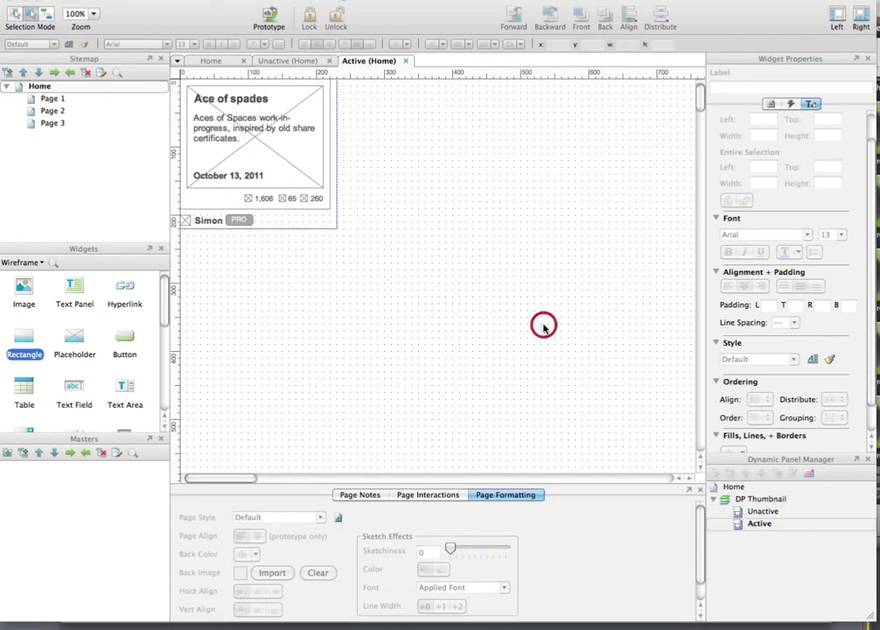
pyautogui.click(299, 61)
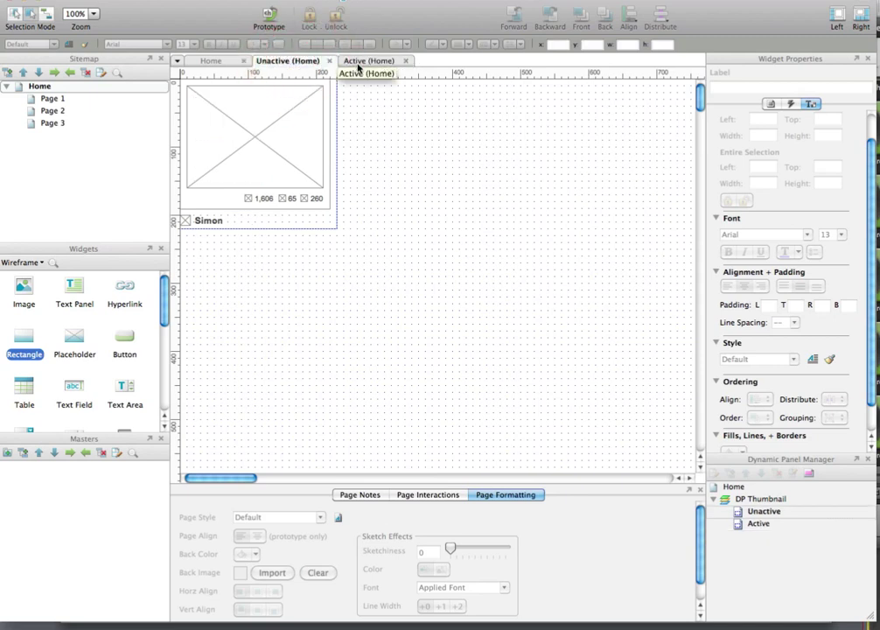
pyautogui.click(357, 63)
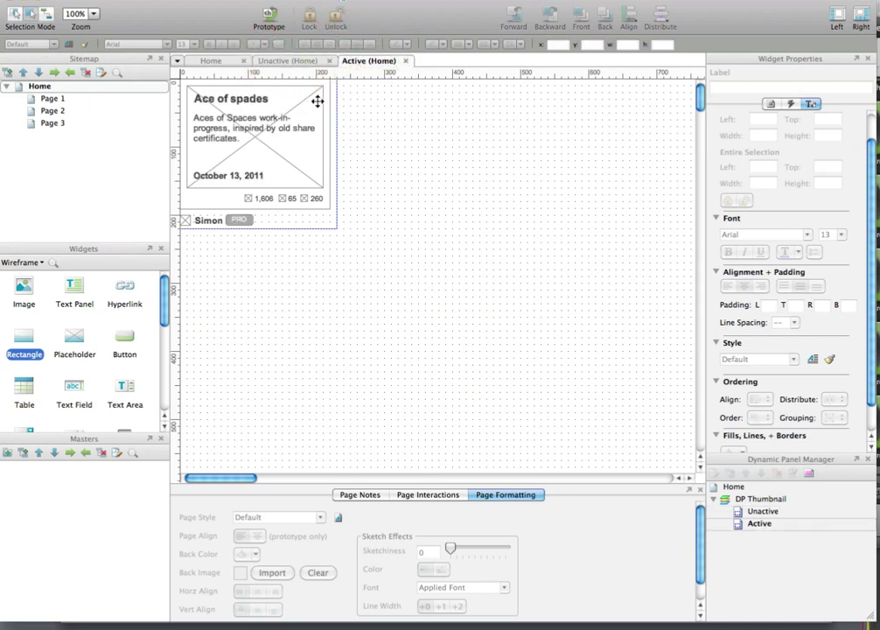
# - Generate the prototype in the default browser, check the thumbnail card on the Home page, and return to Axure
pyautogui.click(269, 26)
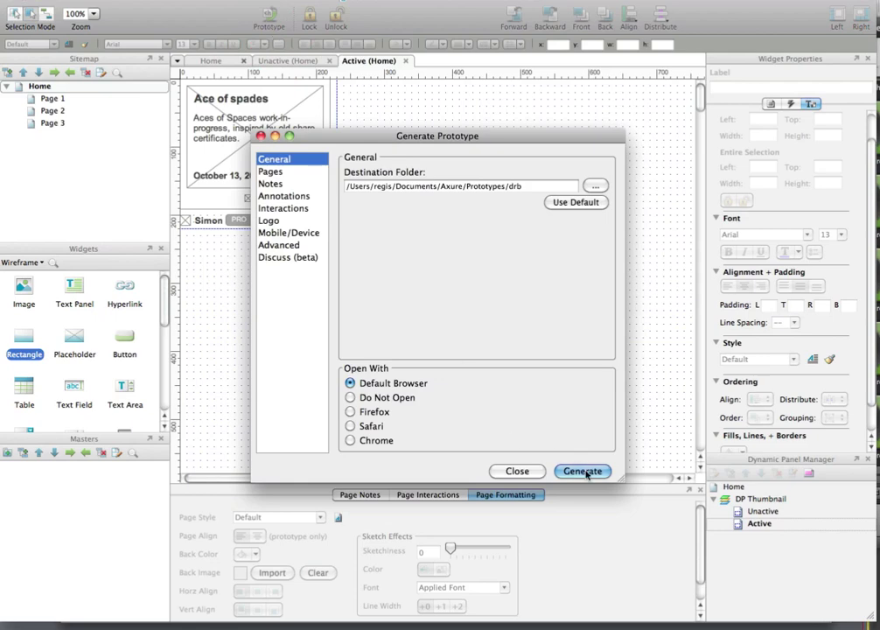
pyautogui.click(584, 472)
pyautogui.click(528, 260)
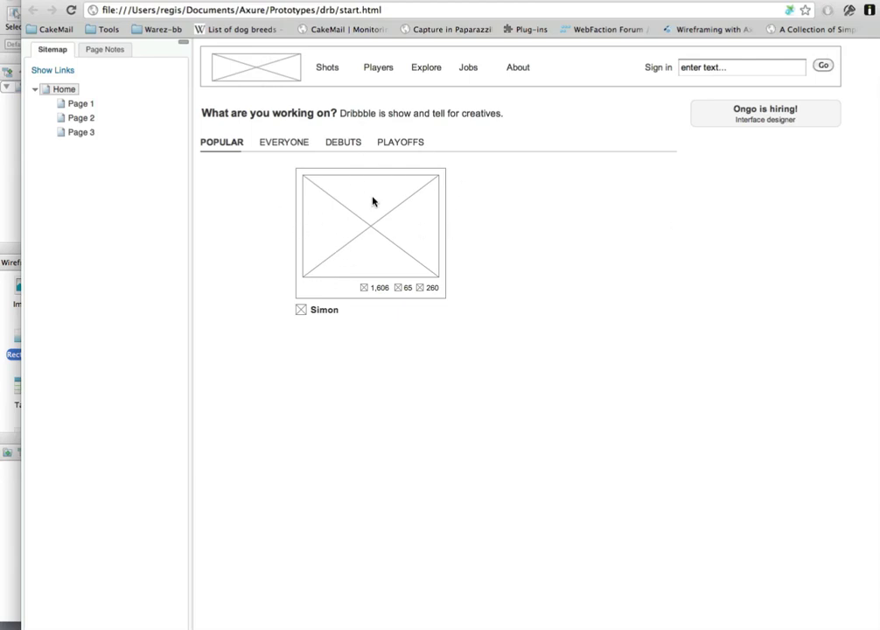
pyautogui.click(230, 223)
pyautogui.click(19, 227)
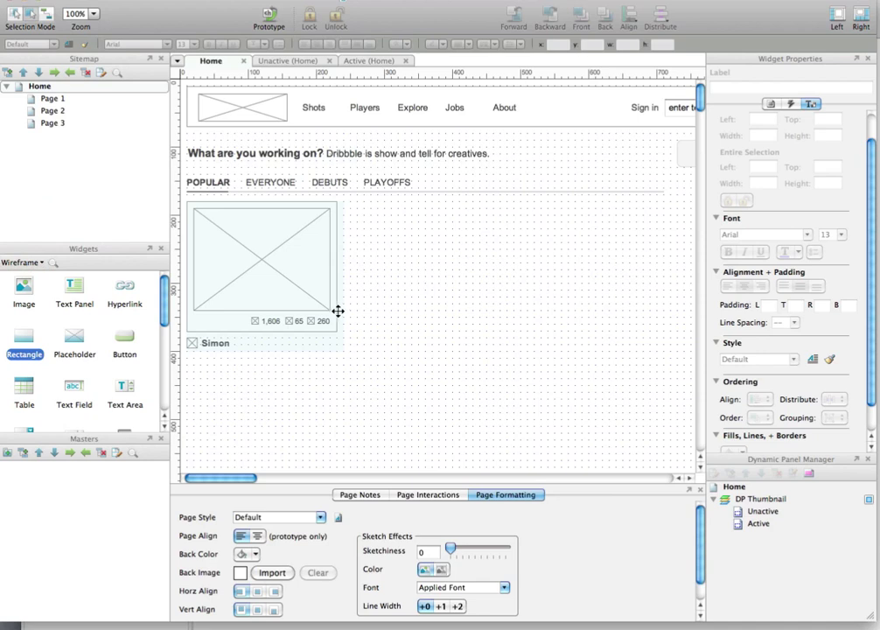
# - In the Unactive state, cover the whole card with an Image Map Region at left 0, top 0, sized 230 × 220
pyautogui.click(282, 62)
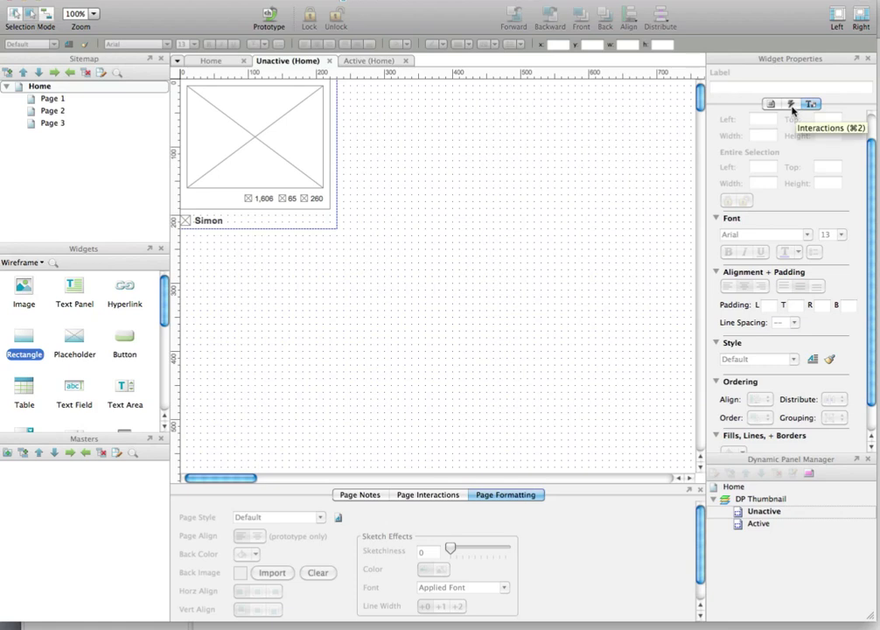
pyautogui.click(792, 106)
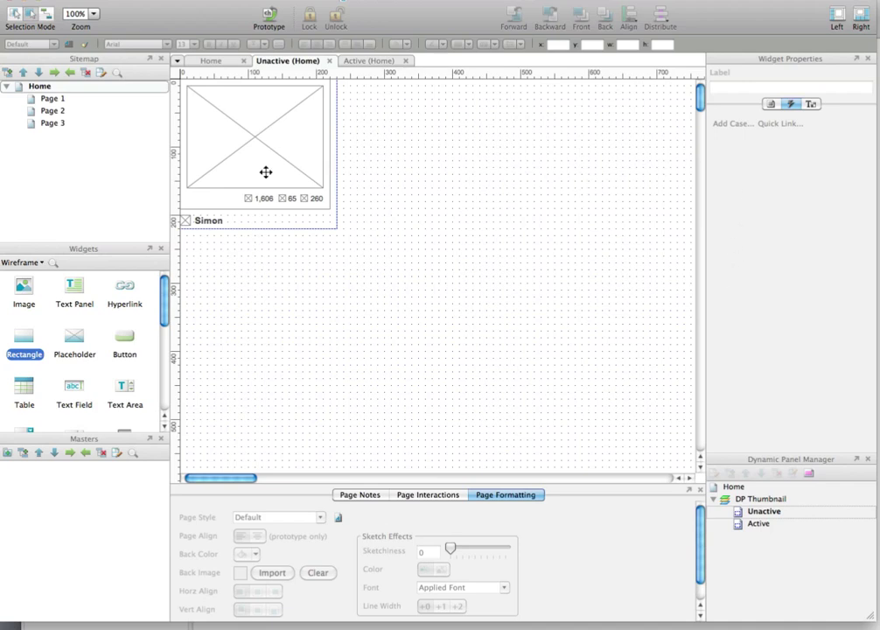
pyautogui.click(311, 173)
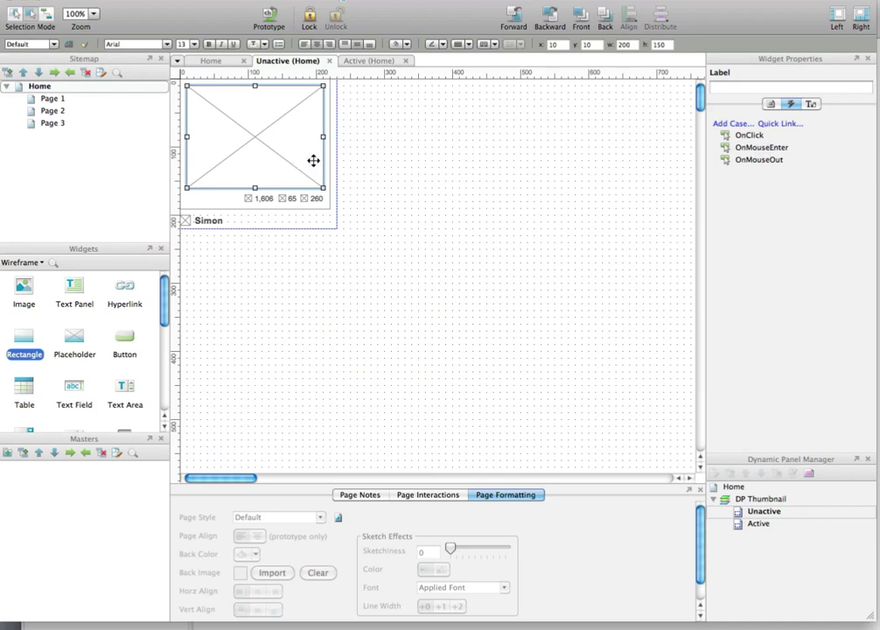
pyautogui.click(355, 163)
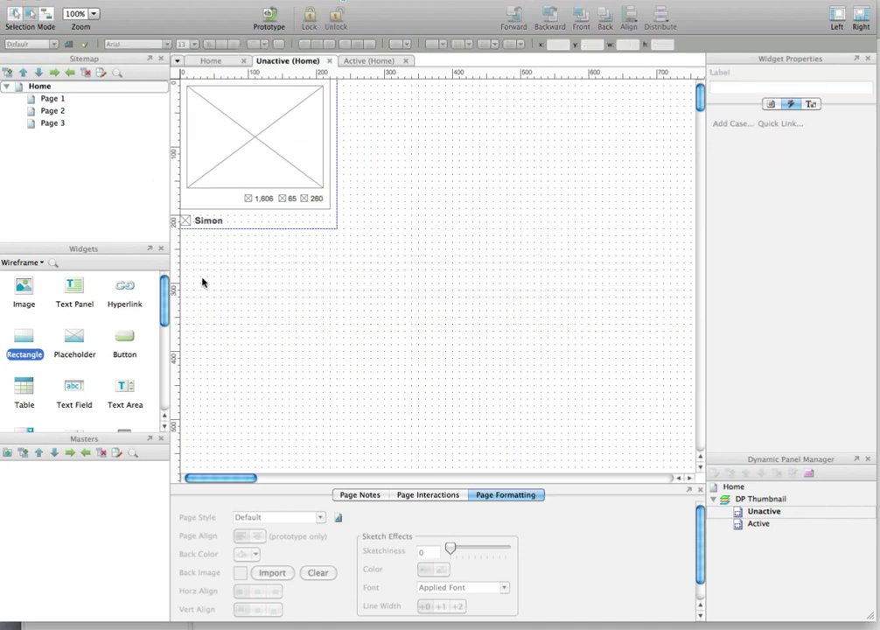
pyautogui.scroll(-1, 60, 355)
pyautogui.scroll(-6, 60, 355)
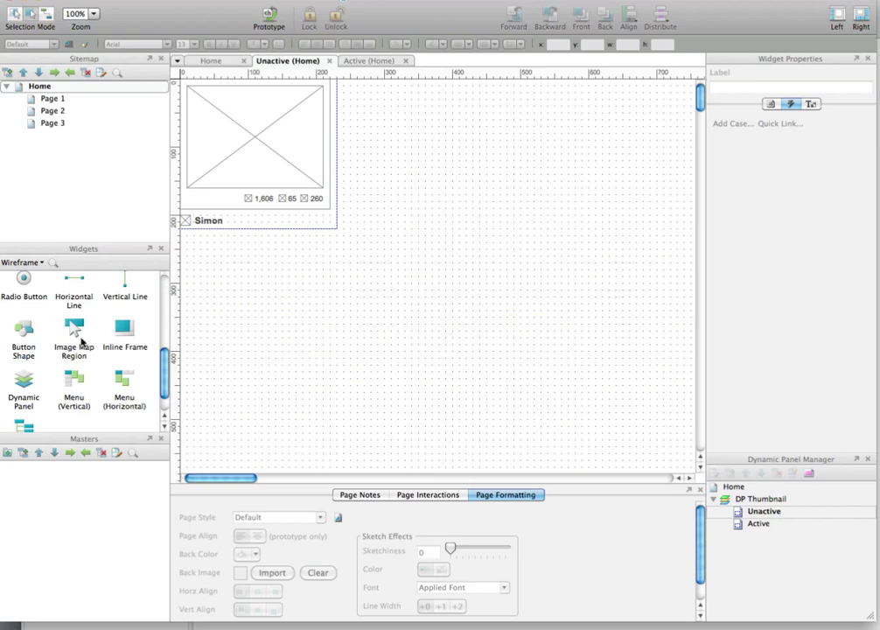
pyautogui.moveTo(82, 342); pyautogui.dragTo(285, 300)
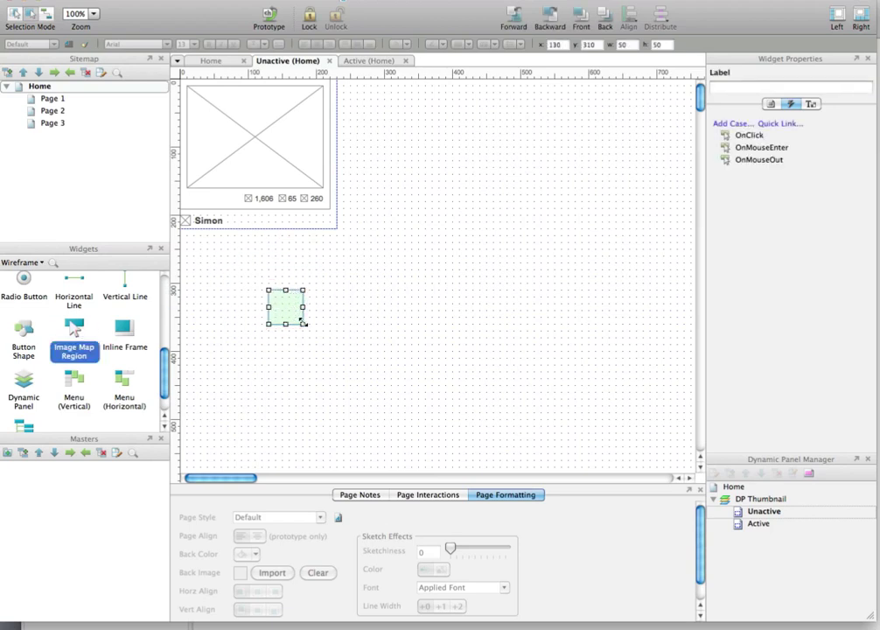
pyautogui.moveTo(284, 314); pyautogui.dragTo(337, 228)
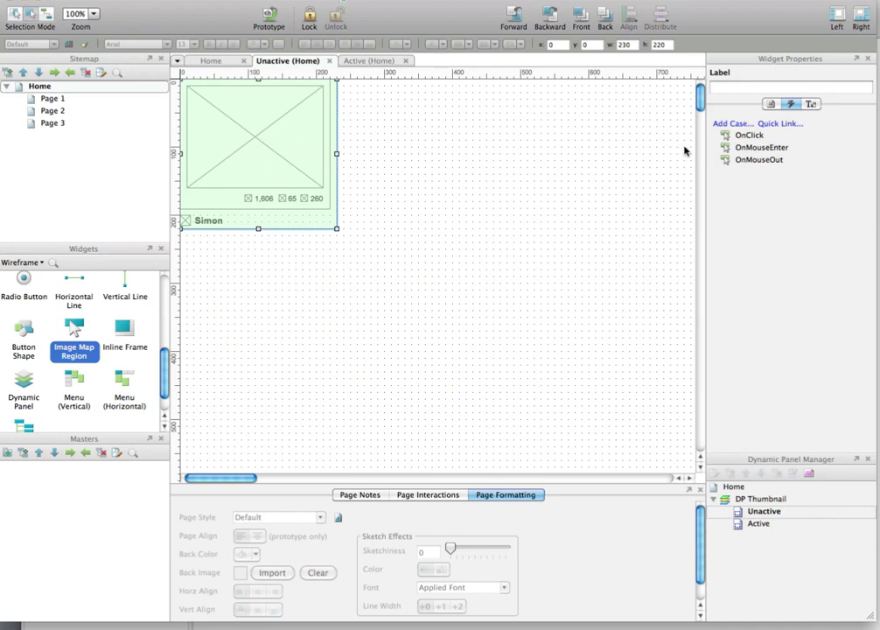
# - Add an OnMouseEnter case to the image map region that sets the DP Thumbnail panel state to Active
pyautogui.doubleClick(760, 150)
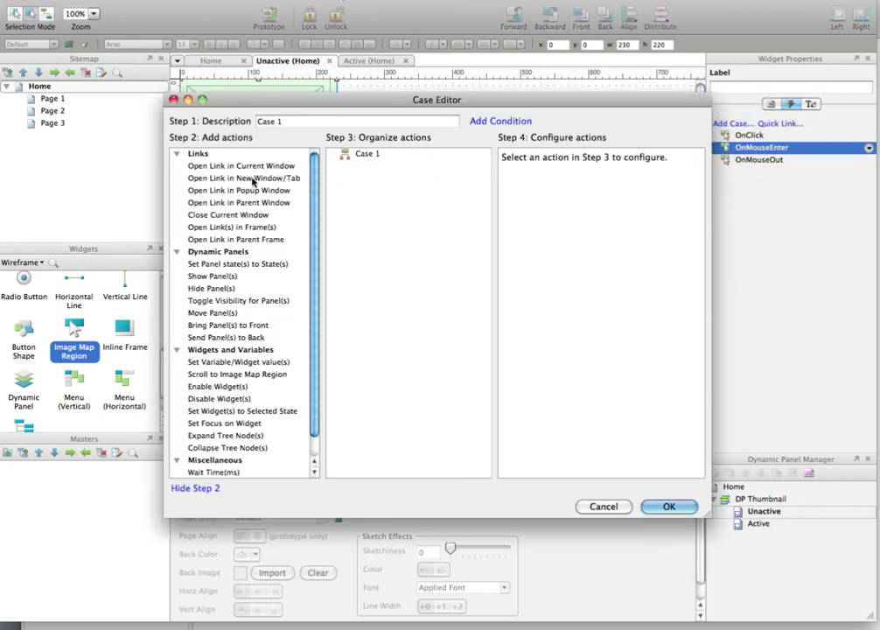
pyautogui.scroll(-1, 251, 350)
pyautogui.scroll(1, 241, 167)
pyautogui.click(236, 264)
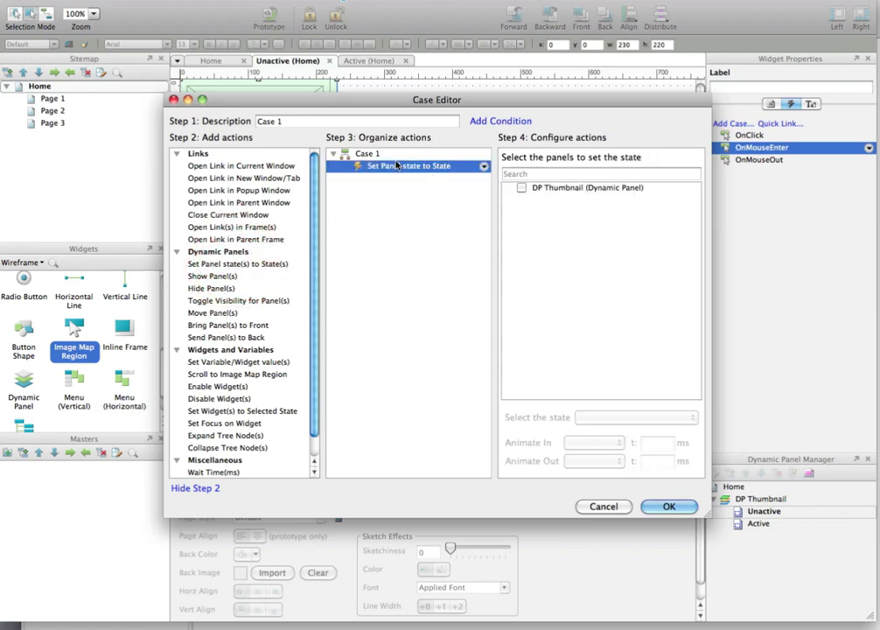
pyautogui.click(521, 189)
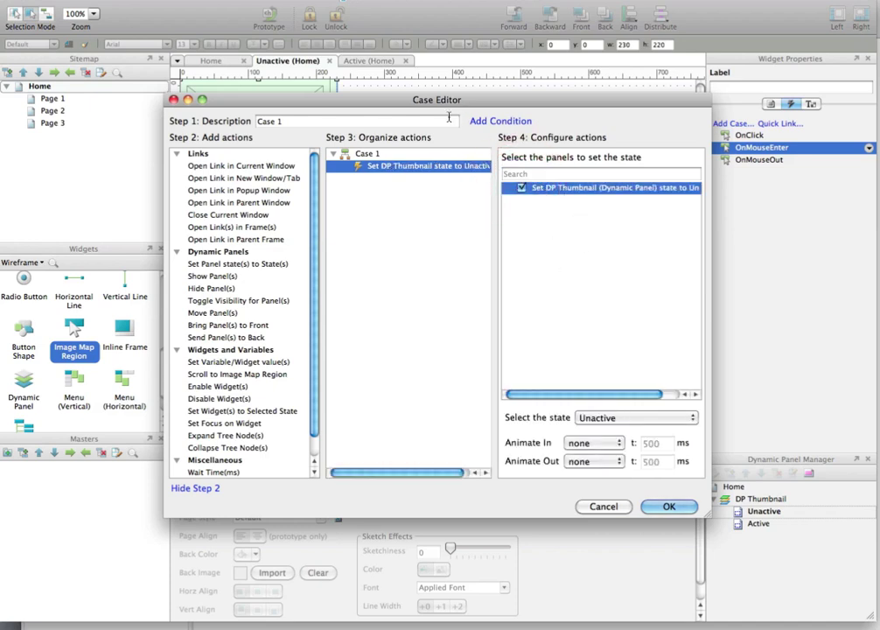
pyautogui.click(592, 419)
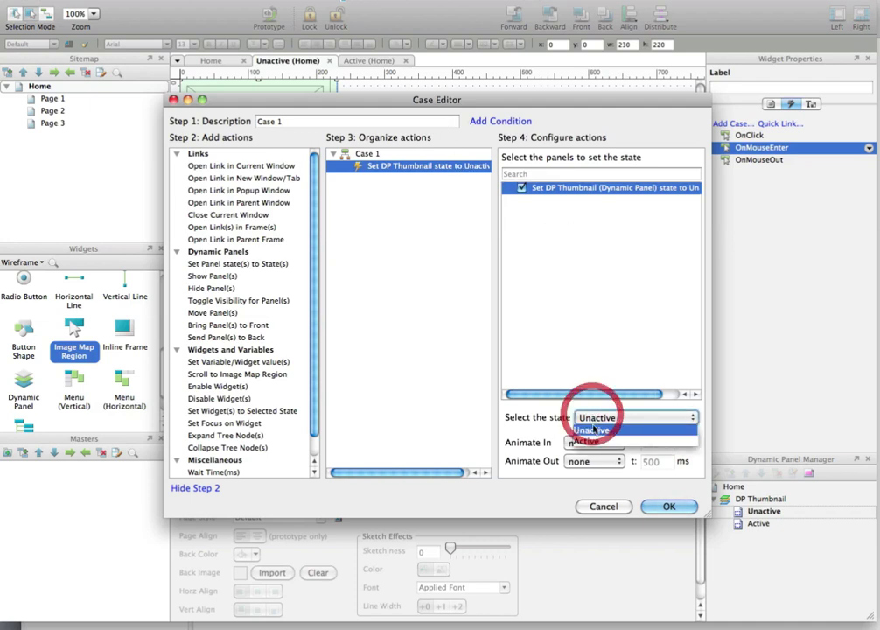
pyautogui.click(590, 444)
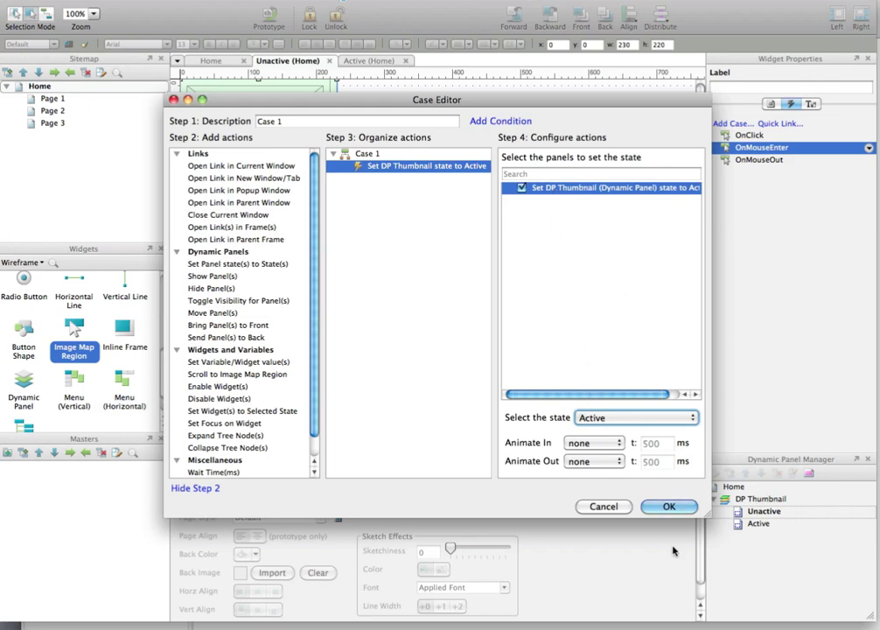
pyautogui.click(670, 506)
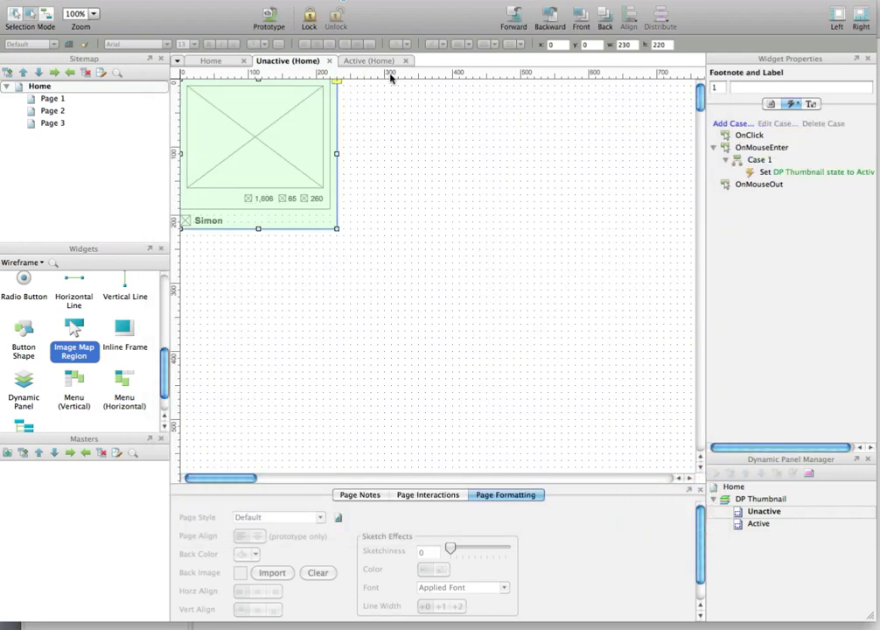
# - Generate the prototype in the default browser, test the thumbnail card's mouse-enter behaviour on the Home page, and return to Axure
pyautogui.click(261, 16)
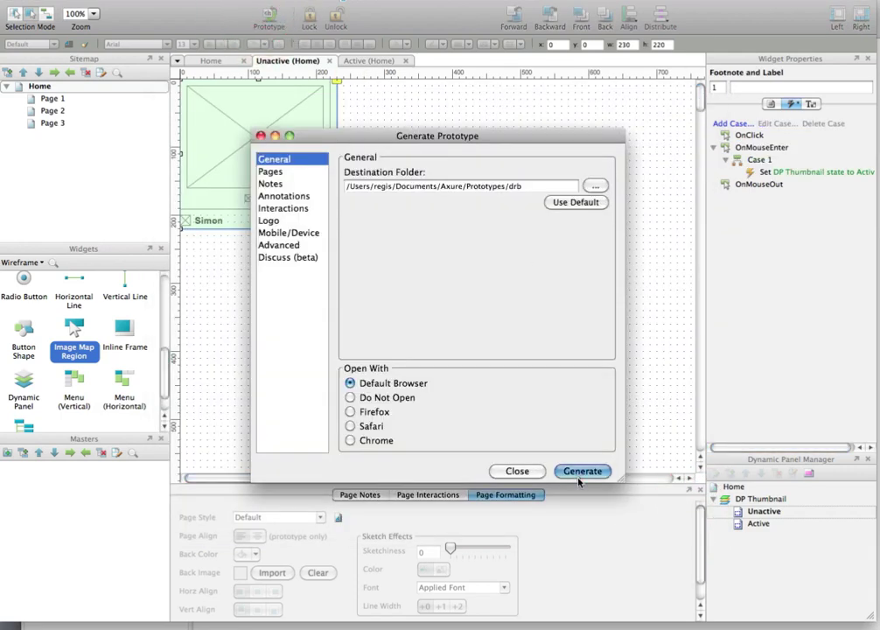
pyautogui.click(582, 470)
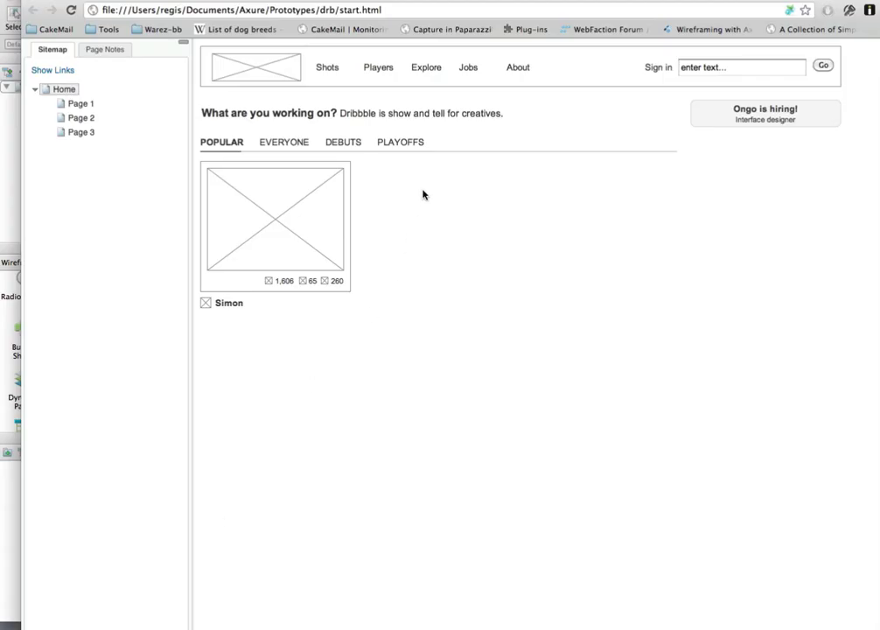
pyautogui.moveTo(352, 204)
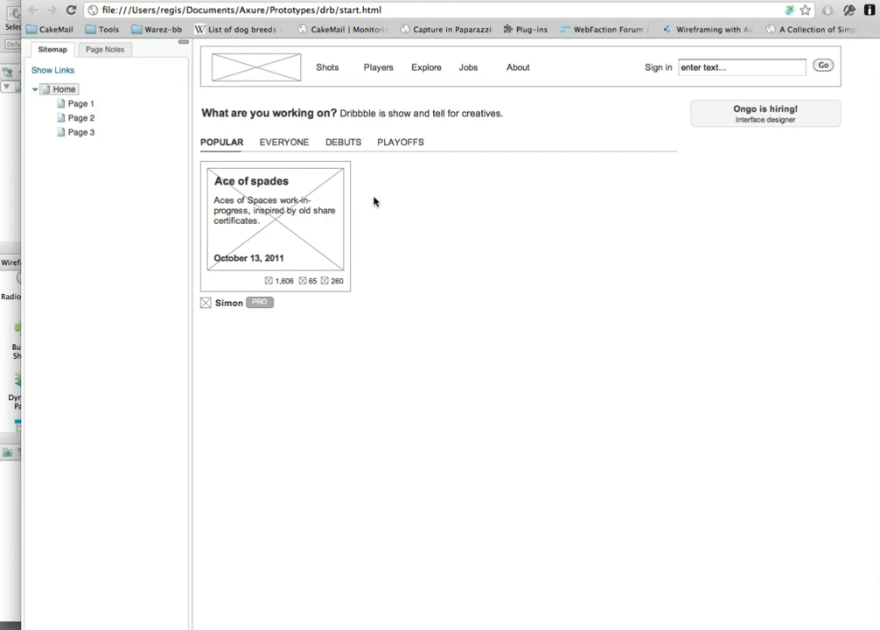
pyautogui.click(7, 211)
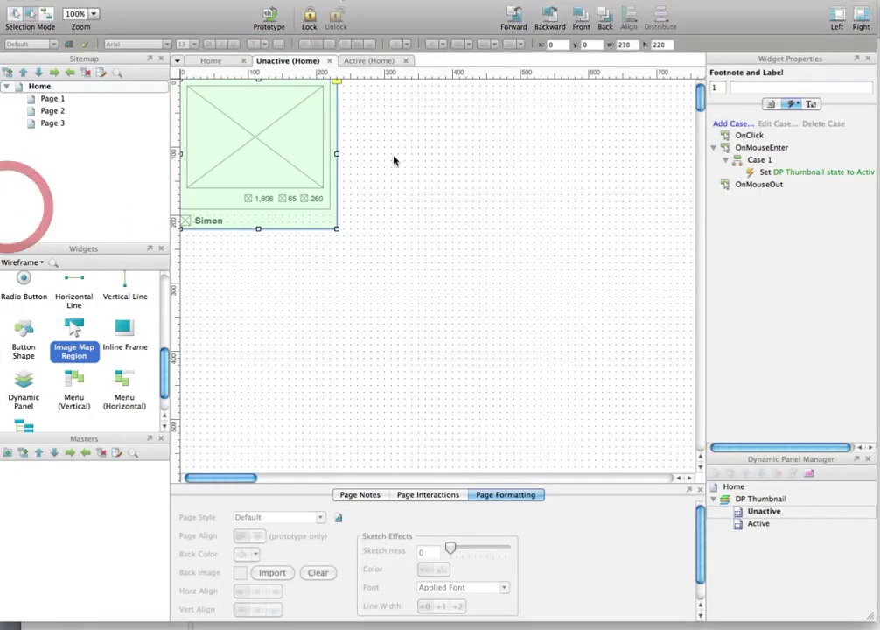
# - In the Active state, cover the whole card with an Image Map Region at left 0, top 0, sized 230 × 220
pyautogui.click(353, 60)
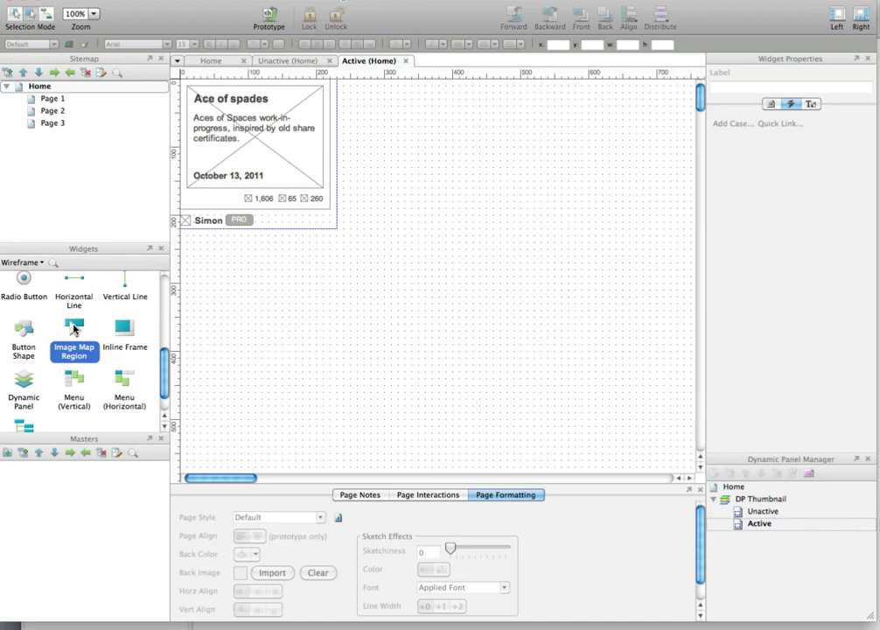
pyautogui.moveTo(74, 329); pyautogui.dragTo(181, 80)
pyautogui.moveTo(213, 117); pyautogui.dragTo(335, 229)
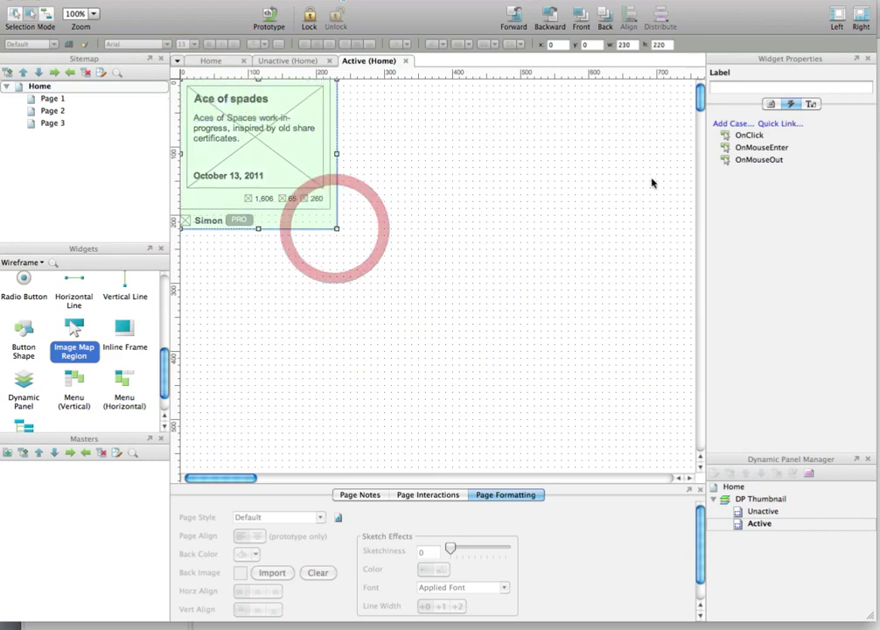
# - Add an OnMouseOut case to the Active state's image map region that sets the DP Thumbnail panel state to Unactive
pyautogui.doubleClick(758, 160)
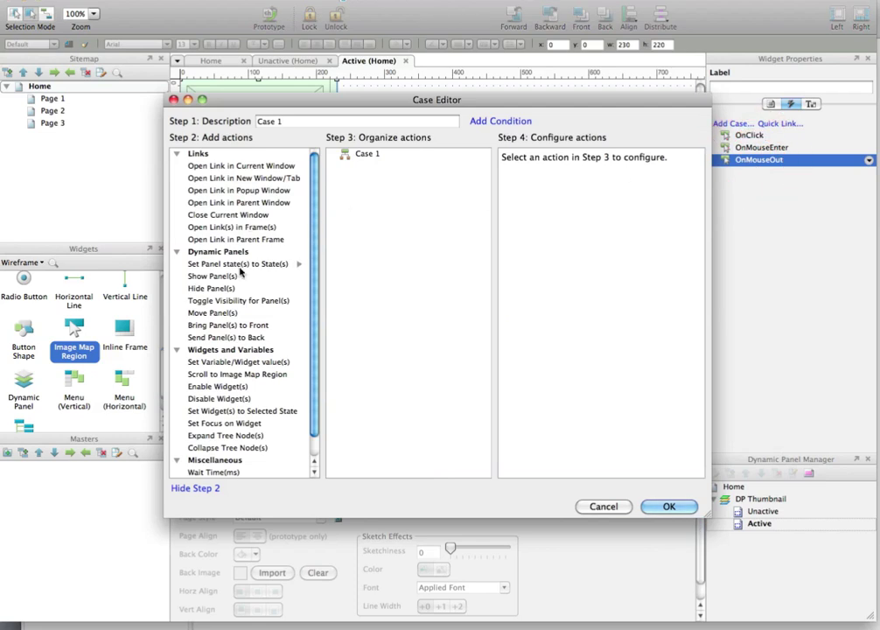
pyautogui.click(238, 265)
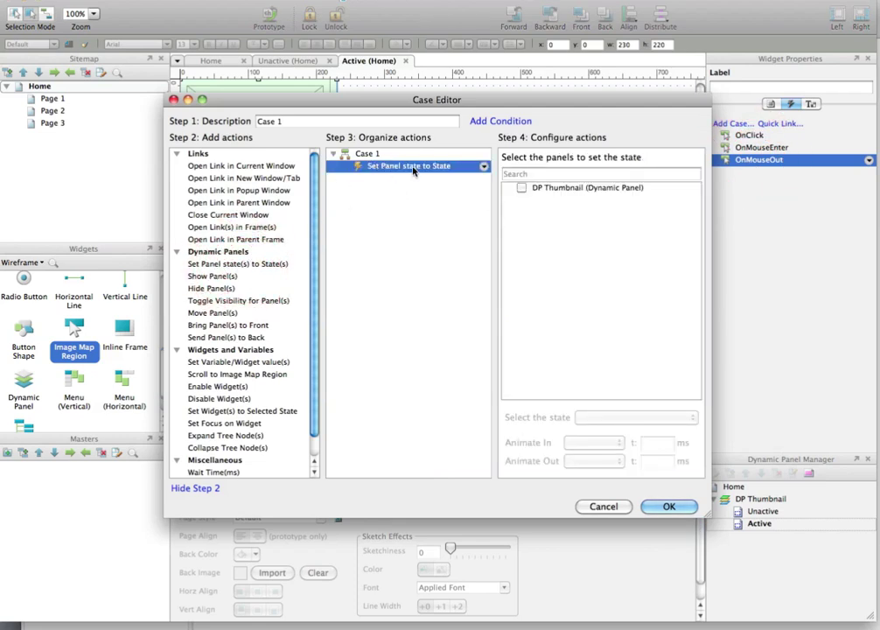
pyautogui.click(522, 188)
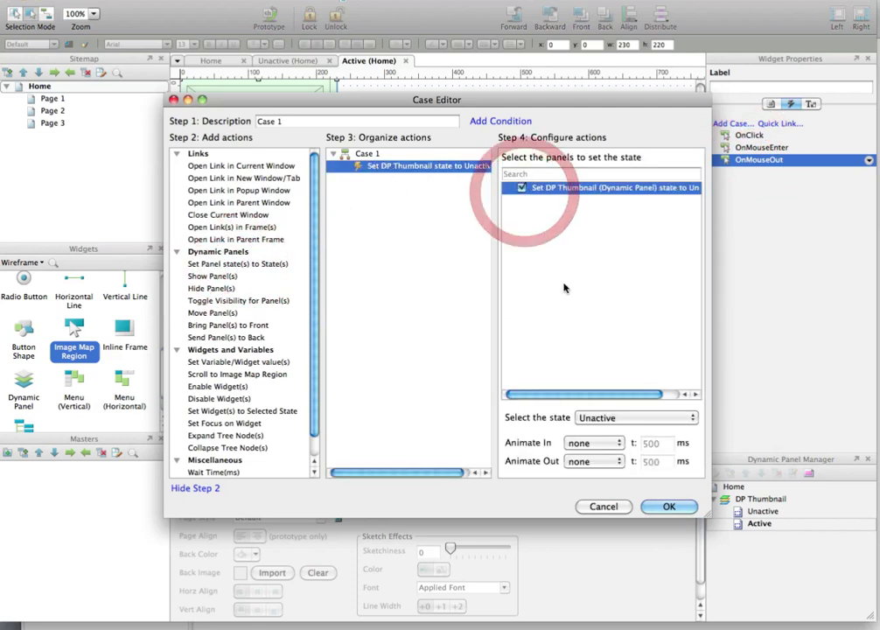
pyautogui.click(615, 419)
pyautogui.click(595, 428)
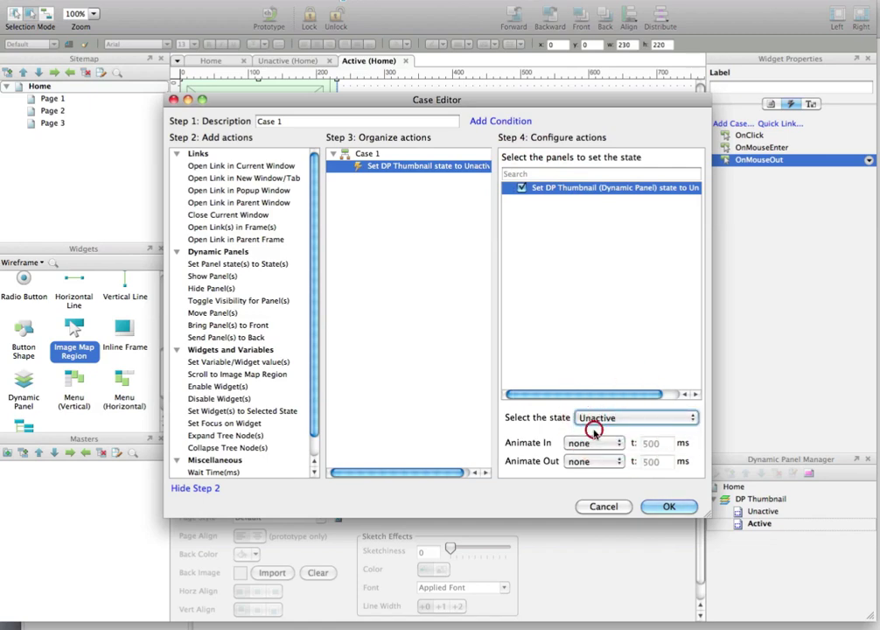
pyautogui.click(668, 507)
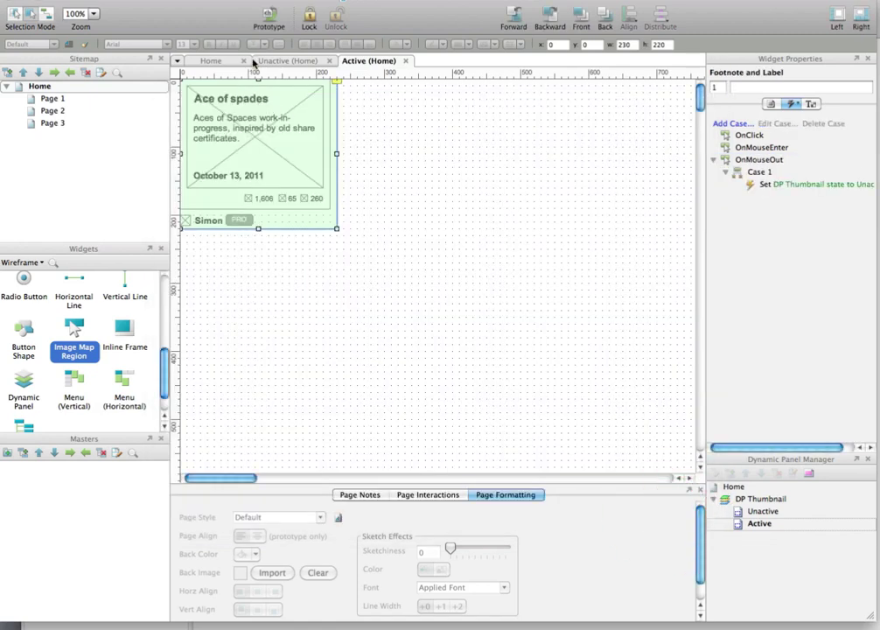
# - Regenerate the prototype, test the thumbnail card's hover-in and hover-out switching in the browser, and return to Axure
pyautogui.click(263, 21)
pyautogui.press('Return')
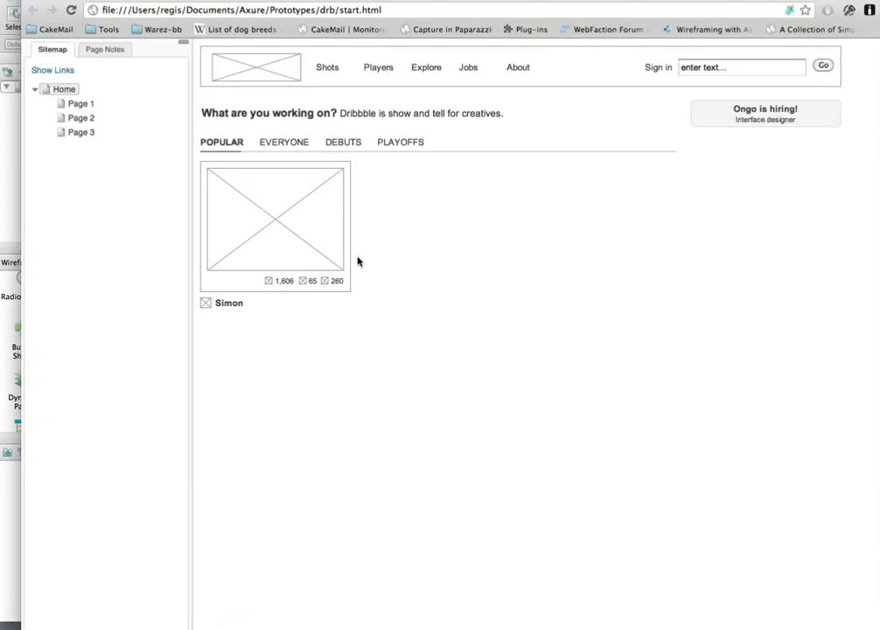
pyautogui.click(494, 216)
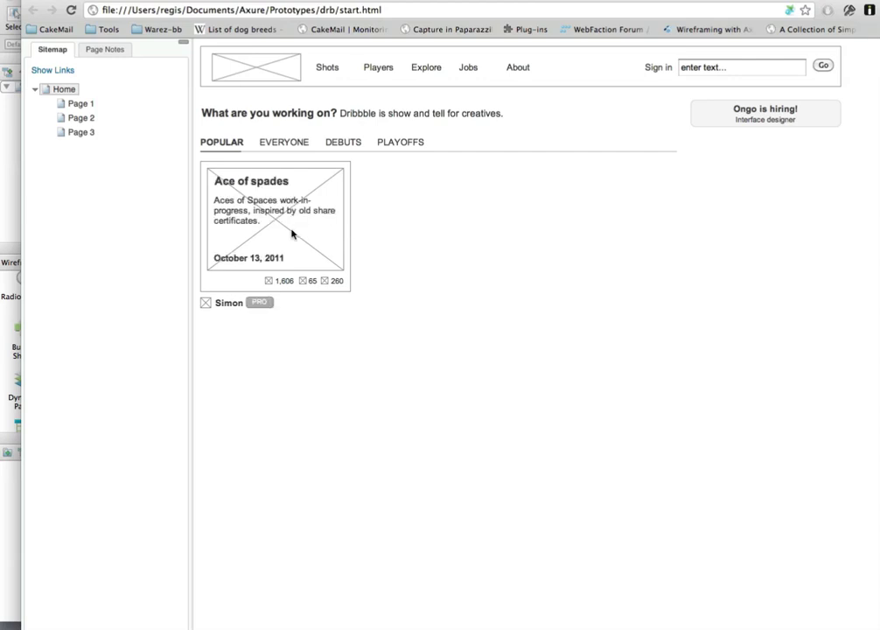
pyautogui.click(17, 193)
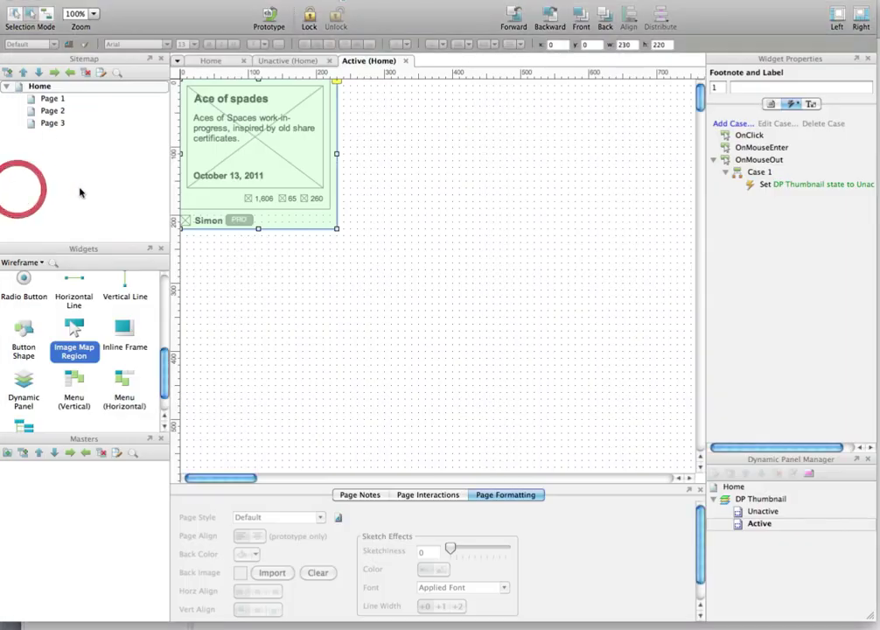
pyautogui.click(355, 216)
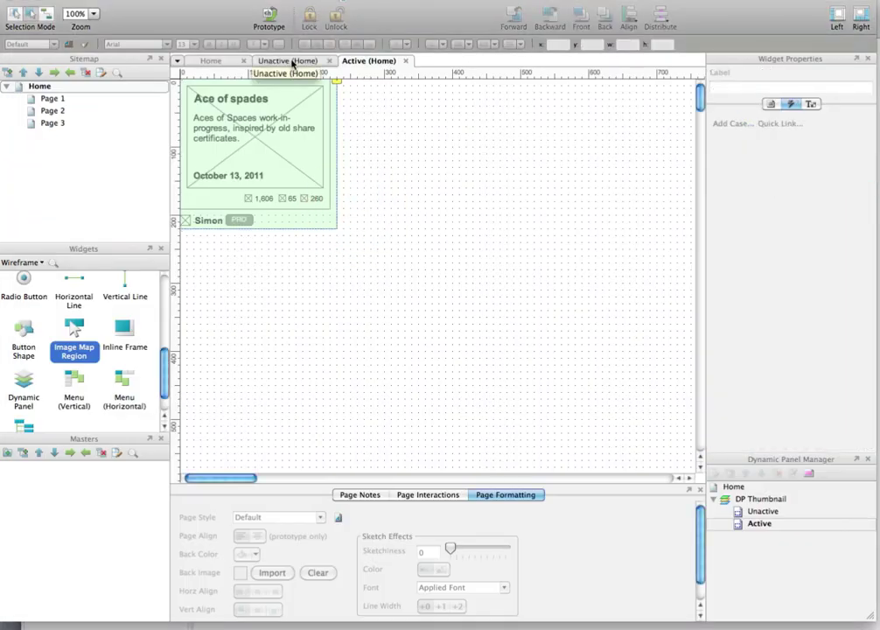
# - Switch to the dribbble.com page, examine how the first shot looks while hovered, and return to Axure
pyautogui.press('super+Tab')
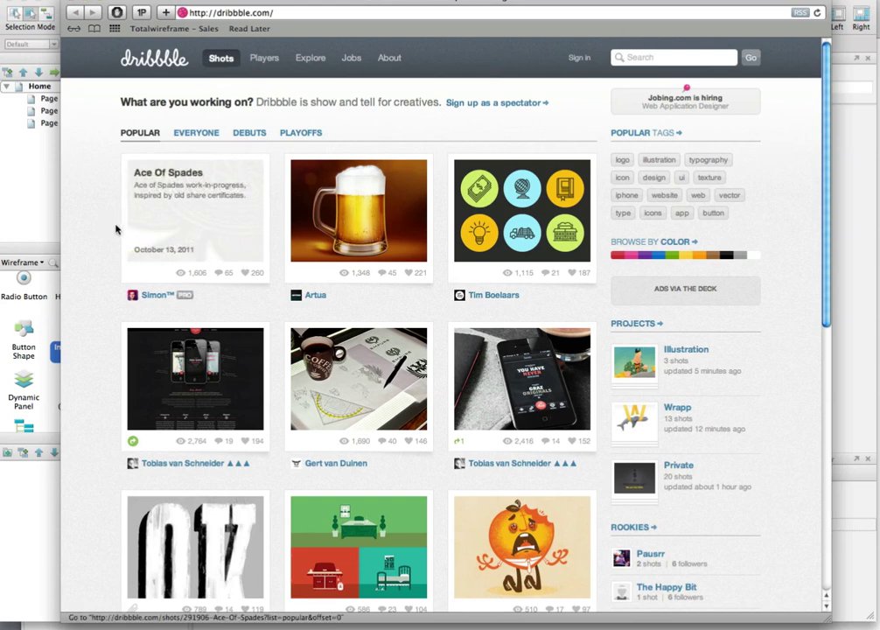
pyautogui.click(24, 211)
pyautogui.click(414, 248)
# - Move the Active state's image map region aside to left 270 and cover the thumbnail image with a 200 × 150 rectangle at left 10, top 10
pyautogui.click(306, 163)
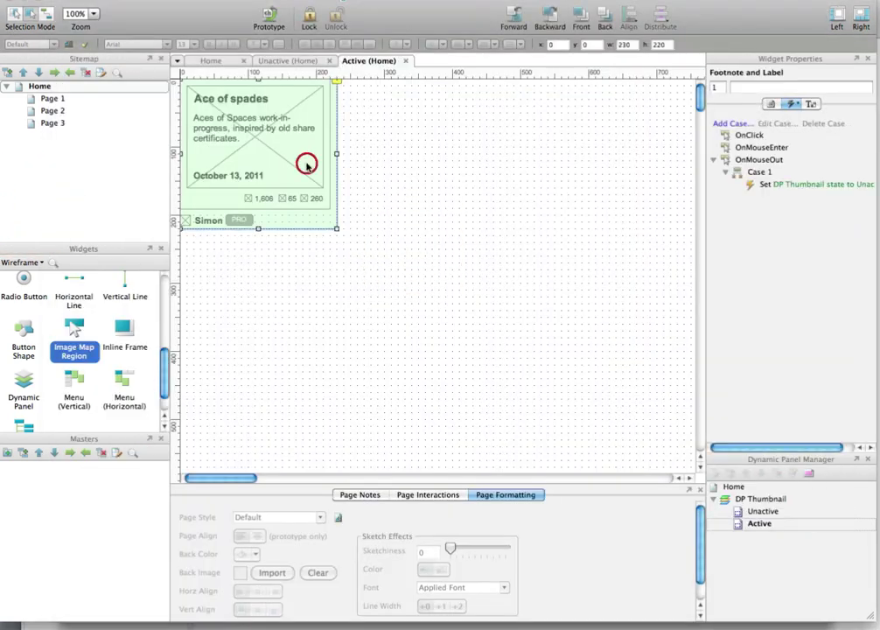
pyautogui.moveTo(295, 164); pyautogui.dragTo(454, 163)
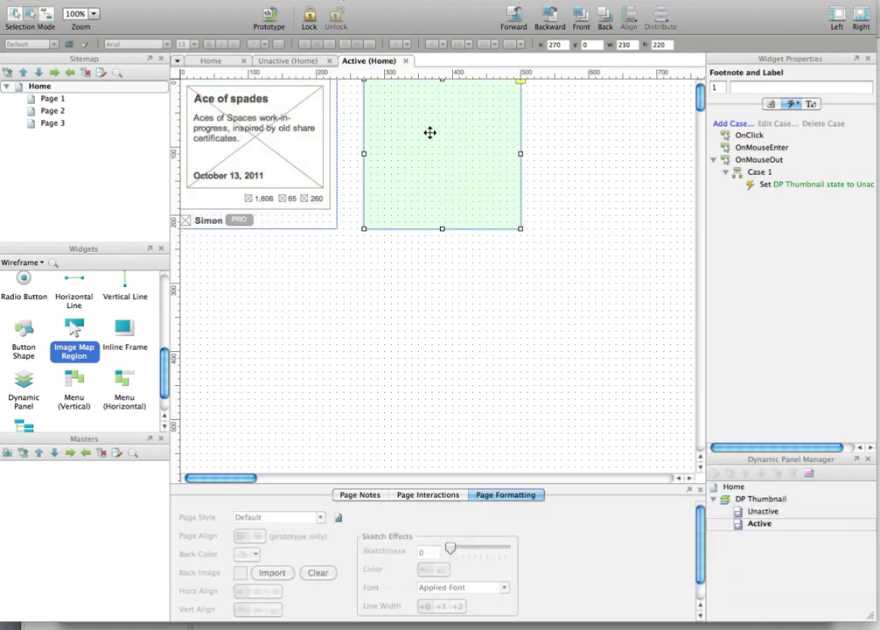
pyautogui.scroll(5, 77, 331)
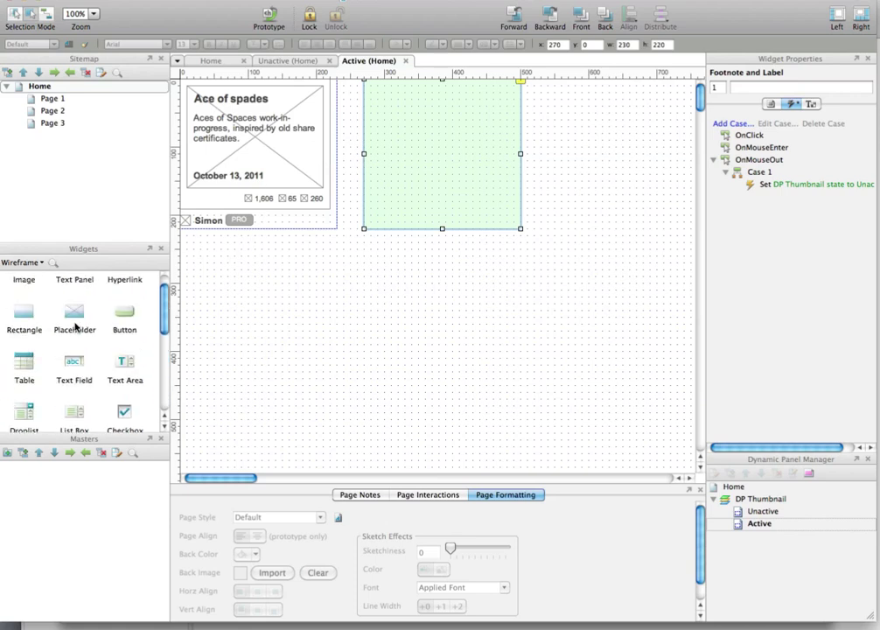
pyautogui.moveTo(29, 342); pyautogui.dragTo(310, 313)
pyautogui.moveTo(361, 350); pyautogui.dragTo(241, 128)
pyautogui.moveTo(307, 140); pyautogui.dragTo(323, 187)
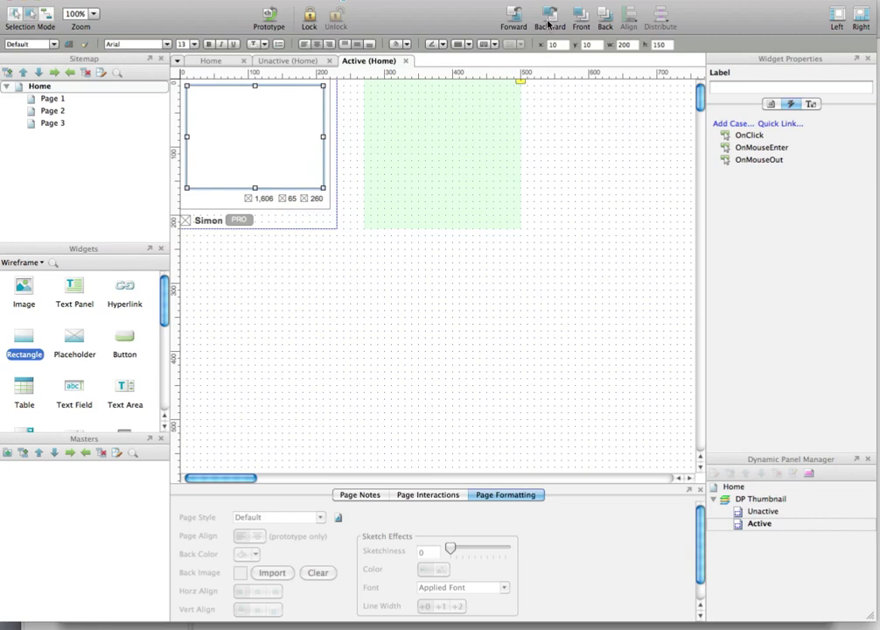
# - Send the new rectangle backward until it lies behind the card's title, description and date texts
pyautogui.click(548, 22)
pyautogui.click(549, 22)
pyautogui.click(549, 22)
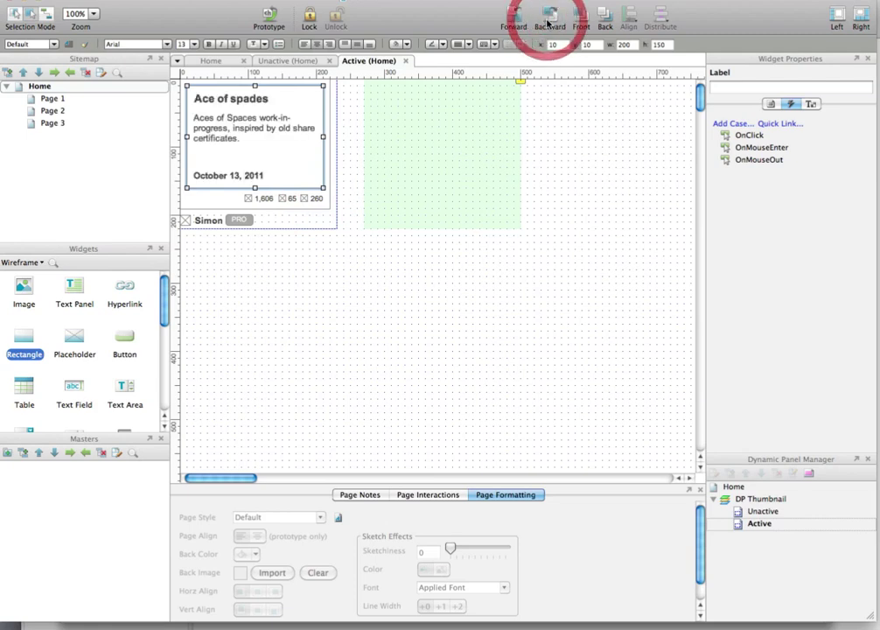
pyautogui.click(548, 22)
pyautogui.click(549, 22)
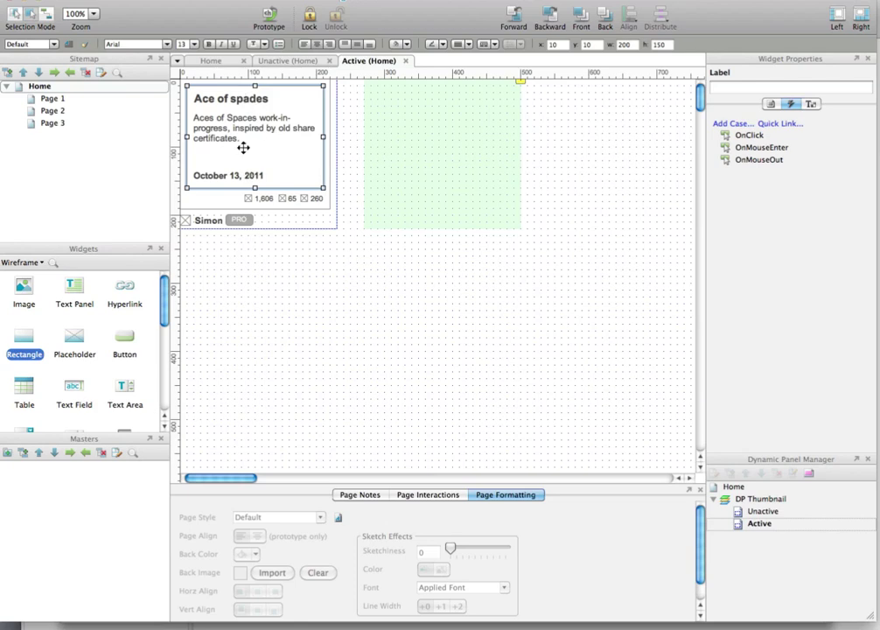
# - Fill the rectangle behind the texts with solid grey 999999 at a transparency of 76
pyautogui.click(404, 44)
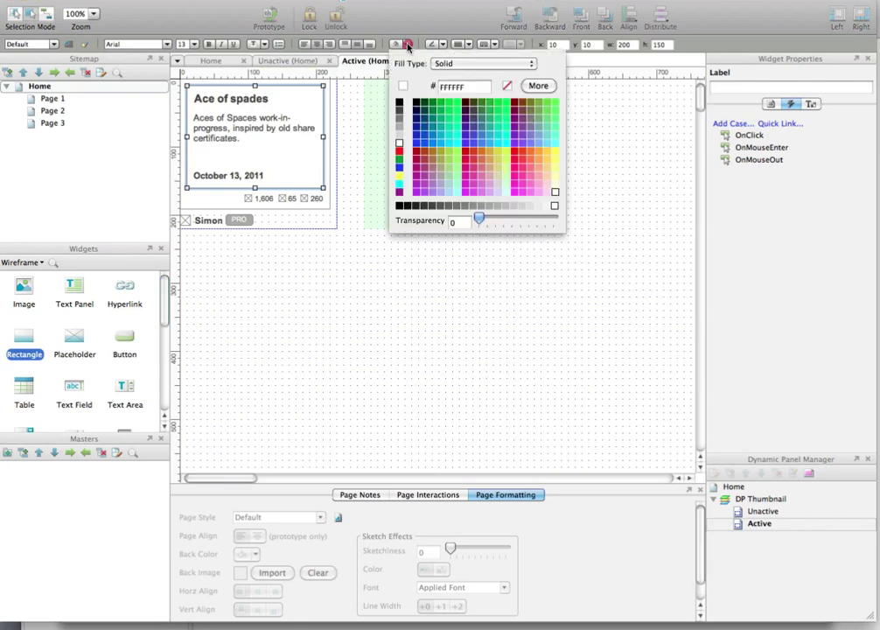
pyautogui.click(449, 206)
pyautogui.moveTo(488, 222); pyautogui.dragTo(526, 222)
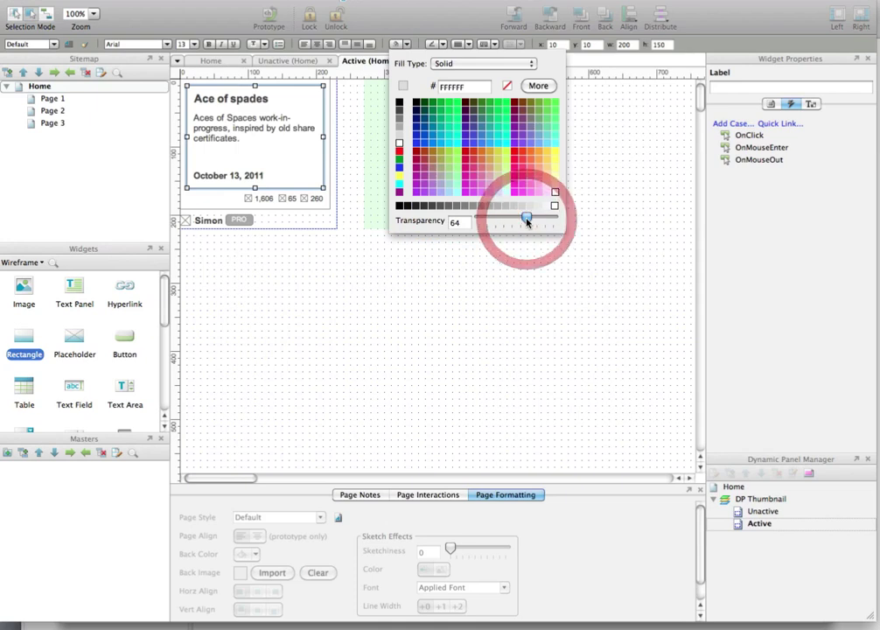
pyautogui.click(401, 131)
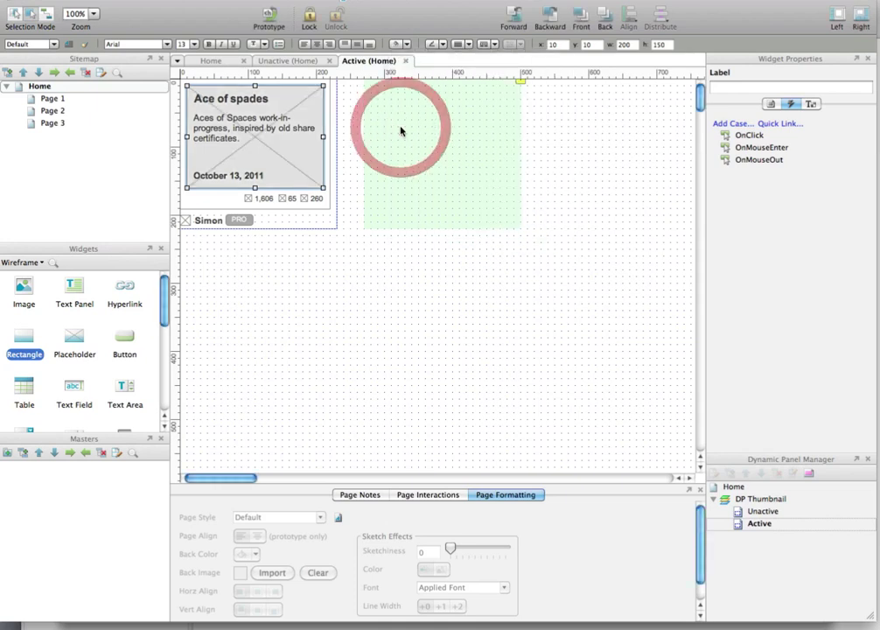
pyautogui.click(407, 45)
pyautogui.moveTo(518, 221); pyautogui.dragTo(503, 221)
pyautogui.click(477, 295)
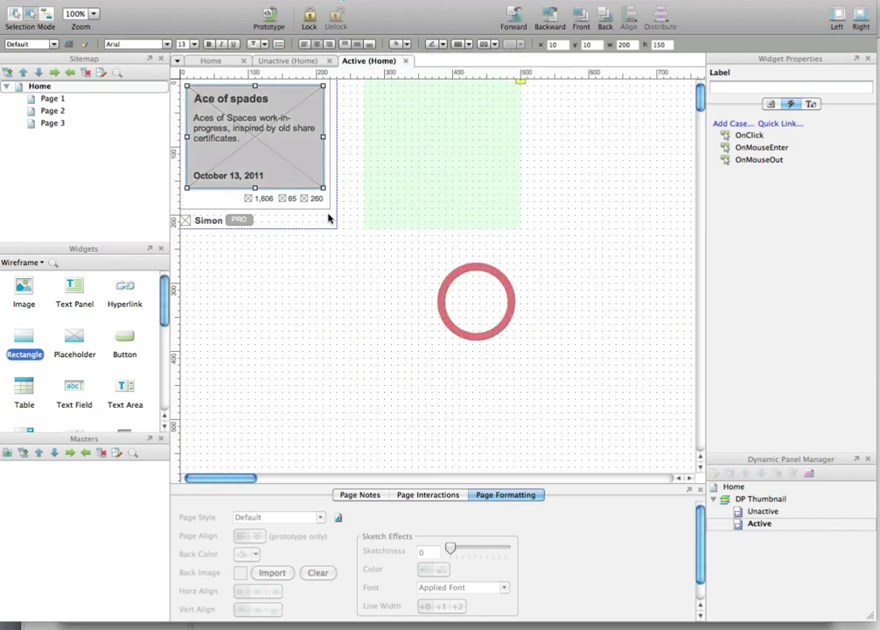
pyautogui.click(405, 44)
pyautogui.click(535, 219)
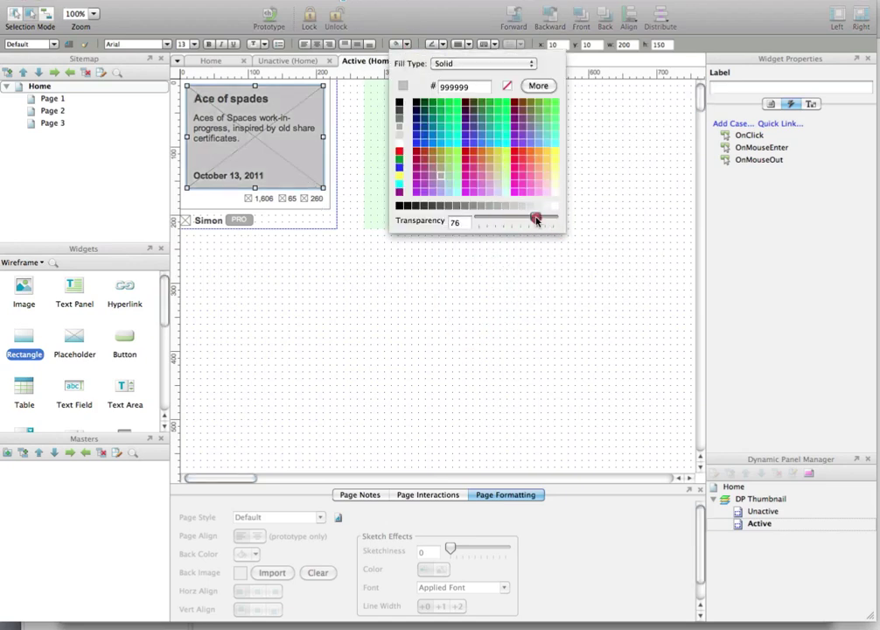
pyautogui.click(503, 303)
pyautogui.click(342, 166)
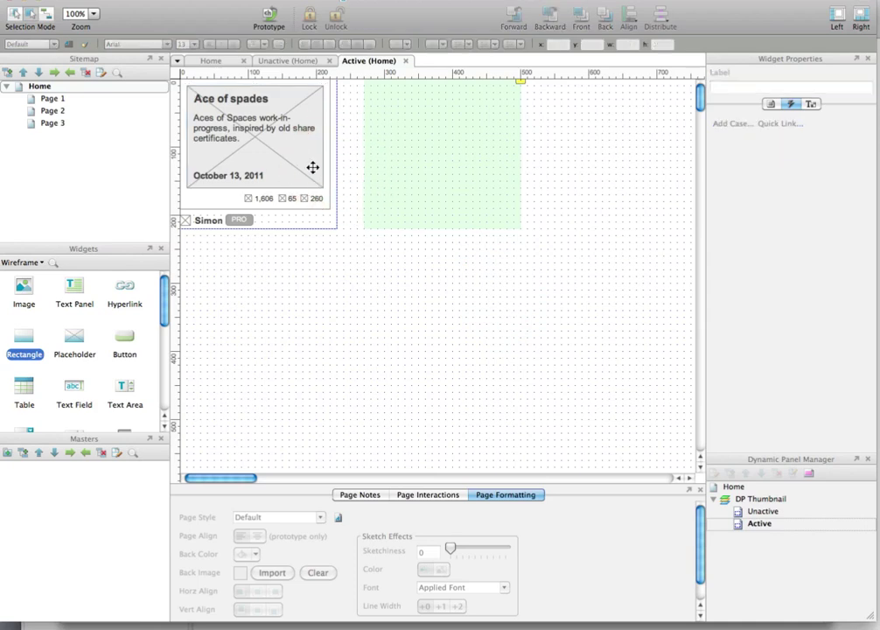
# - Move the Active state's image map region back over the card at left 0, top 0
pyautogui.click(308, 160)
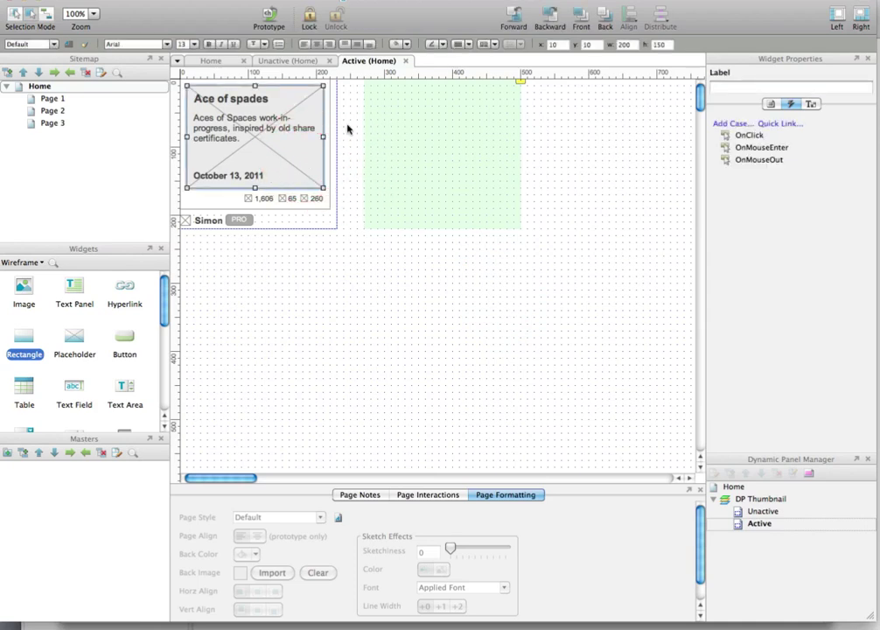
pyautogui.click(440, 126)
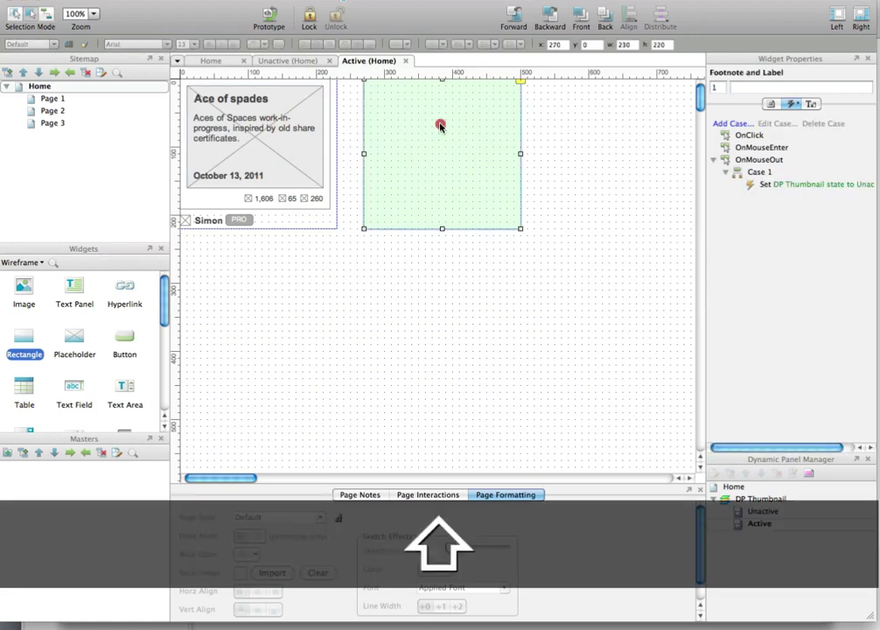
pyautogui.moveTo(258, 133); pyautogui.dragTo(258, 138)
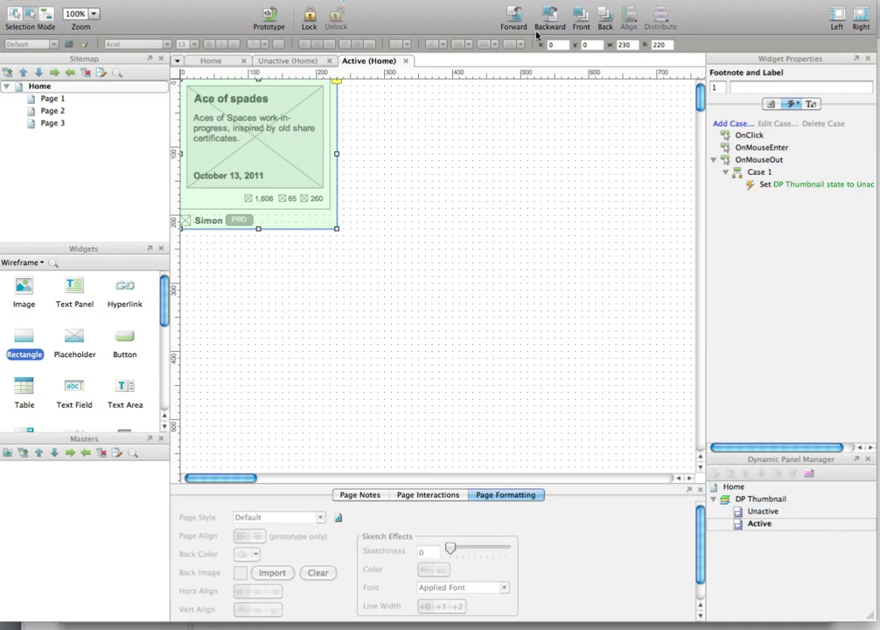
pyautogui.click(411, 175)
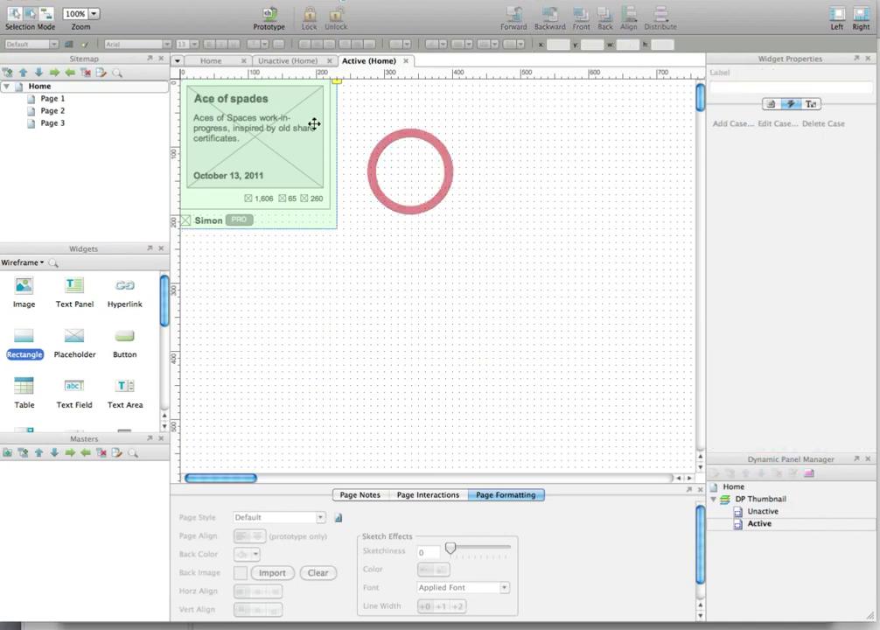
# - Give the Unactive state's OnMouseEnter action on DP Thumbnail an Animate In fade of 800 ms
pyautogui.click(267, 61)
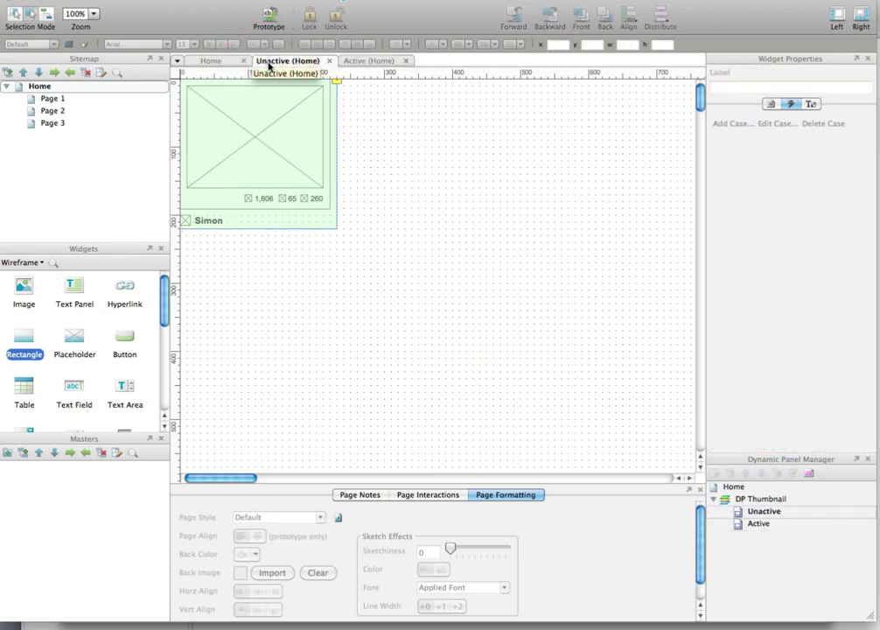
pyautogui.click(304, 169)
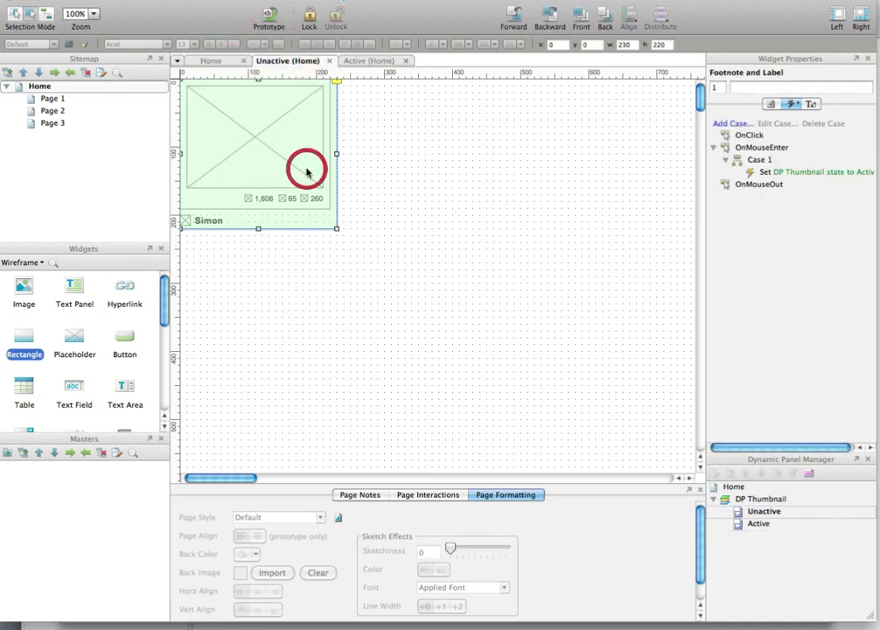
pyautogui.doubleClick(755, 173)
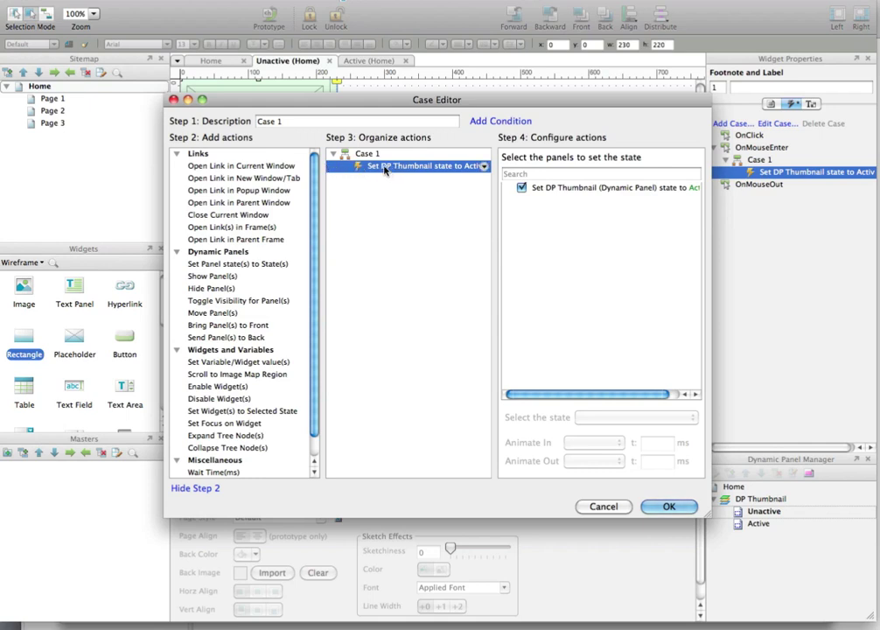
pyautogui.click(580, 188)
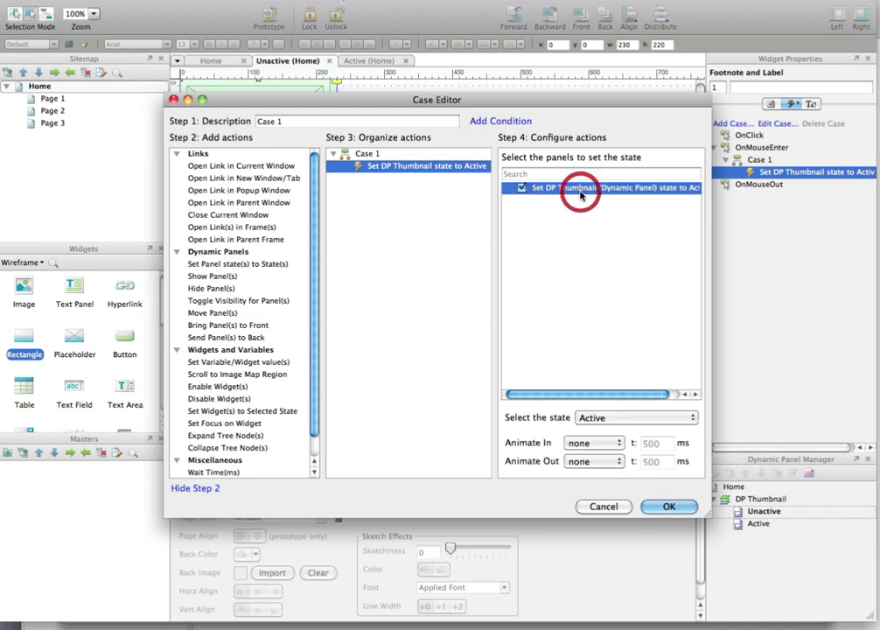
pyautogui.click(604, 443)
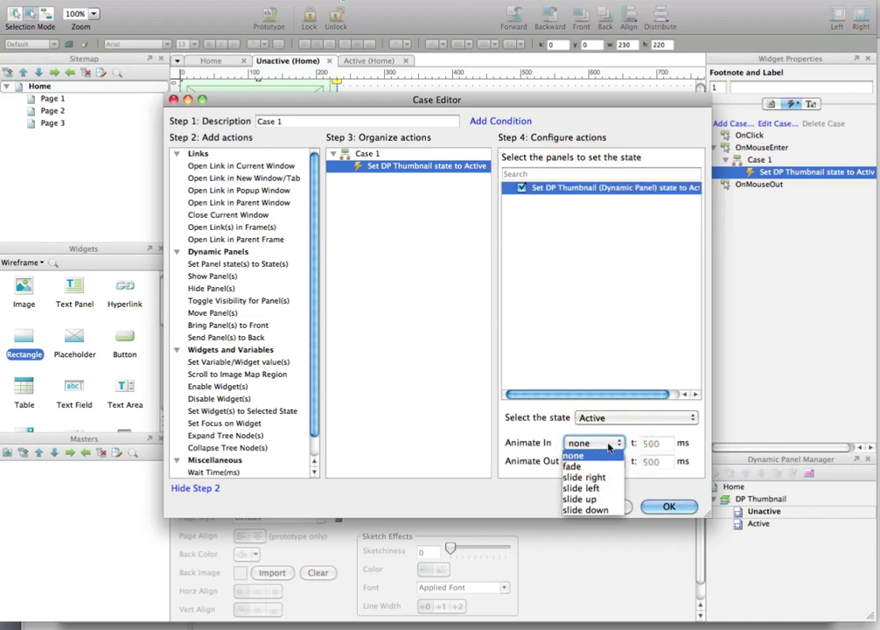
pyautogui.click(607, 467)
pyautogui.click(648, 444)
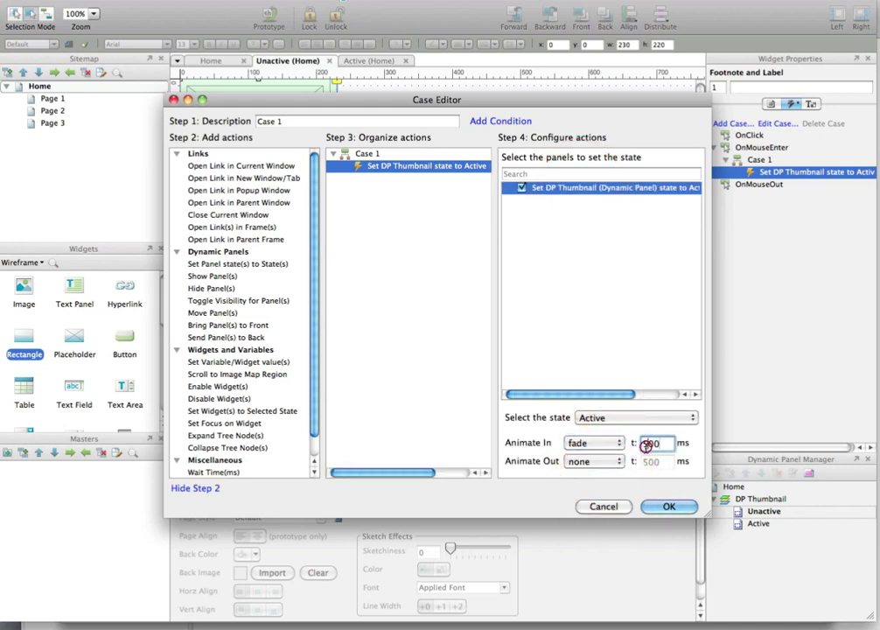
pyautogui.write('8')
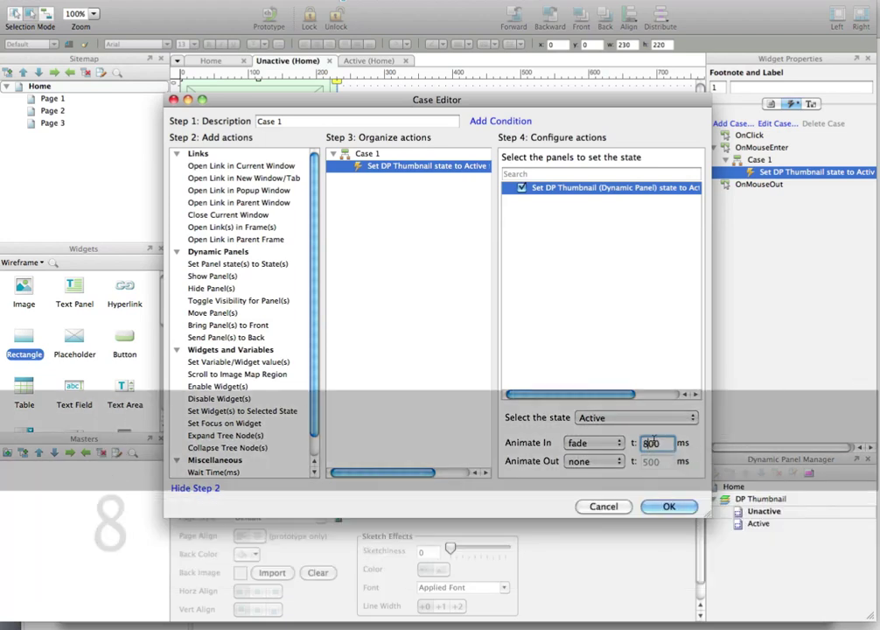
pyautogui.click(669, 507)
# - Give the Active state's OnMouseOut action on DP Thumbnail an Animate Out fade of 800 ms
pyautogui.click(385, 61)
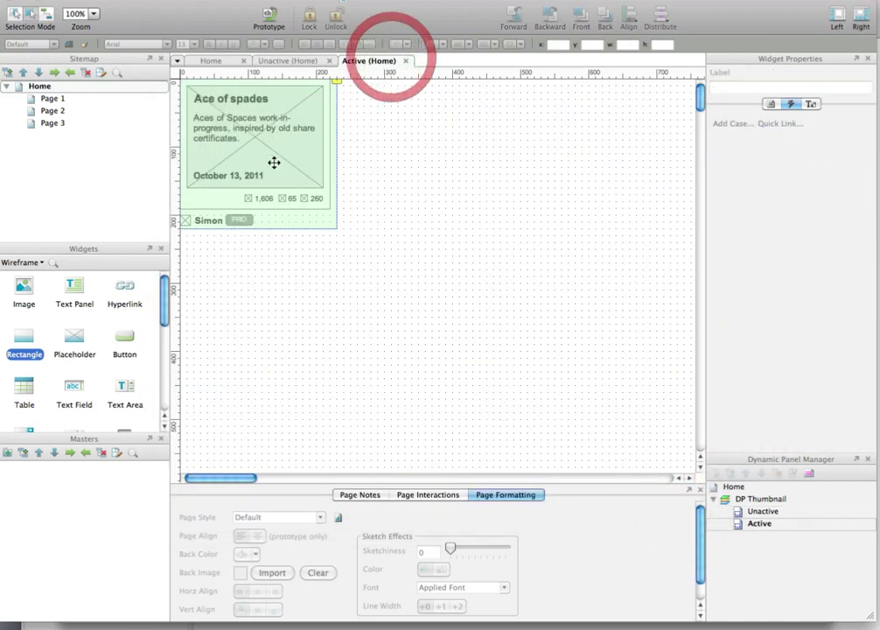
pyautogui.click(274, 159)
pyautogui.doubleClick(774, 184)
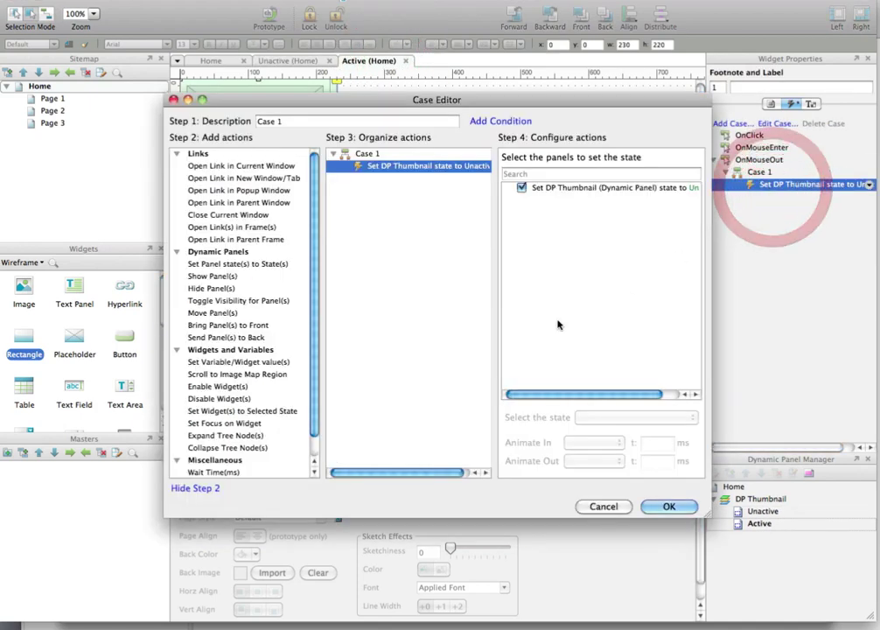
pyautogui.click(573, 189)
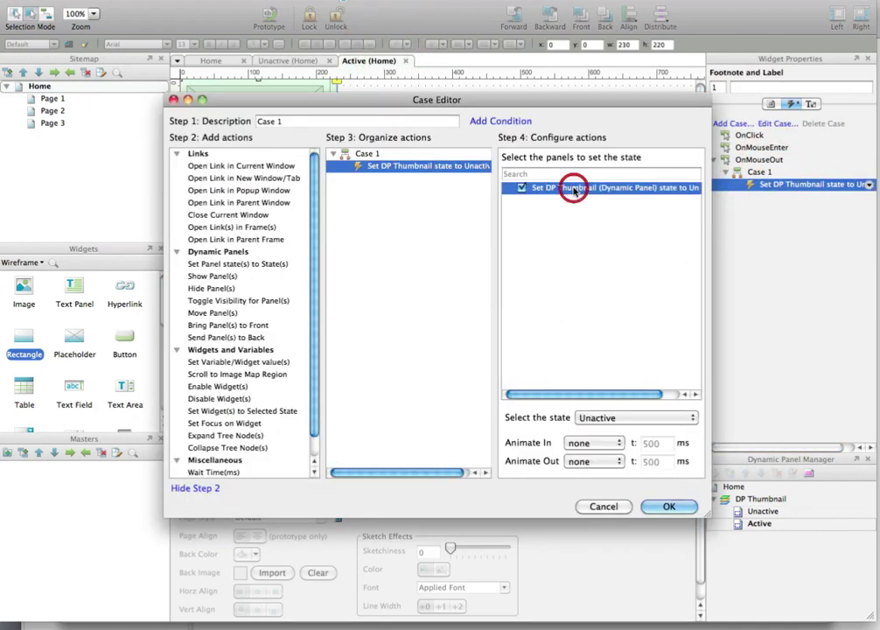
pyautogui.click(610, 461)
pyautogui.click(603, 487)
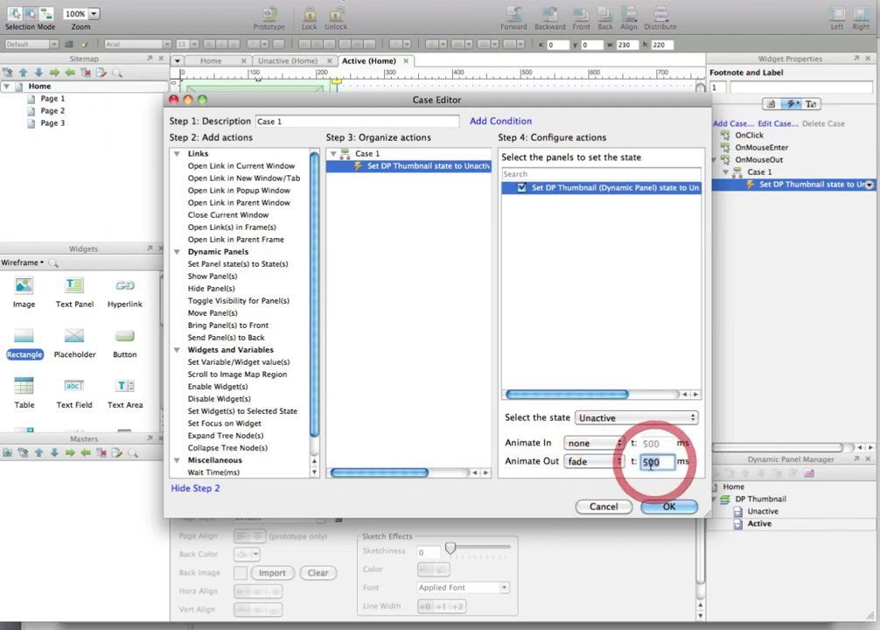
pyautogui.write('8')
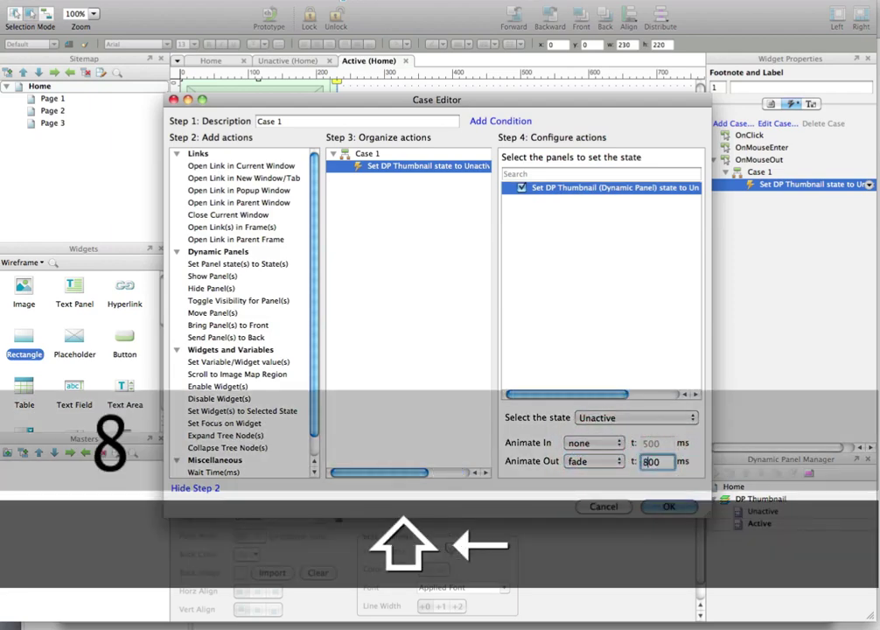
pyautogui.click(668, 507)
# - Generate the prototype, test the thumbnail's fade transitions in the browser and return to Axure
pyautogui.click(453, 203)
pyautogui.click(269, 26)
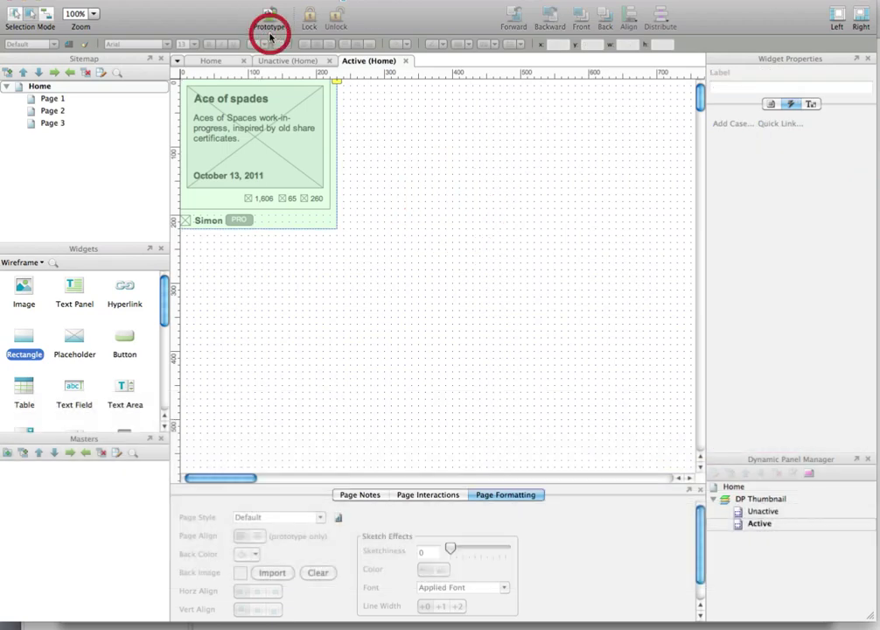
pyautogui.press('Return')
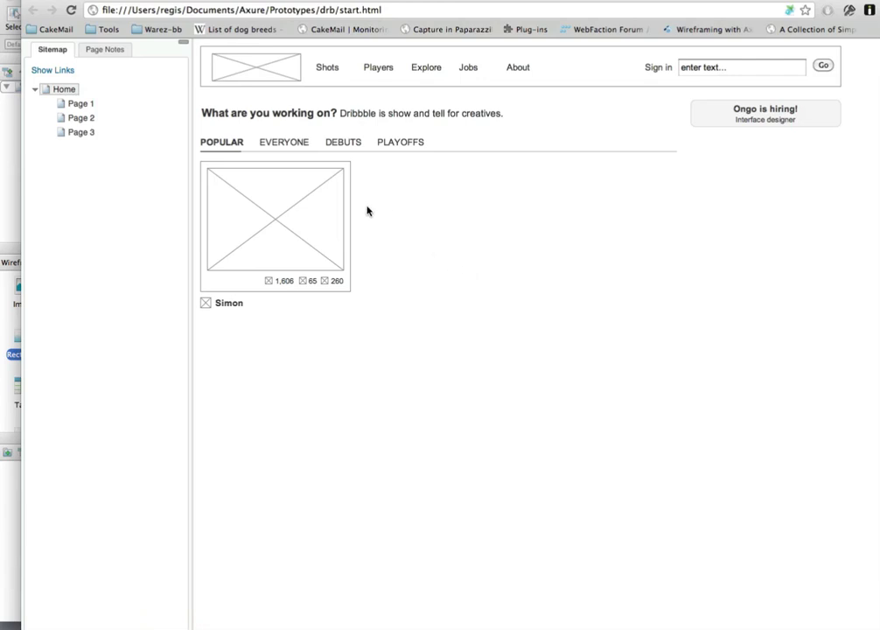
pyautogui.moveTo(342, 212)
pyautogui.click(20, 180)
# - Shorten the Active state's OnMouseOut fade (Animate Out) on DP Thumbnail to 300 ms
pyautogui.click(313, 179)
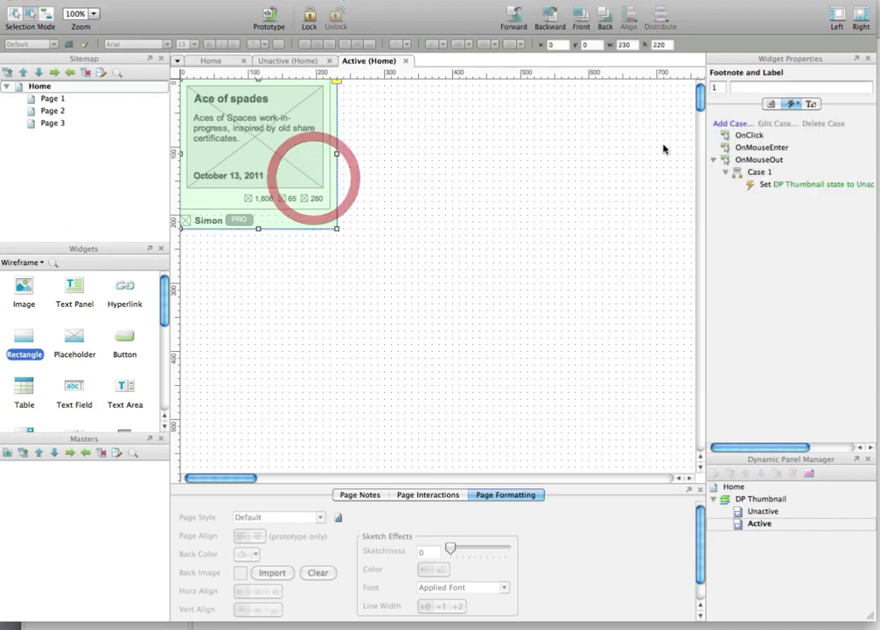
pyautogui.click(788, 185)
pyautogui.doubleClick(787, 185)
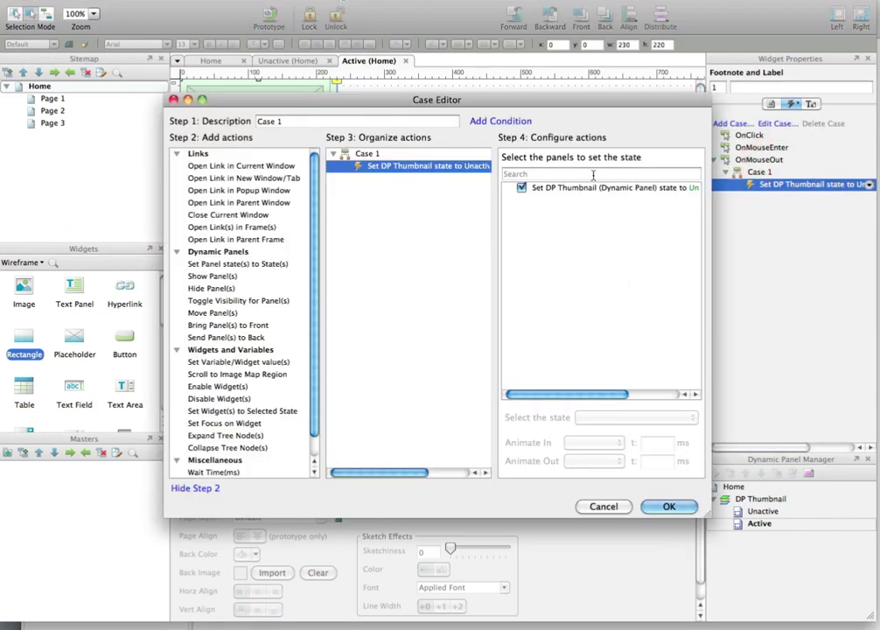
pyautogui.click(536, 188)
pyautogui.press('Left')
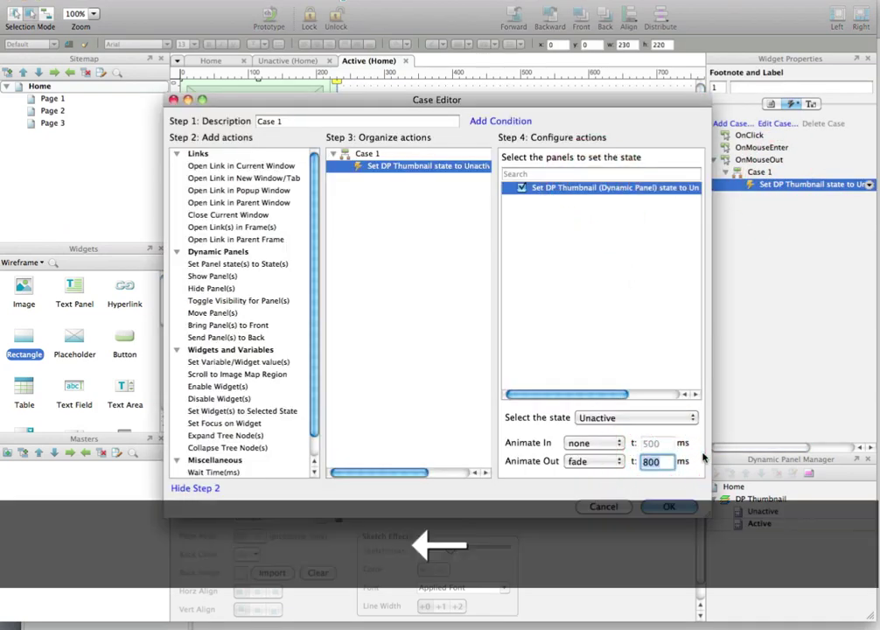
pyautogui.hotkey('shift', 'Right')
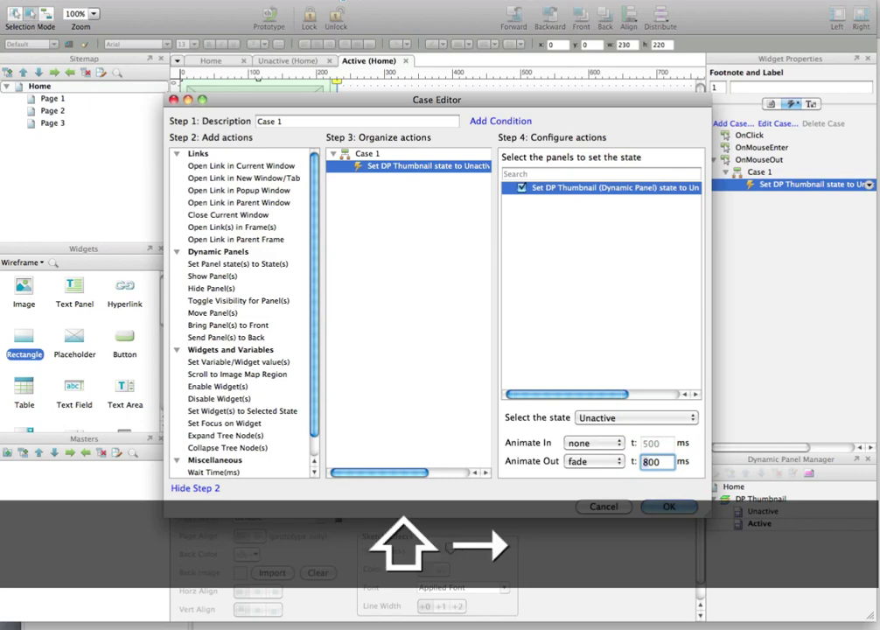
pyautogui.write('3')
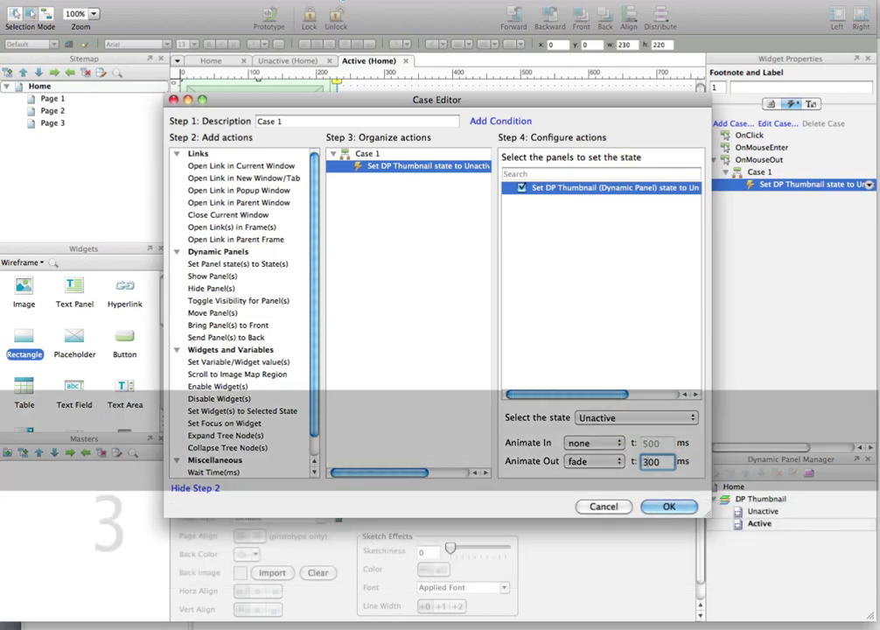
pyautogui.click(677, 510)
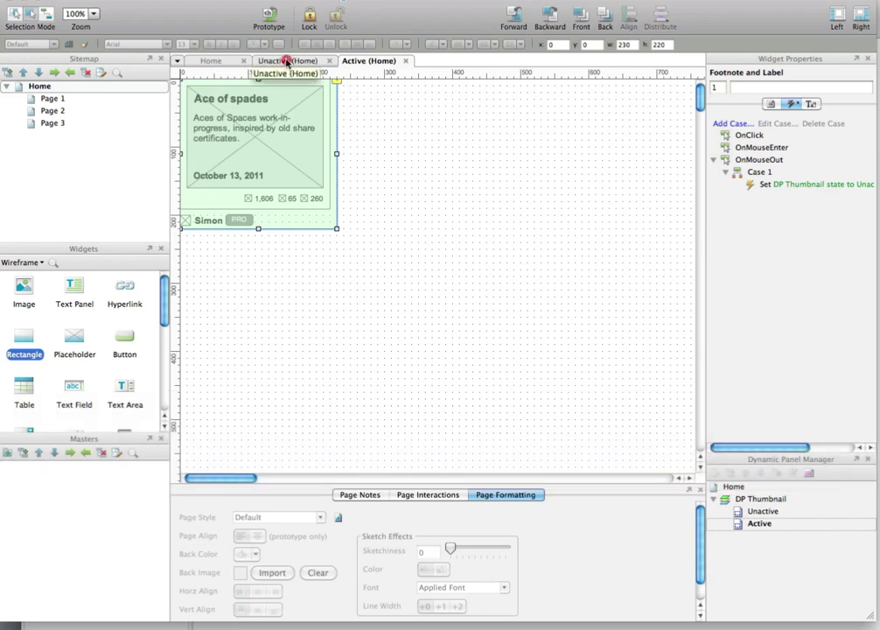
# - Shorten the Unactive state's OnMouseEnter fade (Animate In) on DP Thumbnail to 300 ms
pyautogui.click(287, 63)
pyautogui.click(284, 151)
pyautogui.click(862, 172)
pyautogui.doubleClick(861, 173)
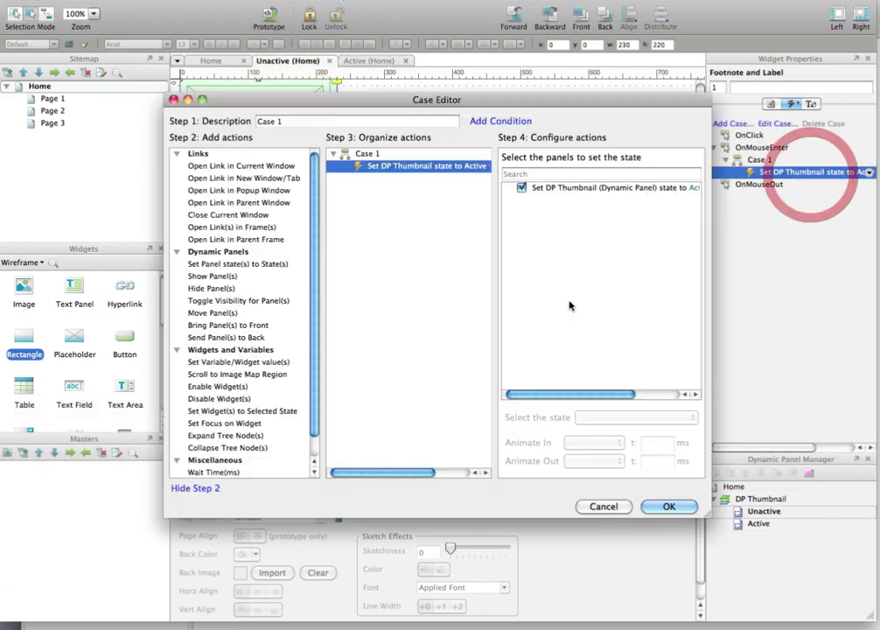
pyautogui.click(556, 189)
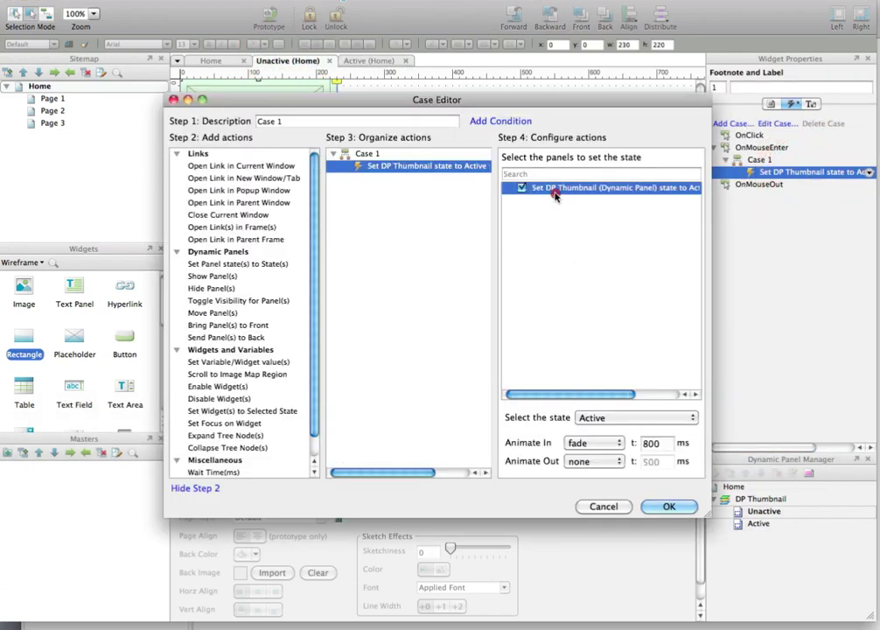
pyautogui.click(652, 443)
pyautogui.press('super+Left')
pyautogui.hotkey('shift', 'Right')
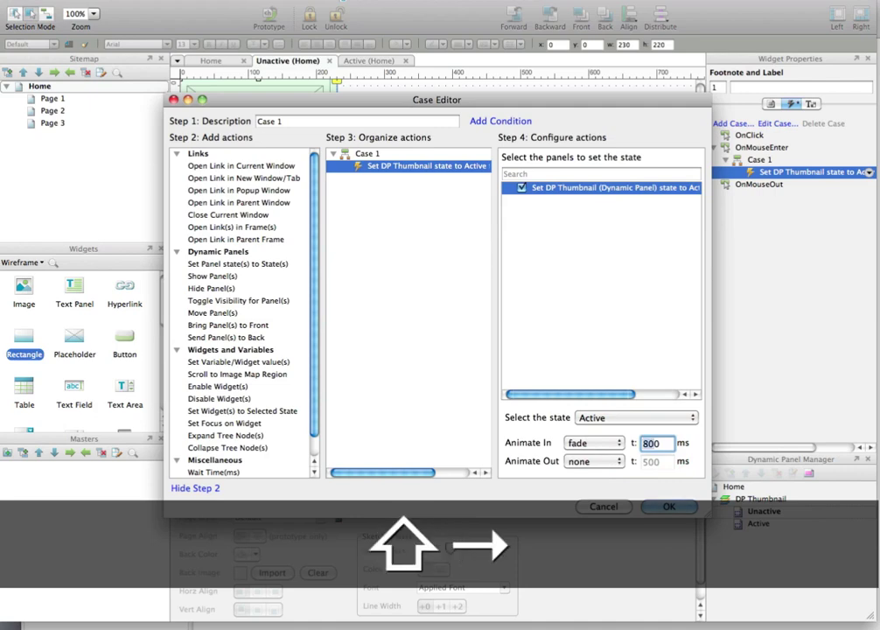
pyautogui.hotkey('shift', 'Left')
pyautogui.write('3')
pyautogui.click(670, 506)
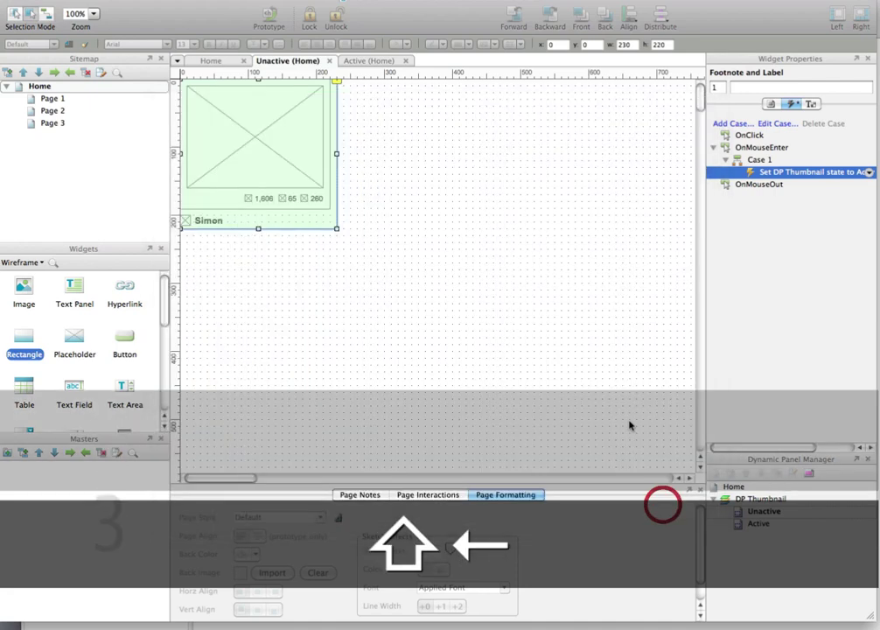
# - Regenerate the prototype, check the shortened thumbnail fades in the browser and go back to Axure
pyautogui.click(267, 12)
pyautogui.press('Return')
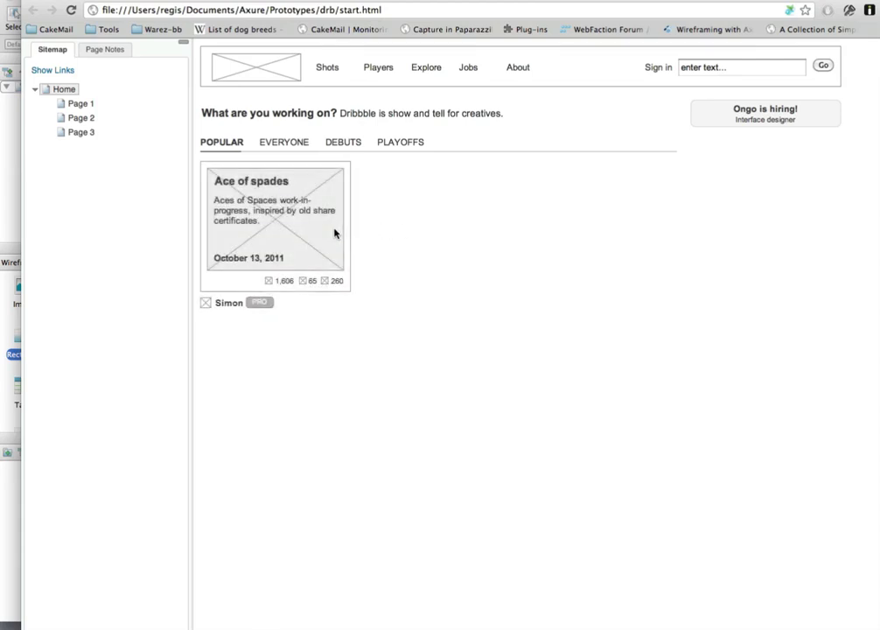
pyautogui.press('super+shift+Tab')
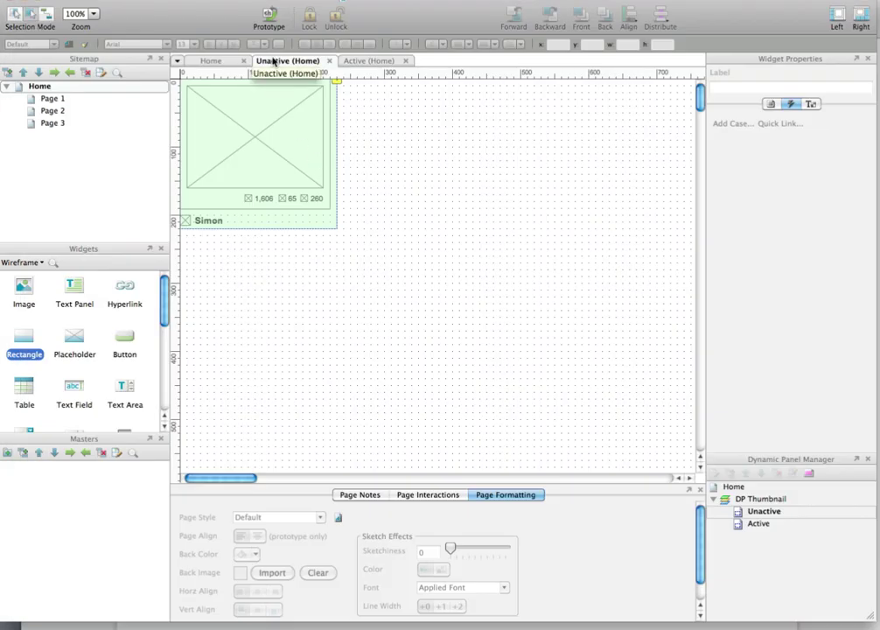
# - Change the Unactive state's OnMouseEnter action on DP Thumbnail to Animate In none and Animate Out fade at 300 ms
pyautogui.click(314, 134)
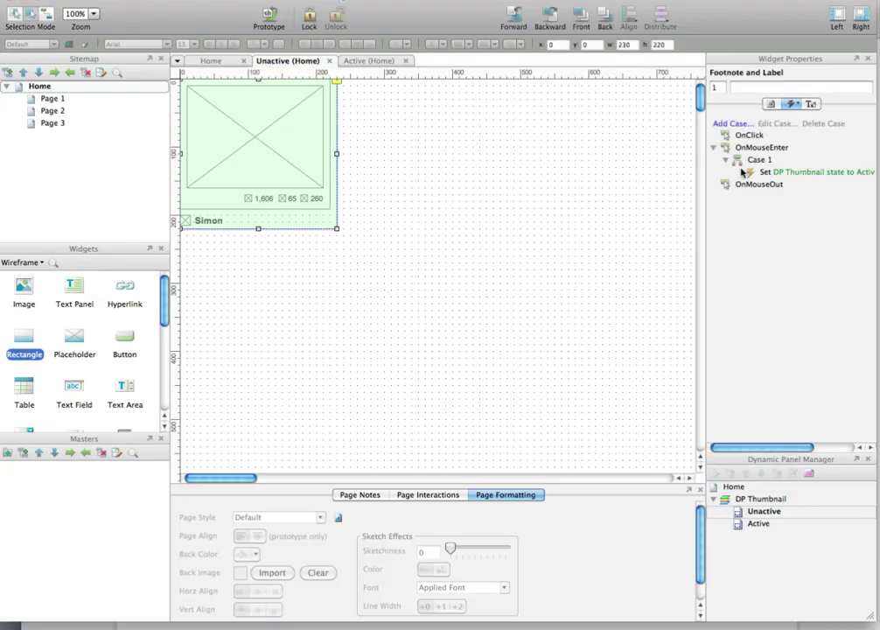
pyautogui.doubleClick(783, 172)
pyautogui.click(561, 189)
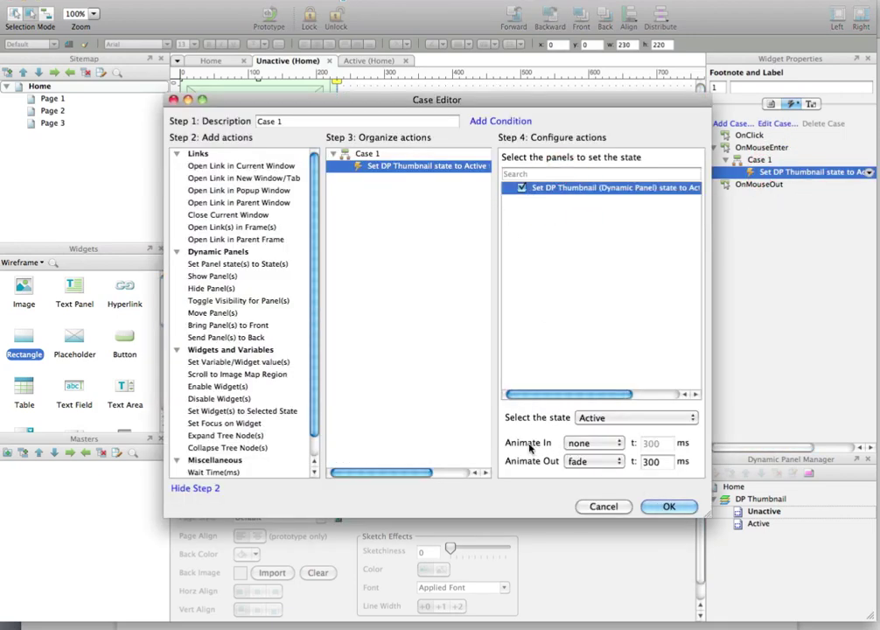
pyautogui.click(578, 469)
pyautogui.click(569, 486)
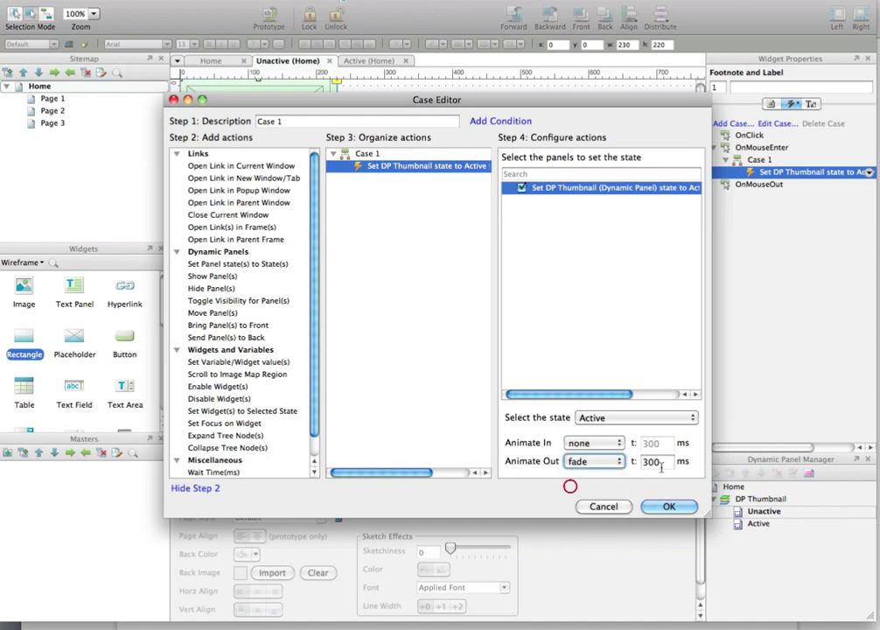
pyautogui.click(661, 464)
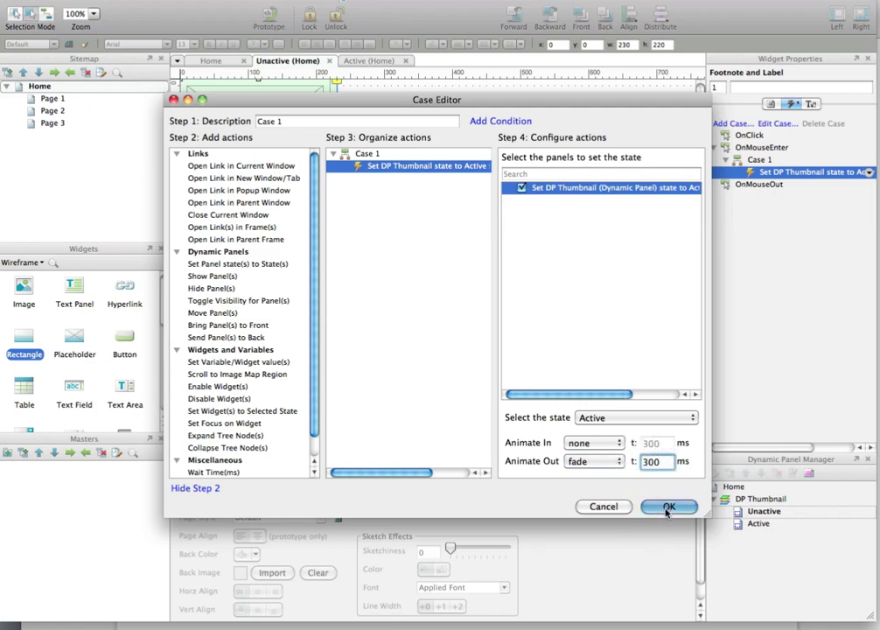
pyautogui.click(667, 508)
# - Generate the prototype once more, test both 300 ms fade-outs on the thumbnail and return to Axure's Home page
pyautogui.click(273, 22)
pyautogui.press('Return')
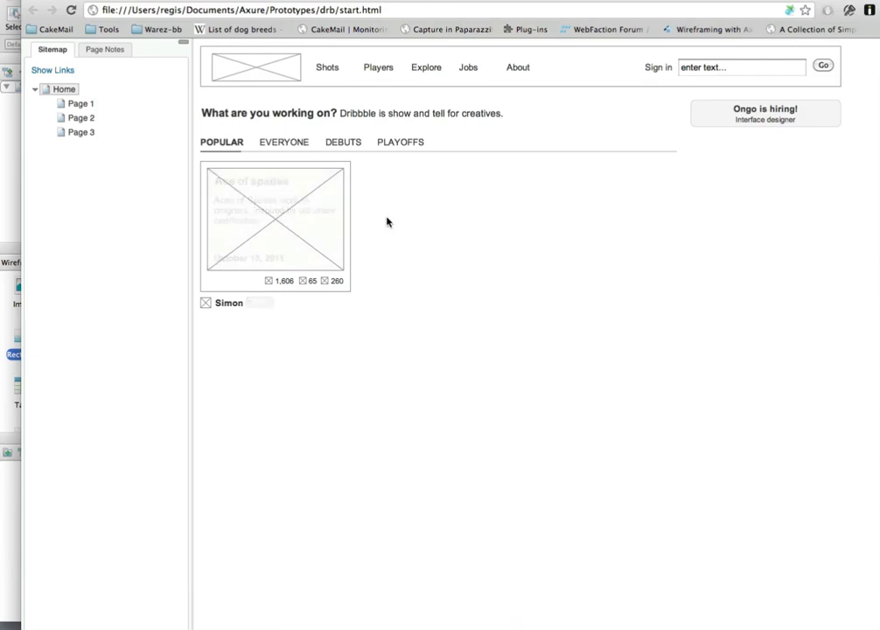
pyautogui.press('super+Tab')
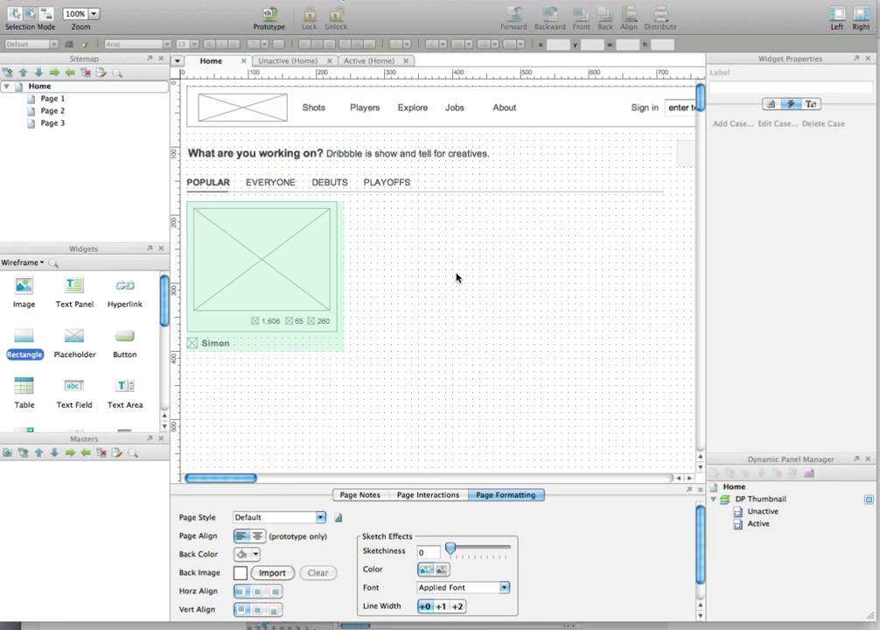
# - With DP Thumbnail selected, examine the thumbnail grid on dribbble.com in the browser and return to the Axure wireframe
pyautogui.click(266, 255)
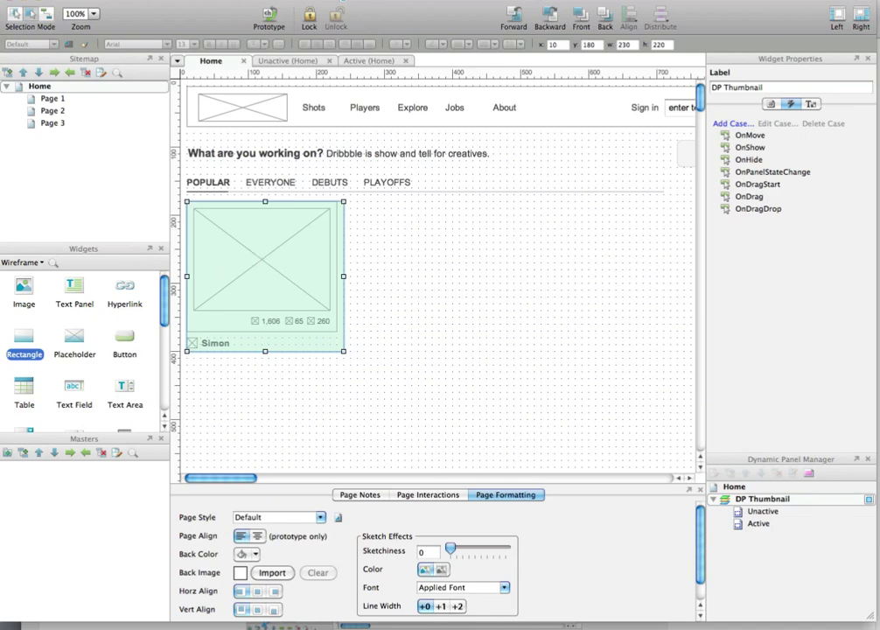
pyautogui.press('super+Tab')
pyautogui.scroll(-10, 253, 302)
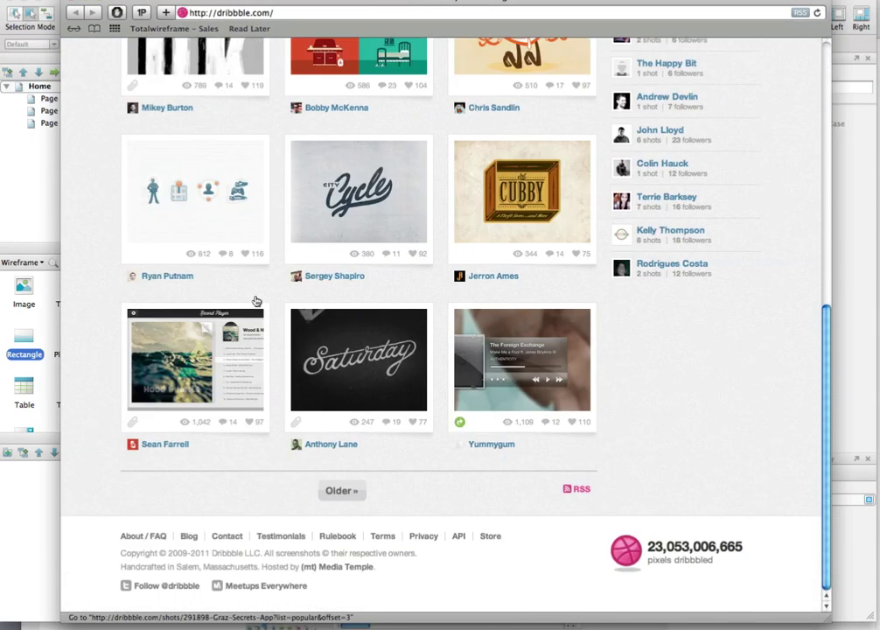
pyautogui.scroll(10, 253, 301)
pyautogui.click(50, 182)
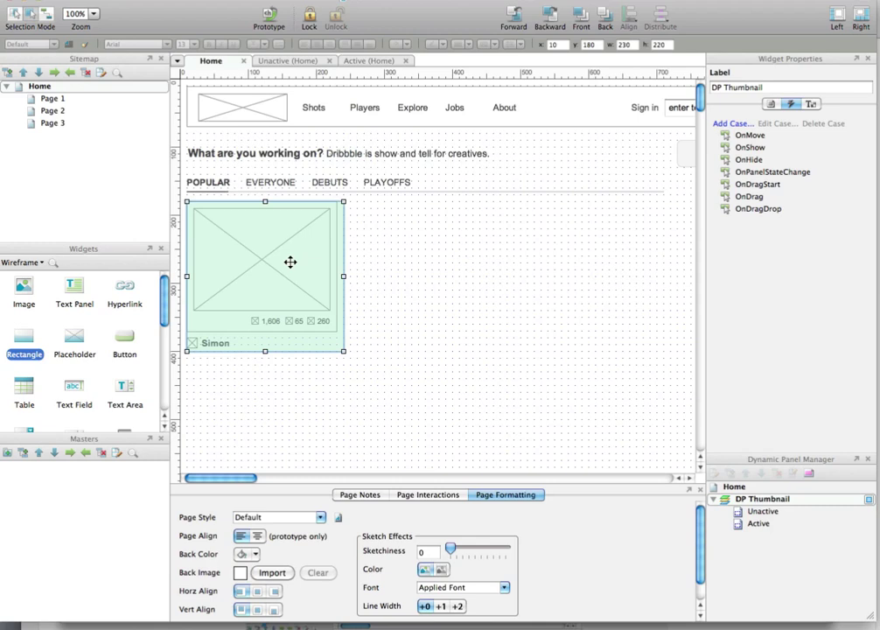
pyautogui.hotkey('ctrl', 'd')
pyautogui.moveTo(283, 283); pyautogui.dragTo(436, 277)
pyautogui.press('Delete')
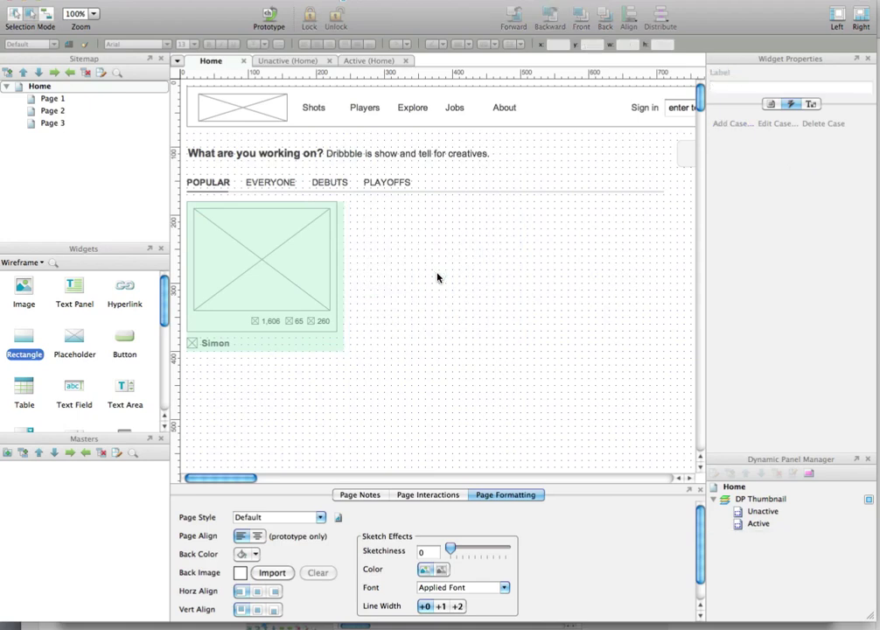
pyautogui.click(319, 294)
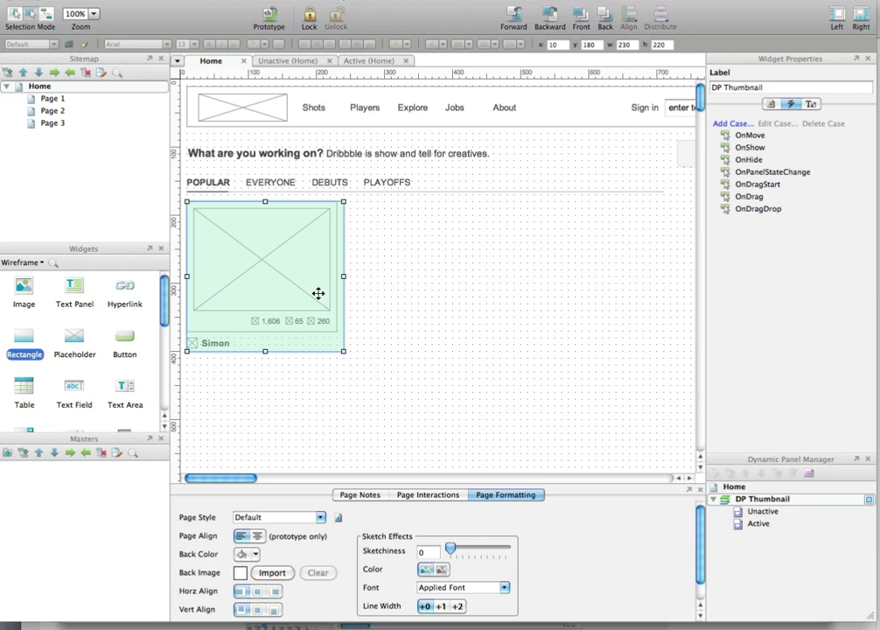
pyautogui.click(390, 289)
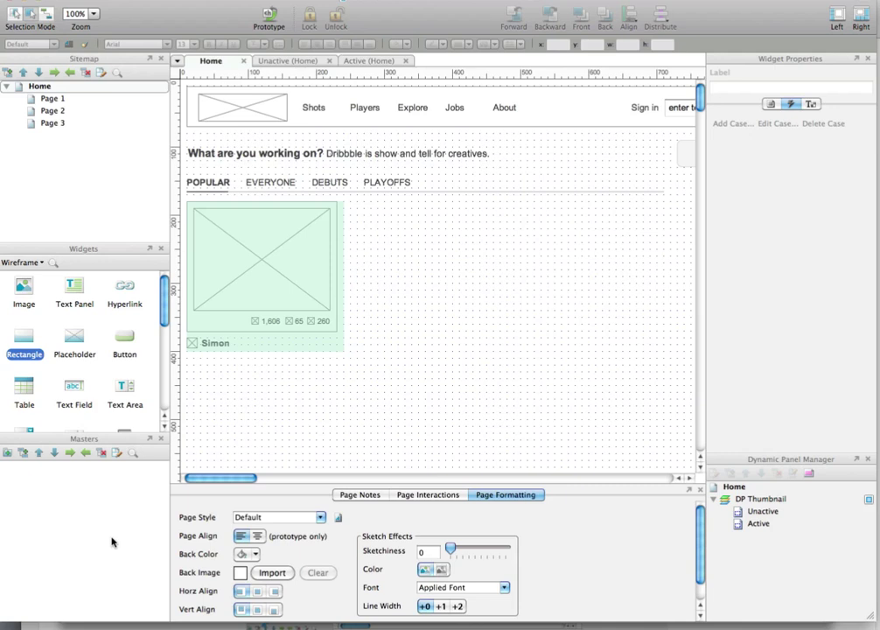
# - Add a new master to the project and open it for editing
pyautogui.scroll(-3, 312, 279)
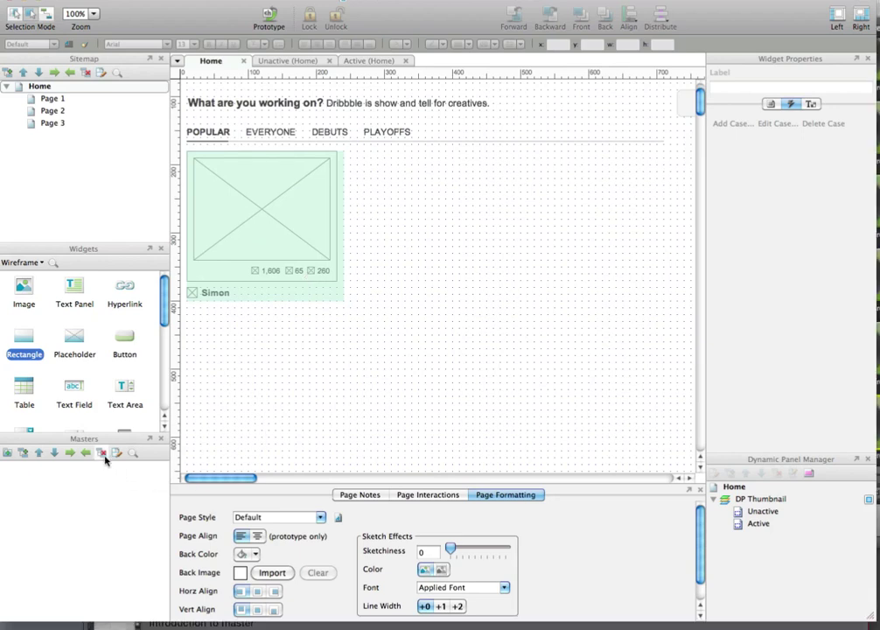
pyautogui.click(71, 513)
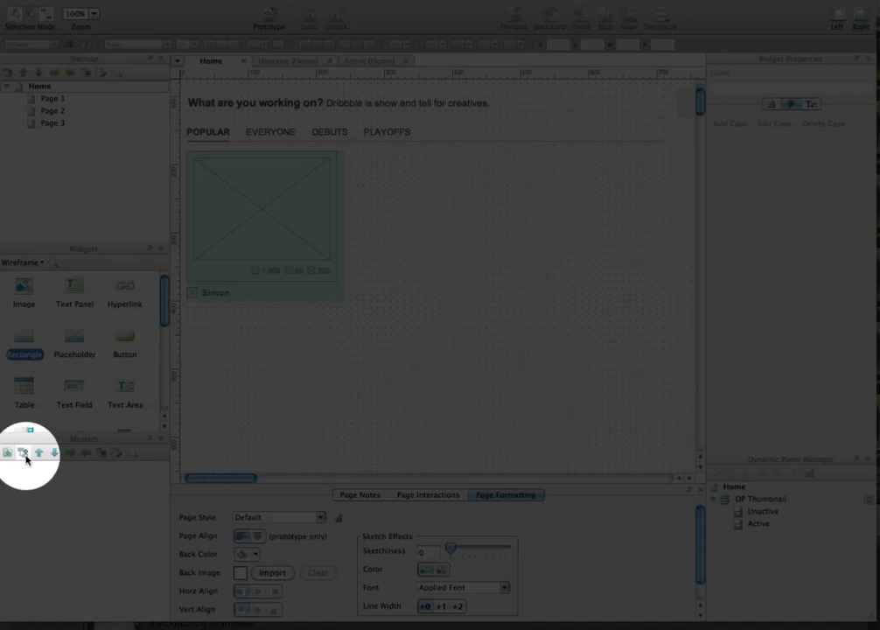
pyautogui.click(24, 454)
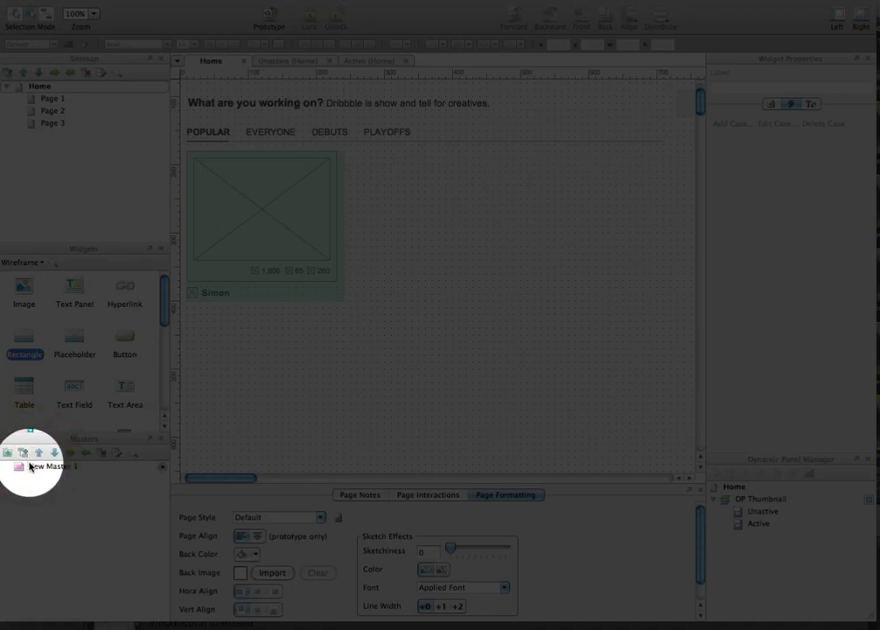
pyautogui.click(32, 467)
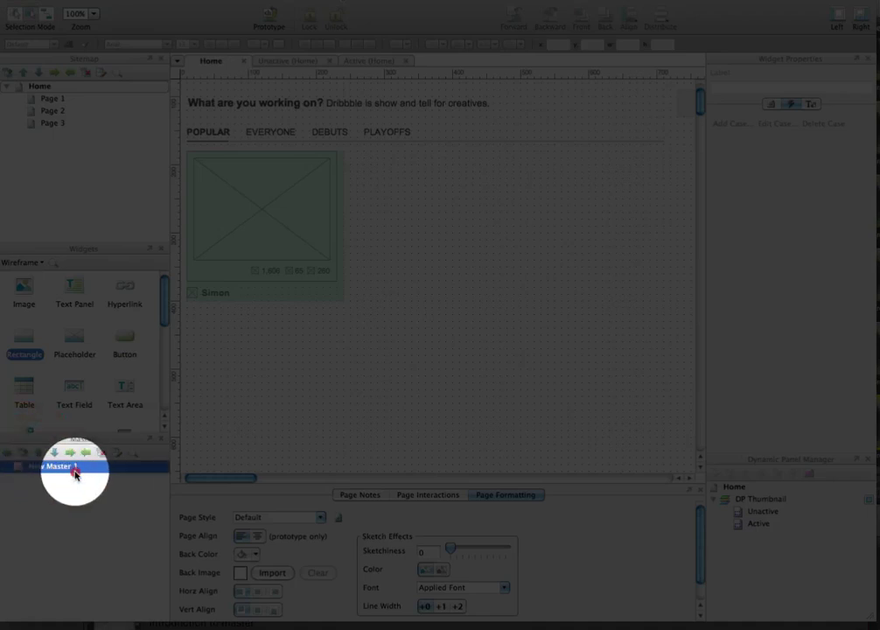
pyautogui.click(75, 473)
pyautogui.click(75, 470)
pyautogui.doubleClick(75, 469)
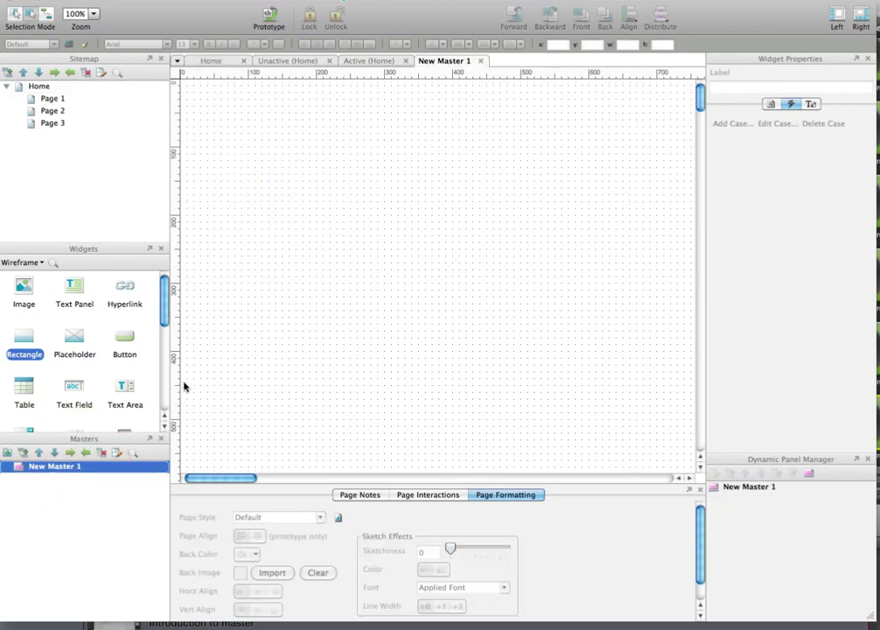
# - Rename the new master as Thumbnail
pyautogui.rightClick(65, 470)
pyautogui.moveTo(73, 492)
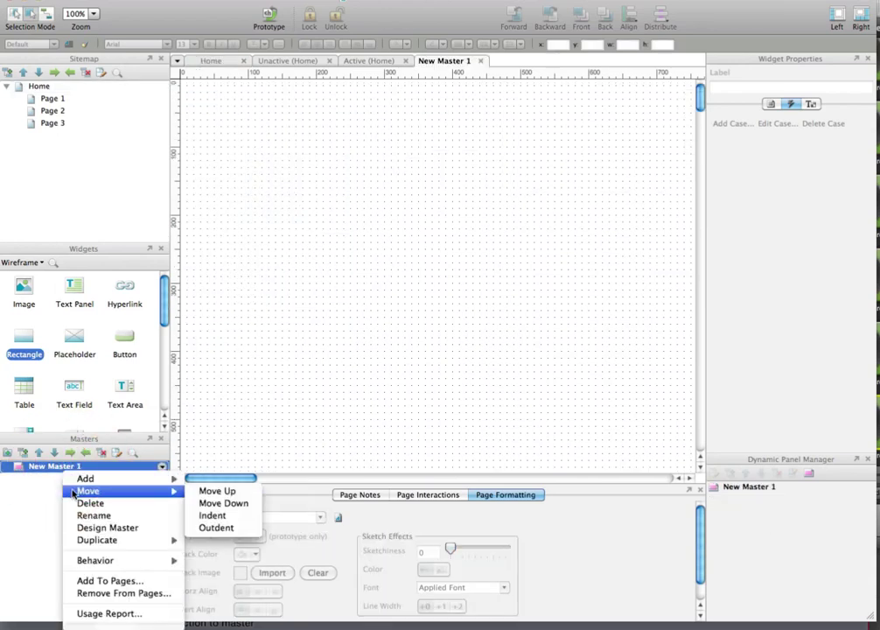
pyautogui.click(96, 515)
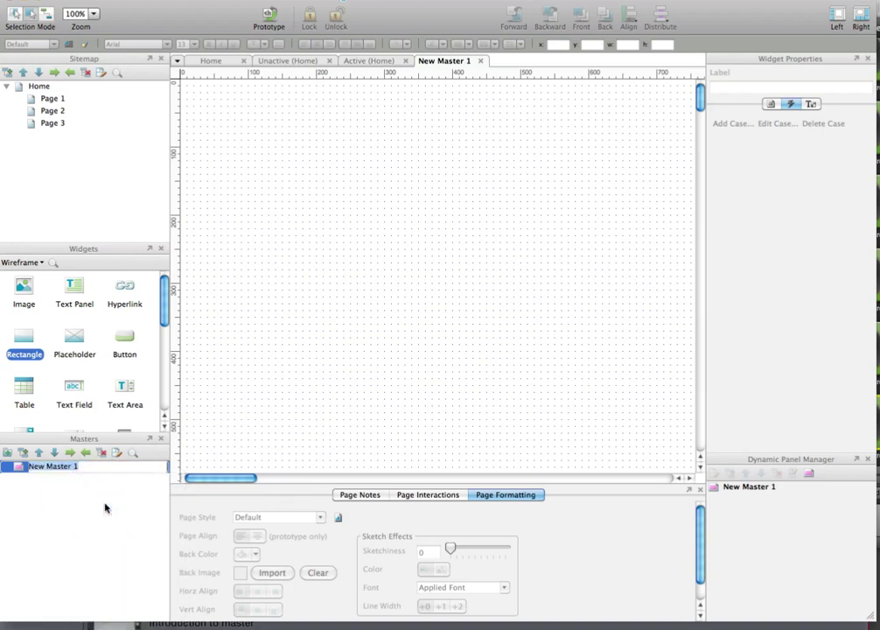
pyautogui.write('Thu')
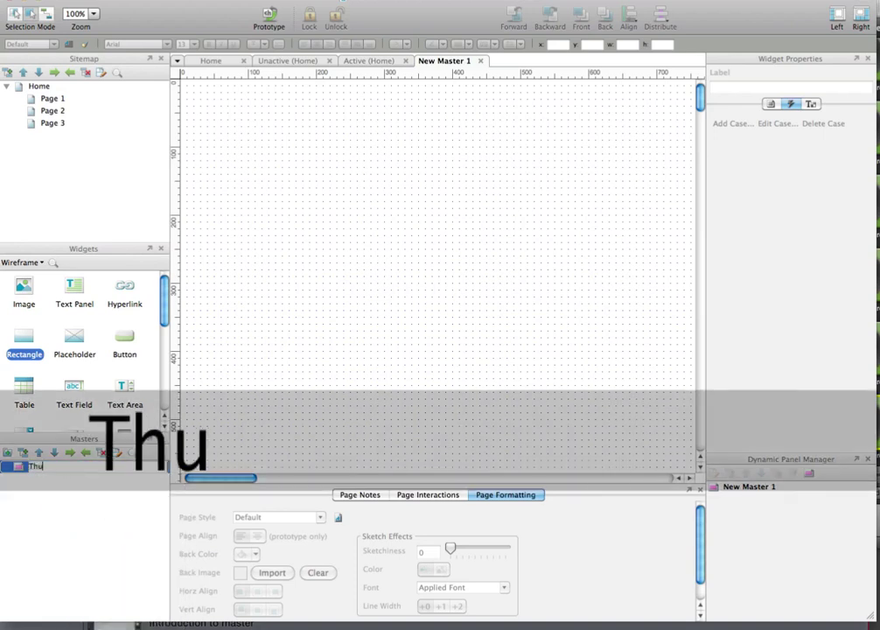
pyautogui.write('mbnail')
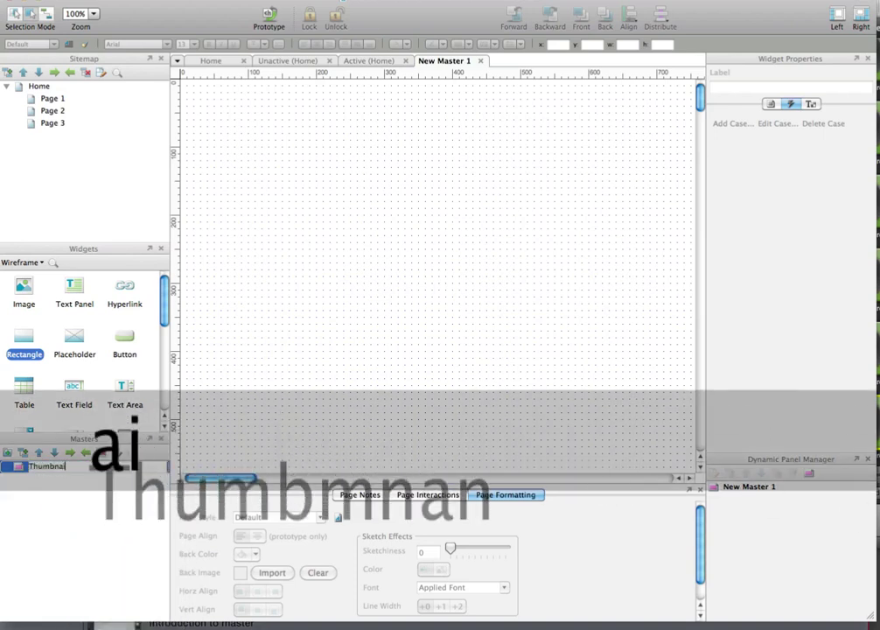
pyautogui.click(104, 509)
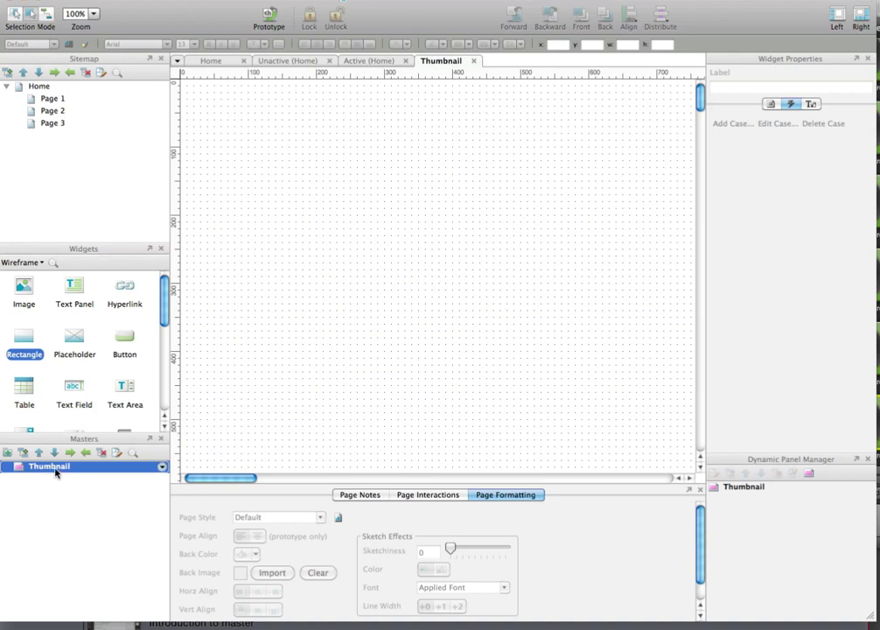
# - Cut the DP Thumbnail panel from the Home page, paste it into the Thumbnail master and position it at x 10, y 10
pyautogui.click(207, 61)
pyautogui.click(272, 242)
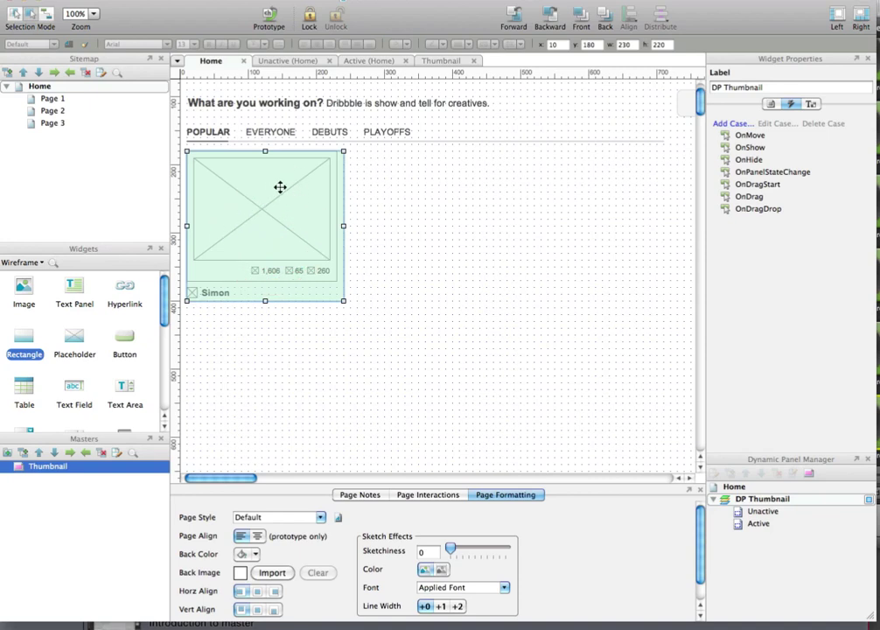
pyautogui.rightClick(285, 211)
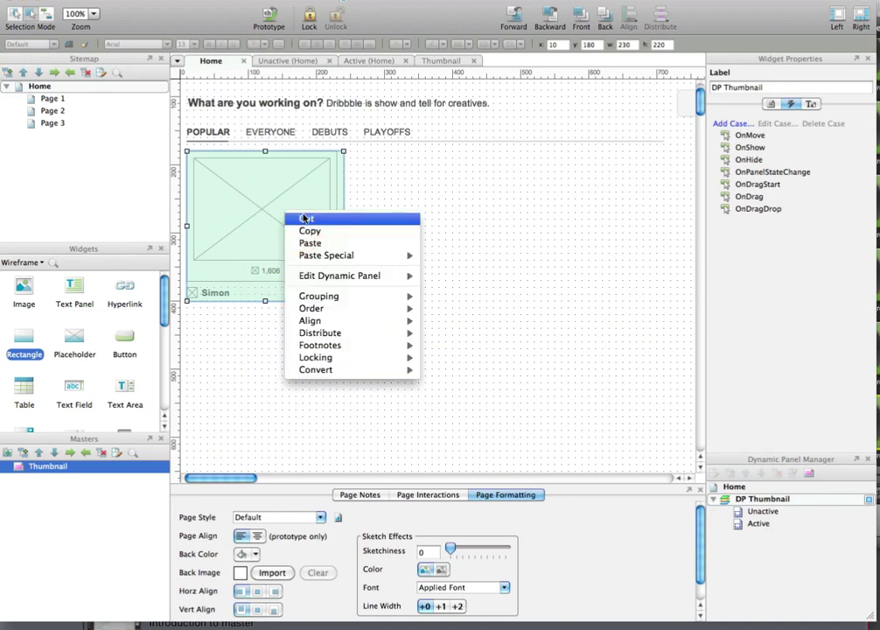
pyautogui.click(306, 219)
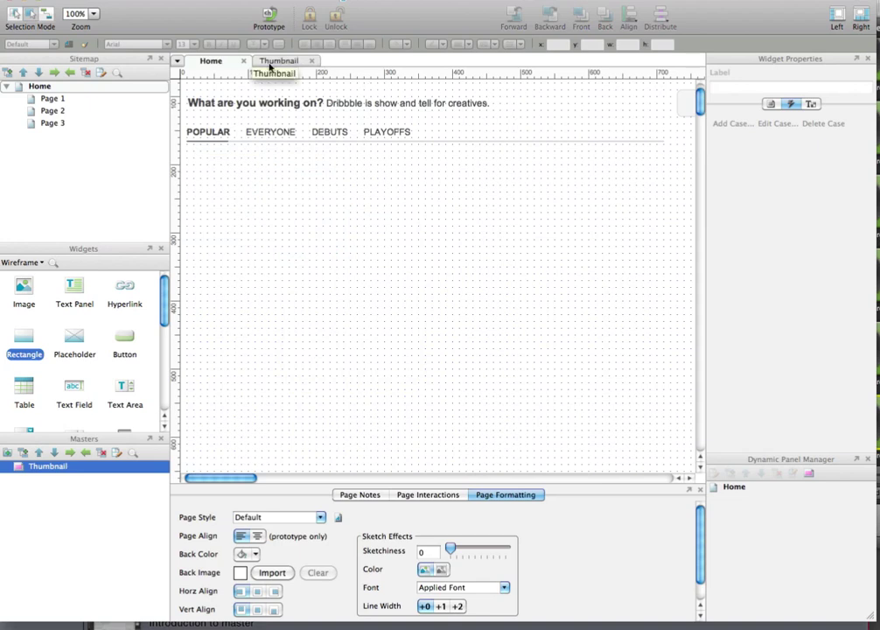
pyautogui.click(273, 63)
pyautogui.rightClick(268, 114)
pyautogui.click(291, 130)
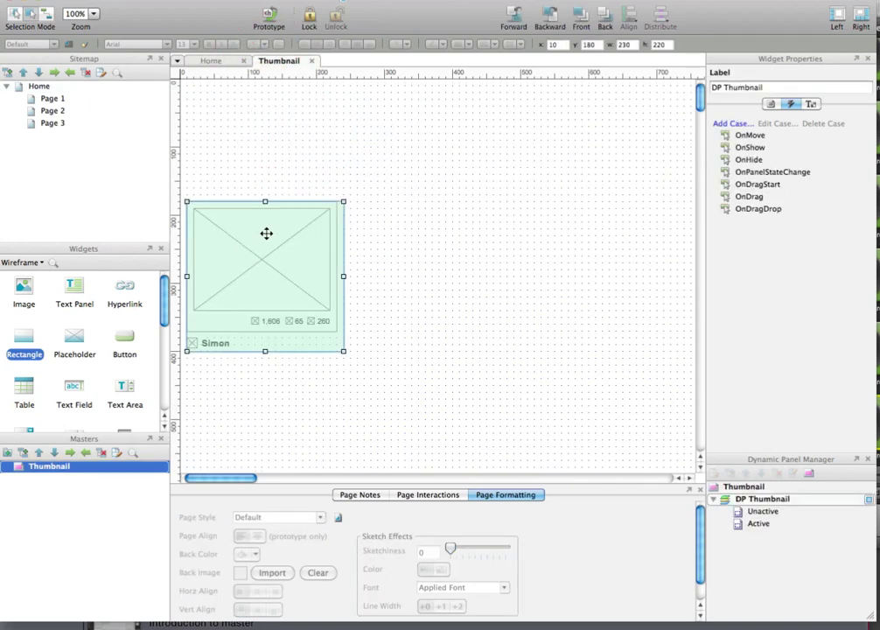
pyautogui.moveTo(282, 185); pyautogui.dragTo(269, 123)
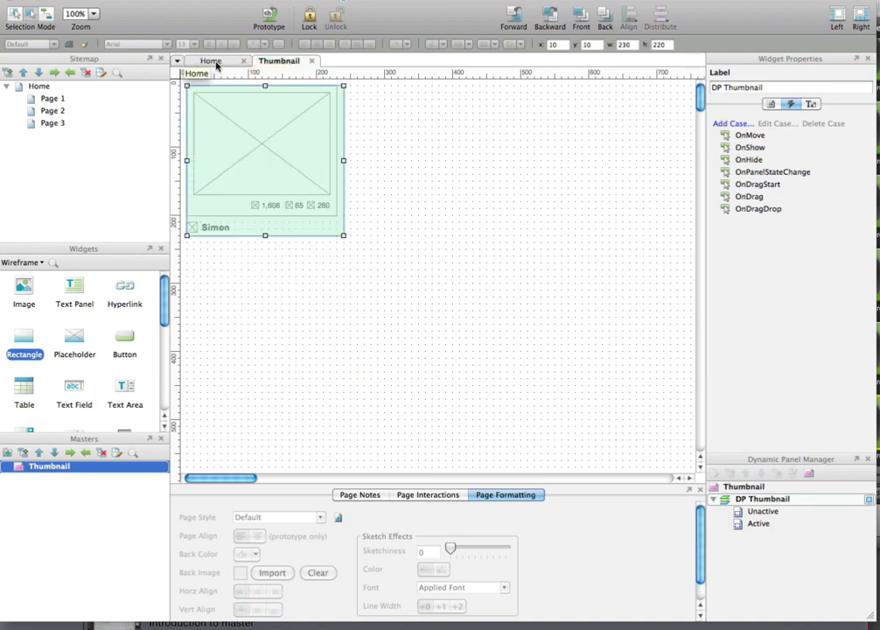
# - Place an instance of the Thumbnail master on the Home page at x 10, y 180, below the POPULAR heading
pyautogui.click(214, 61)
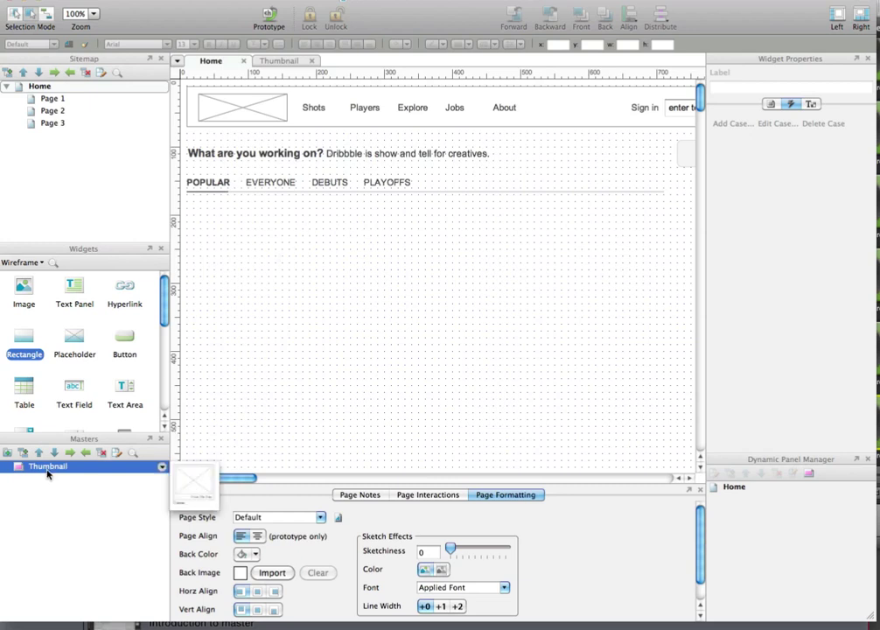
pyautogui.moveTo(39, 470); pyautogui.dragTo(188, 201)
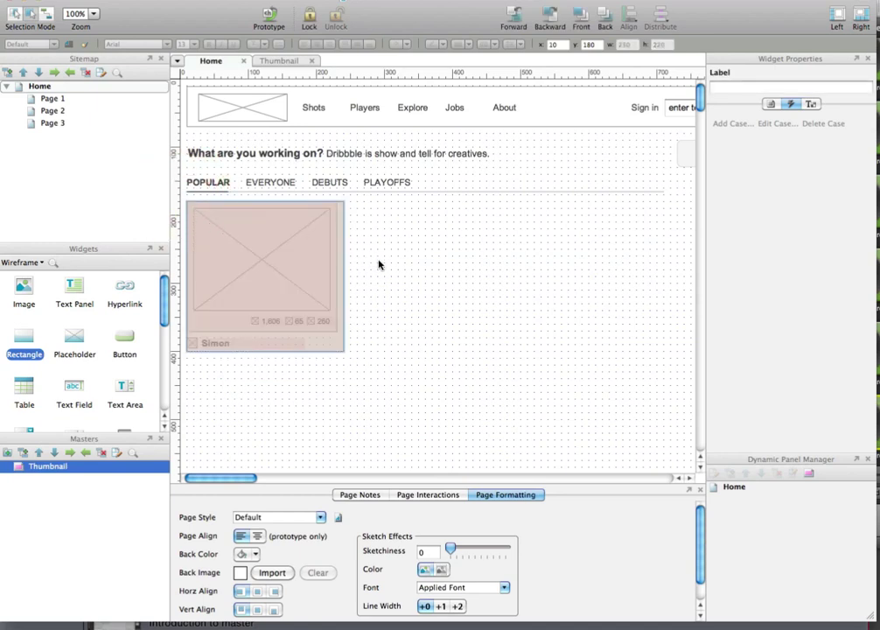
pyautogui.click(379, 264)
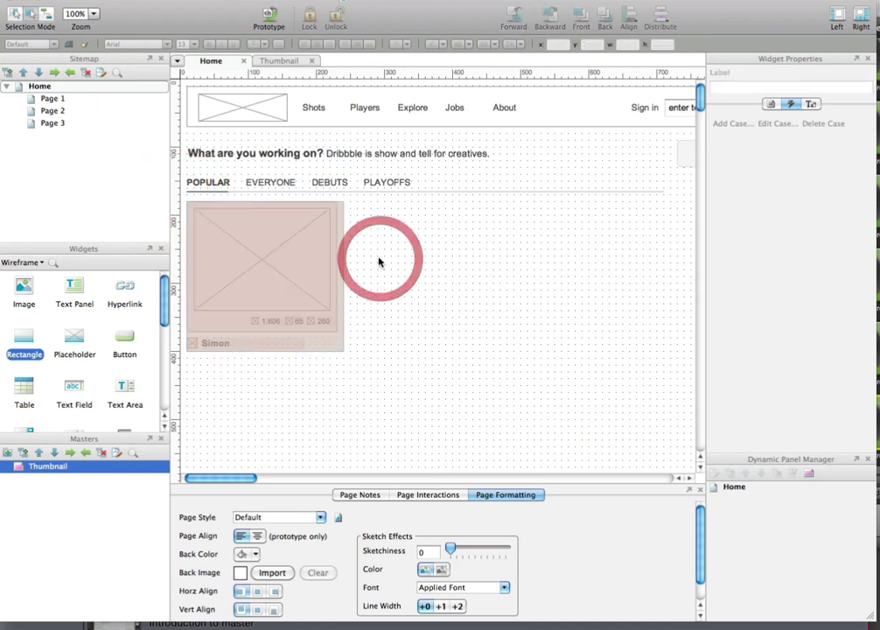
# - Generate the prototype to check the Thumbnail master instance and return to the Home wireframe
pyautogui.click(268, 17)
pyautogui.press('Return')
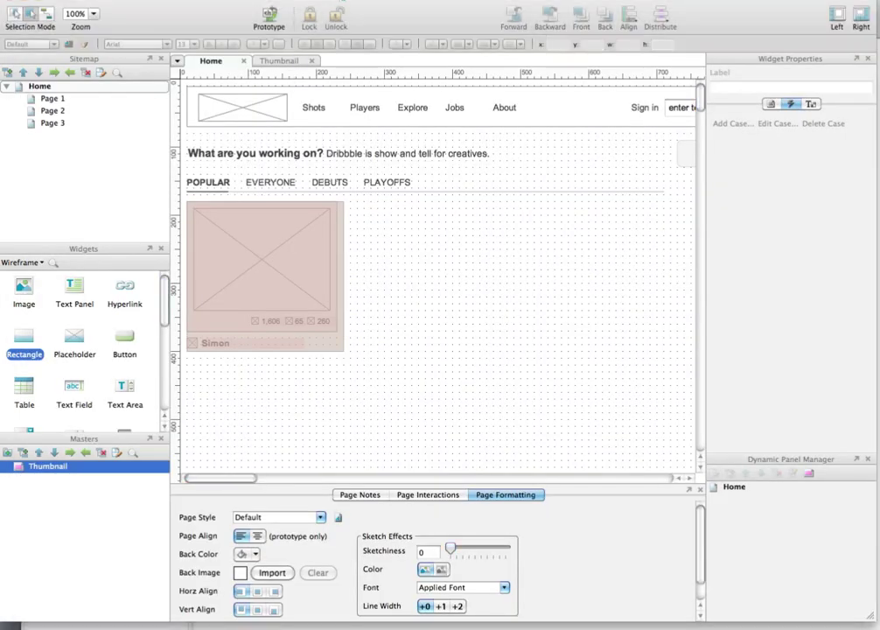
pyautogui.click(178, 629)
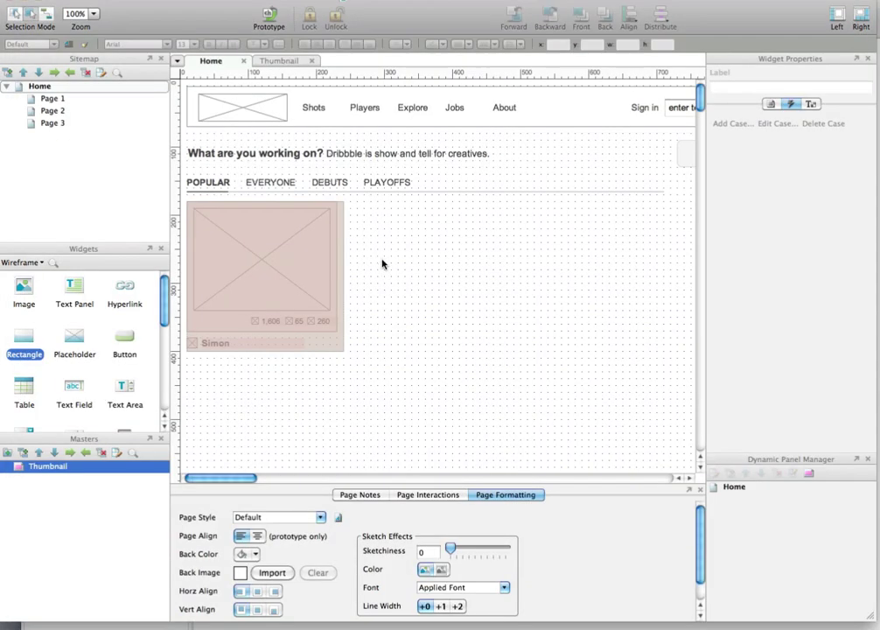
pyautogui.click(384, 245)
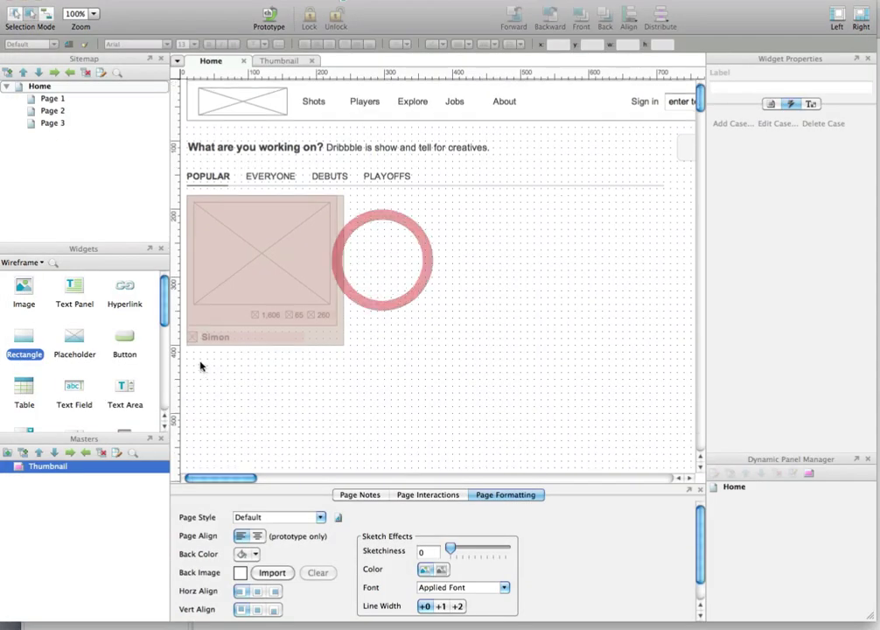
# - Duplicate the Thumbnail instance and place the copy beside the original at x 260, y 180
pyautogui.click(281, 270)
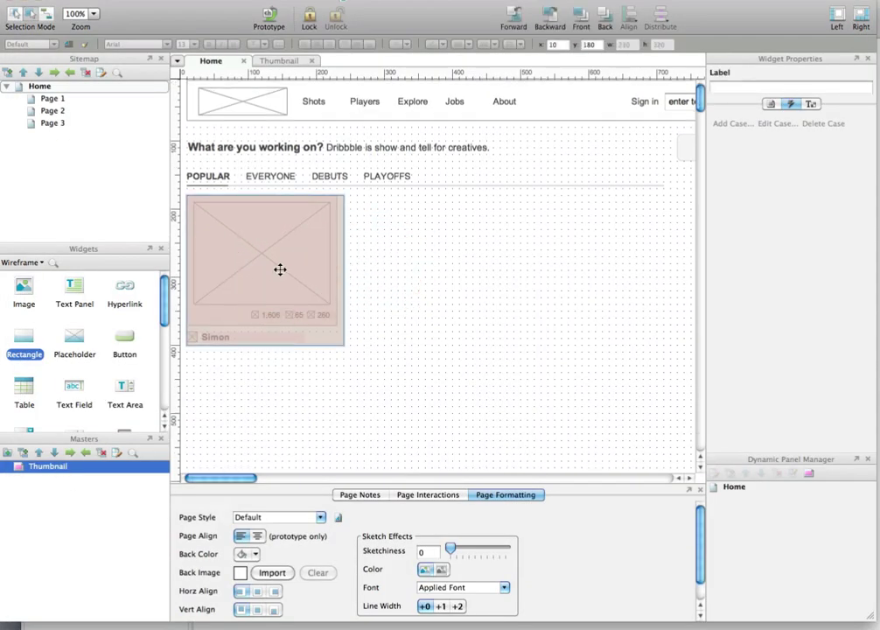
pyautogui.press('super+d')
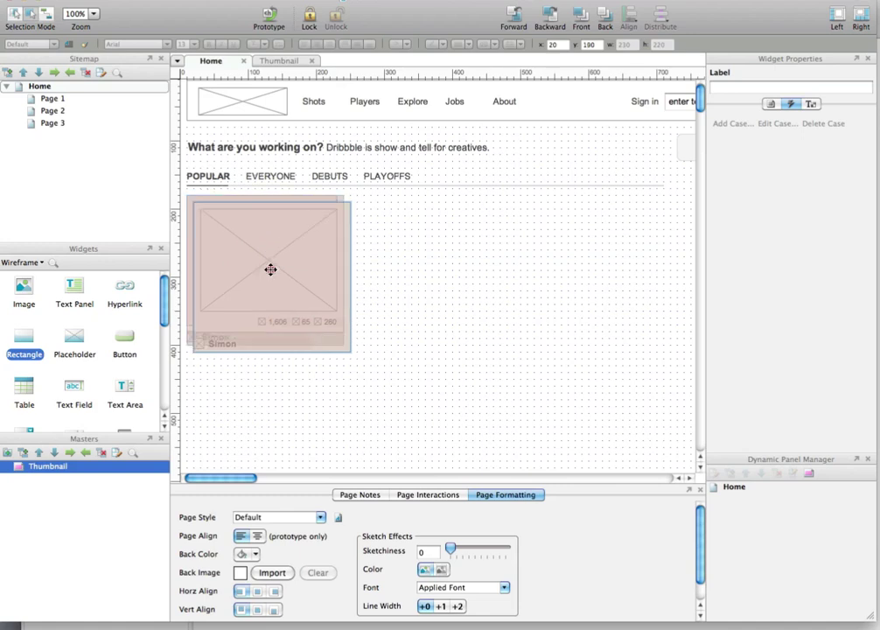
pyautogui.moveTo(271, 269); pyautogui.dragTo(432, 260)
pyautogui.scroll(-1, 329, 265)
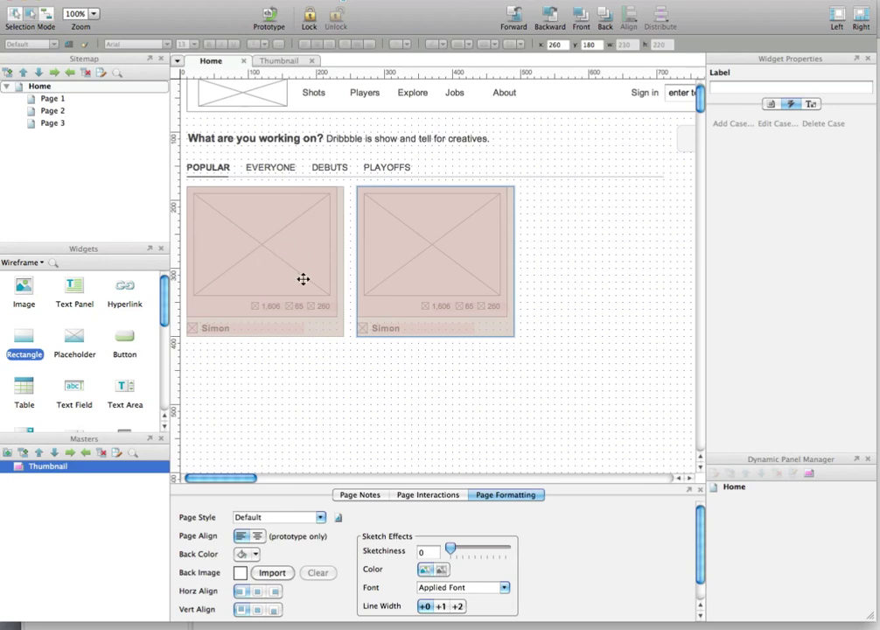
pyautogui.scroll(-2, 303, 280)
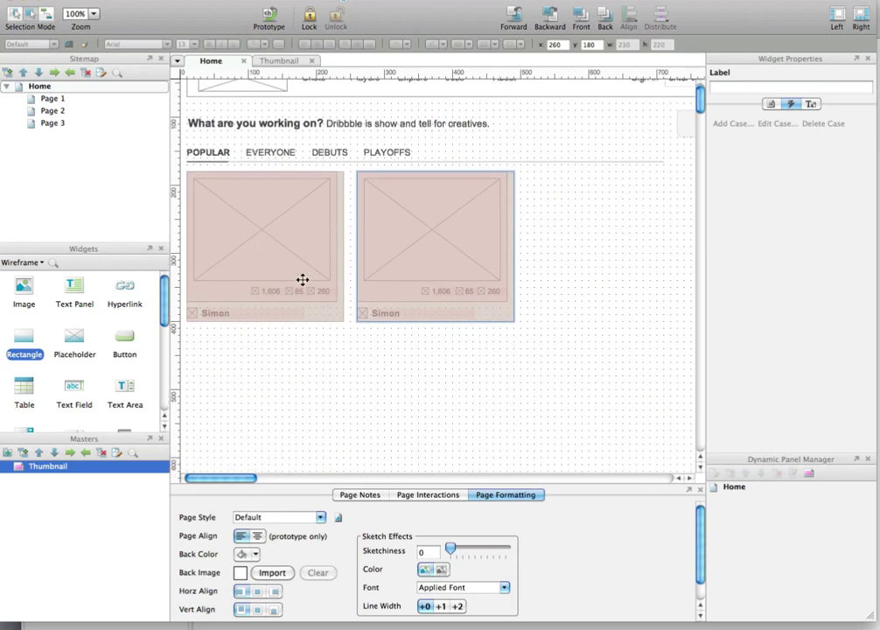
pyautogui.scroll(-1, 303, 280)
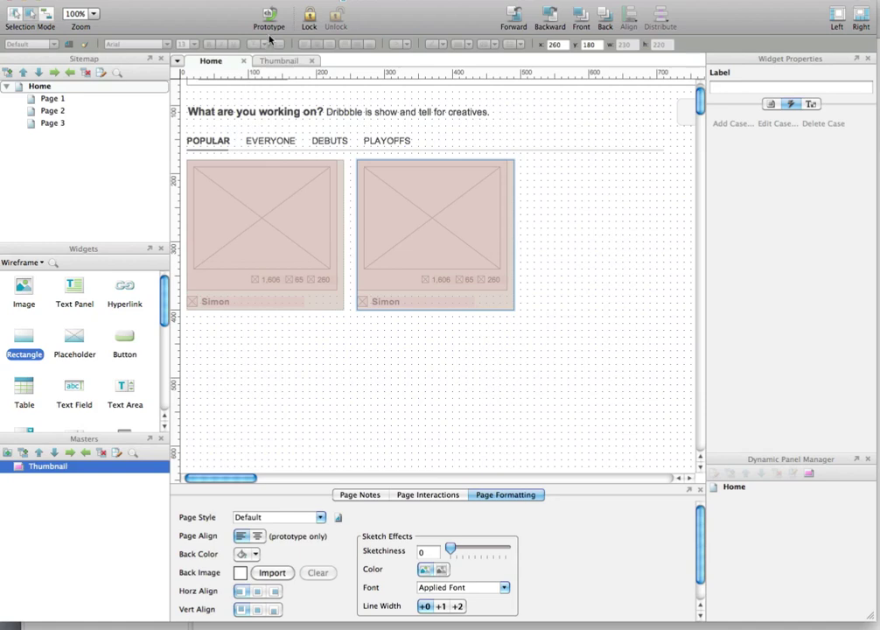
# - Extend the Thumbnail instances into an evenly spaced grid of three columns and two rows, with the third column at x 490
pyautogui.moveTo(407, 212); pyautogui.dragTo(566, 210)
pyautogui.keyDown('shift'); pyautogui.click(273, 199); pyautogui.keyUp('shift')
pyautogui.click(663, 24)
pyautogui.click(743, 36)
pyautogui.moveTo(296, 225); pyautogui.dragTo(298, 355)
pyautogui.scroll(-2, 300, 242)
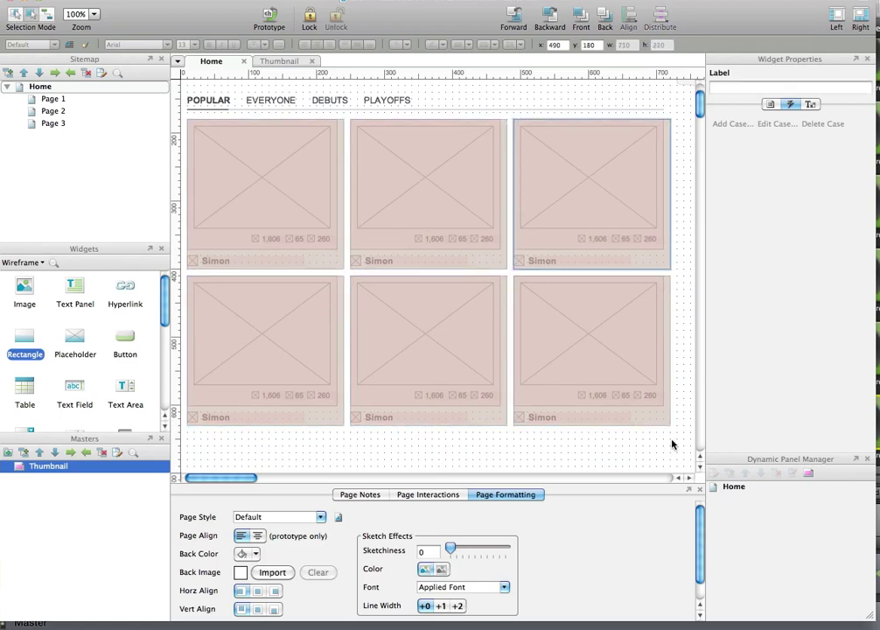
# - Copy the thumbnail rows downward until the grid has five rows of three Thumbnail instances
pyautogui.moveTo(672, 443); pyautogui.dragTo(186, 118)
pyautogui.scroll(-5, 345, 235)
pyautogui.moveTo(240, 262); pyautogui.dragTo(246, 256)
pyautogui.scroll(-5, 240, 262)
pyautogui.scroll(-3, 347, 265)
pyautogui.moveTo(348, 265); pyautogui.dragTo(363, 268)
pyautogui.scroll(-4, 377, 350)
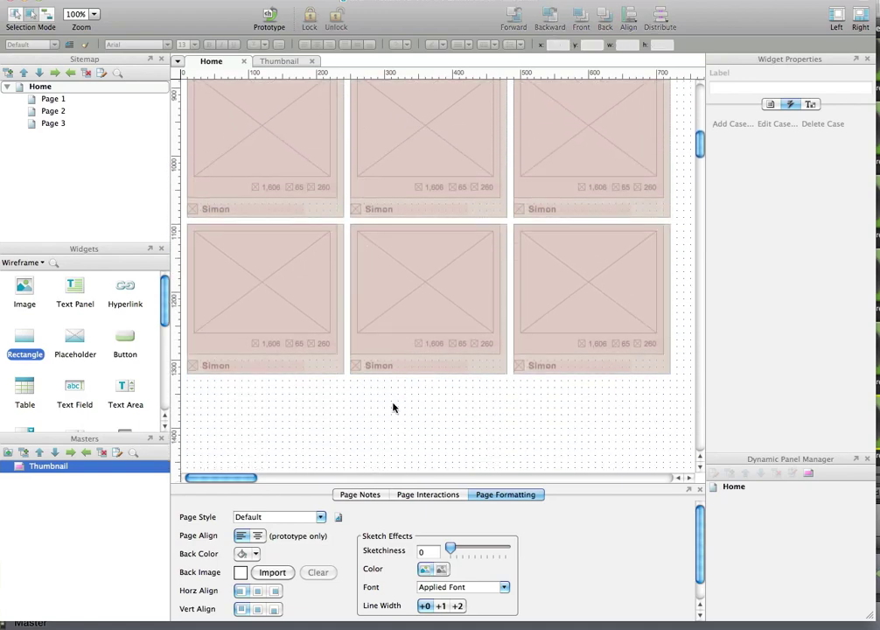
pyautogui.click(393, 405)
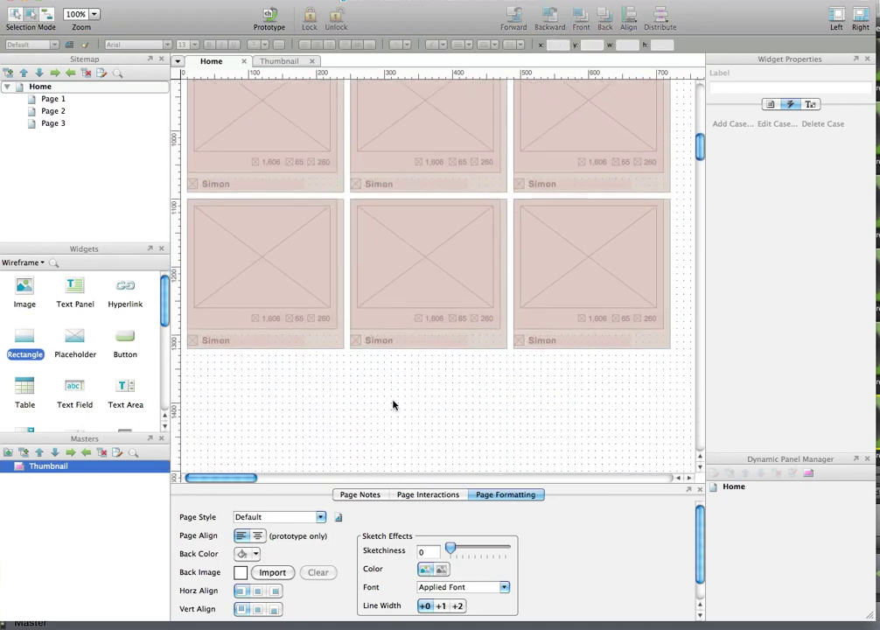
# - Duplicate the 700-wide horizontal line under the category headings and place the copy below the grid at x 10, y 1350
pyautogui.scroll(10, 395, 402)
pyautogui.click(376, 190)
pyautogui.scroll(-3, 376, 89)
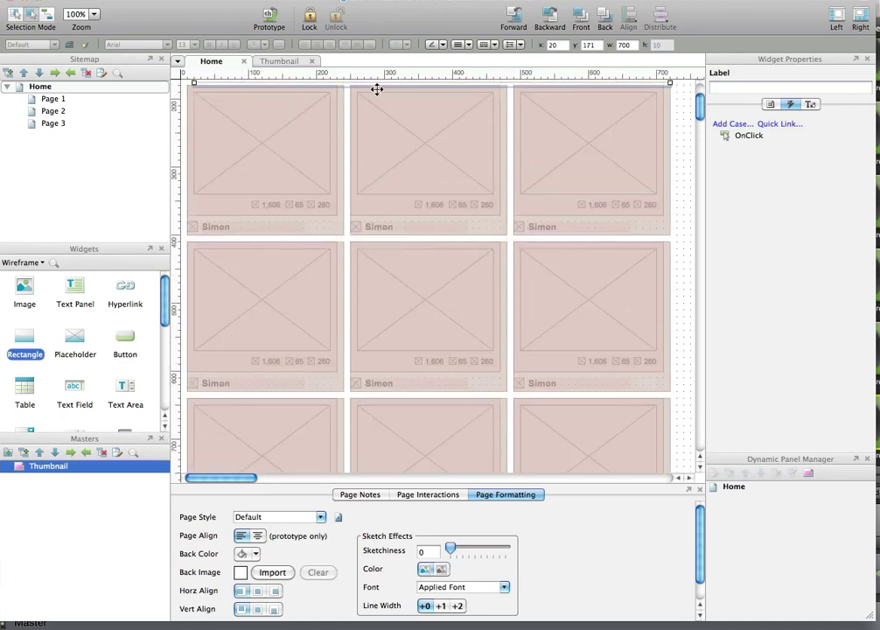
pyautogui.moveTo(377, 89); pyautogui.dragTo(363, 317)
pyautogui.scroll(15, 372, 316)
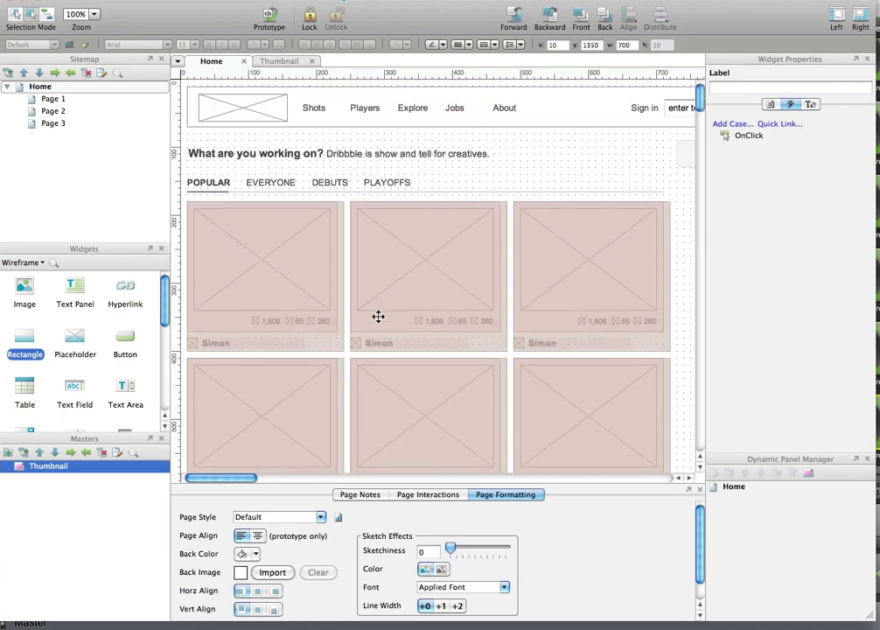
# - Add a 180 by 80 rectangle with rounded corners below the lower divider line at x 280, y 1370
pyautogui.scroll(-15, 378, 317)
pyautogui.moveTo(24, 337); pyautogui.dragTo(382, 312)
pyautogui.rightClick(407, 333)
pyautogui.click(589, 420)
pyautogui.scroll(2, 574, 436)
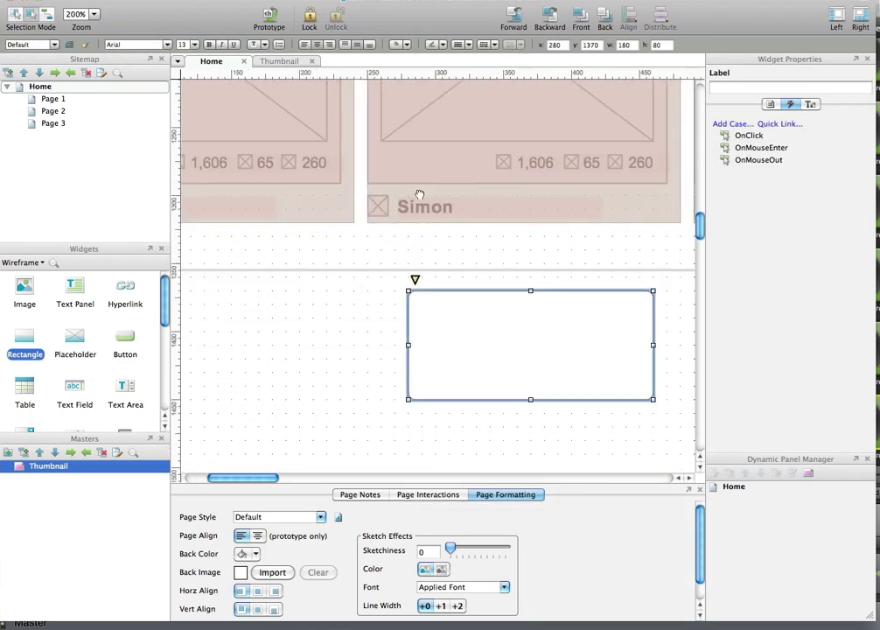
# - Shrink the rounded rectangle below the divider to 80 by 37 at x 293, y 1370 and label it "Older >>"
pyautogui.hscroll(1, 420, 194)
pyautogui.moveTo(378, 251); pyautogui.dragTo(394, 258)
pyautogui.moveTo(617, 383); pyautogui.dragTo(453, 304)
pyautogui.write('Older >>')
pyautogui.press('Escape')
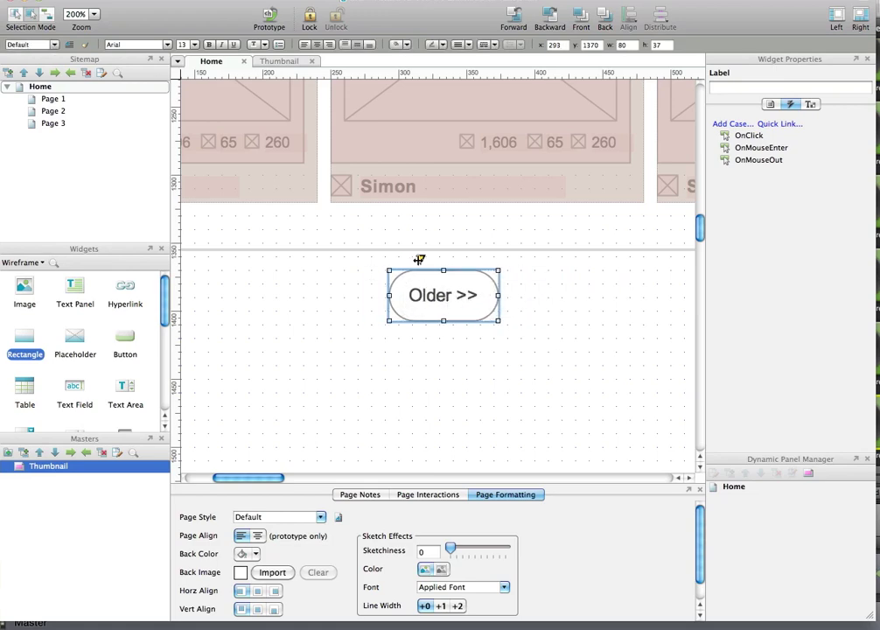
# - Reduce the corner rounding of the "Older >>" button and fill it with light grey
pyautogui.moveTo(419, 258); pyautogui.dragTo(400, 258)
pyautogui.click(398, 44)
pyautogui.click(400, 133)
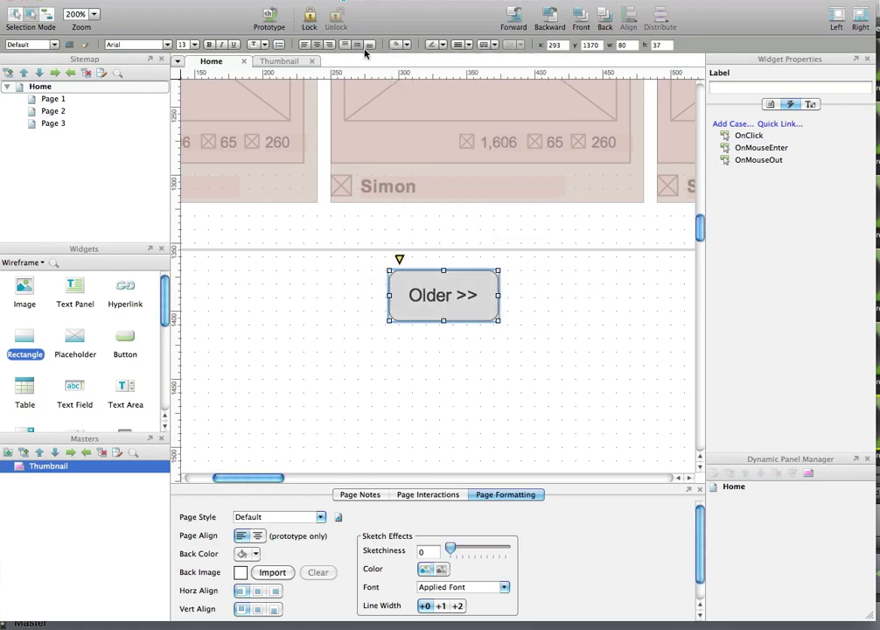
pyautogui.click(249, 316)
# - Generate the prototype into the drb folder for the default browser and check the thumbnail hover effects on the Home page
pyautogui.scroll(-3, 249, 316)
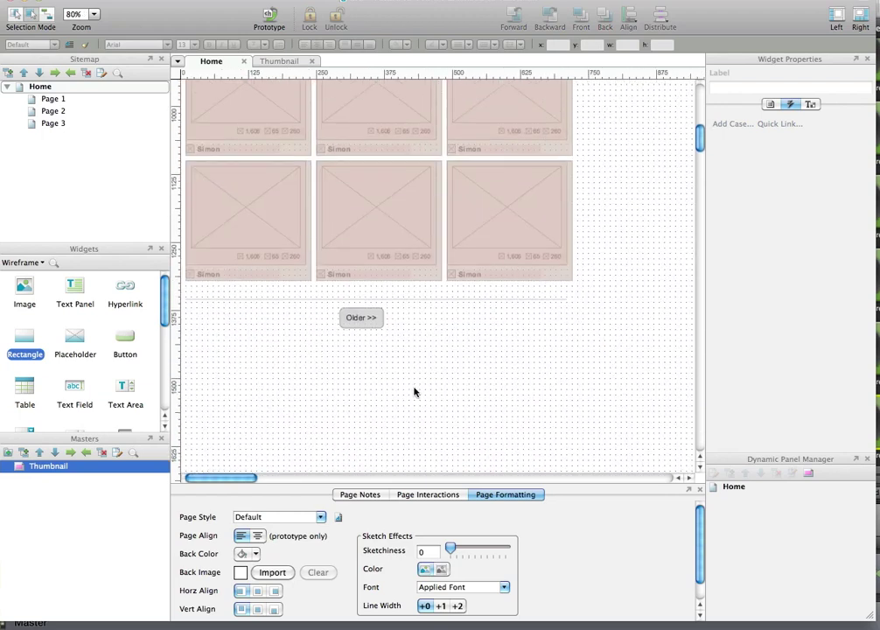
pyautogui.scroll(1, 415, 391)
pyautogui.click(408, 387)
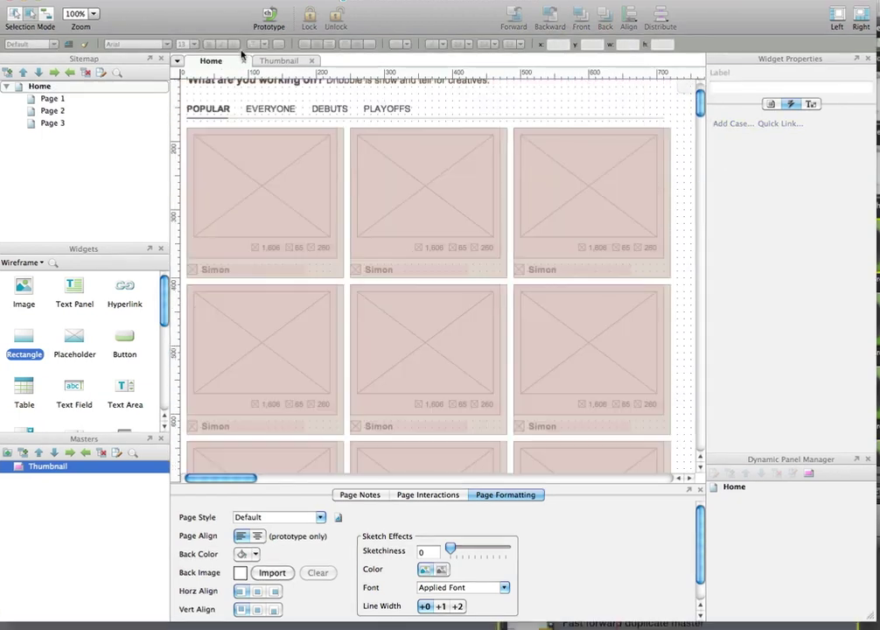
pyautogui.click(267, 20)
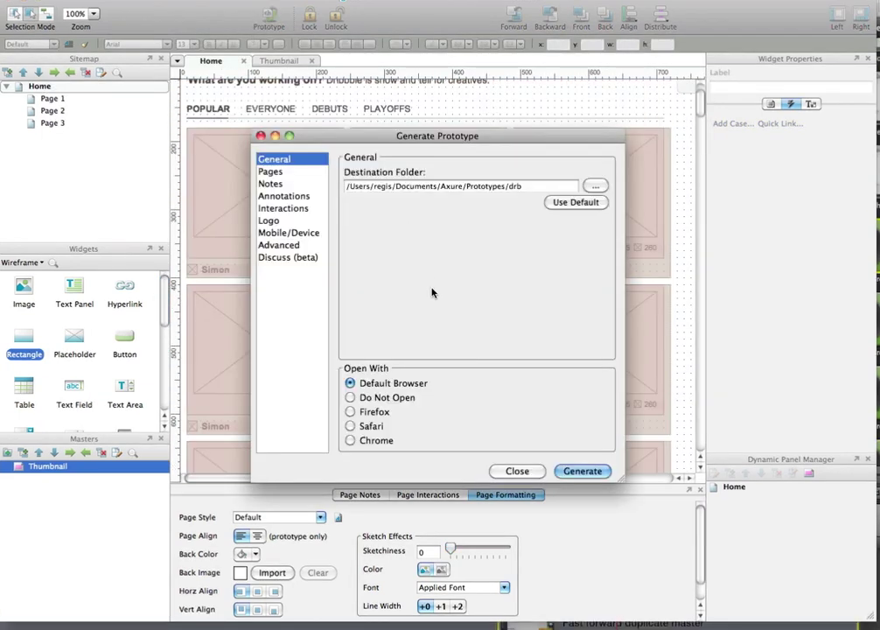
pyautogui.click(582, 471)
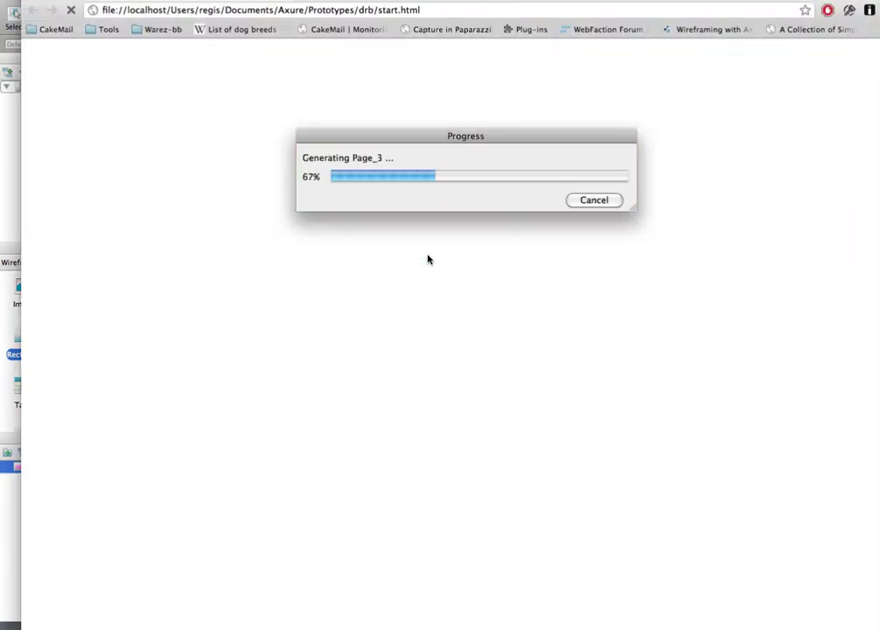
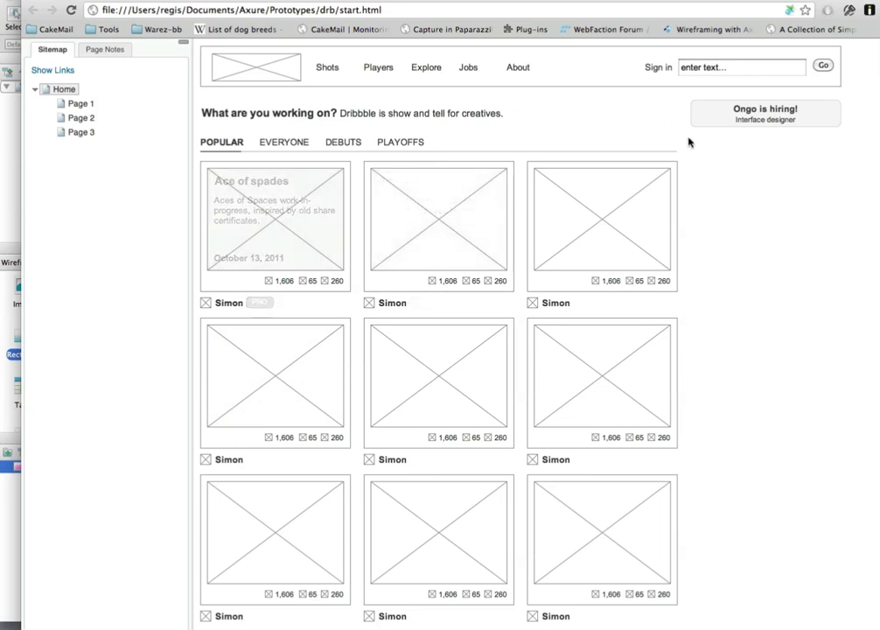
pyautogui.scroll(-5, 749, 265)
pyautogui.scroll(5, 739, 267)
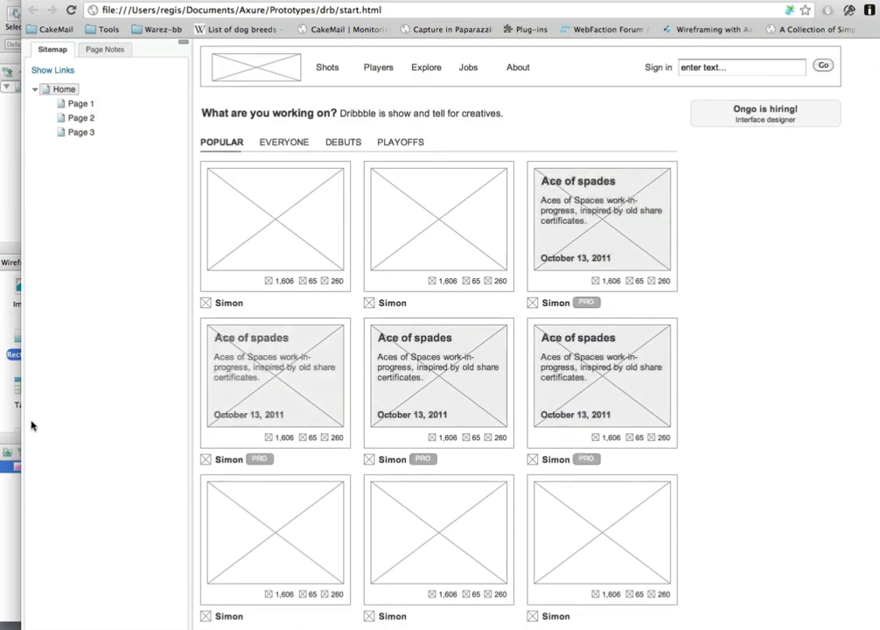
# - Switch to the live Dribbble home page in Safari and examine its sidebar sections, thumbnail rows and author links
pyautogui.press('super+Tab')
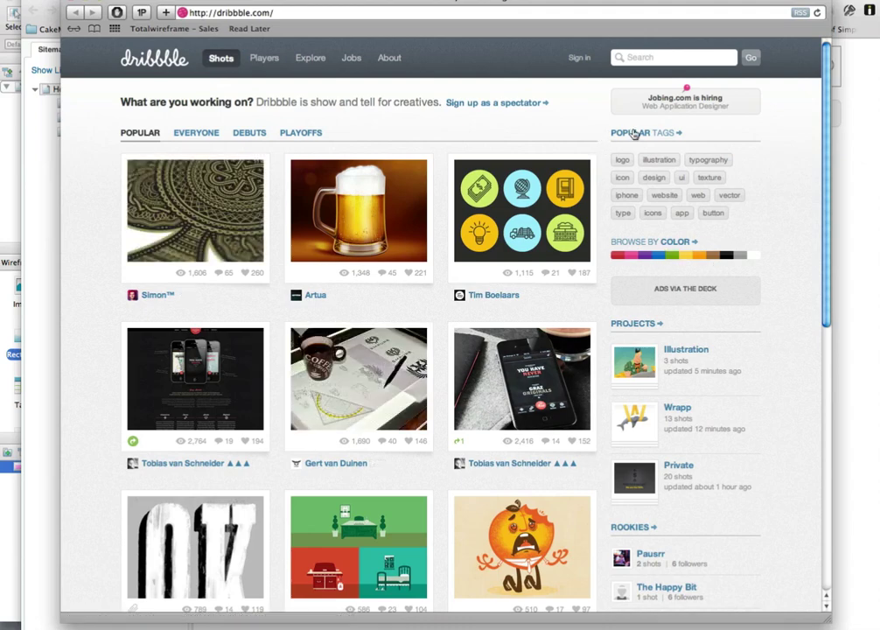
pyautogui.scroll(-8, 682, 273)
pyautogui.scroll(8, 660, 467)
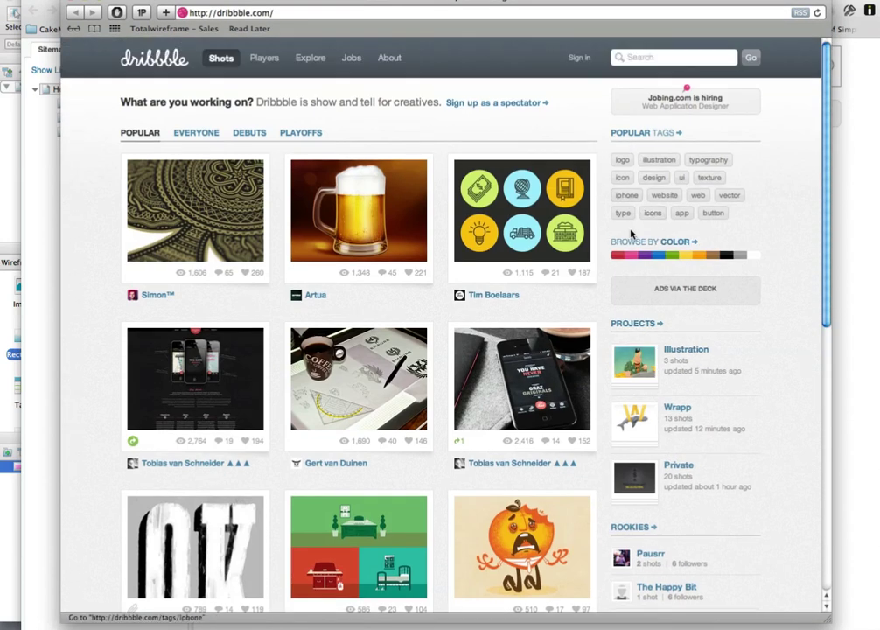
pyautogui.scroll(-3, 636, 149)
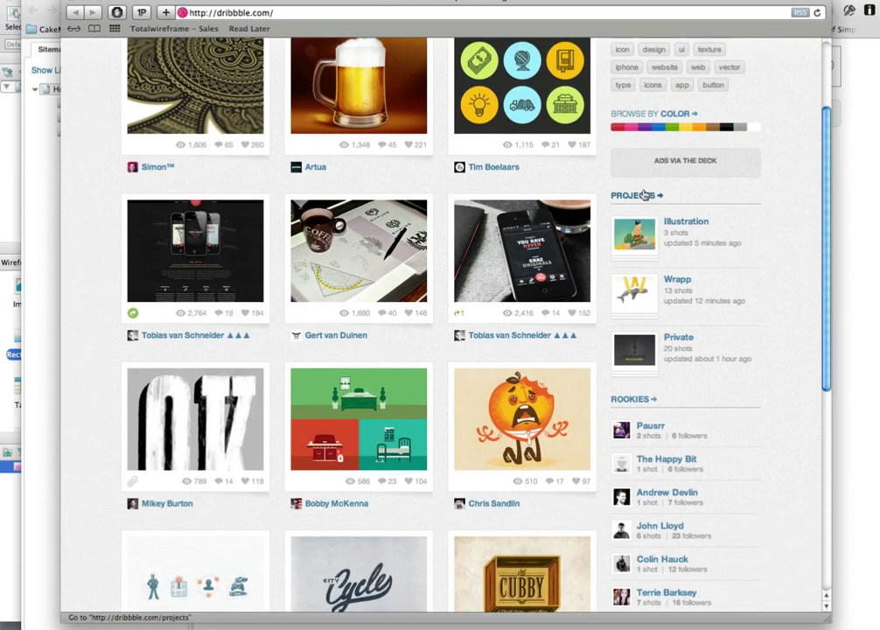
pyautogui.scroll(-1, 645, 200)
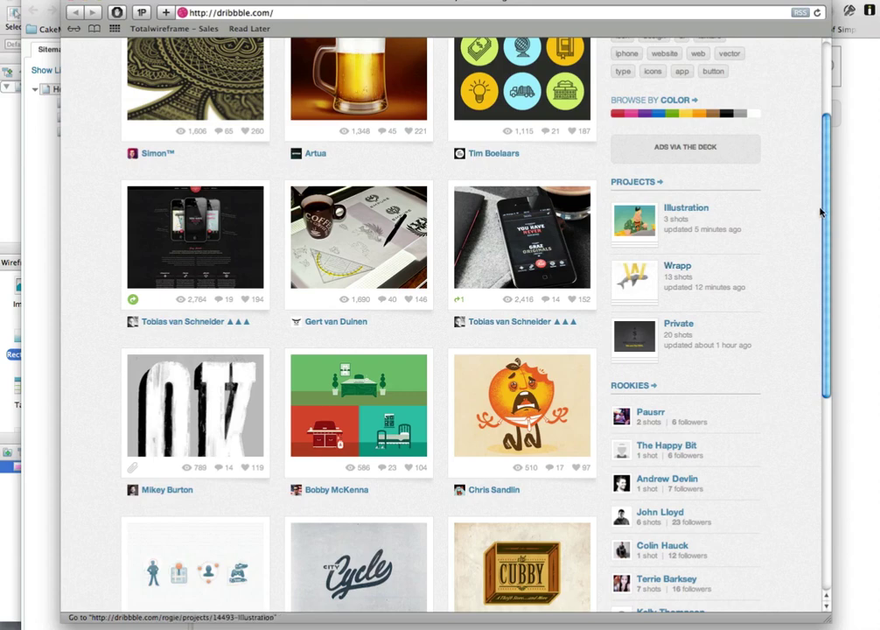
pyautogui.scroll(-5, 820, 210)
pyautogui.scroll(-5, 651, 210)
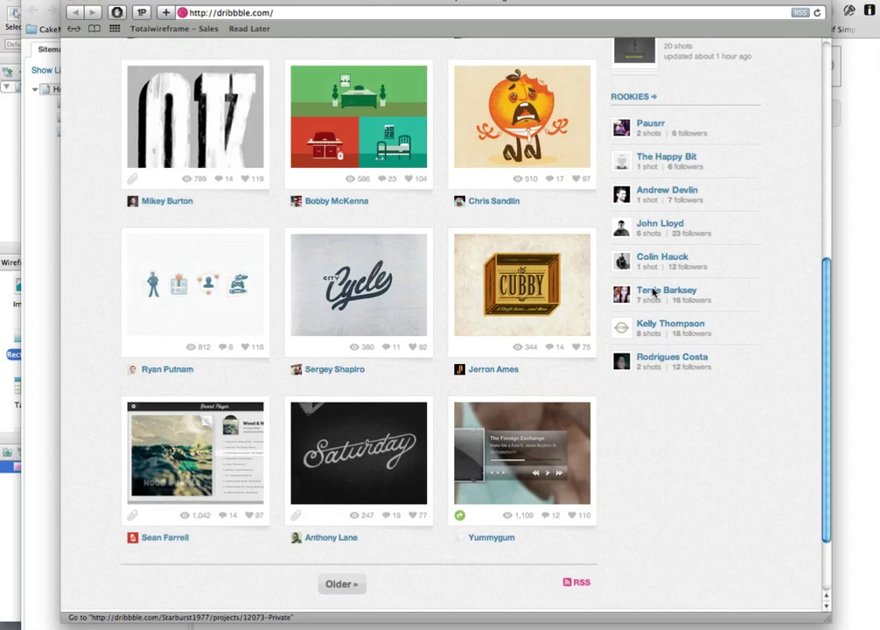
pyautogui.scroll(10, 741, 273)
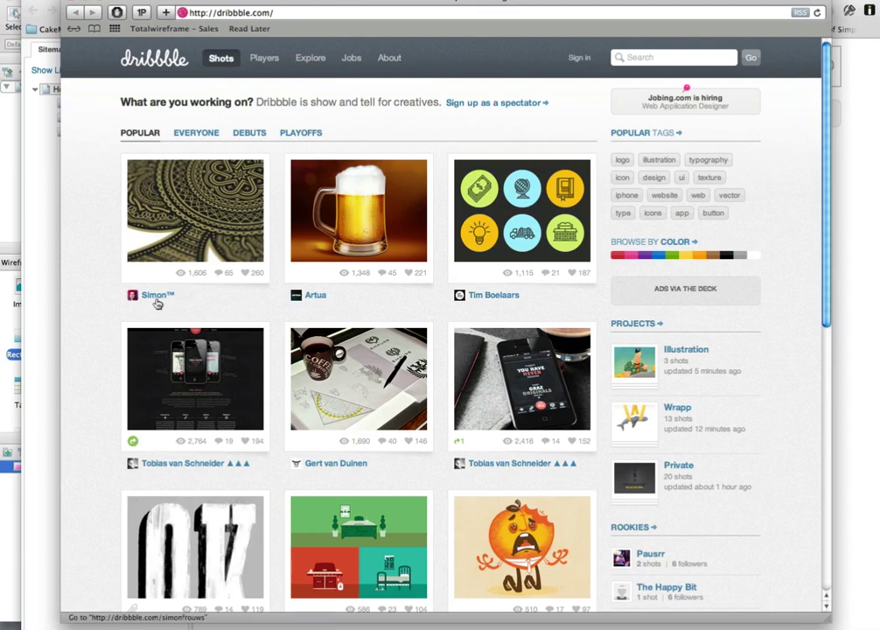
pyautogui.scroll(-5, 455, 307)
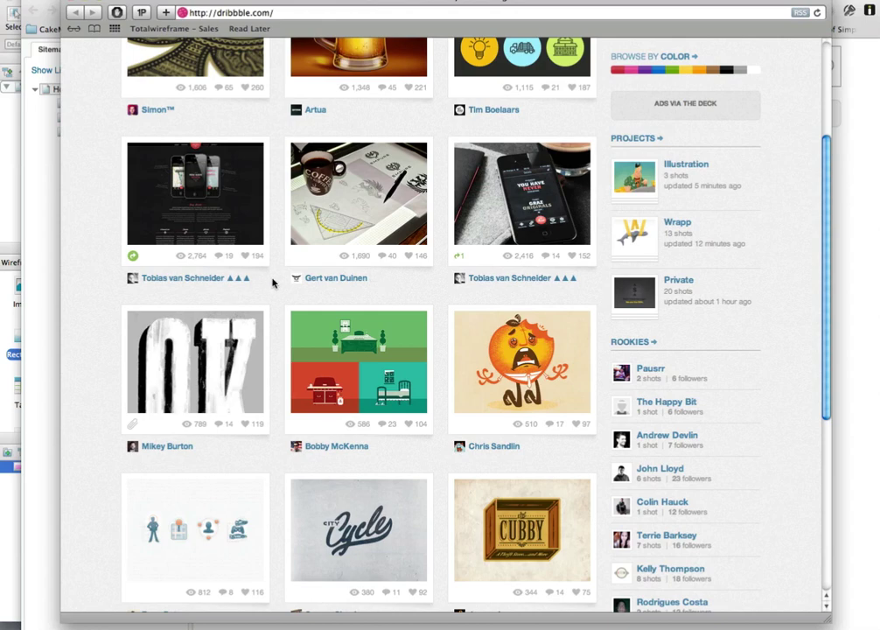
pyautogui.scroll(5, 273, 282)
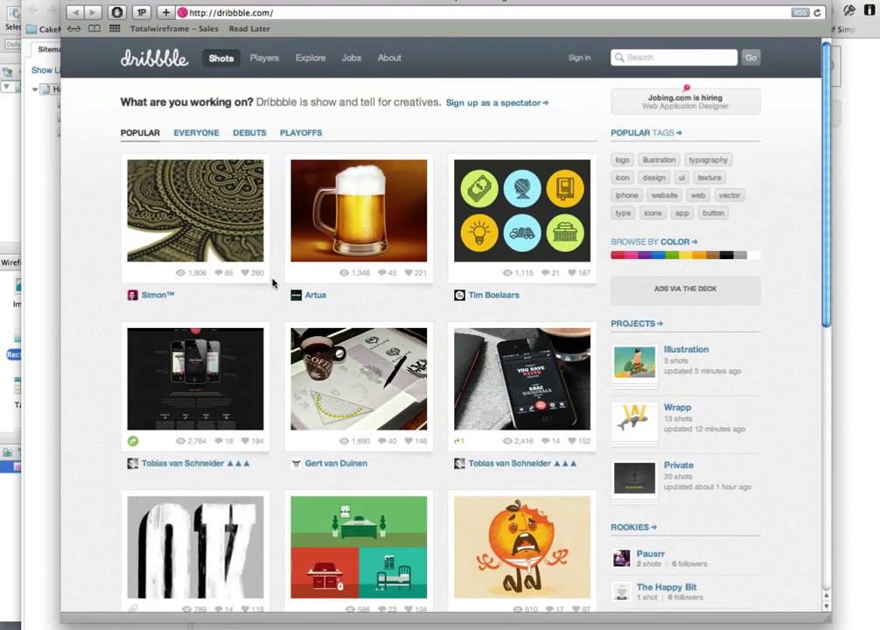
# - Switch back to Axure and open the Unactive state of the DP Thumbnail panel inside the Thumbnail master
pyautogui.click(48, 266)
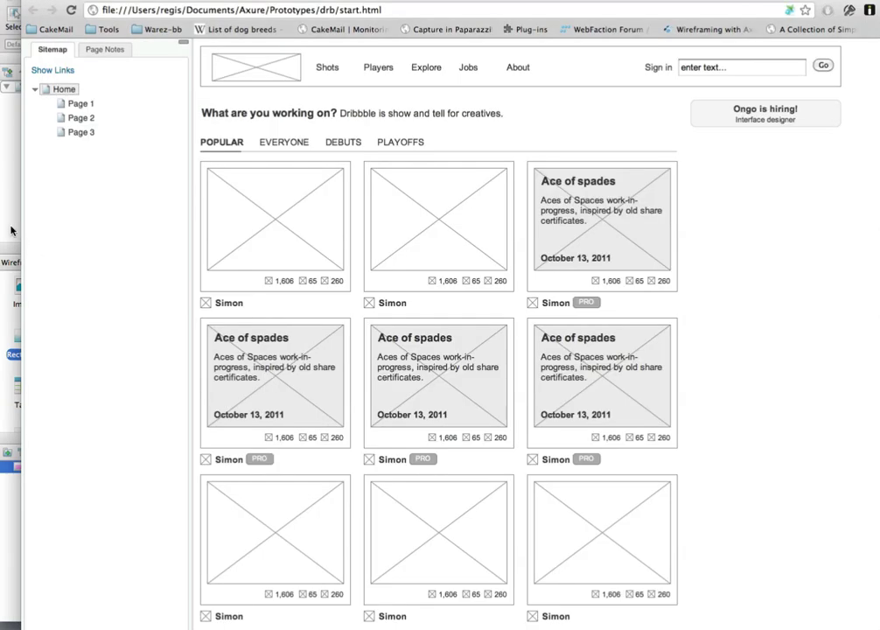
pyautogui.click(12, 230)
pyautogui.scroll(3, 246, 187)
pyautogui.scroll(-1, 246, 186)
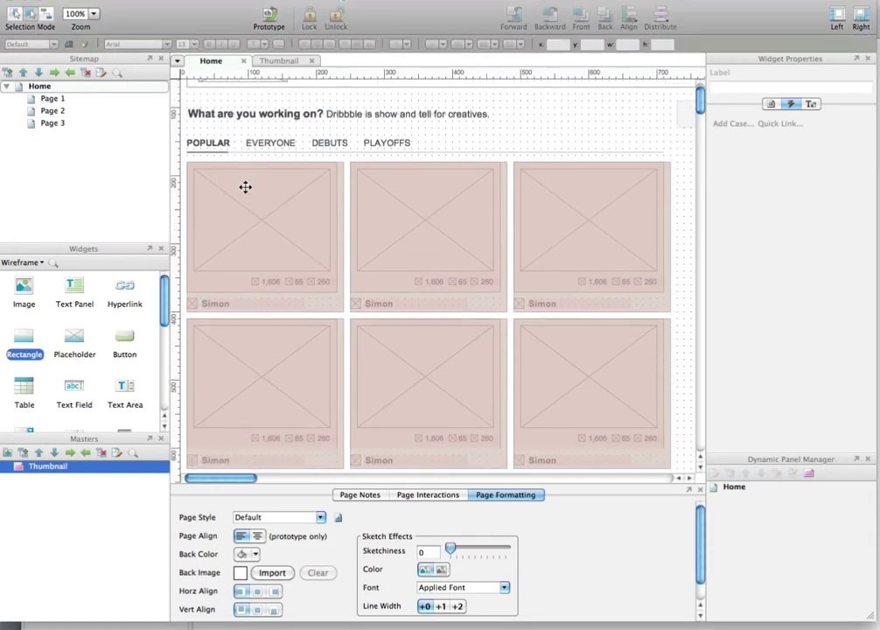
pyautogui.doubleClick(251, 198)
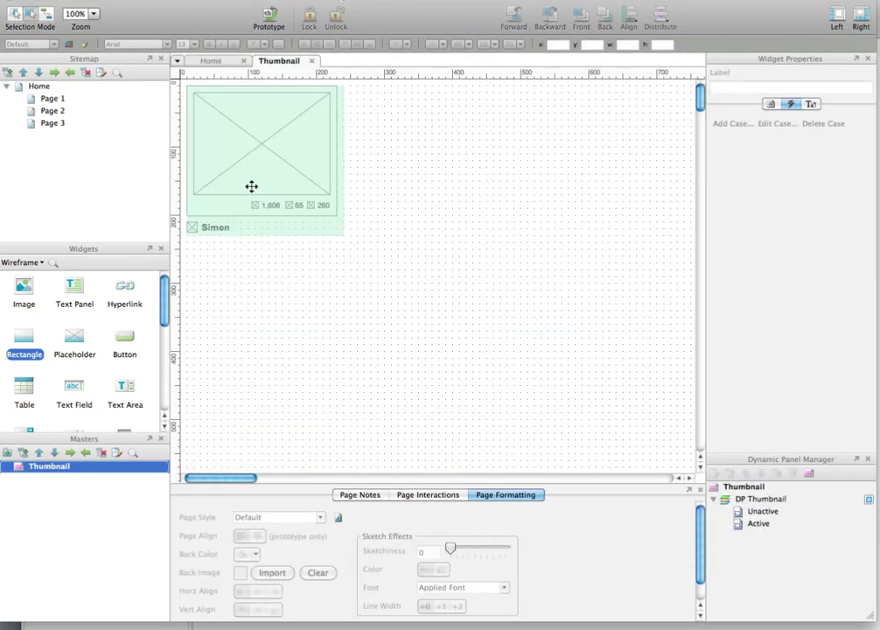
pyautogui.moveTo(79, 466); pyautogui.dragTo(246, 180)
pyautogui.click(225, 61)
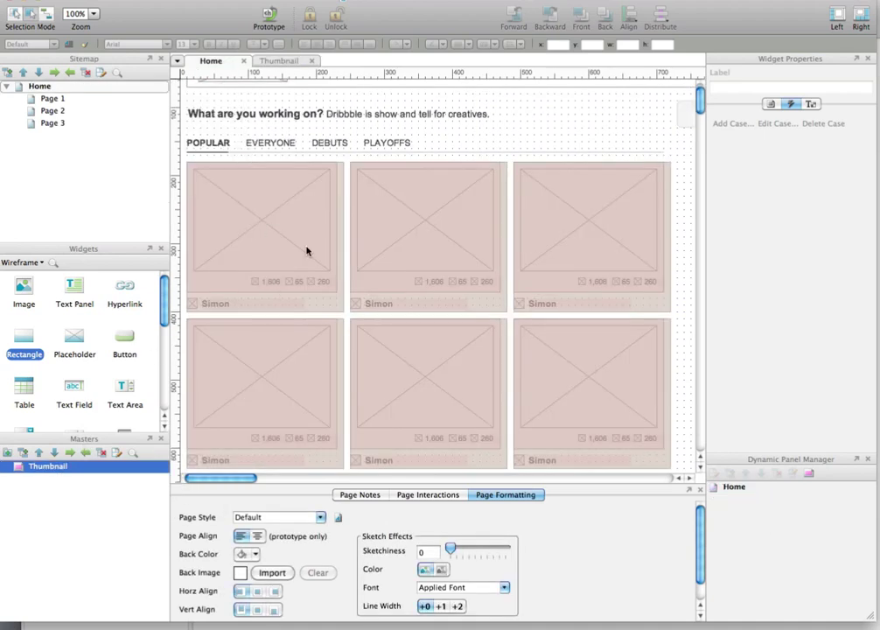
pyautogui.doubleClick(58, 467)
pyautogui.doubleClick(259, 155)
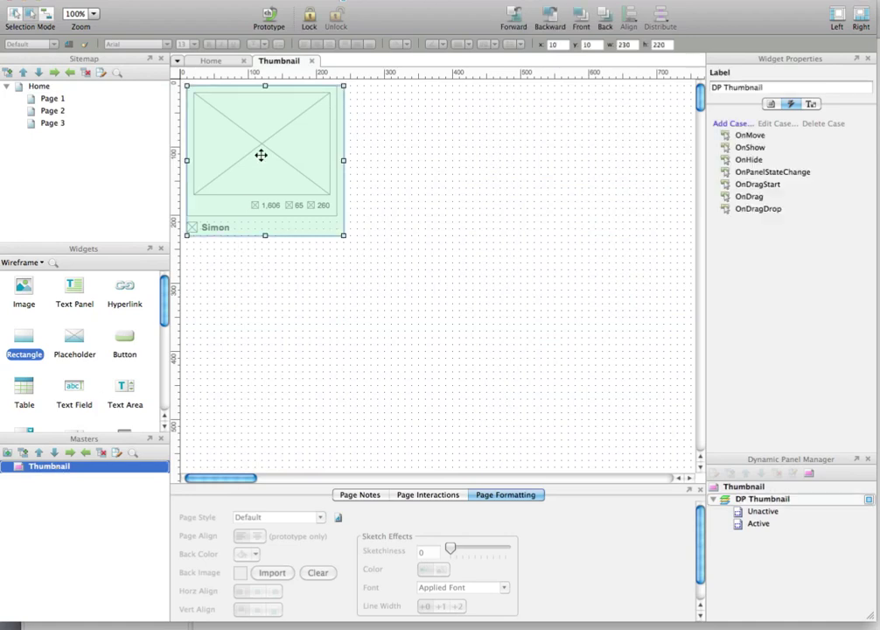
pyautogui.click(346, 253)
pyautogui.doubleClick(348, 253)
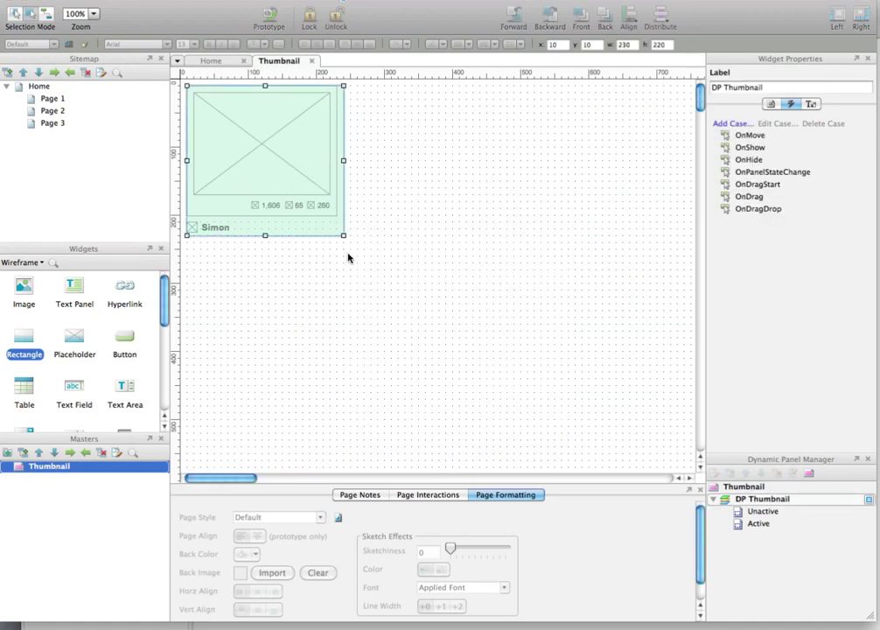
# - Move the image map region to x 90 and the author text below the frame, and add a hyperlink with the author's name
pyautogui.moveTo(210, 189); pyautogui.dragTo(271, 185)
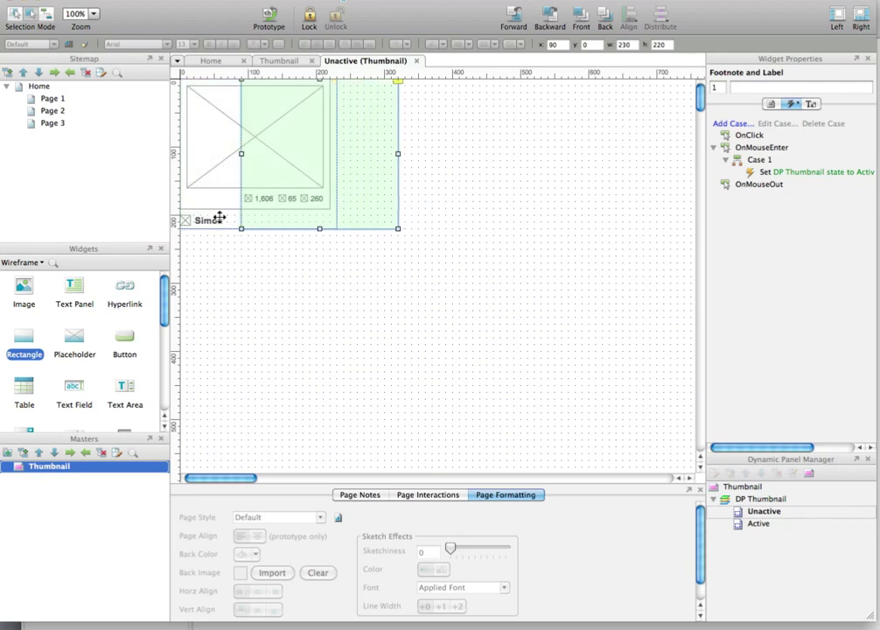
pyautogui.click(219, 218)
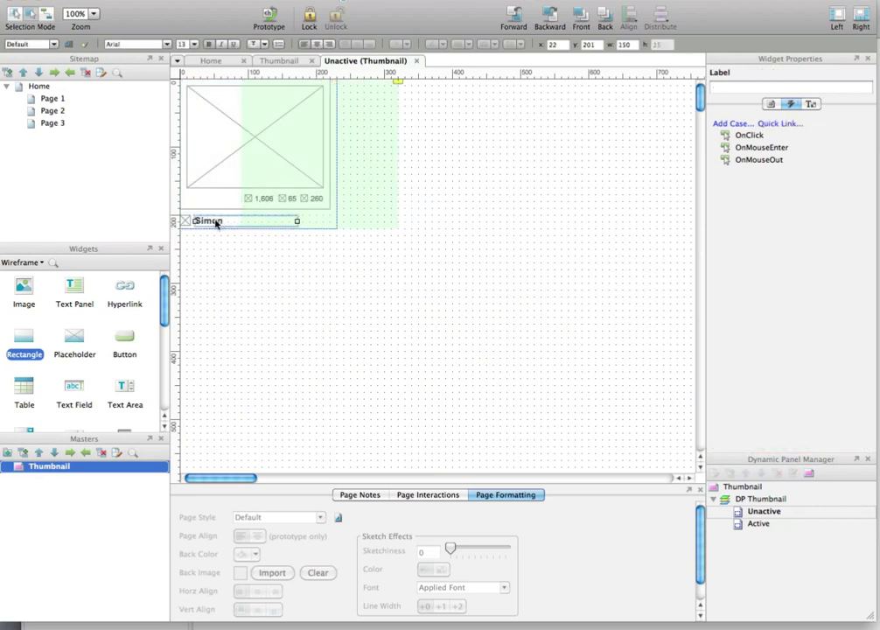
pyautogui.moveTo(215, 224); pyautogui.dragTo(215, 246)
pyautogui.moveTo(125, 298); pyautogui.dragTo(198, 290)
pyautogui.write('Simon')
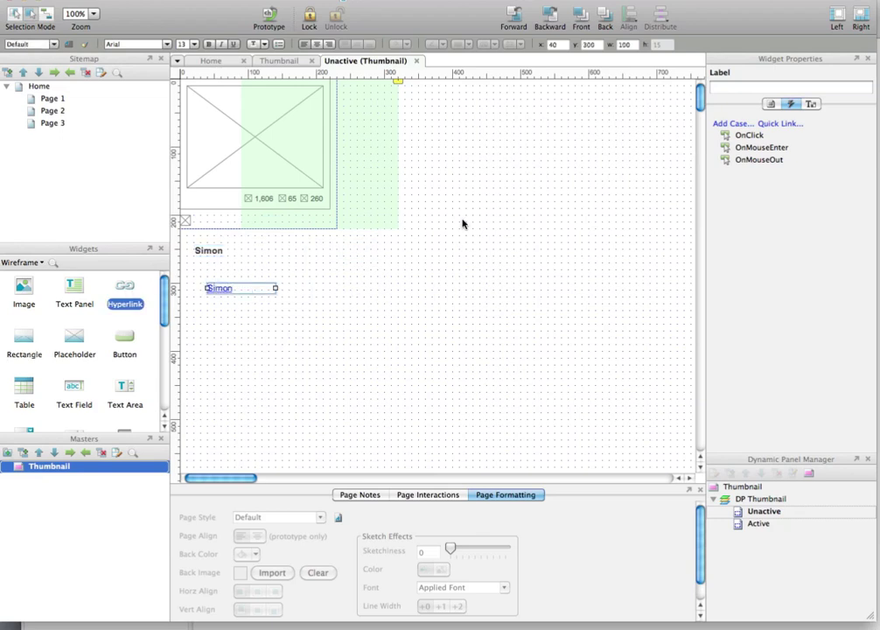
# - Place the author hyperlink in bold beside the avatar placeholder and delete the original plain author text
pyautogui.press('Escape')
pyautogui.moveTo(222, 288); pyautogui.dragTo(213, 223)
pyautogui.click(214, 249)
# - Move the green image map region back over the thumbnail to x 0, y 0
pyautogui.click(355, 210)
pyautogui.hotkey('shift', 'Left')
pyautogui.hotkey('shift', 'Left')
pyautogui.hotkey('shift', 'Left')
pyautogui.hotkey('shift', 'Left')
pyautogui.hotkey('shift', 'Left')
pyautogui.hotkey('shift', 'Left')
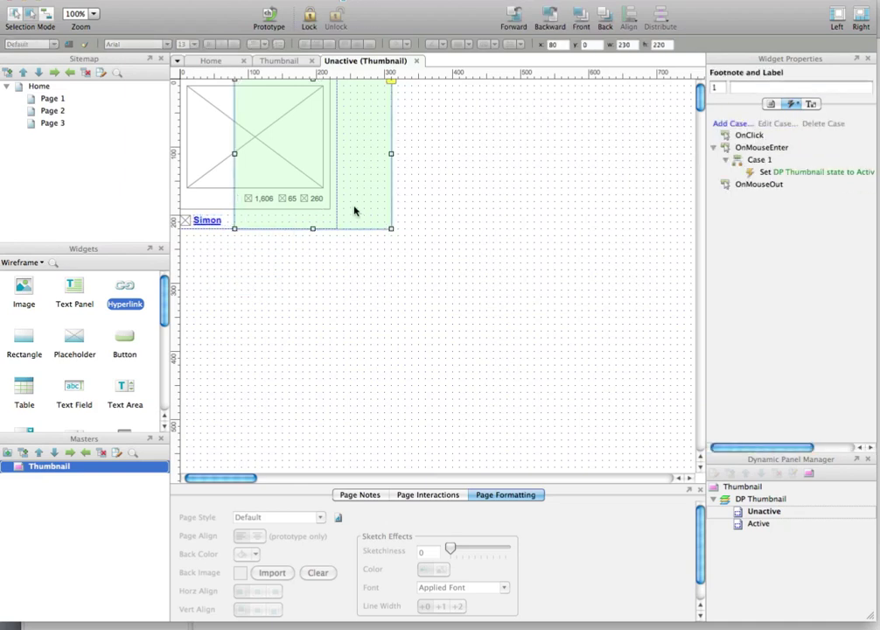
pyautogui.hotkey('shift', 'Left')
pyautogui.hotkey('shift', 'Left')
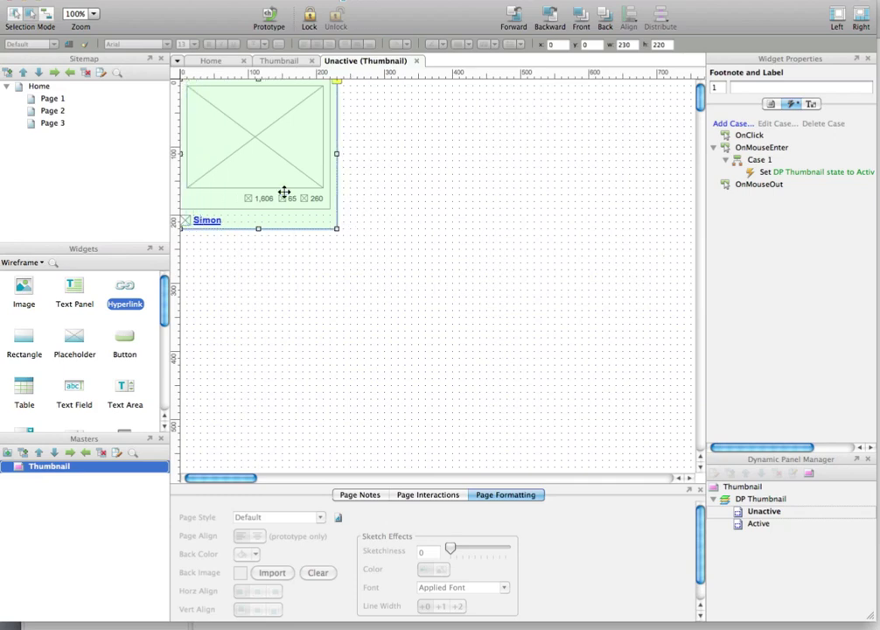
# - Open the Active state of the DP Thumbnail panel in the Thumbnail master
pyautogui.click(279, 63)
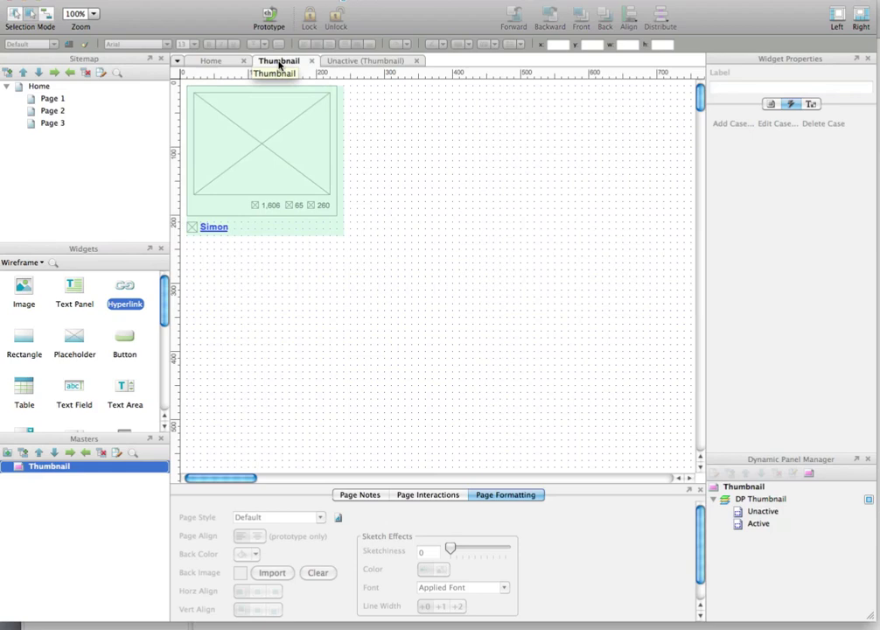
pyautogui.doubleClick(277, 181)
pyautogui.click(345, 265)
pyautogui.doubleClick(345, 265)
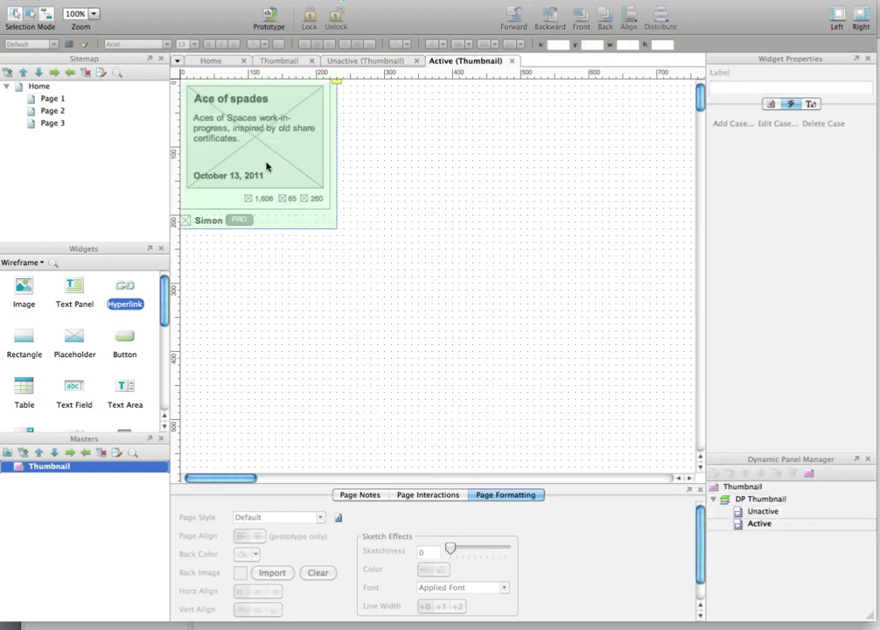
# - Move the Active state's image map region aside and replace the plain author text with the bold author hyperlink at x 20, y 200
pyautogui.click(235, 167)
pyautogui.click(210, 220)
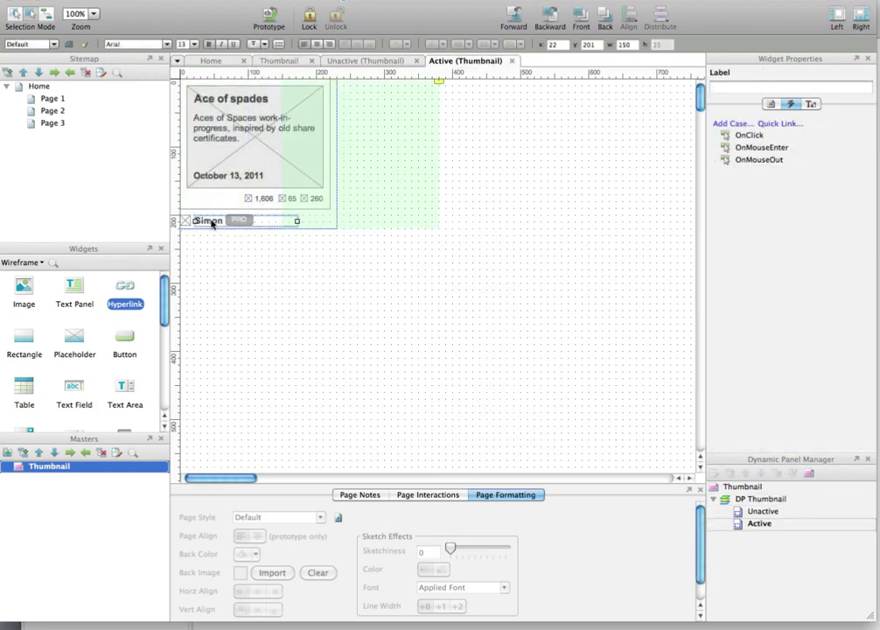
pyautogui.doubleClick(210, 221)
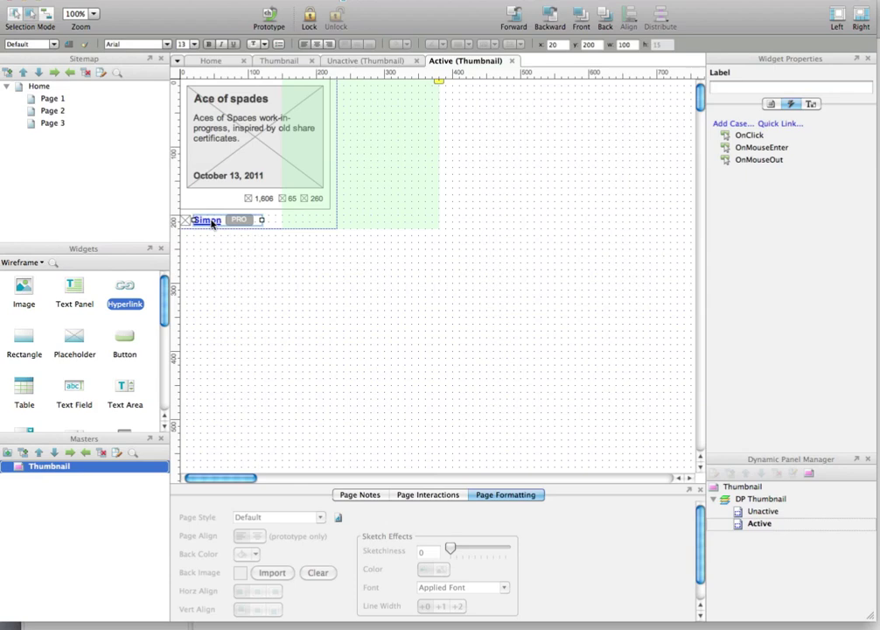
# - In the Active state, move the hotspot that has the OnMouseOut case to x 0 so it covers the thumbnail
pyautogui.click(398, 188)
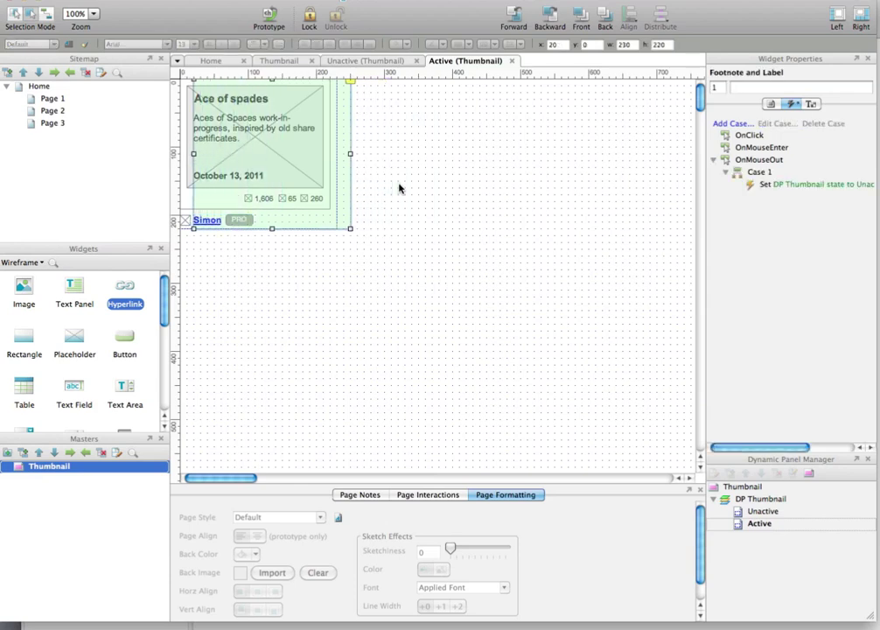
pyautogui.hotkey('shift', 'Left')
pyautogui.hotkey('shift', 'Left')
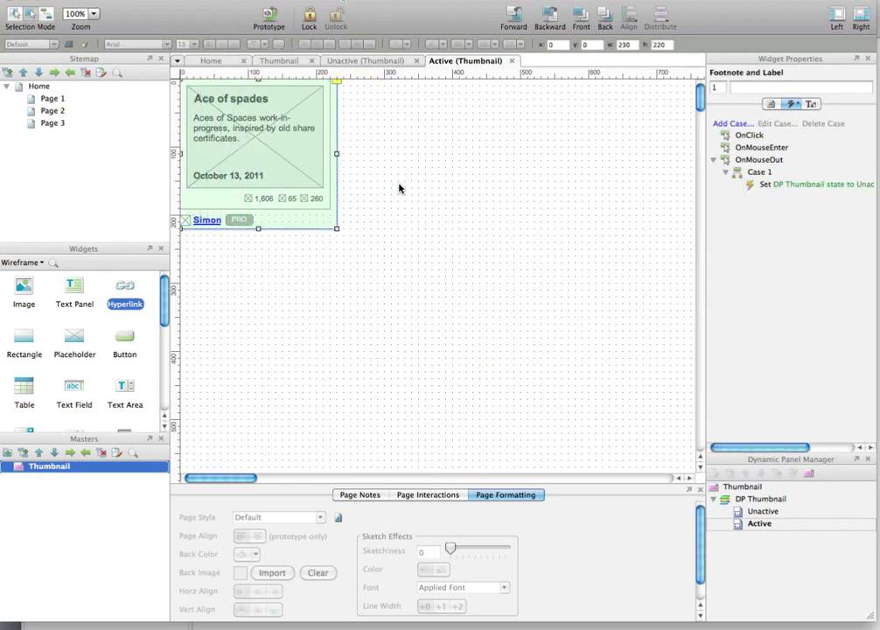
# - On the Home page, add a Hyperlink widget reading EVERYONE in the empty area above the third thumbnail
pyautogui.click(212, 62)
pyautogui.click(278, 182)
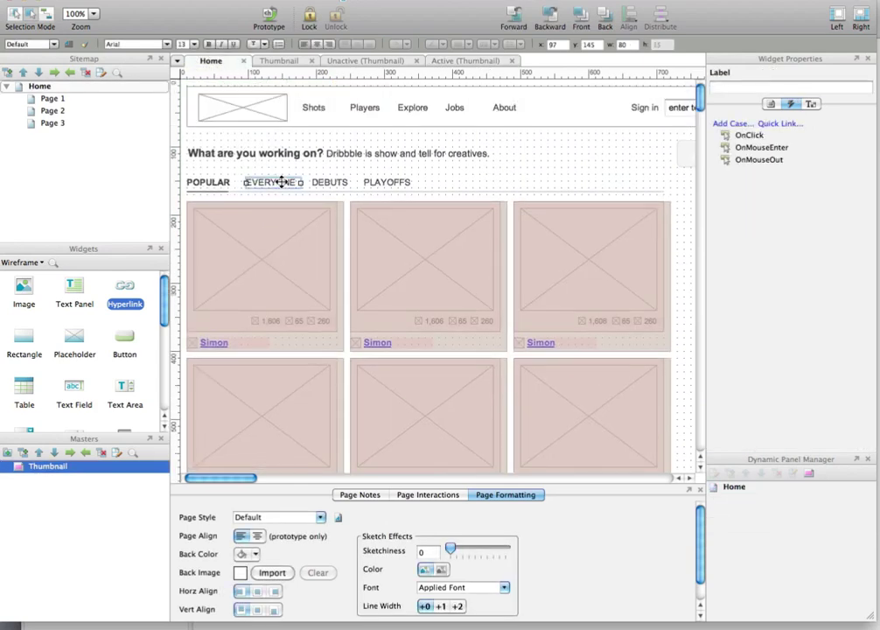
pyautogui.keyDown('shift'); pyautogui.click(330, 182); pyautogui.keyUp('shift')
pyautogui.keyDown('shift'); pyautogui.click(394, 182); pyautogui.keyUp('shift')
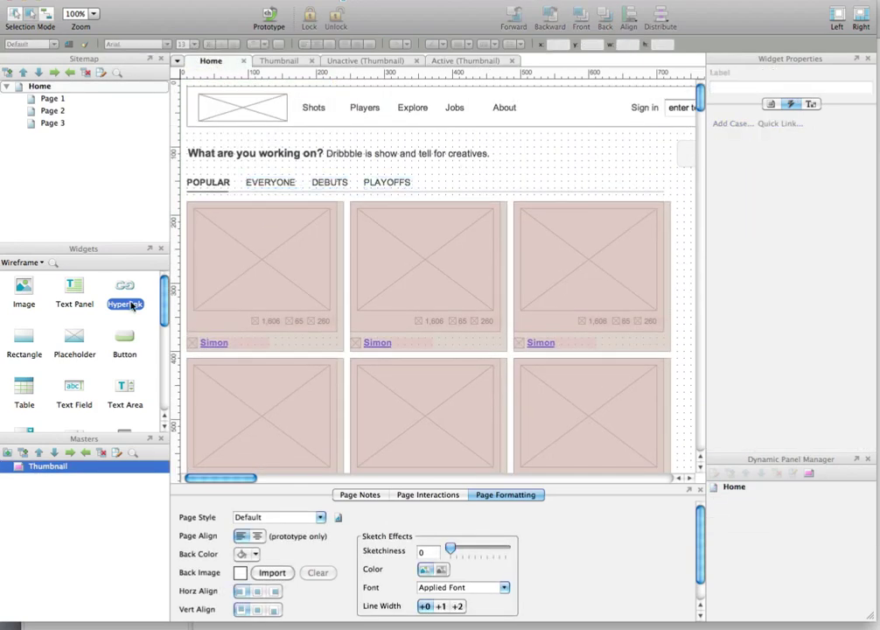
pyautogui.moveTo(125, 293); pyautogui.dragTo(522, 175)
pyautogui.write('EVERYONE')
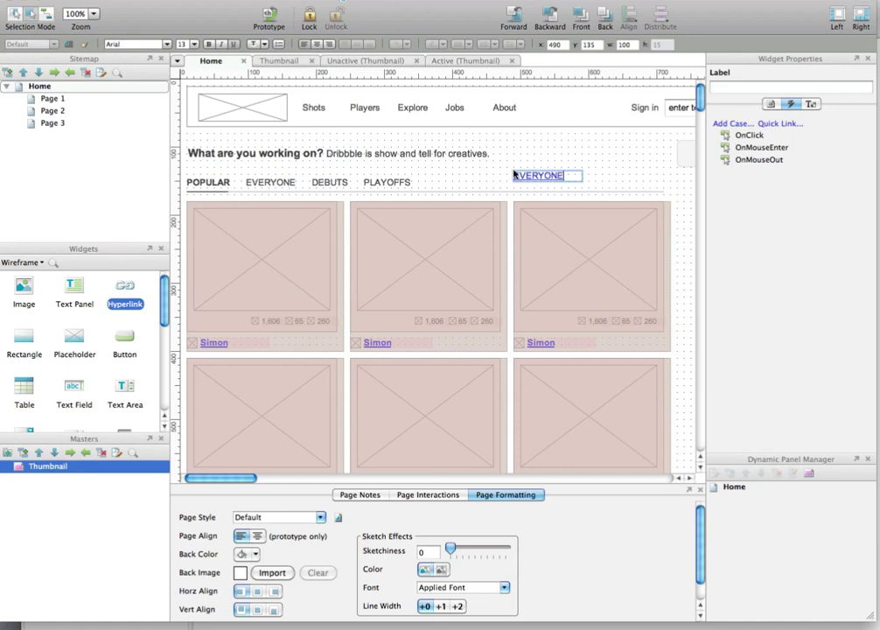
pyautogui.press('Escape')
# - Duplicate the EVERYONE hyperlink twice and label the copies DEBUTS and PLAYOFSS
pyautogui.press('super+d')
pyautogui.write('E')
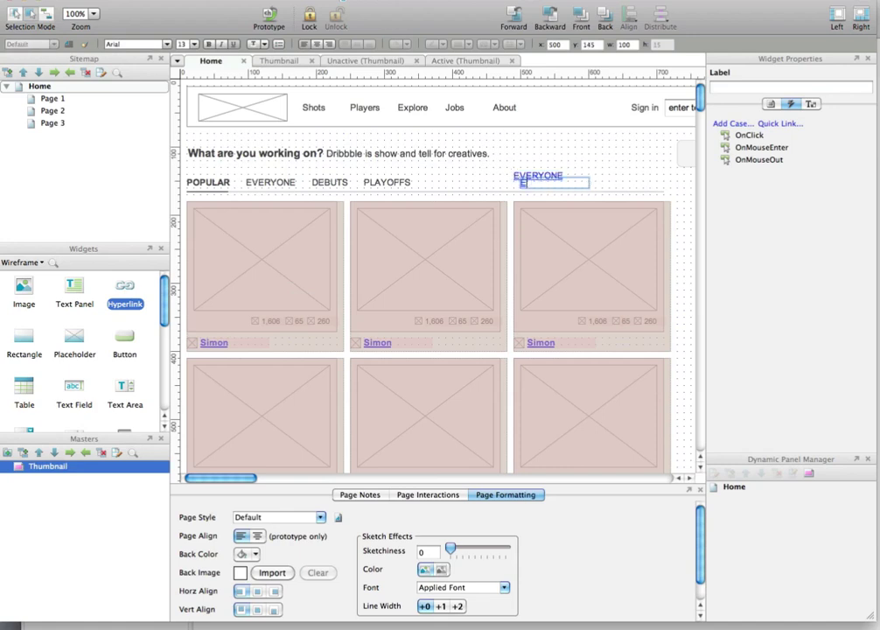
pyautogui.write('EBUTS')
pyautogui.press('Escape')
pyautogui.press('super+d')
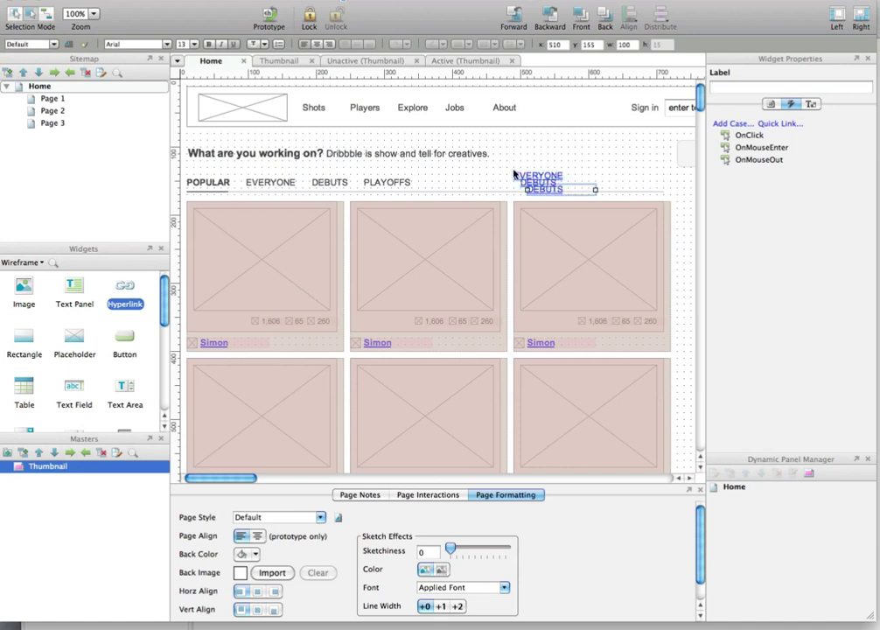
pyautogui.write('PLAYOFFS')
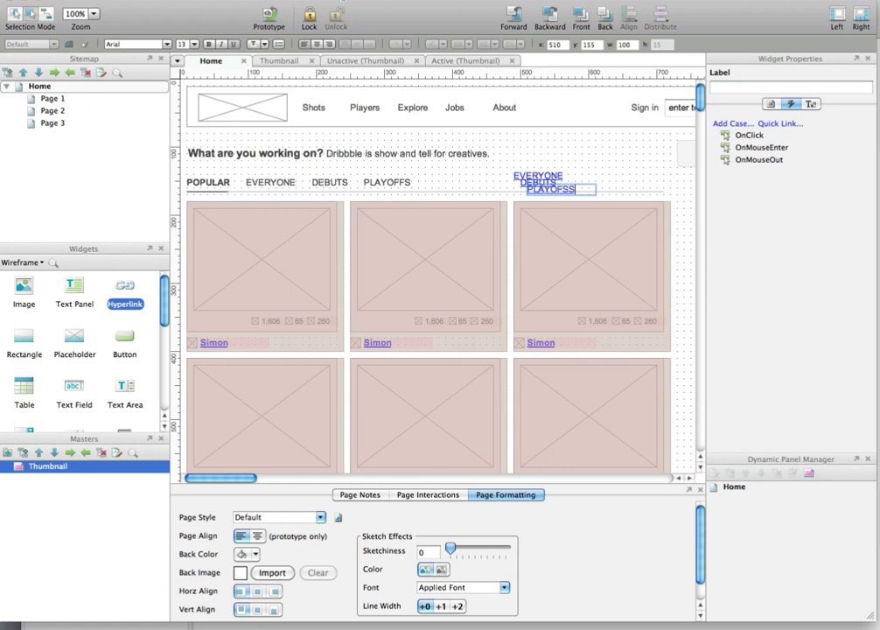
pyautogui.press('Escape')
# - Delete the plain text labels EVERYONE, DEBUTS and PLAYOFFS beside POPULAR
pyautogui.click(272, 182)
pyautogui.keyDown('shift'); pyautogui.click(330, 182); pyautogui.keyUp('shift')
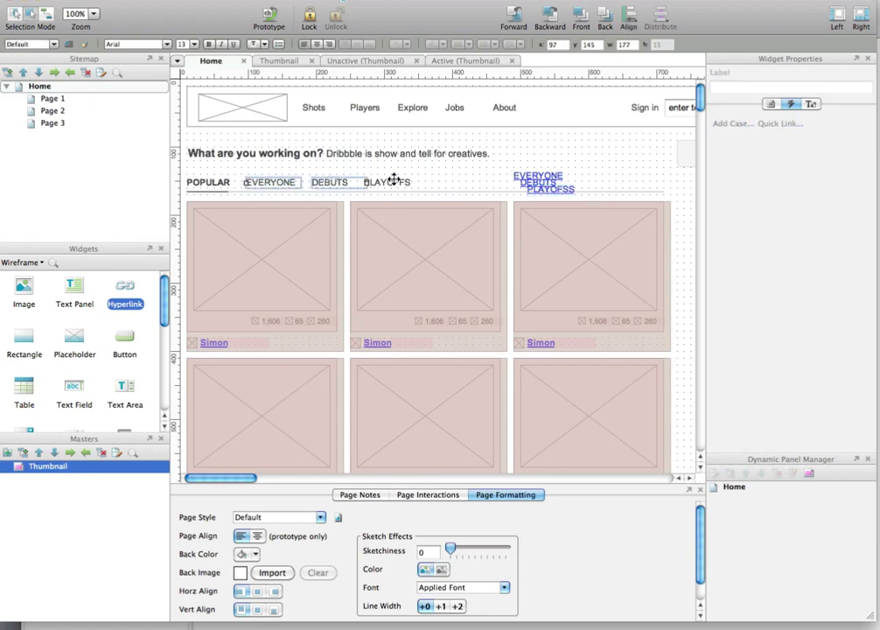
pyautogui.keyDown('shift'); pyautogui.click(393, 181); pyautogui.keyUp('shift')
pyautogui.press('Delete')
# - Move the EVERYONE, DEBUTS and PLAYOFSS hyperlinks into the tab row beside POPULAR, in that order
pyautogui.moveTo(541, 173); pyautogui.dragTo(269, 179)
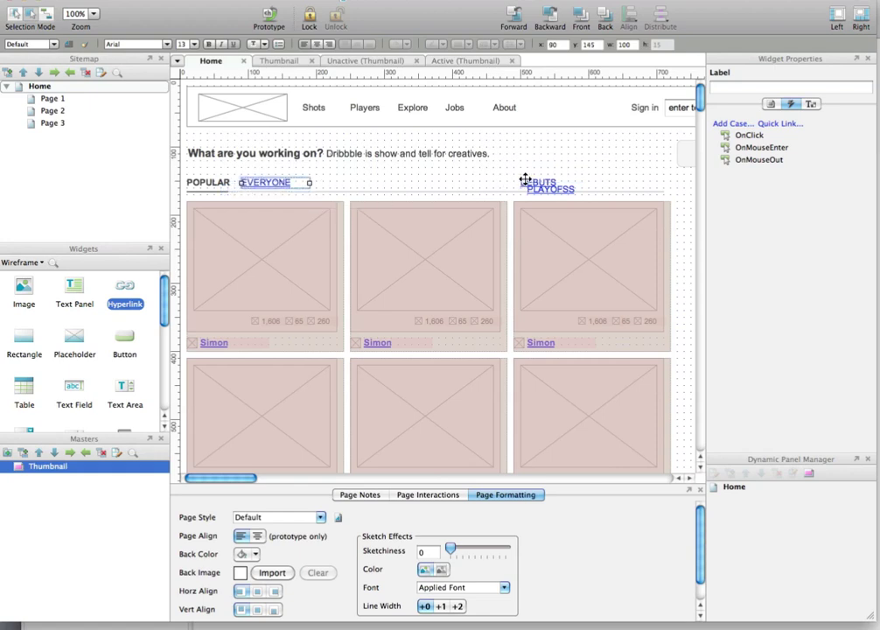
pyautogui.moveTo(525, 180); pyautogui.dragTo(310, 182)
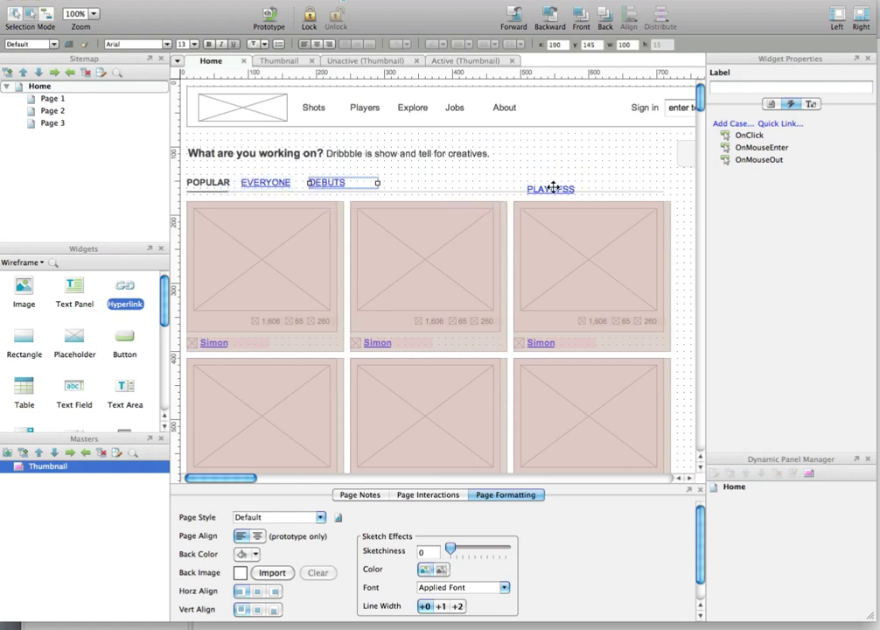
pyautogui.moveTo(553, 187); pyautogui.dragTo(372, 181)
# - Align the three tab hyperlinks to their bottom edges and distribute them horizontally
pyautogui.moveTo(456, 170); pyautogui.dragTo(256, 195)
pyautogui.click(629, 16)
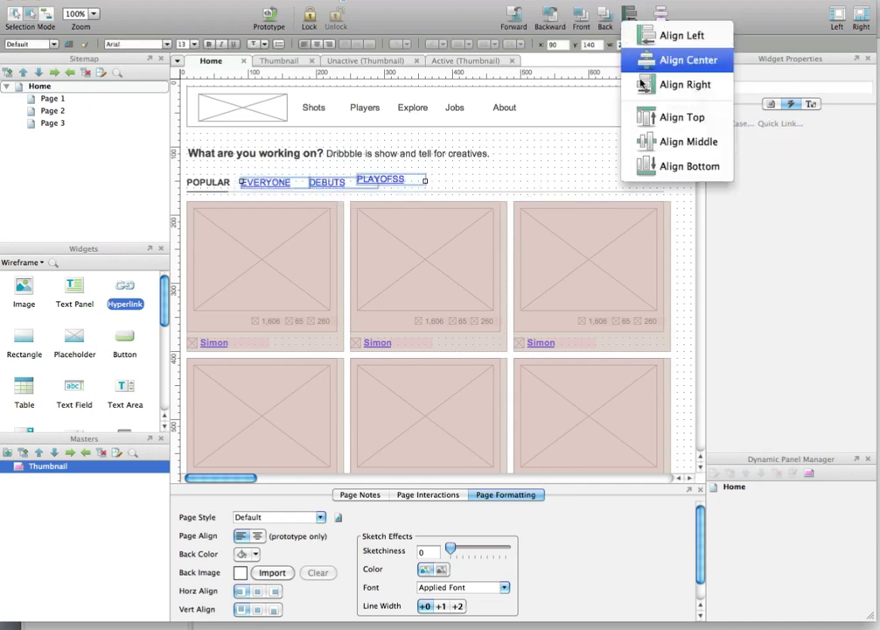
pyautogui.click(665, 166)
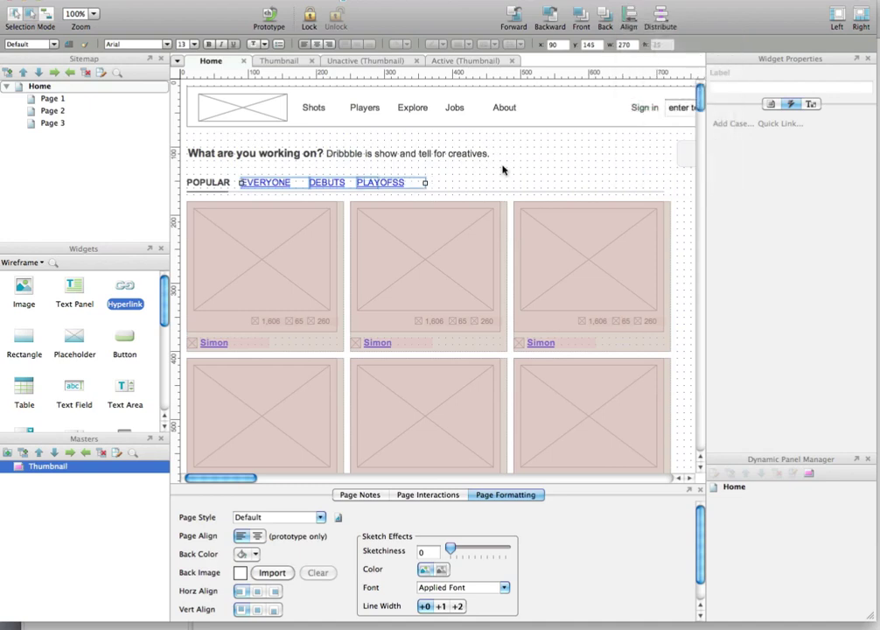
pyautogui.click(661, 16)
pyautogui.click(730, 35)
pyautogui.click(467, 178)
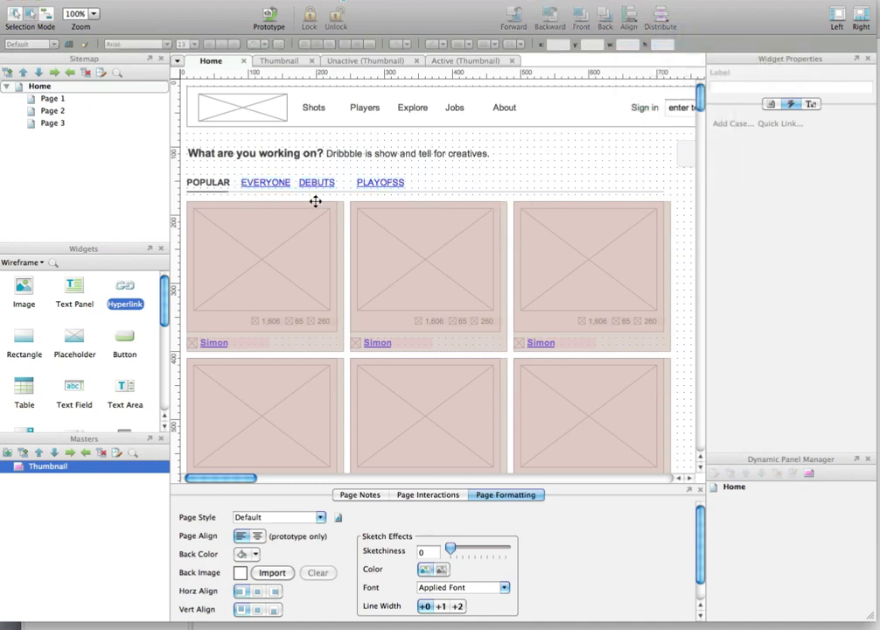
# - Nudge the DEBUTS hyperlink right to x 181 so the tab spacing looks even
pyautogui.click(323, 185)
pyautogui.press('Right')
pyautogui.press('Right')
pyautogui.press('Right')
pyautogui.press('Right')
pyautogui.press('Right')
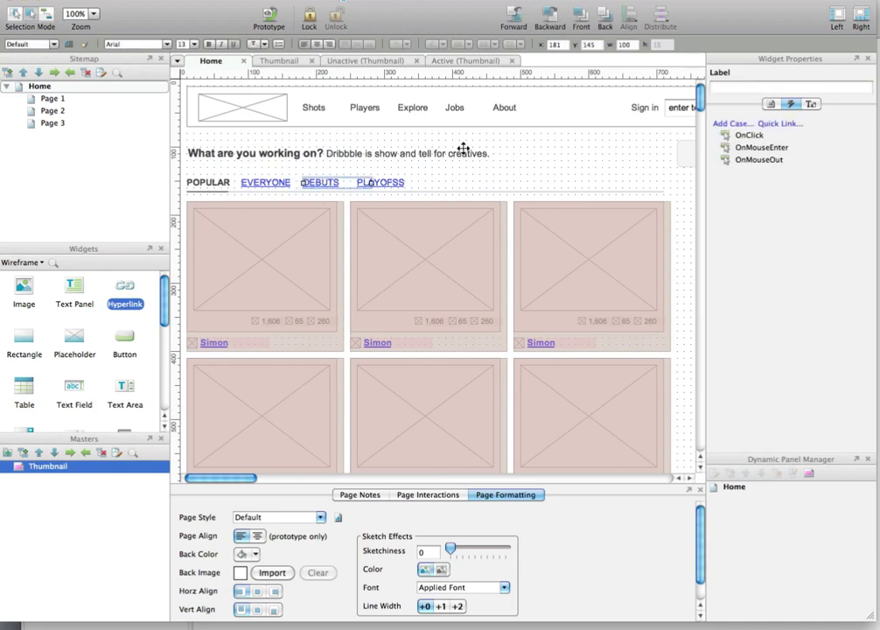
pyautogui.click(495, 149)
# - Review the thumbnail grid on the Home page and compare it with the dribbble.com page in the browser
pyautogui.scroll(-5, 501, 147)
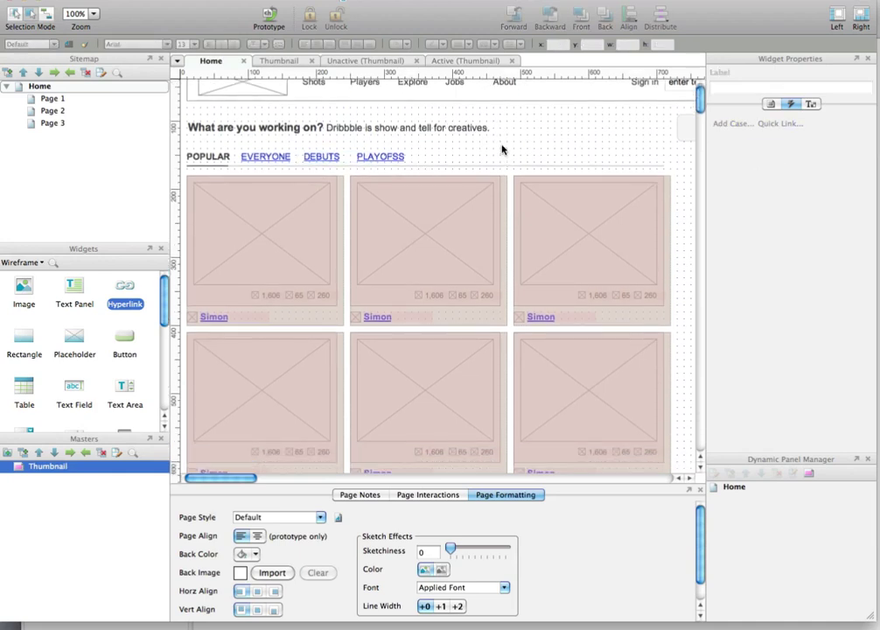
pyautogui.scroll(-3, 501, 145)
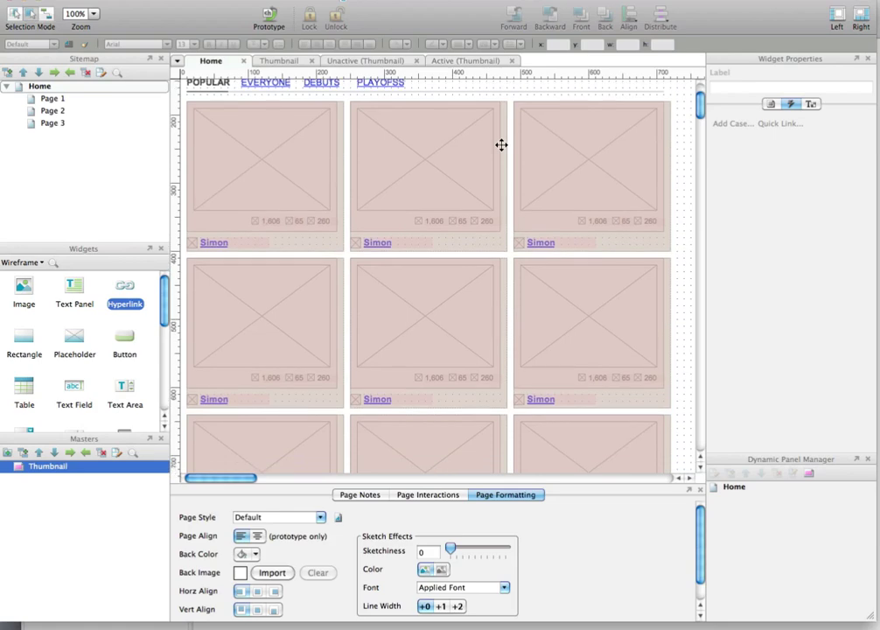
pyautogui.scroll(-20, 502, 143)
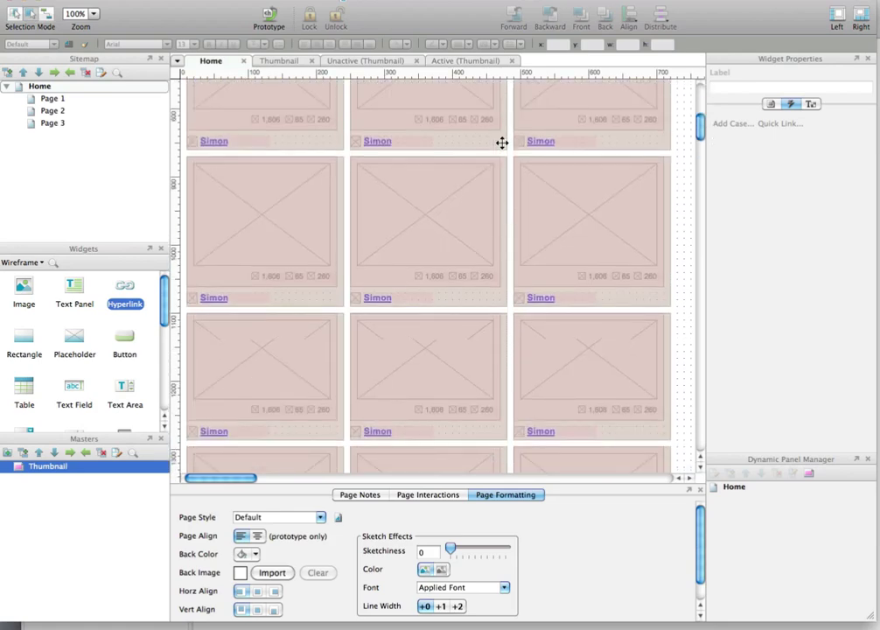
pyautogui.scroll(20, 501, 144)
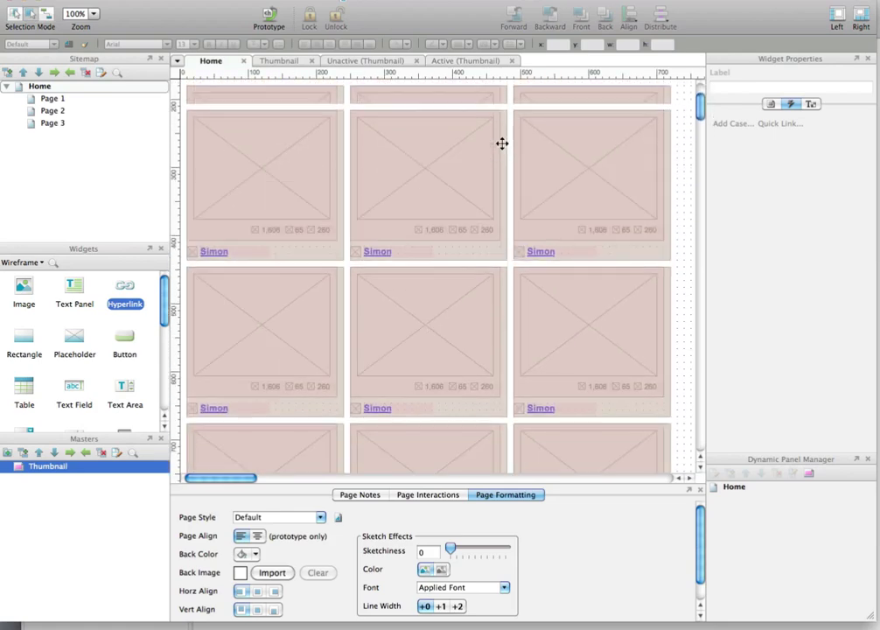
pyautogui.scroll(-1, 432, 173)
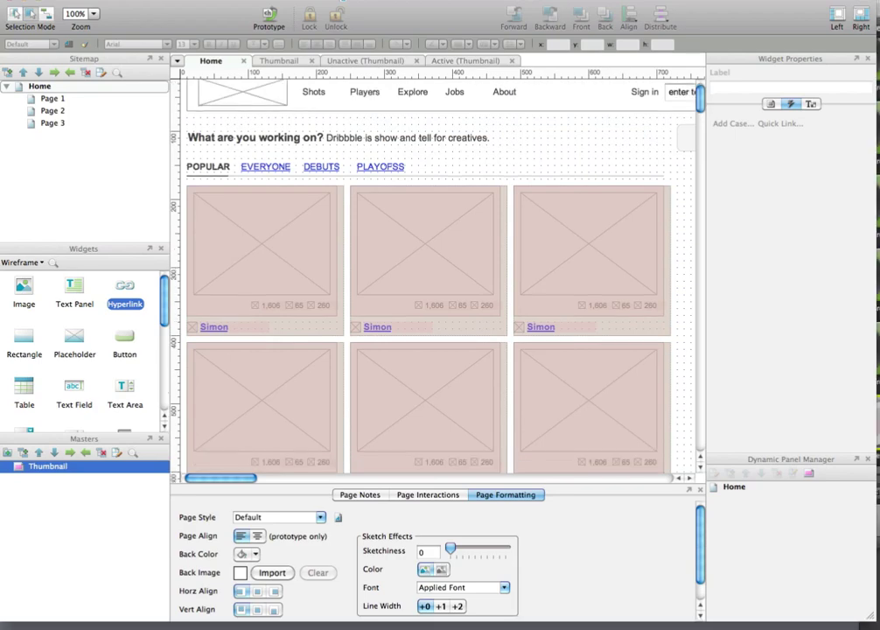
pyautogui.press('super+Tab')
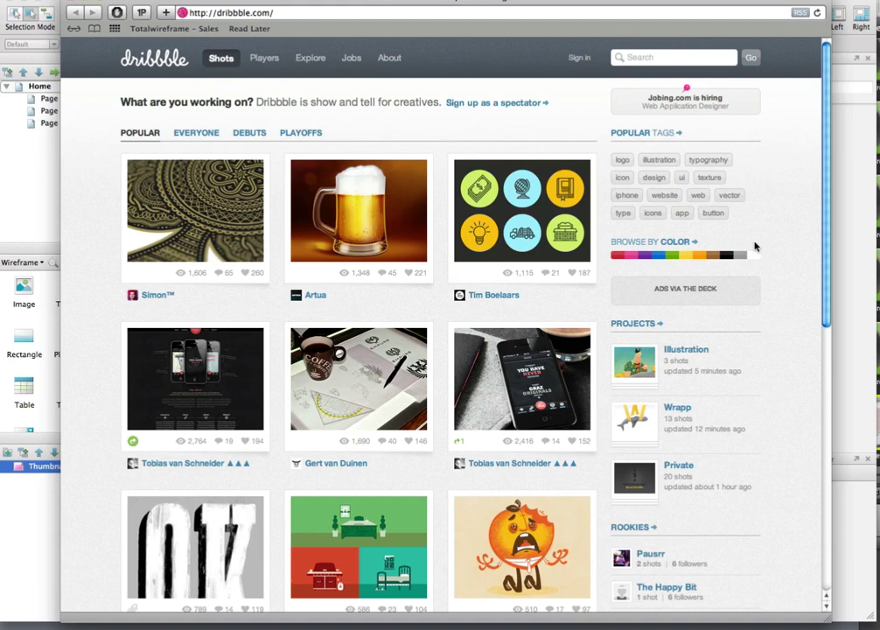
pyautogui.click(46, 184)
# - Paste the POPULAR TAGS and BROWSE BY COLOR widgets and position them below the hiring box at x 730, y 148
pyautogui.moveTo(606, 166); pyautogui.dragTo(396, 154)
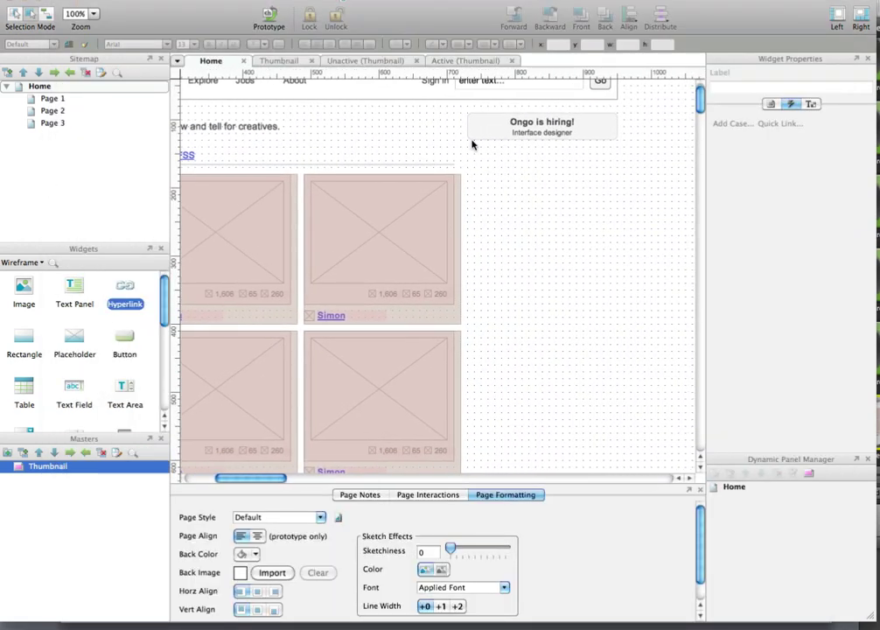
pyautogui.hotkey('ctrl', 'v')
pyautogui.press('Left')
pyautogui.press('Left')
pyautogui.press('Left')
pyautogui.press('Left')
pyautogui.press('Left')
pyautogui.press('Left')
pyautogui.press('Left')
pyautogui.press('Left')
pyautogui.press('Left')
pyautogui.press('Left')
pyautogui.press('Left')
pyautogui.press('Left')
pyautogui.press('Left')
pyautogui.press('Left')
pyautogui.press('Left')
pyautogui.press('Left')
pyautogui.press('Left')
pyautogui.press('Left')
pyautogui.press('Left')
pyautogui.press('Left')
pyautogui.press('Up')
pyautogui.press('Up')
pyautogui.press('Up')
pyautogui.press('Up')
pyautogui.press('Up')
pyautogui.press('Up')
pyautogui.press('Up')
pyautogui.press('Up')
pyautogui.press('Up')
pyautogui.press('Up')
pyautogui.press('Up')
pyautogui.press('Up')
pyautogui.press('Up')
pyautogui.press('Up')
pyautogui.press('Up')
pyautogui.press('Up')
pyautogui.press('Up')
pyautogui.press('Up')
pyautogui.press('Up')
pyautogui.press('Up')
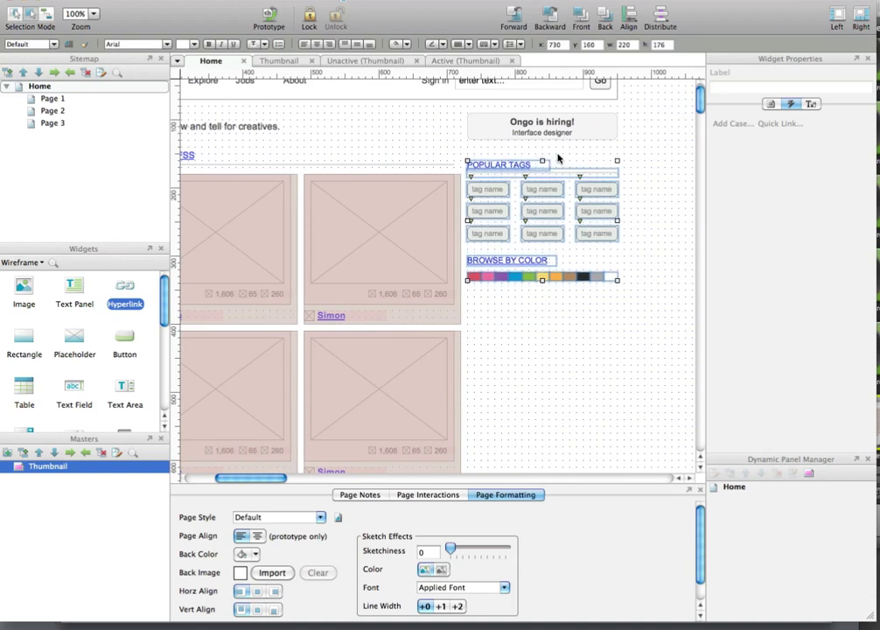
pyautogui.press('Up')
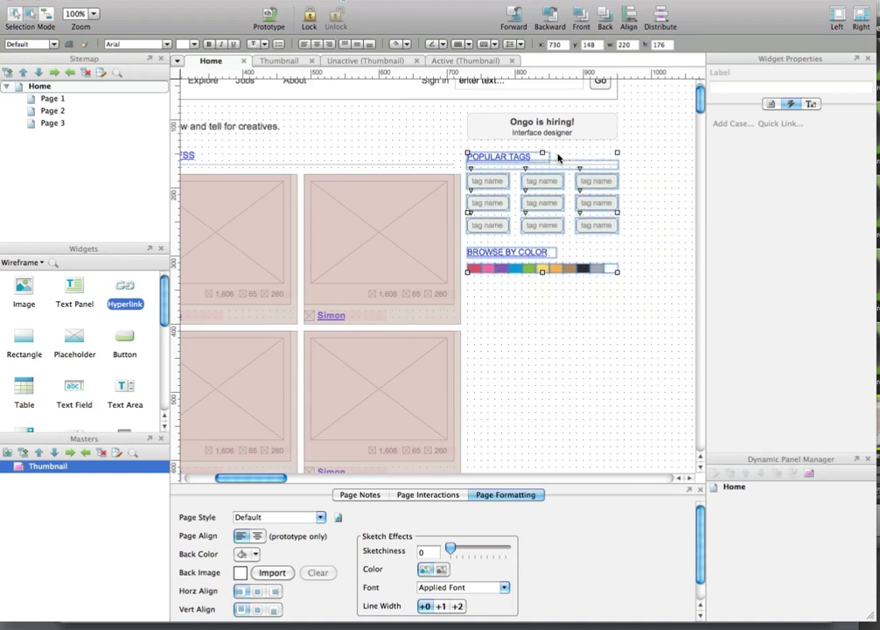
pyautogui.click(627, 154)
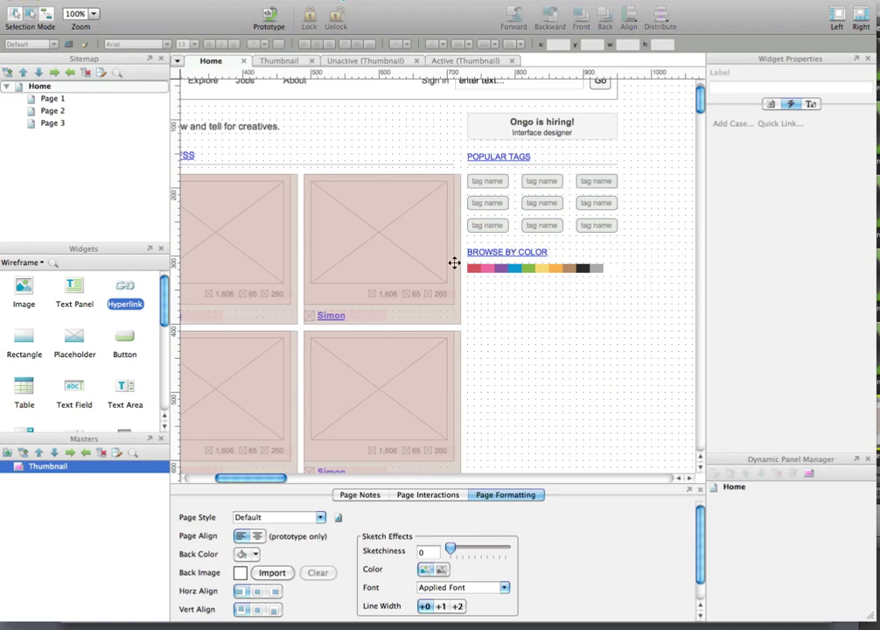
pyautogui.scroll(-1, 516, 317)
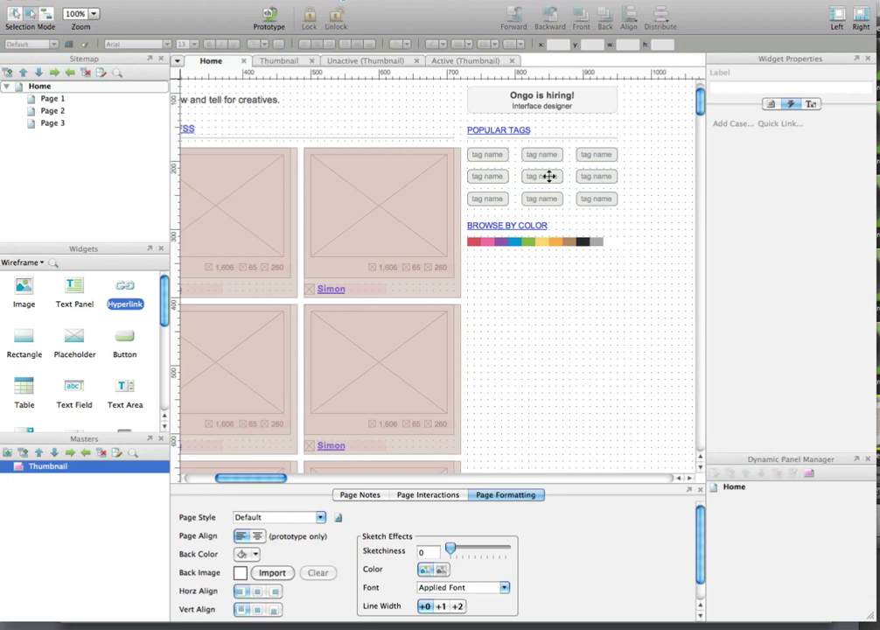
pyautogui.click(492, 155)
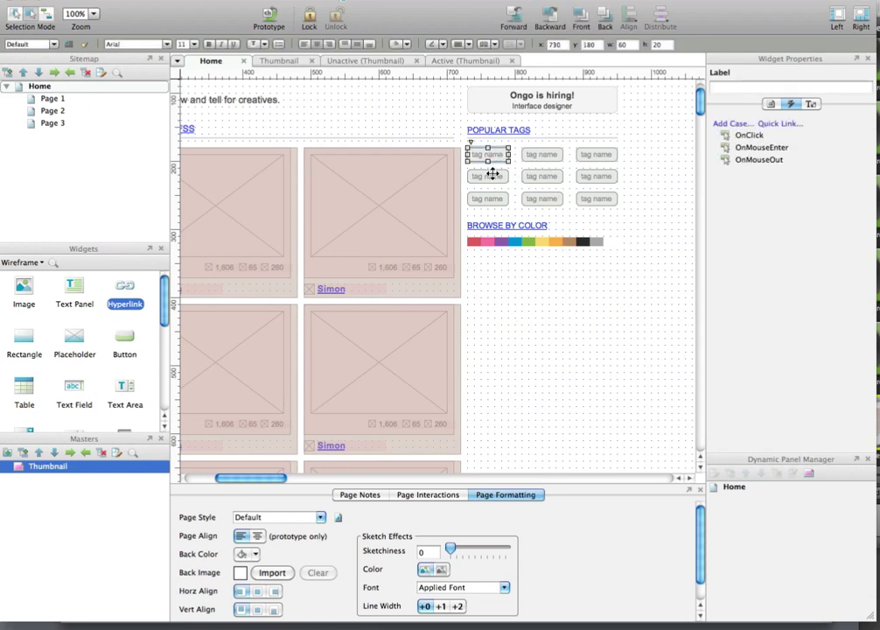
pyautogui.keyDown('shift'); pyautogui.click(493, 175); pyautogui.keyUp('shift')
pyautogui.keyDown('shift'); pyautogui.click(496, 200); pyautogui.keyUp('shift')
pyautogui.click(517, 192)
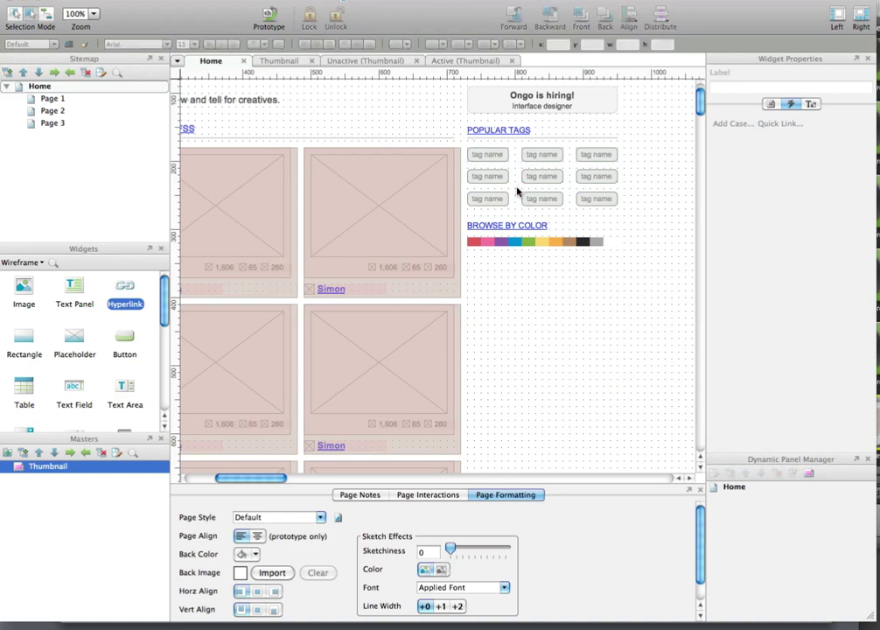
# - After checking the Dribbble page in the browser, copy the BROWSE BY COLOR hyperlink to x 730, y 540, below the ADS VIA THE DECK box
pyautogui.press('super+Tab')
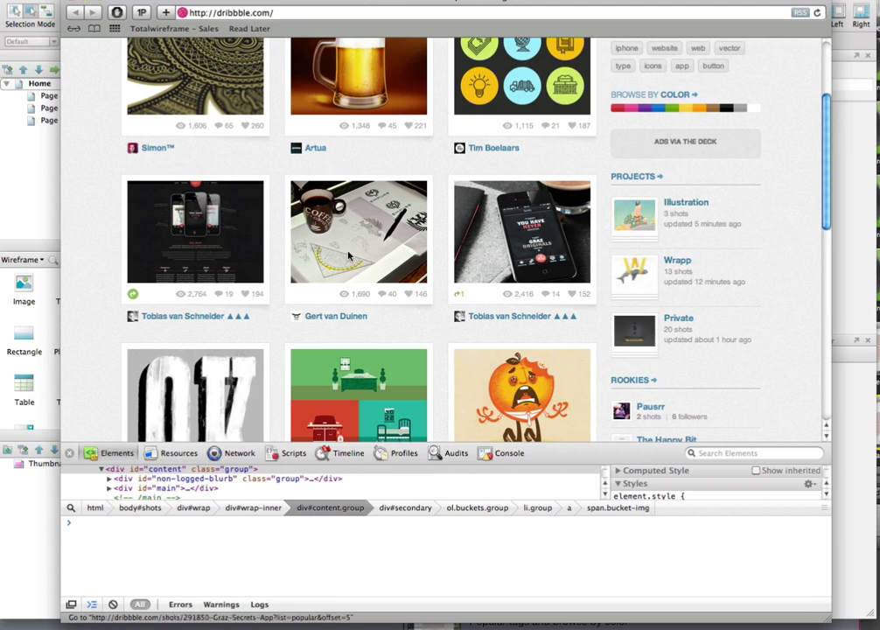
pyautogui.click(32, 194)
pyautogui.click(563, 315)
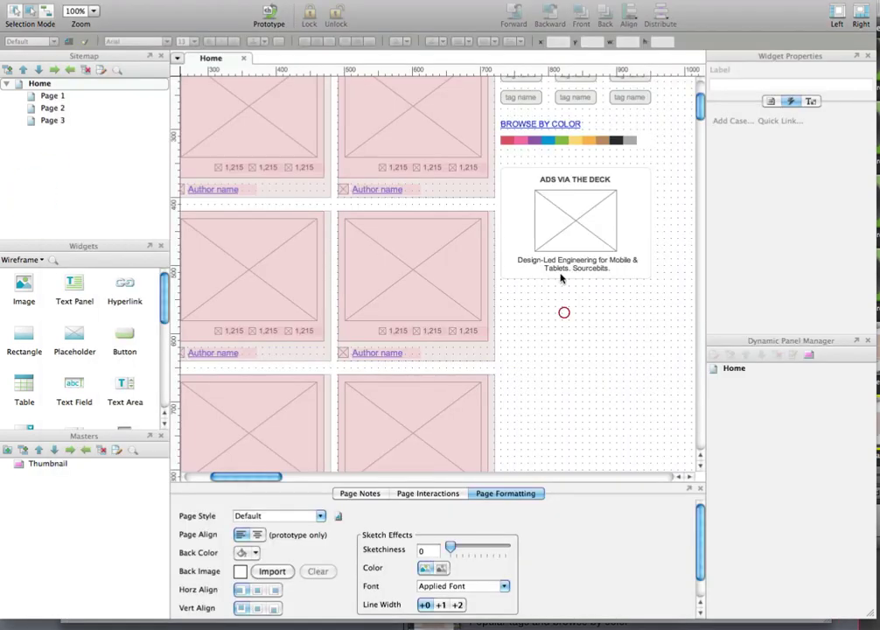
pyautogui.click(560, 125)
pyautogui.moveTo(560, 125); pyautogui.dragTo(550, 296)
# - Change the text of the copied hyperlink below the ads box to PROJECTS
pyautogui.press('super+Tab')
pyautogui.press('super+Tab')
pyautogui.doubleClick(556, 296)
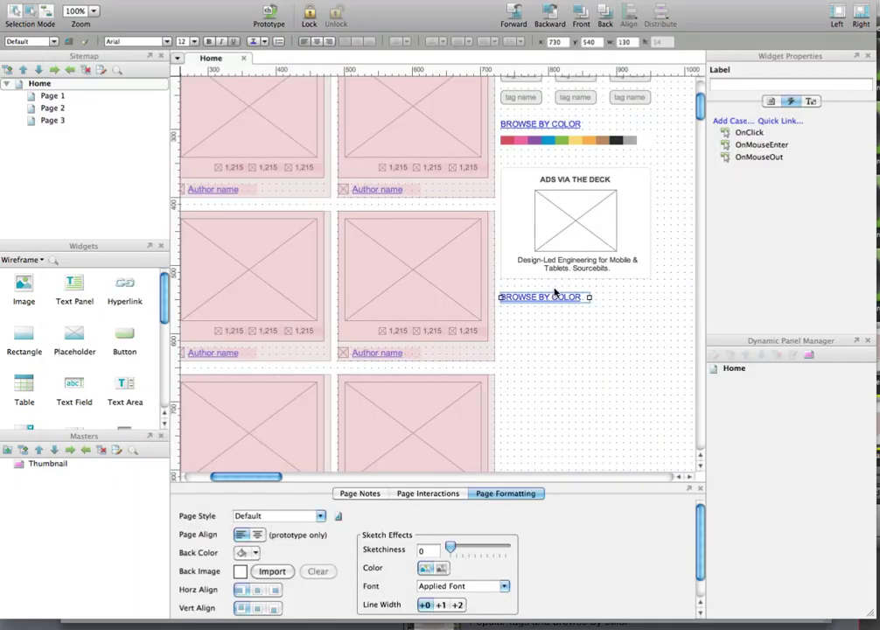
pyautogui.write('PROJECTS')
pyautogui.click(567, 315)
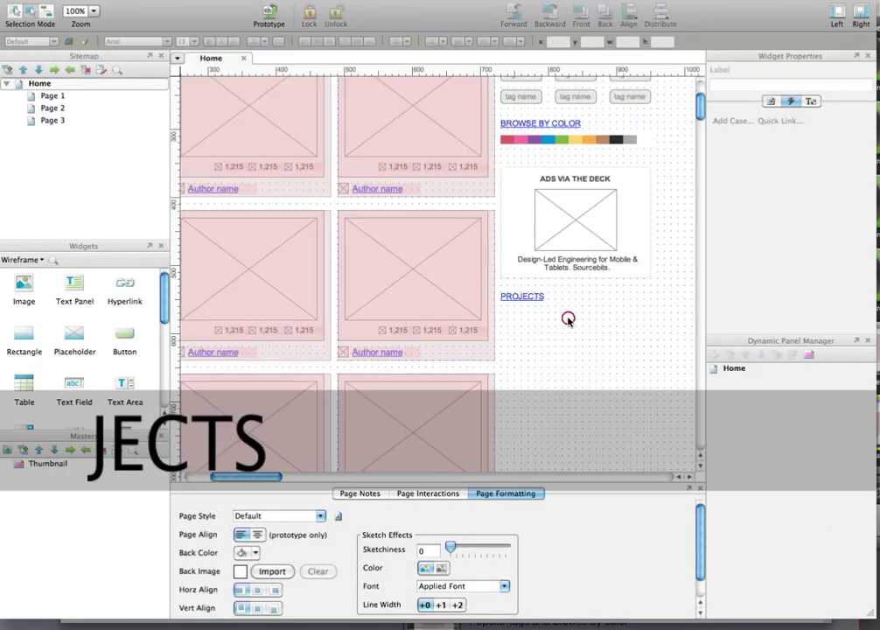
# - Place a 180 by 80 rectangle below the PROJECTS hyperlink at x 730, y 570
pyautogui.scroll(-4, 569, 320)
pyautogui.press('super+Tab')
pyautogui.press('super+Tab')
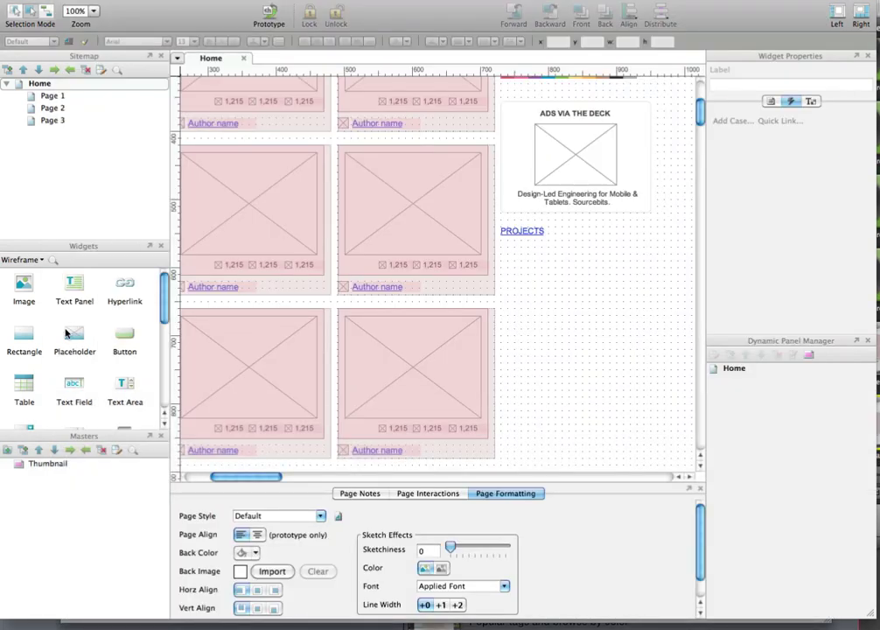
pyautogui.moveTo(24, 335); pyautogui.dragTo(505, 242)
pyautogui.scroll(2, 505, 245)
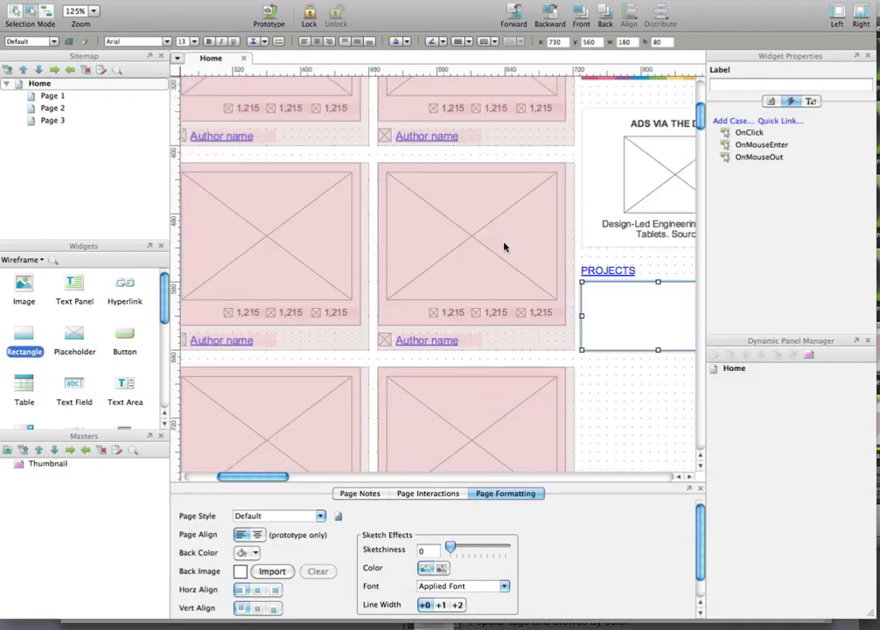
pyautogui.moveTo(672, 289); pyautogui.dragTo(415, 214)
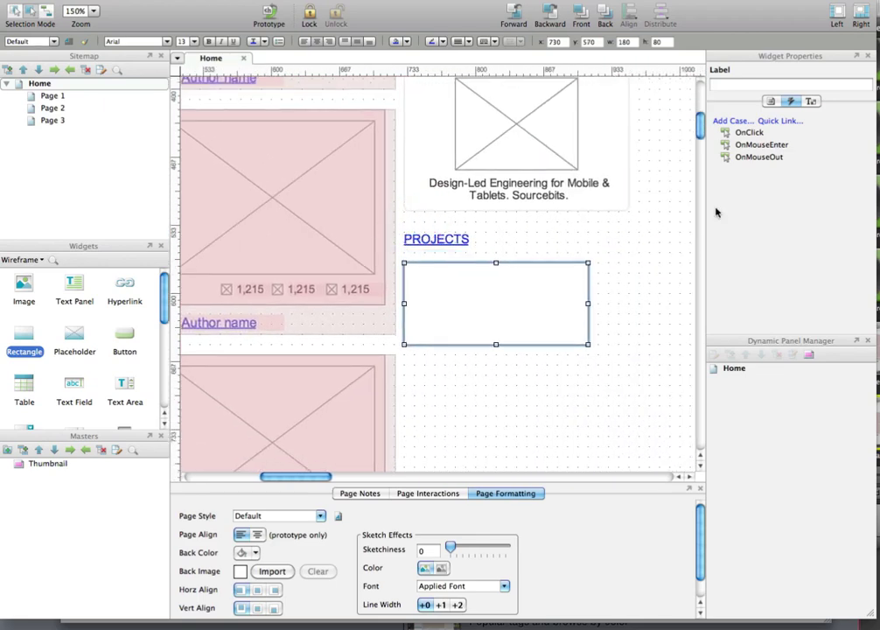
# - Set the size of the rectangle below the PROJECTS hyperlink to 70 by 68
pyautogui.click(812, 102)
pyautogui.doubleClick(770, 162)
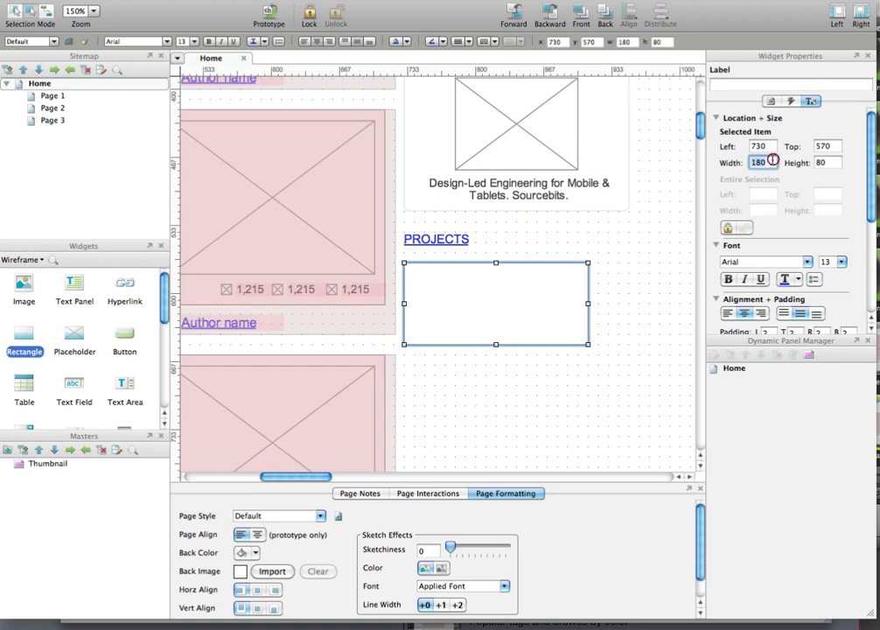
pyautogui.write('70')
pyautogui.press('Tab')
pyautogui.write('68')
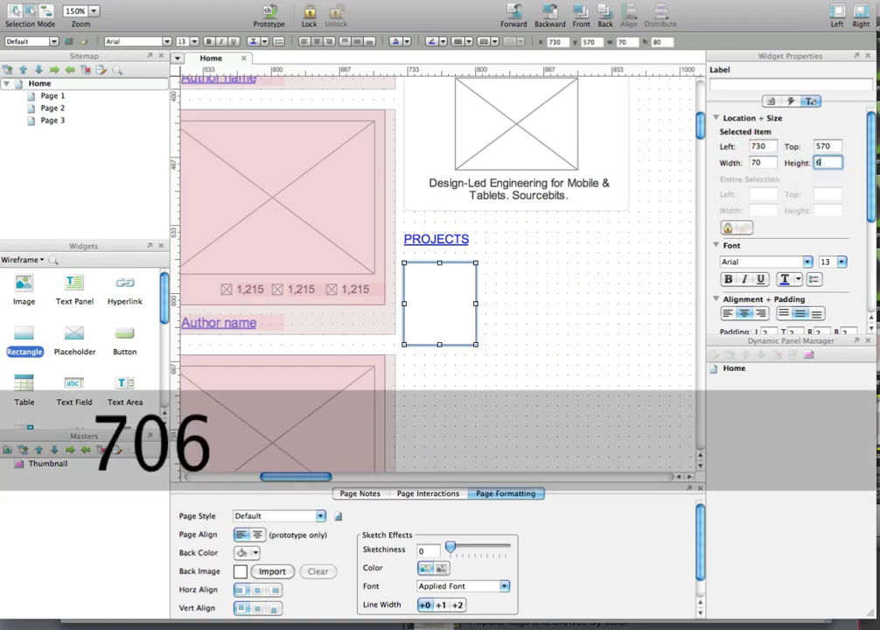
pyautogui.click(570, 242)
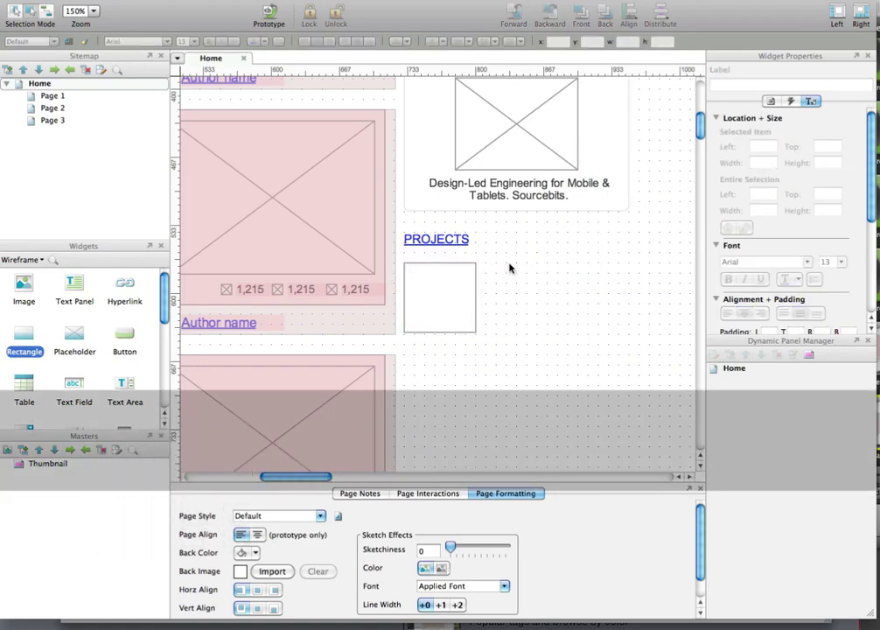
# - After checking the Dribbble page in the browser, duplicate the project rectangle exactly over the original and shorten the copy to 63 high
pyautogui.press('super+Tab')
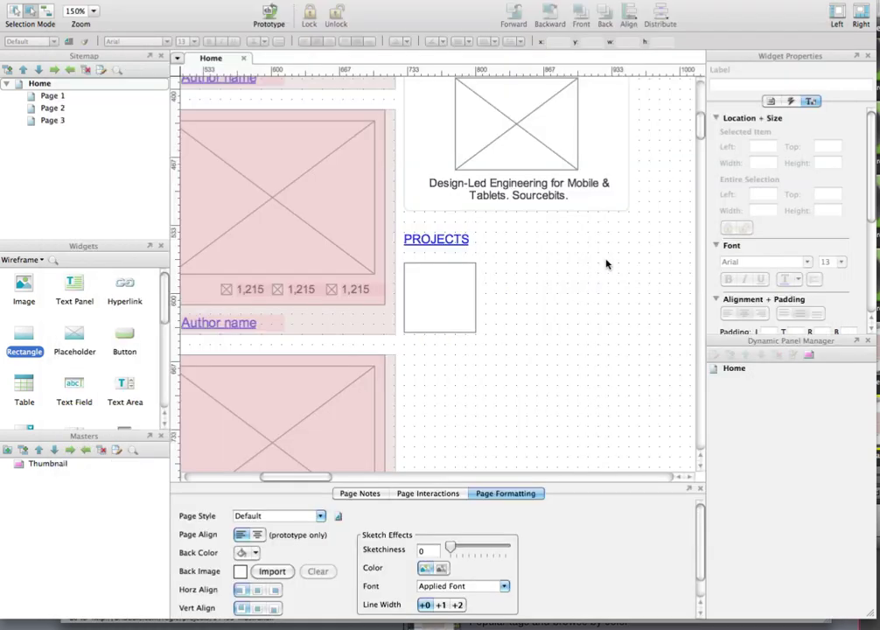
pyautogui.press('super+Tab')
pyautogui.click(454, 288)
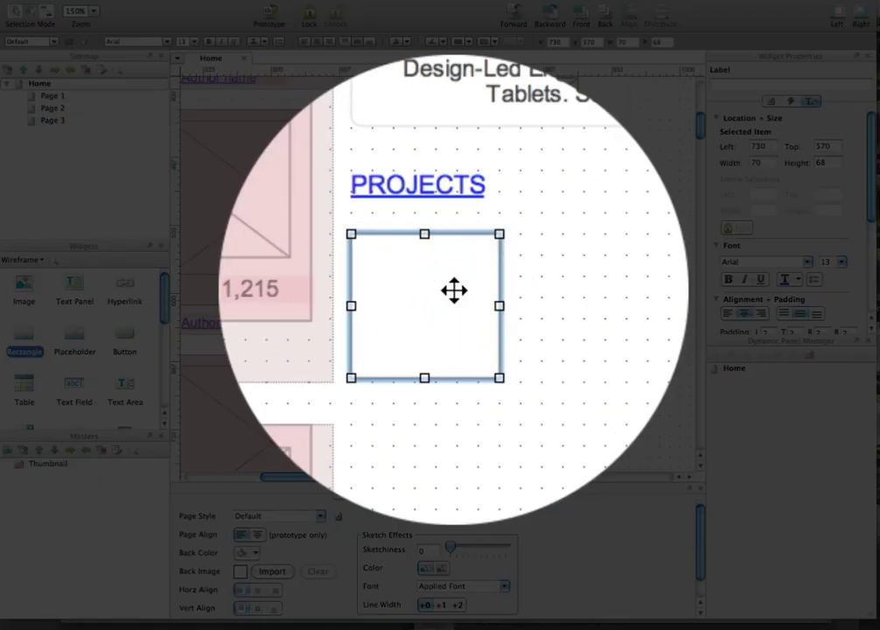
pyautogui.press('super+d')
pyautogui.hotkey('shift', 'Left')
pyautogui.hotkey('shift', 'Up')
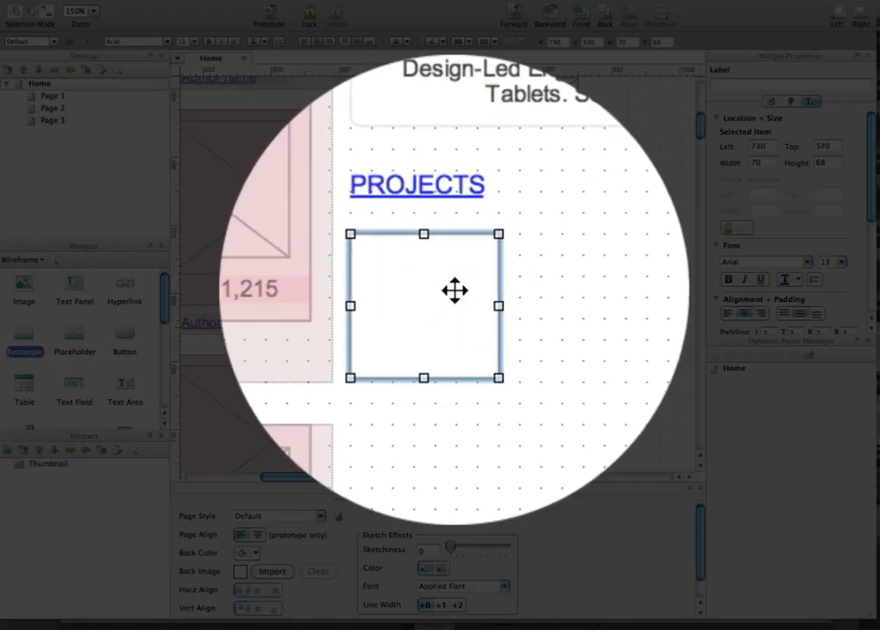
pyautogui.moveTo(438, 332); pyautogui.dragTo(440, 328)
pyautogui.click(527, 314)
# - Make another copy of the rectangle at x 730, y 570 and shorten it to about 56 high for a stacked look
pyautogui.click(448, 304)
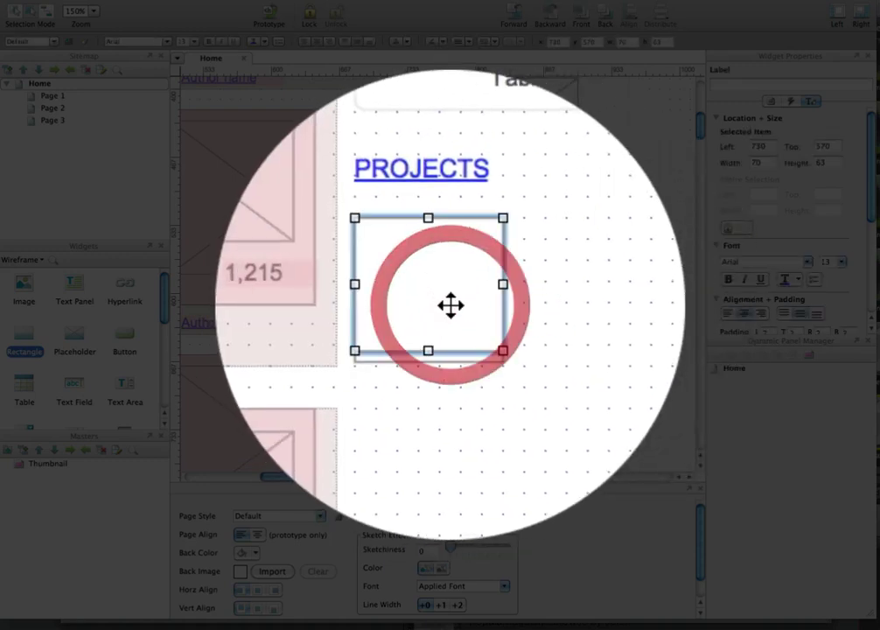
pyautogui.hotkey('shift', 'Down')
pyautogui.hotkey('shift', 'Up')
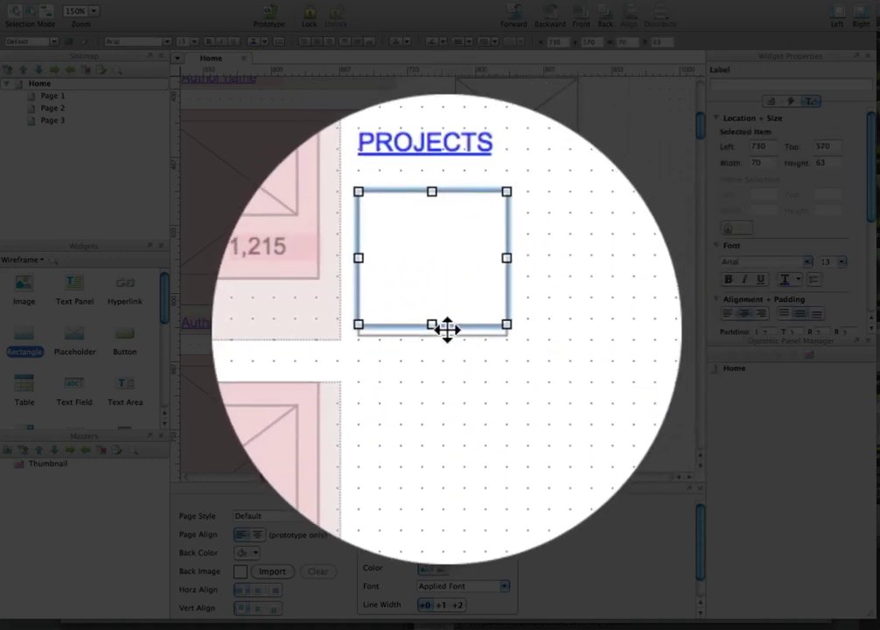
pyautogui.moveTo(442, 329); pyautogui.dragTo(440, 320)
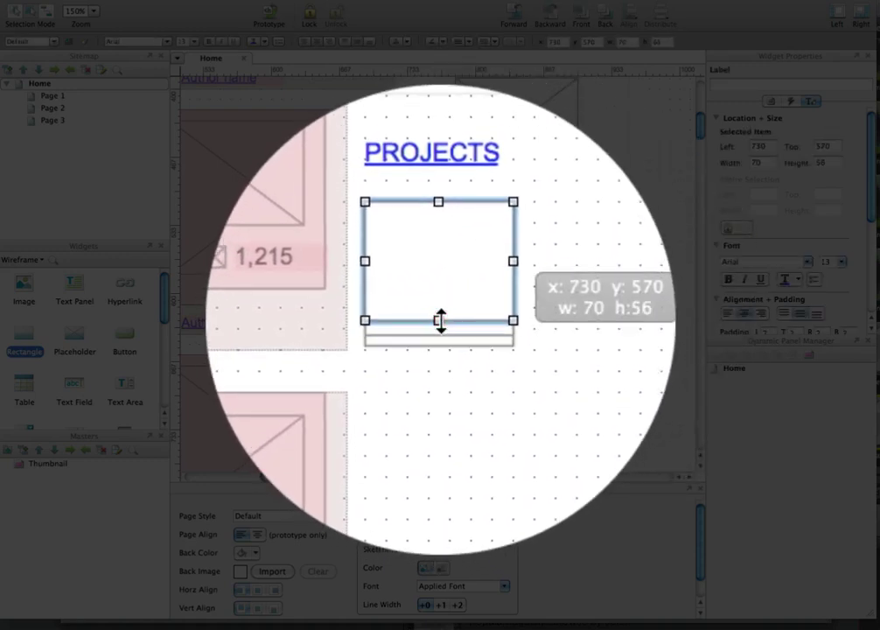
pyautogui.click(511, 312)
pyautogui.click(471, 322)
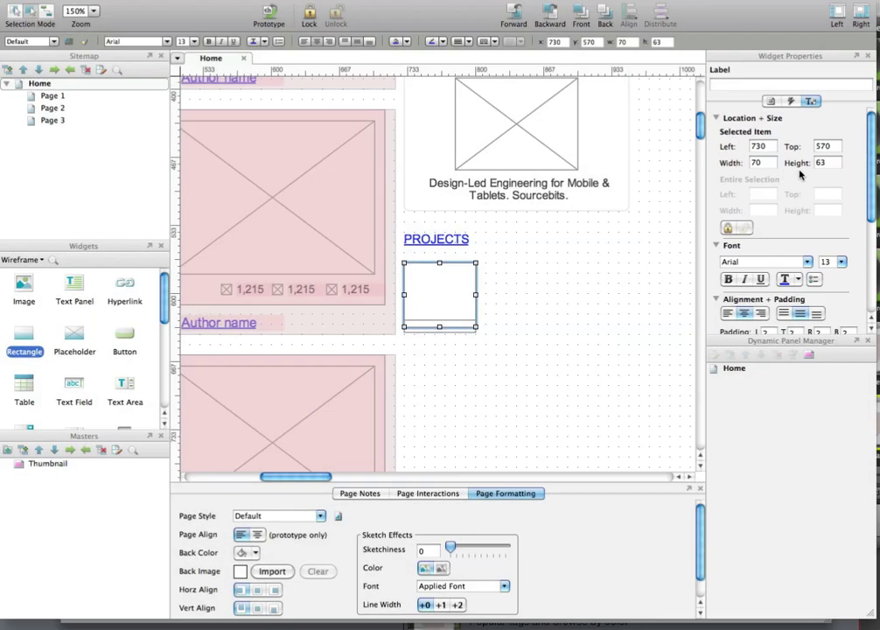
pyautogui.click(816, 163)
pyautogui.click(481, 332)
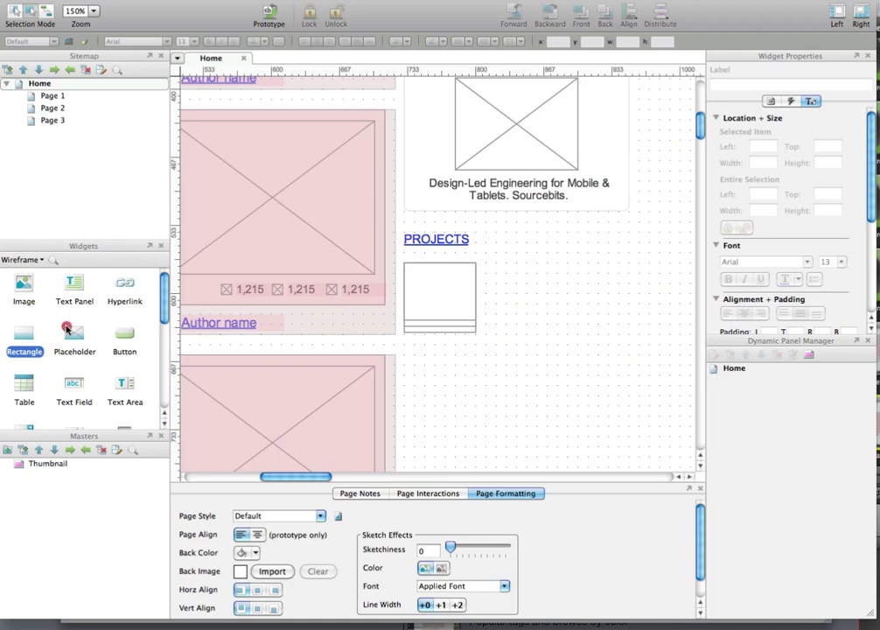
# - Add a placeholder, size it 60 by 45, and position it inside the stacked project rectangles
pyautogui.moveTo(68, 330); pyautogui.dragTo(496, 272)
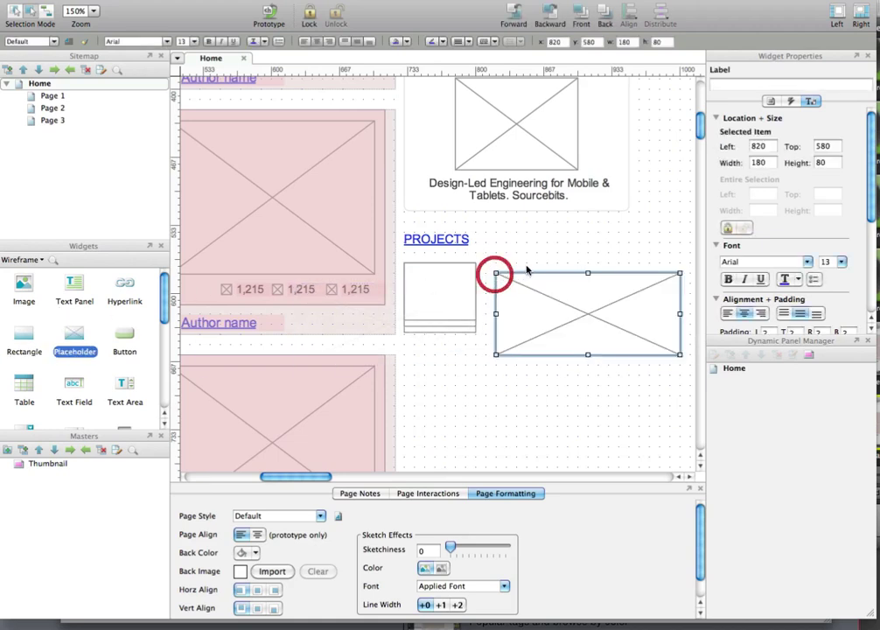
pyautogui.doubleClick(766, 163)
pyautogui.write('60')
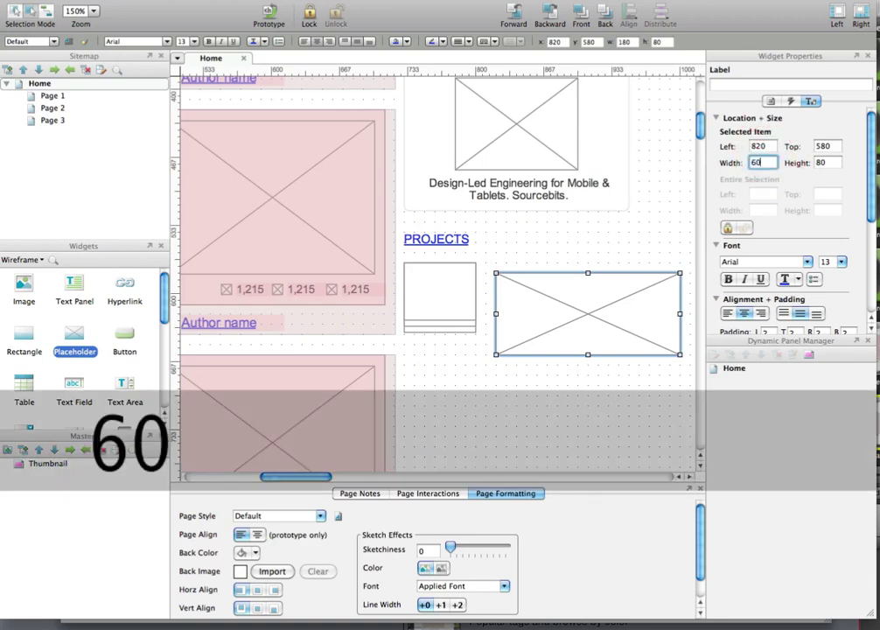
pyautogui.press('Tab')
pyautogui.write('45')
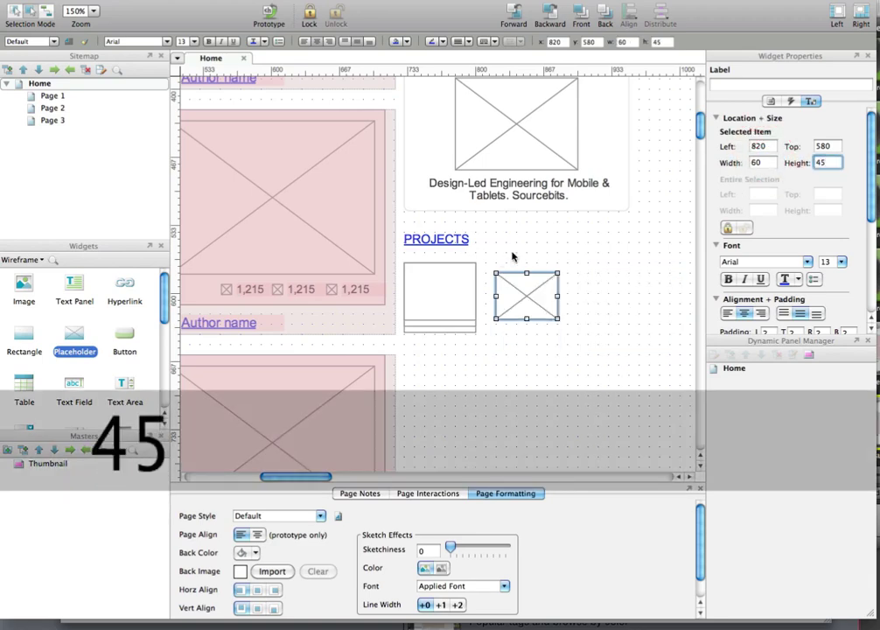
pyautogui.click(548, 238)
pyautogui.moveTo(539, 280); pyautogui.dragTo(458, 287)
pyautogui.click(530, 258)
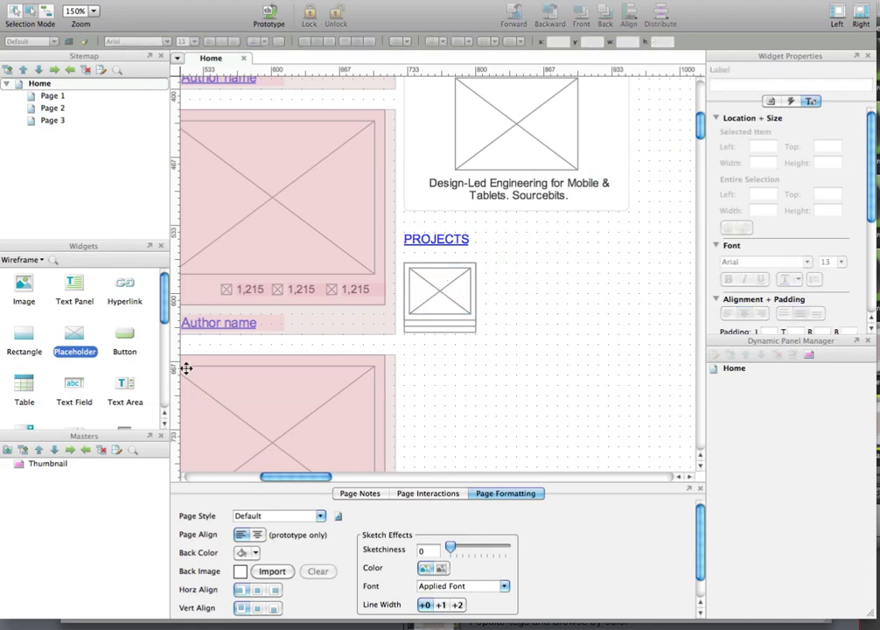
# - Place a text panel reading Illustration at x 810, y 570, and add a copy just below it reading 3 shots
pyautogui.moveTo(88, 299); pyautogui.dragTo(488, 267)
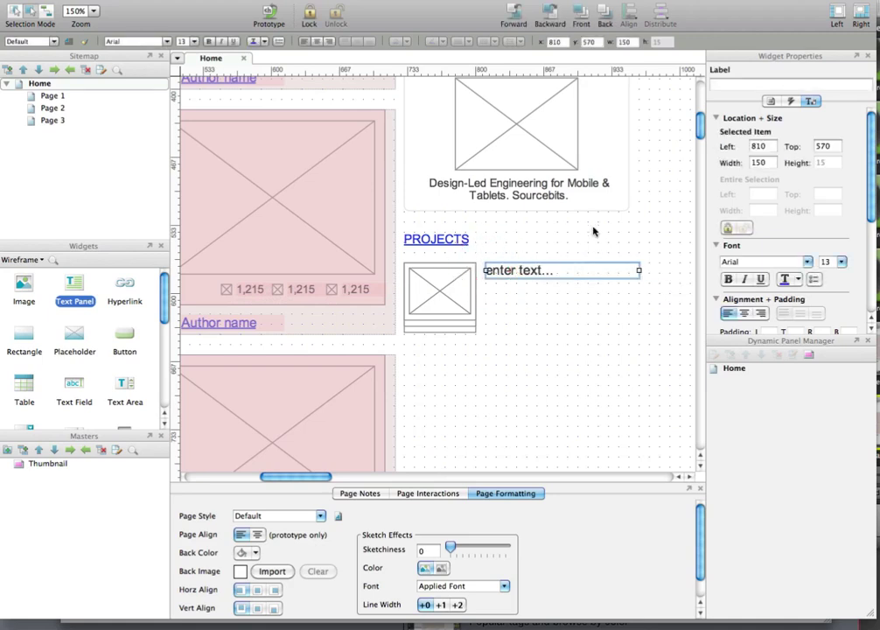
pyautogui.write('Illu')
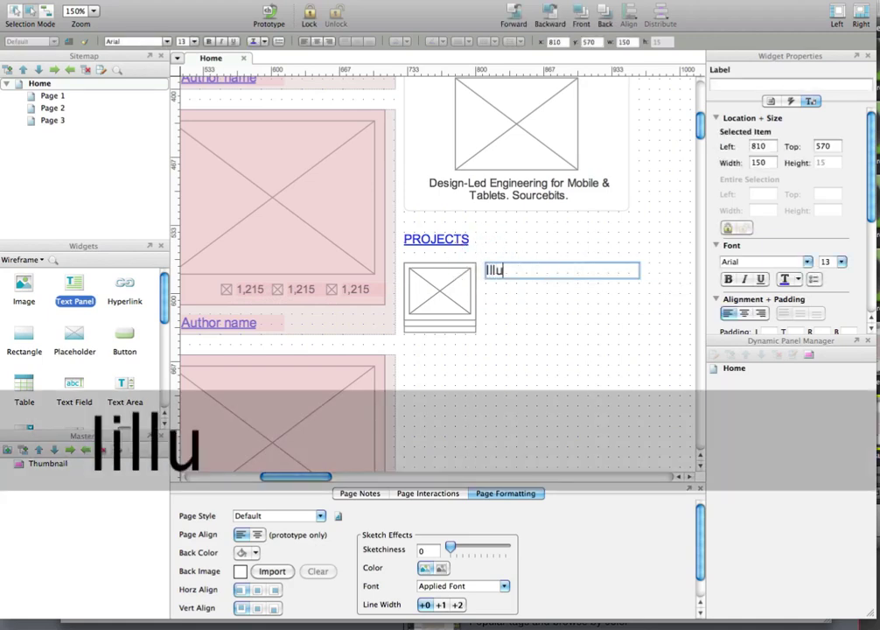
pyautogui.write('stration')
pyautogui.click(592, 230)
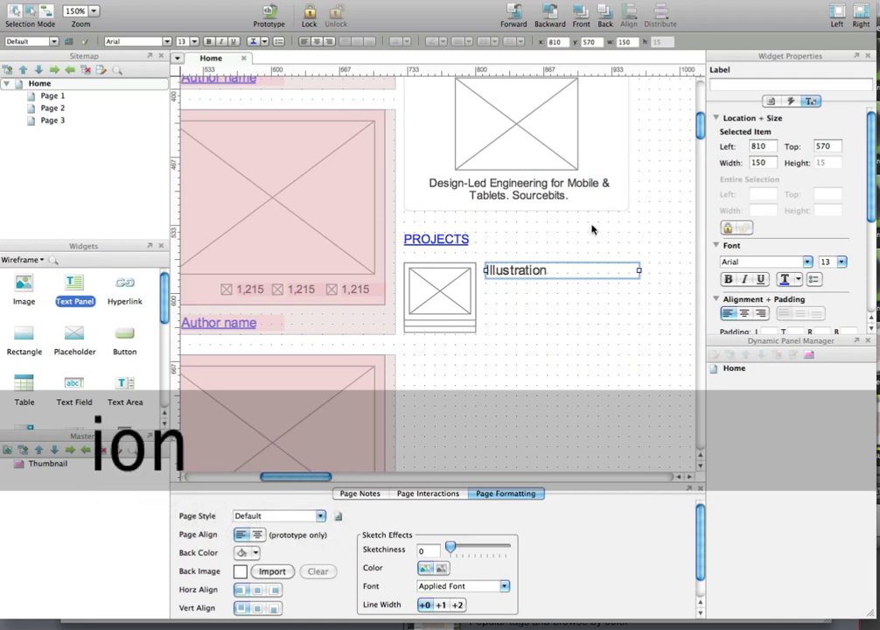
pyautogui.press('super+d')
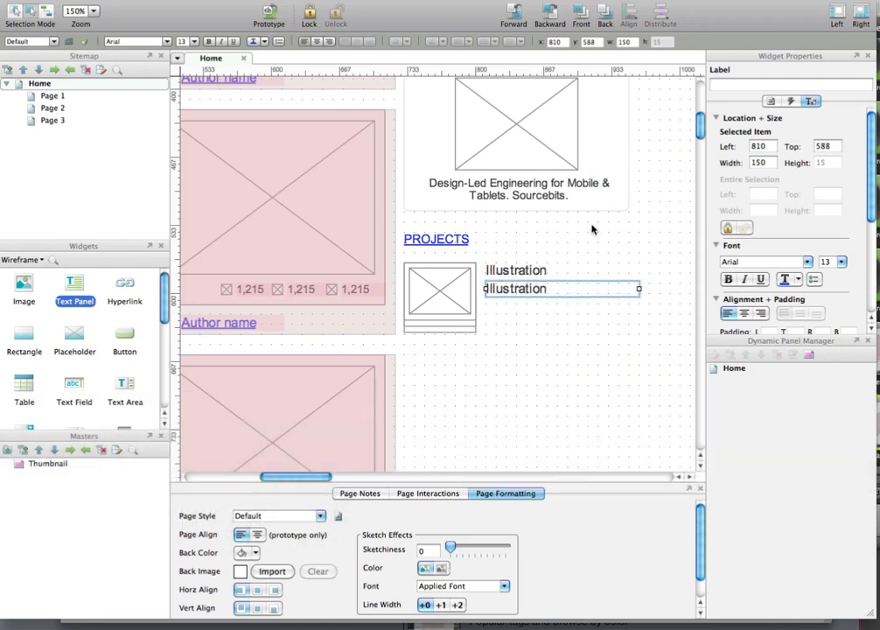
pyautogui.write('3 shots')
# - Duplicate the 3 shots text to x 810, y 605 and change its text to updated 5 min ago
pyautogui.hotkey('ctrl', 'd')
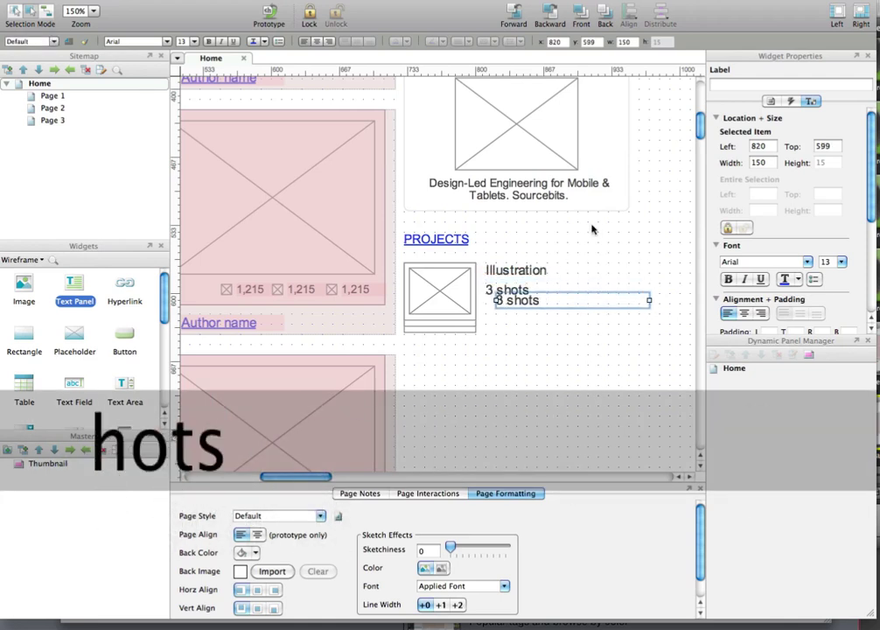
pyautogui.press('Down')
pyautogui.press('Down')
pyautogui.press('Down')
pyautogui.press('Down')
pyautogui.press('Down')
pyautogui.press('Down')
pyautogui.write('u')
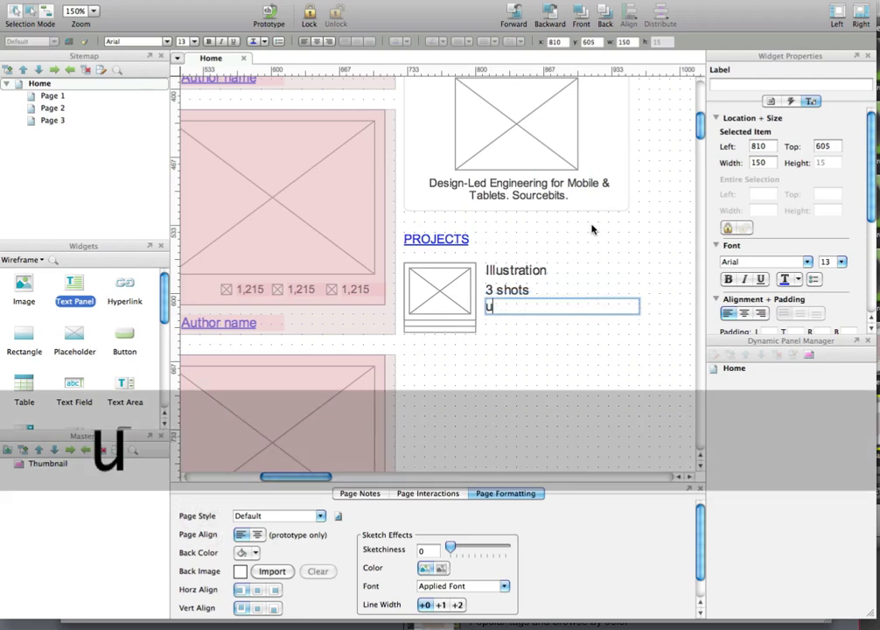
pyautogui.write('pdated 5 min ago')
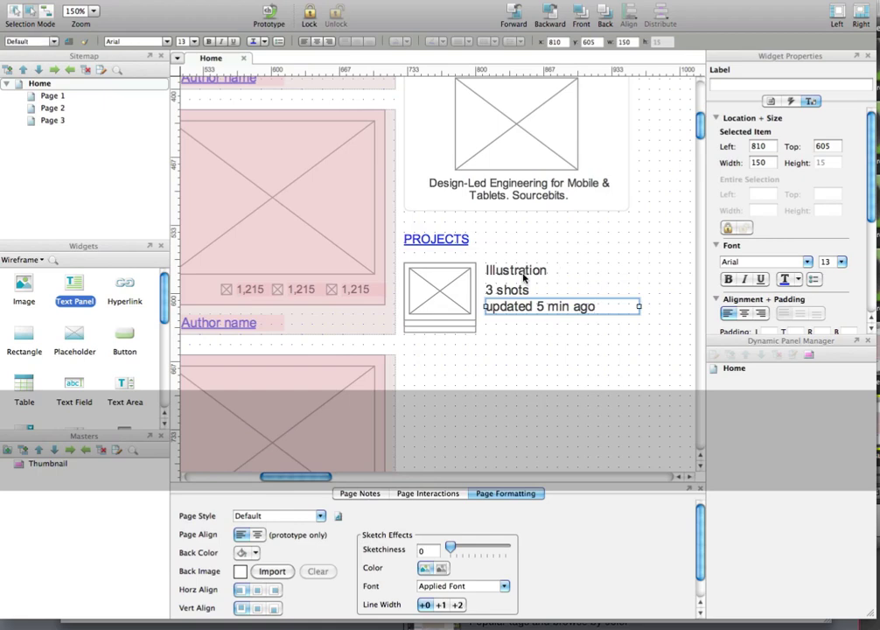
# - Set the font size of the 3 shots and updated 5 min ago texts to 11
pyautogui.keyDown('shift'); pyautogui.click(492, 290); pyautogui.keyUp('shift')
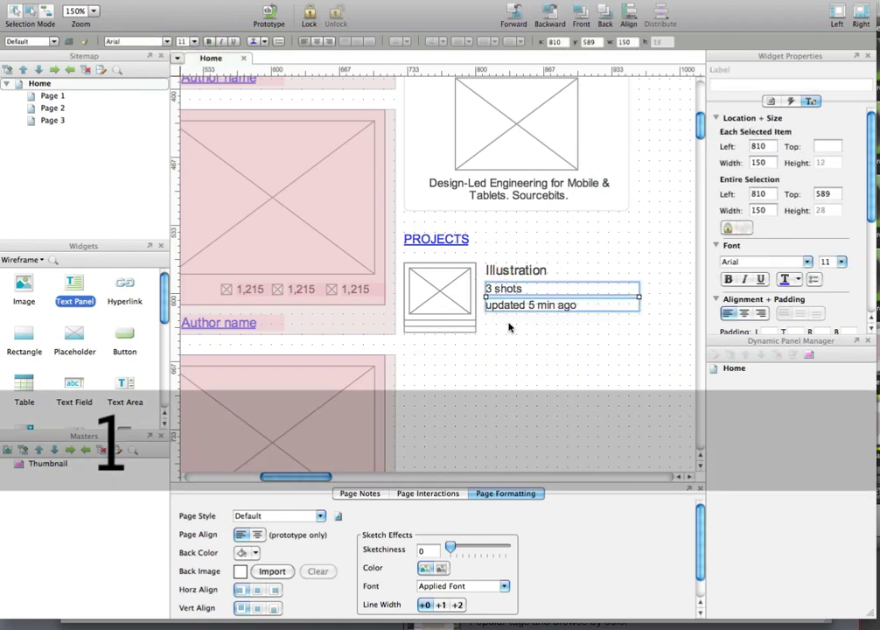
pyautogui.click(507, 325)
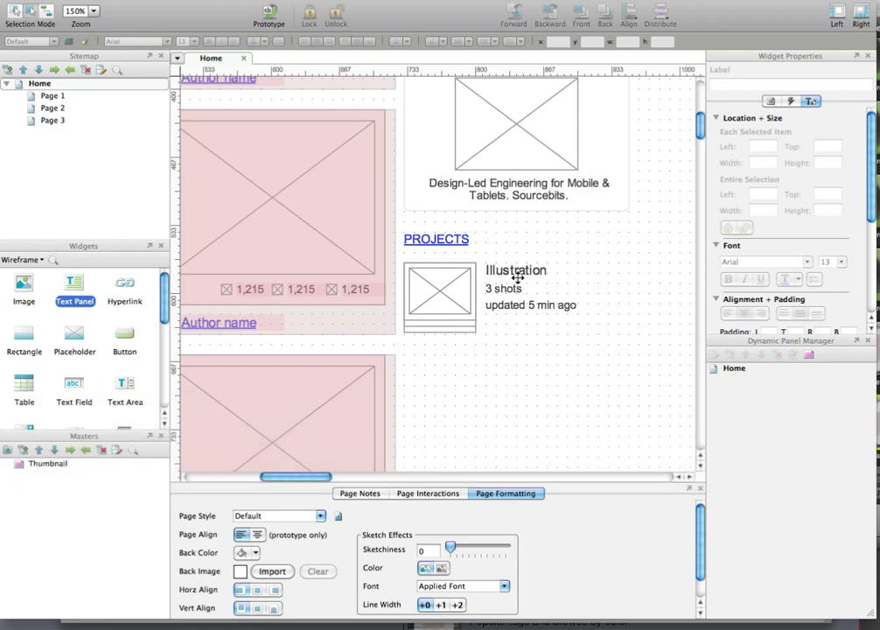
pyautogui.click(515, 271)
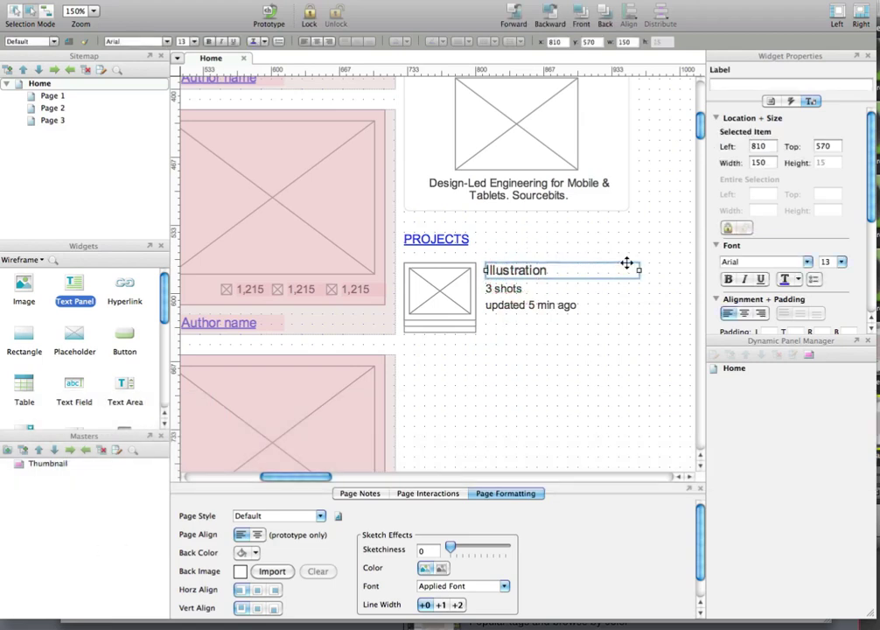
pyautogui.click(532, 355)
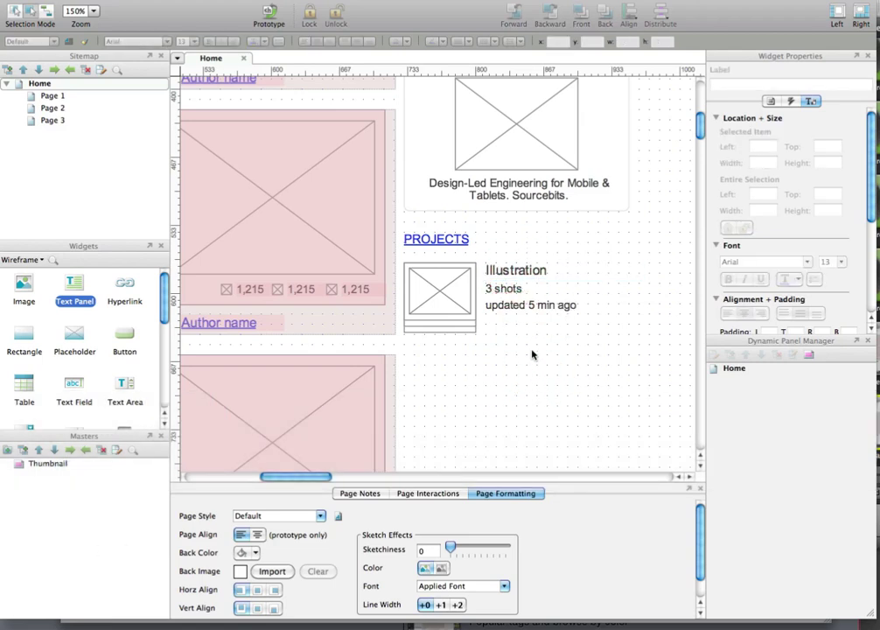
# - Cut the stacked project thumbnail and its three text lines from the Home page
pyautogui.scroll(-2, 533, 307)
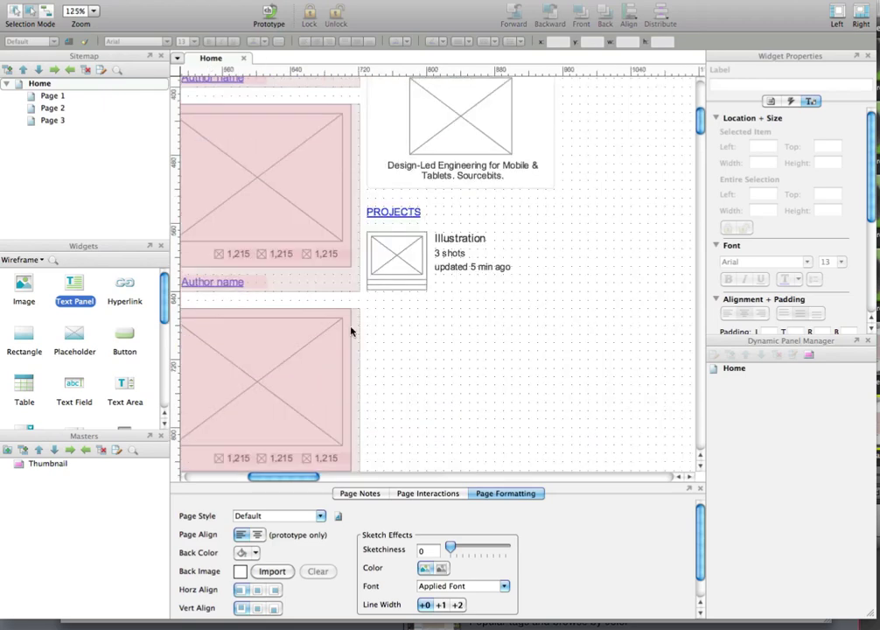
pyautogui.scroll(-1, 43, 336)
pyautogui.scroll(1, 57, 332)
pyautogui.moveTo(566, 326); pyautogui.dragTo(359, 226)
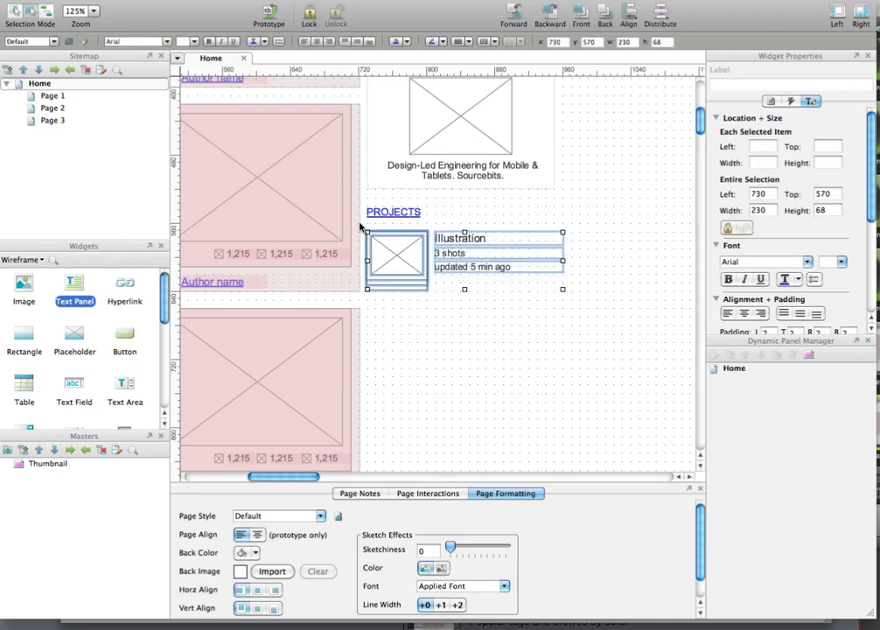
pyautogui.press('Delete')
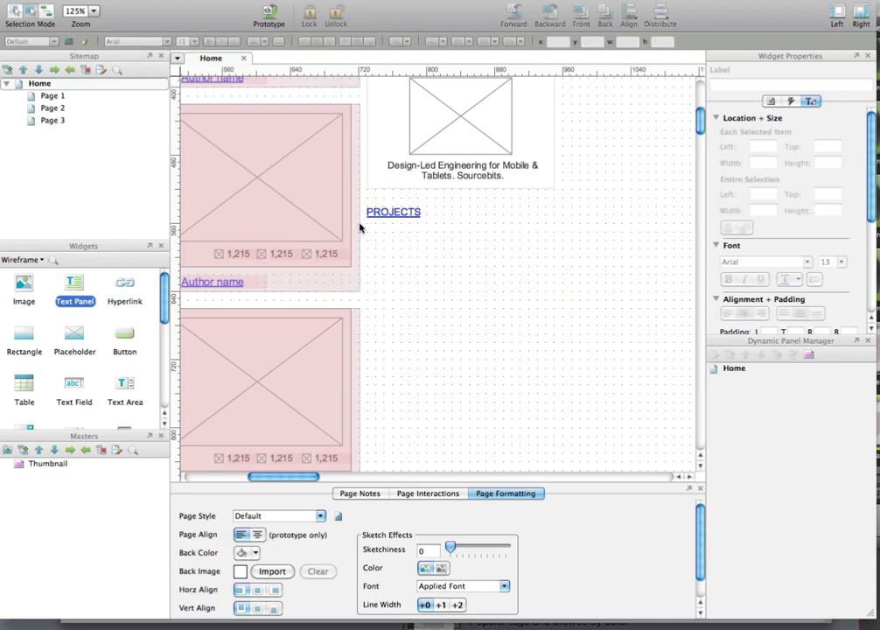
# - Create a new master below Thumbnail and name it Project item
pyautogui.click(35, 477)
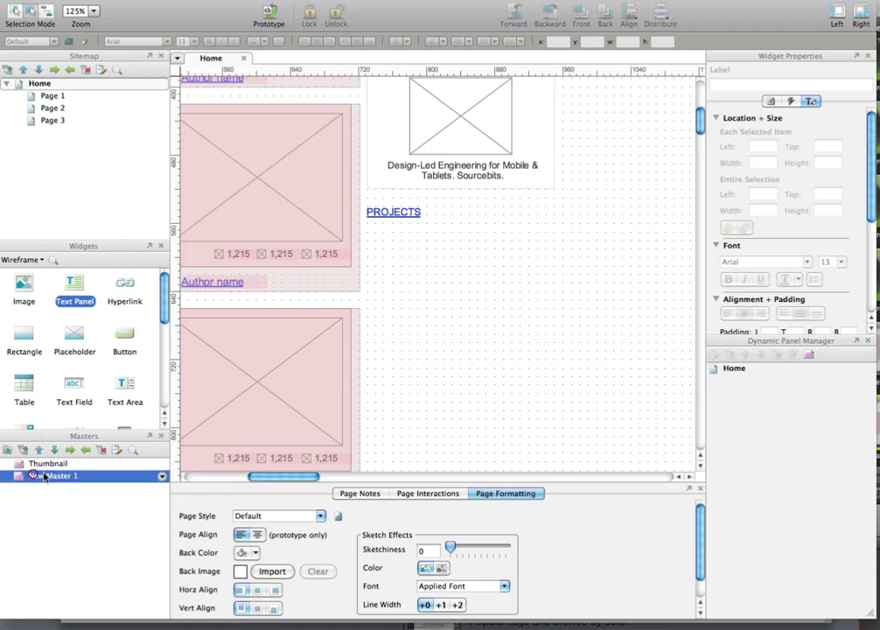
pyautogui.rightClick(42, 477)
pyautogui.click(39, 477)
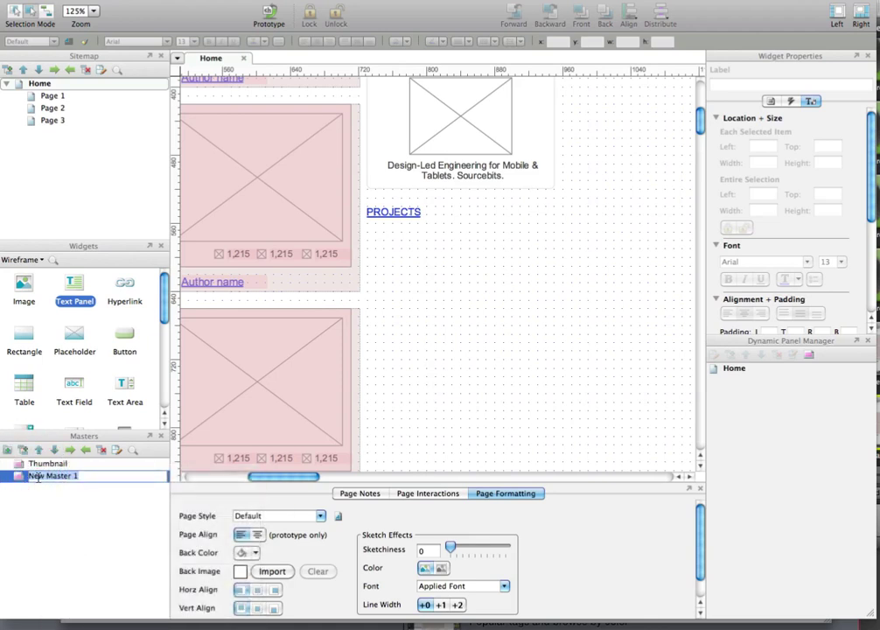
pyautogui.write('Project item')
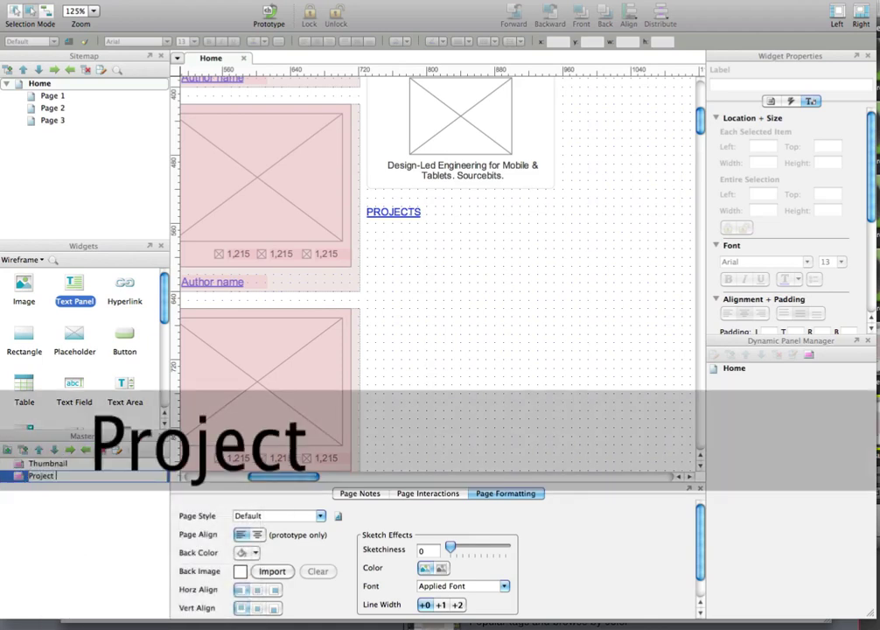
# - Open the Project item master, paste the cut project widgets, and move them to the canvas's upper-left corner near the origin
pyautogui.doubleClick(39, 477)
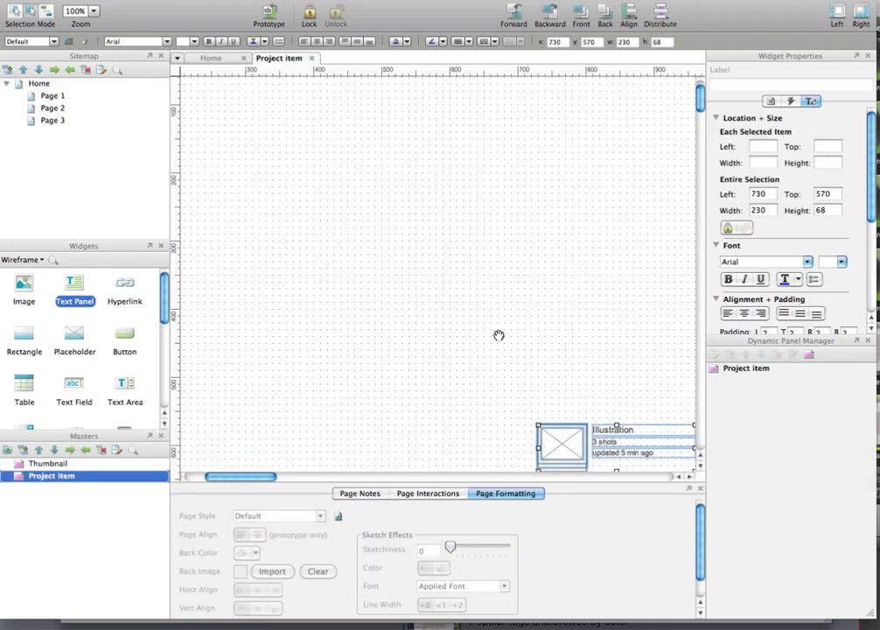
pyautogui.moveTo(498, 335); pyautogui.dragTo(224, 149)
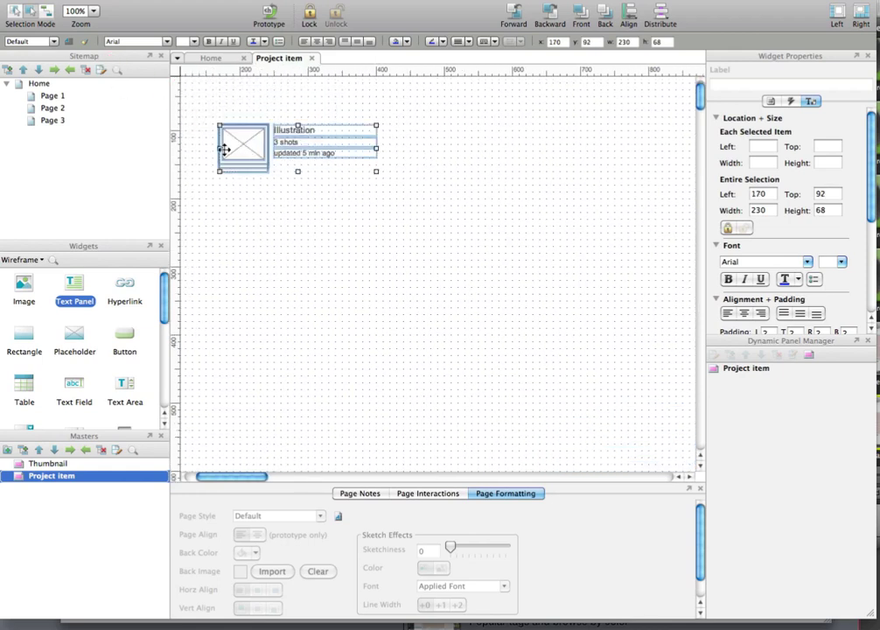
pyautogui.moveTo(322, 154); pyautogui.dragTo(220, 103)
pyautogui.click(238, 157)
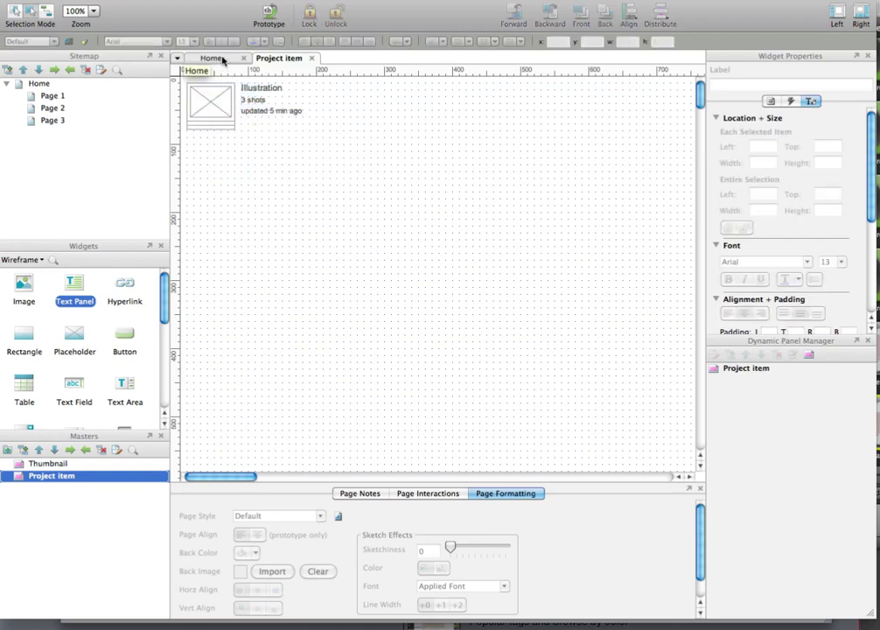
# - Place three instances of the Project item master stacked beneath the PROJECTS link on the Home page, starting at left 730
pyautogui.click(222, 58)
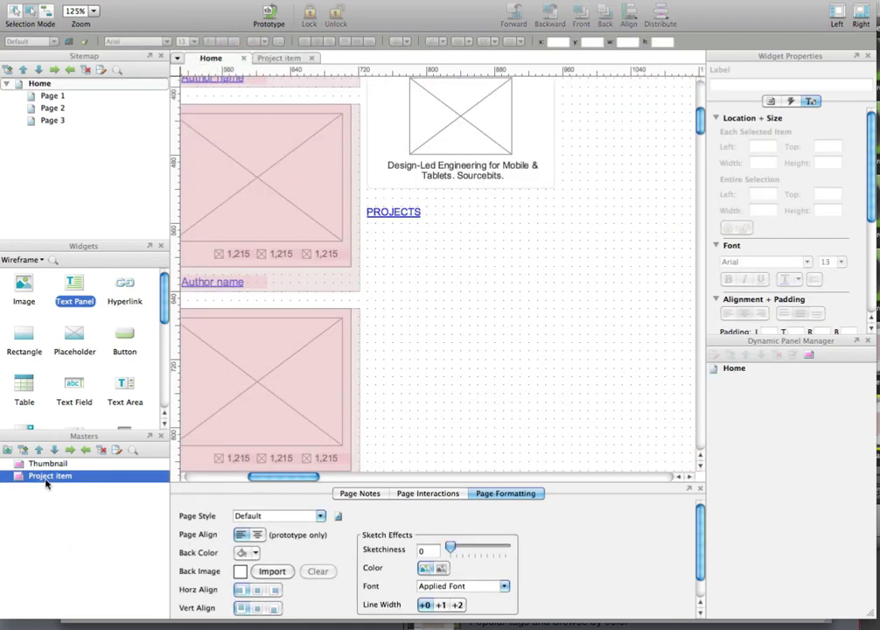
pyautogui.moveTo(47, 484); pyautogui.dragTo(368, 225)
pyautogui.moveTo(40, 478); pyautogui.dragTo(366, 294)
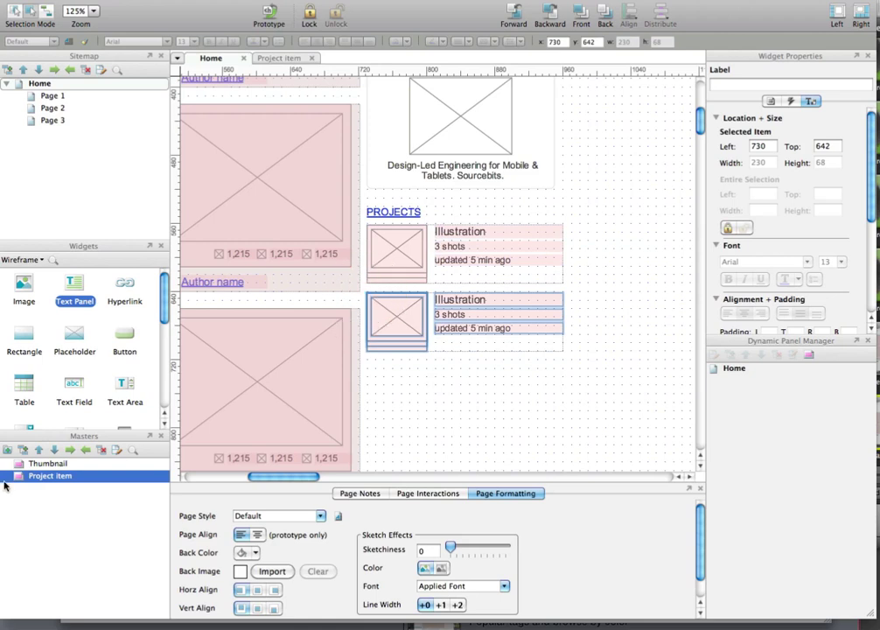
pyautogui.moveTo(16, 484); pyautogui.dragTo(367, 366)
pyautogui.click(625, 307)
# - Add a horizontal line between the first and second project items at left 730, top 630, and widen it to 230
pyautogui.scroll(-2, 607, 315)
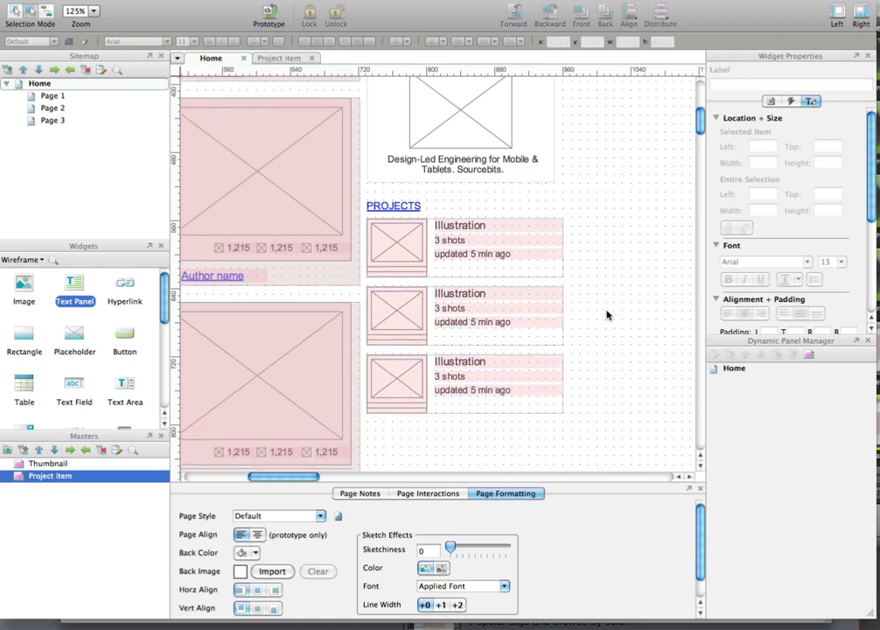
pyautogui.scroll(-1, 607, 315)
pyautogui.scroll(-5, 59, 350)
pyautogui.moveTo(75, 337); pyautogui.dragTo(370, 263)
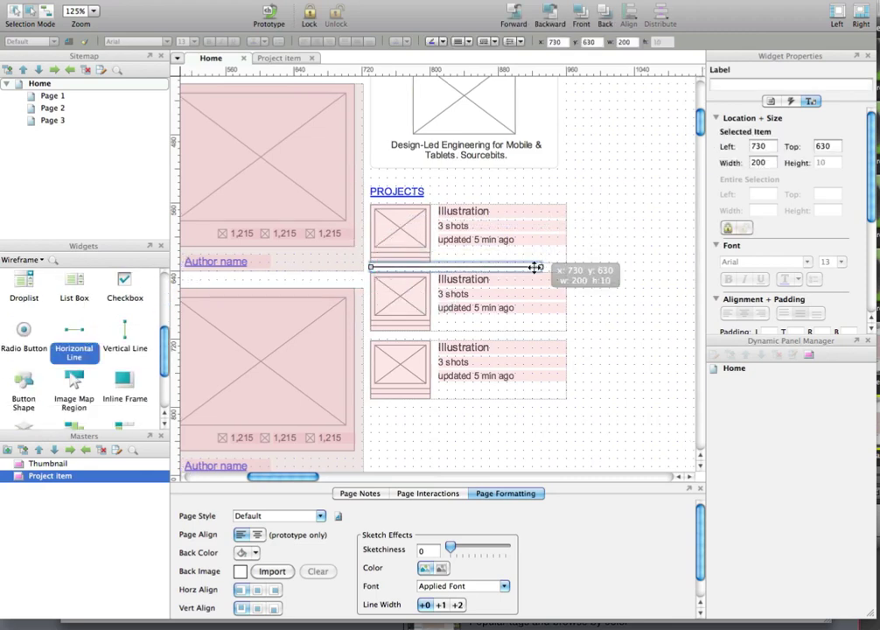
pyautogui.moveTo(536, 267); pyautogui.dragTo(564, 265)
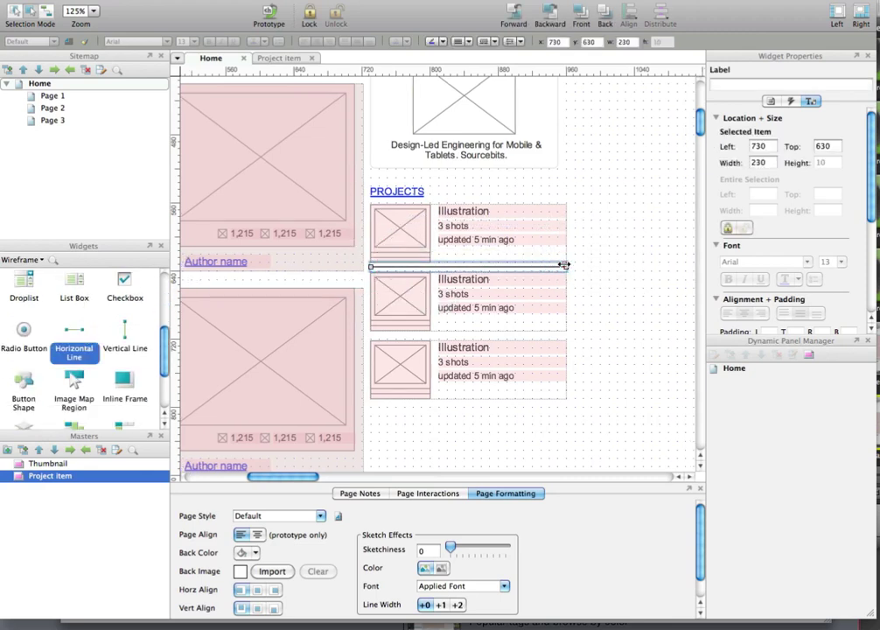
# - Duplicate the horizontal line and position the copy between the second and third project items at top 711
pyautogui.hotkey('ctrl', 'd')
pyautogui.hotkey('shift', 'Down')
pyautogui.hotkey('shift', 'Down')
pyautogui.hotkey('shift', 'Down')
pyautogui.hotkey('shift', 'Down')
pyautogui.hotkey('shift', 'Down')
pyautogui.hotkey('shift', 'Down')
pyautogui.hotkey('shift', 'Down')
pyautogui.hotkey('shift', 'Down')
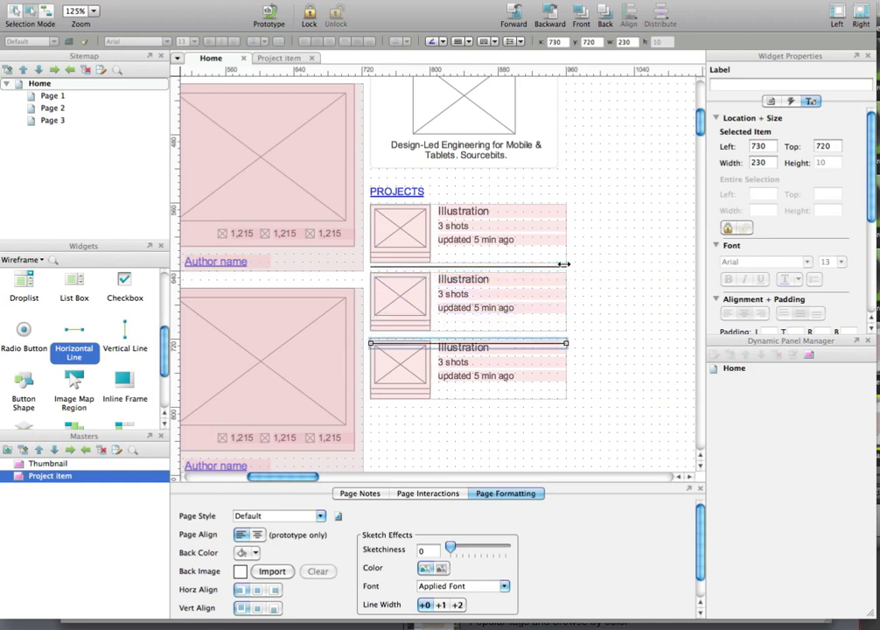
pyautogui.press('Up')
pyautogui.press('Up')
pyautogui.press('Up')
pyautogui.press('Up')
pyautogui.press('Up')
pyautogui.press('Up')
pyautogui.press('Up')
pyautogui.press('Up')
pyautogui.press('Up')
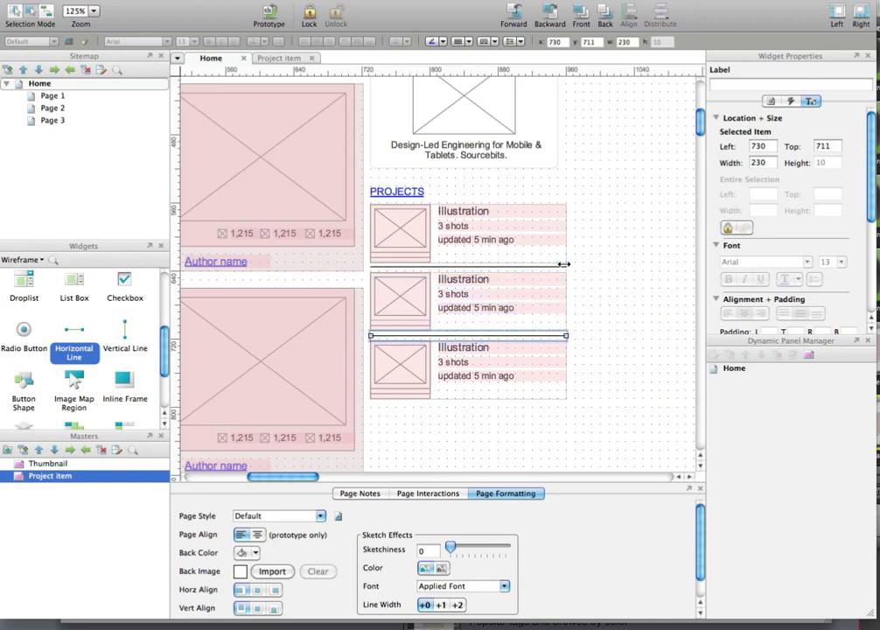
pyautogui.click(574, 264)
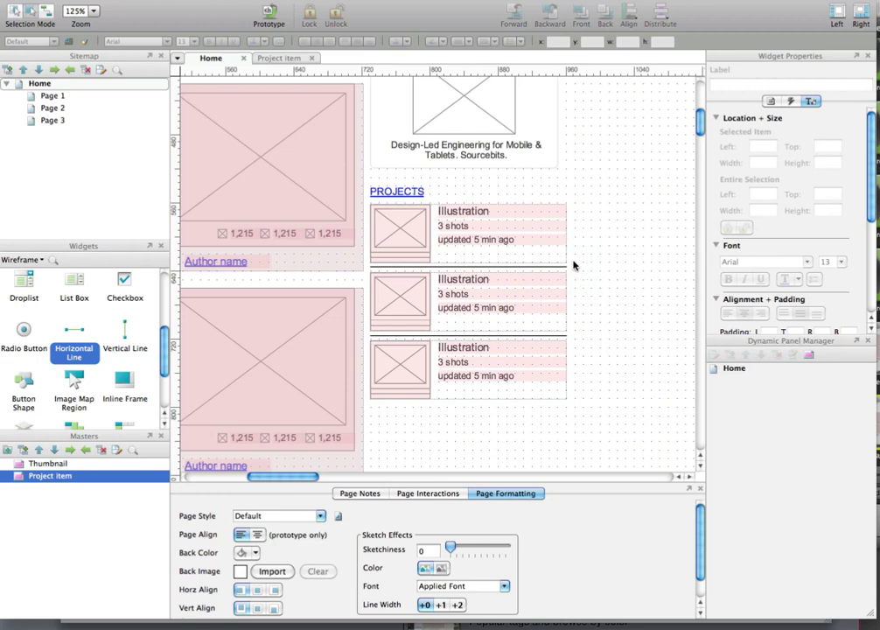
# - Generate the prototype and examine the projects list and its divider lines in the browser
pyautogui.click(261, 14)
pyautogui.press('Return')
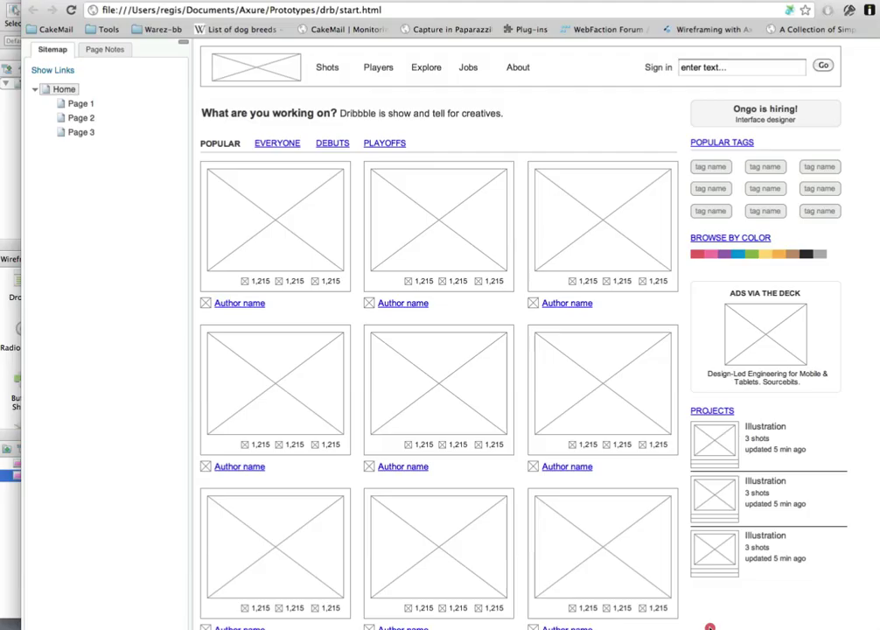
pyautogui.click(705, 619)
pyautogui.scroll(-3, 756, 458)
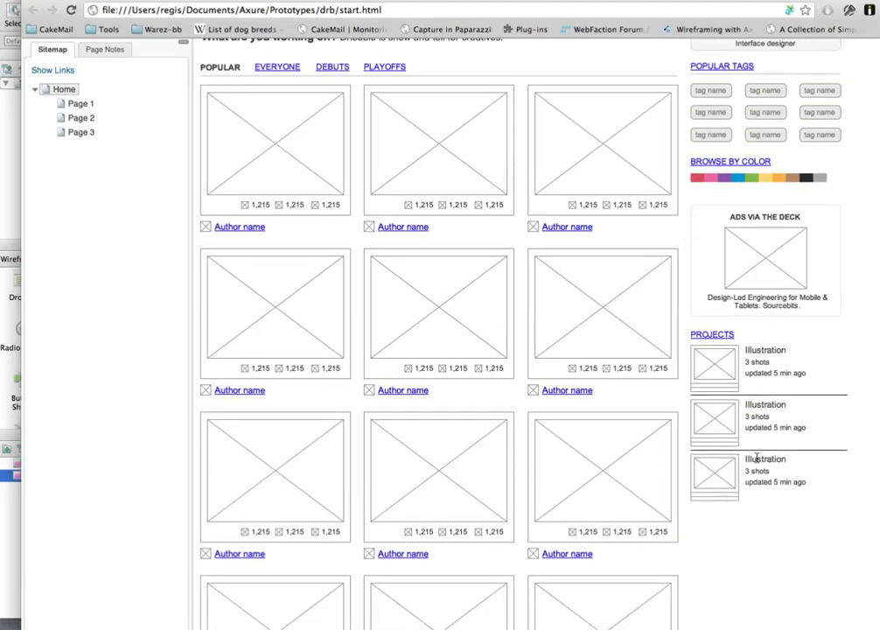
pyautogui.scroll(-2, 743, 381)
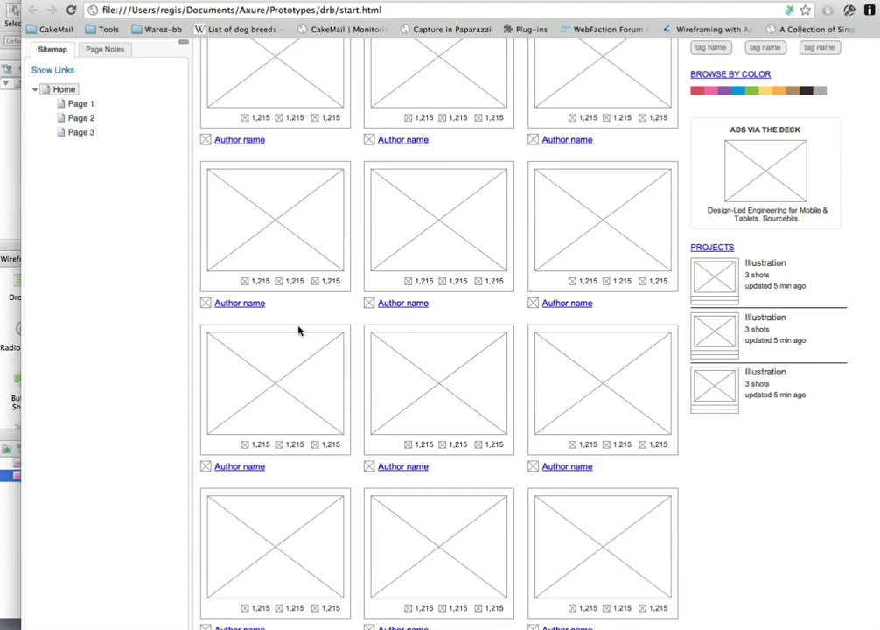
# - Return to the Axure wireframe and change the color of both project divider lines to light gray
pyautogui.click(19, 207)
pyautogui.click(530, 265)
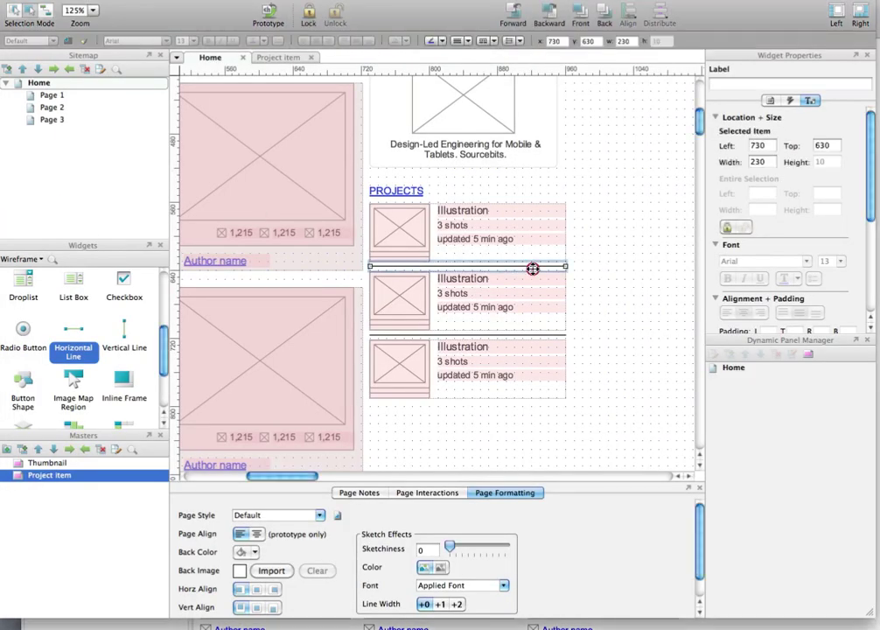
pyautogui.keyDown('shift'); pyautogui.click(520, 335); pyautogui.keyUp('shift')
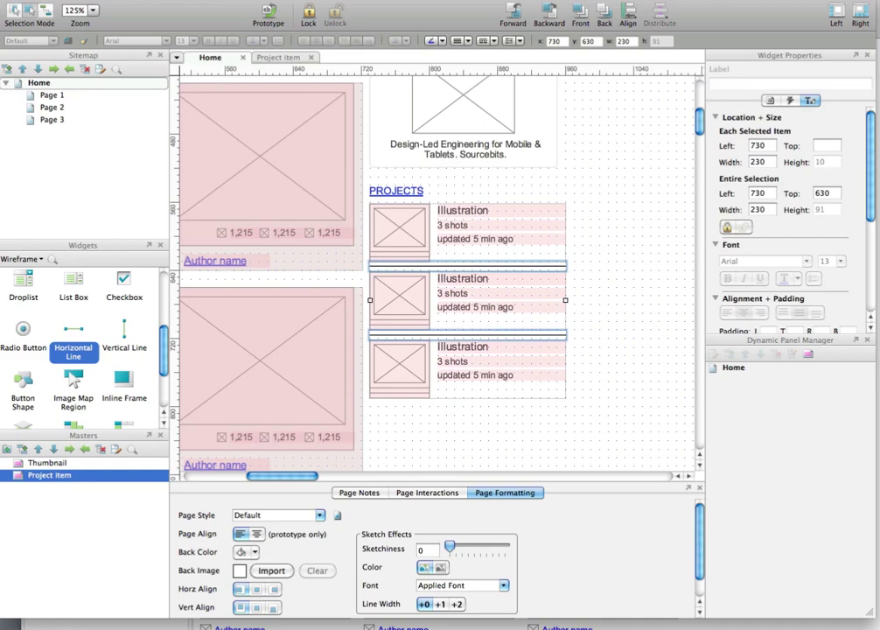
pyautogui.click(443, 42)
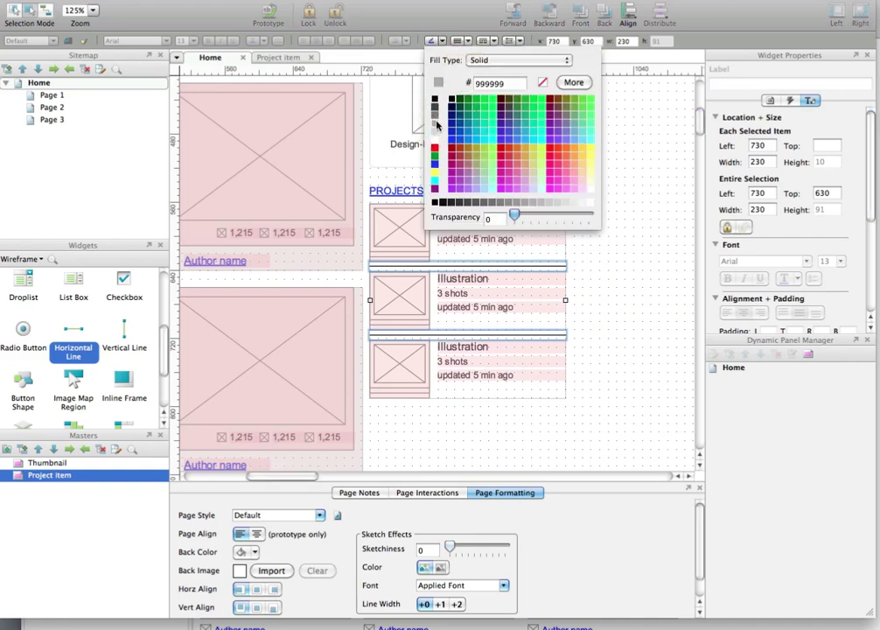
pyautogui.click(436, 131)
pyautogui.click(589, 183)
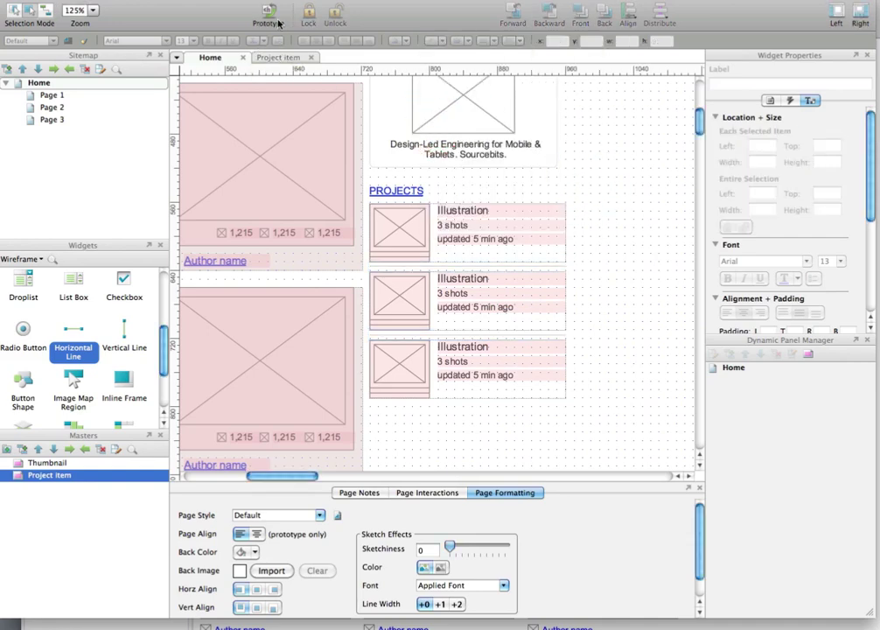
# - Regenerate the prototype to check the recolored dividers, and examine the Projects and Rookies sections of the live Dribbble page
pyautogui.click(276, 24)
pyautogui.press('Return')
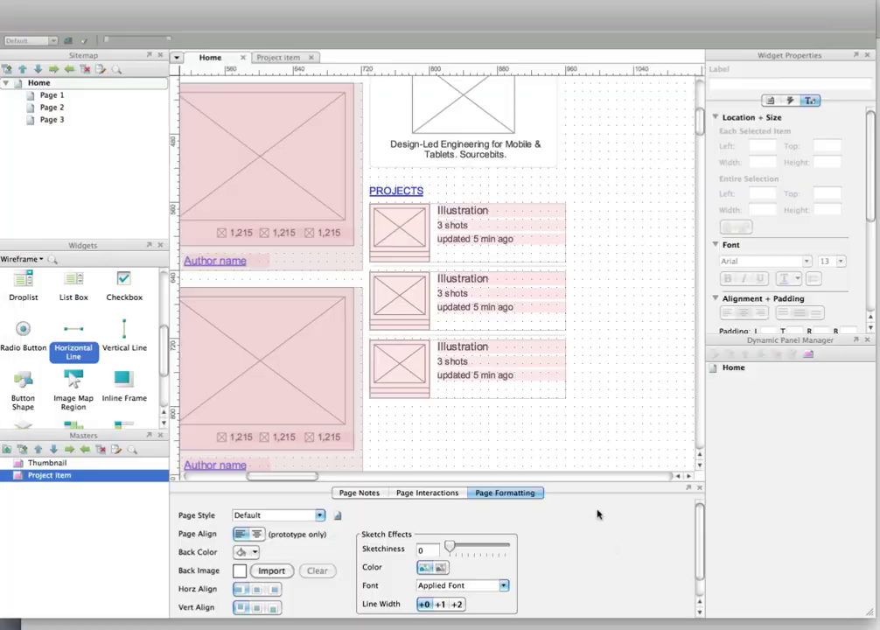
pyautogui.scroll(-3, 716, 441)
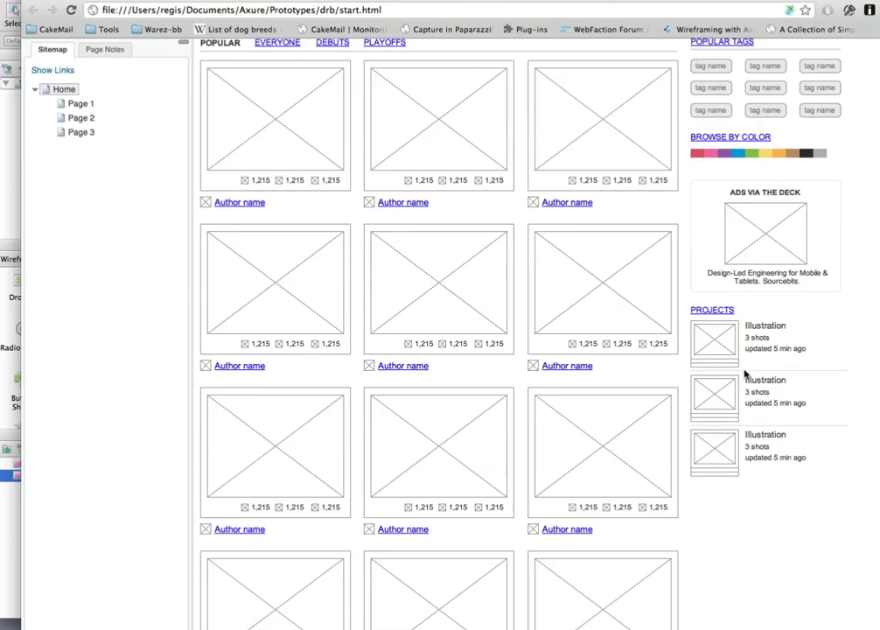
pyautogui.scroll(-1, 744, 374)
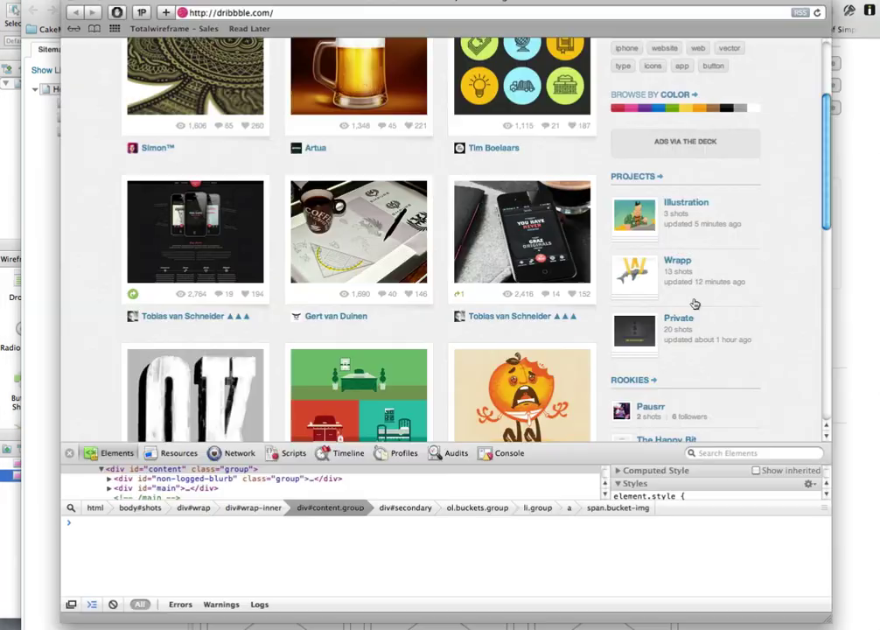
pyautogui.scroll(-5, 791, 357)
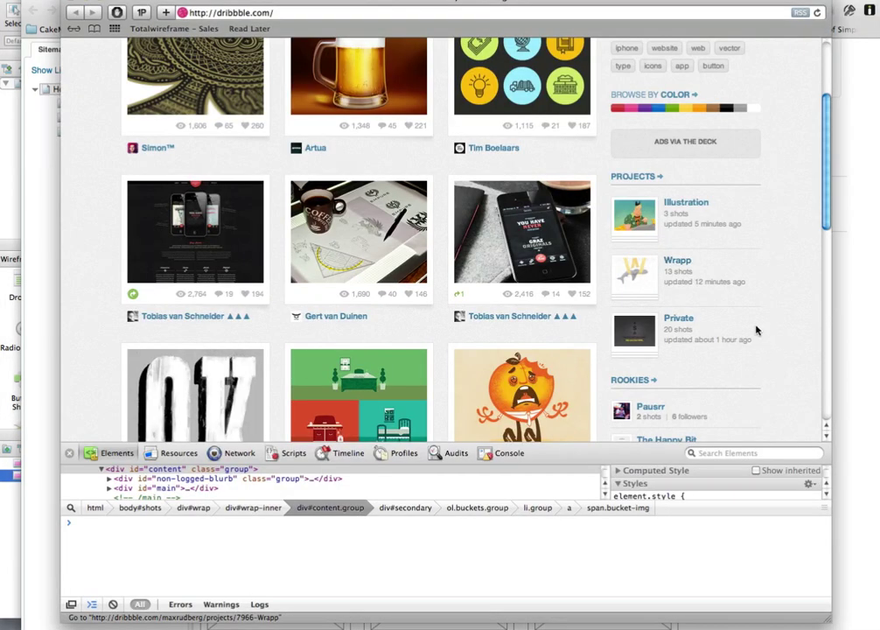
pyautogui.scroll(-5, 757, 330)
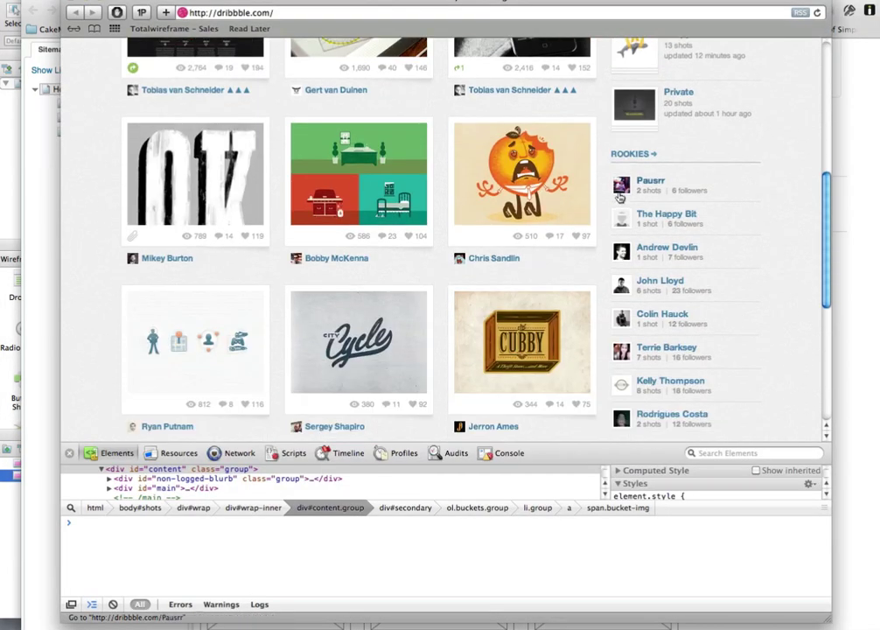
pyautogui.scroll(-1, 649, 173)
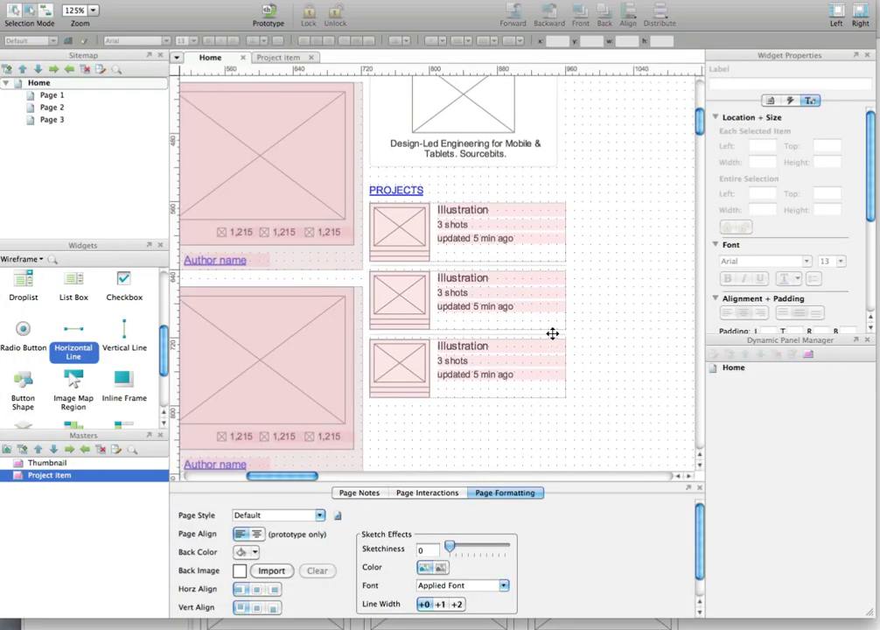
# - Duplicate the PROJECTS link and move the copy below the third project item, to top 816
pyautogui.scroll(-1, 455, 228)
pyautogui.click(410, 171)
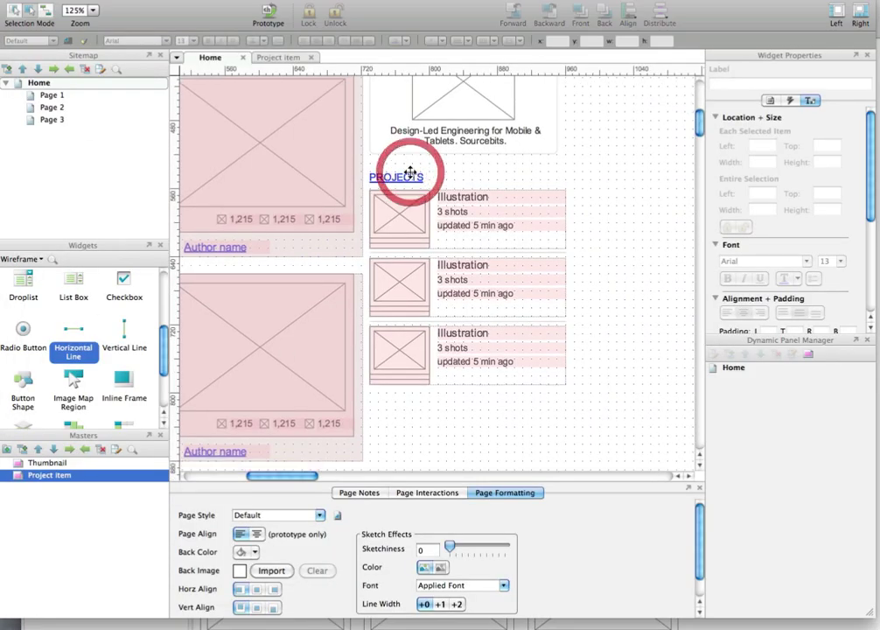
pyautogui.click(407, 178)
pyautogui.hotkey('ctrl', 'd')
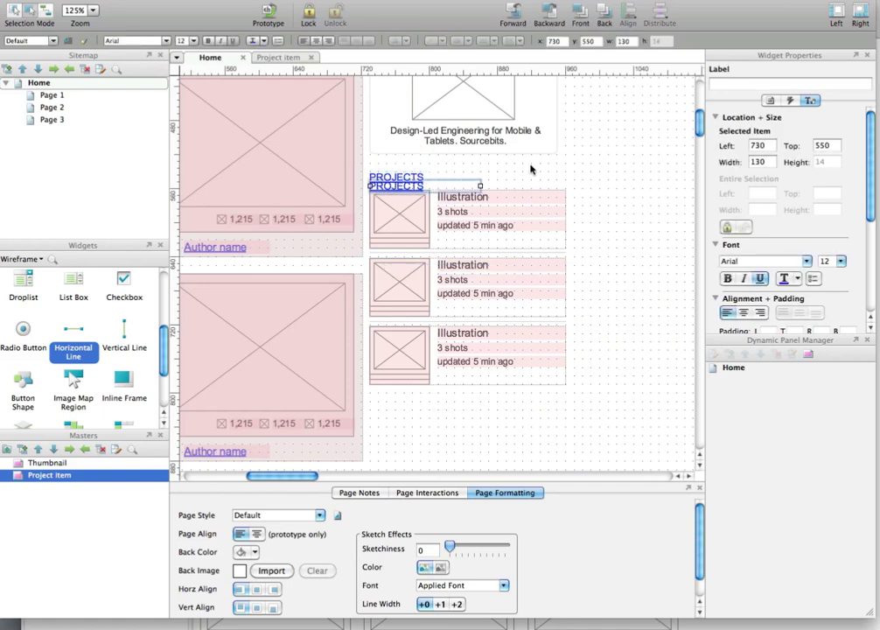
pyautogui.hotkey('shift', 'Down')
pyautogui.hotkey('shift', 'Down')
pyautogui.hotkey('shift', 'Down')
pyautogui.hotkey('shift', 'Down')
pyautogui.hotkey('shift', 'Down')
pyautogui.hotkey('shift', 'Down')
pyautogui.hotkey('shift', 'Down')
pyautogui.hotkey('shift', 'Down')
pyautogui.hotkey('shift', 'Down')
pyautogui.hotkey('shift', 'Down')
pyautogui.hotkey('shift', 'Down')
pyautogui.hotkey('shift', 'Down')
pyautogui.hotkey('shift', 'Down')
pyautogui.hotkey('shift', 'Down')
pyautogui.hotkey('shift', 'Down')
pyautogui.hotkey('shift', 'Down')
pyautogui.hotkey('shift', 'Down')
pyautogui.hotkey('shift', 'Down')
pyautogui.hotkey('shift', 'Down')
pyautogui.hotkey('shift', 'Down')
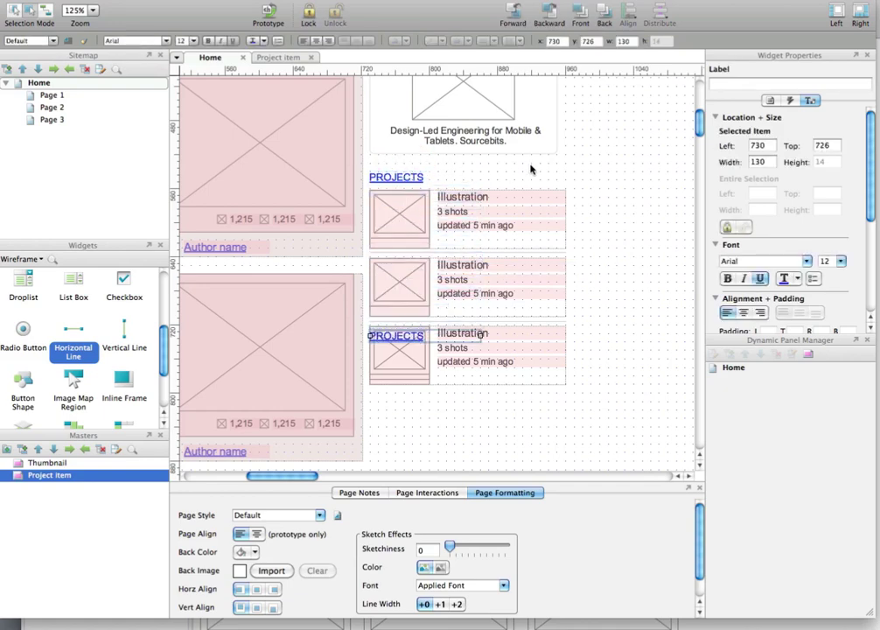
pyautogui.hotkey('shift', 'Down')
pyautogui.hotkey('shift', 'Down')
pyautogui.hotkey('shift', 'Down')
# - Replace the text of the copied link with ROOKIES
pyautogui.press('Return')
pyautogui.write('ROOKIES')
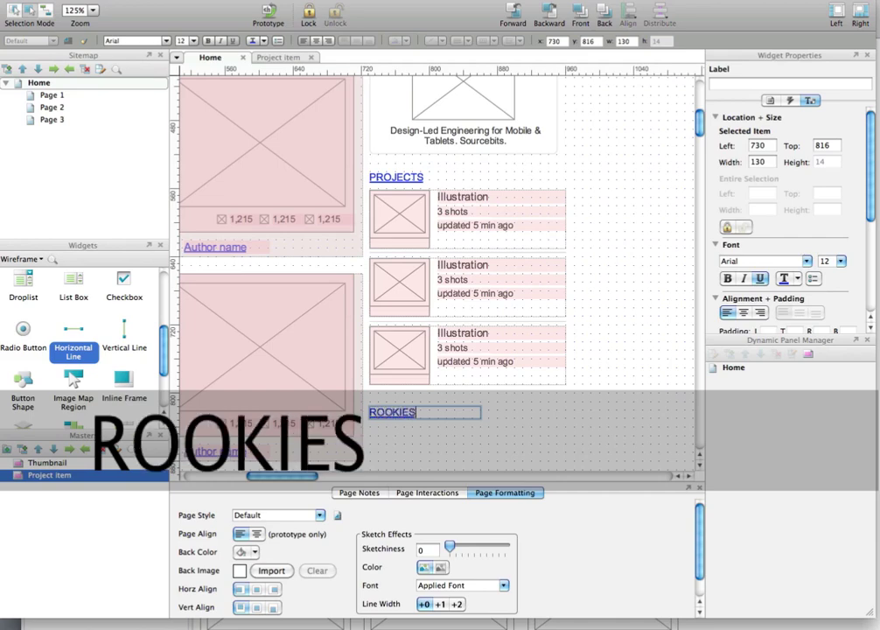
pyautogui.click(599, 183)
# - Add a rectangle beneath the ROOKIES link at left 730, top 840, and set its size to 32 by 32
pyautogui.scroll(-5, 599, 188)
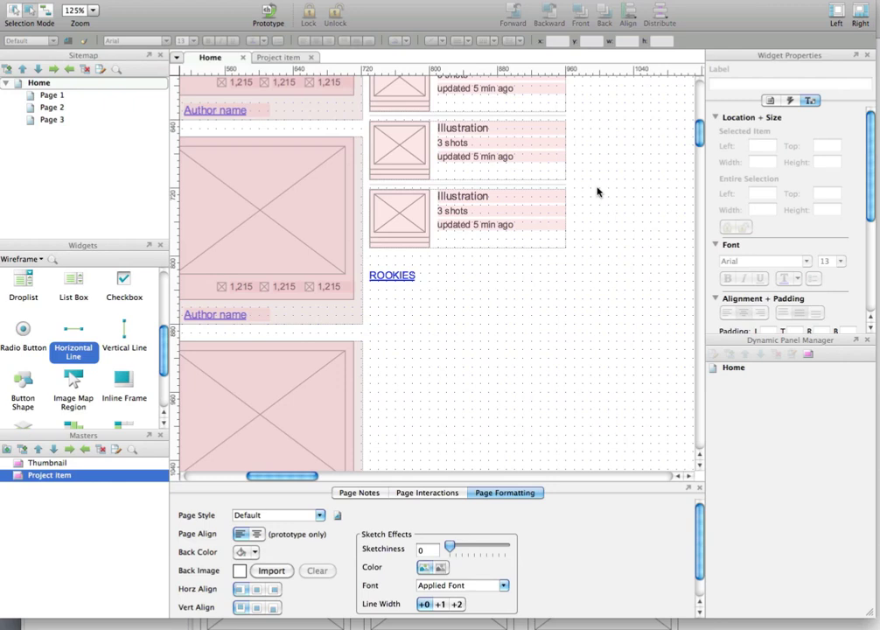
pyautogui.scroll(5, 76, 293)
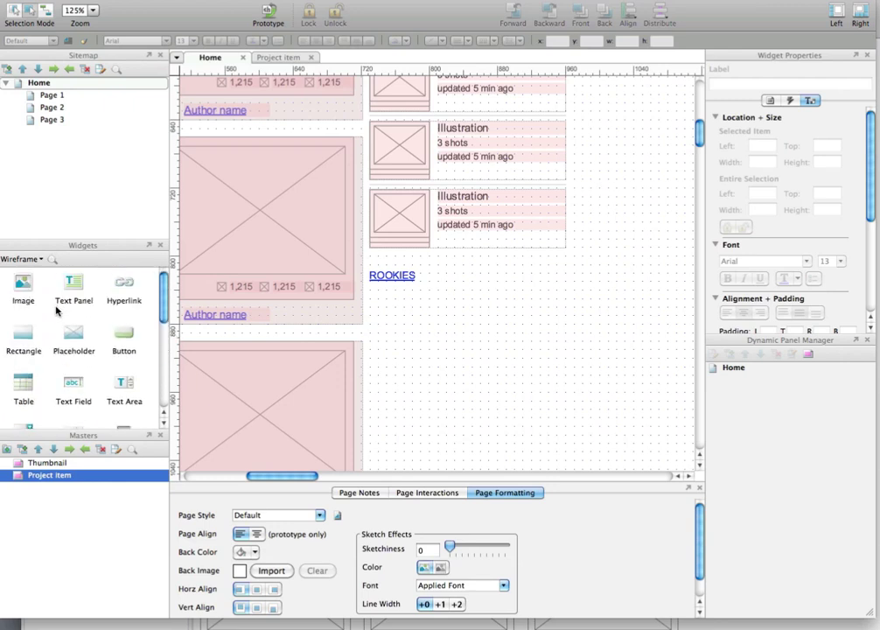
pyautogui.moveTo(26, 337); pyautogui.dragTo(369, 296)
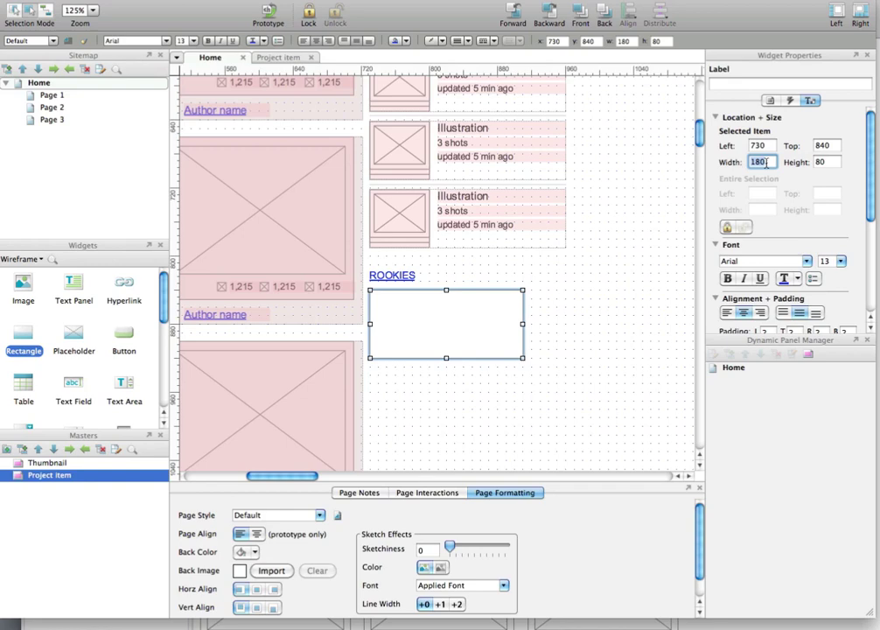
pyautogui.write('32')
pyautogui.press('Tab')
pyautogui.write('32')
pyautogui.press('Tab')
pyautogui.click(474, 351)
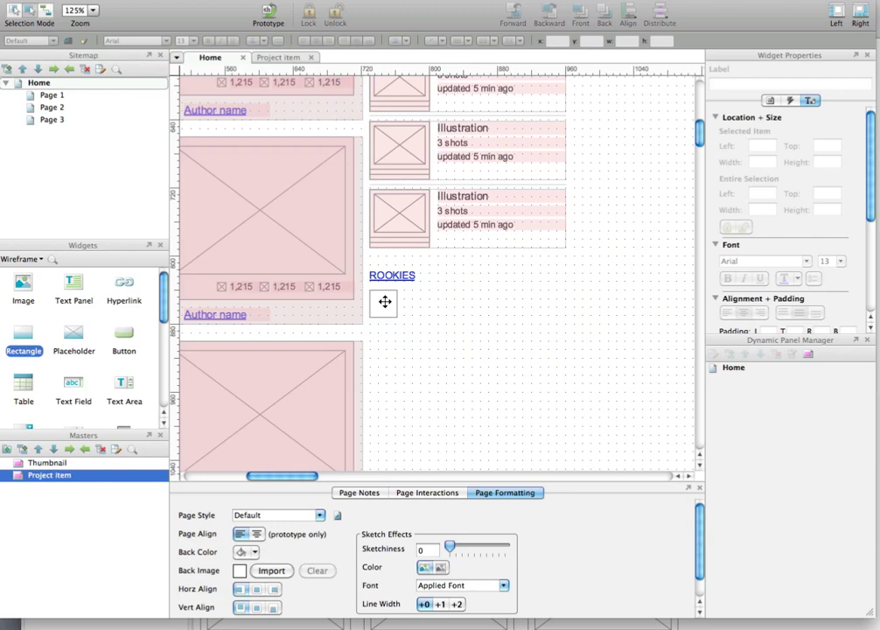
# - Add a placeholder, size it to 28 by 28, and move it inside the small square beneath ROOKIES at left 732, top 842
pyautogui.moveTo(70, 354); pyautogui.dragTo(426, 349)
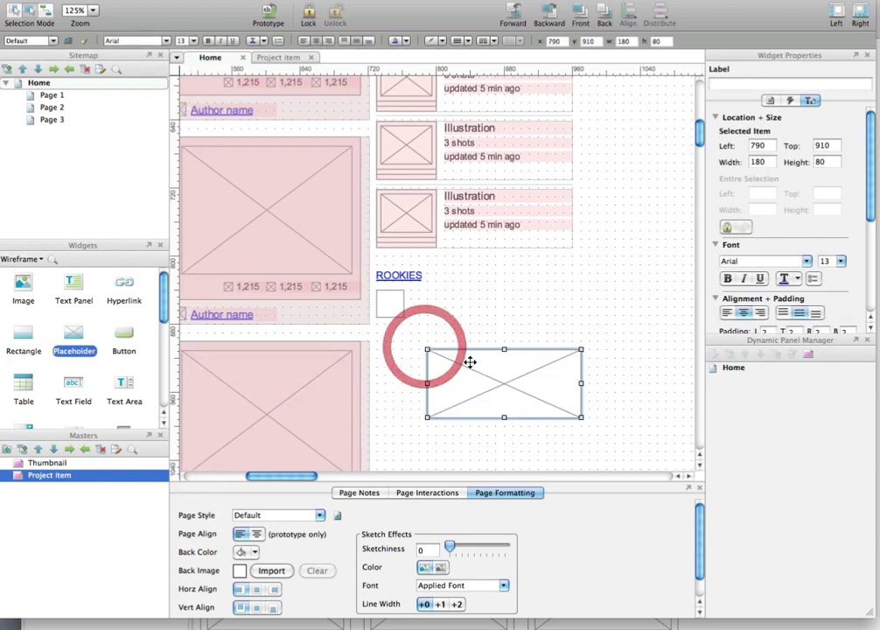
pyautogui.click(758, 161)
pyautogui.write('28')
pyautogui.press('Tab')
pyautogui.write('28')
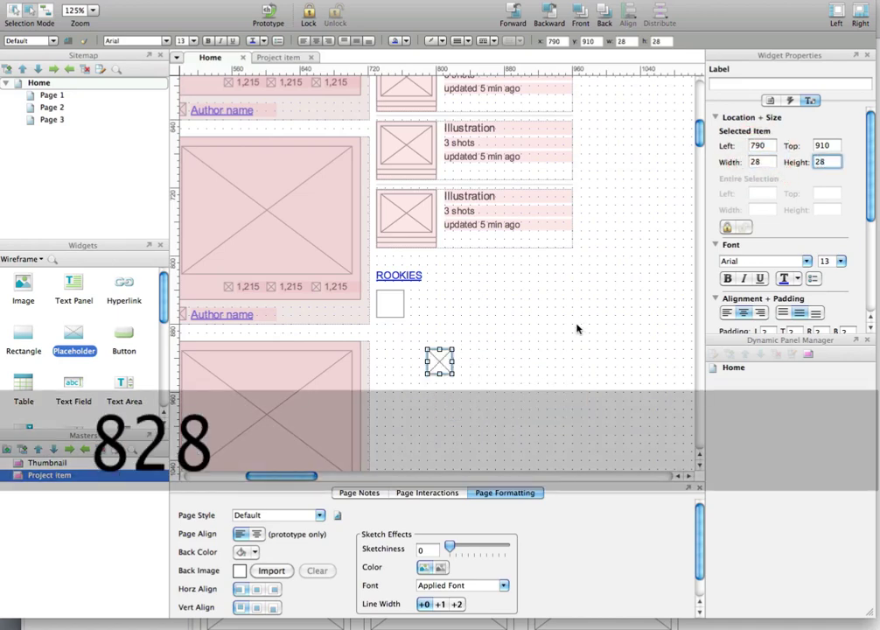
pyautogui.moveTo(436, 365); pyautogui.dragTo(391, 304)
pyautogui.click(487, 324)
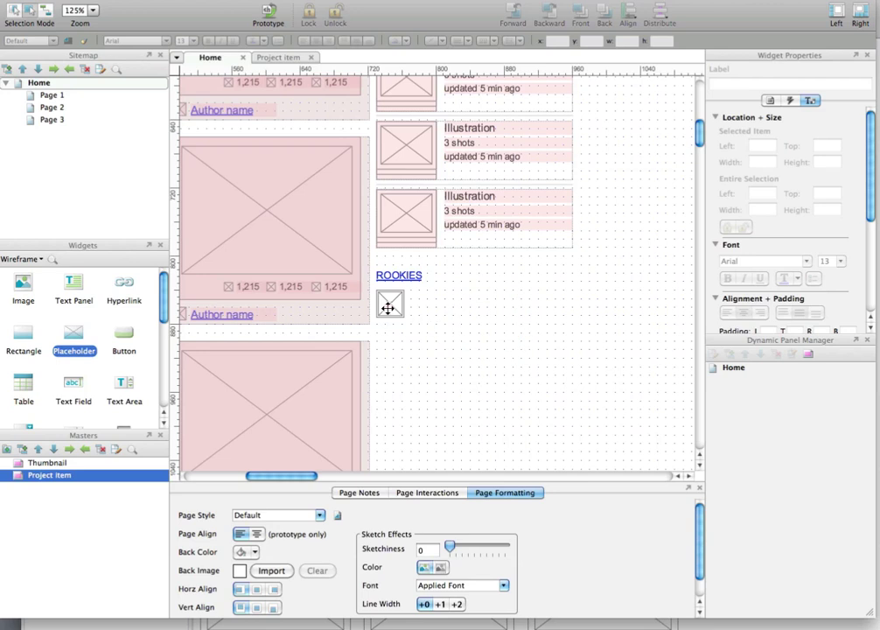
# - Resize the avatar placeholder to 25 by 25 and recenter it within its square at left 734, top 843
pyautogui.click(390, 305)
pyautogui.doubleClick(765, 163)
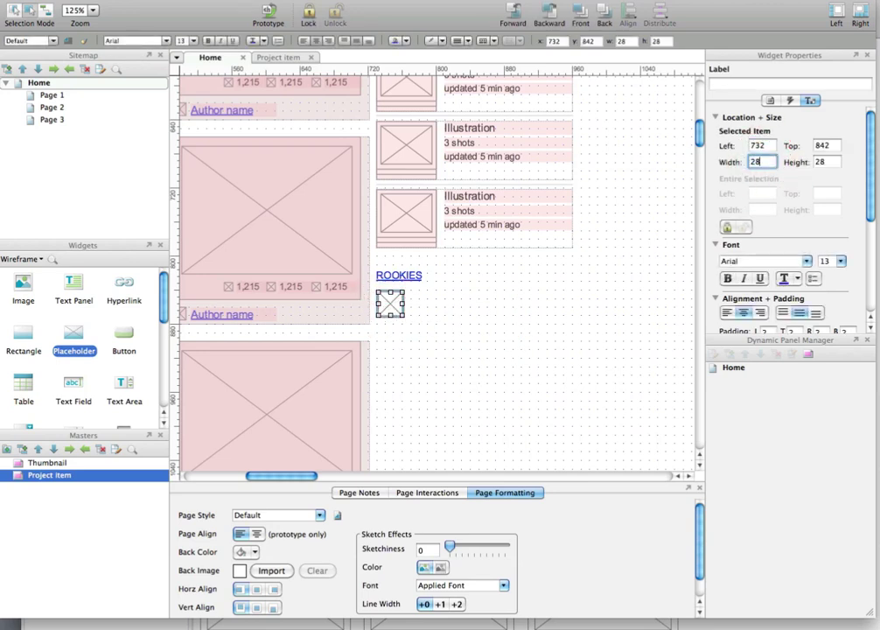
pyautogui.write('25')
pyautogui.press('Tab')
pyautogui.write('25')
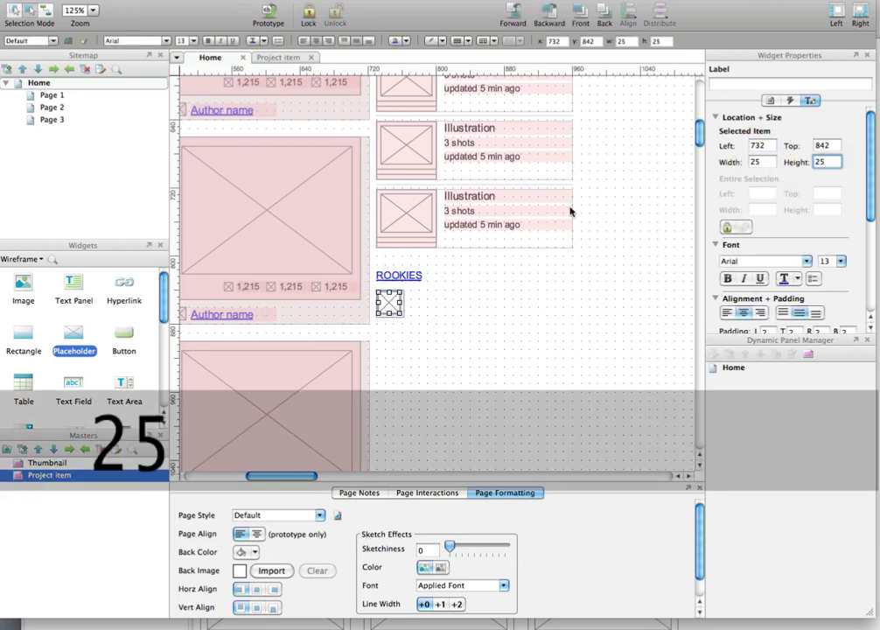
pyautogui.click(493, 349)
pyautogui.moveTo(389, 302); pyautogui.dragTo(396, 301)
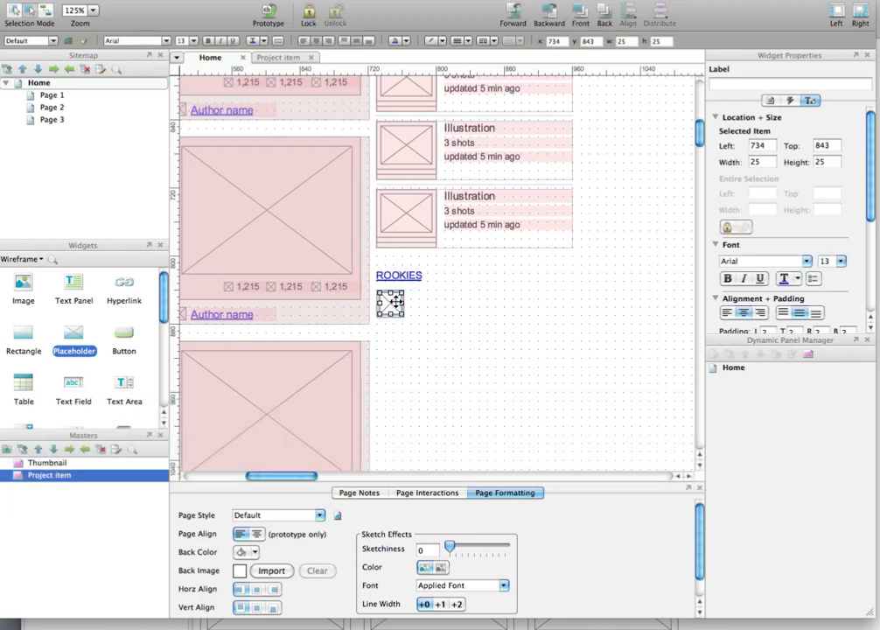
# - Add a text panel beside the rookie avatar at left 770, top 840, and fill it with a placeholder full name
pyautogui.click(502, 262)
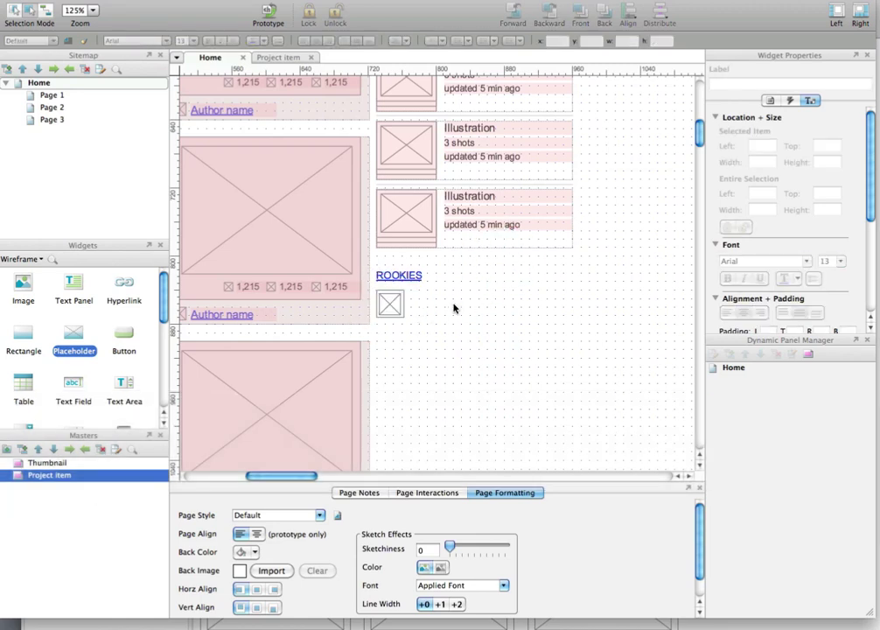
pyautogui.moveTo(73, 284); pyautogui.dragTo(409, 292)
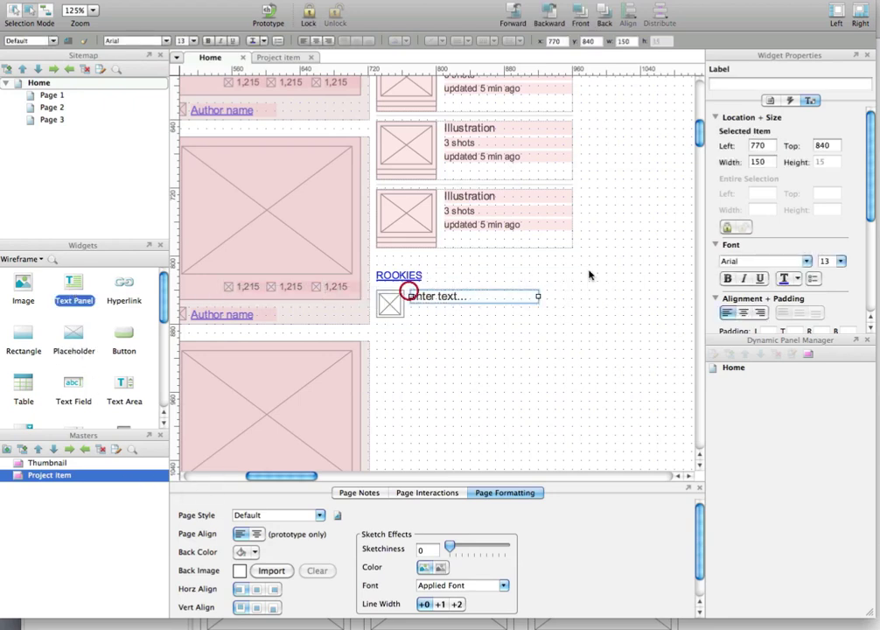
pyautogui.write('John Doe')
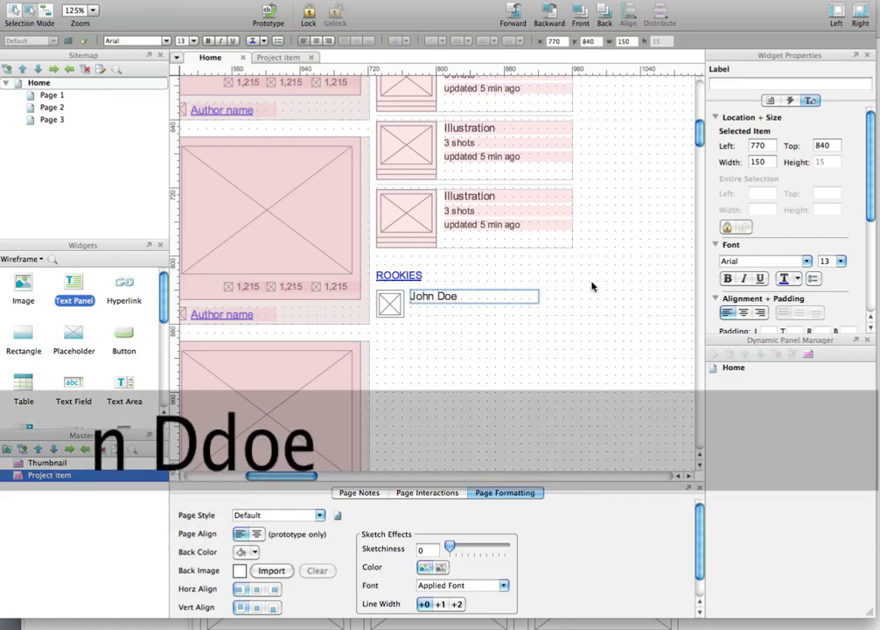
# - Add a second text panel below the rookie's name reading "2 shots | 6 followers"
pyautogui.moveTo(72, 286); pyautogui.dragTo(432, 336)
pyautogui.write('2 shots')
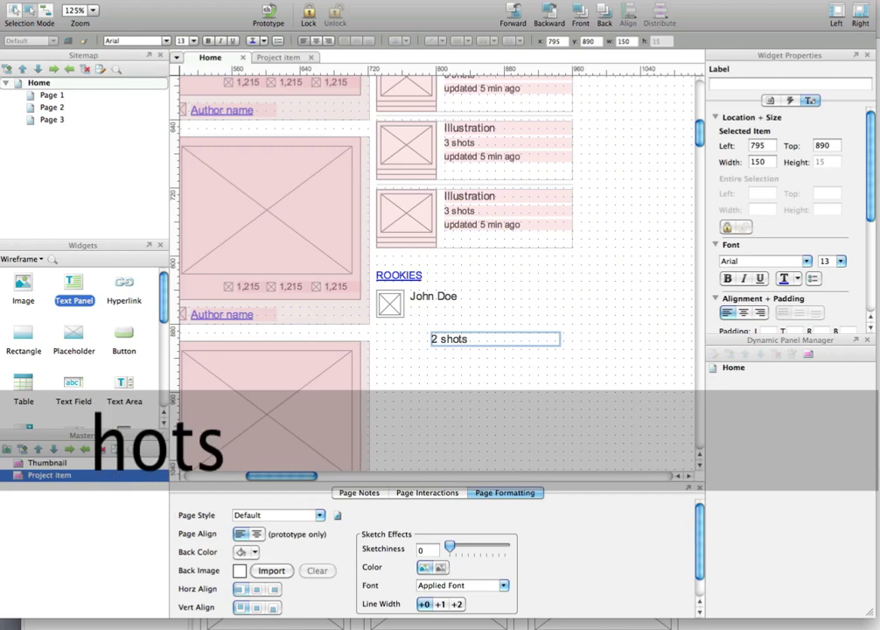
pyautogui.write(' |')
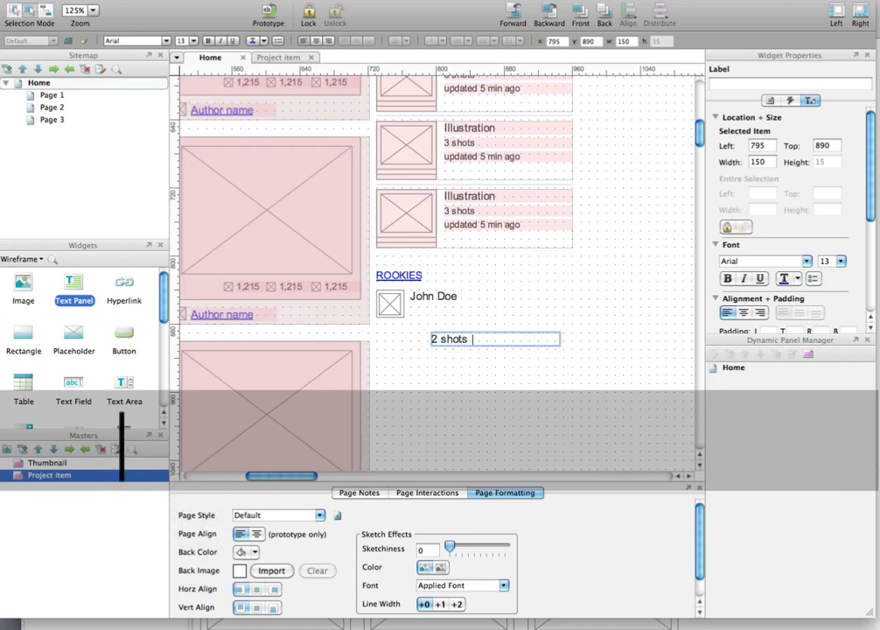
pyautogui.write(' 6 followrs')
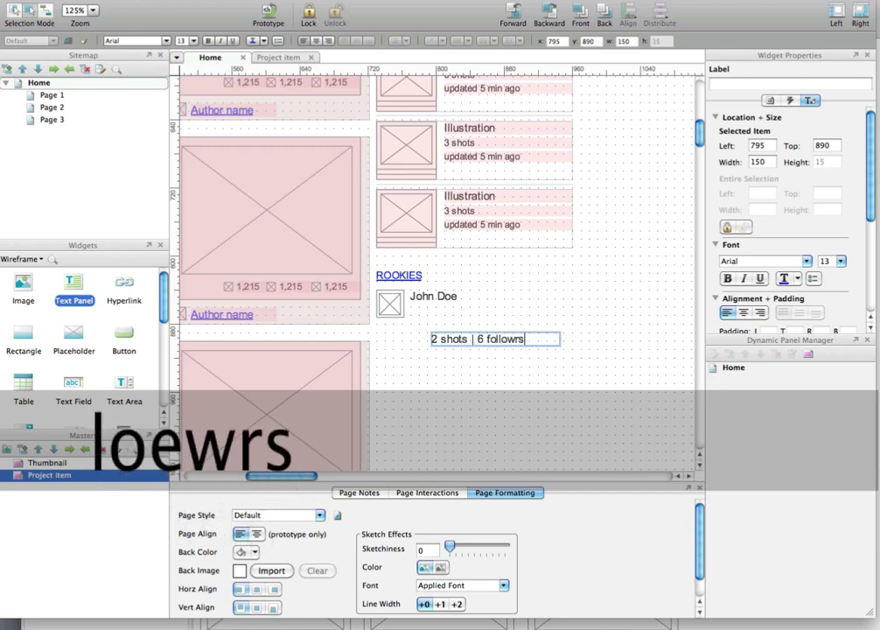
pyautogui.press('BackSpace')
pyautogui.press('BackSpace')
pyautogui.write('ers')
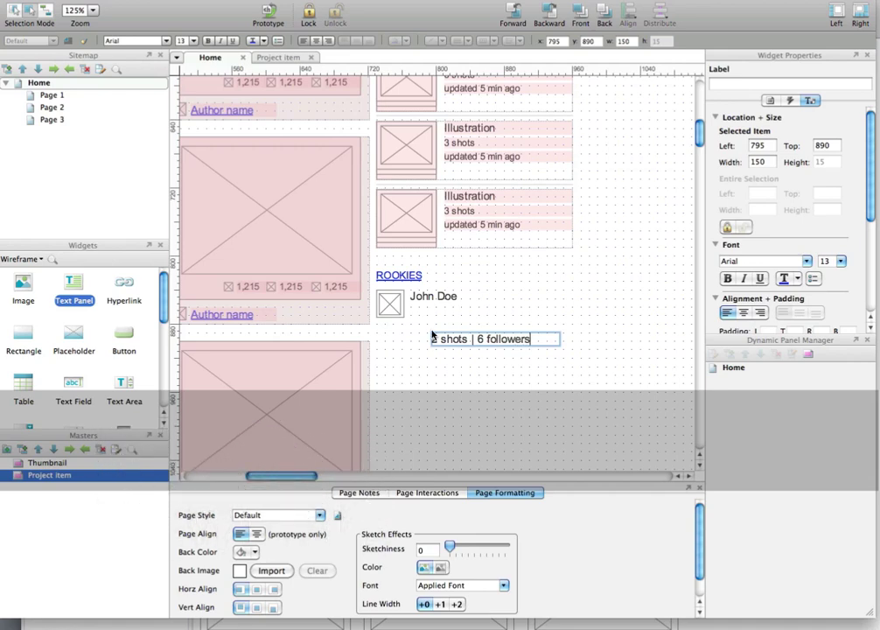
# - Move the shots-and-followers text directly beneath the rookie's name at about left 771 and set its font size to 11
pyautogui.click(470, 357)
pyautogui.moveTo(450, 339); pyautogui.dragTo(429, 309)
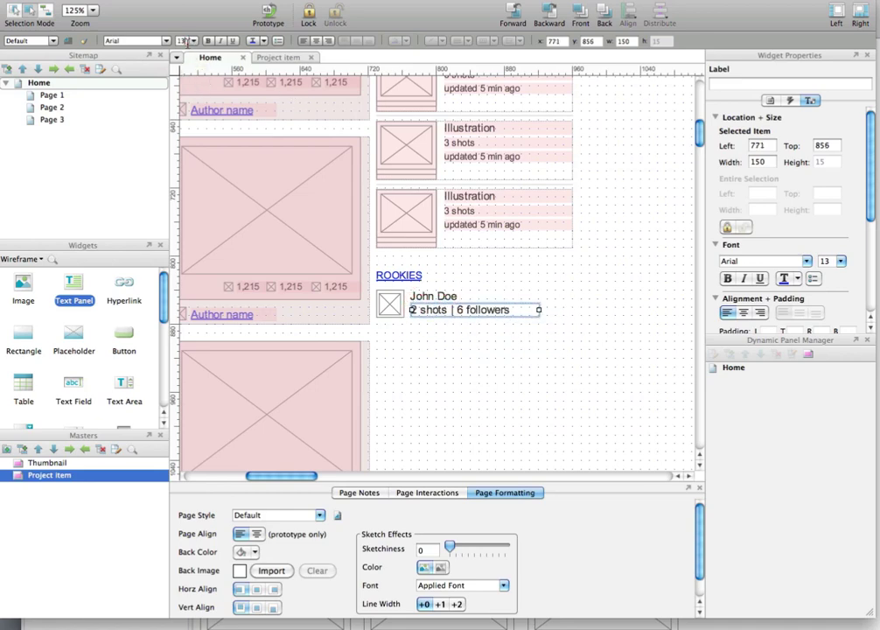
pyautogui.write('11')
pyautogui.click(445, 312)
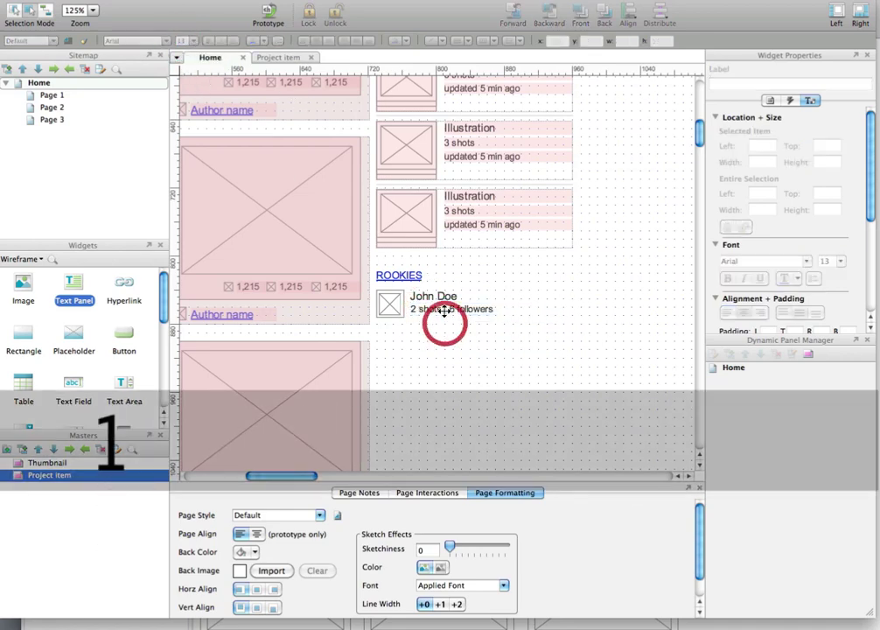
pyautogui.click(445, 312)
pyautogui.click(444, 319)
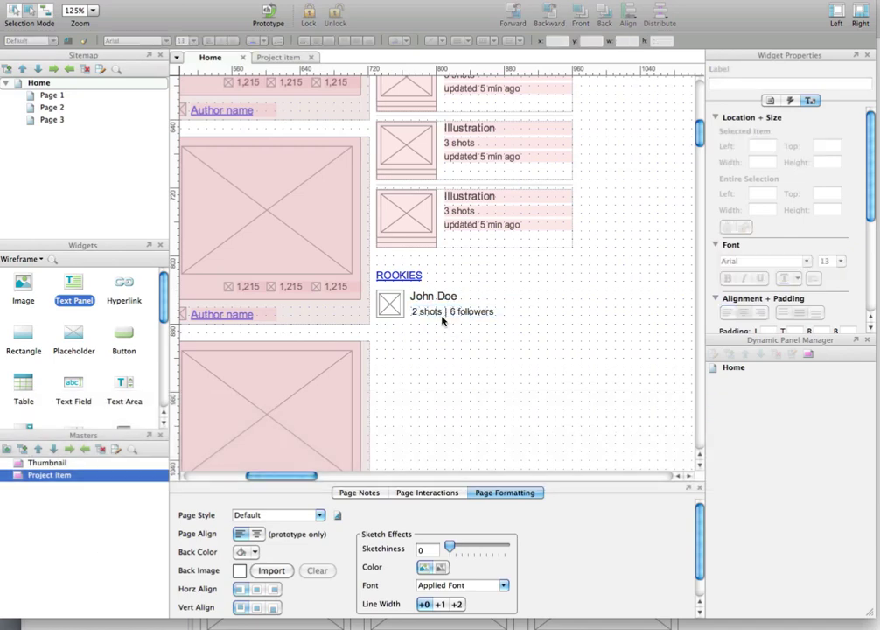
# - Convert the avatar, name and shots-and-followers text under ROOKIES into a new master named "Rookie item"
pyautogui.doubleClick(428, 298)
pyautogui.moveTo(613, 344); pyautogui.dragTo(37, 486)
pyautogui.click(50, 487)
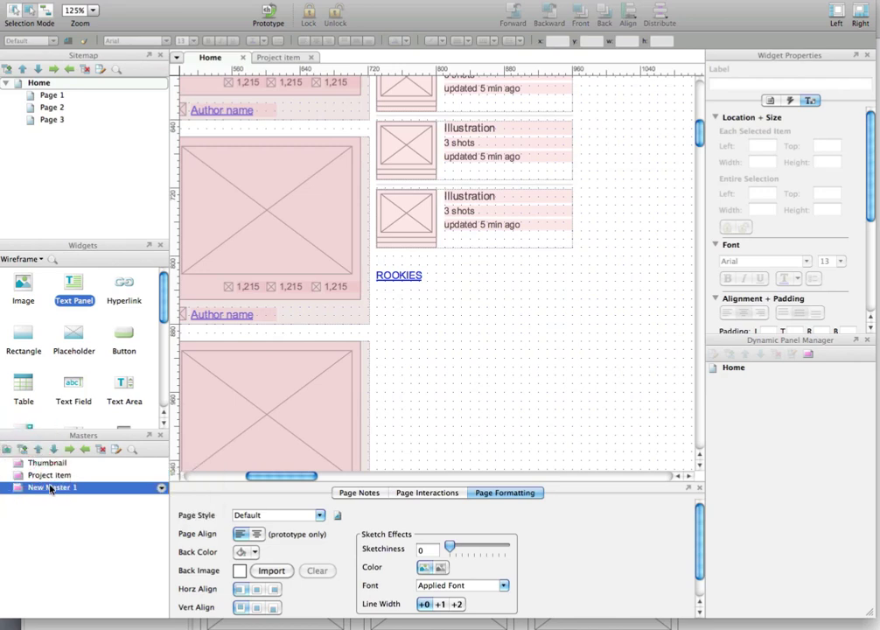
pyautogui.write('Rookie')
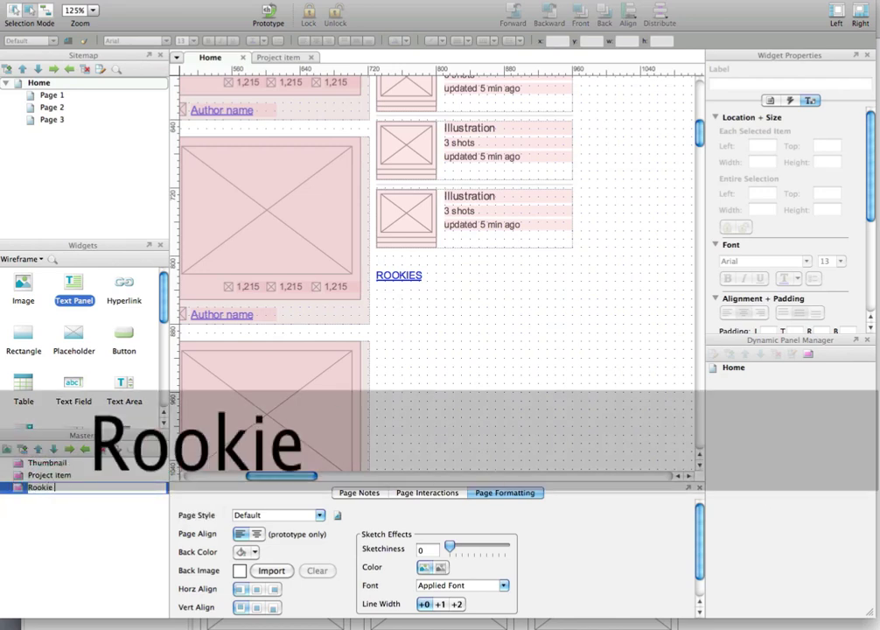
pyautogui.write(' Item')
pyautogui.press('Return')
# - Open the Rookie item master and move all its contents to left 5, top 5
pyautogui.doubleClick(51, 486)
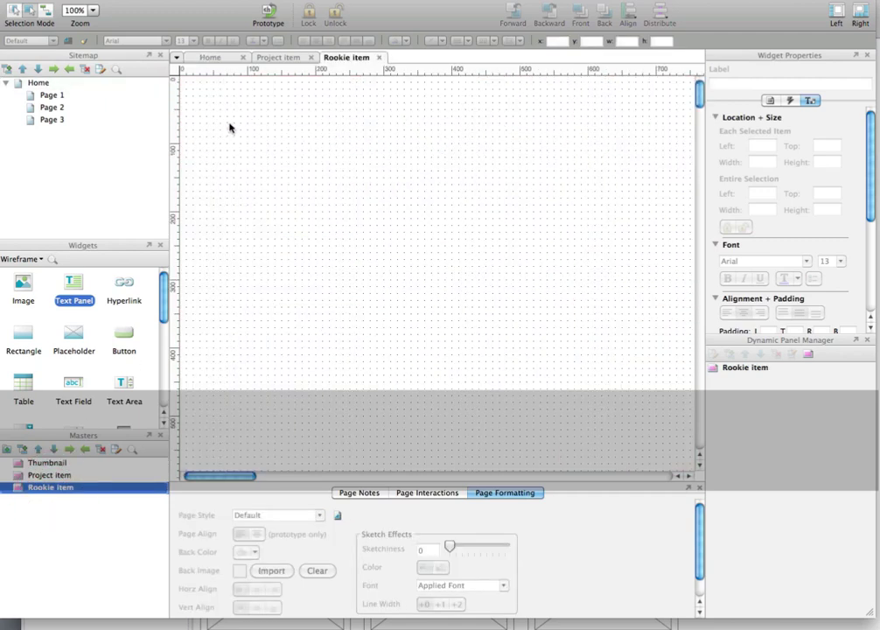
pyautogui.scroll(-1, 535, 232)
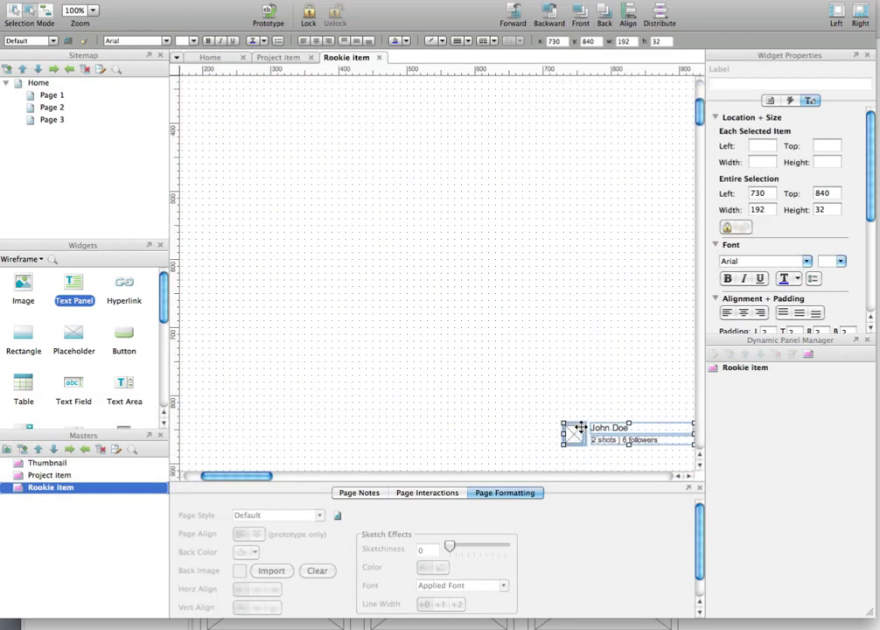
pyautogui.click(758, 193)
pyautogui.write('5')
pyautogui.press('Tab')
pyautogui.write('5')
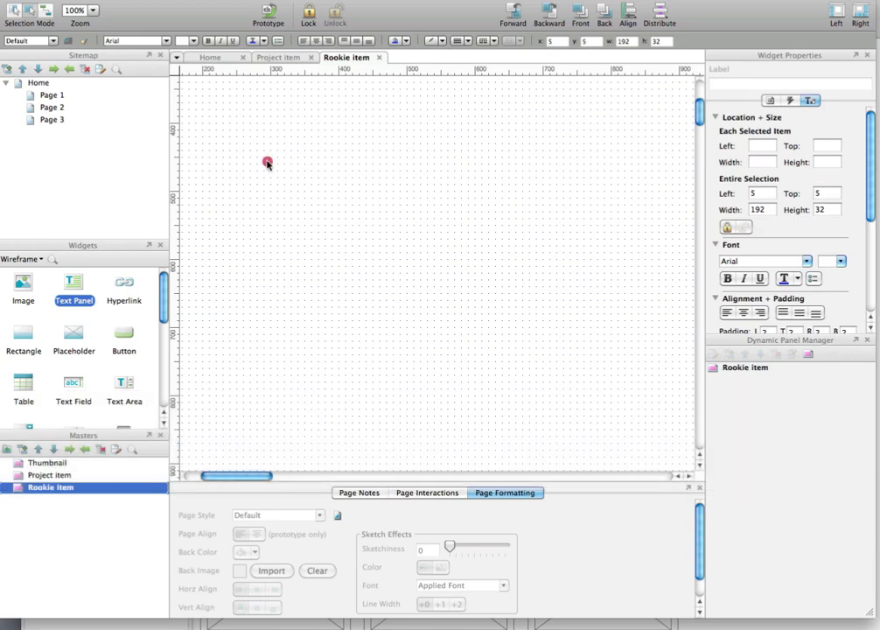
pyautogui.moveTo(267, 162); pyautogui.dragTo(579, 379)
pyautogui.click(624, 430)
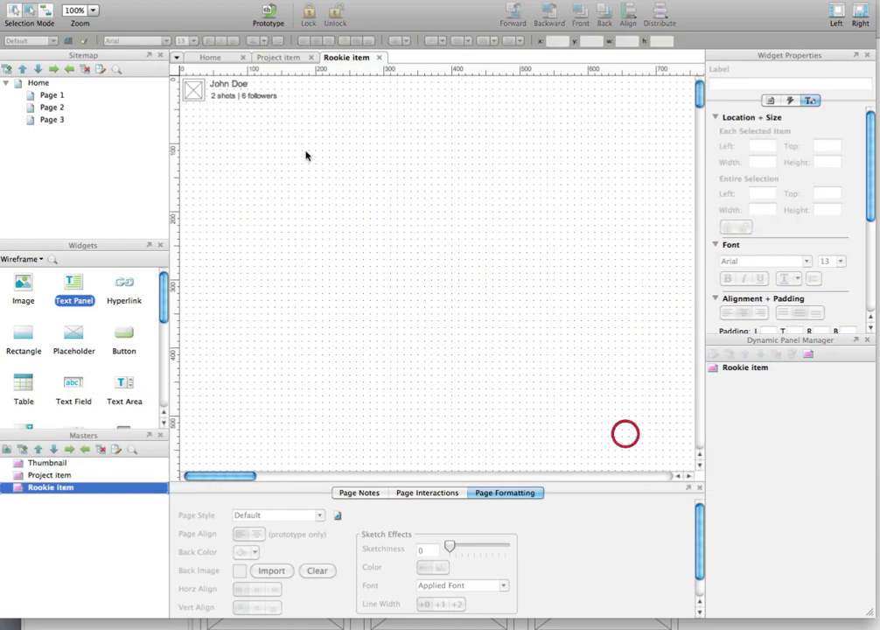
# - Return to the Home page and place a Rookie item master beneath the ROOKIES link at left 728, top 838
pyautogui.click(210, 58)
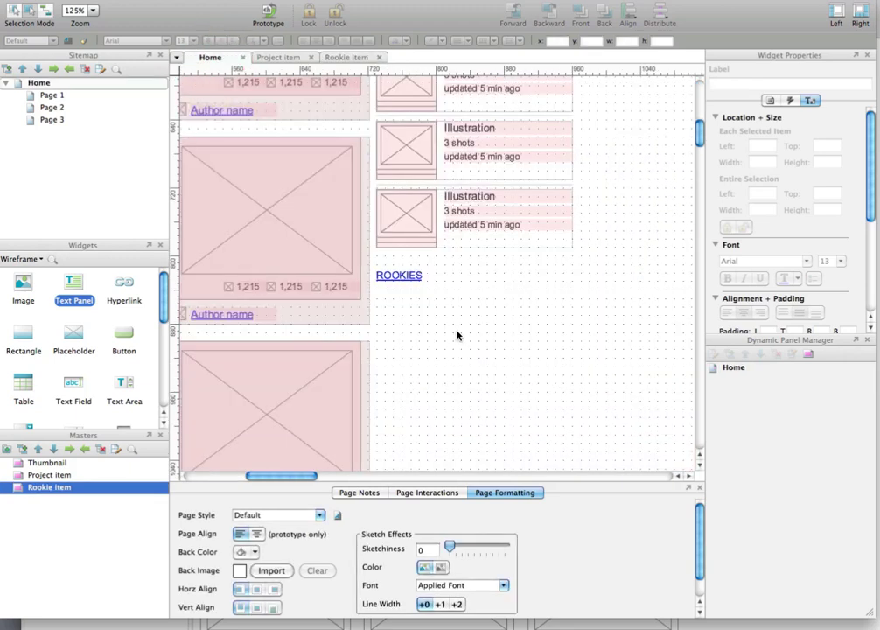
pyautogui.scroll(-2, 268, 417)
pyautogui.moveTo(63, 488); pyautogui.dragTo(374, 249)
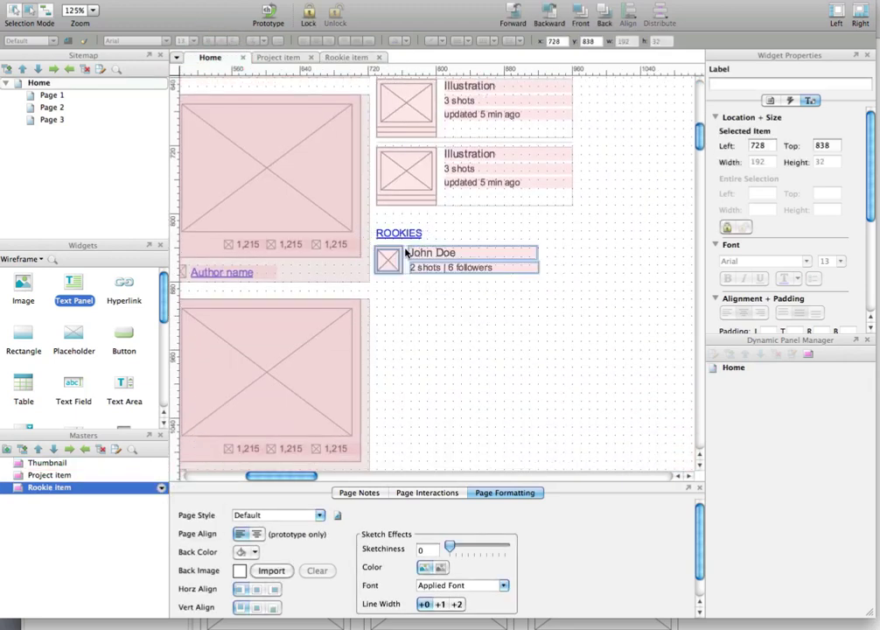
# - Duplicate the rookie item down the sidebar to make a column of eight items
pyautogui.scroll(-2, 446, 303)
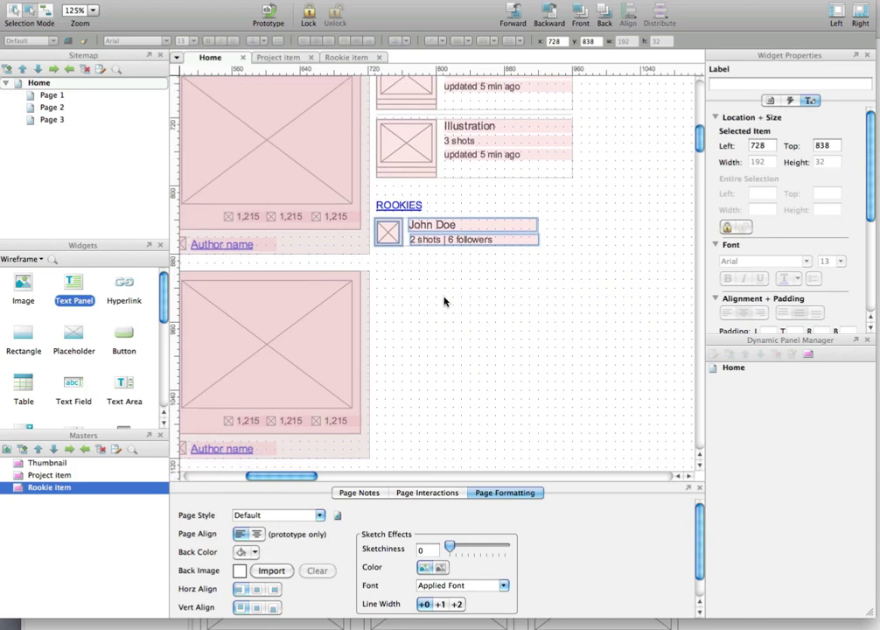
pyautogui.moveTo(398, 239); pyautogui.dragTo(393, 356)
pyautogui.keyDown('shift'); pyautogui.click(390, 232); pyautogui.keyUp('shift')
pyautogui.scroll(-2, 412, 303)
pyautogui.scroll(-5, 401, 361)
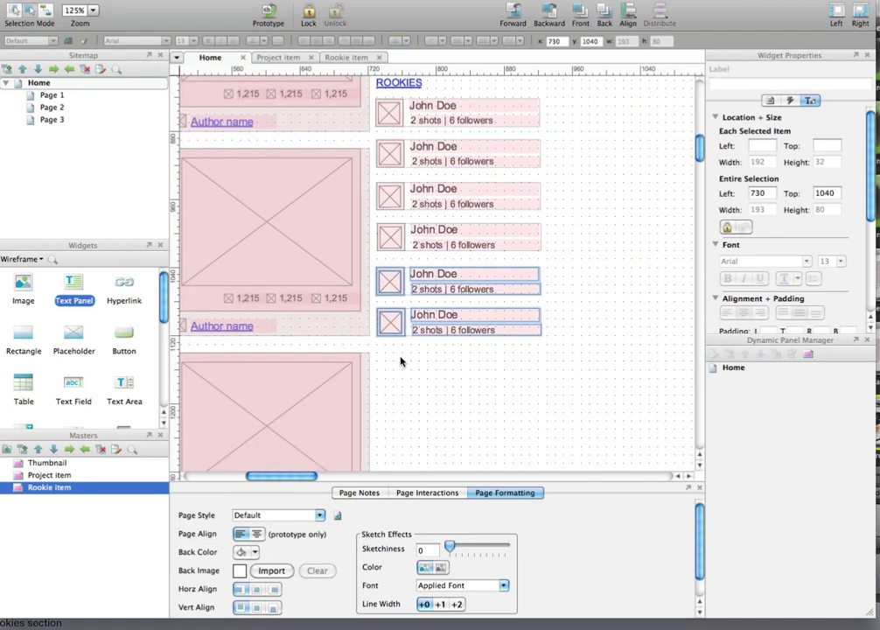
pyautogui.moveTo(427, 299); pyautogui.dragTo(426, 386)
pyautogui.click(600, 260)
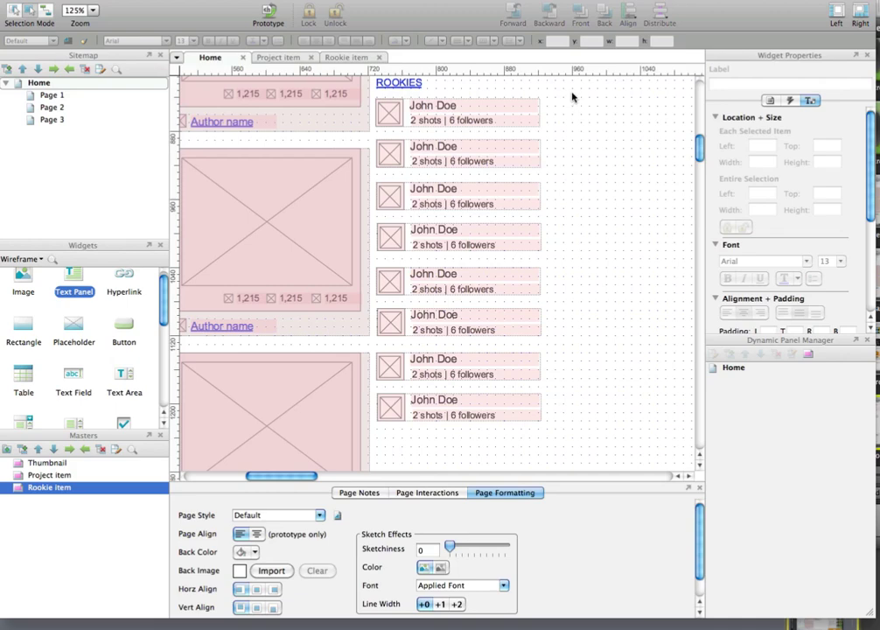
# - Distribute all eight rookie items vertically so they are evenly spaced
pyautogui.moveTo(573, 91); pyautogui.dragTo(372, 437)
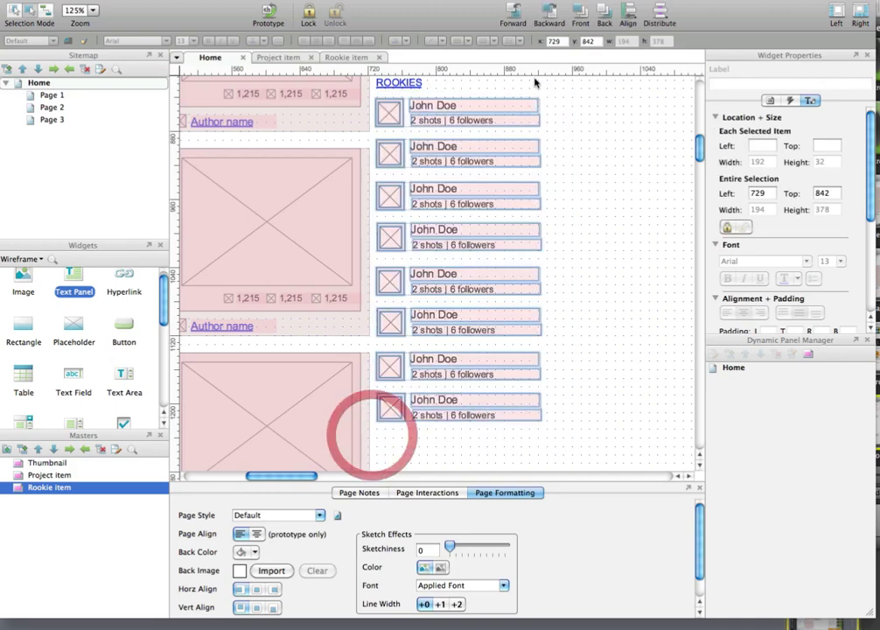
pyautogui.click(659, 13)
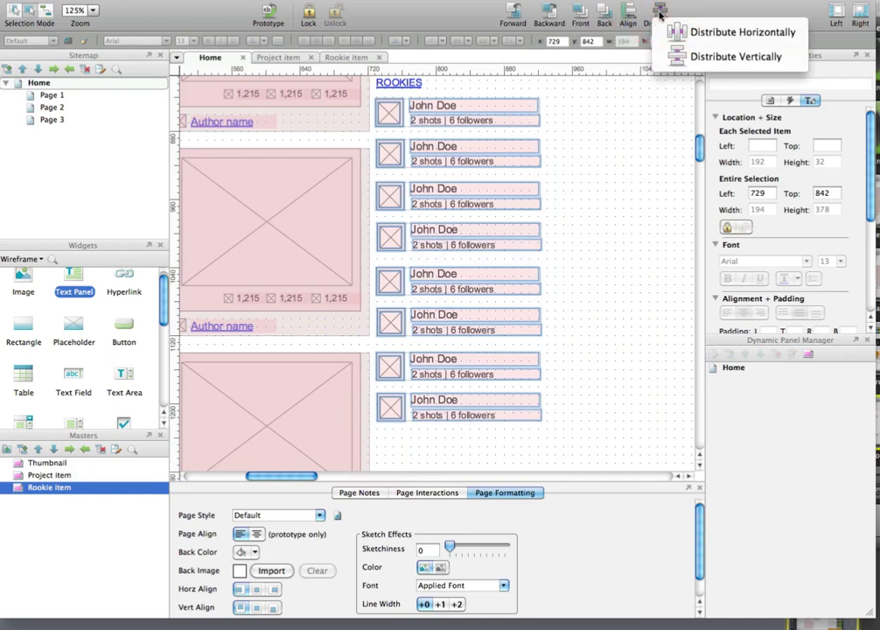
pyautogui.click(695, 56)
pyautogui.click(621, 185)
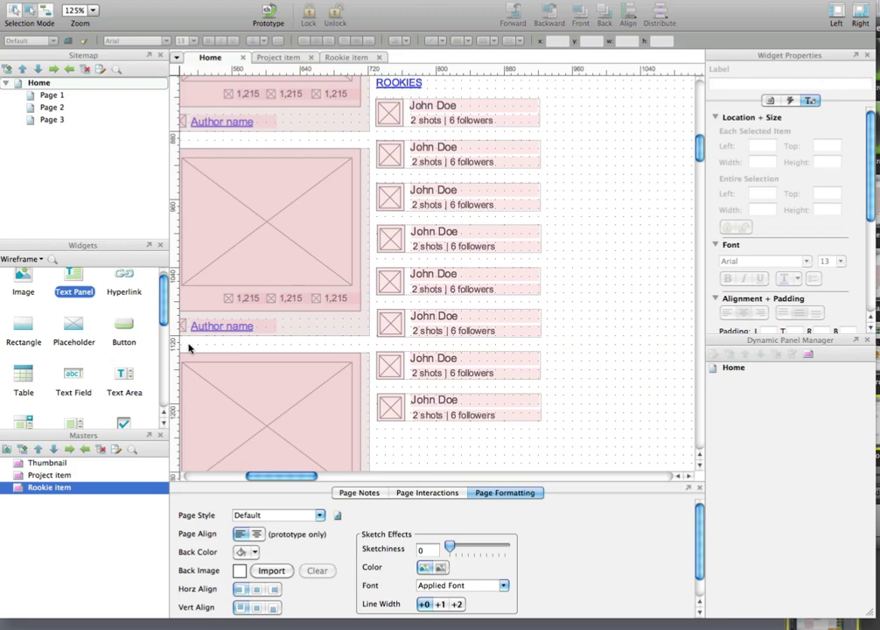
# - Generate the prototype and examine the home page in the browser, including the ROOKIES section of the sidebar
pyautogui.scroll(-5, 98, 345)
pyautogui.click(267, 15)
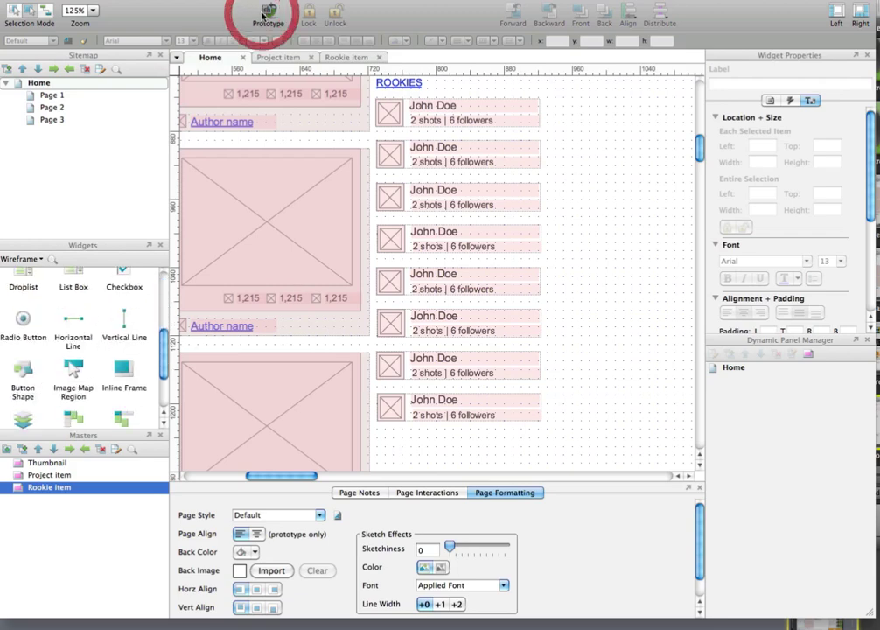
pyautogui.click(579, 467)
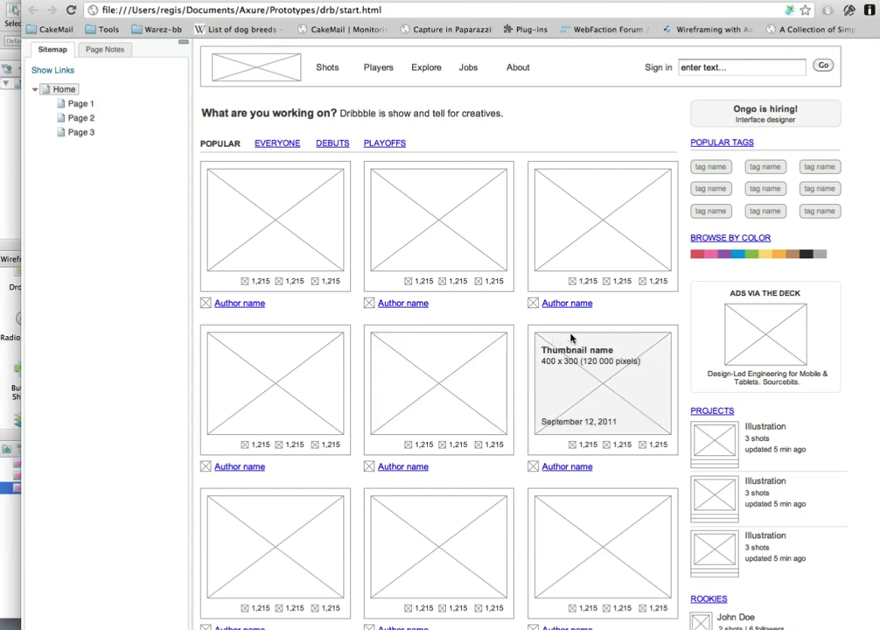
pyautogui.scroll(-3, 689, 315)
pyautogui.scroll(-5, 687, 315)
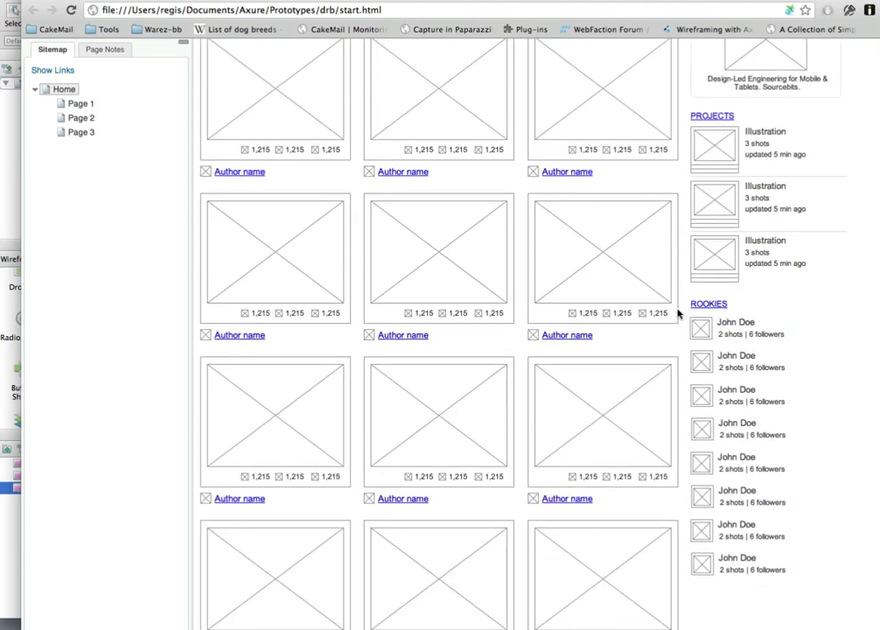
pyautogui.scroll(3, 698, 473)
pyautogui.scroll(5, 697, 420)
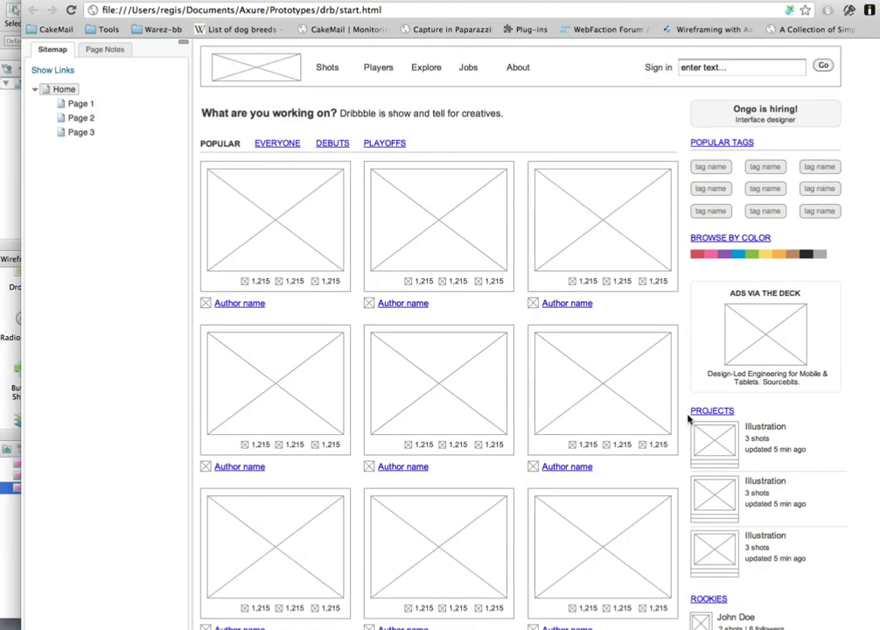
pyautogui.scroll(-7, 688, 418)
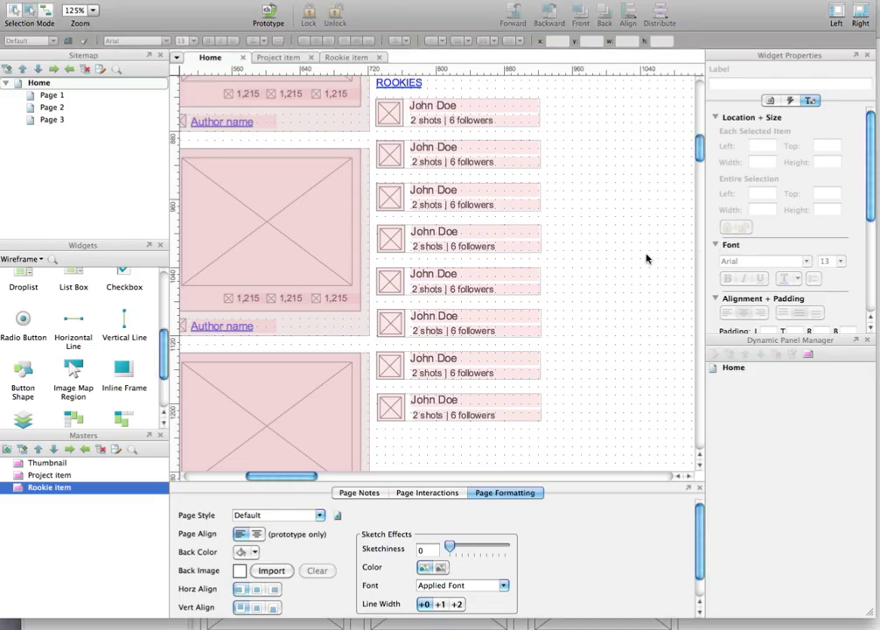
# - Paste the 230-wide separator line and place copies at left 730 beneath the first and second rookie items
pyautogui.click(649, 257)
pyautogui.scroll(3, 585, 281)
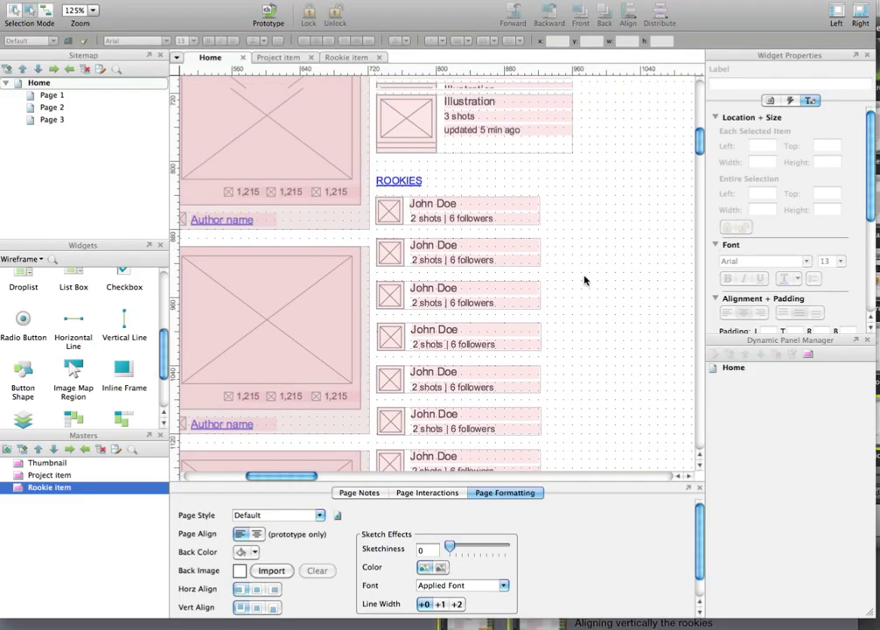
pyautogui.press('super+v')
pyautogui.hotkey('shift', 'Left')
pyautogui.hotkey('shift', 'Down')
pyautogui.hotkey('shift', 'Down')
pyautogui.hotkey('shift', 'Down')
pyautogui.hotkey('shift', 'Down')
pyautogui.hotkey('shift', 'Down')
pyautogui.hotkey('shift', 'Down')
pyautogui.hotkey('shift', 'Down')
pyautogui.hotkey('shift', 'Down')
pyautogui.hotkey('shift', 'Down')
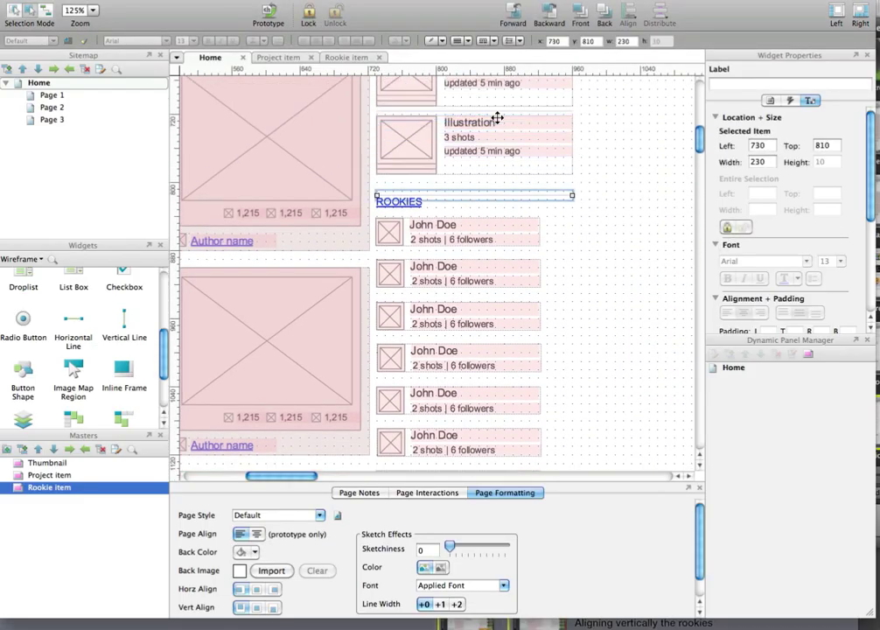
pyautogui.hotkey('shift', 'Down')
pyautogui.hotkey('shift', 'Down')
pyautogui.hotkey('shift', 'Down')
pyautogui.hotkey('shift', 'Down')
pyautogui.hotkey('shift', 'Down')
pyautogui.hotkey('shift', 'Down')
pyautogui.hotkey('shift', 'Down')
pyautogui.hotkey('shift', 'Down')
pyautogui.hotkey('shift', 'Down')
pyautogui.hotkey('shift', 'Down')
pyautogui.hotkey('shift', 'Down')
pyautogui.hotkey('shift', 'Up')
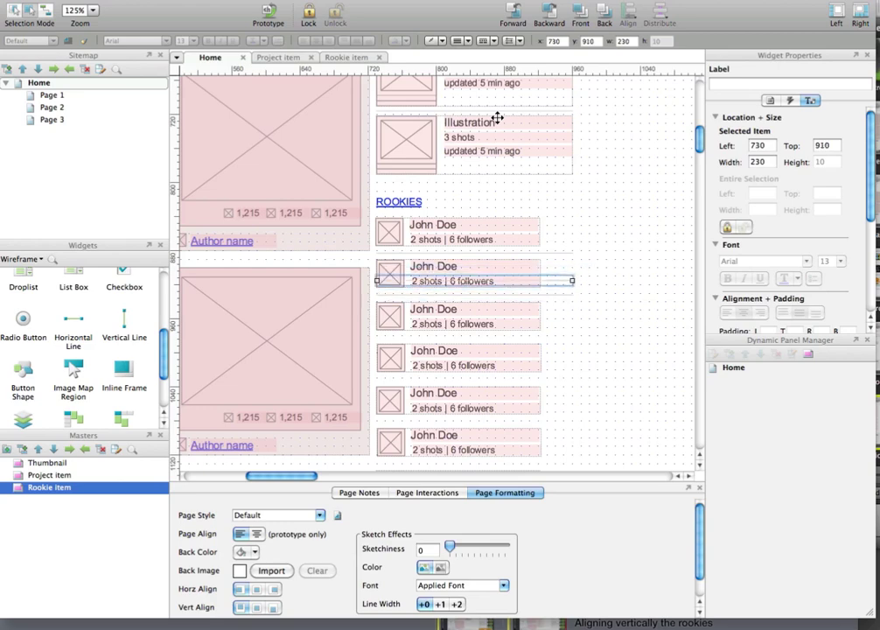
# - Place separator line copies beneath the third and fourth rookie items, with the fourth line at left 730, top 1027
pyautogui.hotkey('shift', 'Down')
pyautogui.hotkey('shift', 'Down')
pyautogui.hotkey('shift', 'Down')
pyautogui.hotkey('shift', 'Down')
pyautogui.hotkey('shift', 'Down')
pyautogui.hotkey('shift', 'Down')
pyautogui.hotkey('shift', 'Down')
pyautogui.hotkey('shift', 'Down')
pyautogui.hotkey('shift', 'Down')
pyautogui.hotkey('shift', 'Down')
pyautogui.hotkey('shift', 'Down')
pyautogui.hotkey('shift', 'Down')
pyautogui.press('Up')
pyautogui.press('Up')
pyautogui.press('Up')
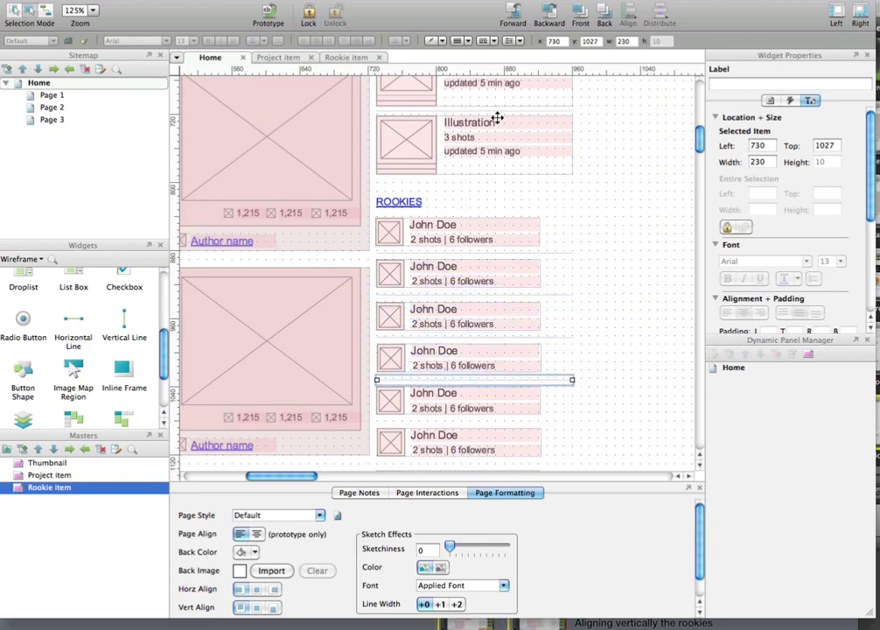
# - Place another 230-wide separator line at left 730 beneath the fifth rookie item and add a copy for the sixth
pyautogui.scroll(-3, 514, 203)
pyautogui.hotkey('shift', 'Down')
pyautogui.hotkey('shift', 'Down')
pyautogui.hotkey('shift', 'Down')
pyautogui.hotkey('shift', 'Down')
pyautogui.hotkey('shift', 'Down')
pyautogui.hotkey('shift', 'Down')
pyautogui.press('Down')
pyautogui.press('Down')
pyautogui.press('Down')
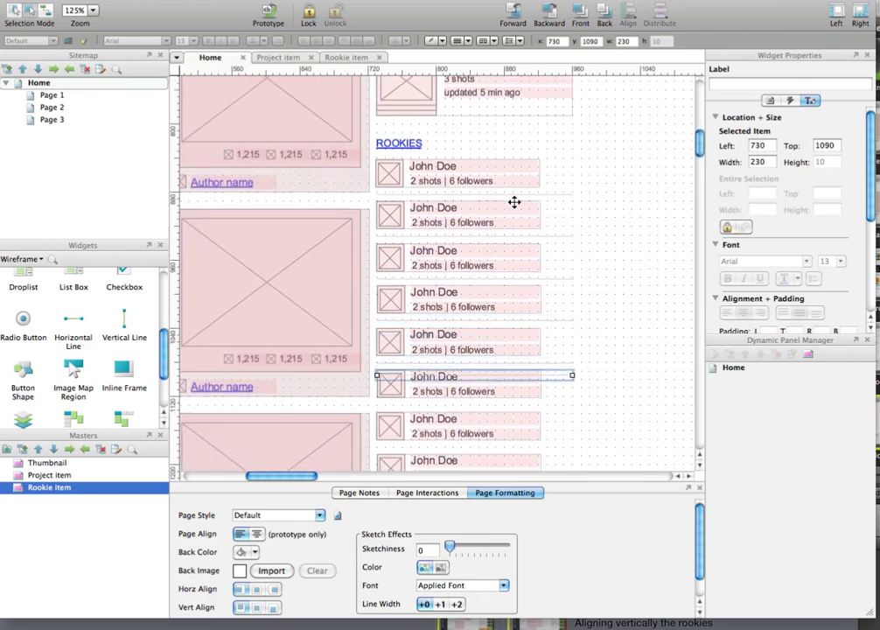
# - Place separator lines beneath the sixth and seventh rookie items, with the seventh line at left 731, top 1175
pyautogui.hotkey('shift', 'Down')
pyautogui.hotkey('shift', 'Down')
pyautogui.hotkey('shift', 'Down')
pyautogui.hotkey('shift', 'Down')
pyautogui.hotkey('shift', 'Down')
pyautogui.hotkey('shift', 'Down')
pyautogui.hotkey('shift', 'Down')
pyautogui.hotkey('shift', 'Down')
pyautogui.press('Right')
pyautogui.press('Down')
pyautogui.press('Down')
pyautogui.press('Down')
pyautogui.press('Down')
pyautogui.press('Down')
pyautogui.scroll(-2, 552, 295)
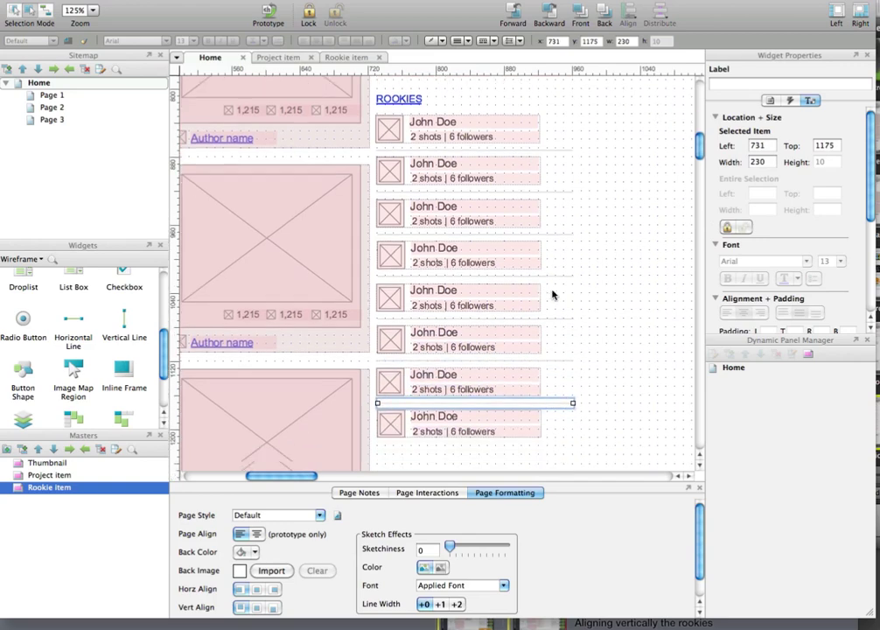
# - Generate the prototype in the default browser and review the Home page down to the separated rookie items
pyautogui.scroll(-1, 552, 295)
pyautogui.press('Escape')
pyautogui.hotkey('ctrl', '-')
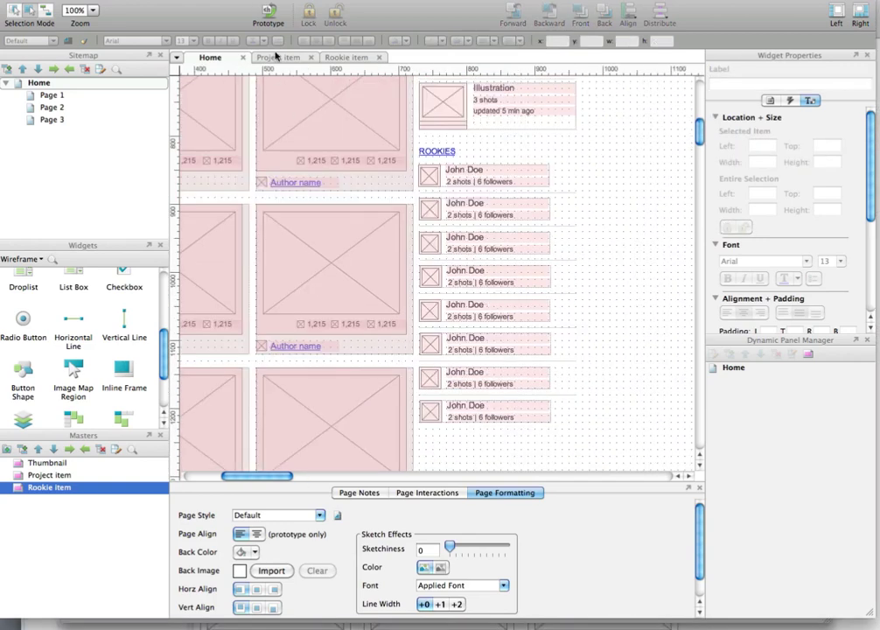
pyautogui.click(266, 10)
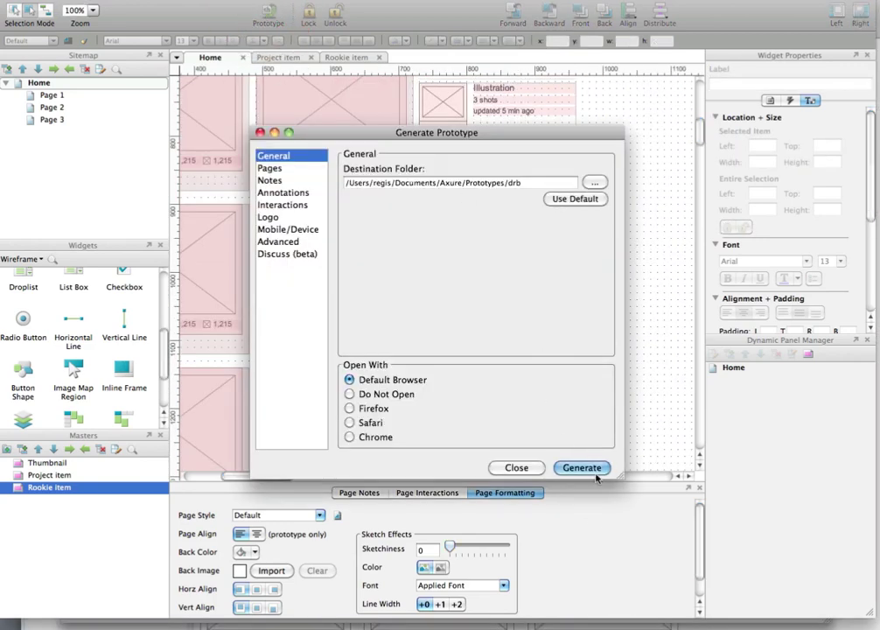
pyautogui.click(595, 471)
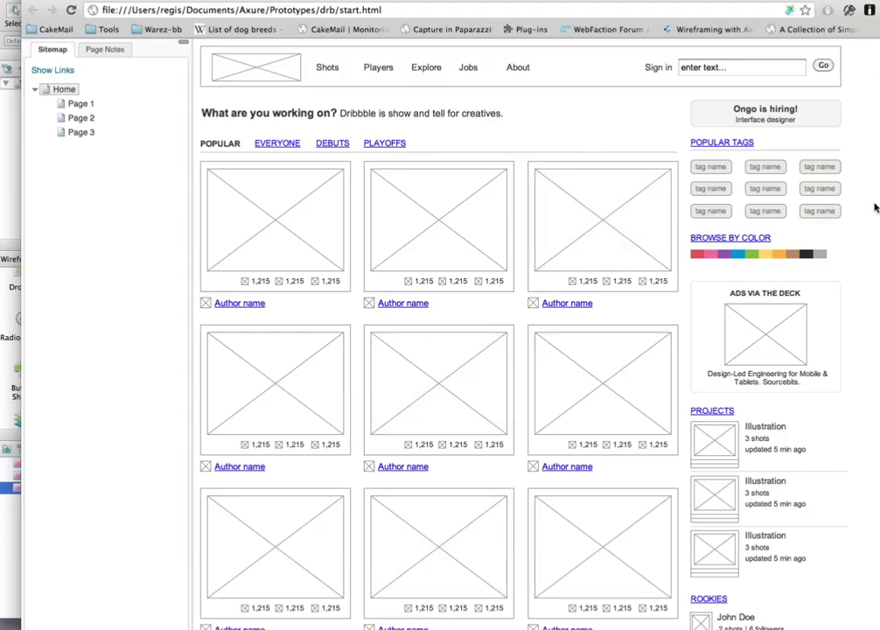
pyautogui.scroll(-7, 869, 209)
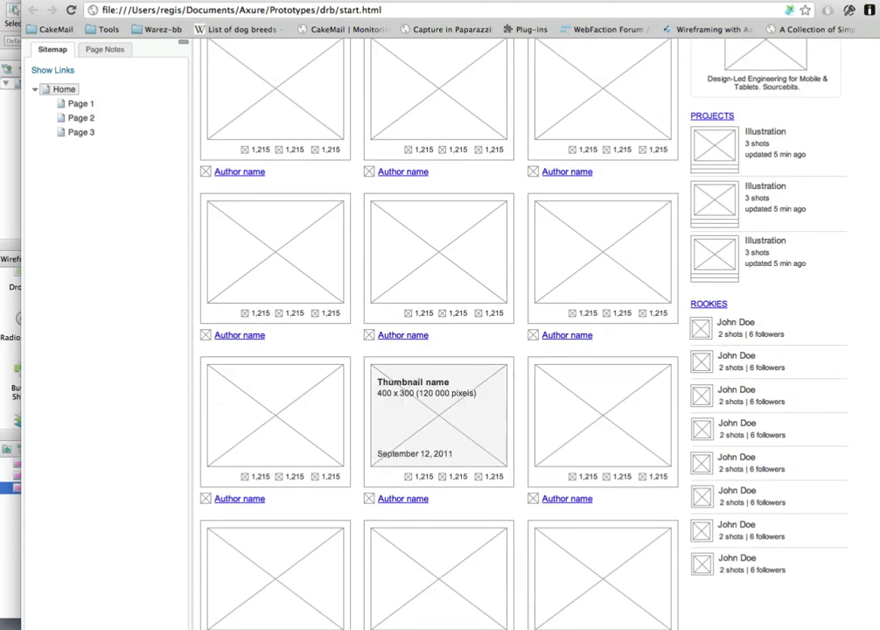
# - Check the footer on the Dribbble site, and in Axure paste the 940-wide footer block beneath the last thumbnail row at left 11, top 1410
pyautogui.press('super+Tab')
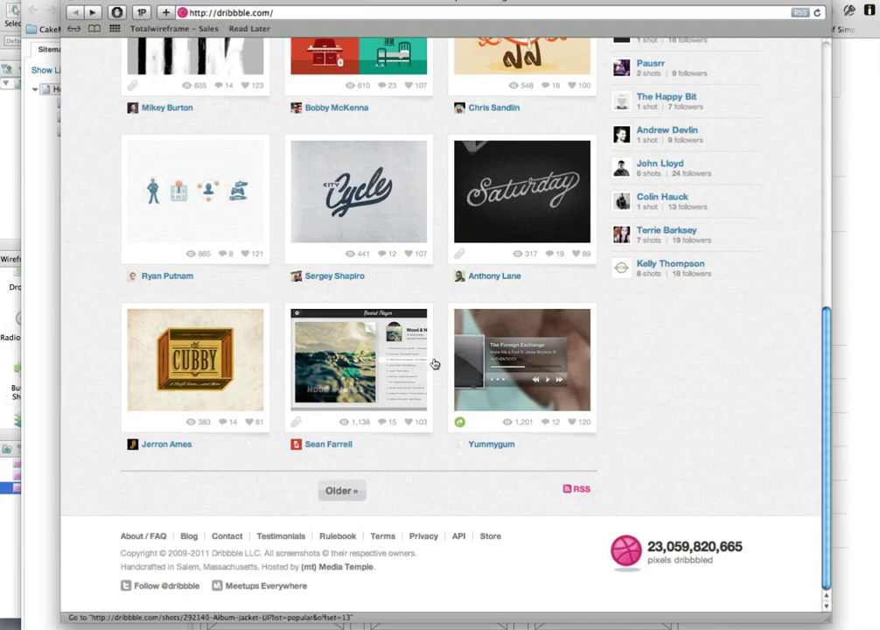
pyautogui.rightClick(105, 536)
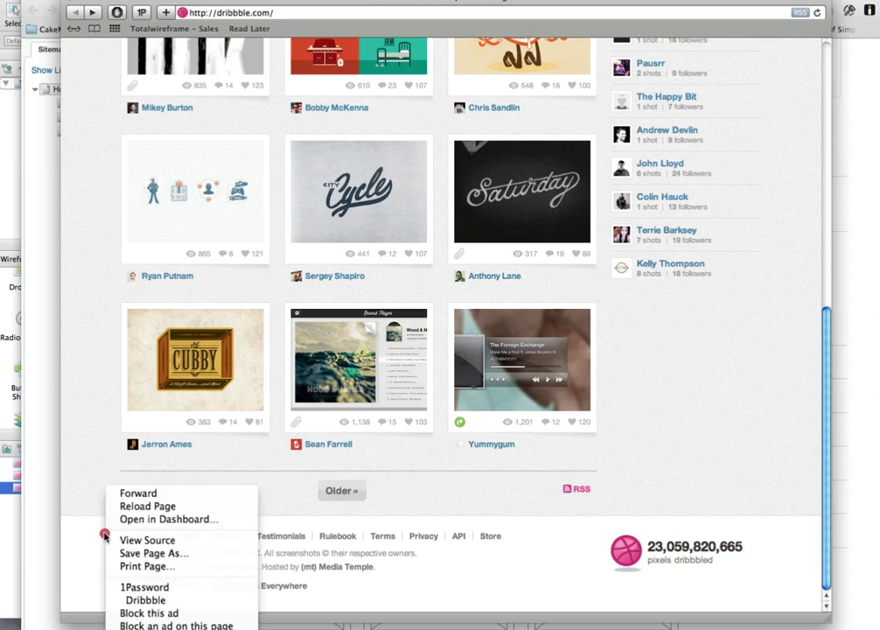
pyautogui.click(104, 586)
pyautogui.click(105, 531)
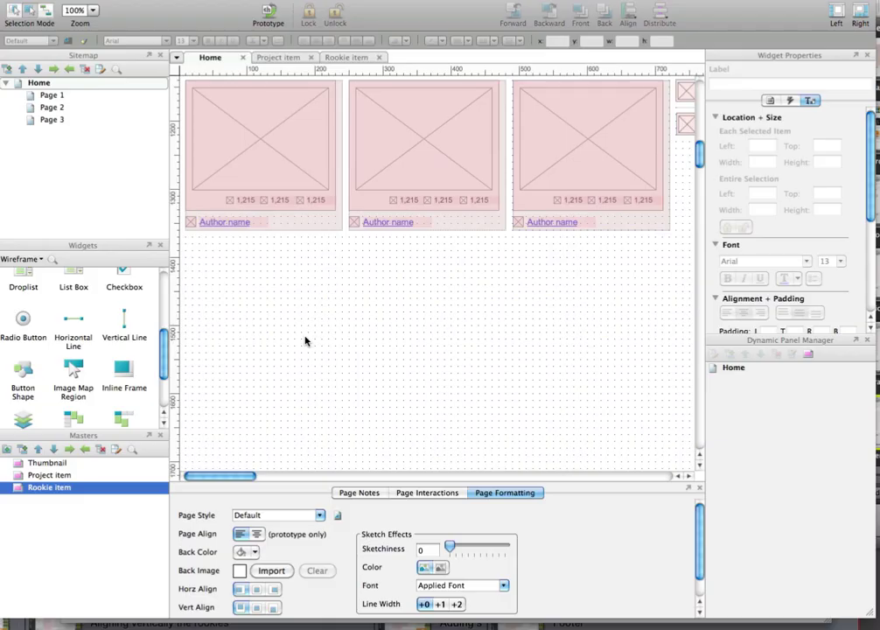
pyautogui.hotkey('ctrl', 'v')
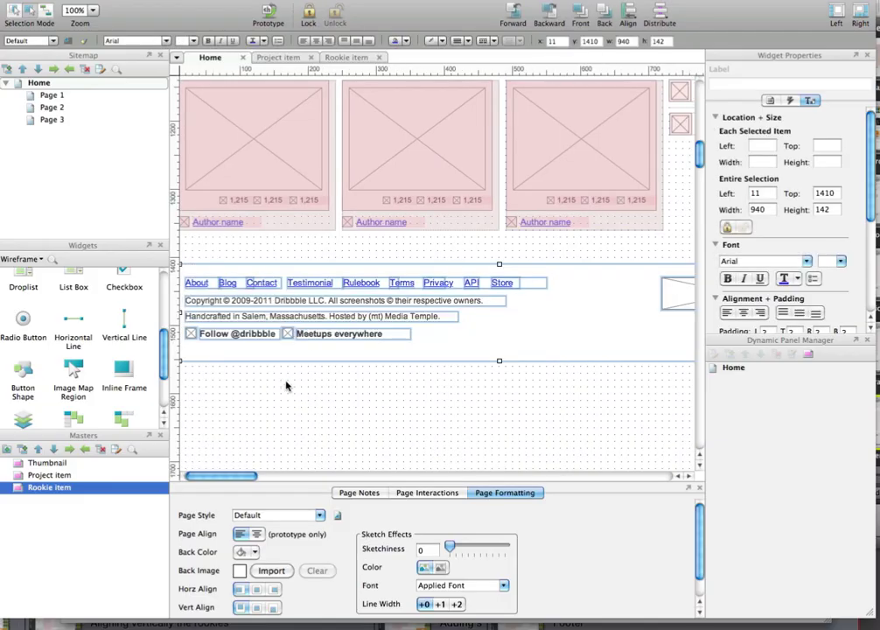
pyautogui.scroll(2, 289, 385)
pyautogui.click(286, 434)
pyautogui.moveTo(269, 432); pyautogui.dragTo(285, 431)
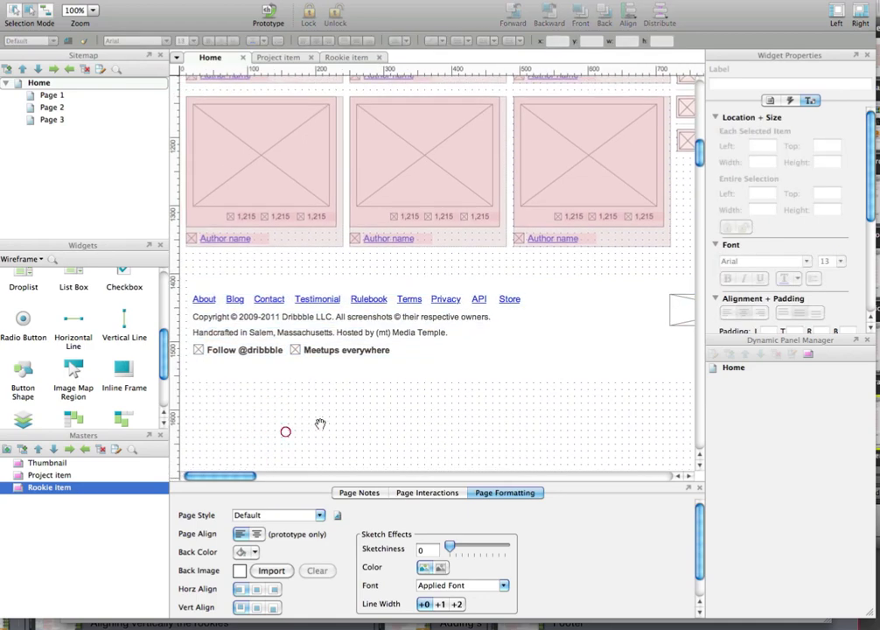
# - Regenerate the prototype in the default browser and review the Home page down to the footer
pyautogui.click(267, 13)
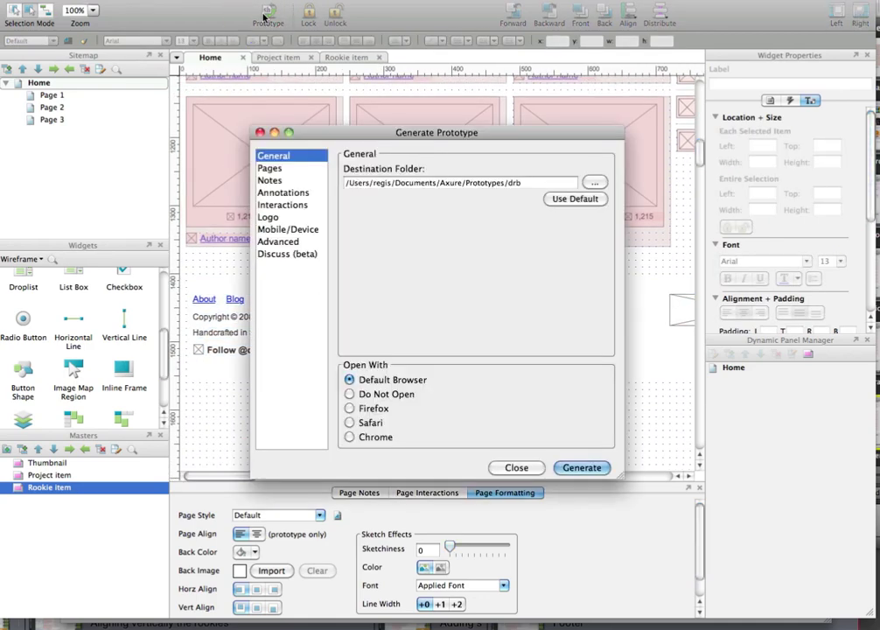
pyautogui.press('Return')
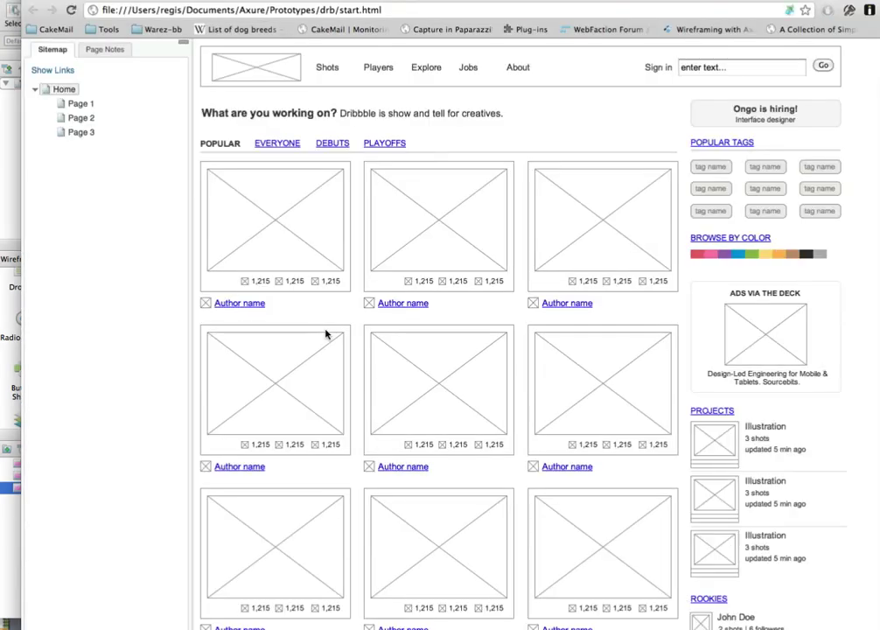
pyautogui.scroll(-5, 326, 334)
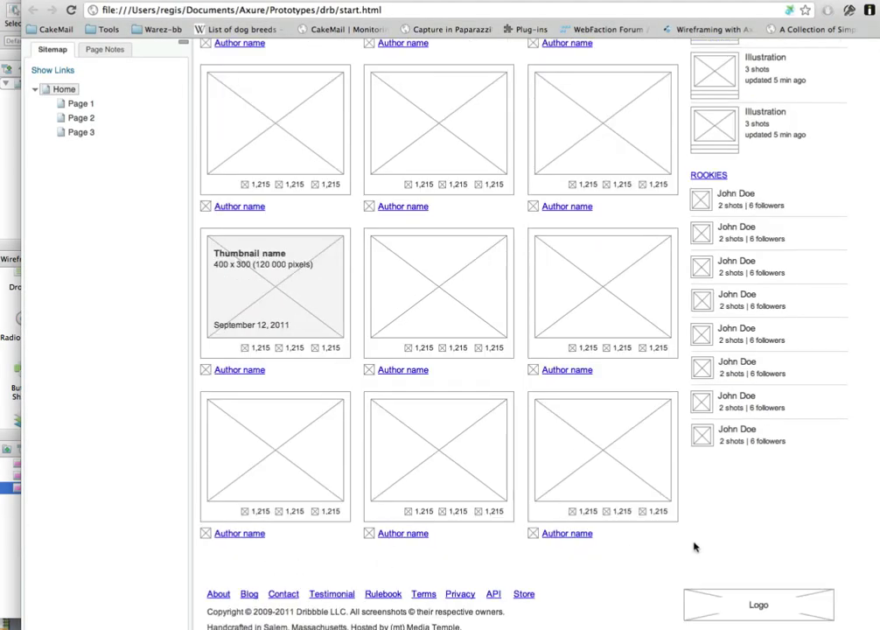
pyautogui.scroll(10, 700, 534)
pyautogui.press('super+Tab')
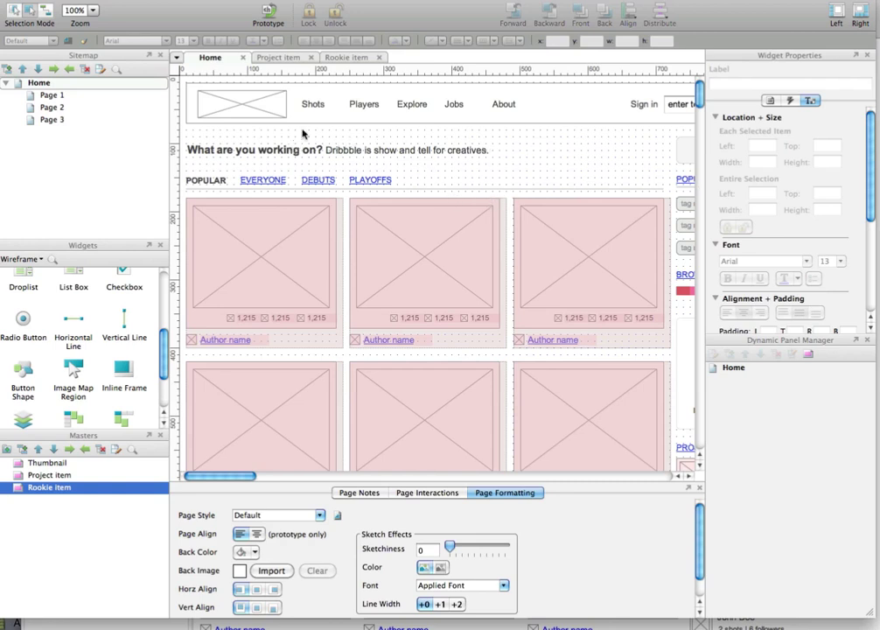
# - Fill the header bar rectangle with solid color 464D55
pyautogui.click(238, 91)
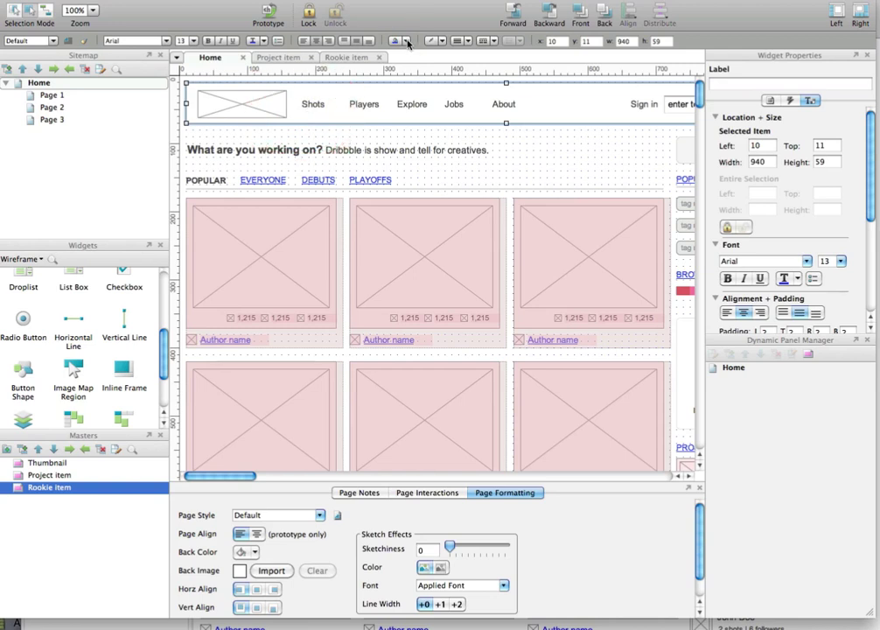
pyautogui.click(407, 42)
pyautogui.doubleClick(454, 84)
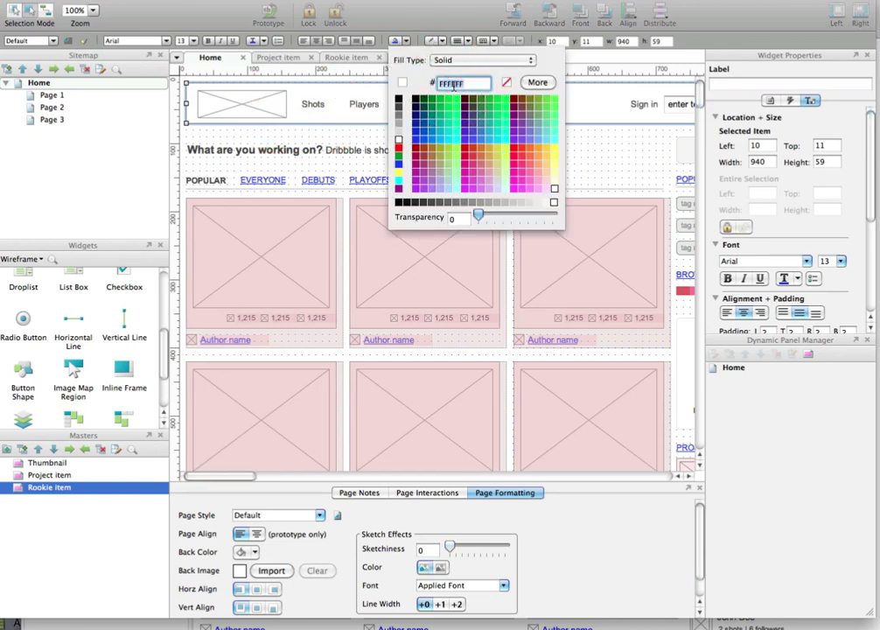
pyautogui.write('464D55')
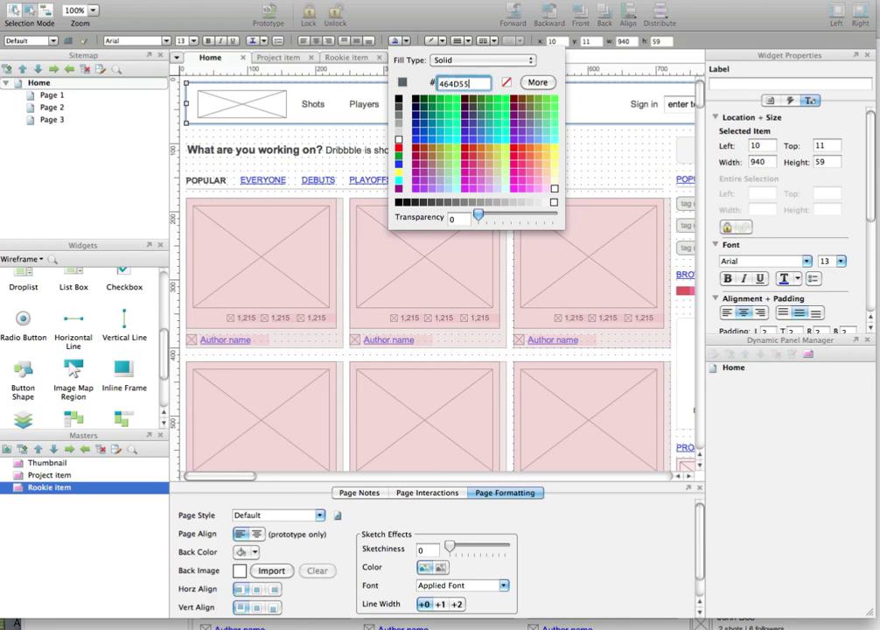
pyautogui.press('Return')
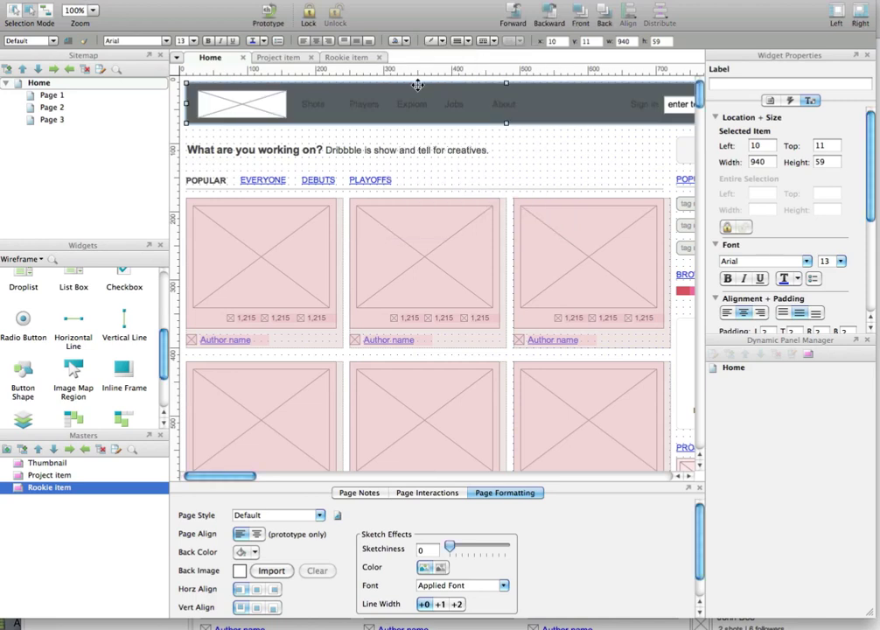
# - Set the text color of the header's Shots, Players, Explore, Jobs, About and Sign in labels to BBBFC3
pyautogui.click(320, 105)
pyautogui.keyDown('shift'); pyautogui.click(361, 104); pyautogui.keyUp('shift')
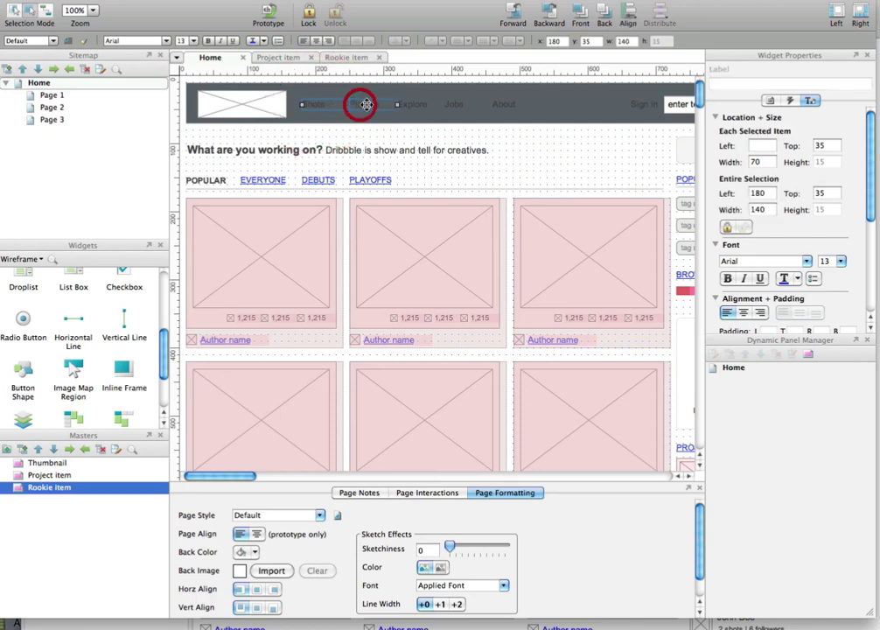
pyautogui.keyDown('shift'); pyautogui.click(418, 104); pyautogui.keyUp('shift')
pyautogui.keyDown('shift'); pyautogui.click(449, 104); pyautogui.keyUp('shift')
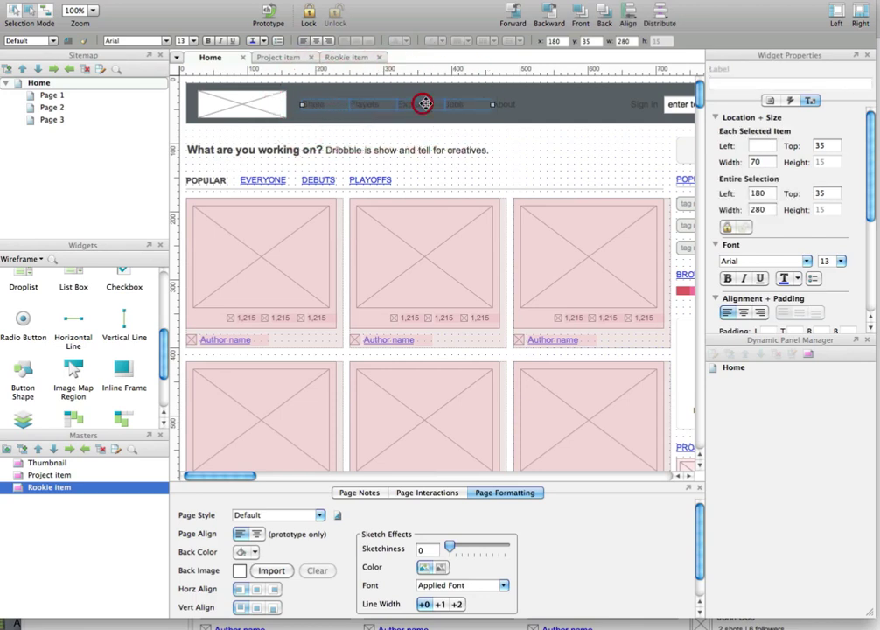
pyautogui.keyDown('shift'); pyautogui.click(503, 104); pyautogui.keyUp('shift')
pyautogui.keyDown('shift'); pyautogui.click(645, 104); pyautogui.keyUp('shift')
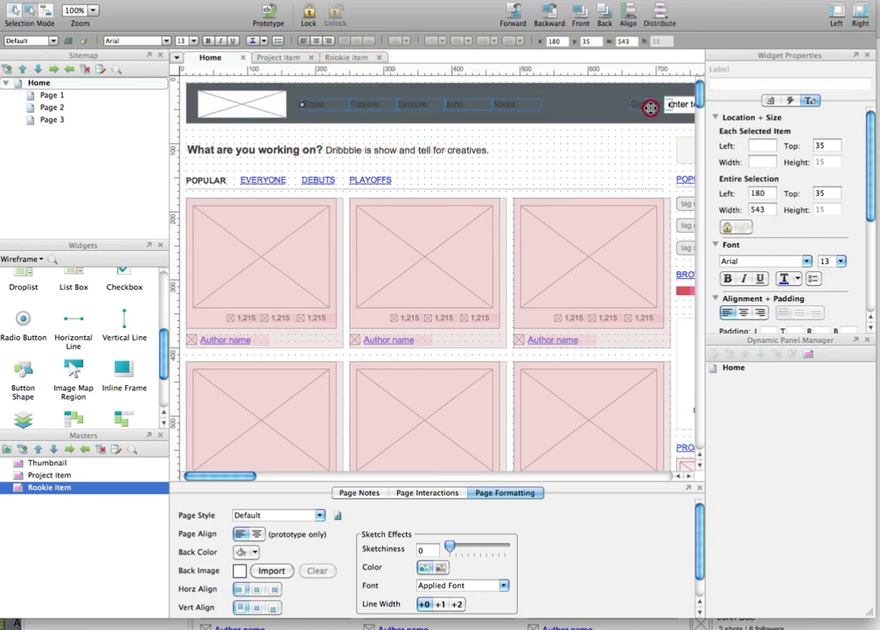
pyautogui.click(264, 40)
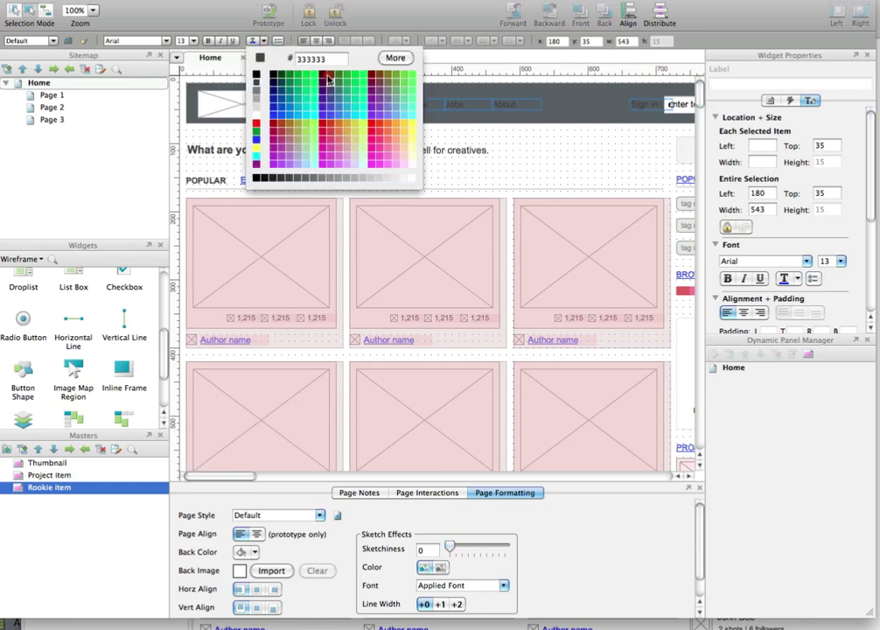
pyautogui.click(321, 59)
pyautogui.doubleClick(324, 59)
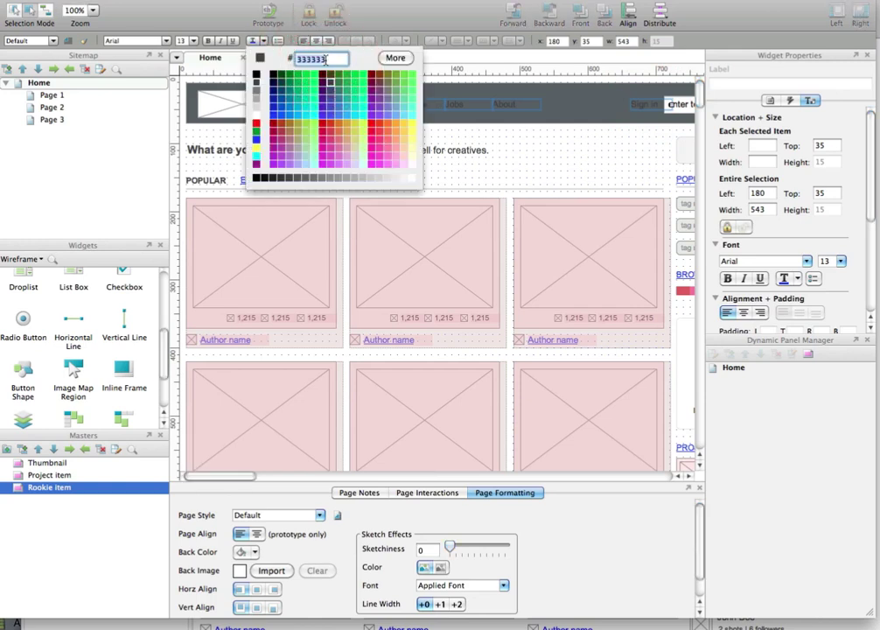
pyautogui.write('BBBF')
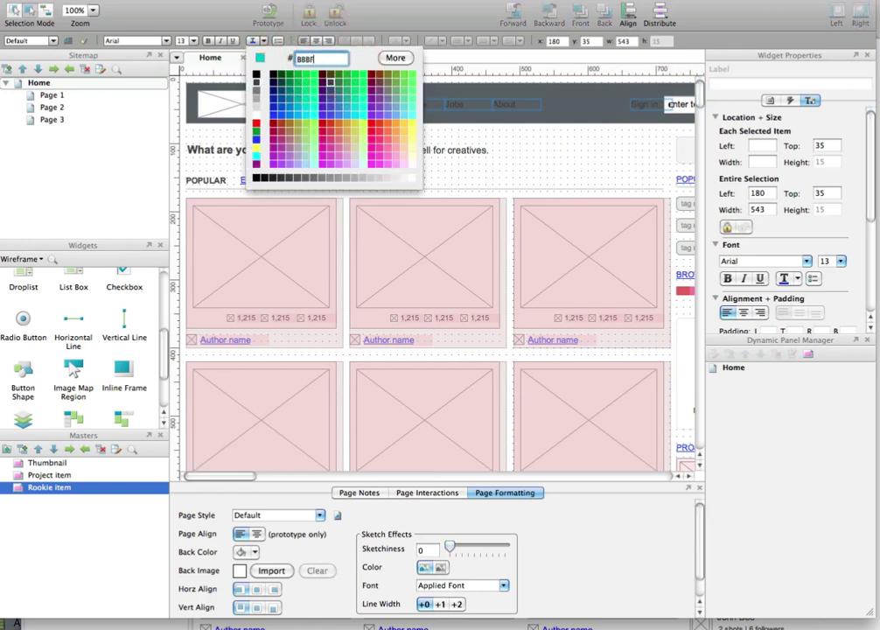
pyautogui.write('C3')
pyautogui.press('Return')
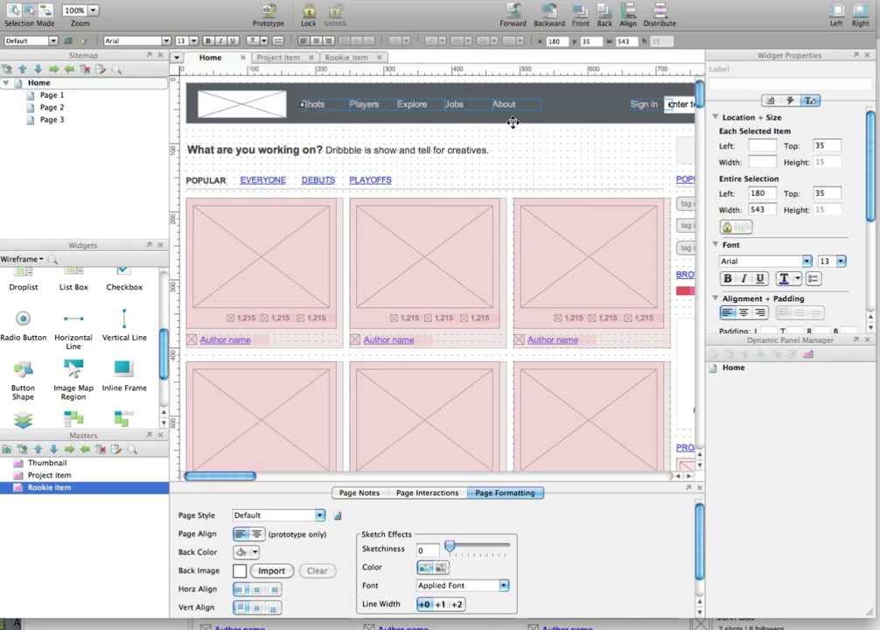
pyautogui.click(532, 136)
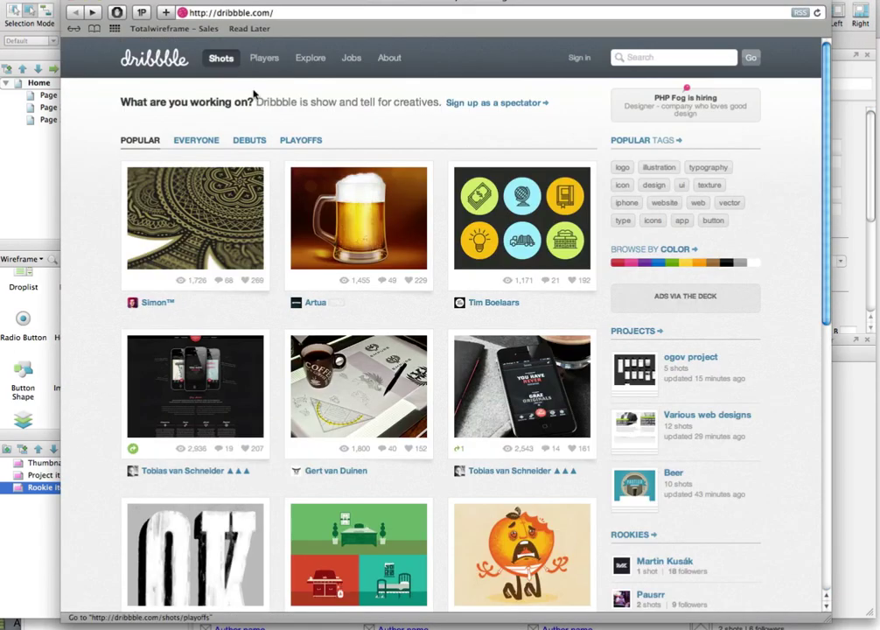
# - Check the highlighted Shots item on the Dribbble site and place a 50 by 20 rectangle over the wireframe's Shots label at left 170, top 30
pyautogui.moveTo(214, 58)
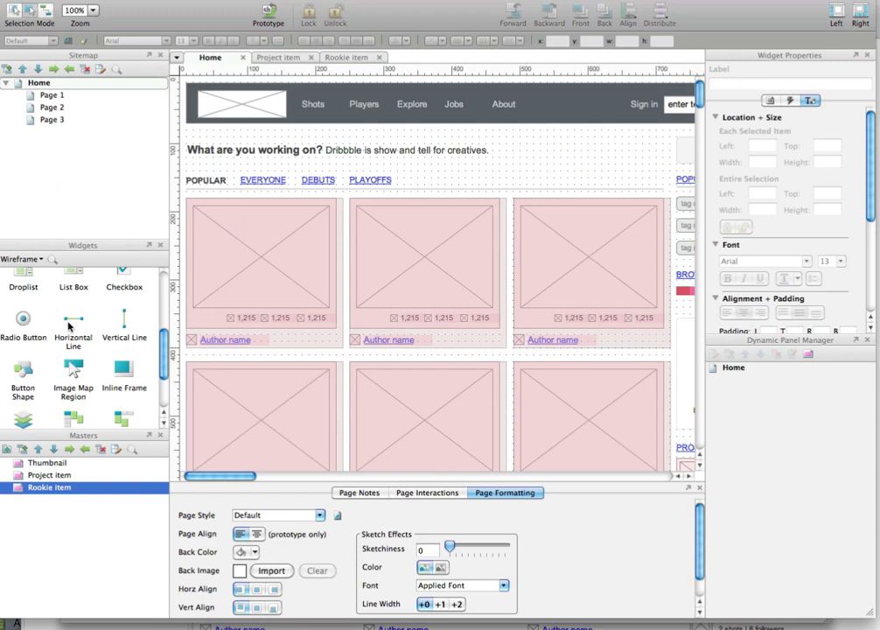
pyautogui.scroll(5, 42, 331)
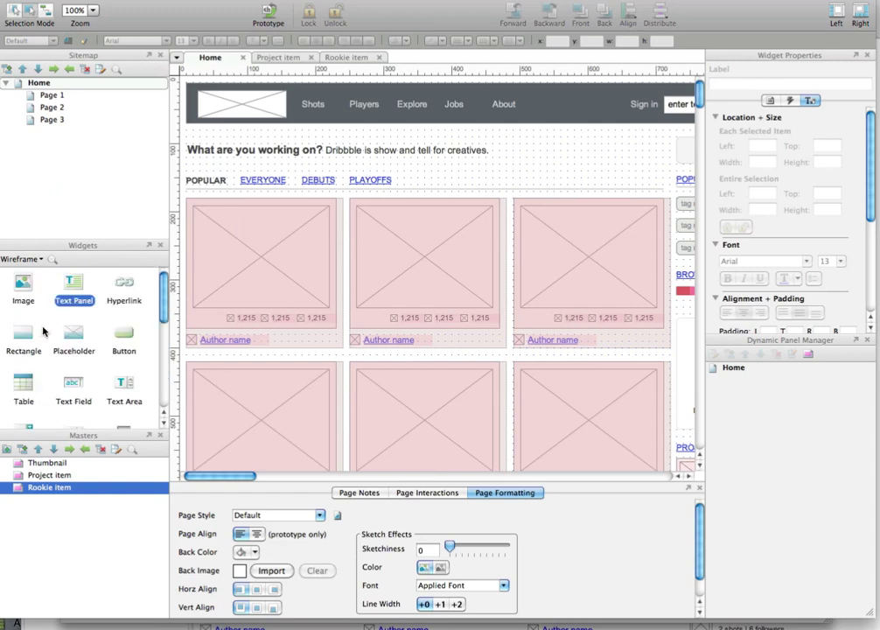
pyautogui.moveTo(24, 334); pyautogui.dragTo(586, 221)
pyautogui.moveTo(560, 212); pyautogui.dragTo(315, 99)
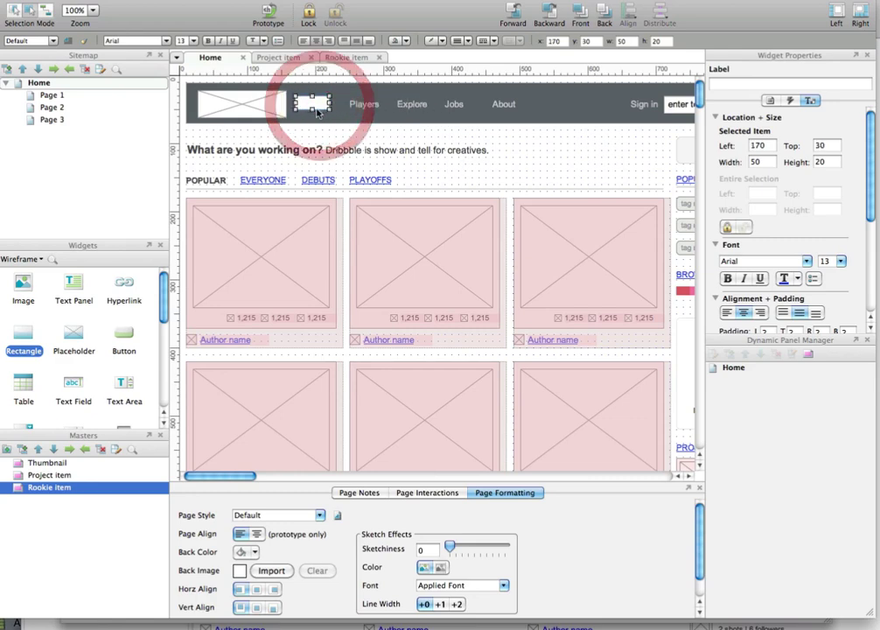
# - Move the white rectangle to left 171, top 32 and order it behind the Shots text but in front of the header bar
pyautogui.press('super+equal')
pyautogui.press('super+equal')
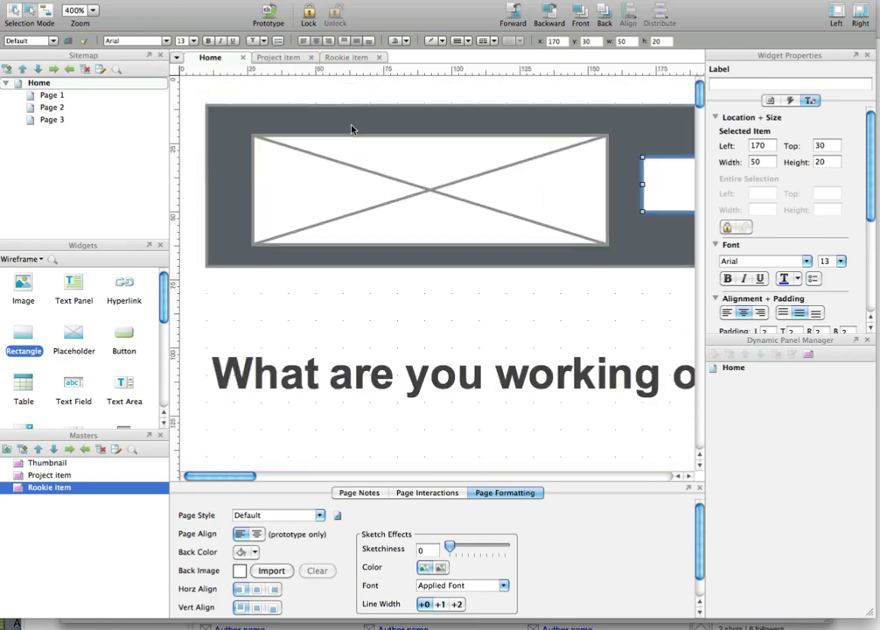
pyautogui.click(497, 296)
pyautogui.hscroll(5, 436, 285)
pyautogui.moveTo(522, 171); pyautogui.dragTo(523, 172)
pyautogui.click(556, 24)
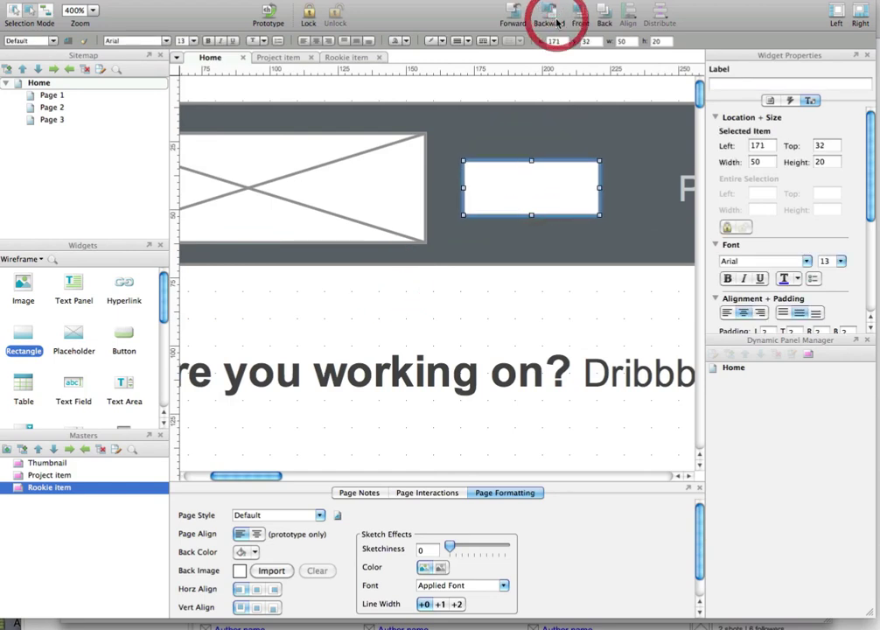
pyautogui.click(556, 24)
pyautogui.click(604, 15)
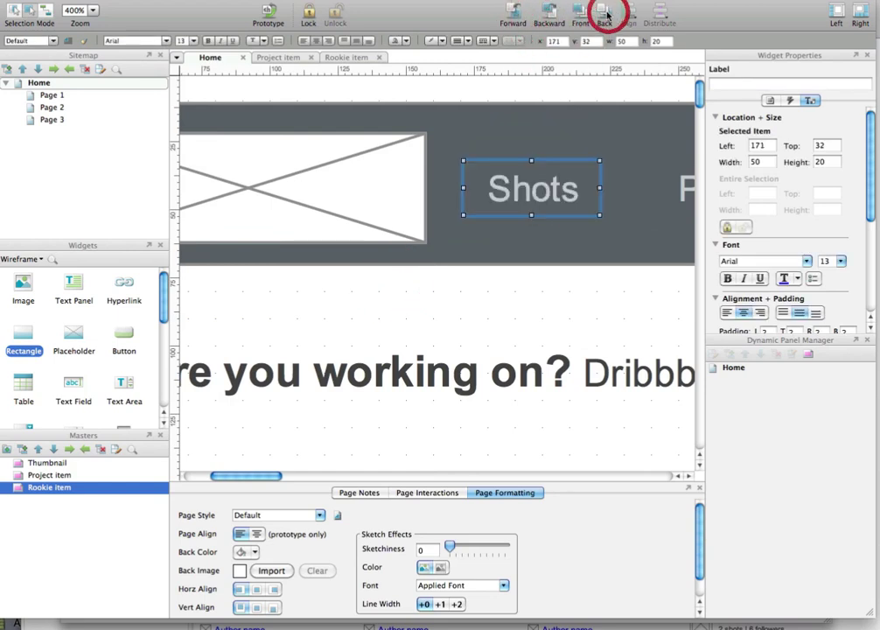
pyautogui.click(515, 15)
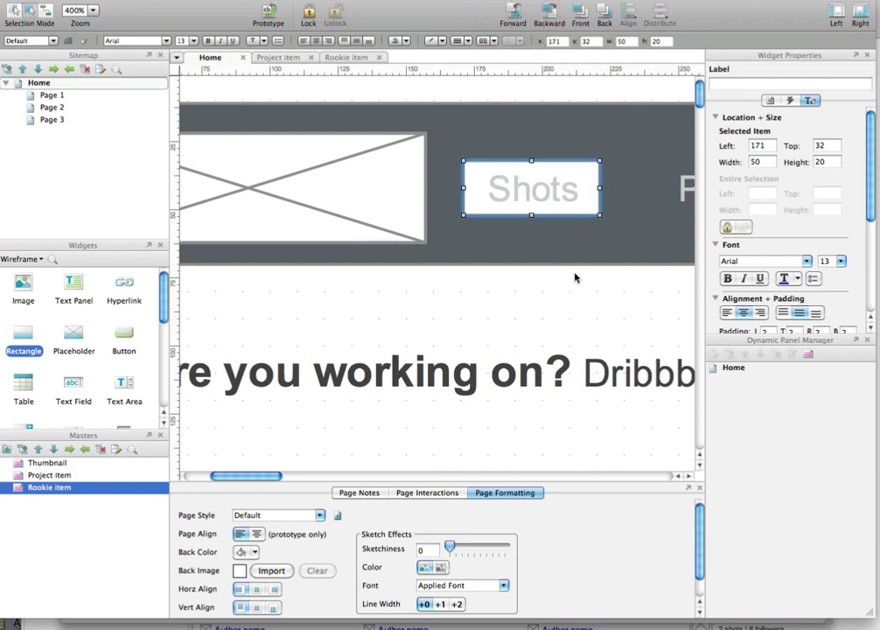
# - Nudge the rectangle behind the Shots label to left 172, top 33
pyautogui.press('Right')
pyautogui.press('Down')
pyautogui.press('Down')
pyautogui.press('Right')
pyautogui.press('Up')
pyautogui.press('Left')
pyautogui.press('Left')
pyautogui.press('Right')
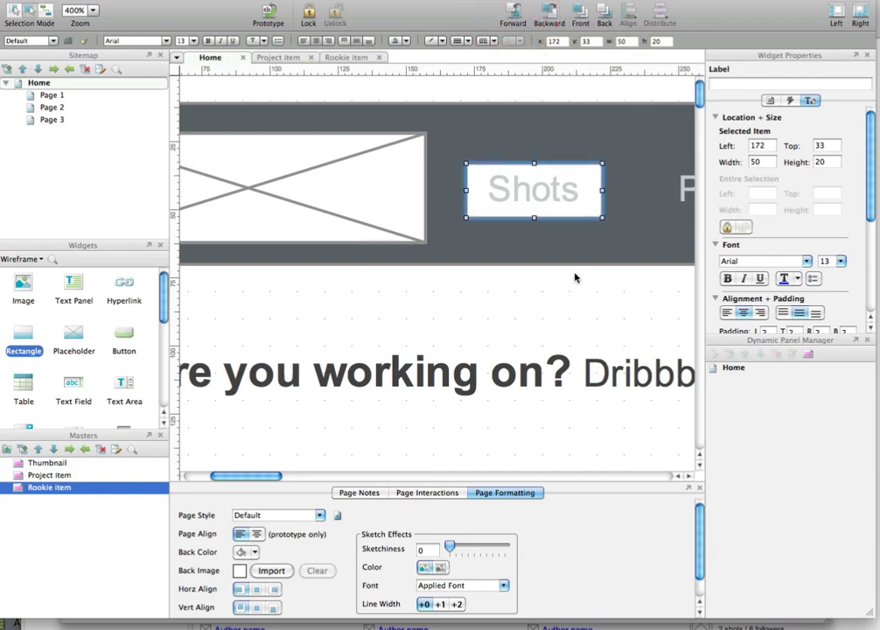
# - Turn the white rectangle behind the Shots label into a rounded rectangle and nudge it to left 174
pyautogui.rightClick(490, 169)
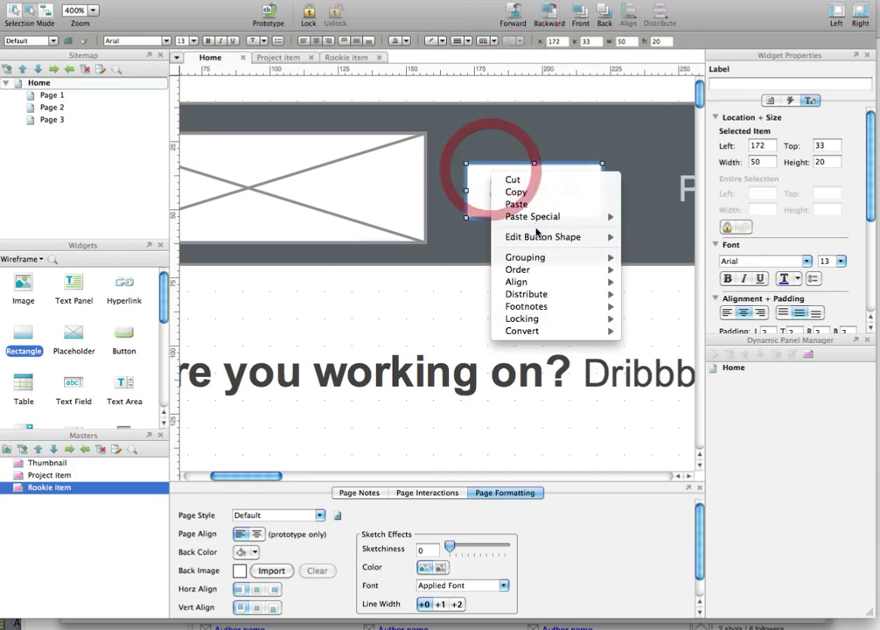
pyautogui.moveTo(551, 236)
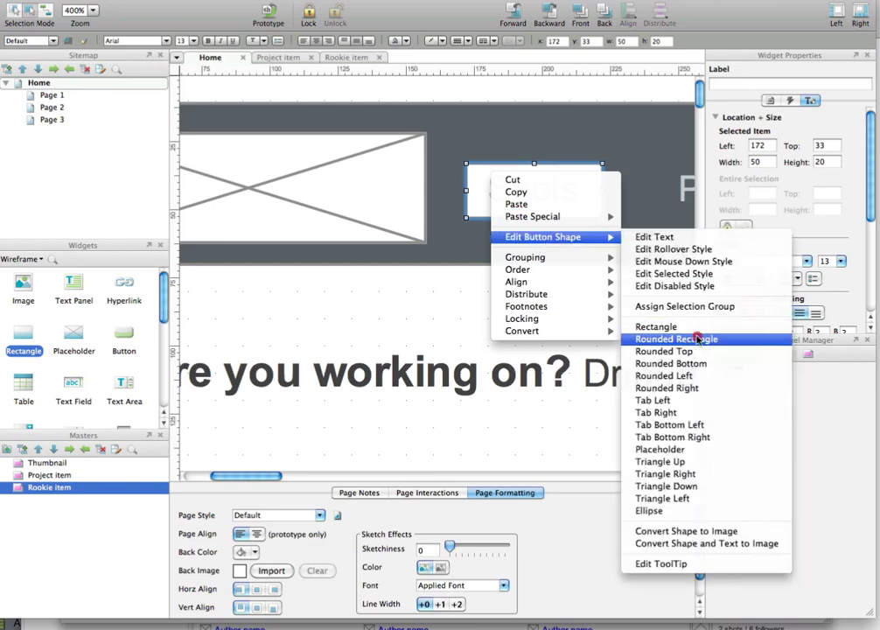
pyautogui.click(641, 339)
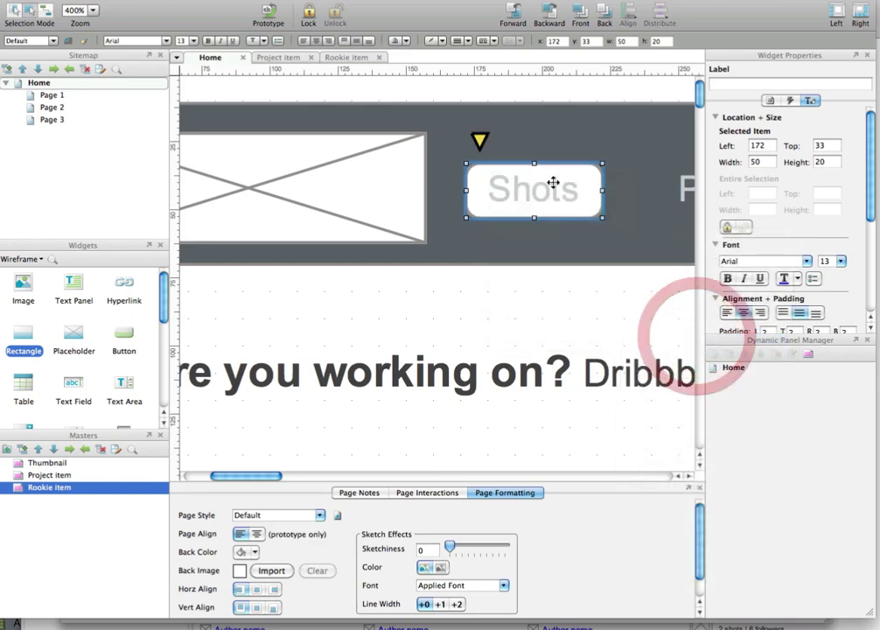
pyautogui.click(479, 140)
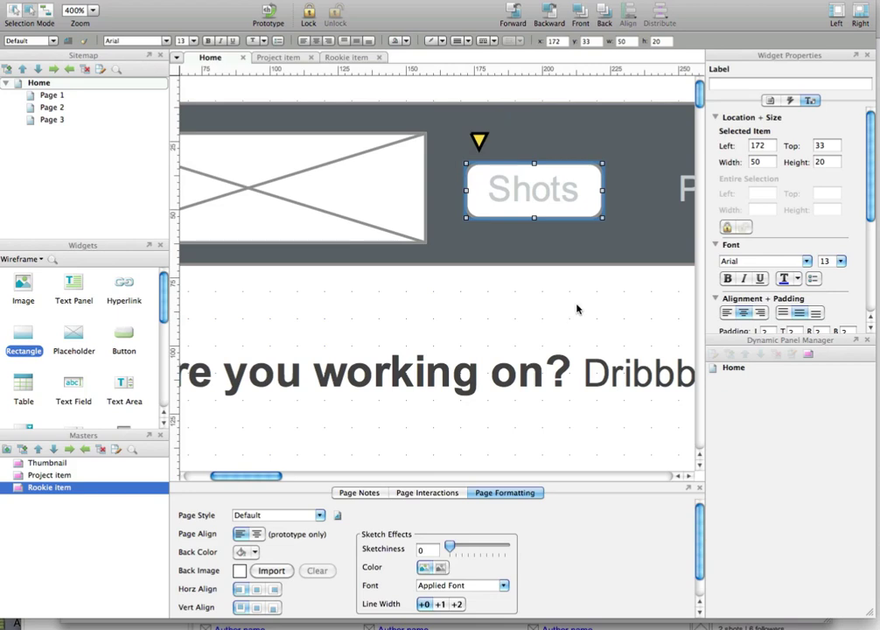
pyautogui.hscroll(3, 569, 305)
pyautogui.rightClick(461, 168)
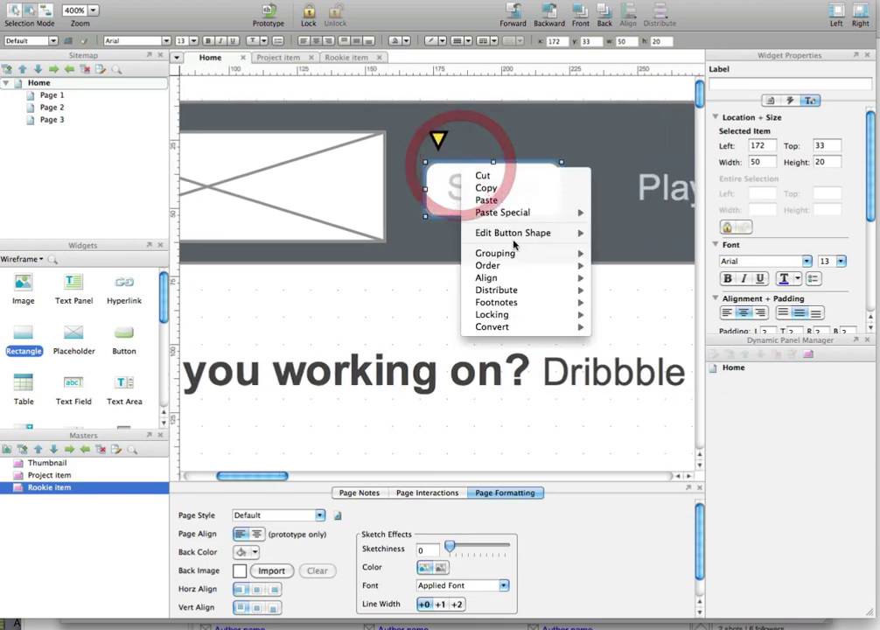
pyautogui.click(386, 282)
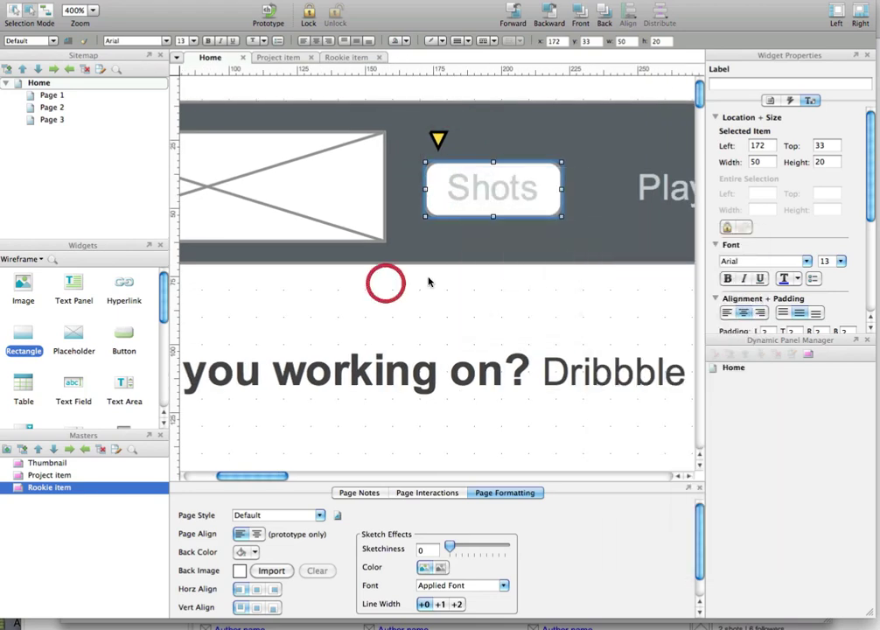
pyautogui.press('Right')
pyautogui.press('Right')
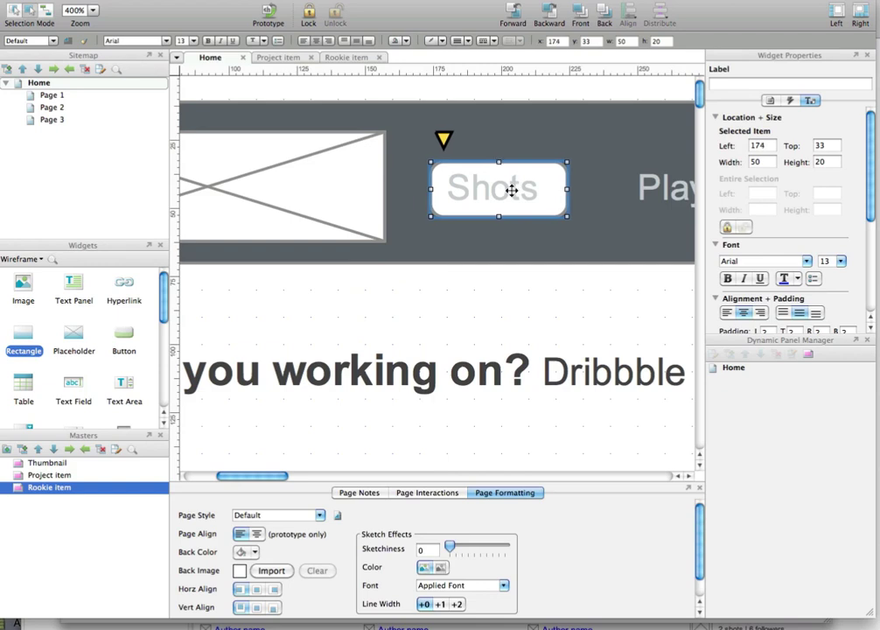
# - Make the header's Shots label text white and bold
pyautogui.doubleClick(500, 168)
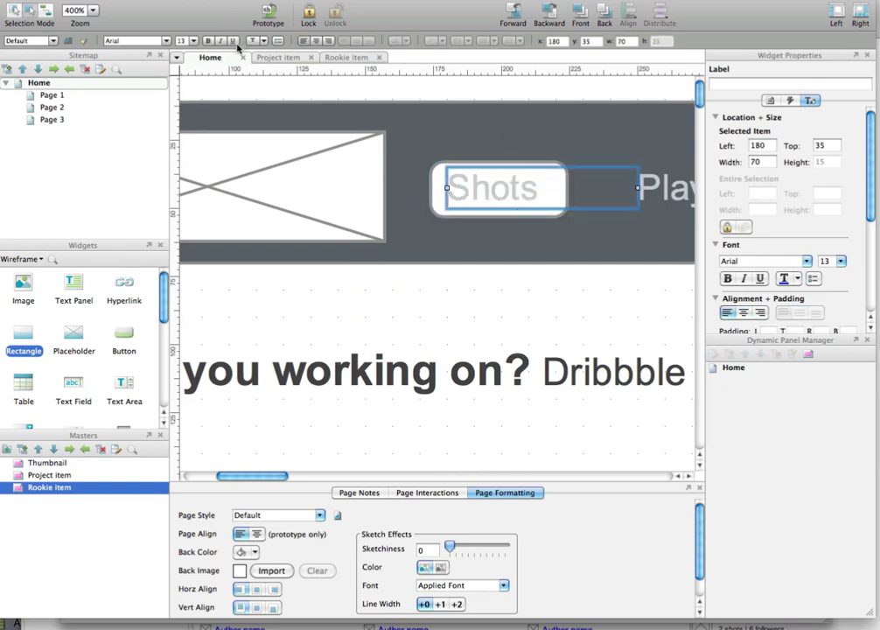
pyautogui.click(265, 39)
pyautogui.click(256, 108)
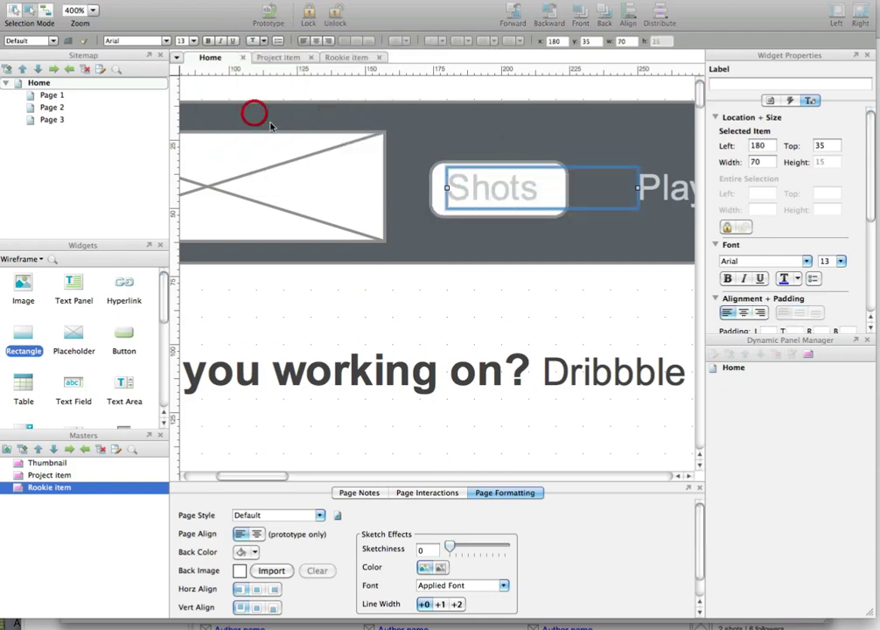
pyautogui.press('super+b')
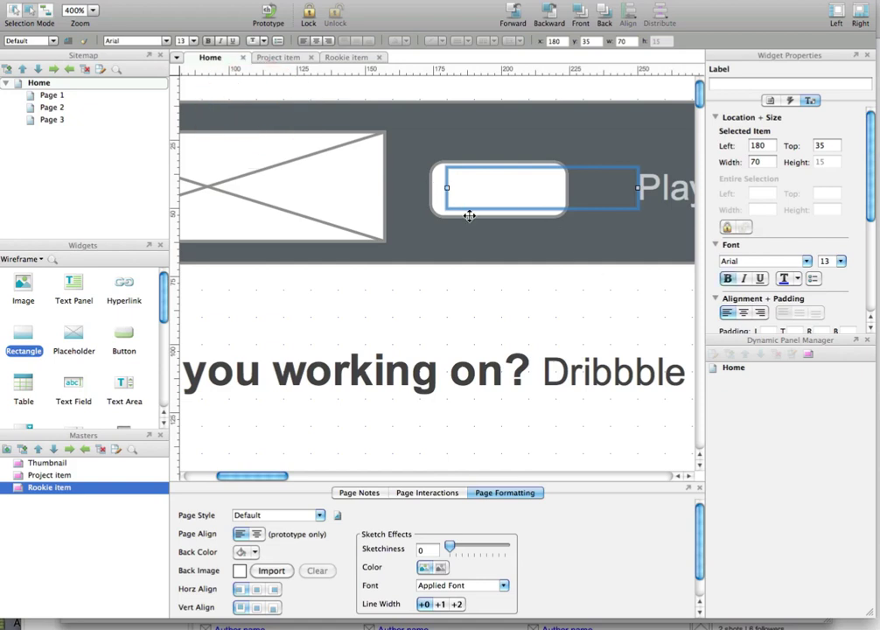
# - Remove the border from the rounded rectangle behind the Shots label
pyautogui.click(469, 216)
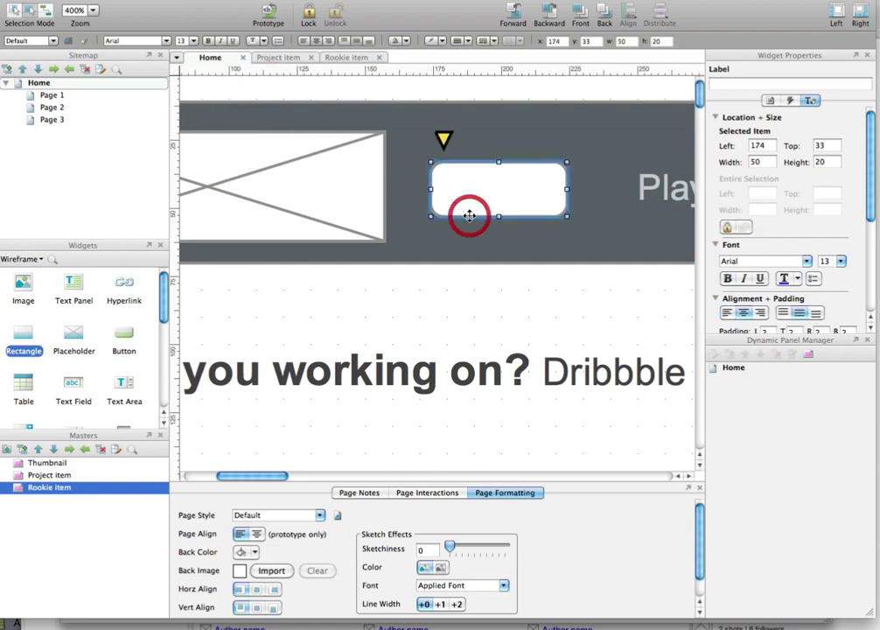
pyautogui.click(469, 41)
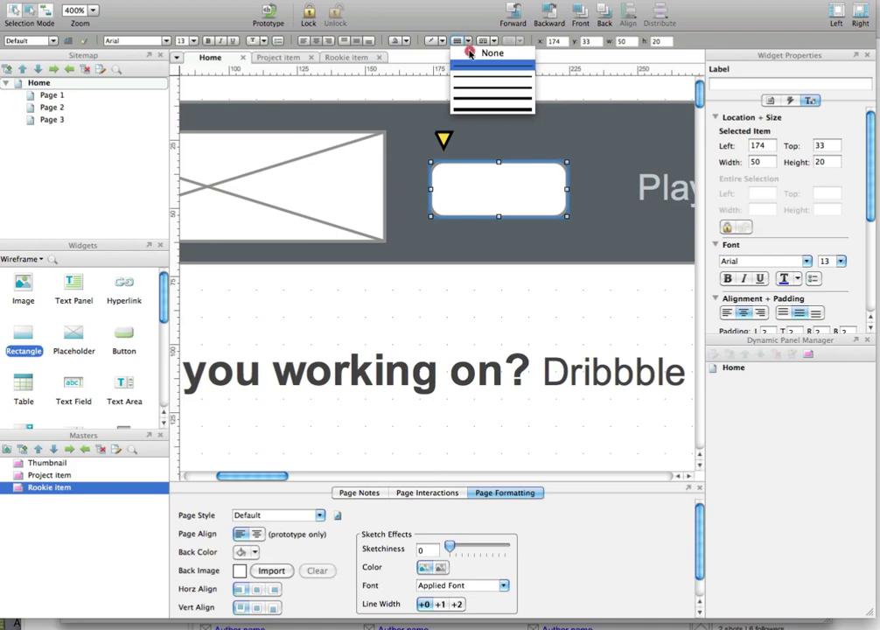
pyautogui.click(464, 50)
# - Try filling the Shots highlight rectangle with a color sampled from the header bar, 454D54
pyautogui.click(401, 42)
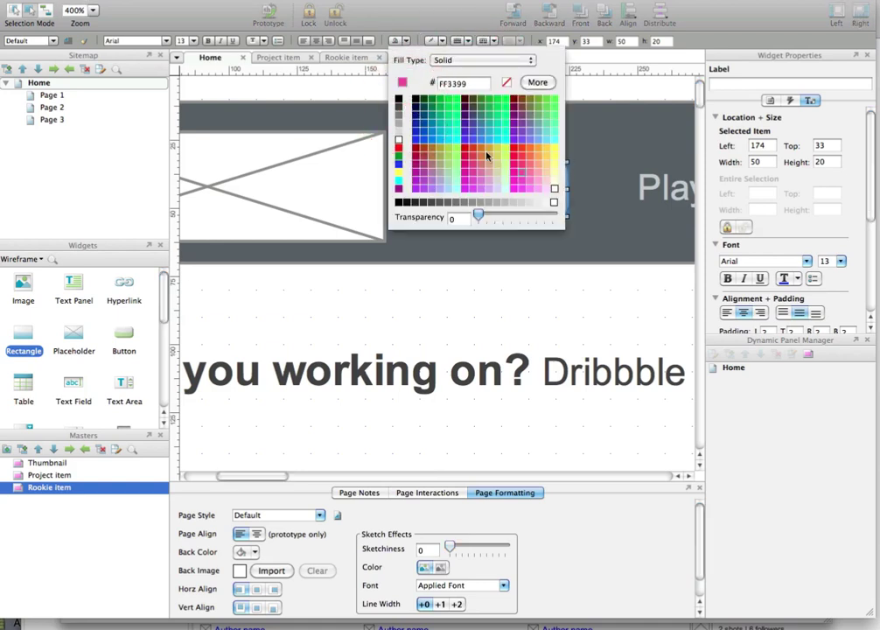
pyautogui.click(537, 83)
pyautogui.click(443, 136)
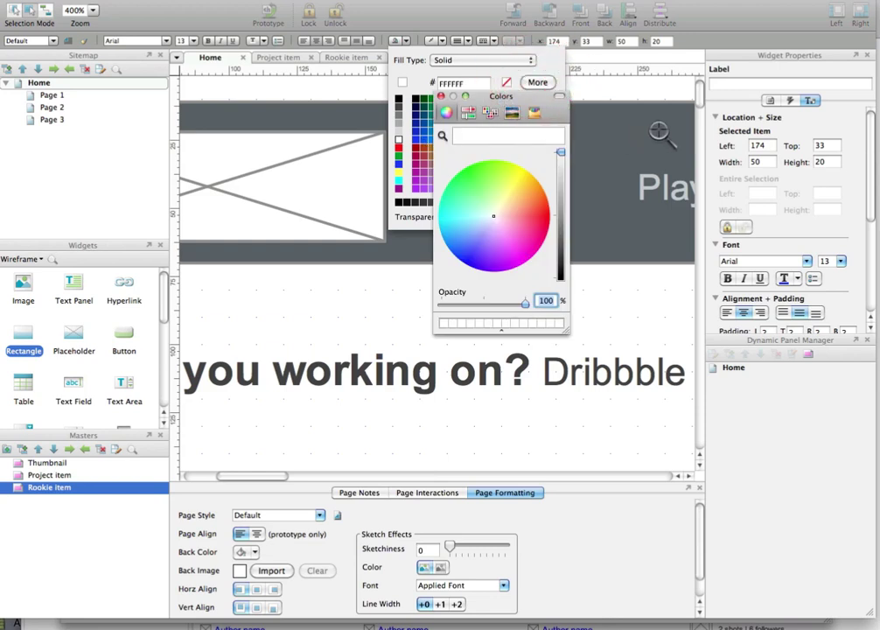
pyautogui.click(662, 134)
pyautogui.click(440, 96)
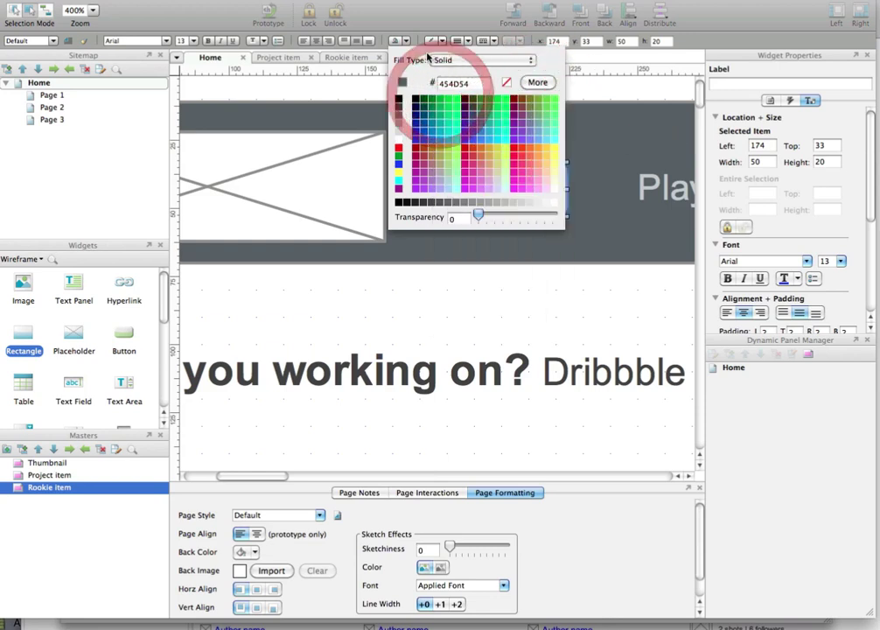
pyautogui.click(408, 40)
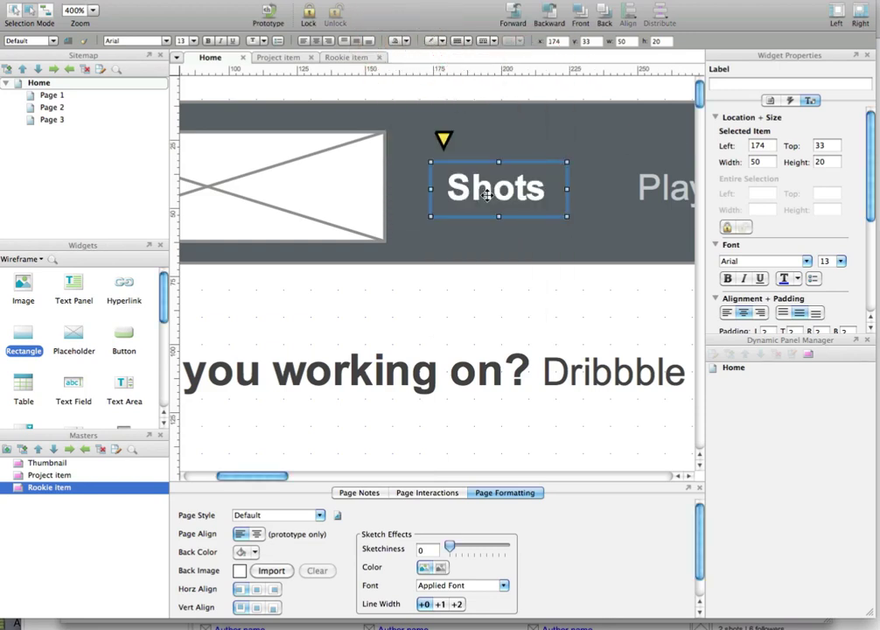
# - Fill the rounded rectangle behind the Shots label with a dark gray swatch darker than the header bar
pyautogui.click(409, 41)
pyautogui.click(442, 84)
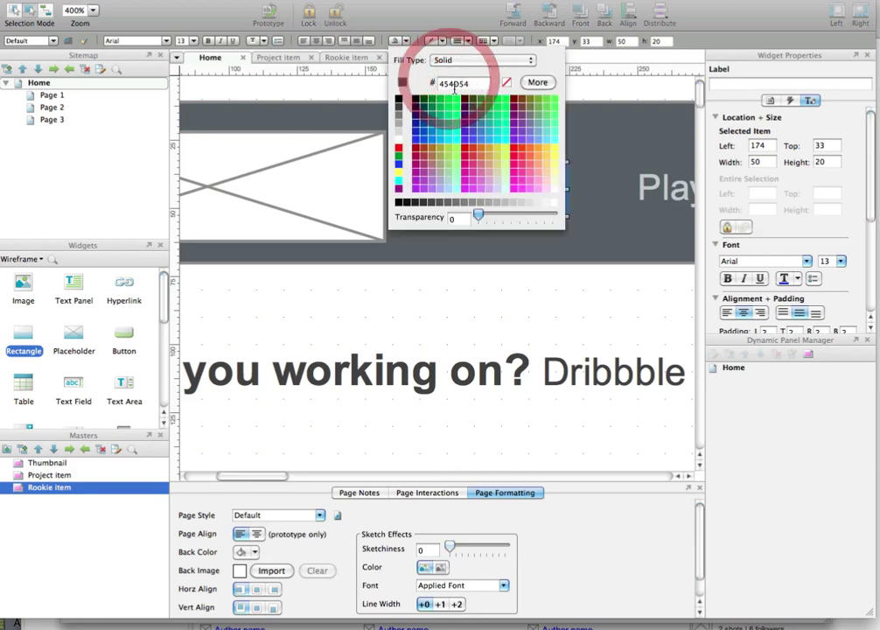
pyautogui.click(396, 105)
pyautogui.click(542, 329)
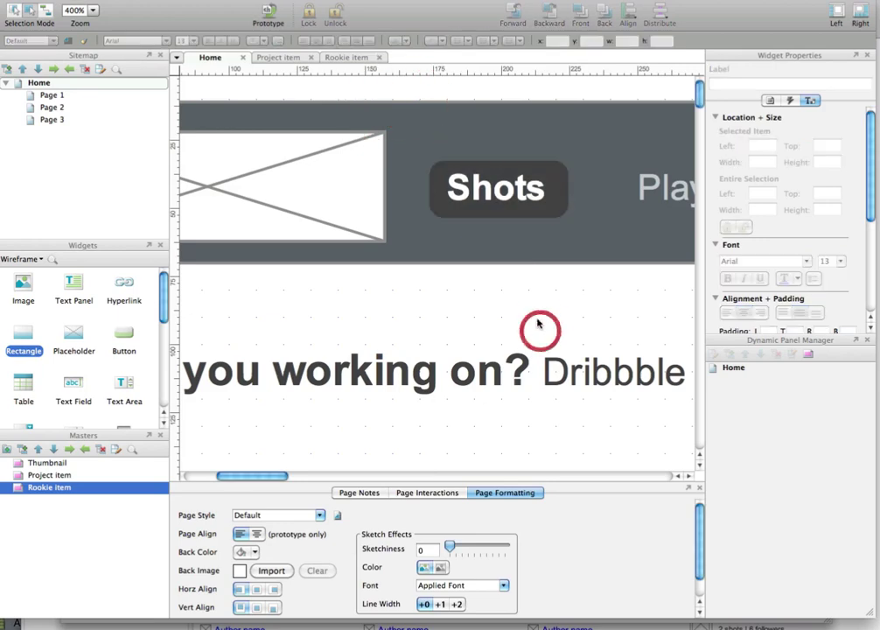
# - Check the header from the highlighted Shots item across to the text field and Go button
pyautogui.scroll(-5, 561, 300)
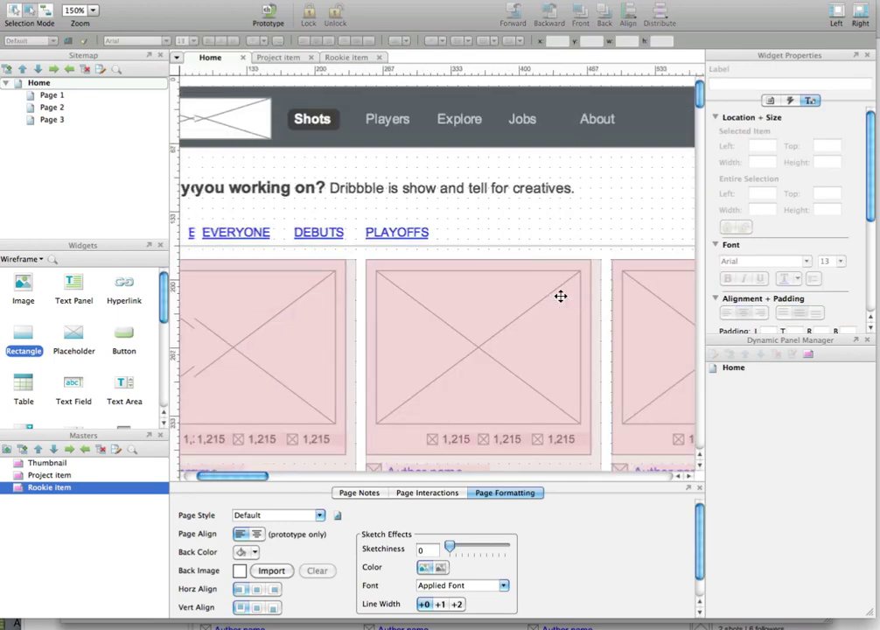
pyautogui.scroll(-1, 561, 296)
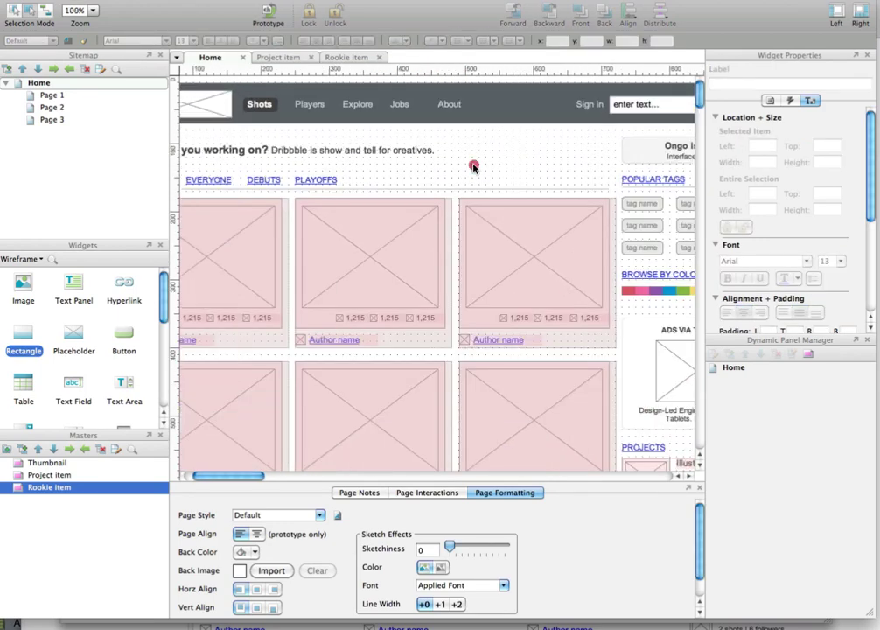
pyautogui.moveTo(505, 179); pyautogui.dragTo(402, 173)
pyautogui.moveTo(472, 169); pyautogui.dragTo(420, 169)
pyautogui.scroll(2, 421, 168)
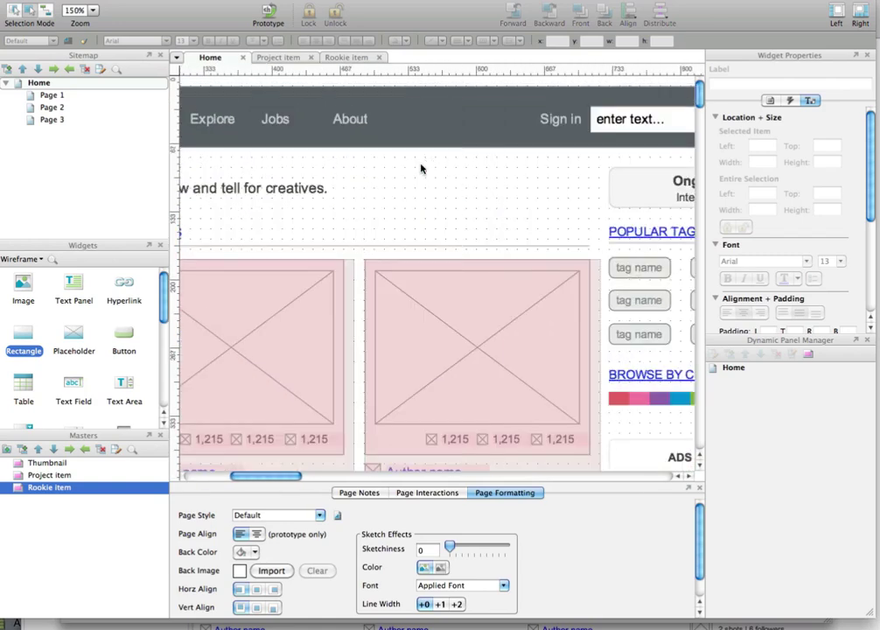
pyautogui.moveTo(571, 163); pyautogui.dragTo(479, 170)
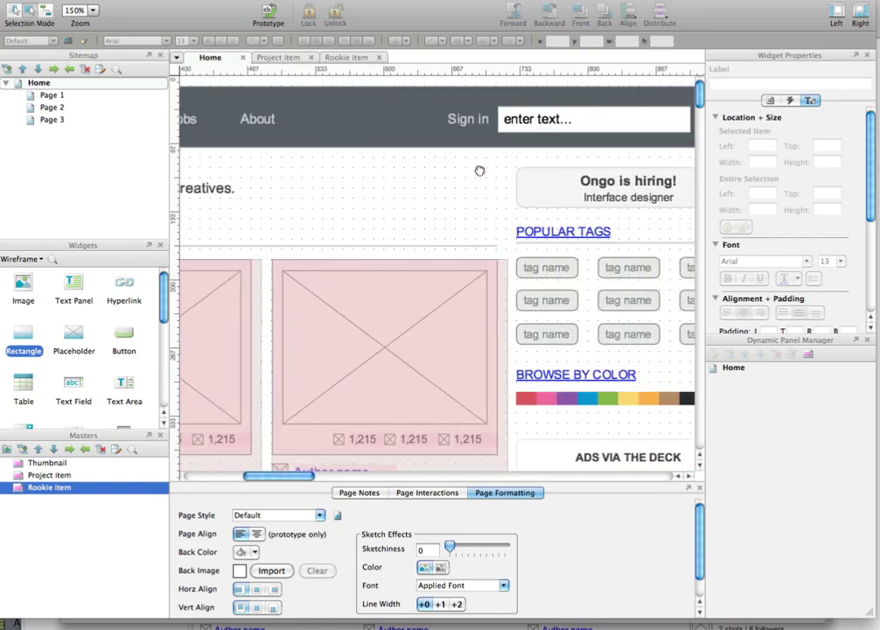
pyautogui.moveTo(422, 199); pyautogui.dragTo(304, 196)
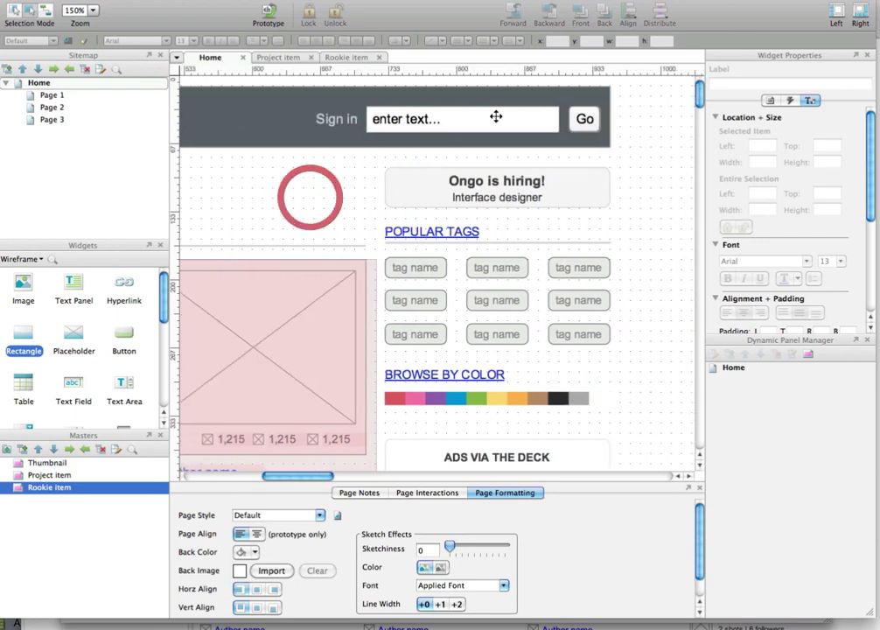
# - Toggle the border of the text field beside Sign in in the header
pyautogui.click(506, 115)
pyautogui.scroll(2, 506, 115)
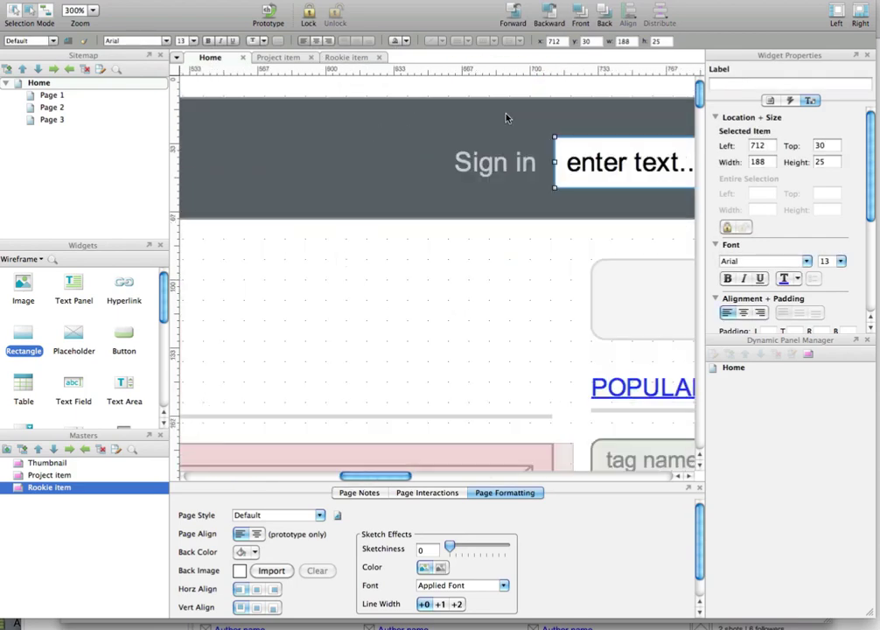
pyautogui.click(544, 280)
pyautogui.moveTo(544, 279); pyautogui.dragTo(413, 278)
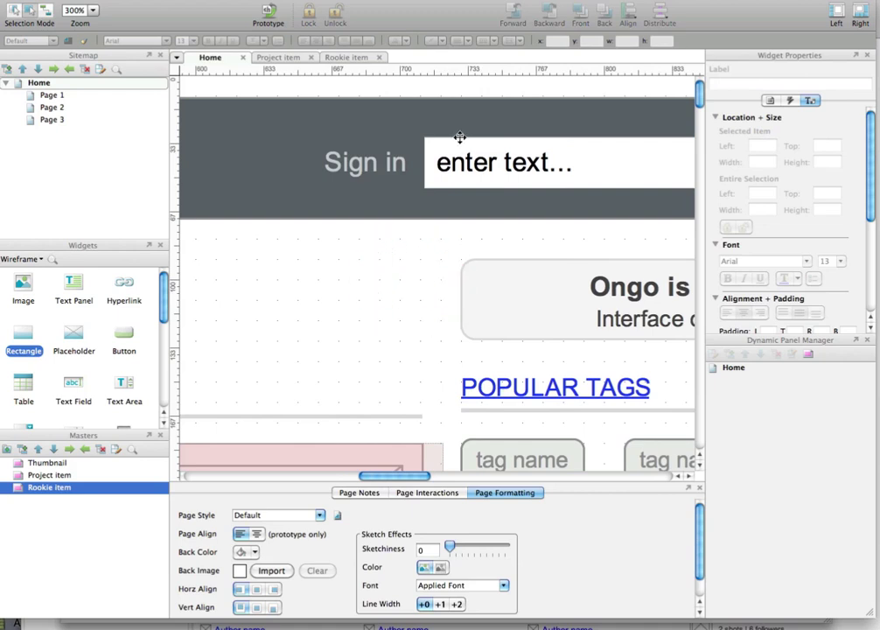
pyautogui.click(457, 140)
pyautogui.click(392, 276)
pyautogui.click(430, 146)
pyautogui.rightClick(446, 140)
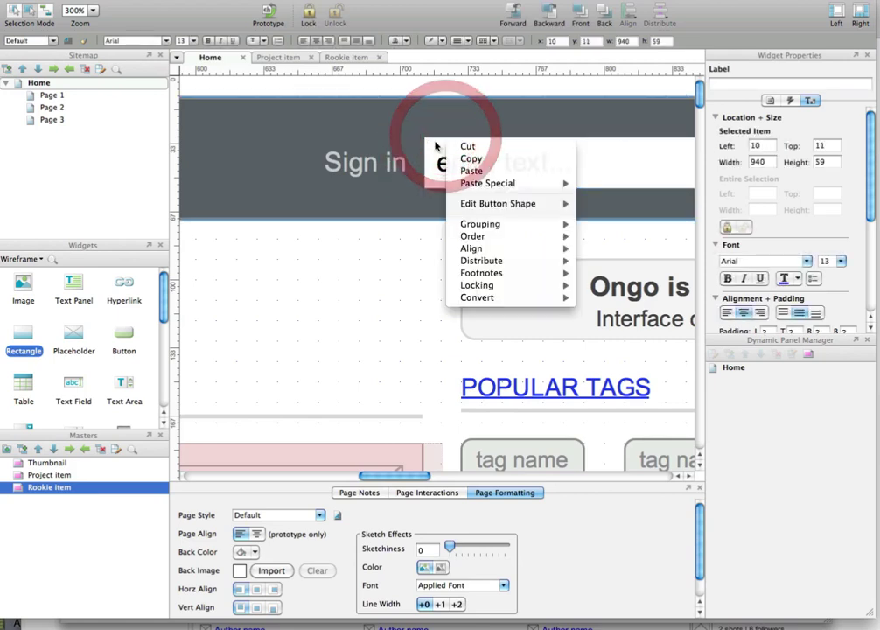
pyautogui.click(448, 151)
pyautogui.rightClick(448, 142)
pyautogui.click(457, 153)
pyautogui.click(434, 145)
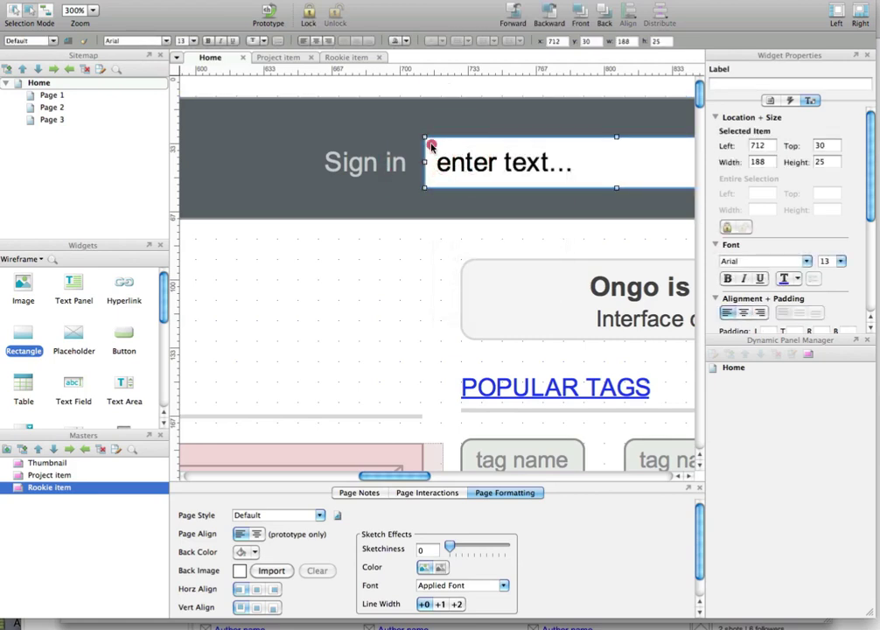
pyautogui.rightClick(433, 147)
pyautogui.moveTo(501, 212)
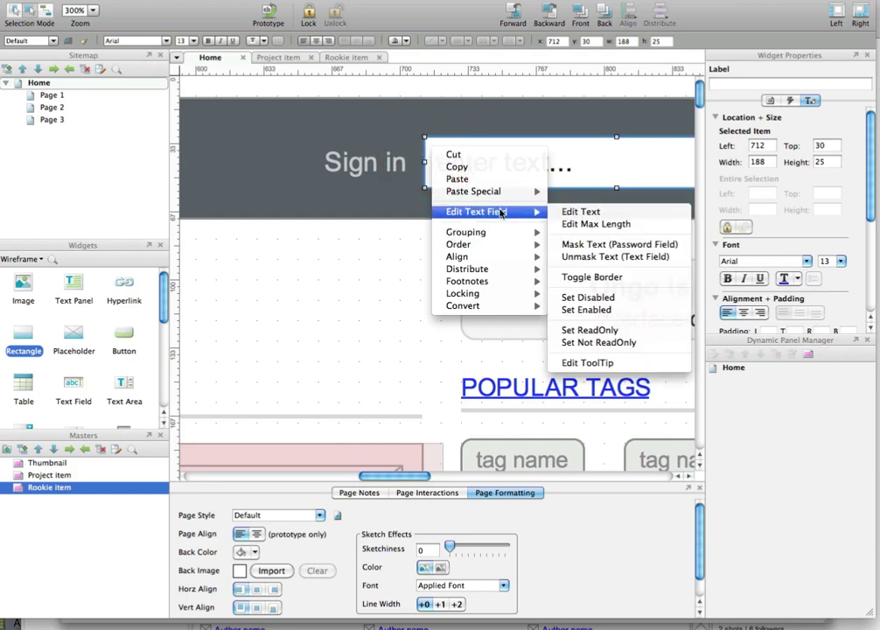
pyautogui.click(582, 278)
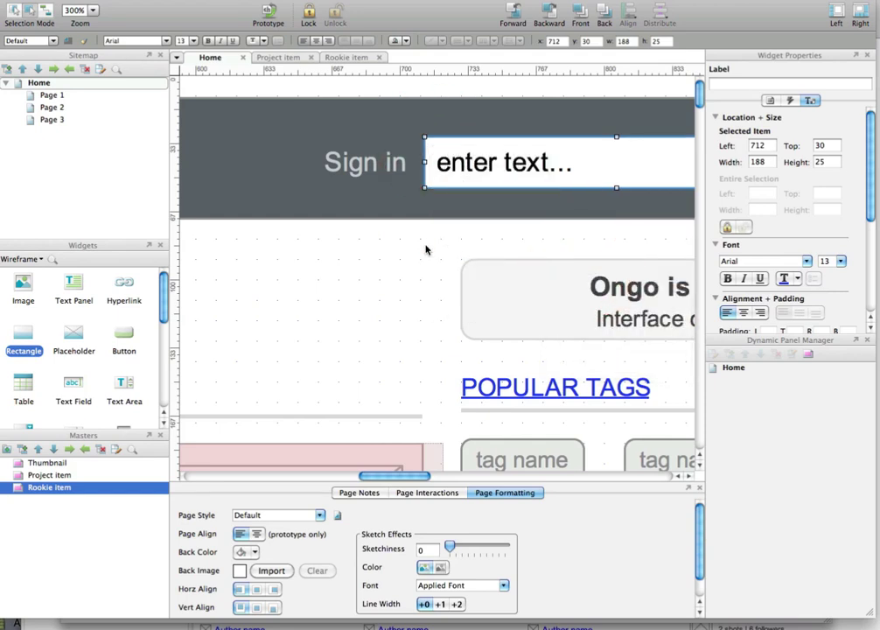
pyautogui.click(403, 267)
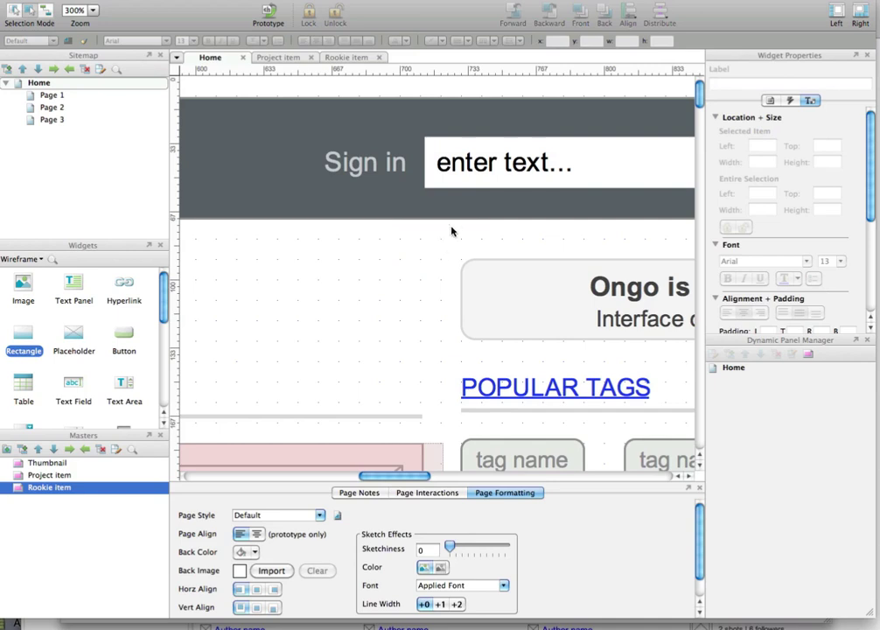
# - Color the header text field's text gray and set its text to "Search"
pyautogui.click(427, 163)
pyautogui.click(262, 41)
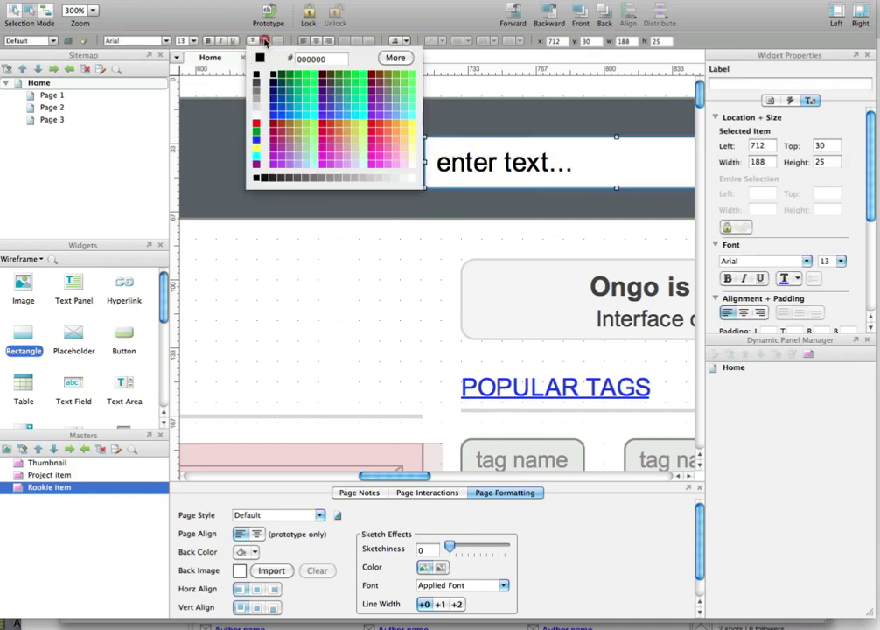
pyautogui.click(257, 99)
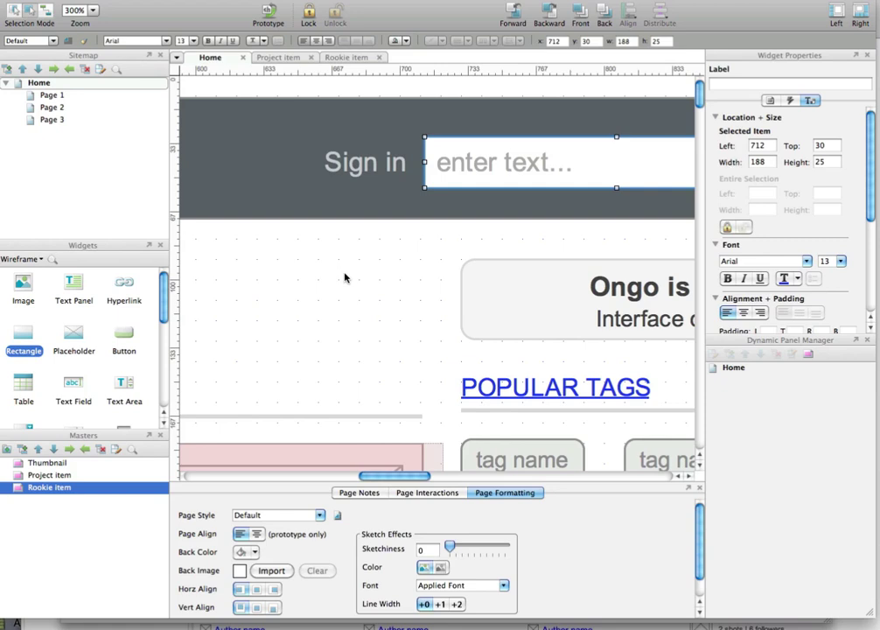
pyautogui.write('Search')
pyautogui.click(246, 273)
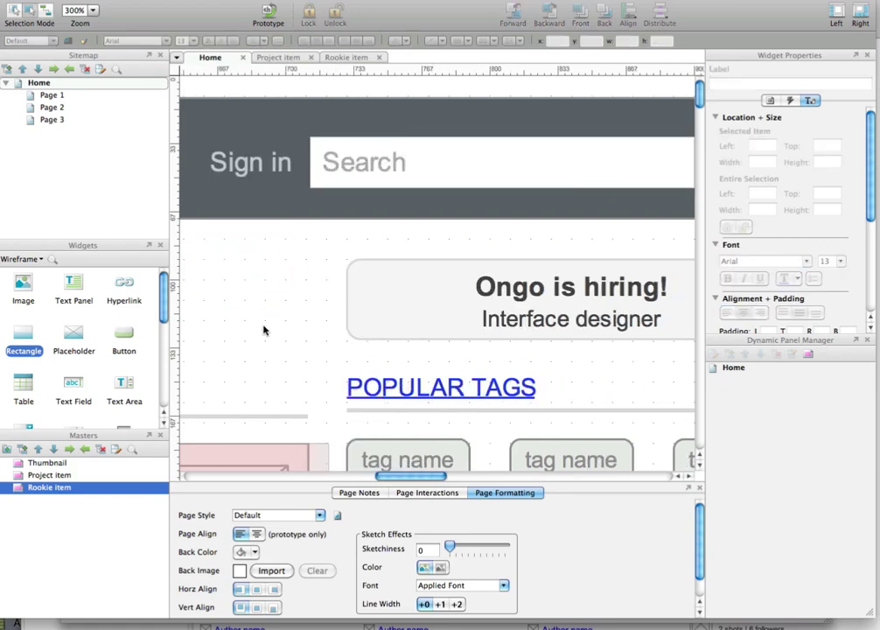
# - Move the Go button in the header slightly closer to the search field, to Left 905
pyautogui.moveTo(501, 227); pyautogui.dragTo(256, 216)
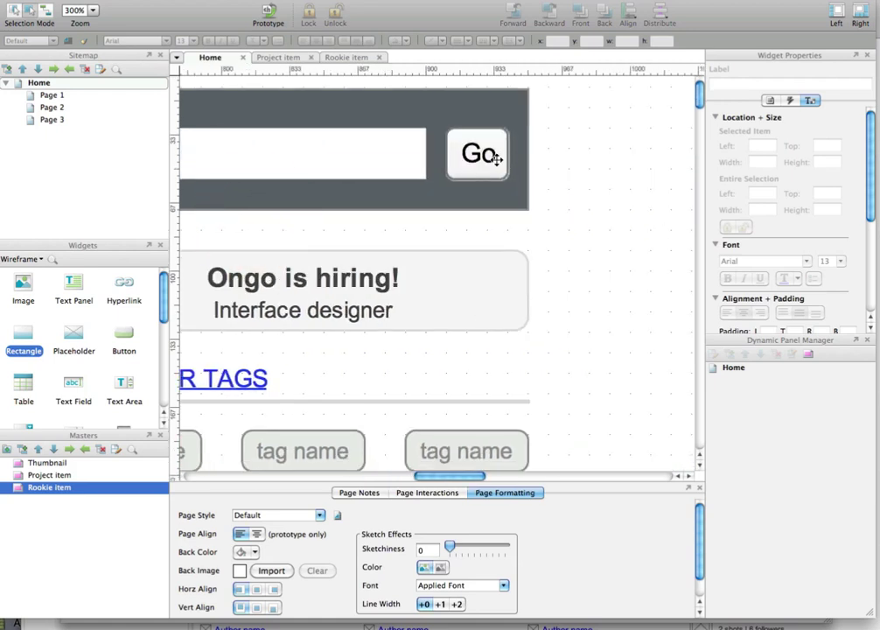
pyautogui.click(469, 170)
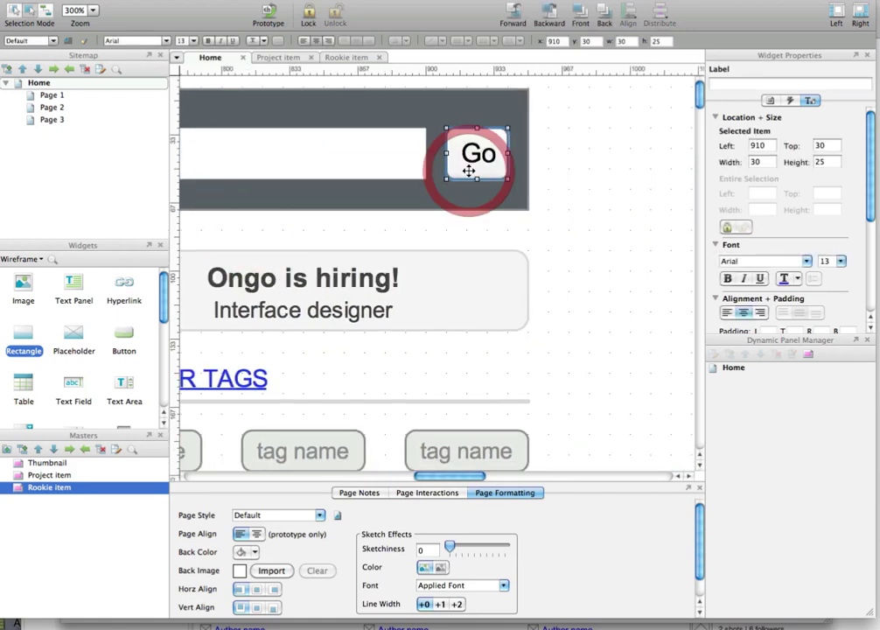
pyautogui.hotkey('shift', 'Left')
pyautogui.press('Right')
pyautogui.press('Right')
pyautogui.press('Right')
pyautogui.press('Right')
pyautogui.press('Right')
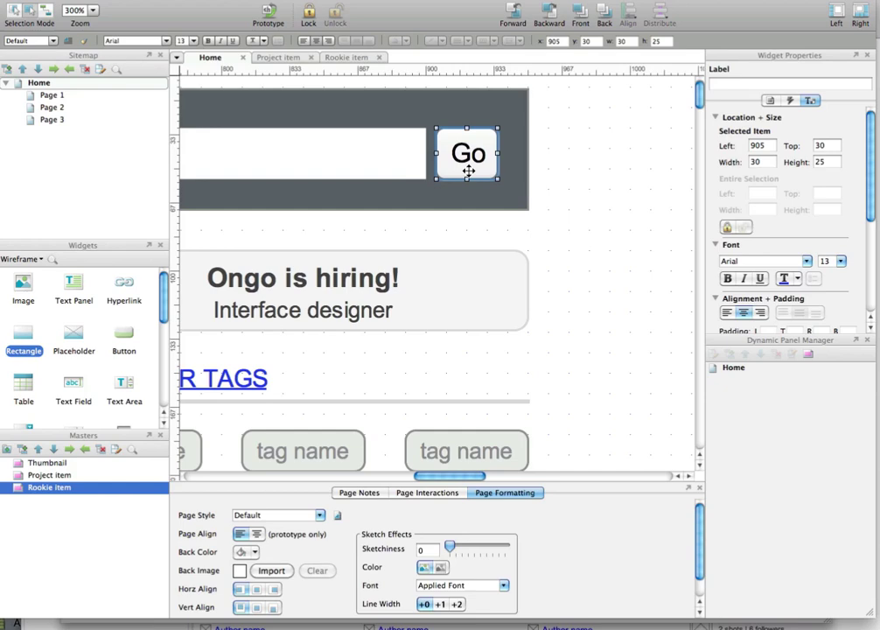
pyautogui.click(454, 234)
# - Compare the wireframe's home page with the live Dribbble home page from its header down to the footer
pyautogui.scroll(-3, 453, 234)
pyautogui.scroll(-1, 453, 234)
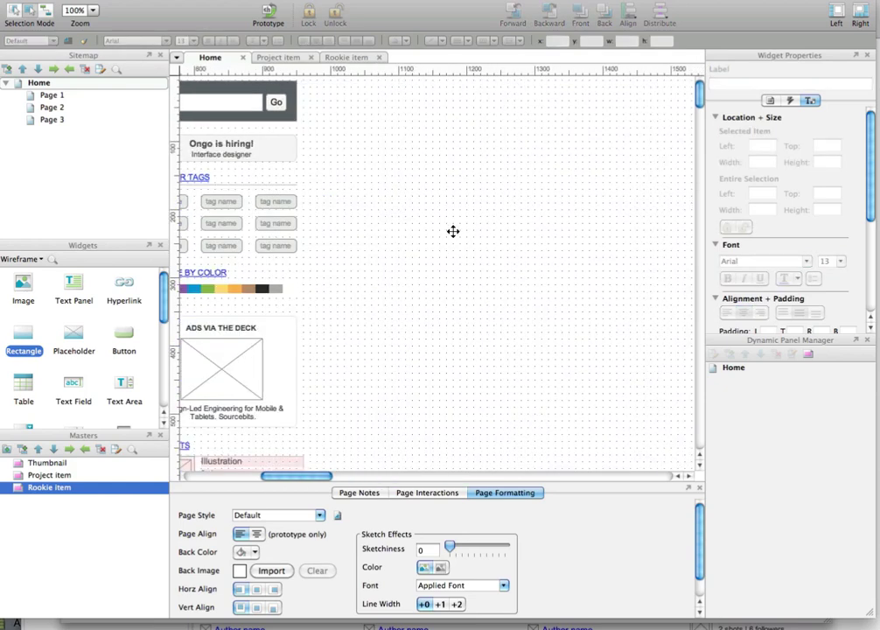
pyautogui.moveTo(416, 232); pyautogui.dragTo(599, 212)
pyautogui.moveTo(275, 113); pyautogui.dragTo(574, 175)
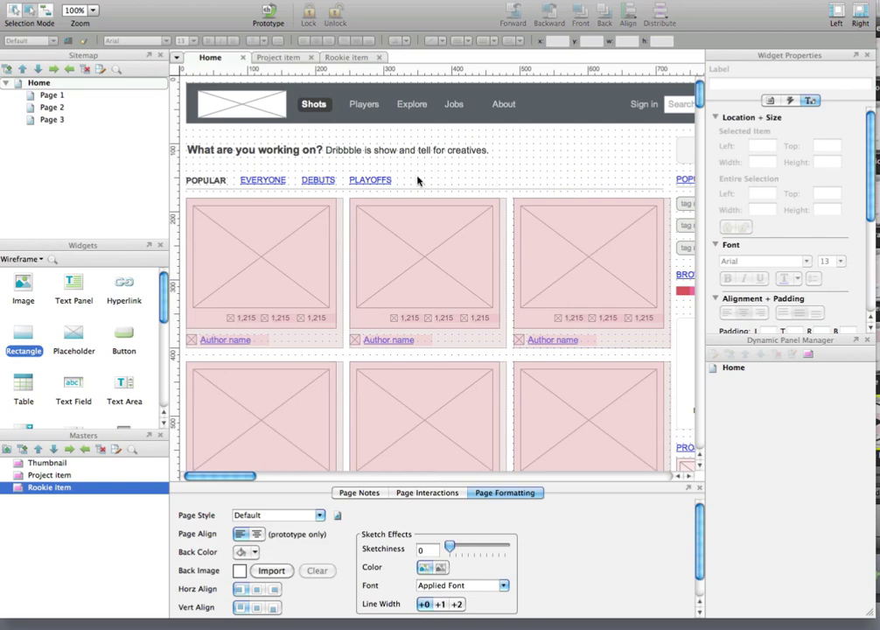
pyautogui.press('super+Tab')
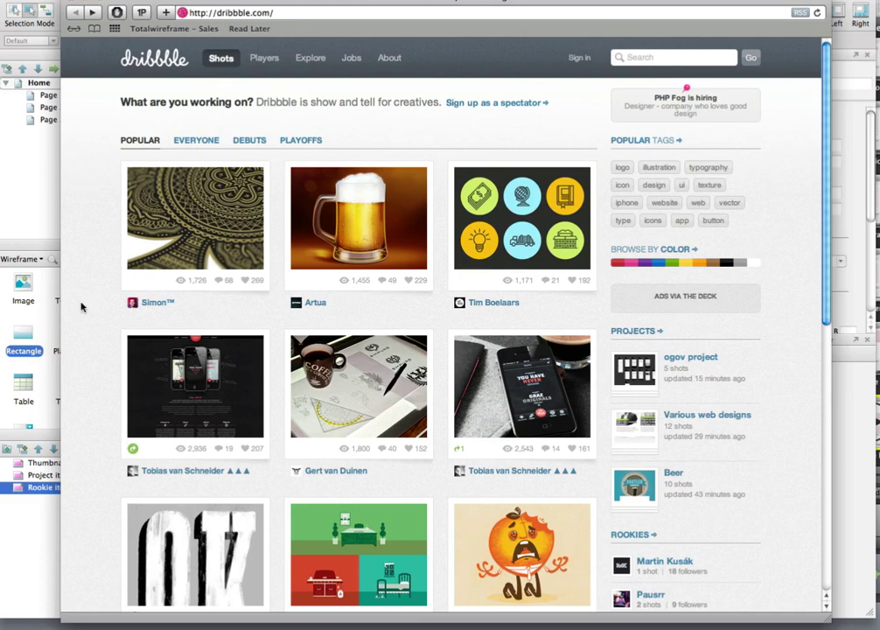
pyautogui.scroll(-10, 81, 307)
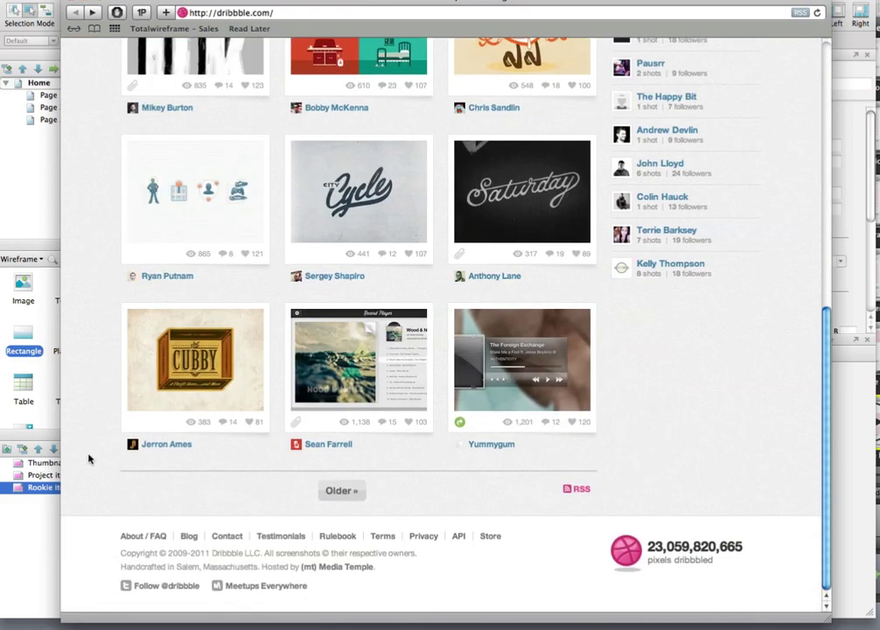
pyautogui.scroll(15, 97, 296)
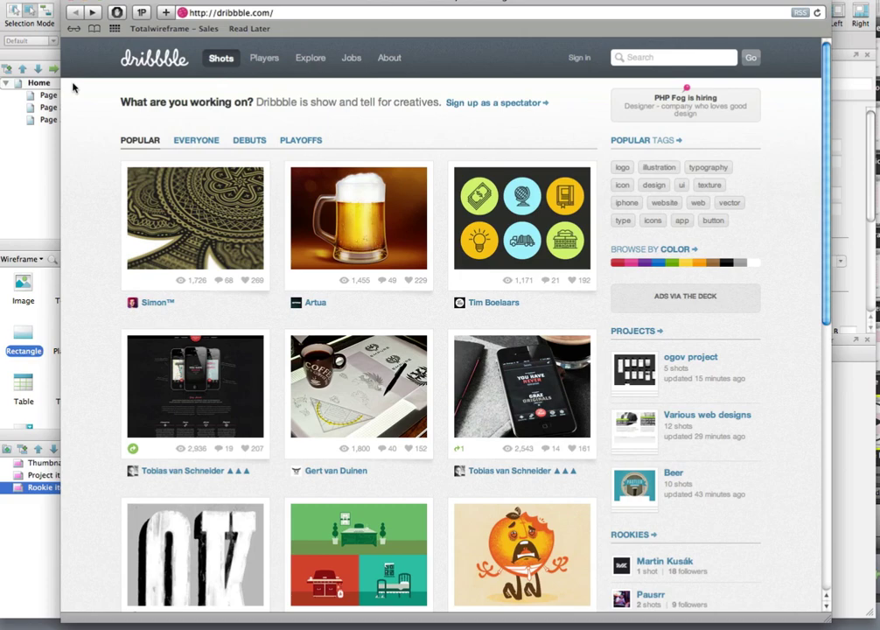
# - Return to the Axure wireframe and set the Home page's back color to F0F0F0
pyautogui.click(40, 180)
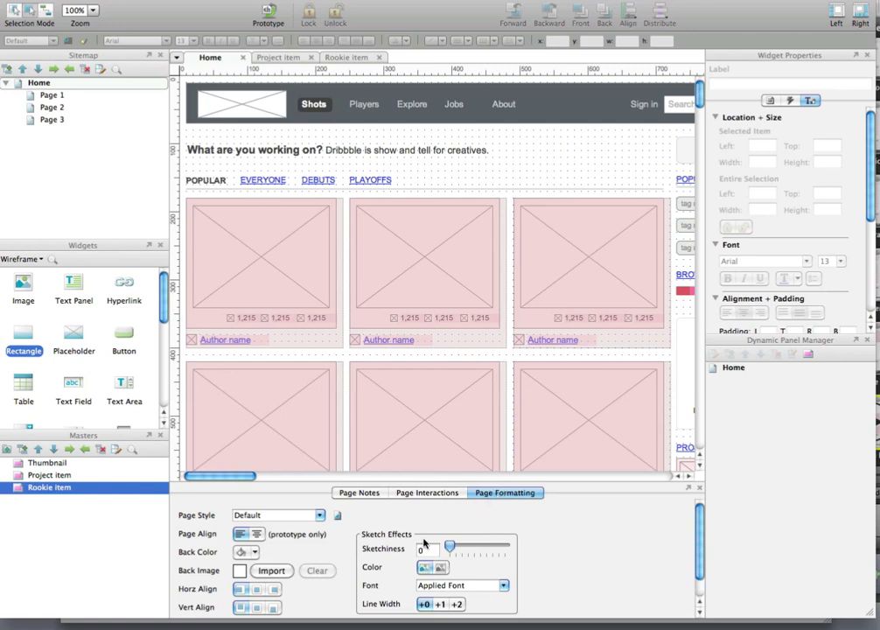
pyautogui.scroll(-1, 337, 529)
pyautogui.click(256, 536)
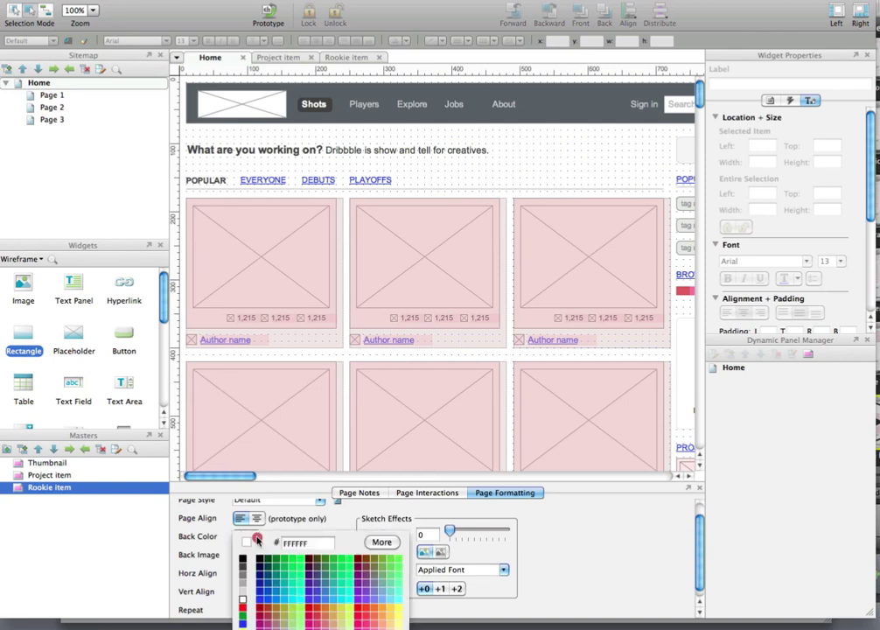
pyautogui.click(291, 542)
pyautogui.doubleClick(294, 543)
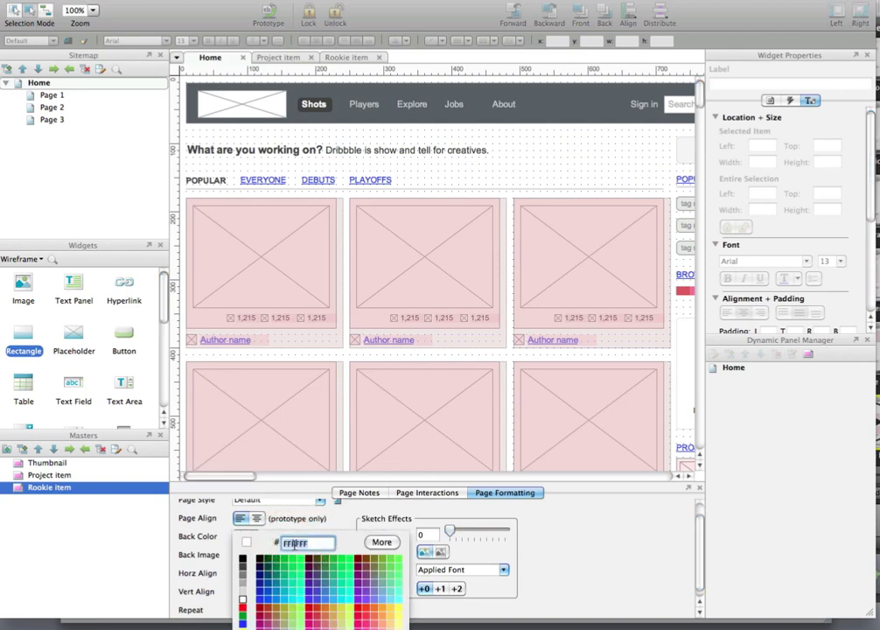
pyautogui.write('f0f0f0')
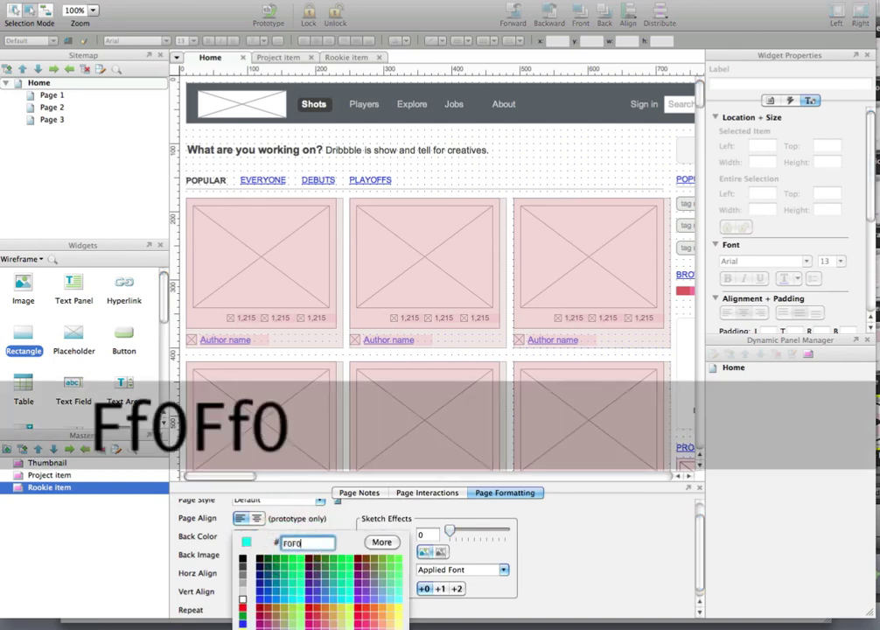
pyautogui.press('Return')
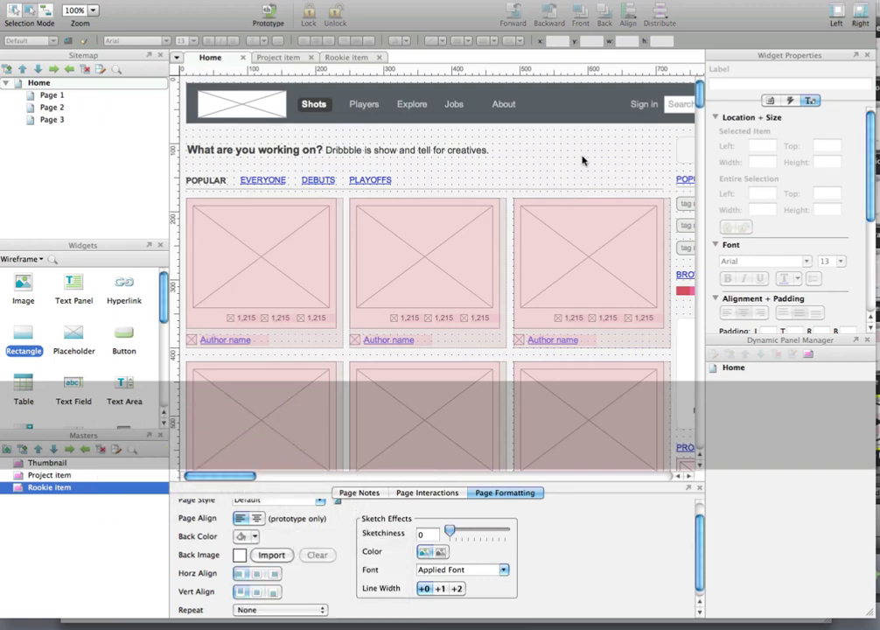
pyautogui.click(584, 161)
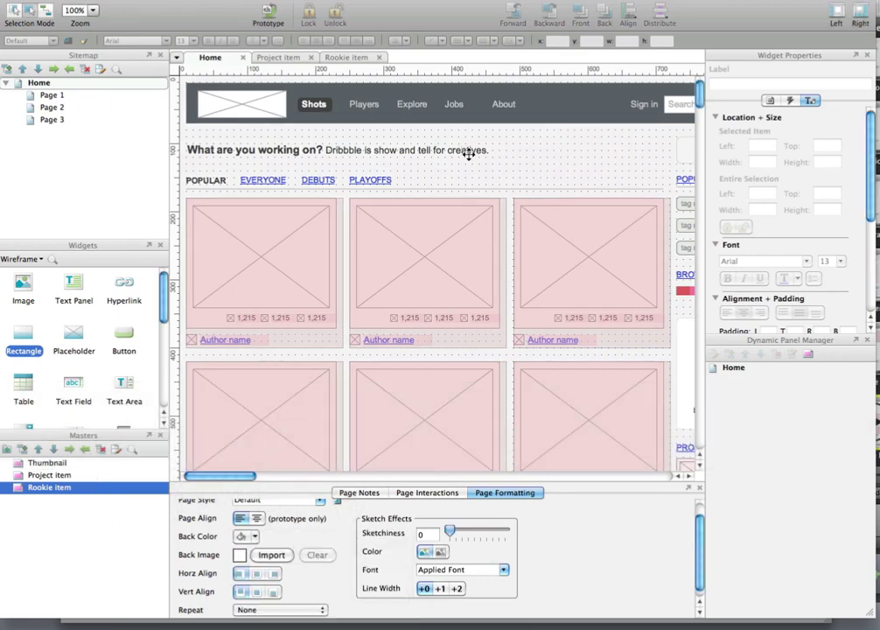
# - Generate the prototype and review the Home page in the browser from the header down to the footer
pyautogui.scroll(-3, 469, 155)
pyautogui.scroll(3, 469, 155)
pyautogui.click(274, 17)
pyautogui.press('Return')
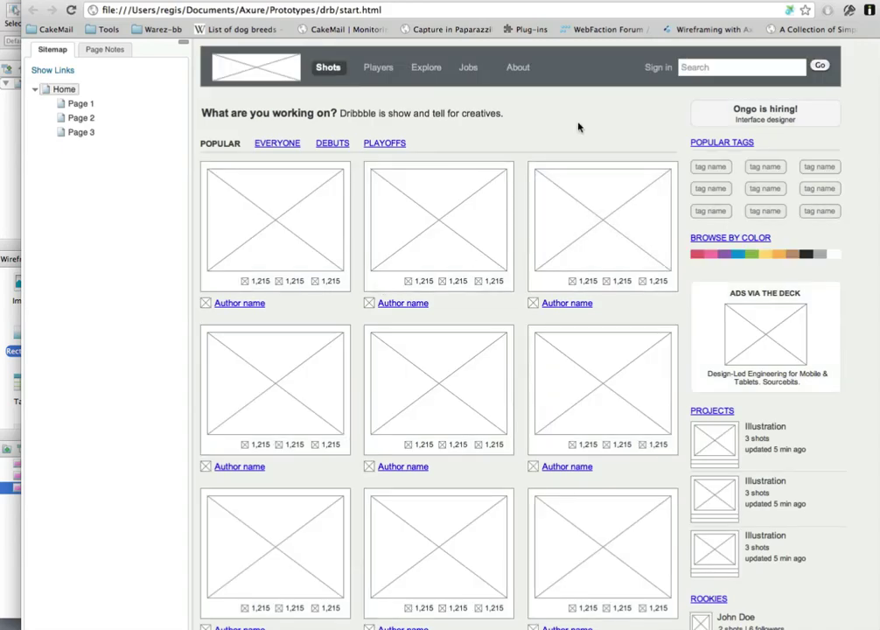
pyautogui.scroll(-1, 777, 166)
pyautogui.scroll(-5, 777, 166)
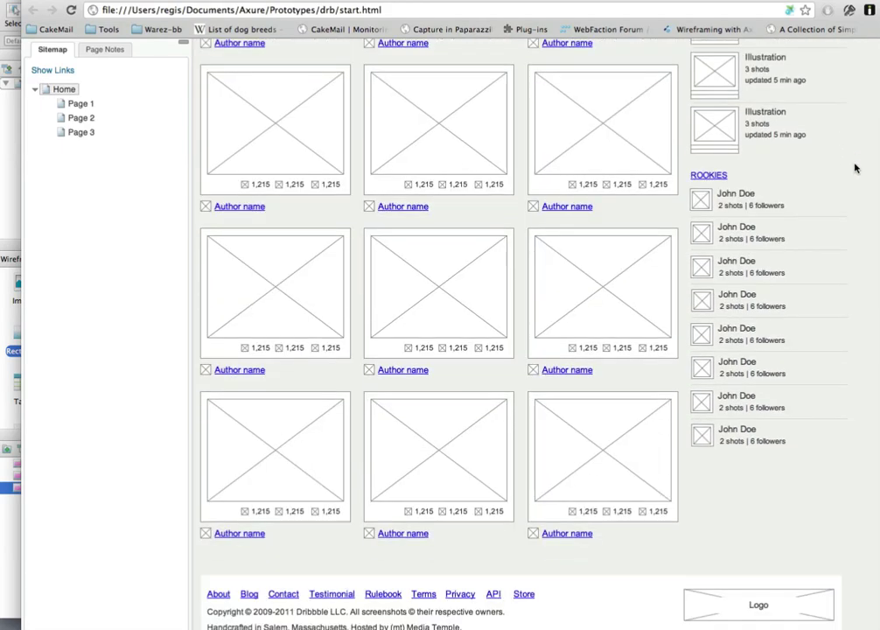
pyautogui.scroll(8, 855, 169)
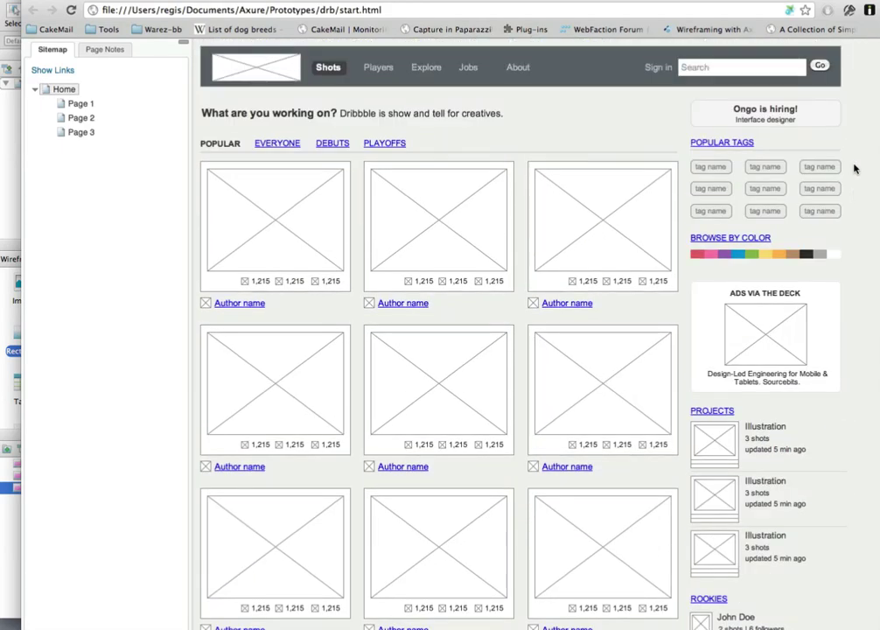
pyautogui.scroll(-6, 875, 249)
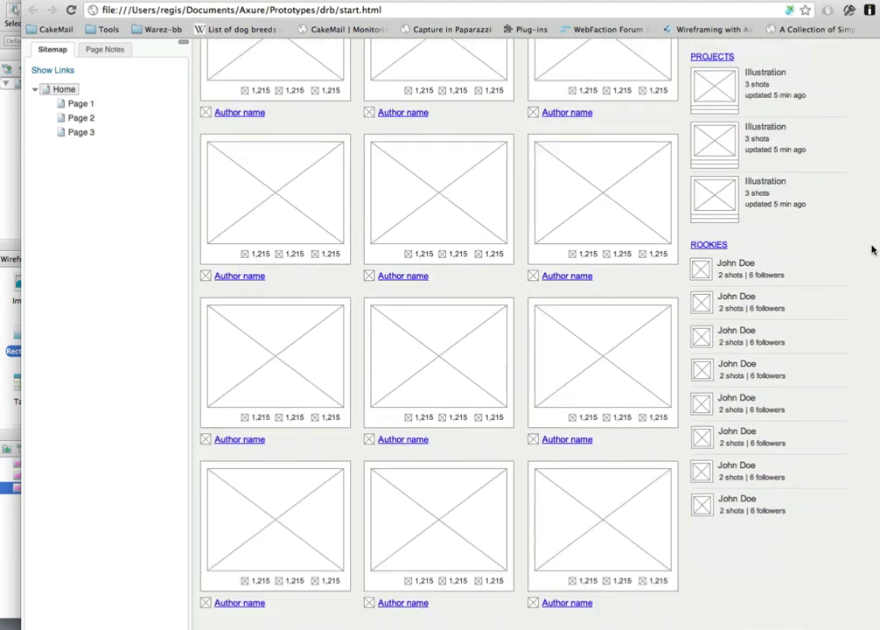
pyautogui.scroll(5, 871, 249)
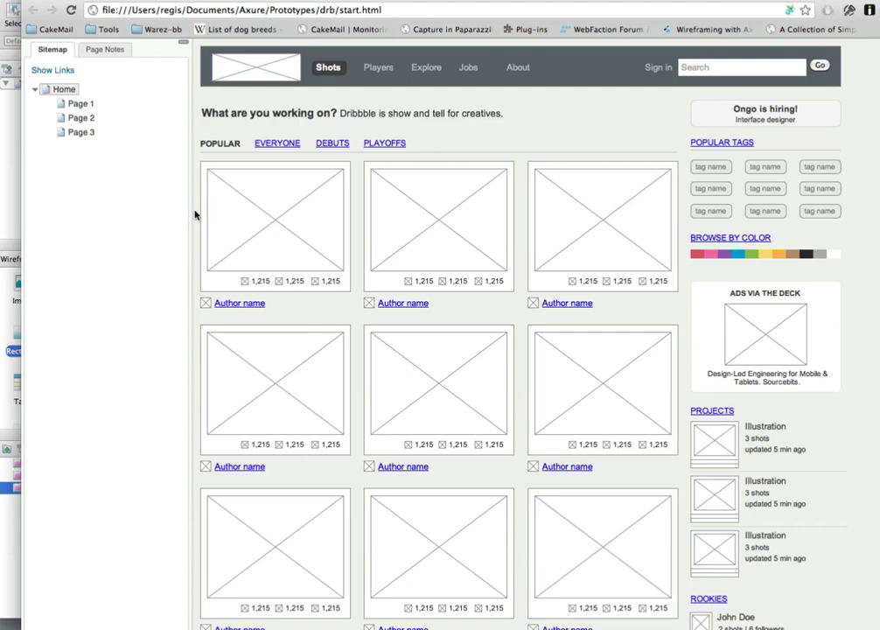
# - Compare the wireframe's EVERYONE, DEBUTS and PLAYOFFS tab links with the same tabs on the live Dribbble page
pyautogui.press('super+Tab')
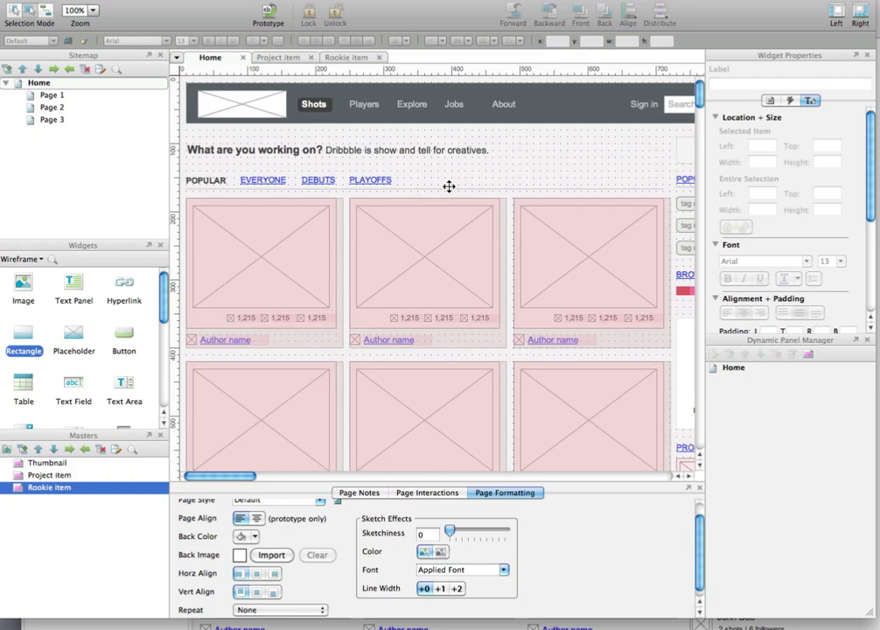
pyautogui.click(272, 178)
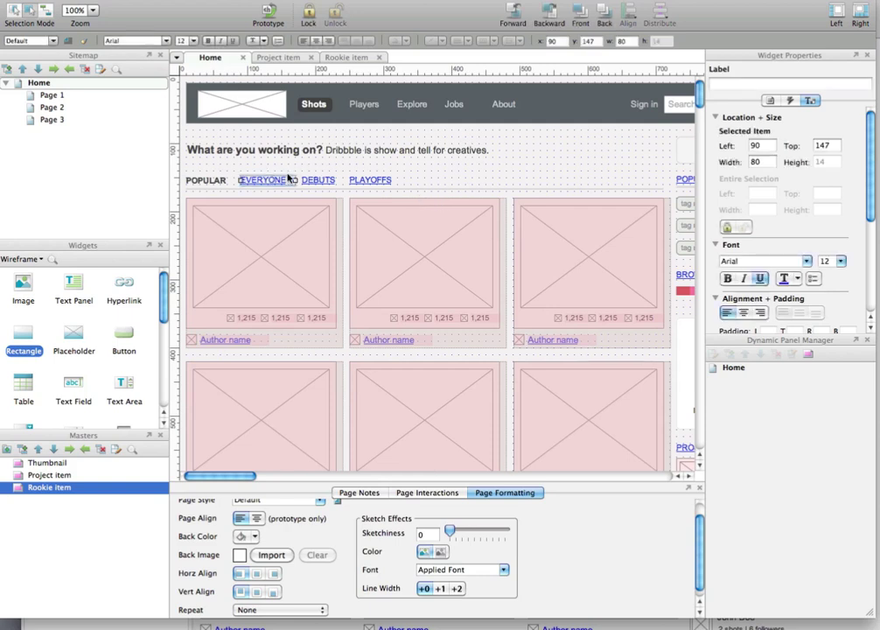
pyautogui.click(369, 180)
pyautogui.moveTo(557, 165); pyautogui.dragTo(635, 167)
pyautogui.press('super+Tab')
pyautogui.click(225, 320)
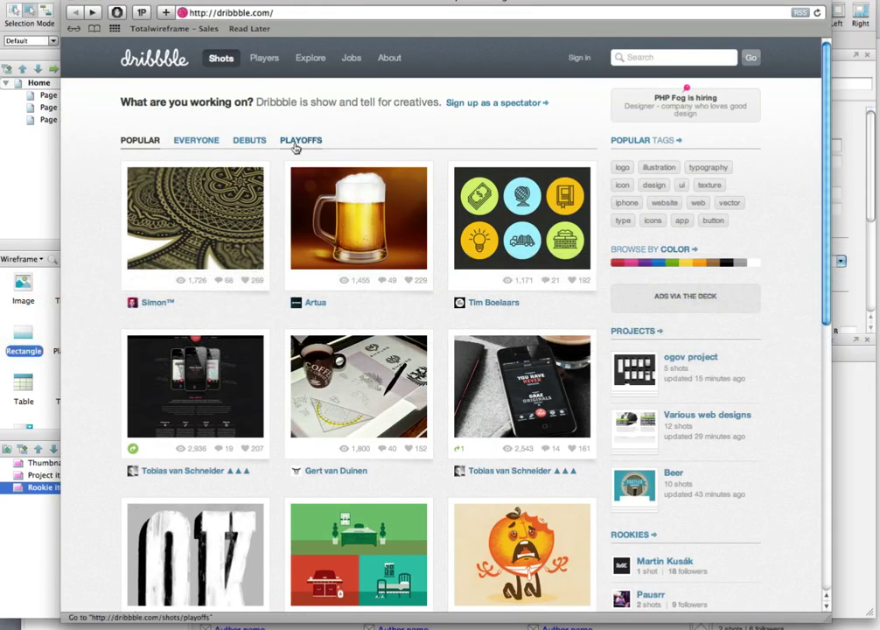
pyautogui.click(38, 183)
pyautogui.click(502, 170)
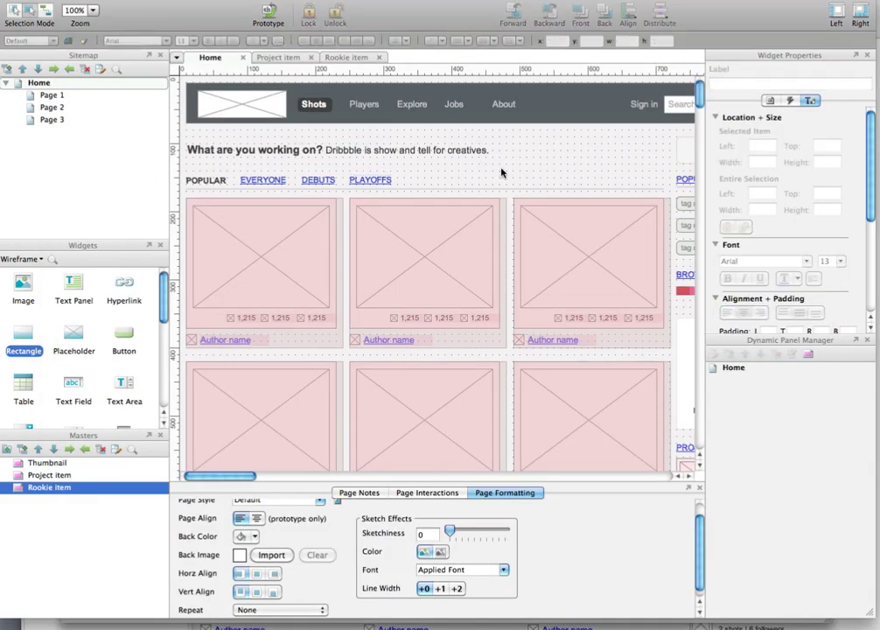
pyautogui.click(275, 185)
pyautogui.keyDown('shift'); pyautogui.click(315, 180); pyautogui.keyUp('shift')
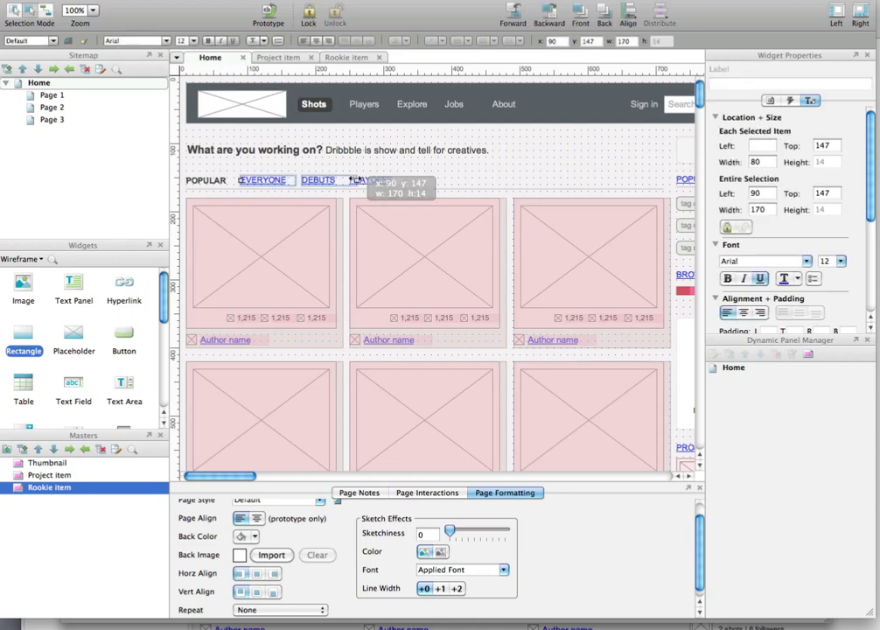
pyautogui.keyDown('shift'); pyautogui.click(369, 181); pyautogui.keyUp('shift')
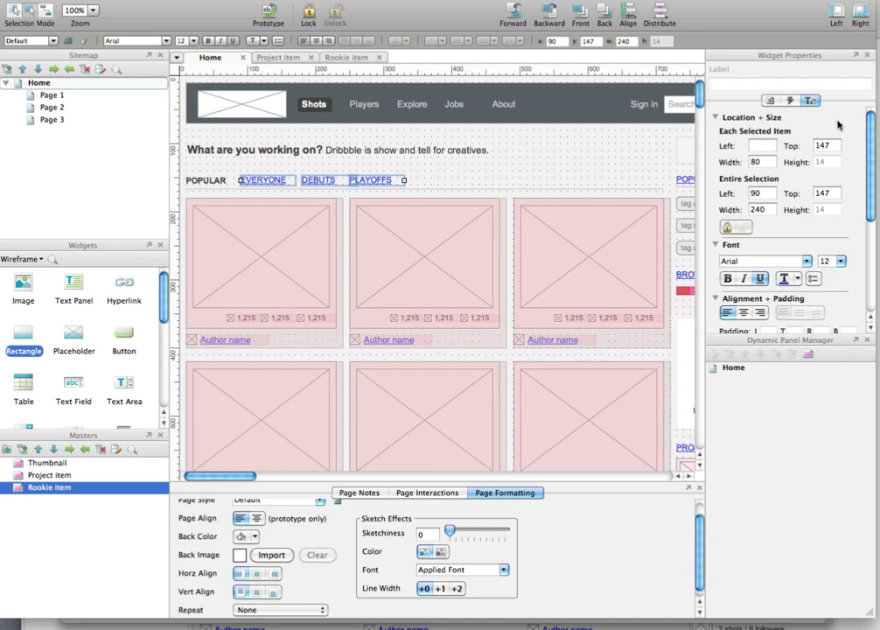
pyautogui.scroll(-1, 775, 244)
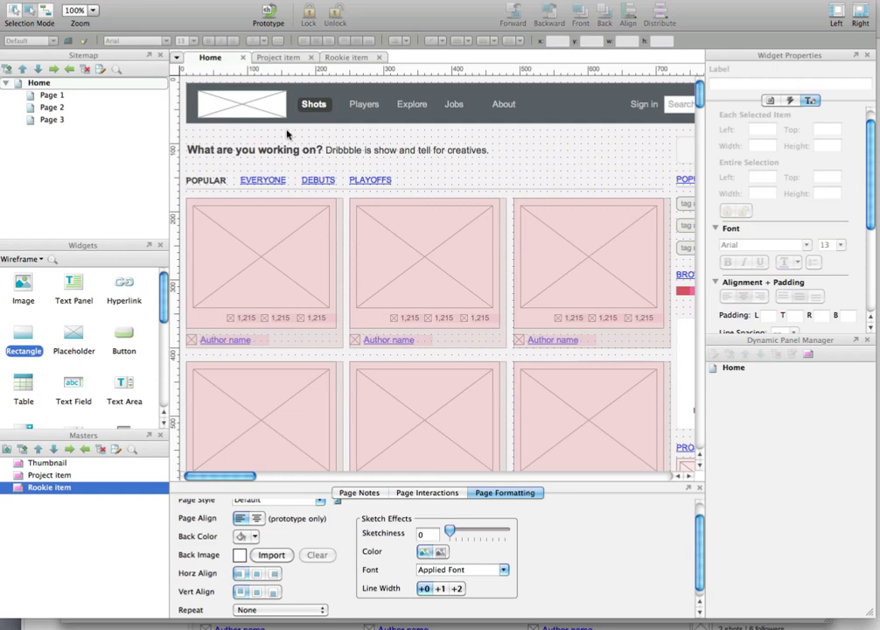
# - Make the default Hyperlink widget style bold in the Widget Style Editor
pyautogui.click(69, 44)
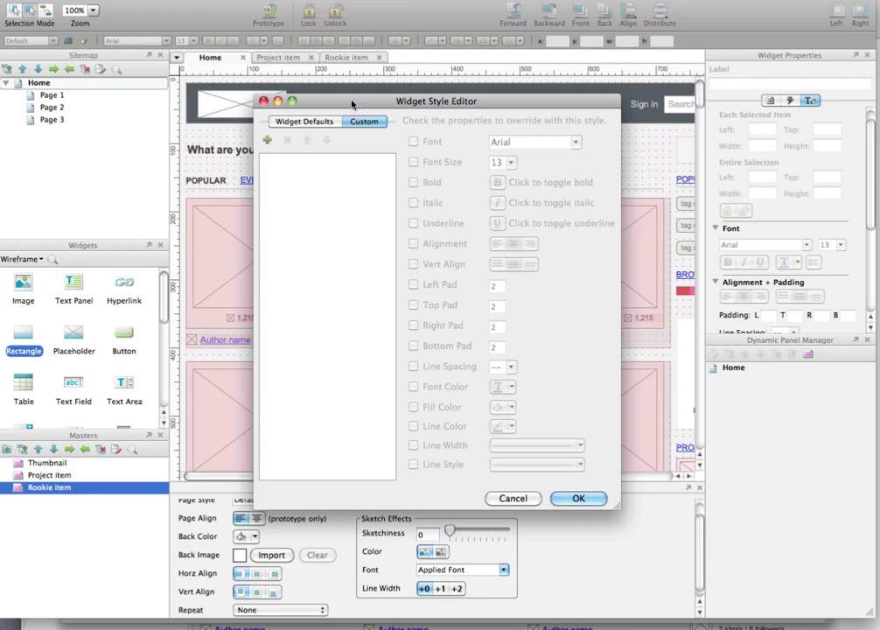
pyautogui.click(308, 122)
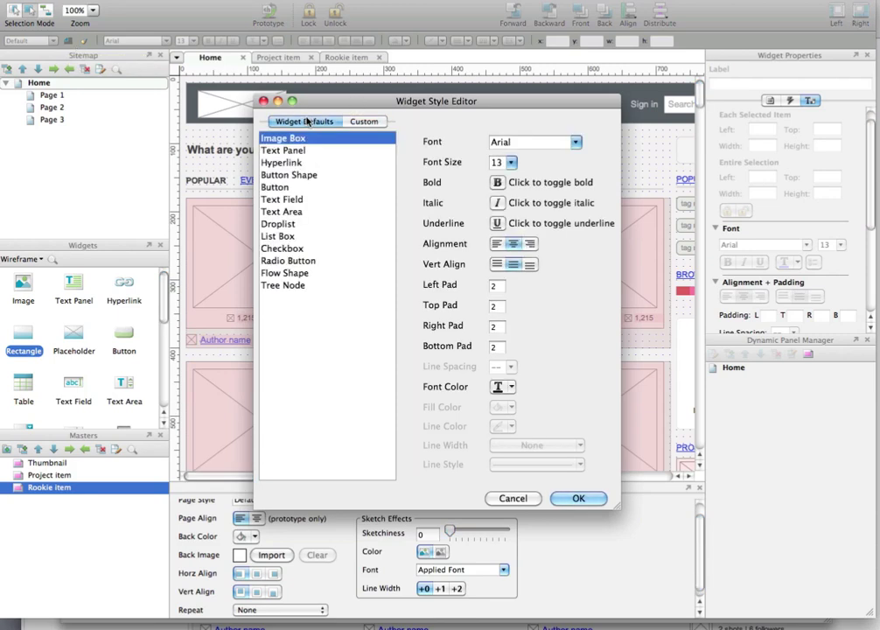
pyautogui.click(294, 164)
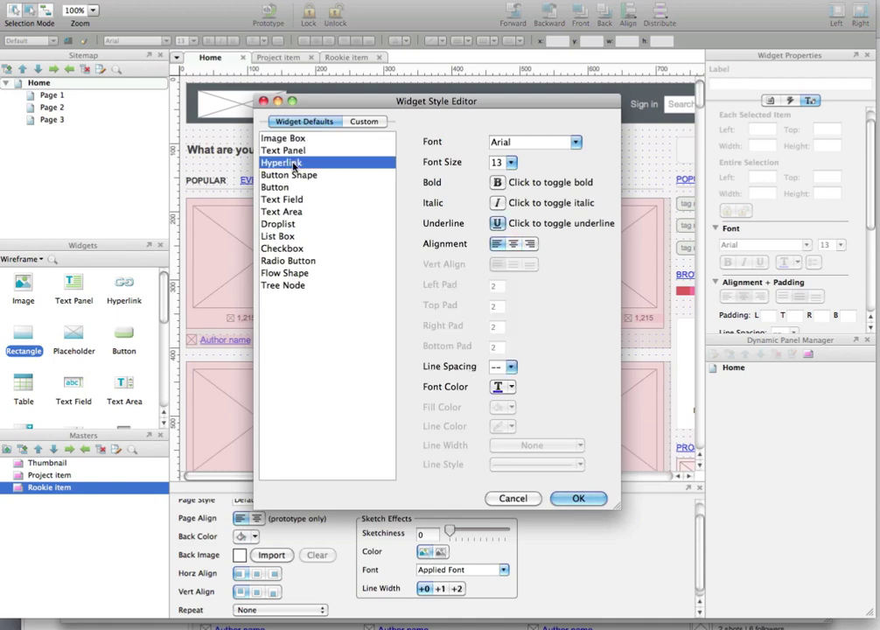
pyautogui.click(496, 224)
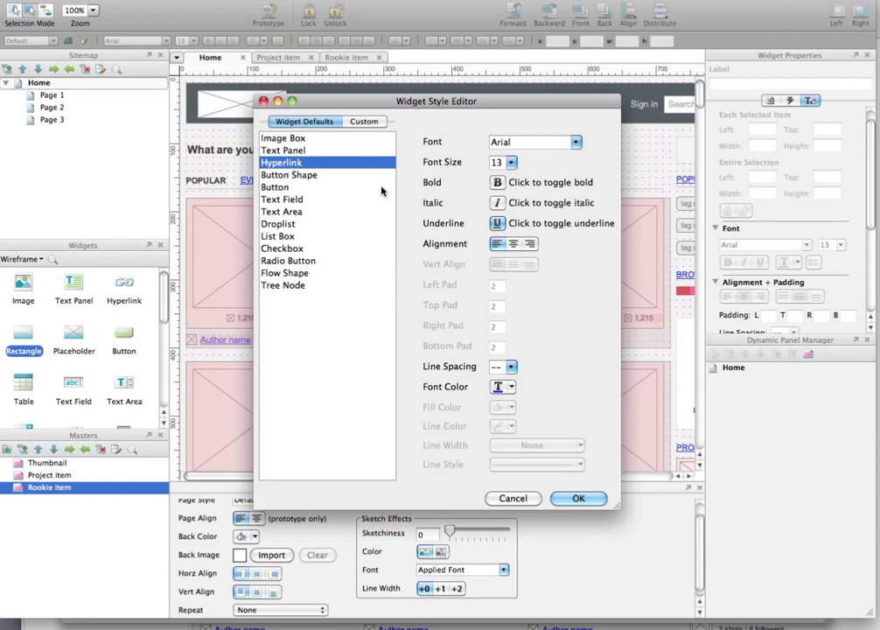
pyautogui.click(498, 183)
# - Set the font color of the default Hyperlink style to 4083A9
pyautogui.click(512, 388)
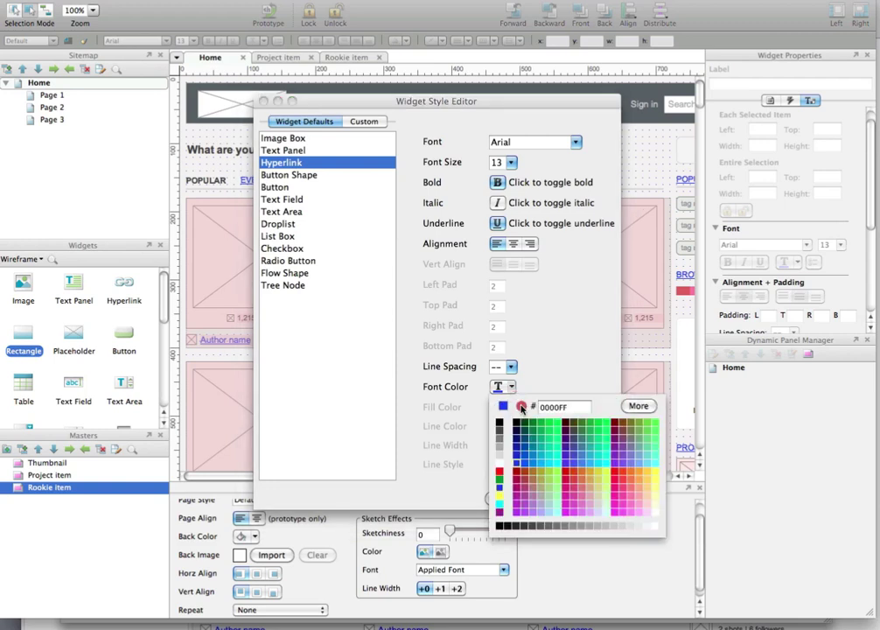
pyautogui.click(555, 407)
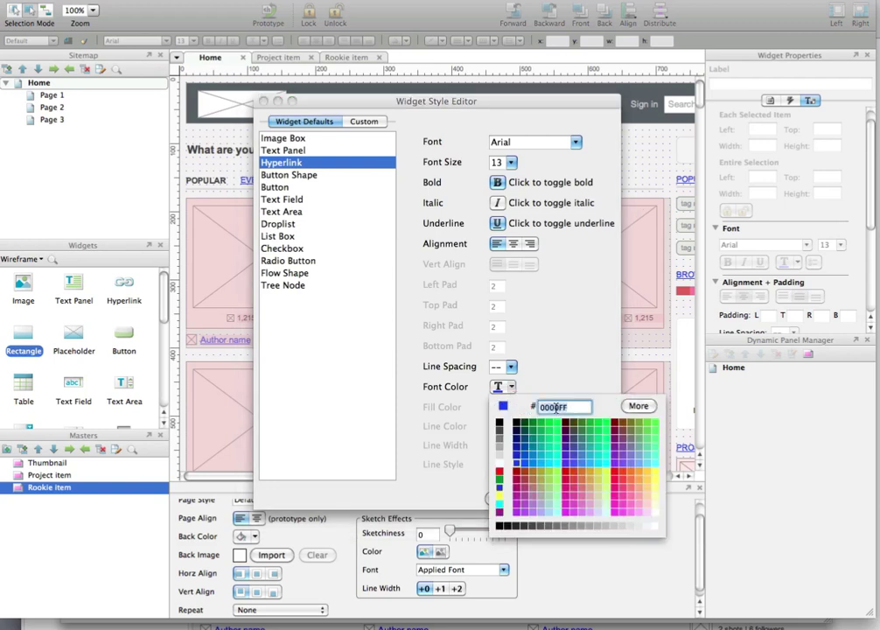
pyautogui.write('40')
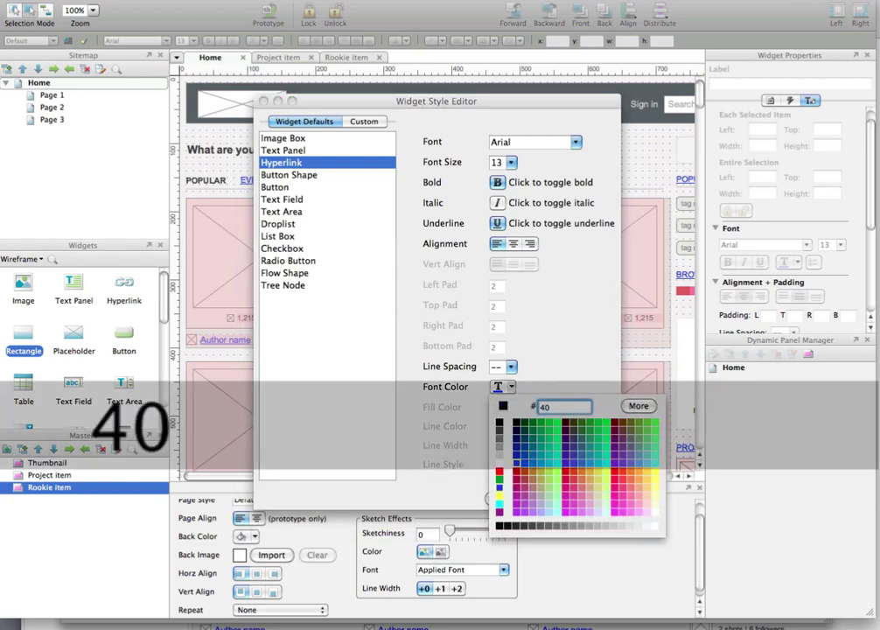
pyautogui.write('83A9')
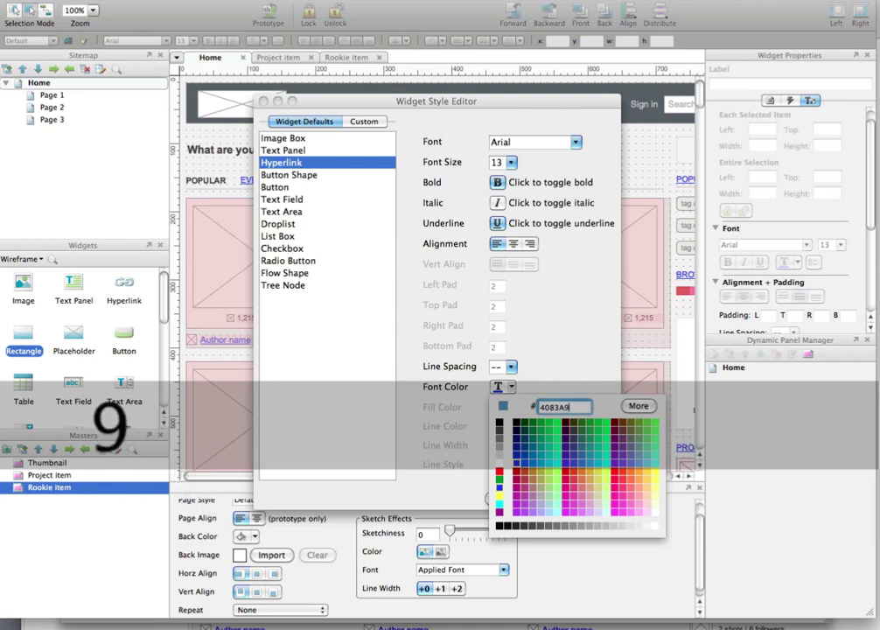
pyautogui.press('Return')
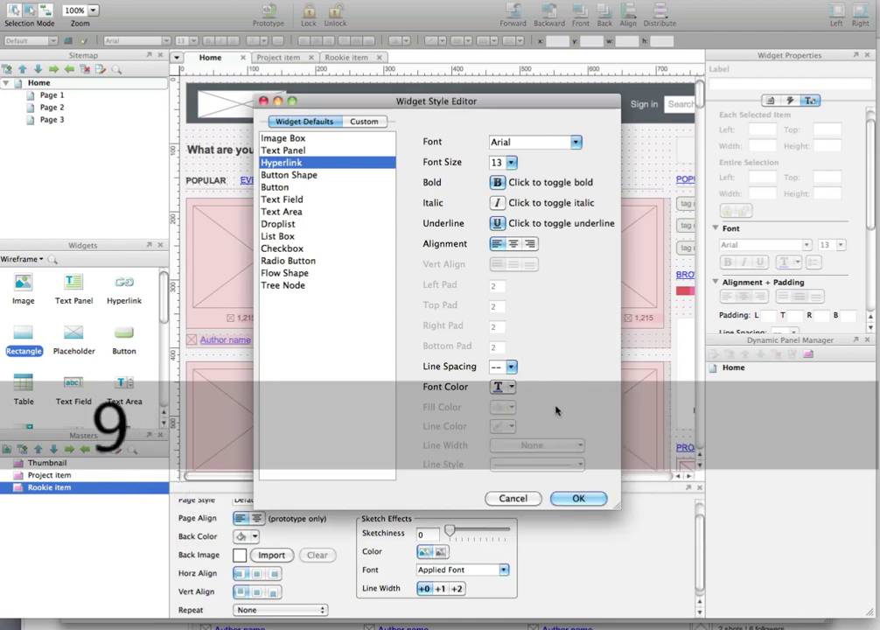
# - Apply the edited default Hyperlink style and check the links down the Home page wireframe
pyautogui.click(595, 499)
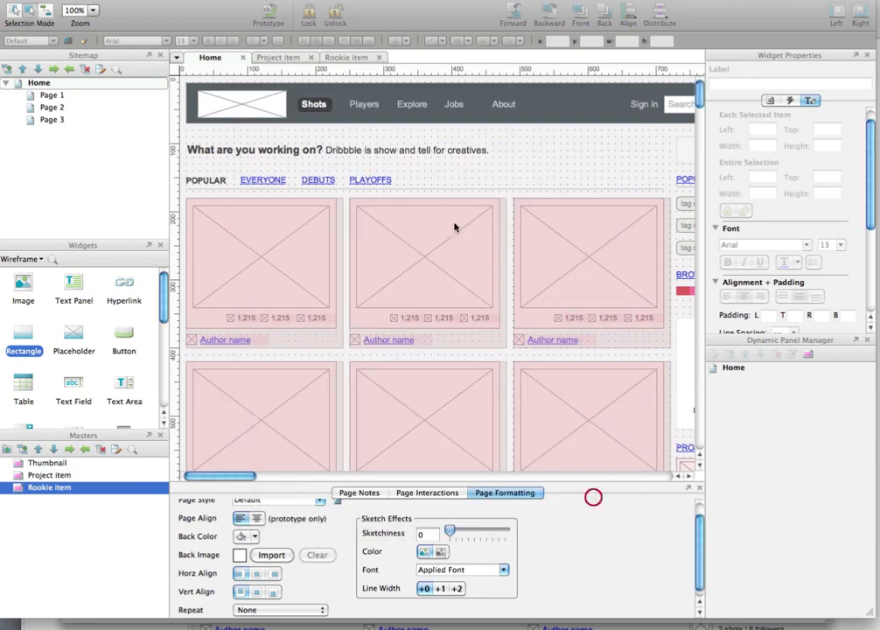
pyautogui.scroll(1, 417, 219)
pyautogui.scroll(-8, 454, 302)
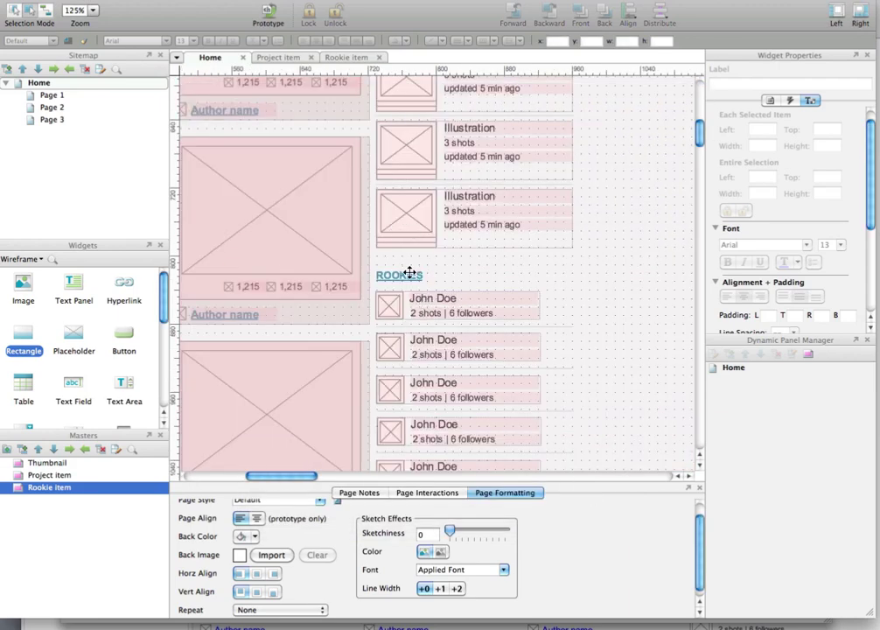
# - Generate the prototype and review the restyled links on the Home page in the browser, then return to the wireframe
pyautogui.click(267, 18)
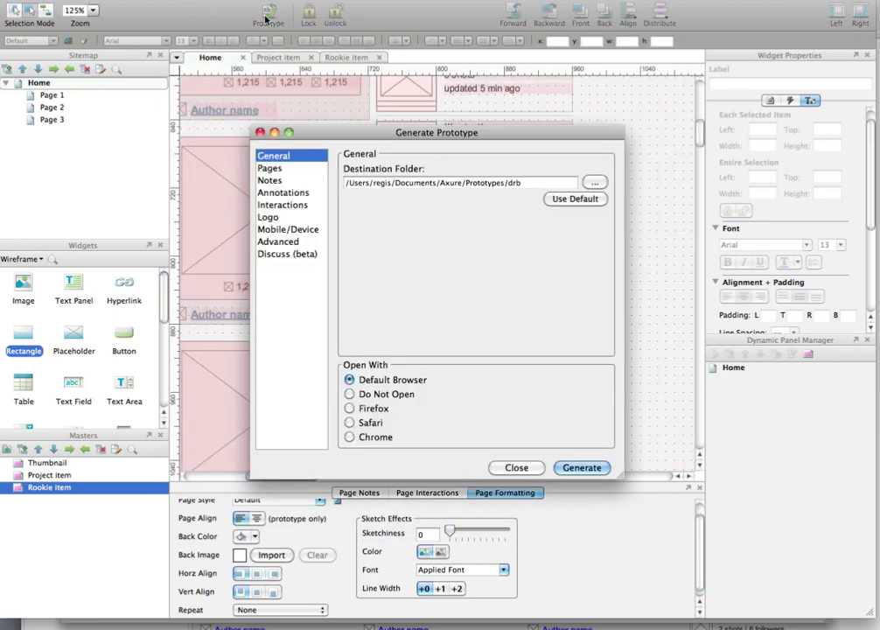
pyautogui.press('Return')
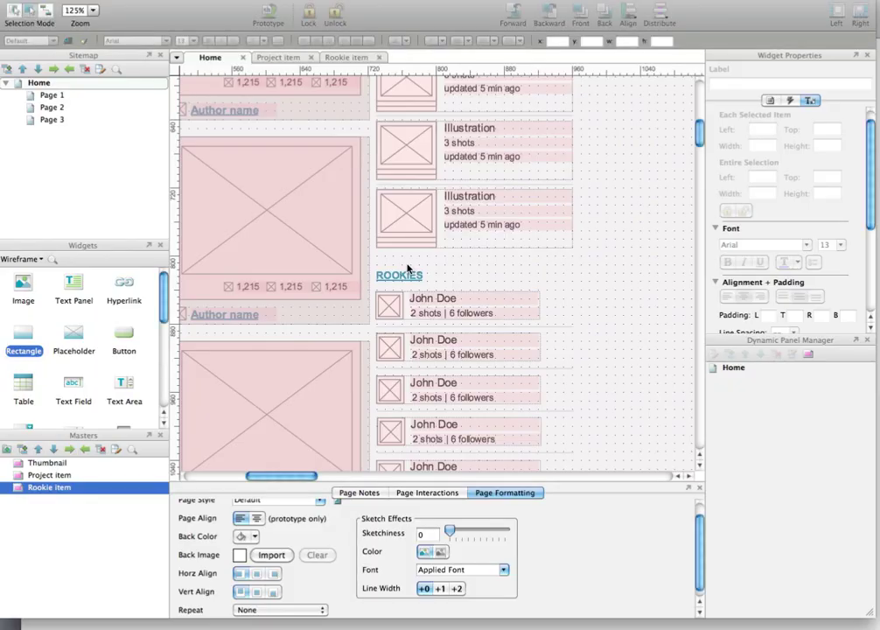
pyautogui.click(371, 610)
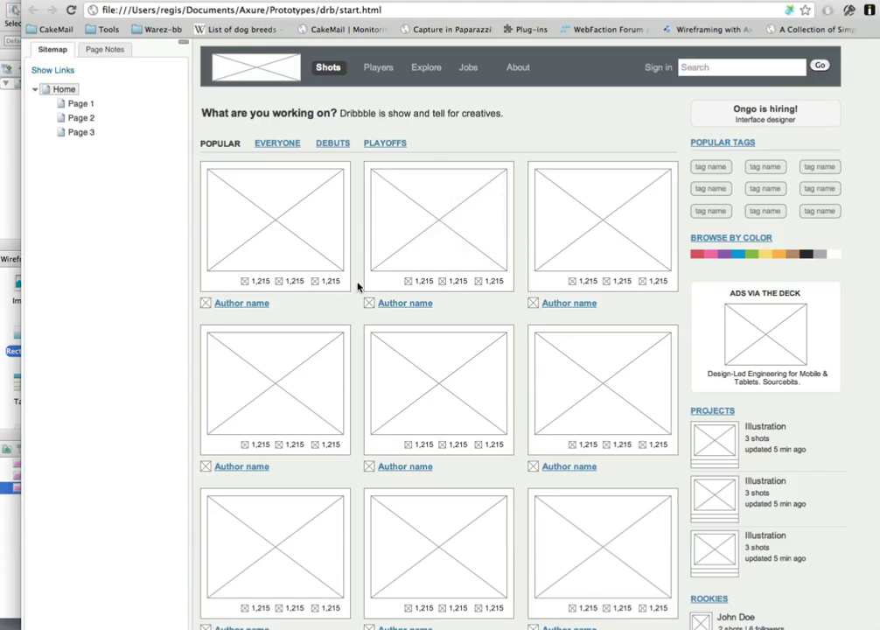
pyautogui.scroll(-5, 354, 293)
pyautogui.scroll(5, 354, 293)
pyautogui.click(16, 138)
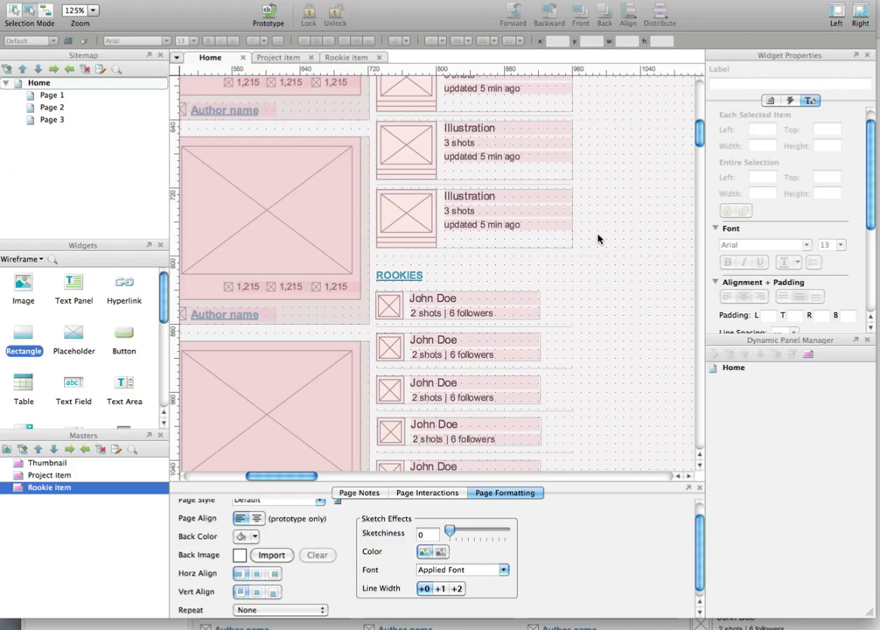
# - Inspect the text formatting of the Players, Explore, Jobs and About items in the header navigation
pyautogui.scroll(-3, 600, 237)
pyautogui.scroll(2, 565, 238)
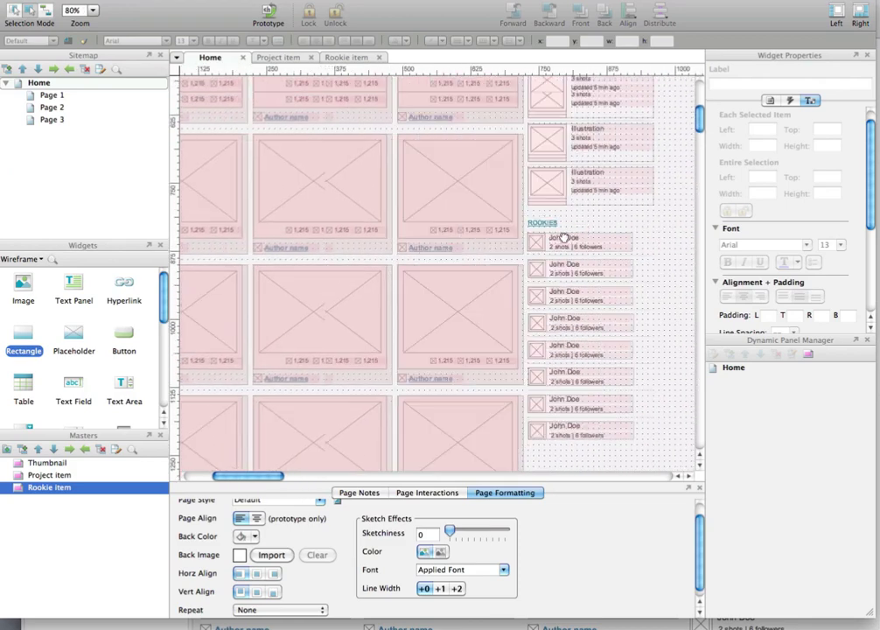
pyautogui.hscroll(-2, 564, 238)
pyautogui.scroll(5, 560, 281)
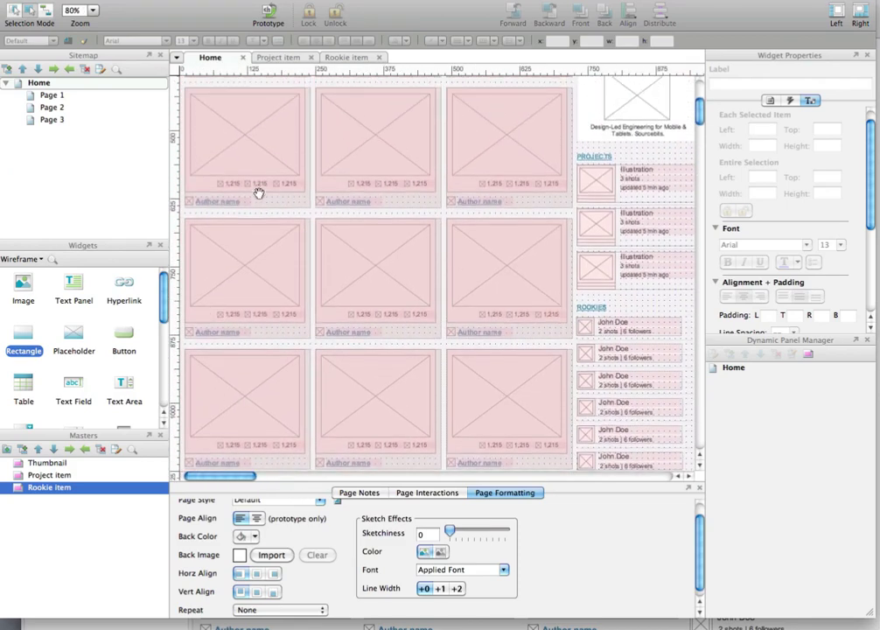
pyautogui.scroll(10, 260, 201)
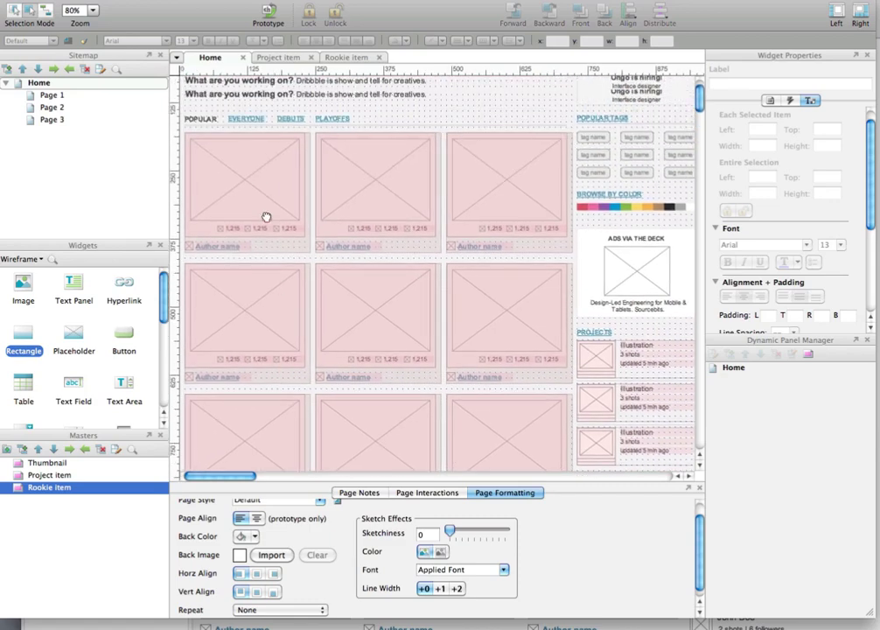
pyautogui.scroll(3, 266, 217)
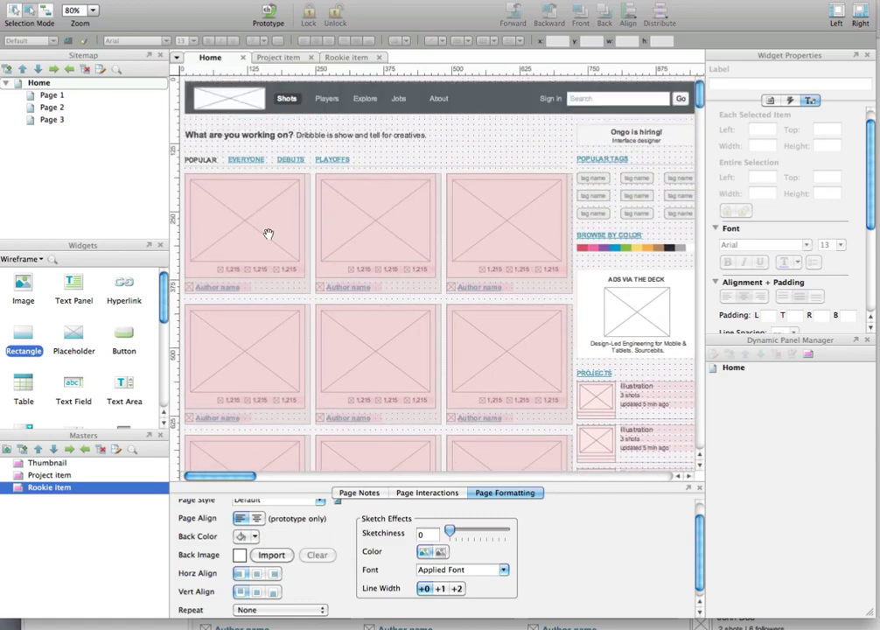
pyautogui.click(437, 99)
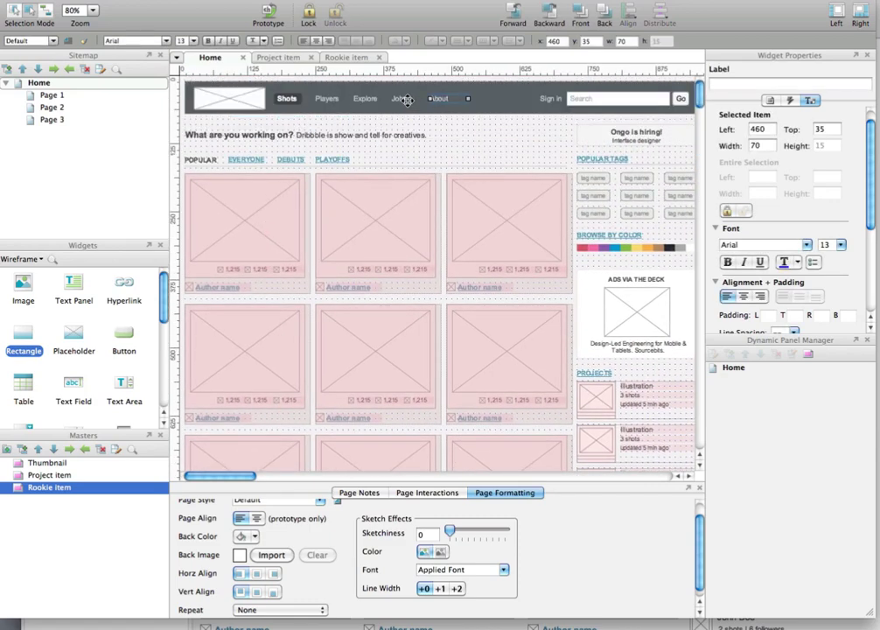
pyautogui.keyDown('shift'); pyautogui.click(401, 99); pyautogui.keyUp('shift')
pyautogui.keyDown('shift'); pyautogui.click(365, 99); pyautogui.keyUp('shift')
pyautogui.keyDown('shift'); pyautogui.click(326, 99); pyautogui.keyUp('shift')
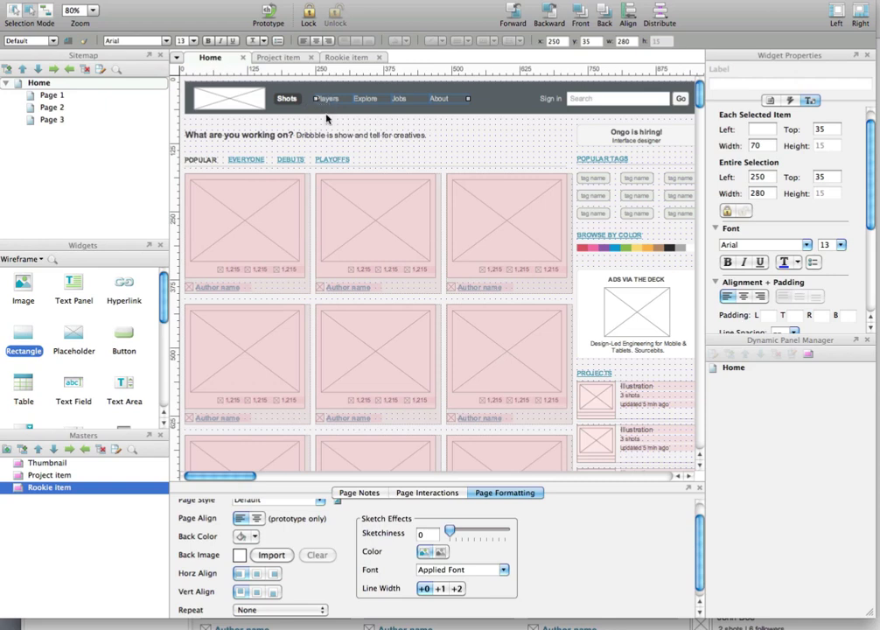
pyautogui.click(328, 123)
pyautogui.click(327, 98)
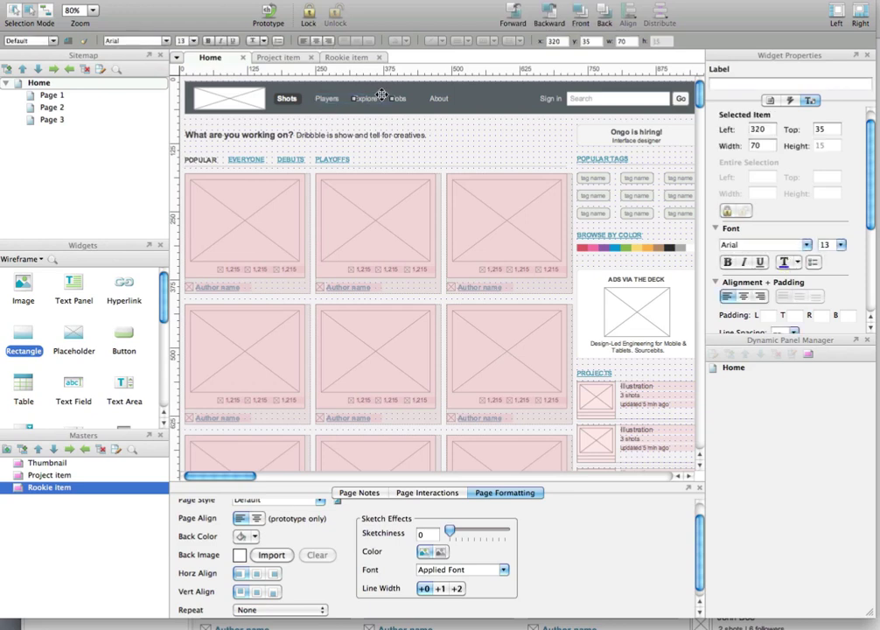
pyautogui.click(407, 98)
pyautogui.click(439, 140)
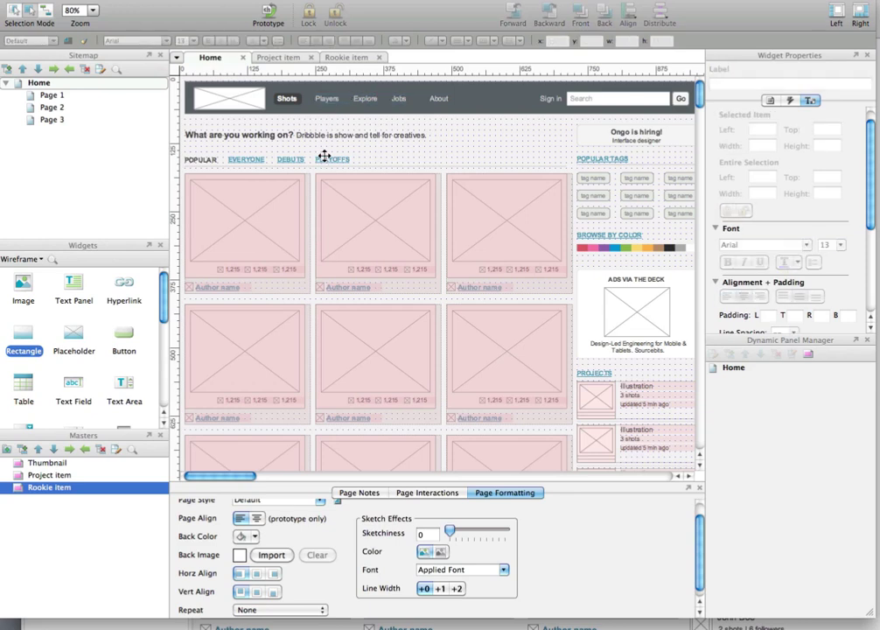
# - Inspect the text formatting of the PLAYOFFS tab link above the thumbnails
pyautogui.click(333, 157)
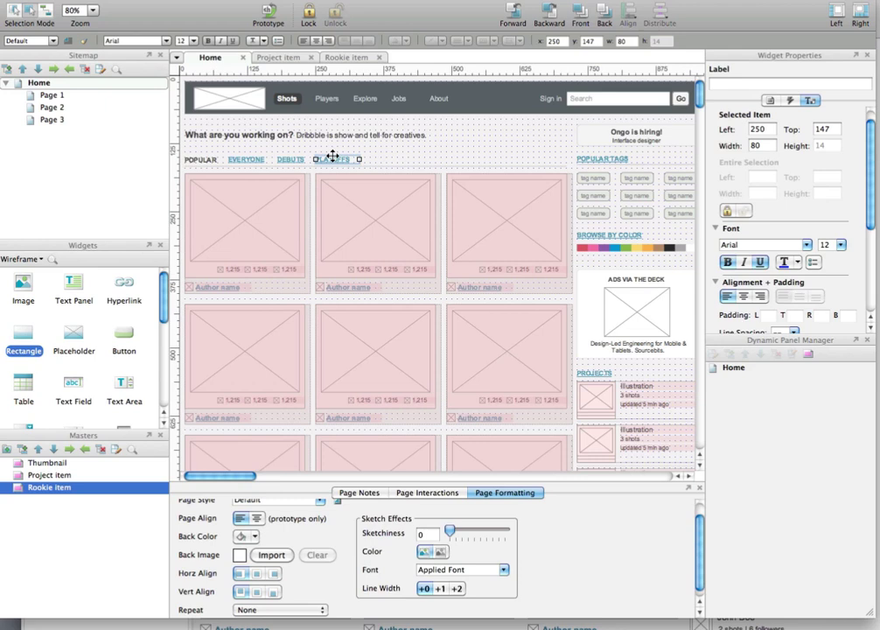
pyautogui.click(378, 156)
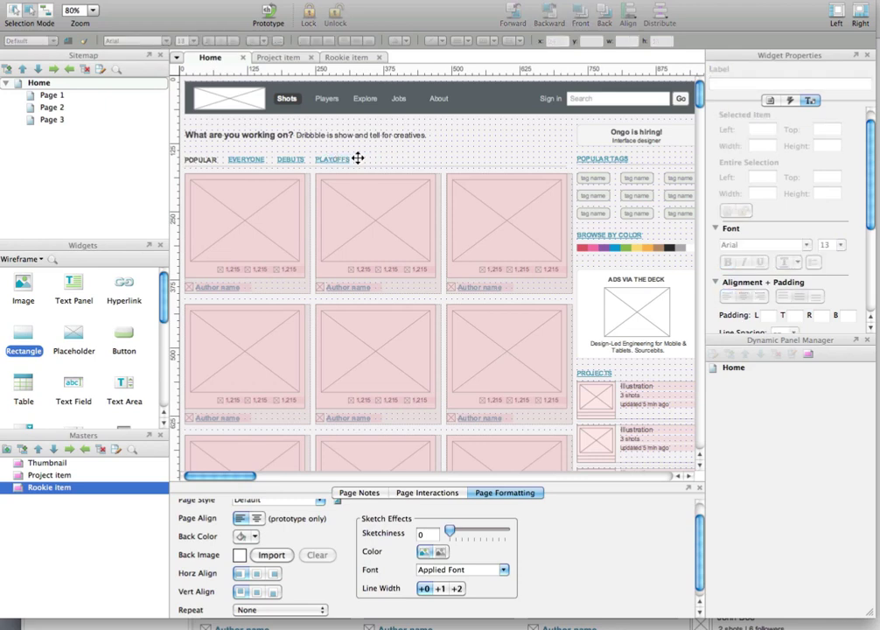
pyautogui.click(355, 158)
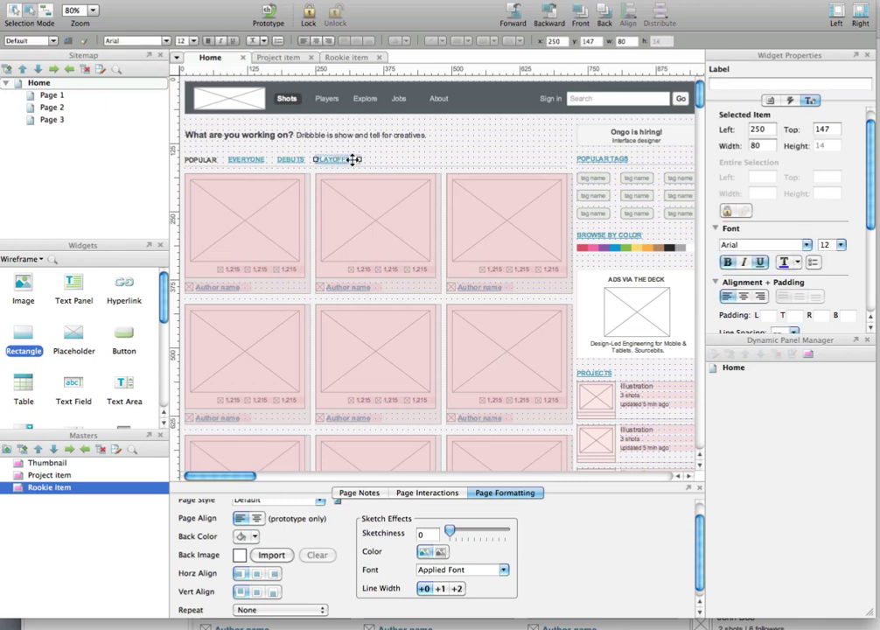
pyautogui.click(407, 149)
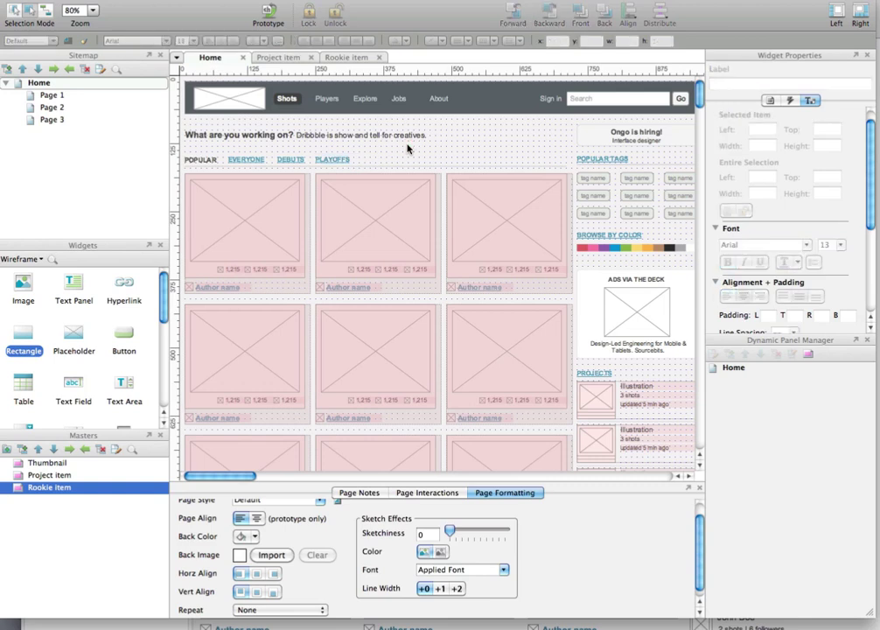
pyautogui.scroll(-2, 407, 149)
pyautogui.scroll(2, 407, 148)
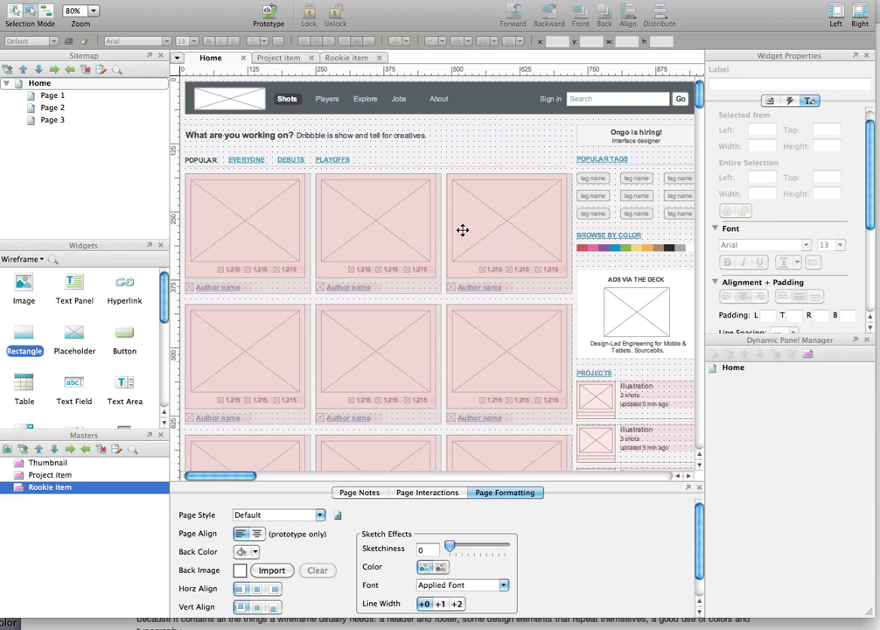
# - Regenerate the prototype and check the Home page's alignment in the browser with the sitemap pane collapsed
pyautogui.click(269, 14)
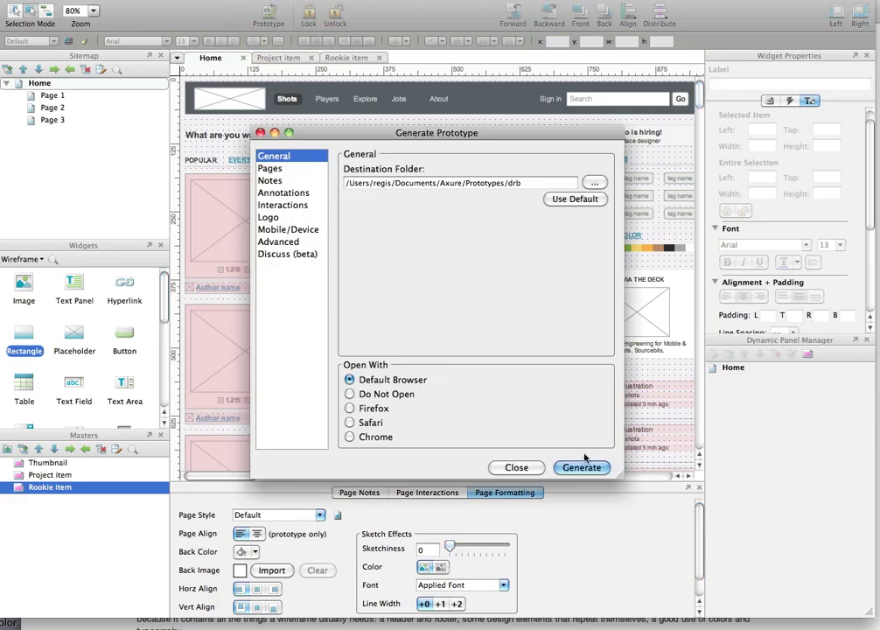
pyautogui.click(583, 464)
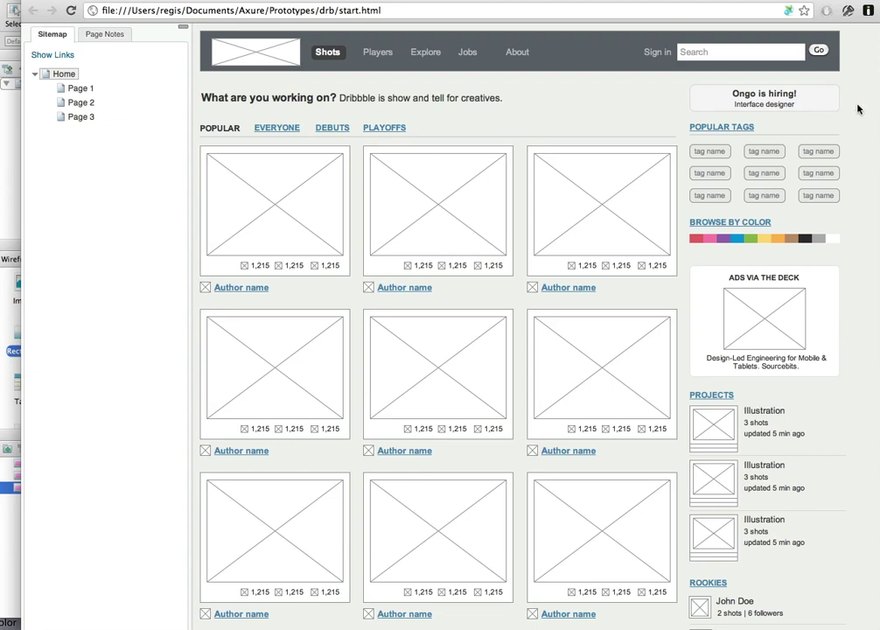
pyautogui.click(184, 28)
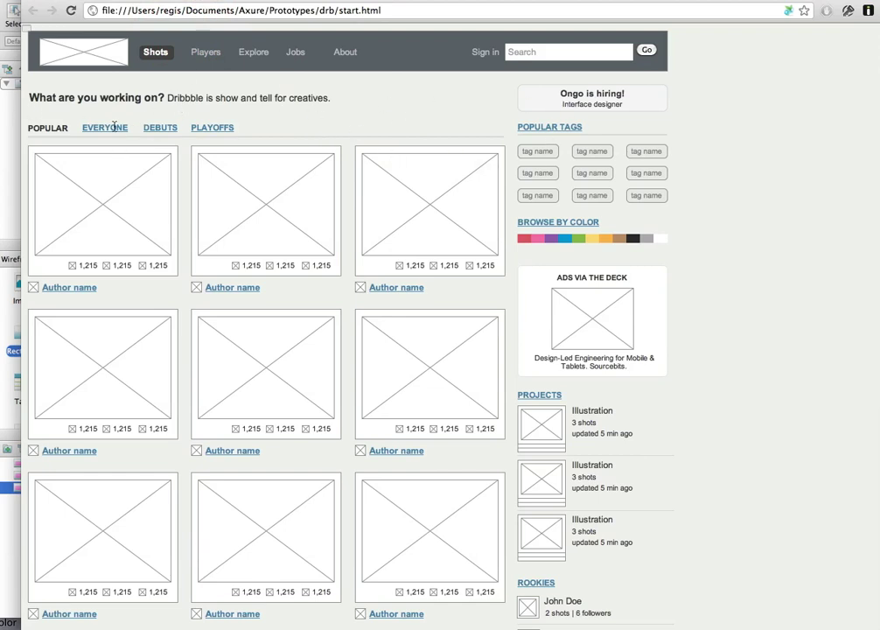
pyautogui.click(16, 118)
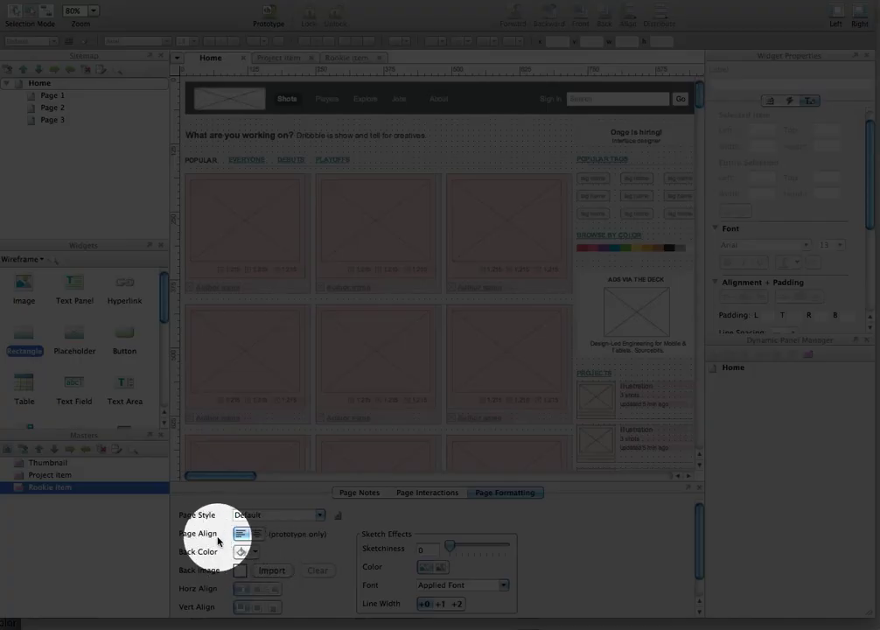
# - Set the Home page's alignment to center and check it in a regenerated prototype with the sitemap pane collapsed
pyautogui.click(257, 534)
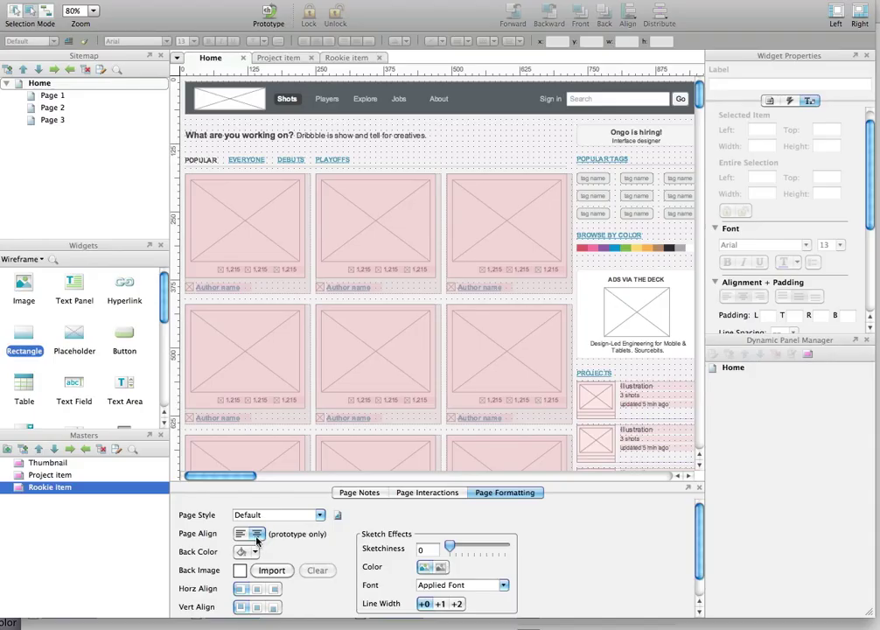
pyautogui.click(273, 14)
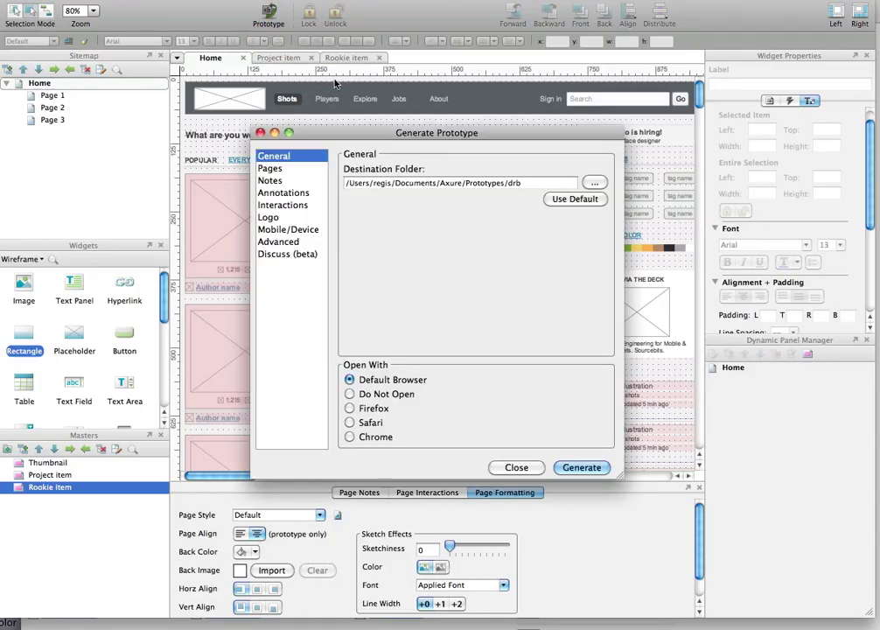
pyautogui.press('Return')
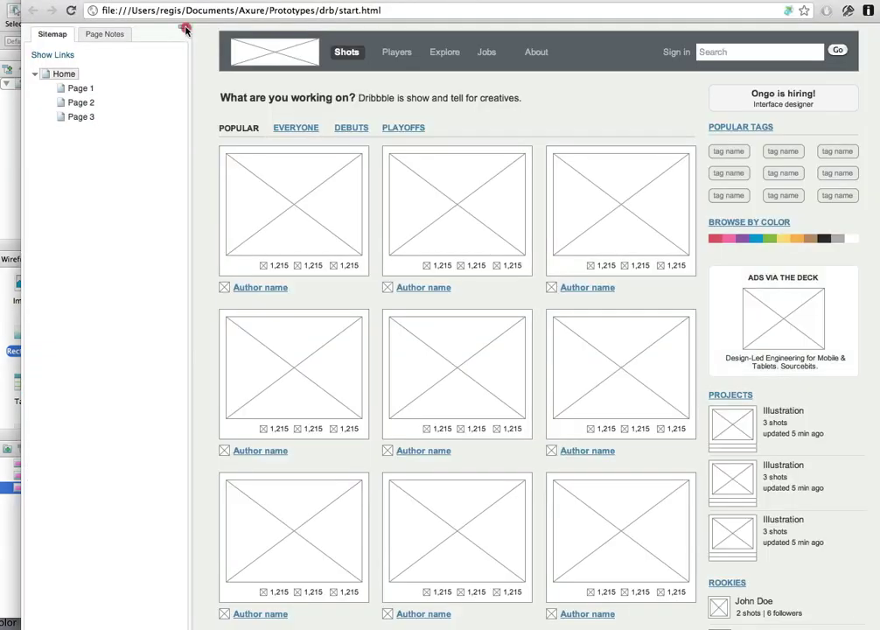
pyautogui.click(186, 30)
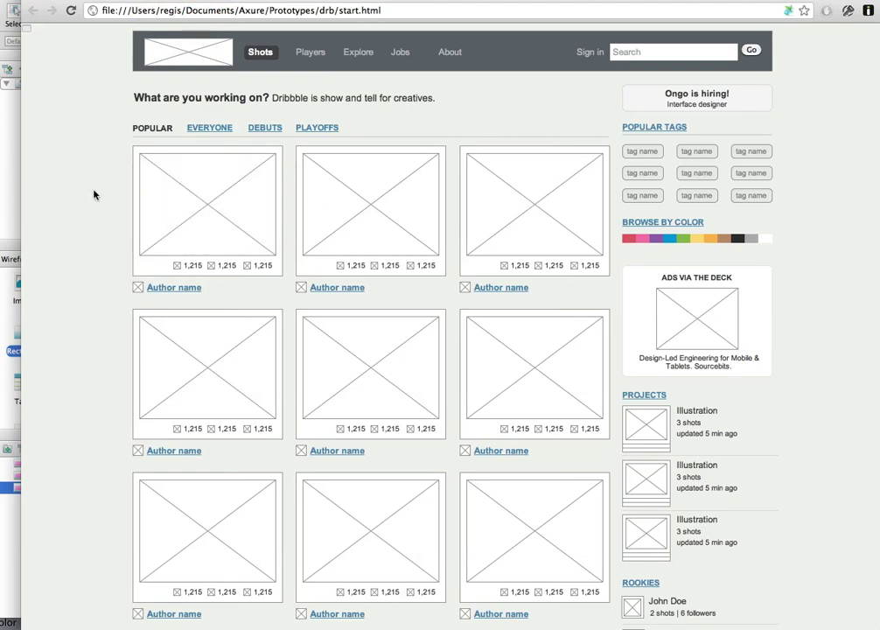
pyautogui.press('super+Tab')
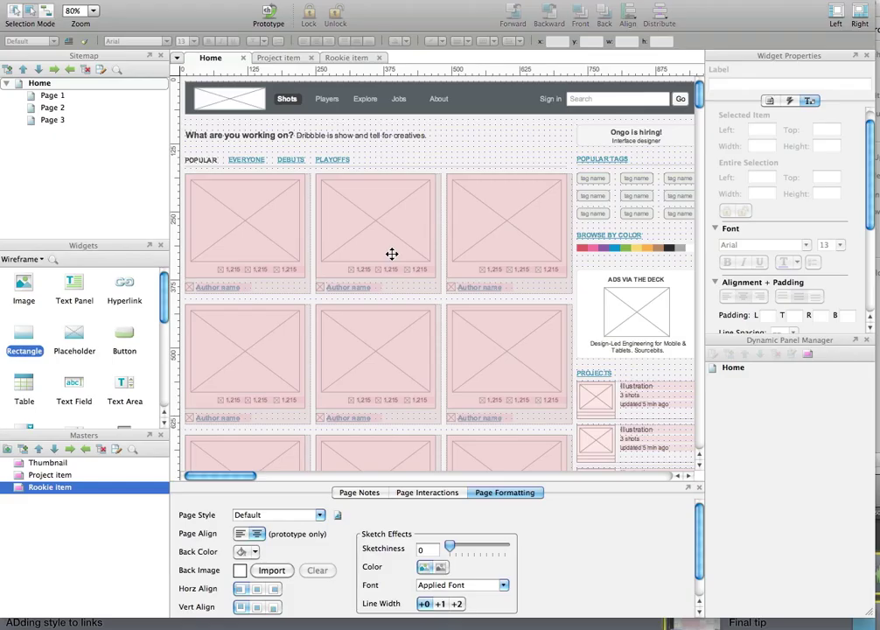